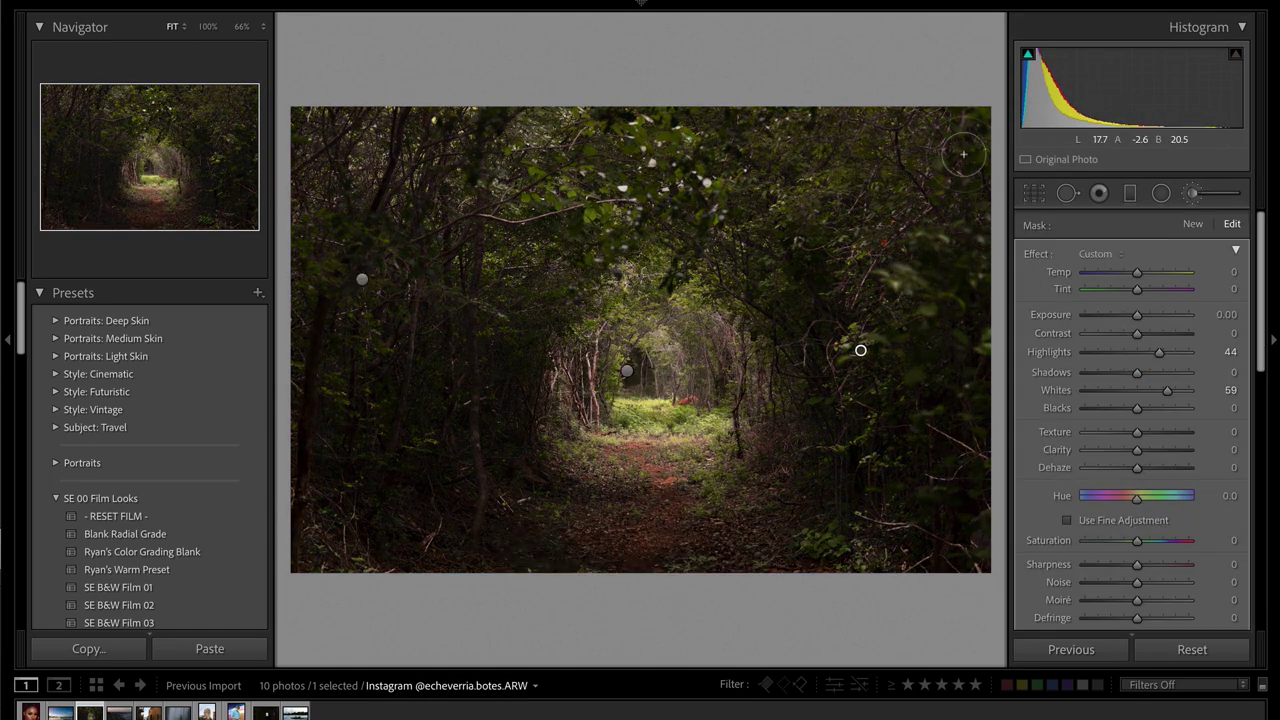
left_click(1160, 562)
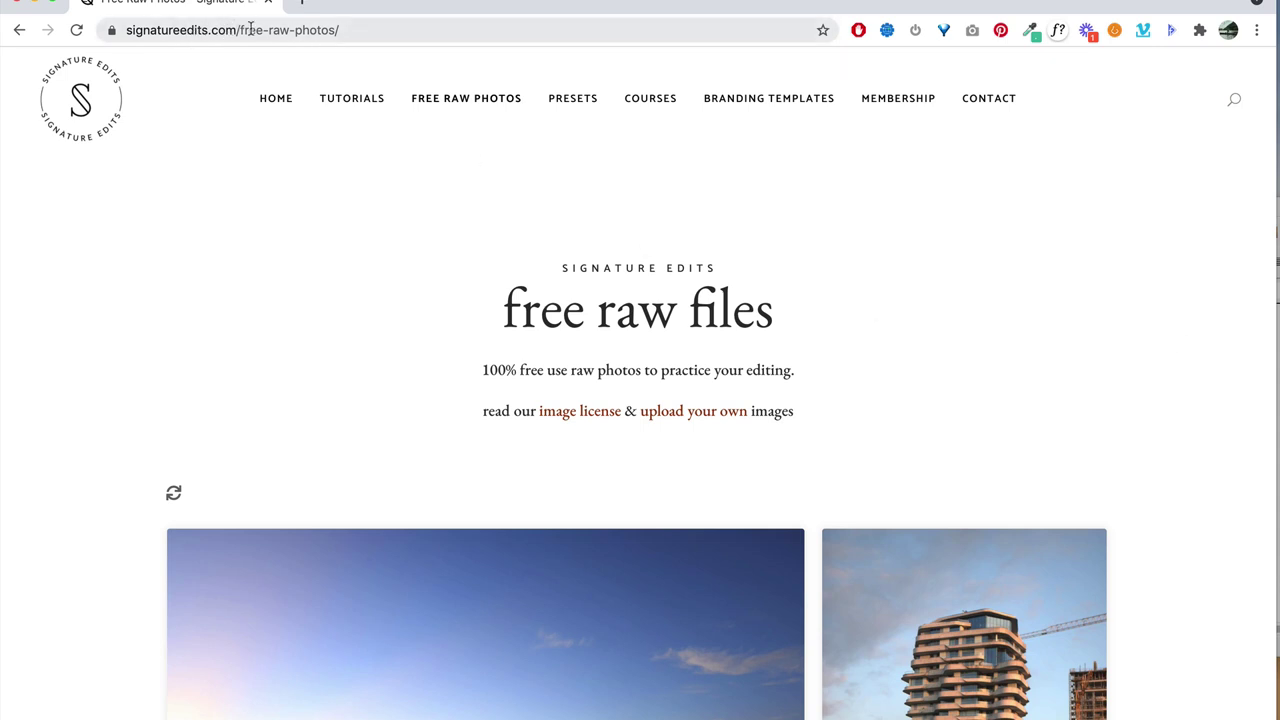
scroll(620, 523, "down", 12)
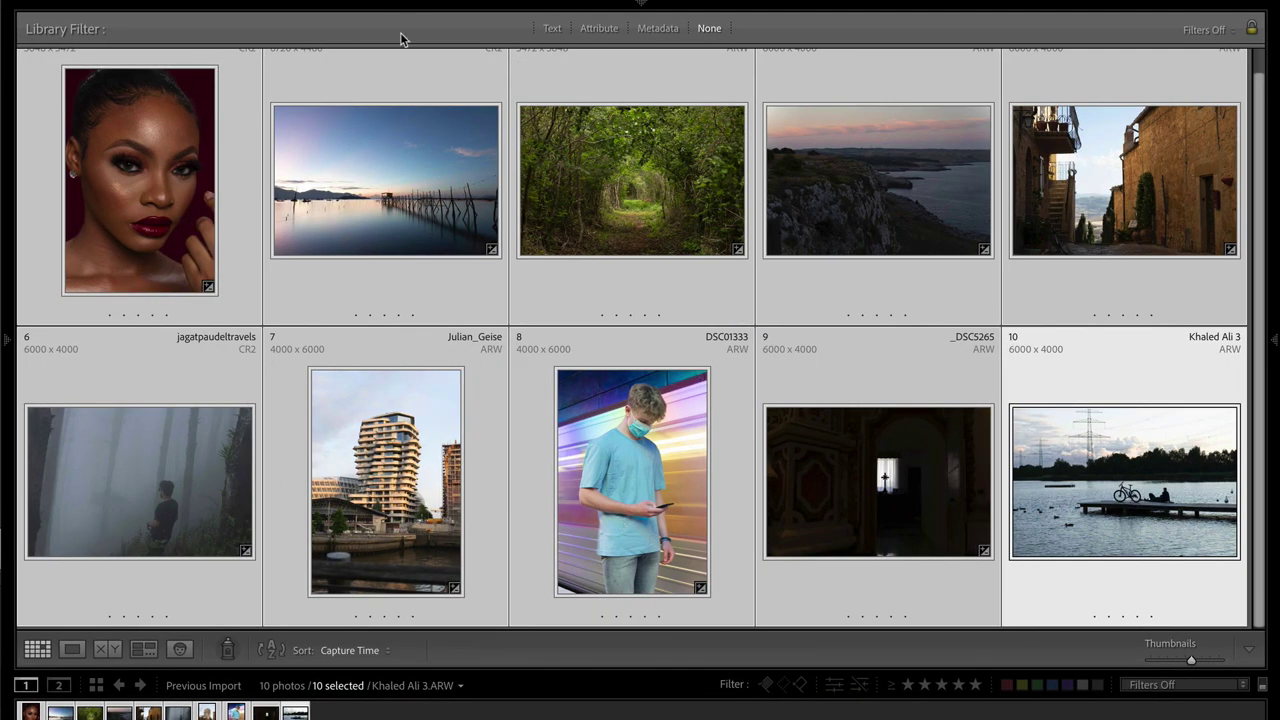
- Look through the ten imported photos in the Library grid and check individual ones at full view
key("d")
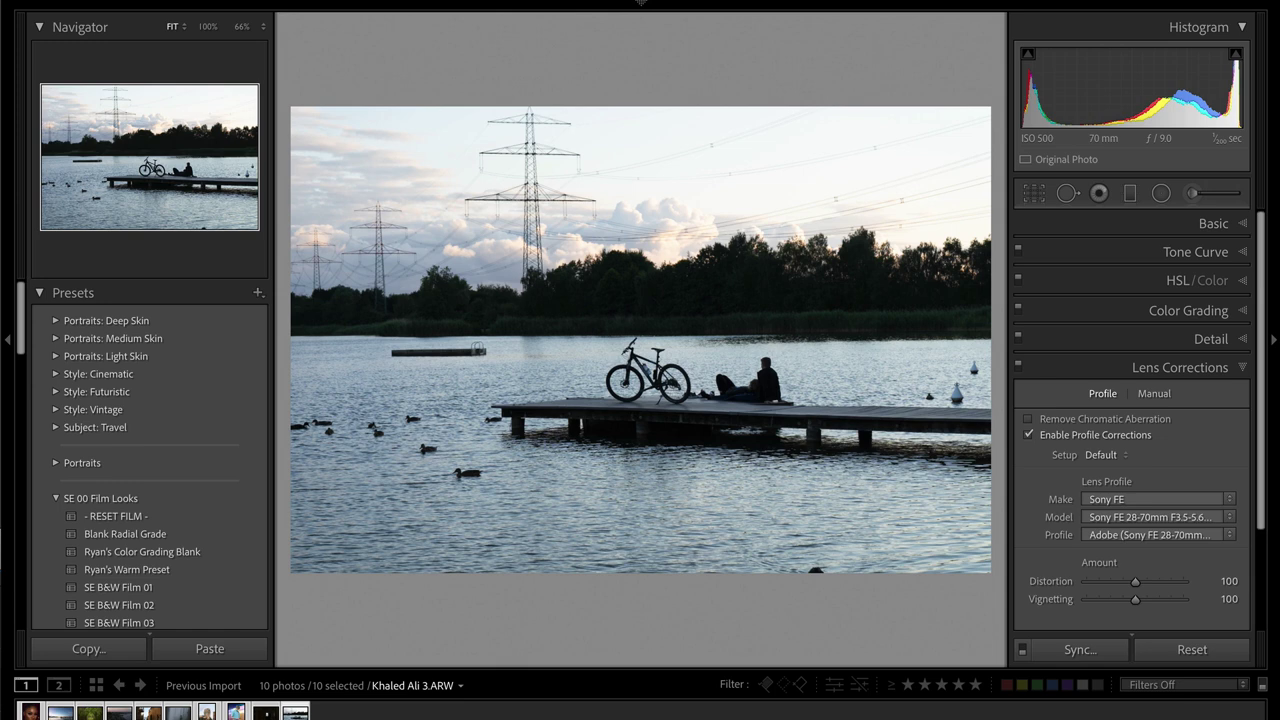
key("Right")
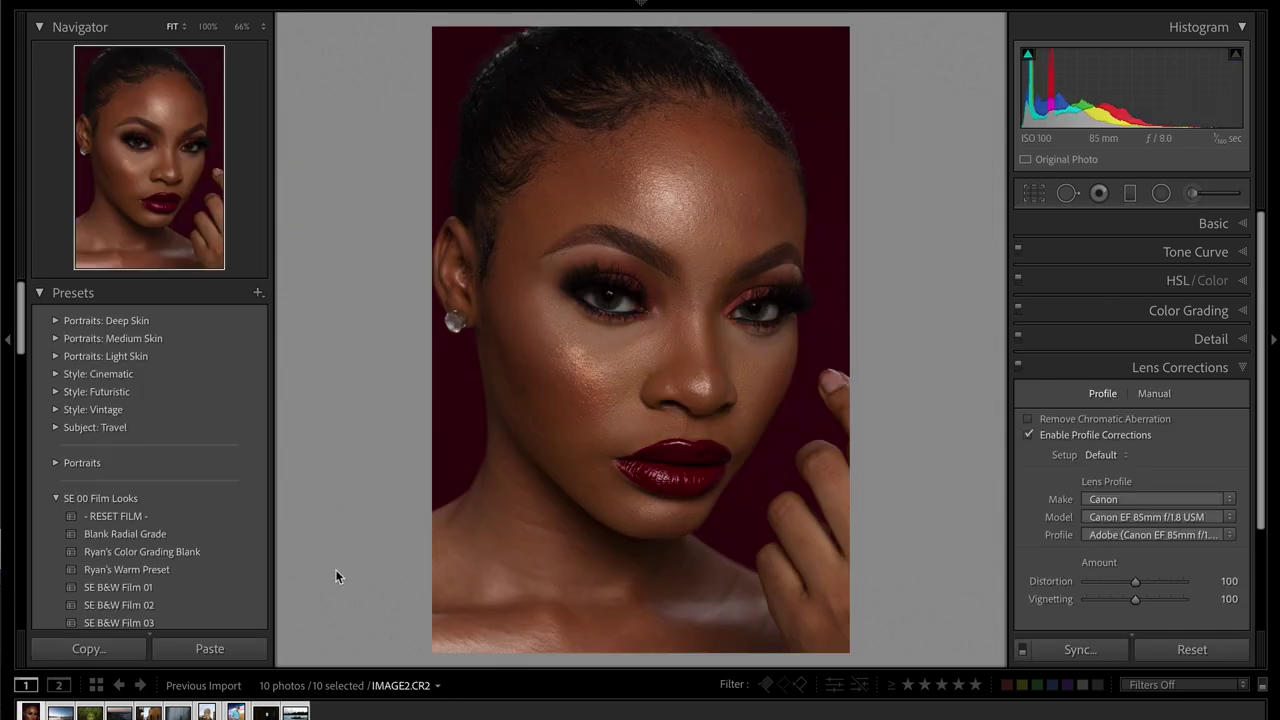
key("g")
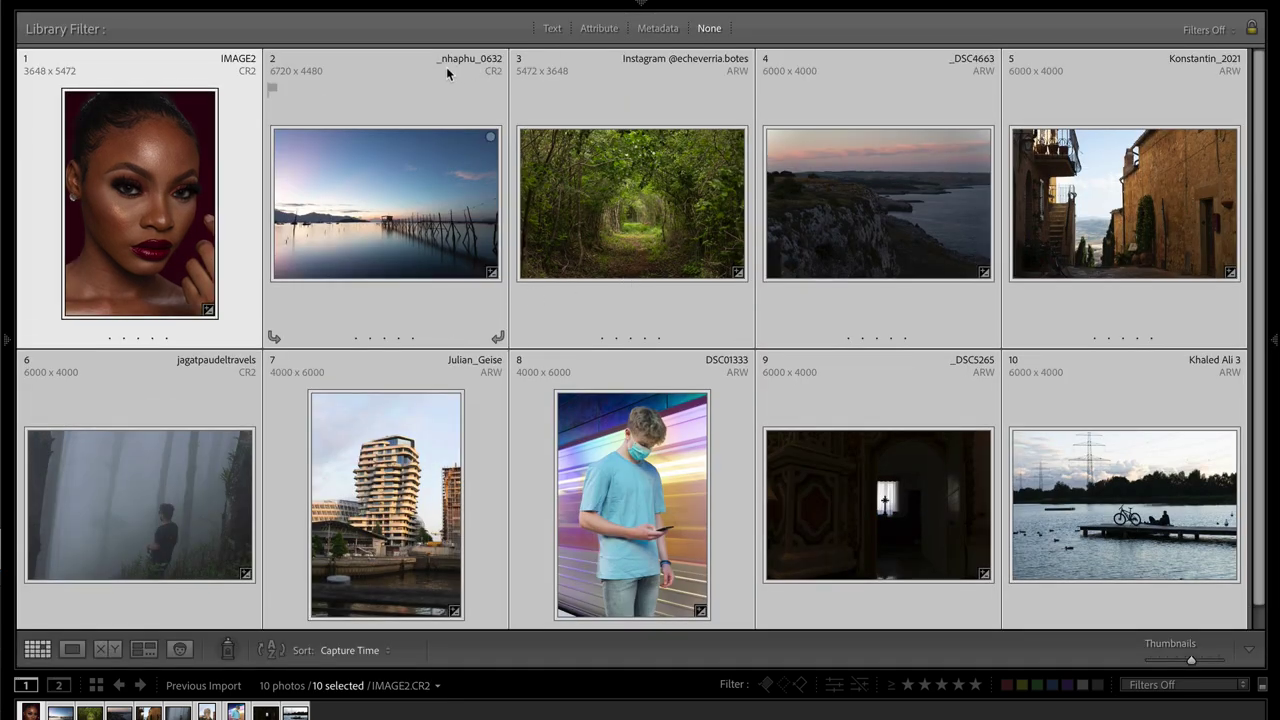
left_click(698, 62)
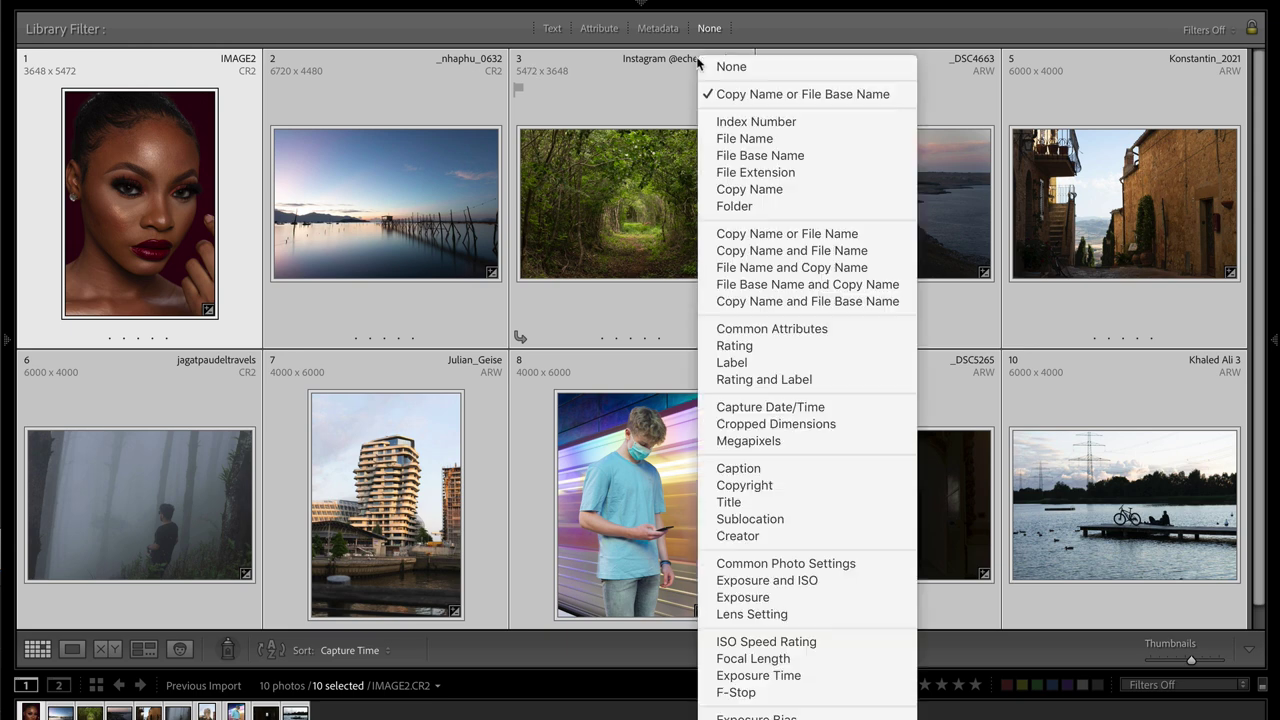
left_click(588, 109)
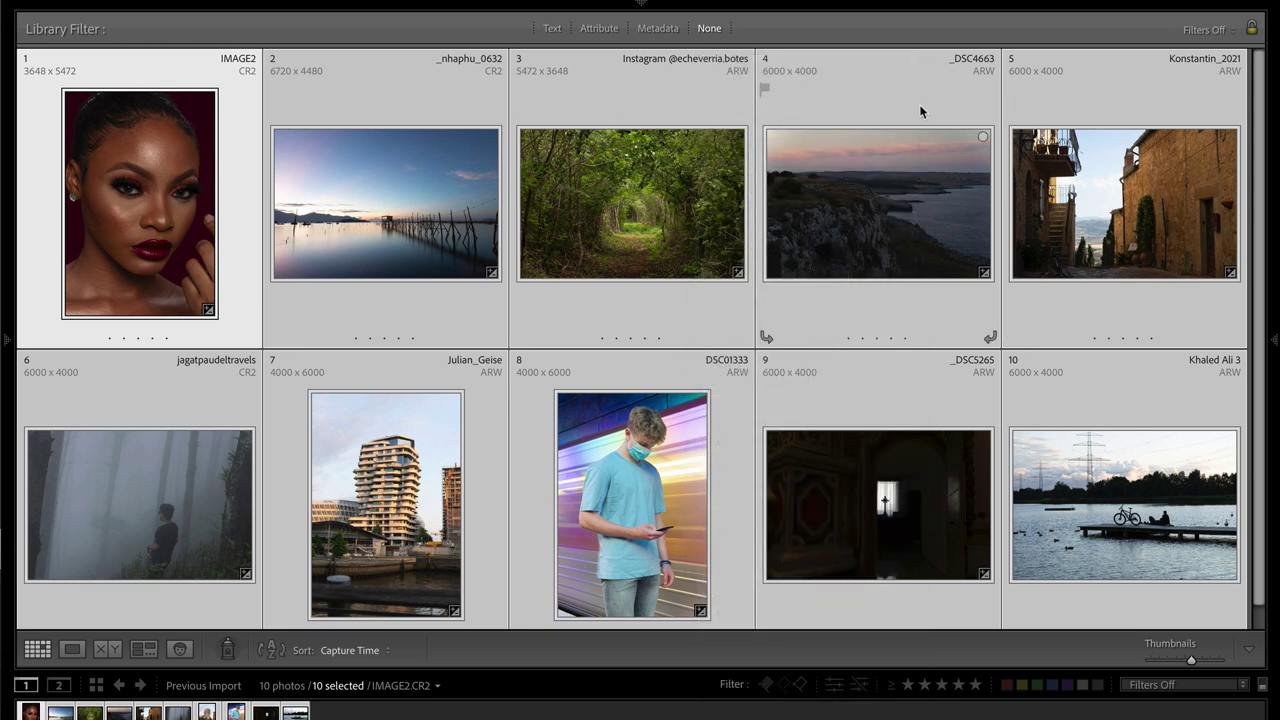
scroll(645, 285, "down", 1)
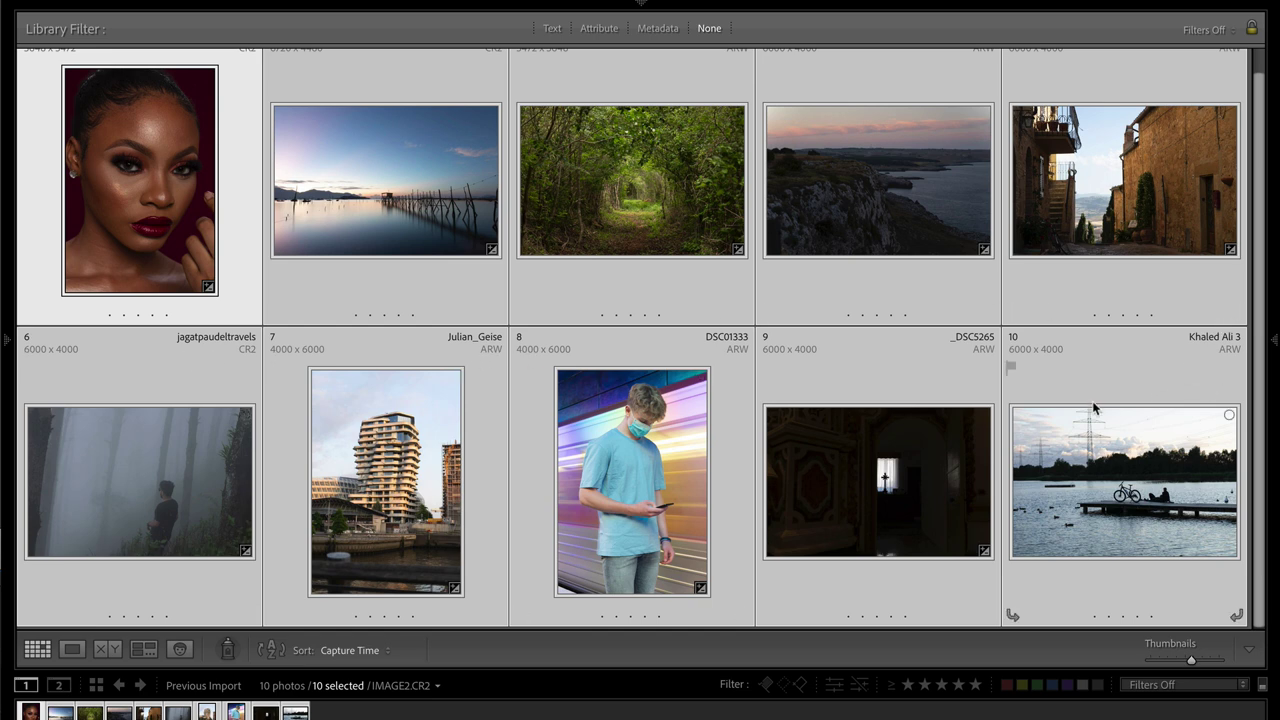
scroll(940, 515, "up", 1)
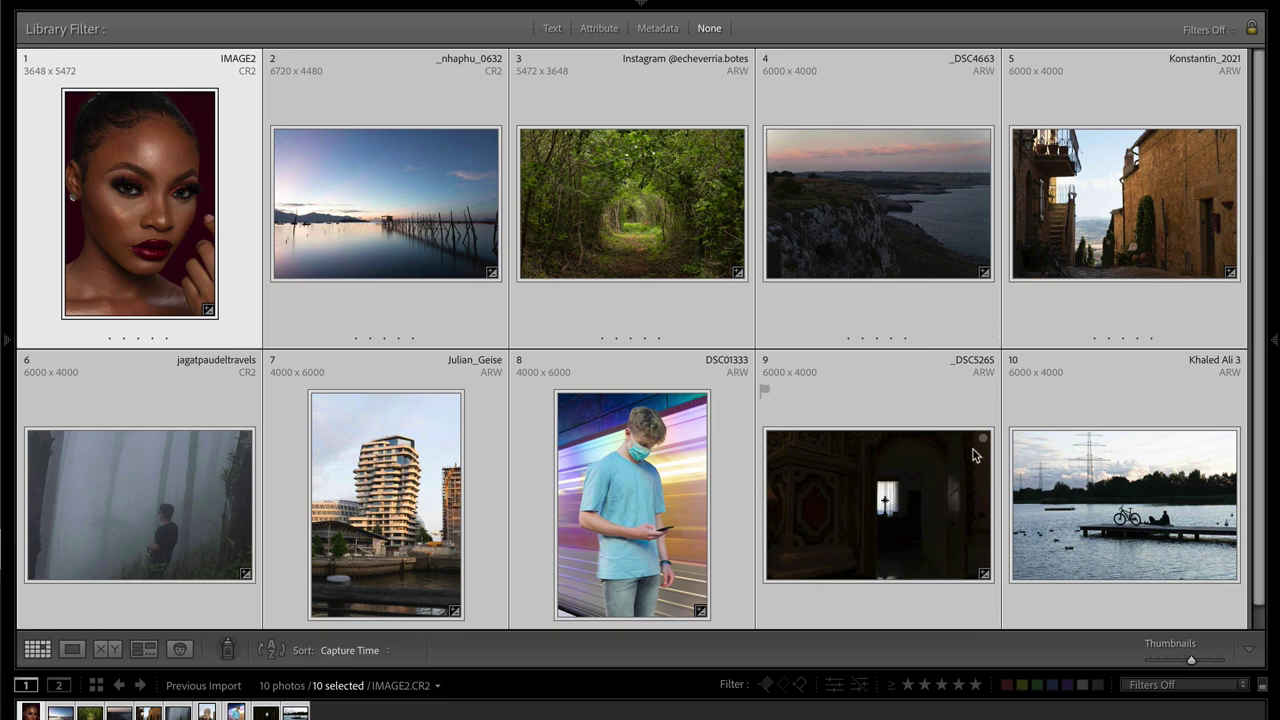
left_click(626, 62)
left_click(597, 75)
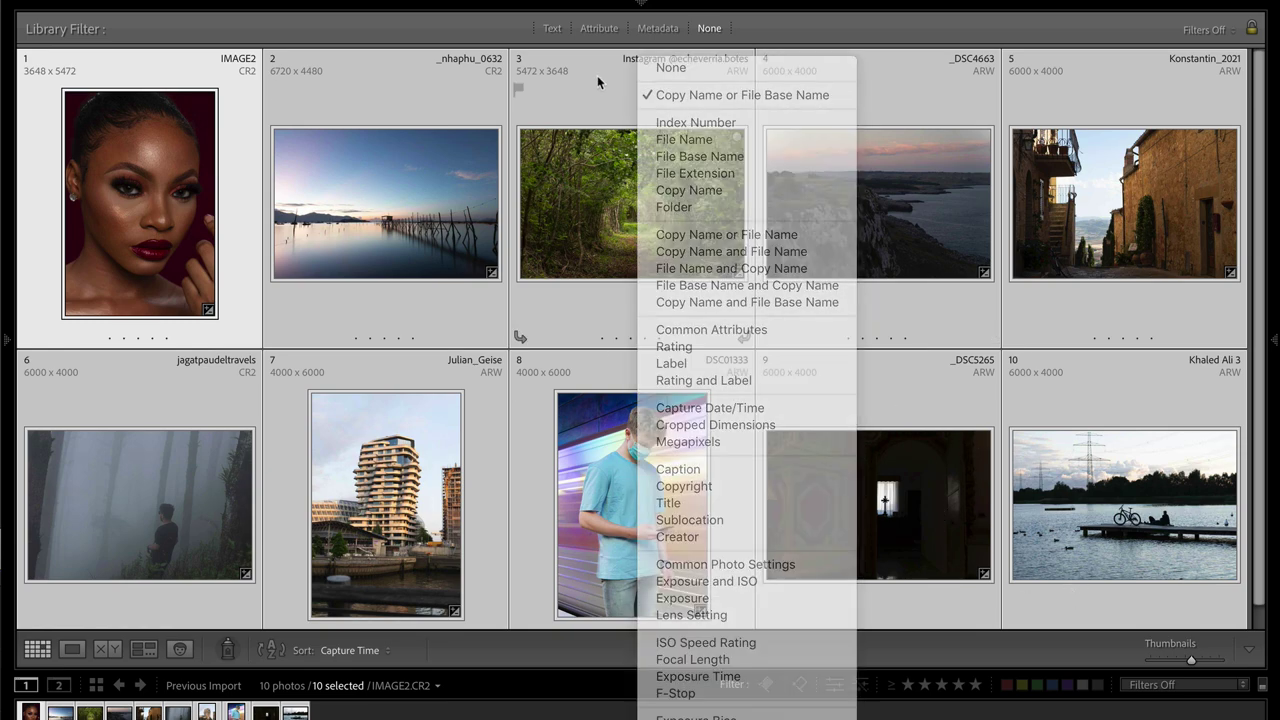
- Open only the portrait IMAGE2.CR2 for developing and inspect the skin on the forehead, cheeks and nose close up
left_click(607, 91)
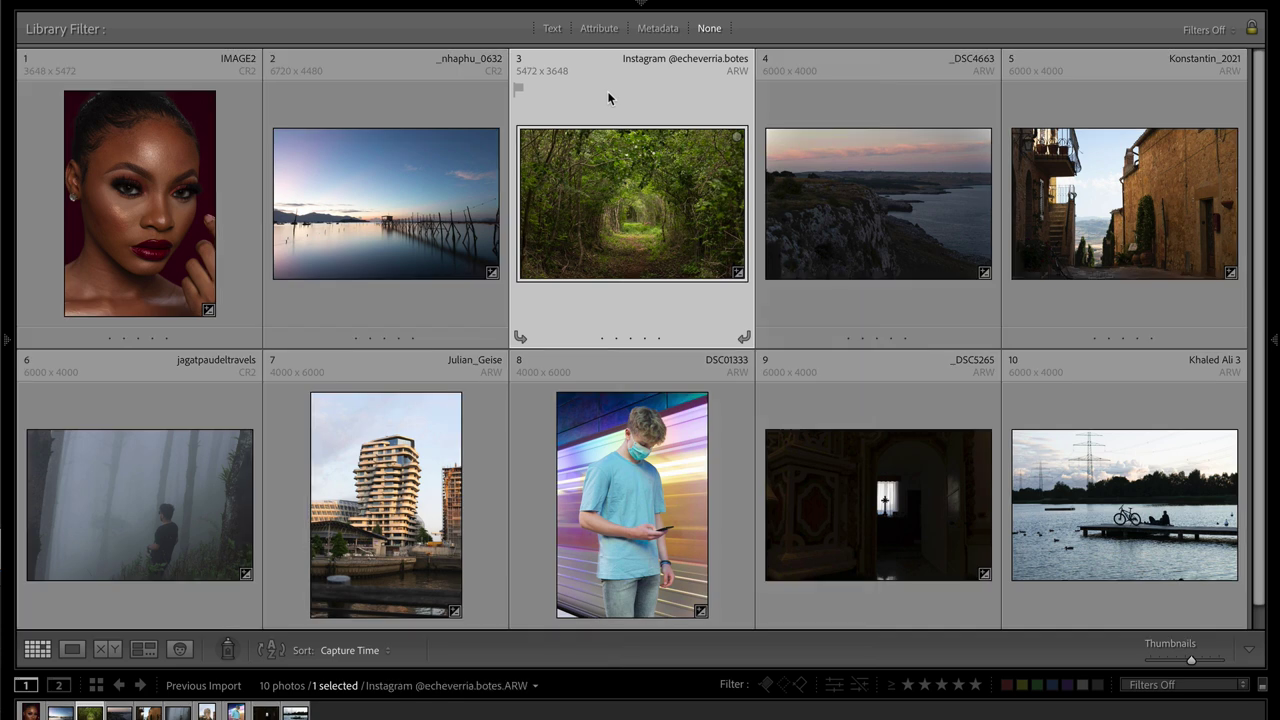
left_click(160, 159)
key("d")
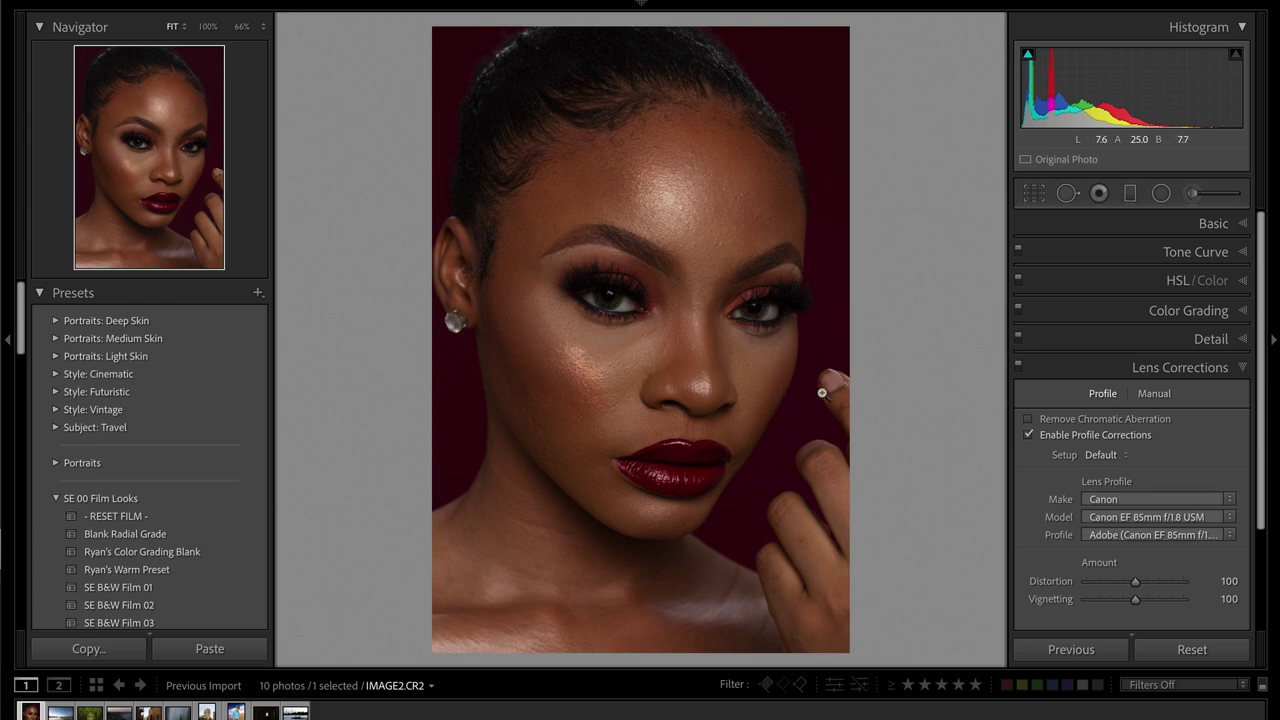
left_click(670, 189)
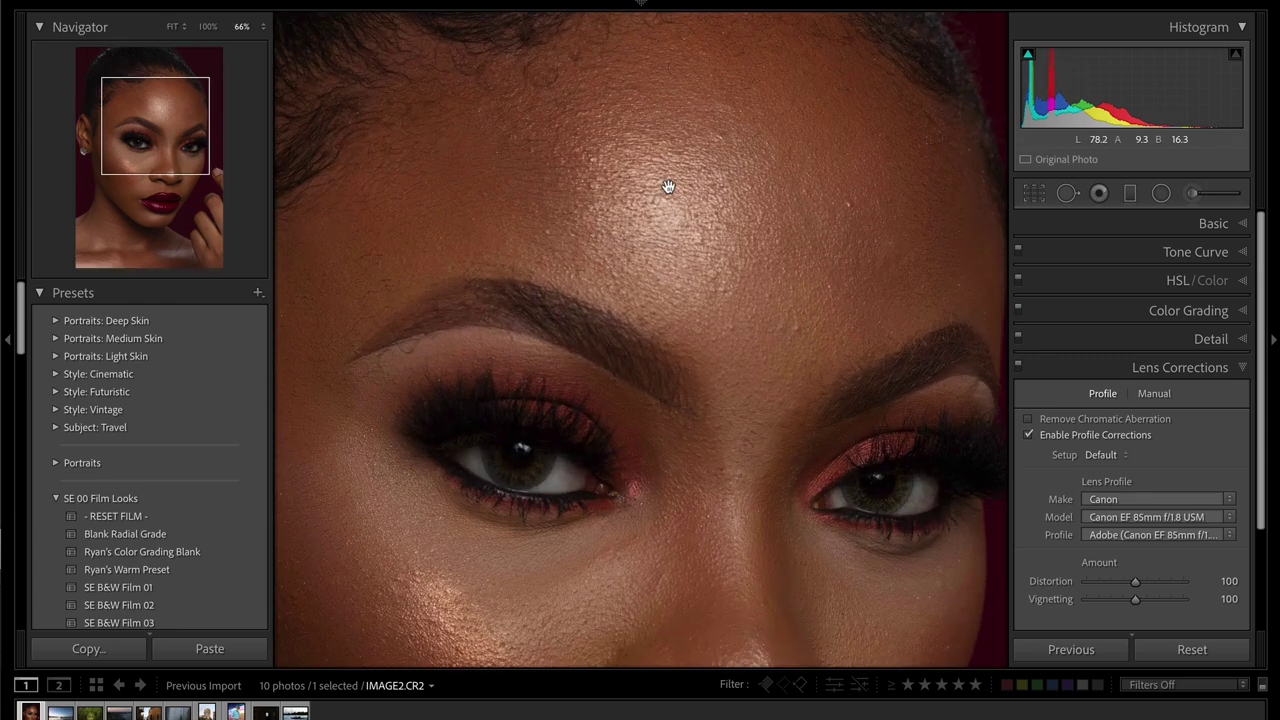
left_click_drag(790, 262, 780, 229)
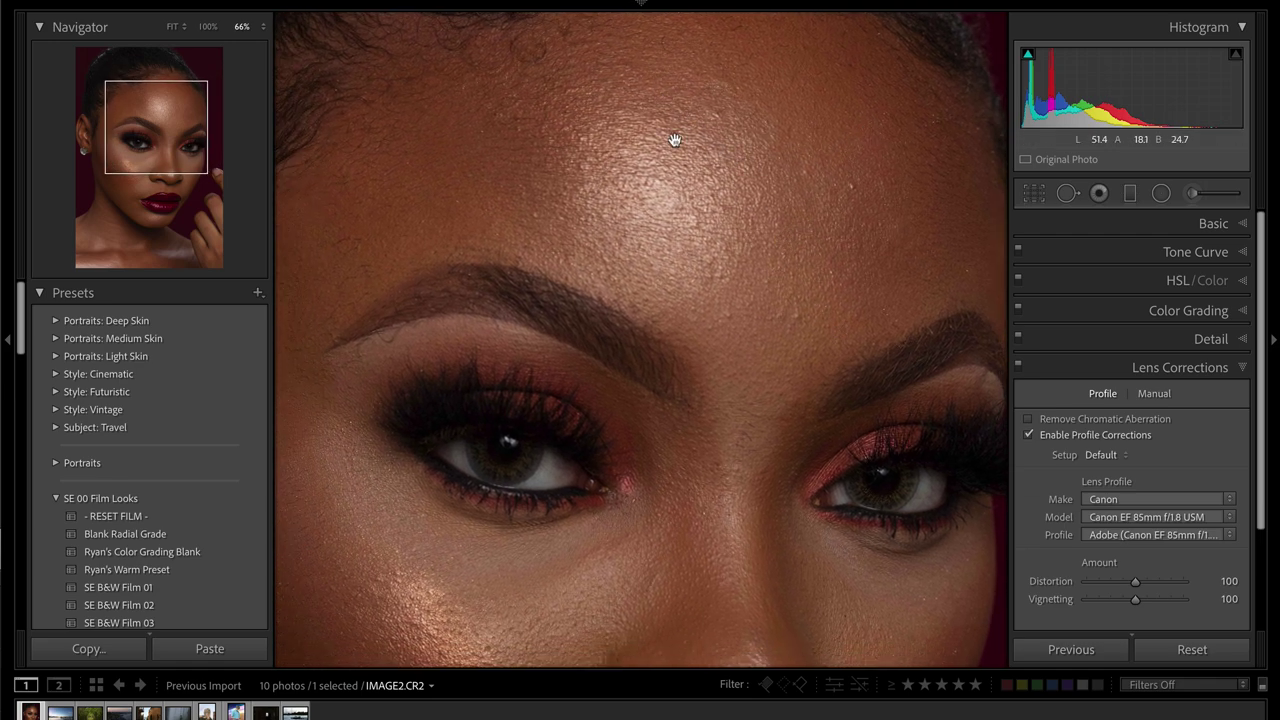
left_click_drag(619, 301, 791, 181)
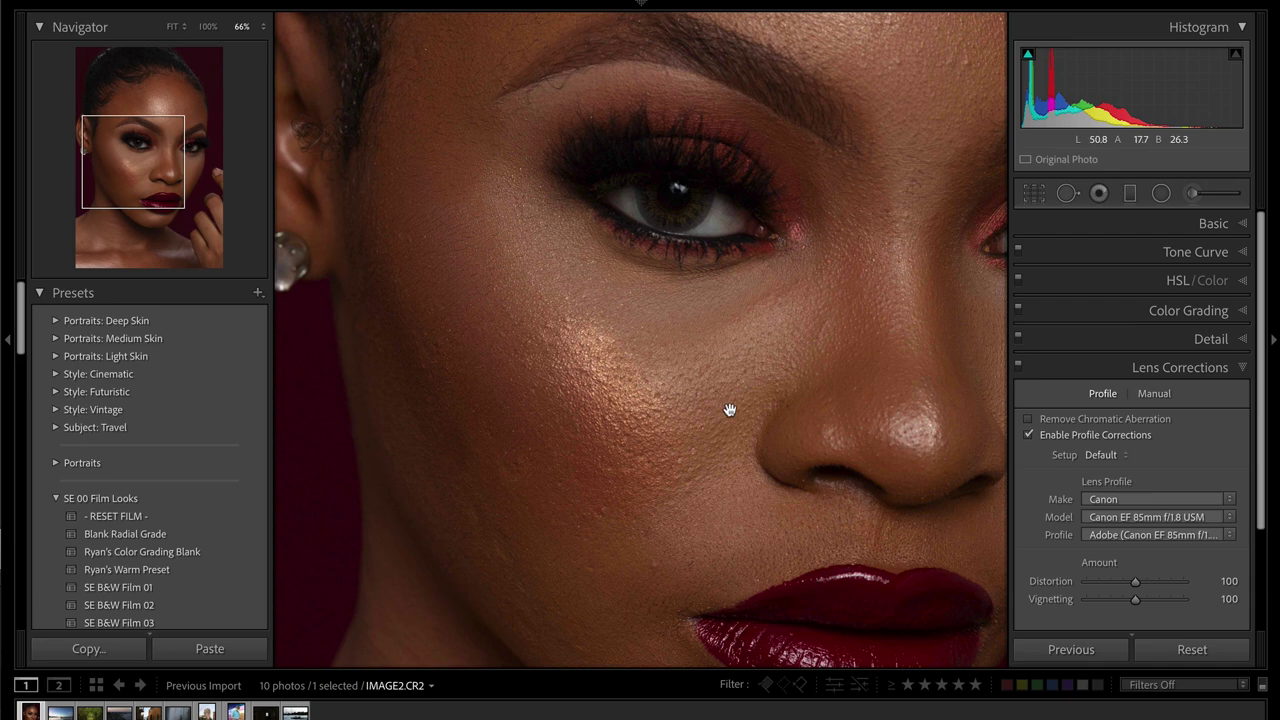
left_click_drag(812, 325, 631, 406)
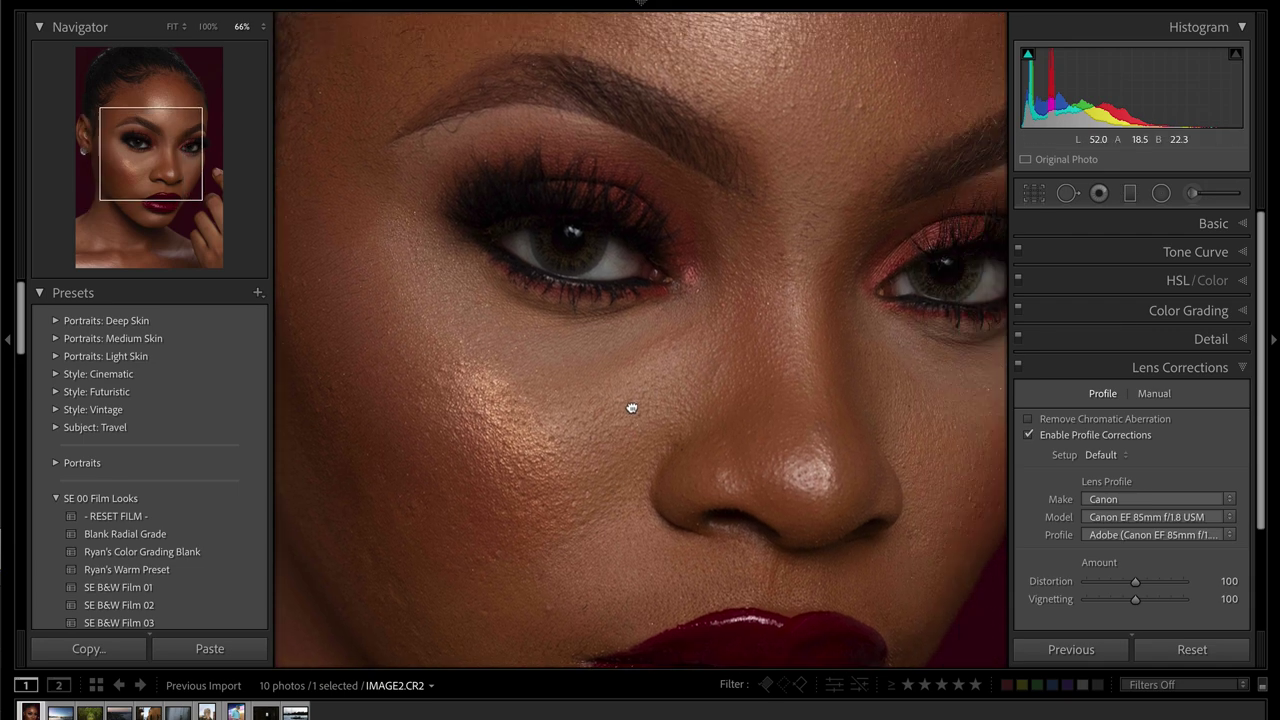
left_click(830, 312)
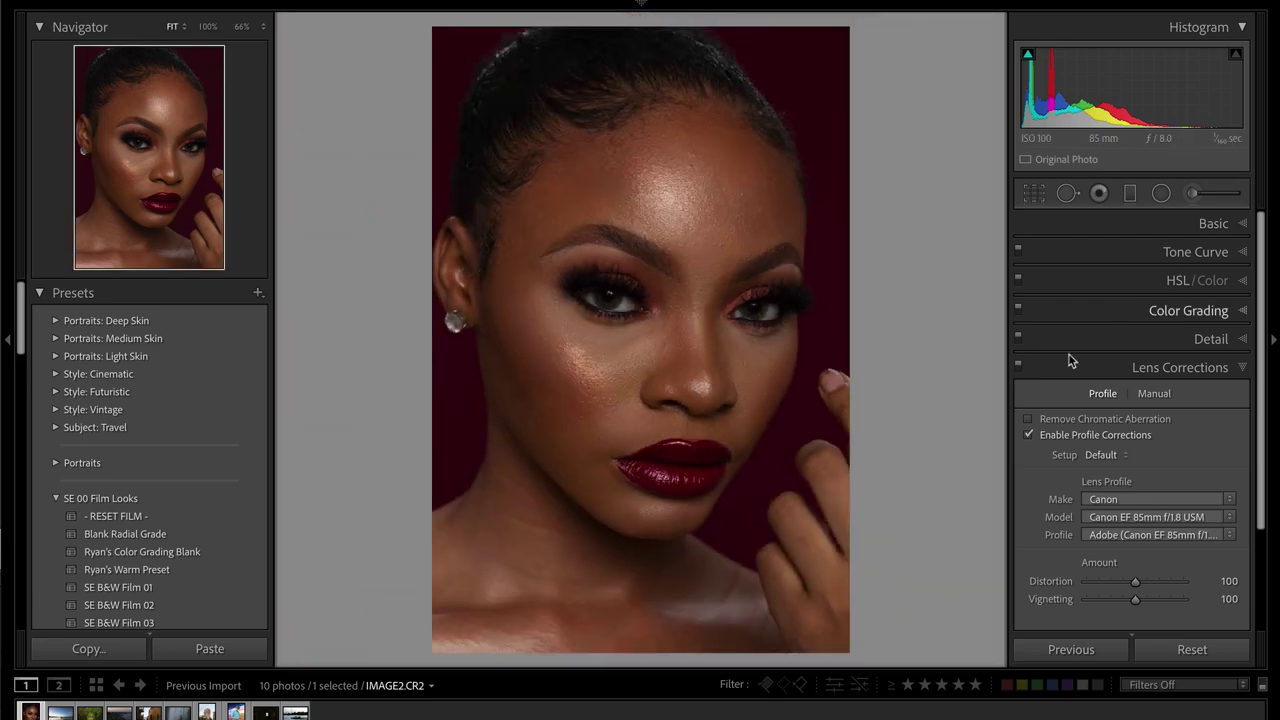
- Start an Adjustment Brush with a smaller brush tip and the 21 SkinSoften+Desat effect preset
left_click(1207, 194)
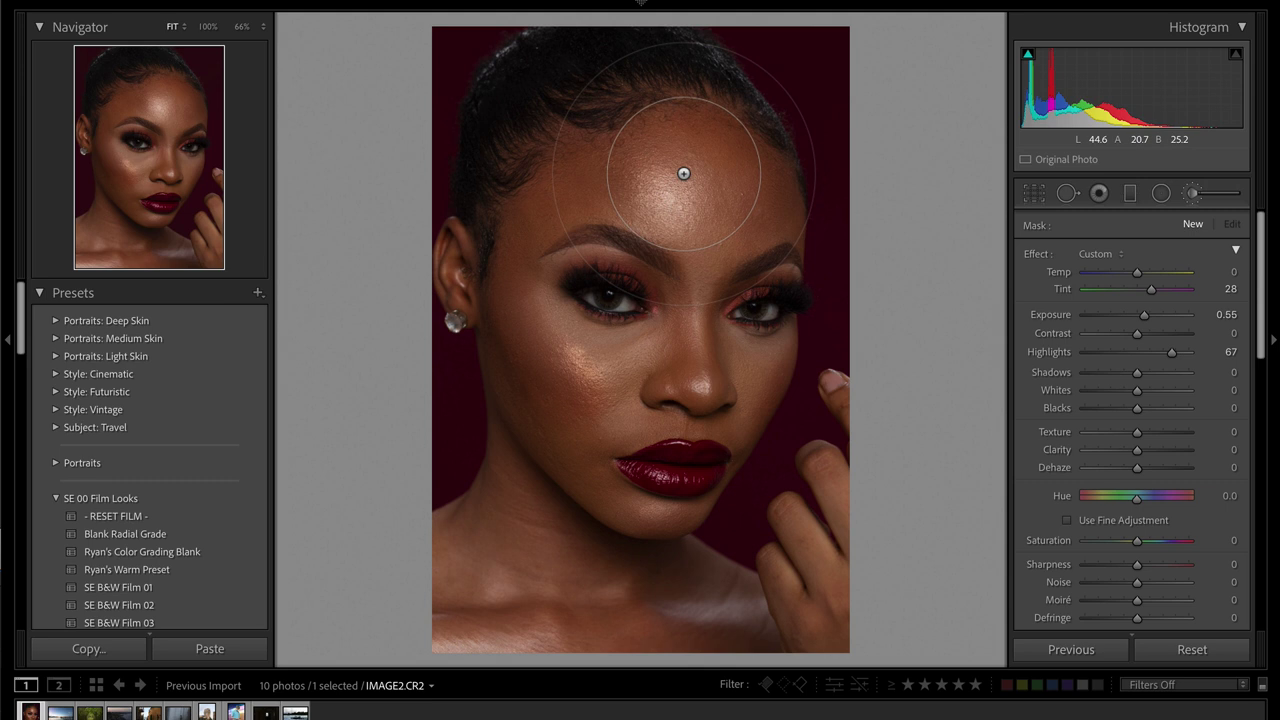
scroll(684, 173, "down", 5)
left_click(1100, 255)
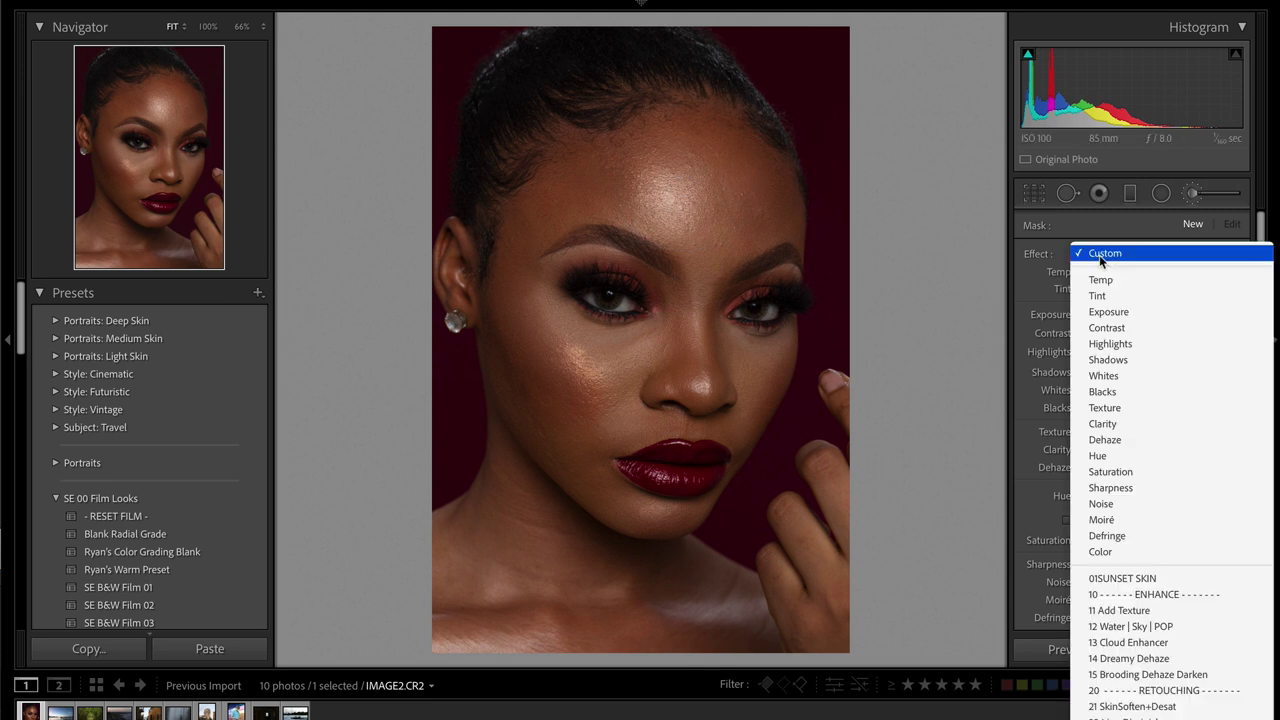
scroll(1105, 260, "down", 10)
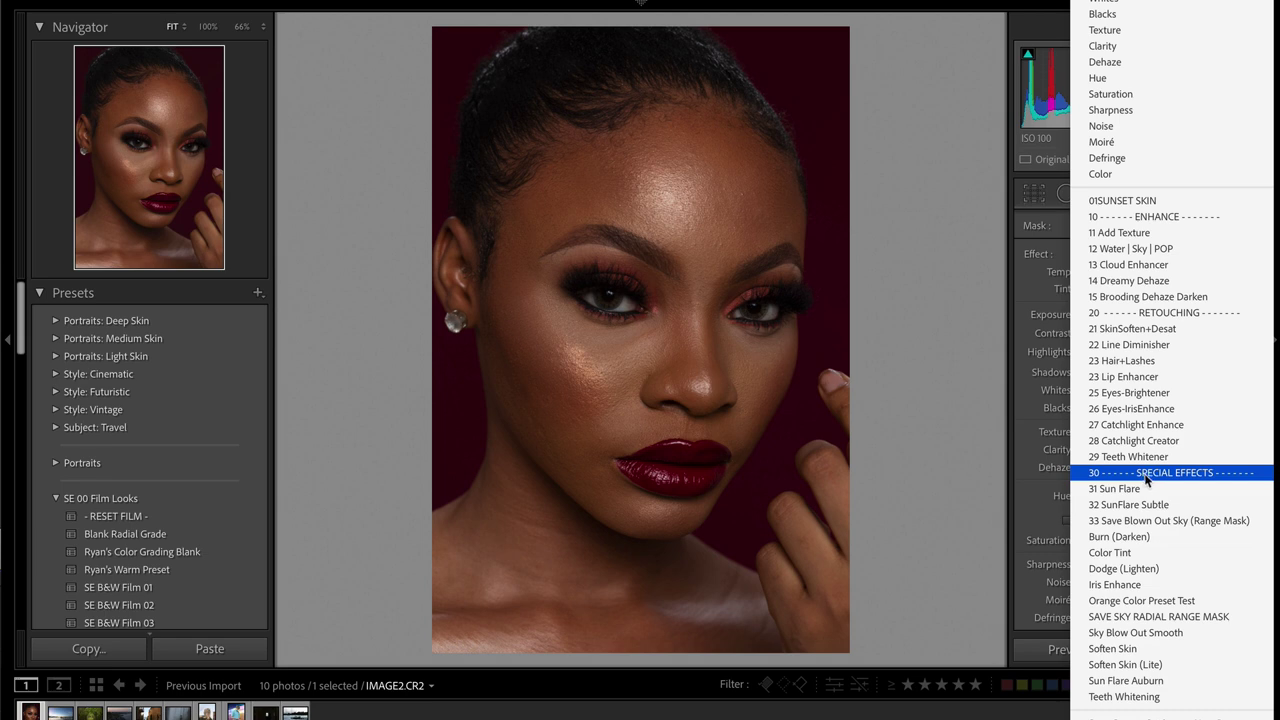
left_click(1190, 330)
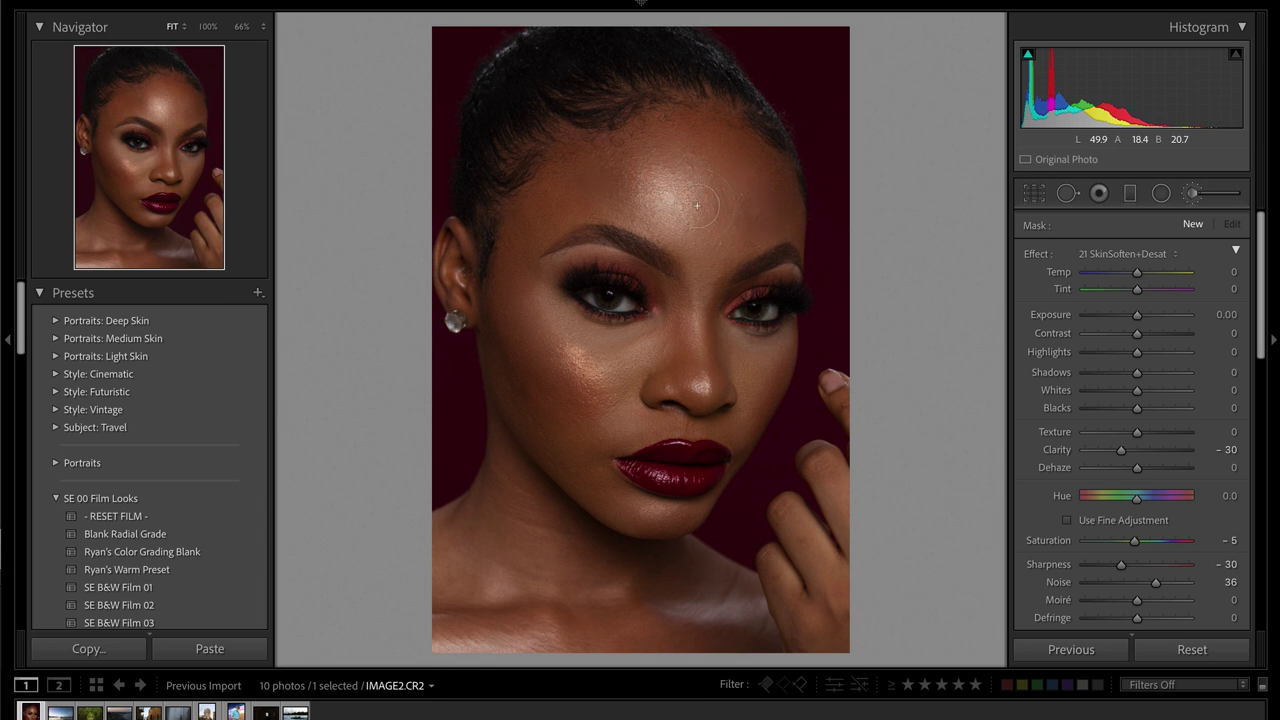
- Paint the skin-softening mask over the forehead, cheeks, nose bridge, jaw and chin, checking coverage with the mask overlay
left_click_drag(702, 208, 706, 209)
key("o")
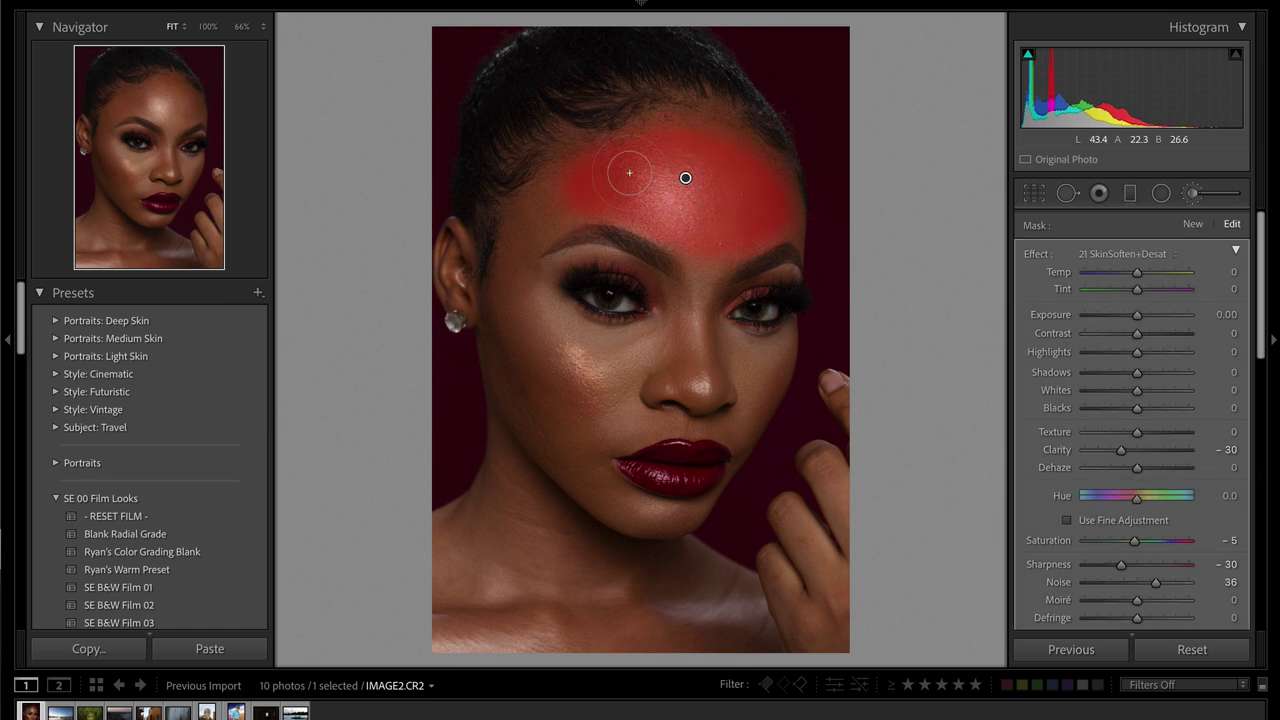
mouse_move(529, 334)
left_mouse_down()
mouse_move(598, 374)
mouse_move(547, 366)
mouse_move(520, 343)
mouse_move(566, 427)
mouse_move(550, 374)
mouse_move(593, 403)
mouse_move(633, 366)
mouse_move(562, 367)
mouse_move(596, 375)
left_mouse_up()
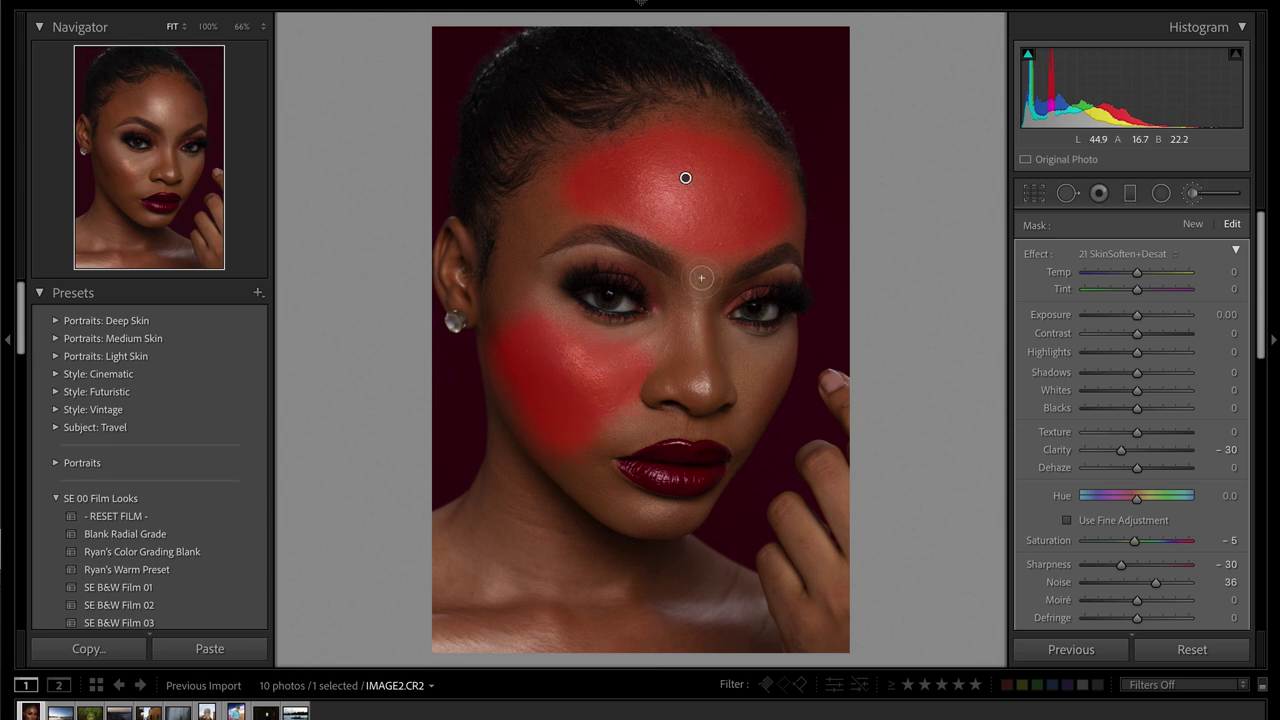
left_click_drag(701, 279, 700, 343)
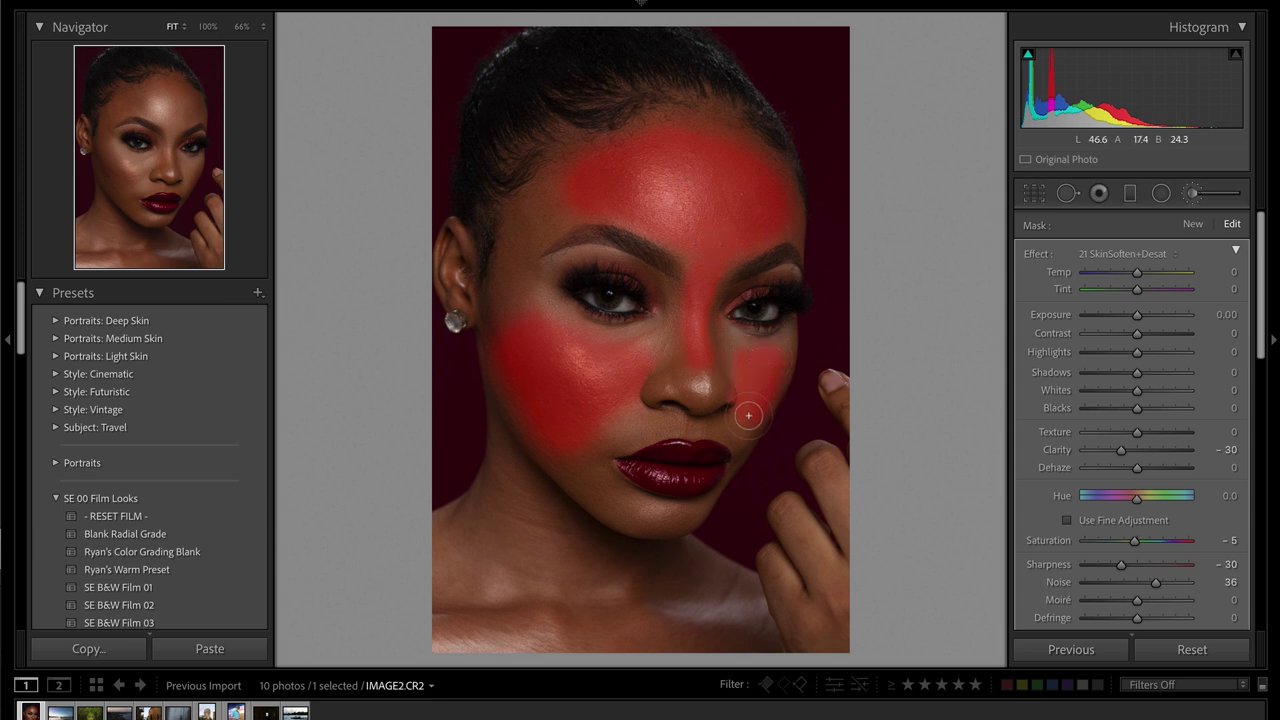
left_click_drag(595, 483, 619, 507)
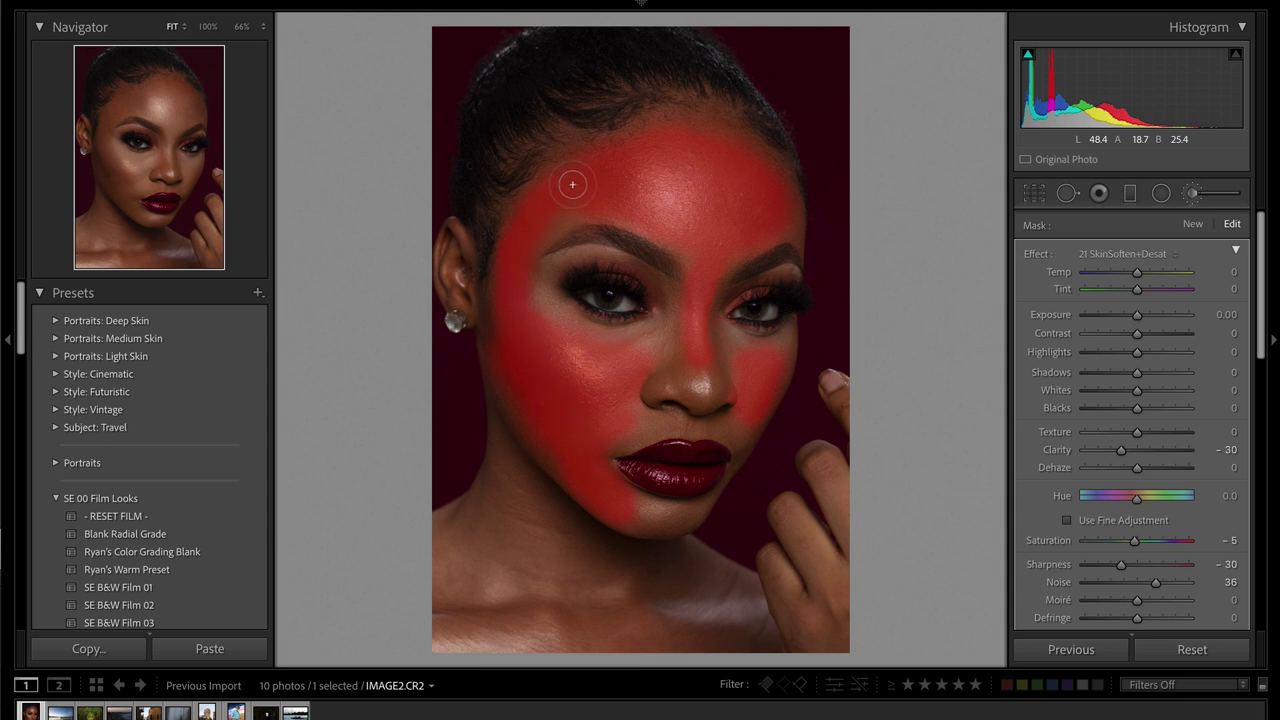
left_click_drag(633, 513, 680, 519)
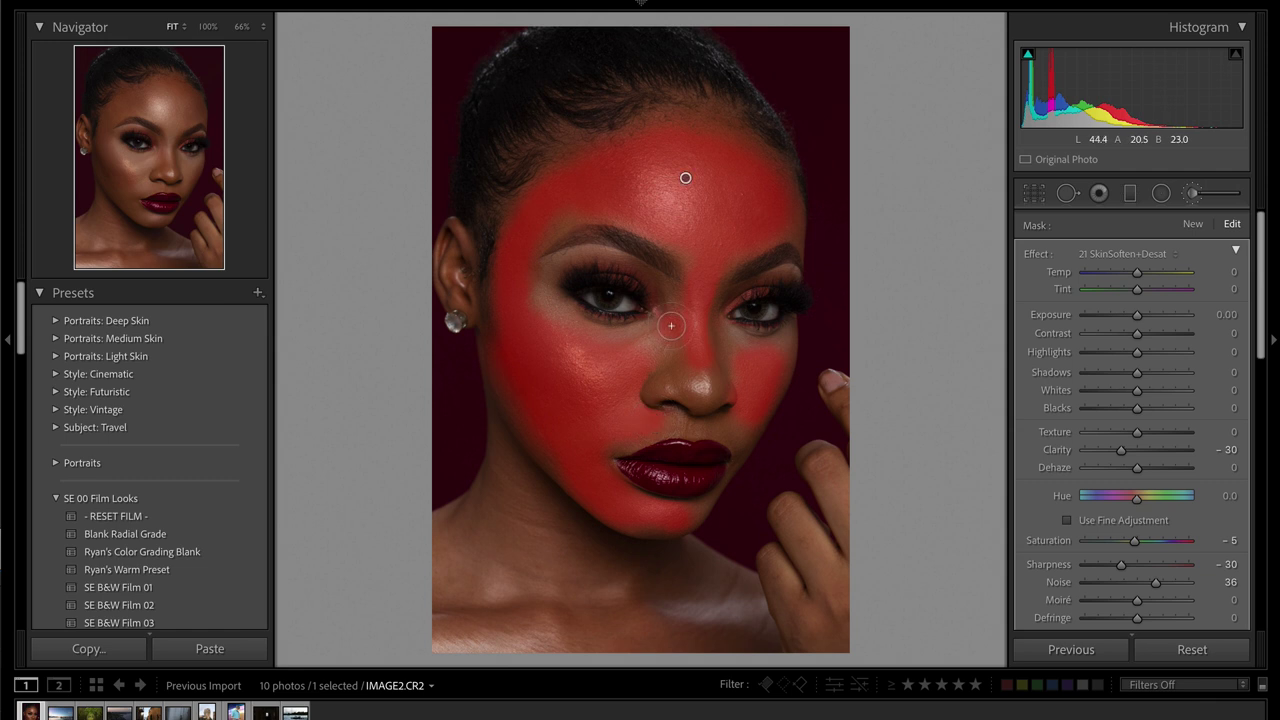
left_click_drag(671, 326, 641, 351)
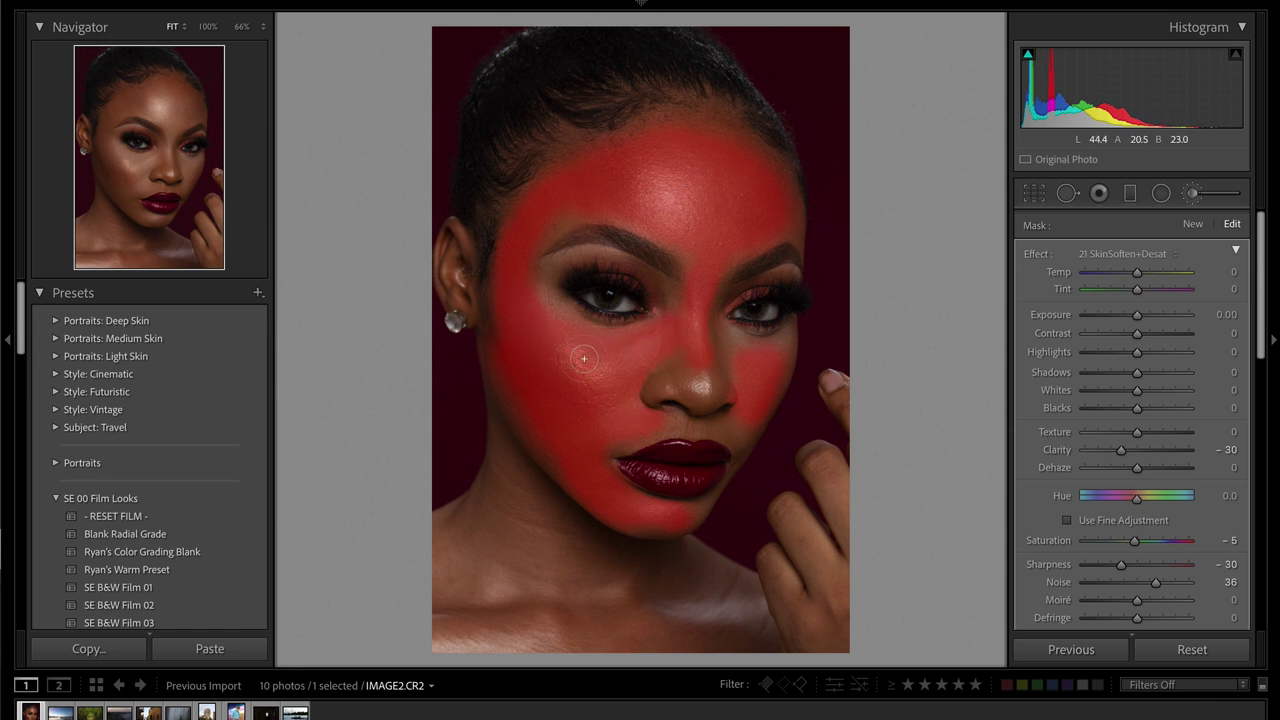
key("o")
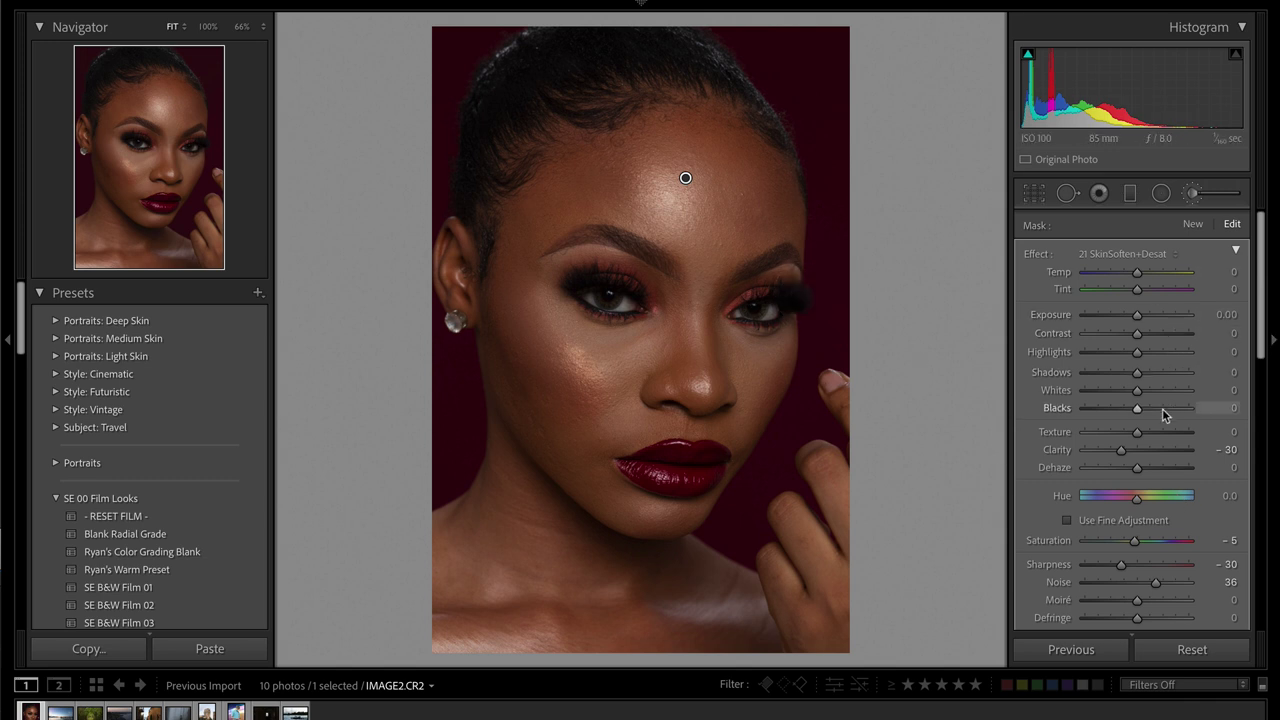
- Lower the brush mask's Texture to -58 to soften the skin further
scroll(1162, 410, "down", 3)
scroll(1162, 416, "up", 1)
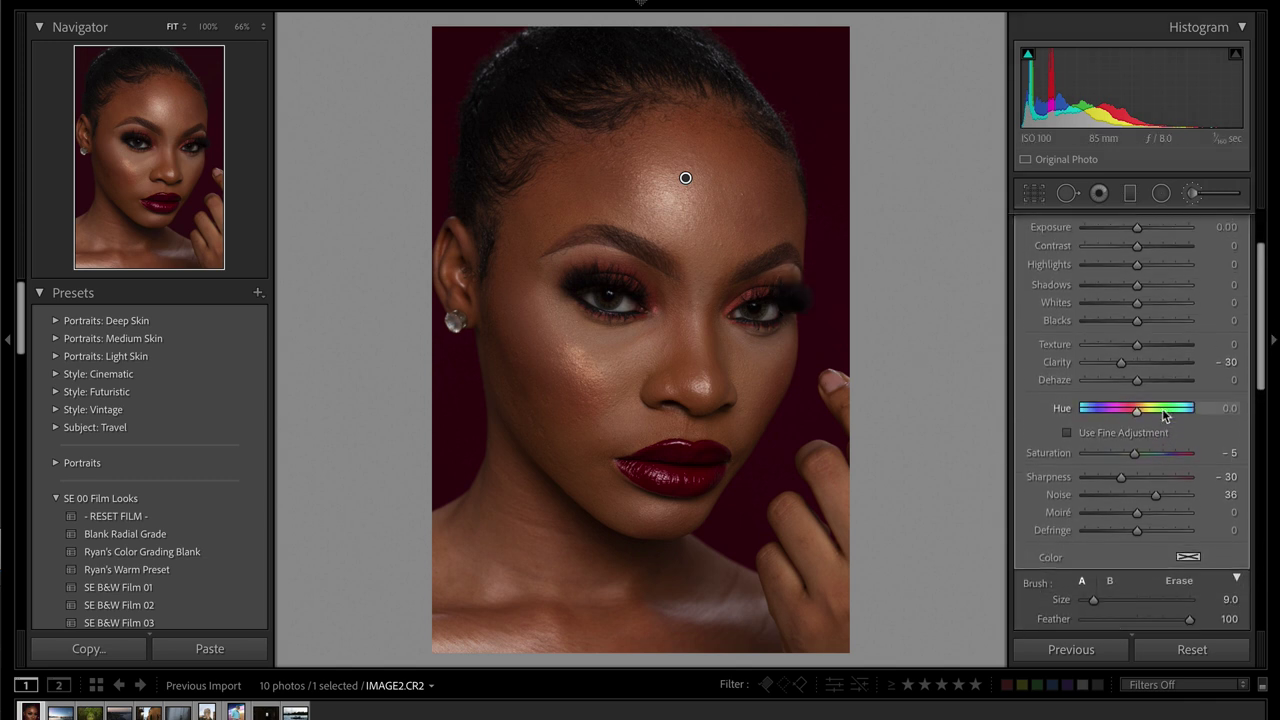
left_click(1105, 345)
scroll(1105, 345, "up", 3)
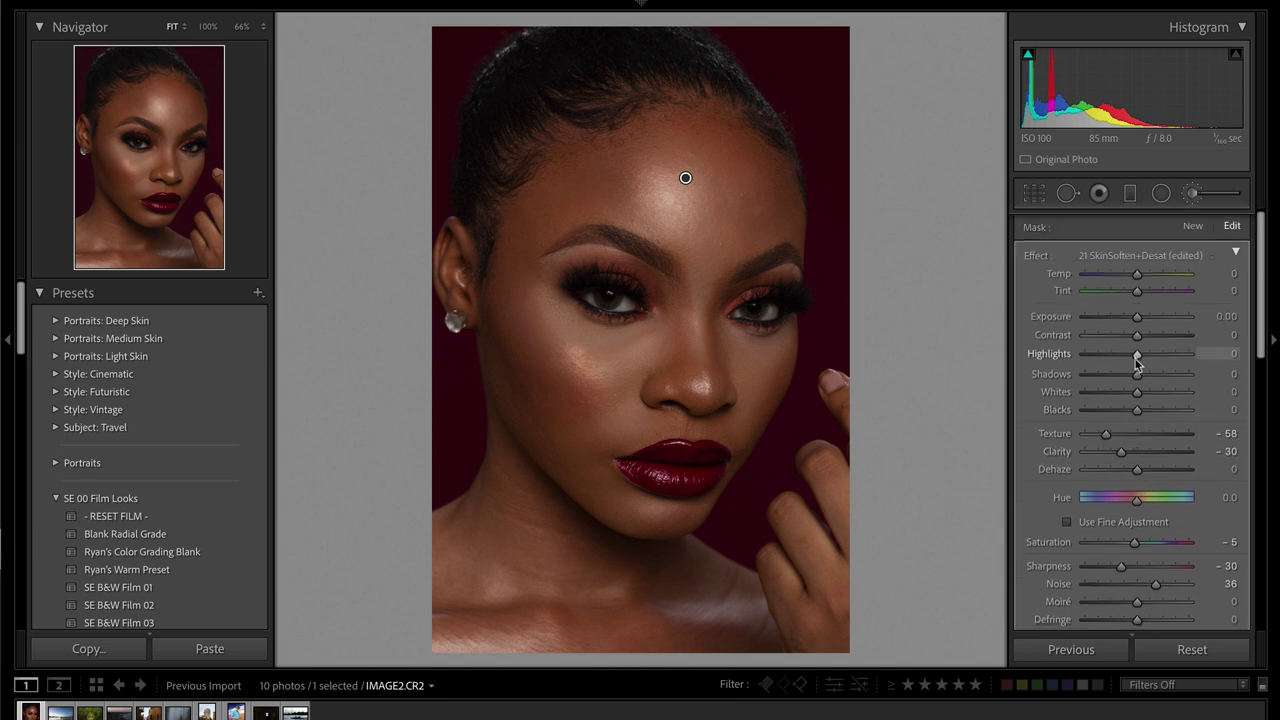
- Look through the brush effect list, including the enhance, retouching and special-effects presets
left_click(1107, 255)
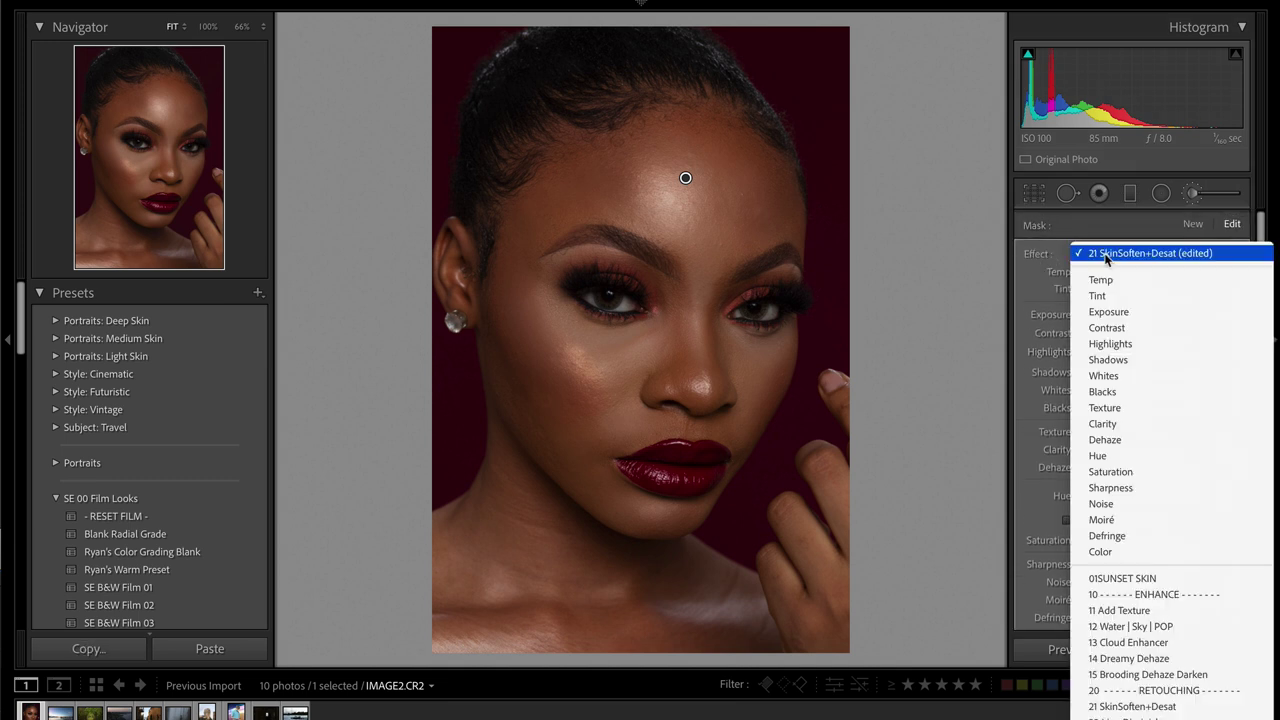
left_click(1060, 269)
scroll(1121, 385, "down", 4)
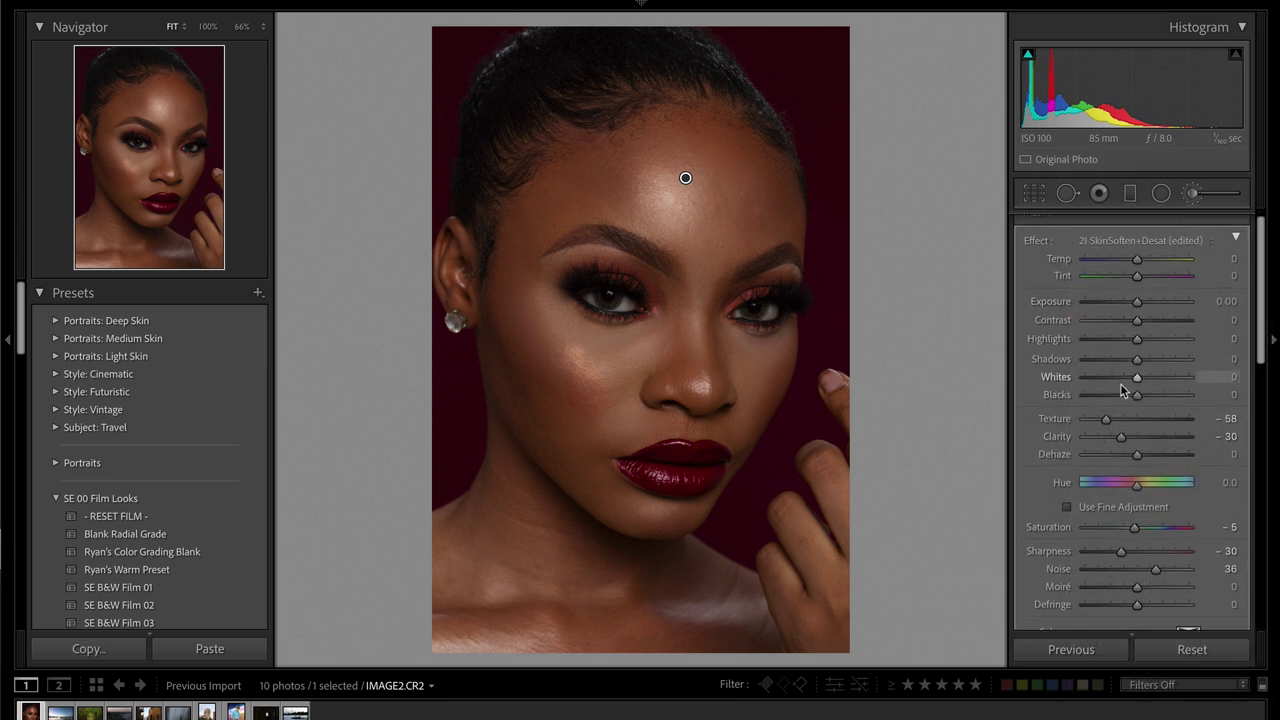
scroll(1120, 383, "up", 4)
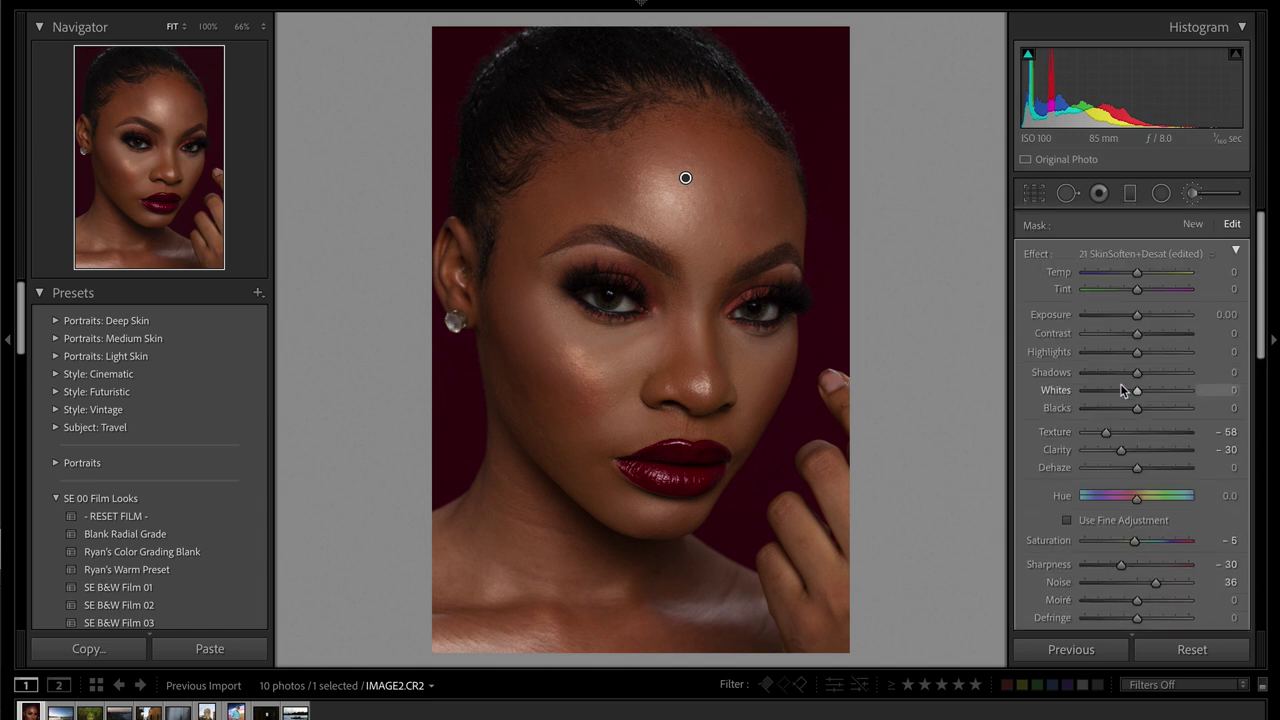
left_click(1100, 255)
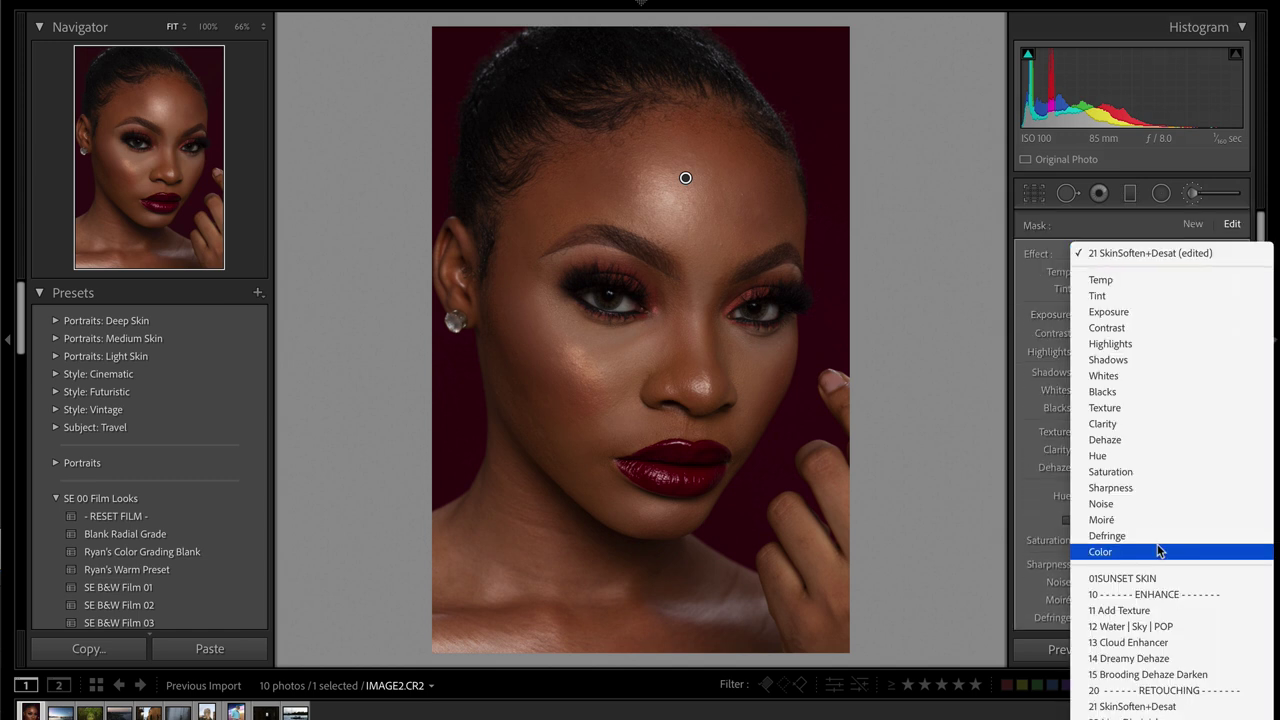
scroll(1160, 550, "down", 5)
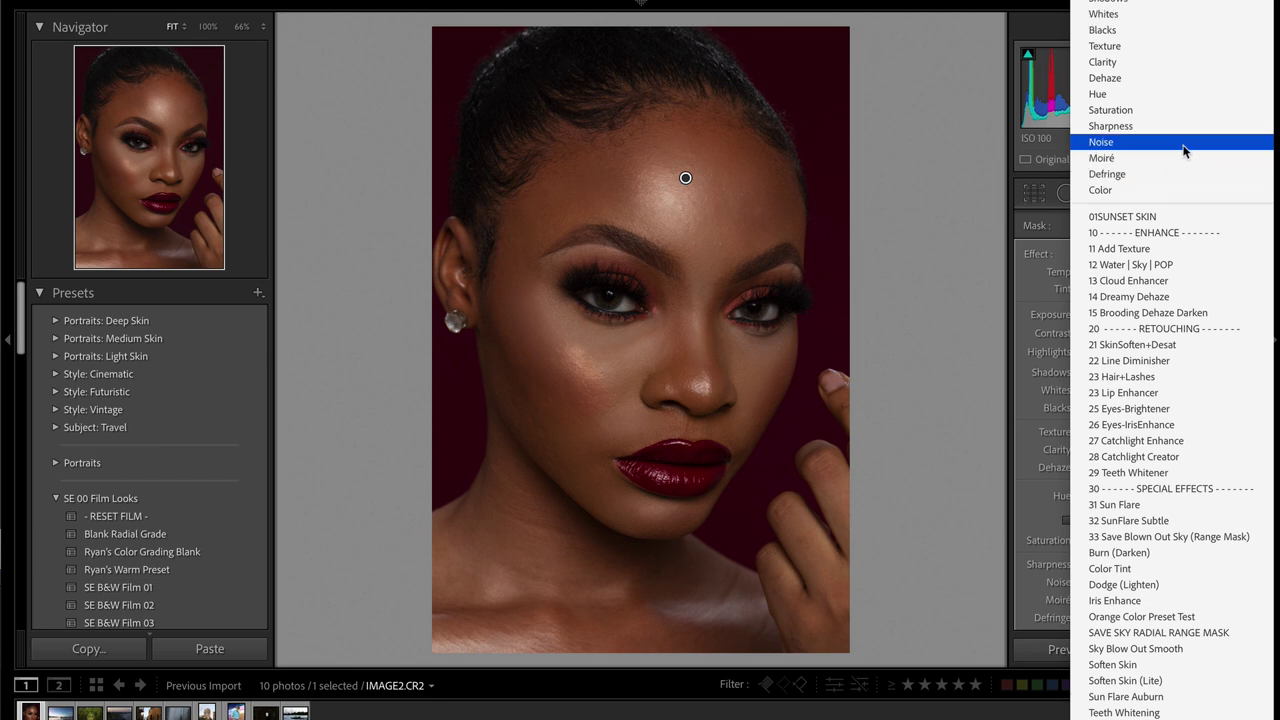
left_click(1027, 257)
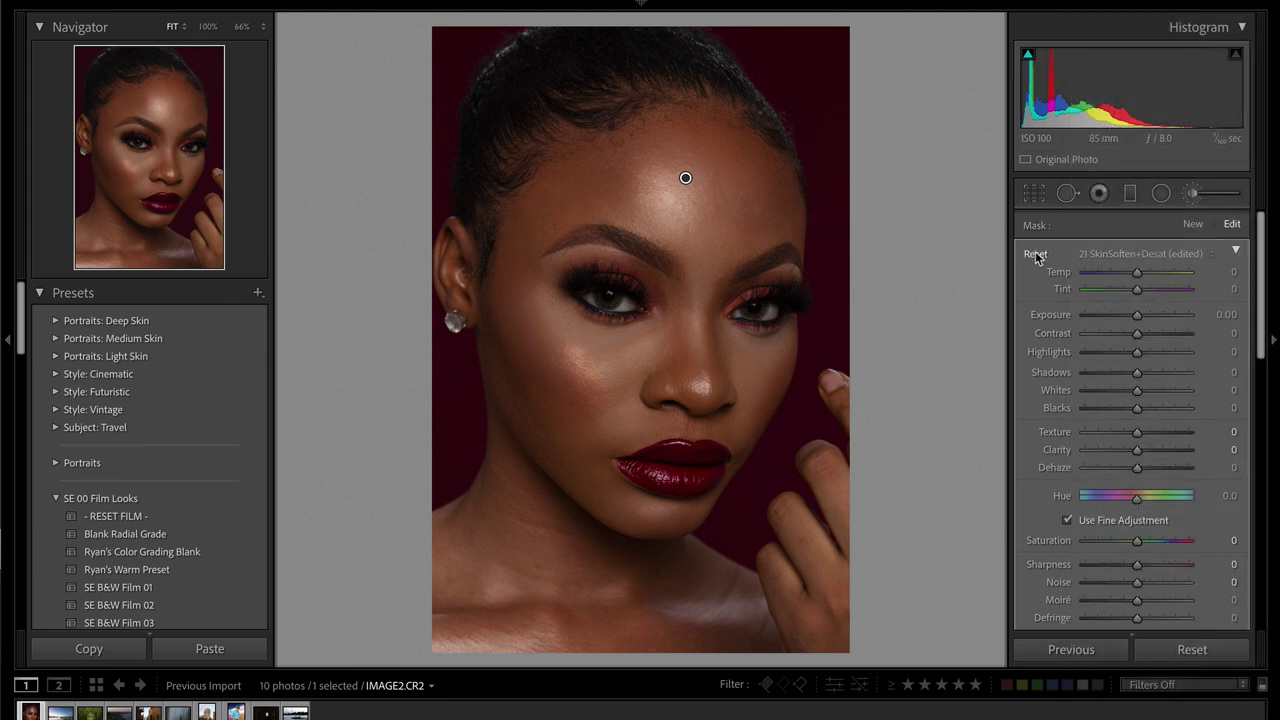
- Reset the mask's effect sliders and set Contrast -12, Texture -17, Clarity -25, Dehaze -3 and Sharpness -45
double_click(1035, 253)
left_click(1103, 334)
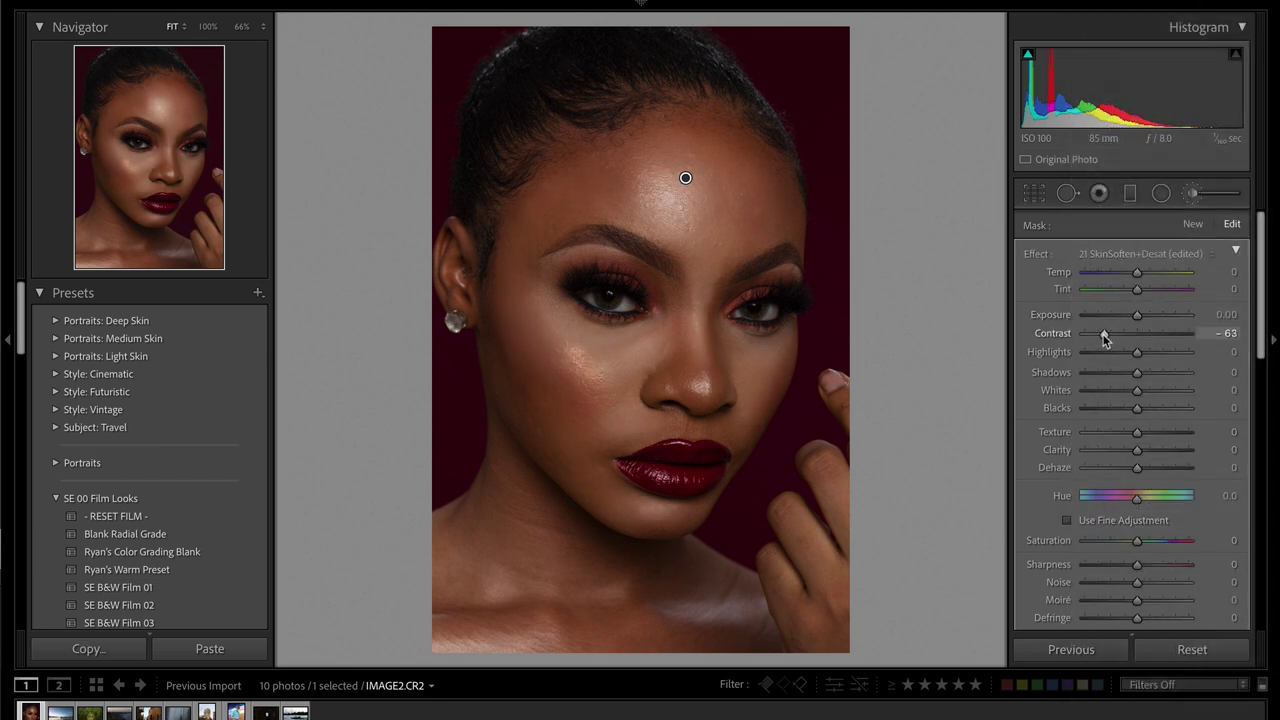
left_click_drag(1127, 333, 1130, 333)
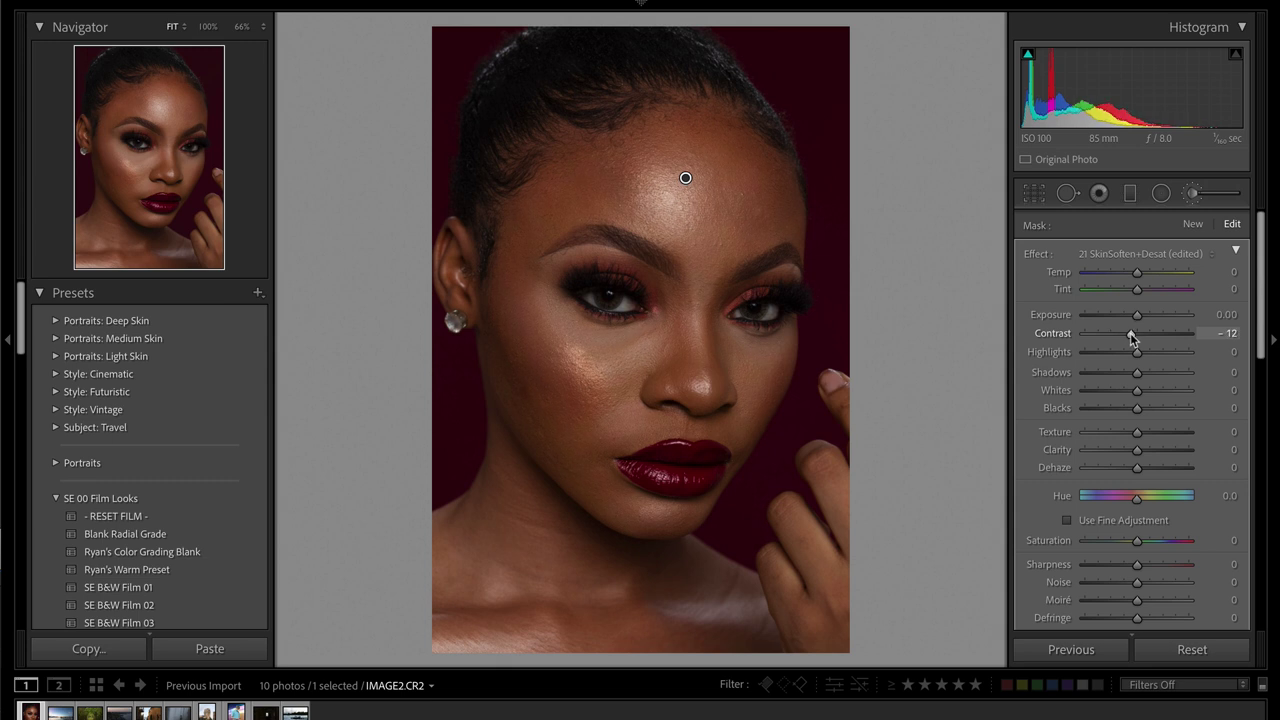
left_click(1127, 432)
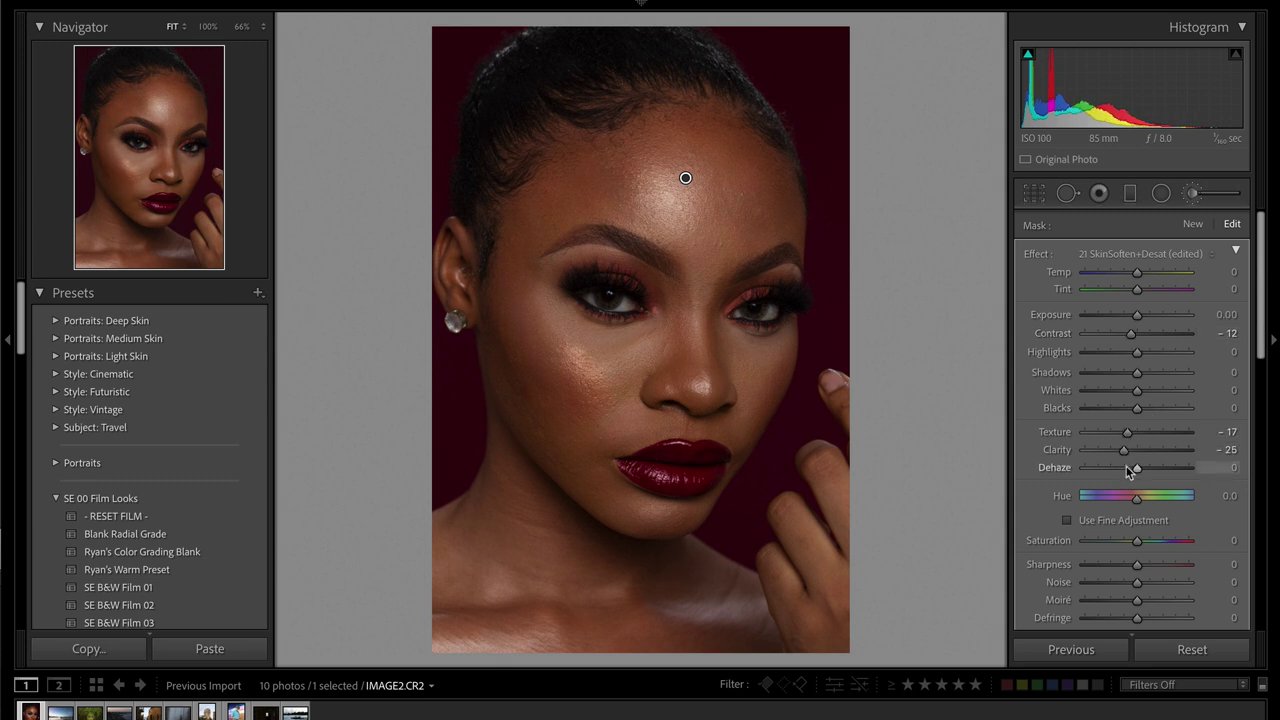
left_click_drag(1135, 472, 1136, 472)
scroll(1136, 470, "down", 2)
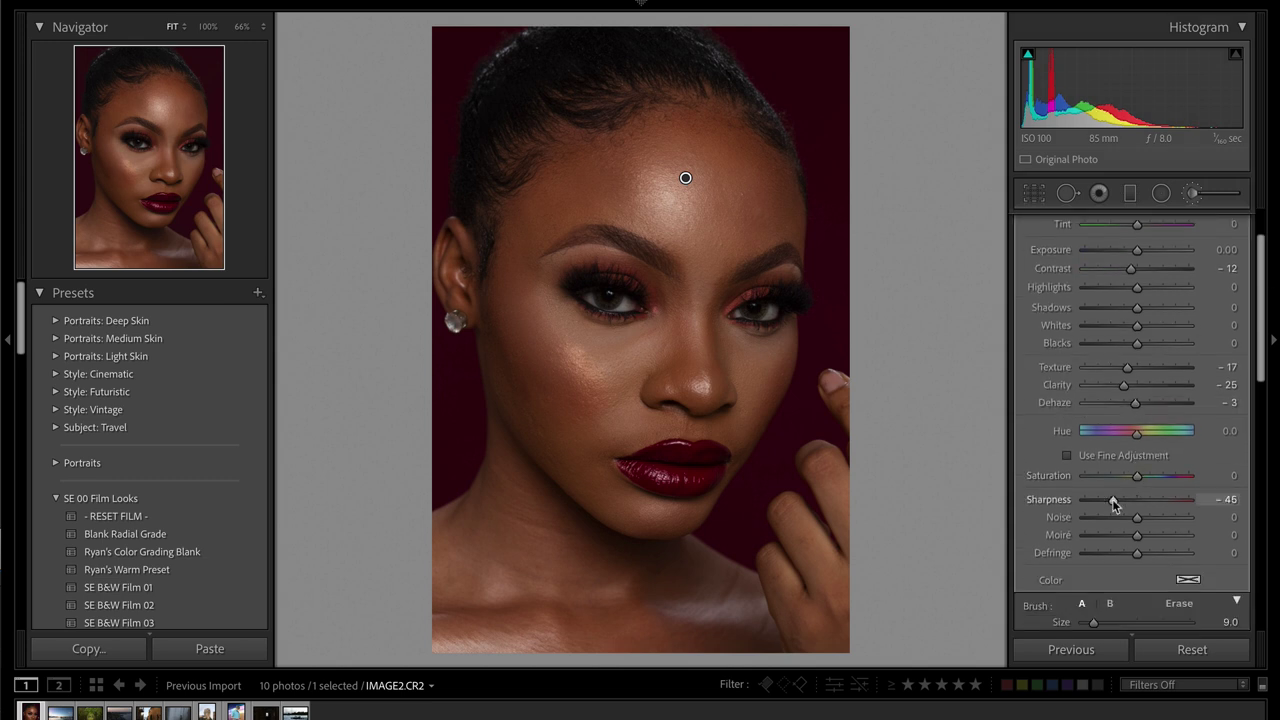
- Set the skin mask's Texture to -34 and Clarity to -61, and close the Adjustment Brush
left_click_drag(1127, 369, 1128, 372)
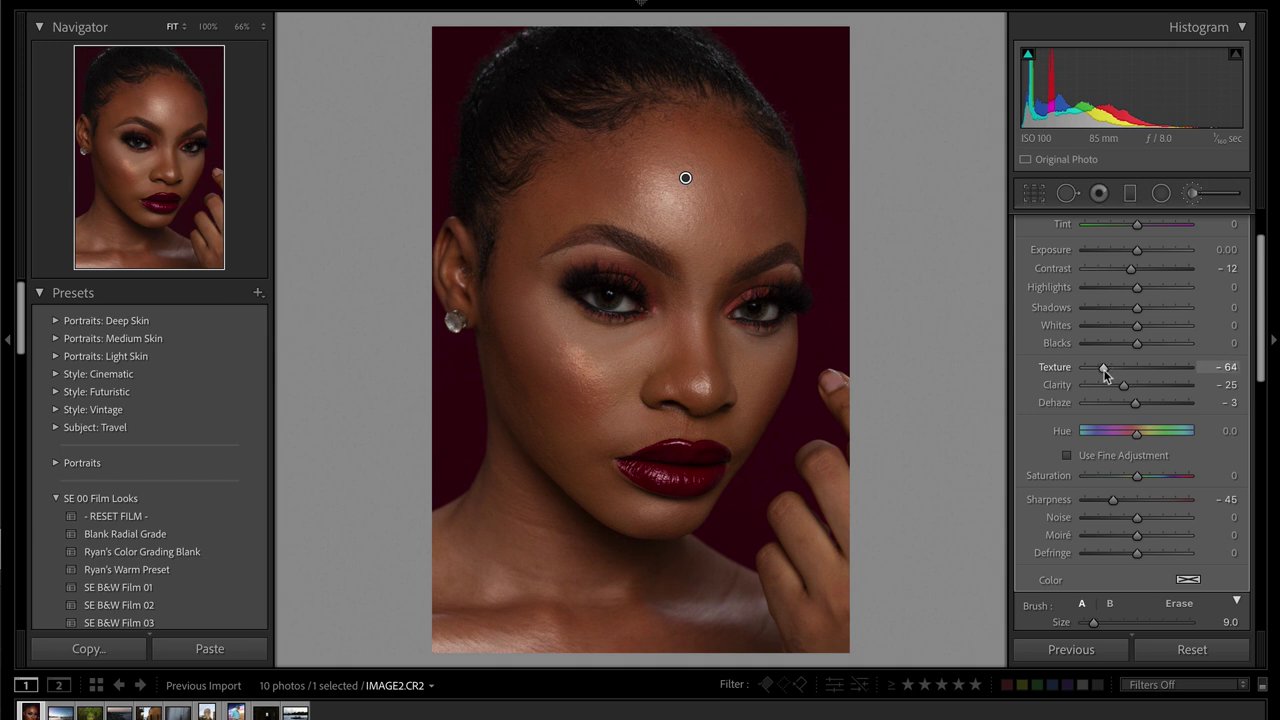
mouse_move(1109, 383)
left_mouse_down()
mouse_move(1069, 385)
mouse_move(1111, 386)
left_mouse_up()
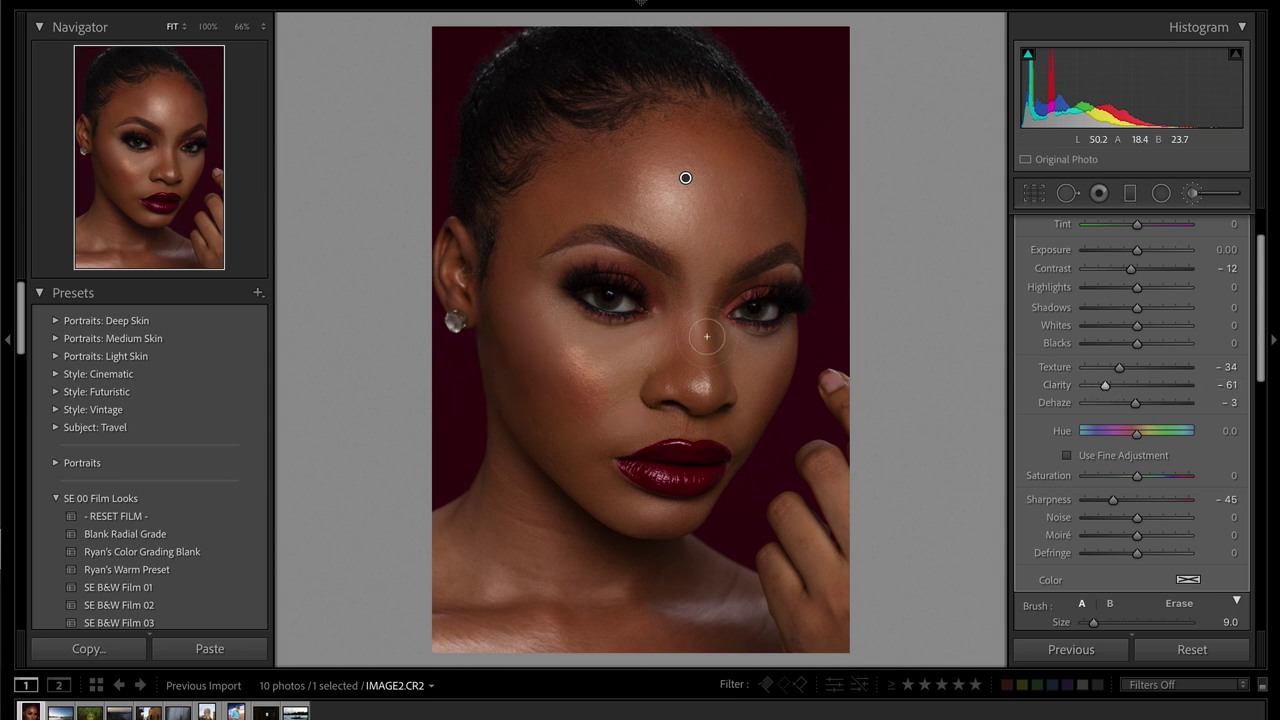
key("k")
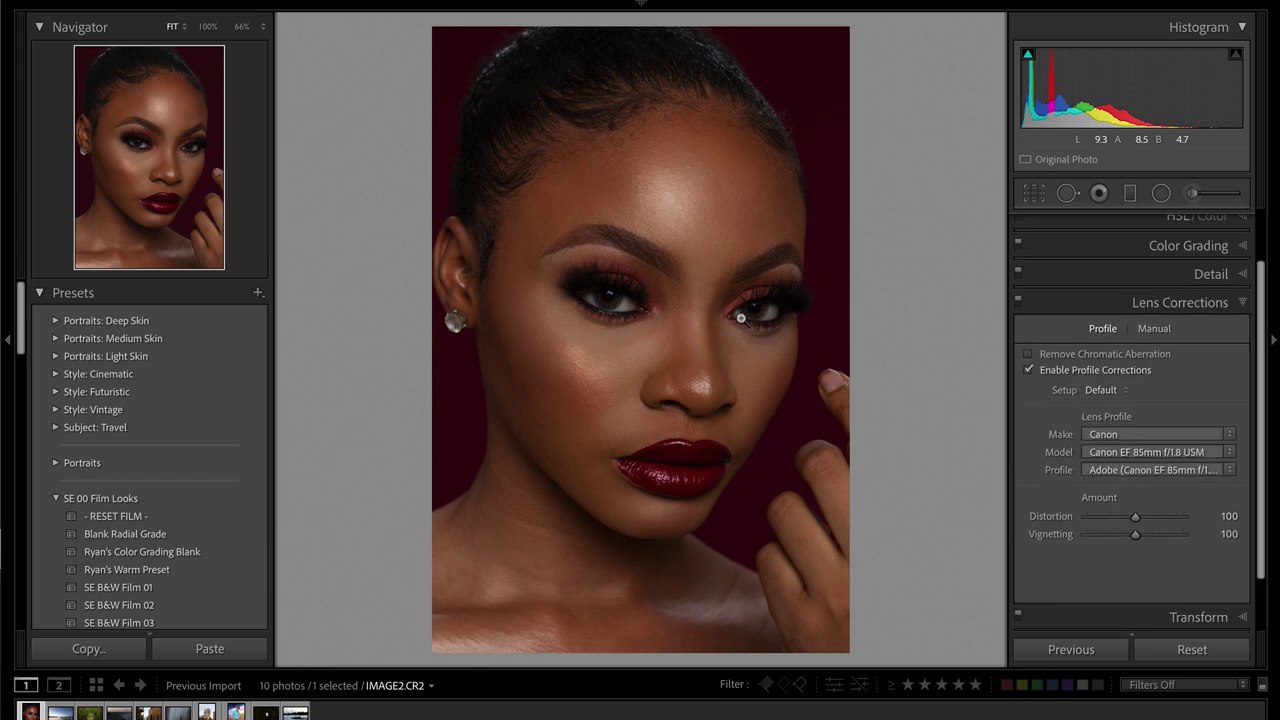
- Compare the softened portrait with its before version several times
key("backslash")
key("backslash")
key("backslash")
key("backslash")
key("backslash")
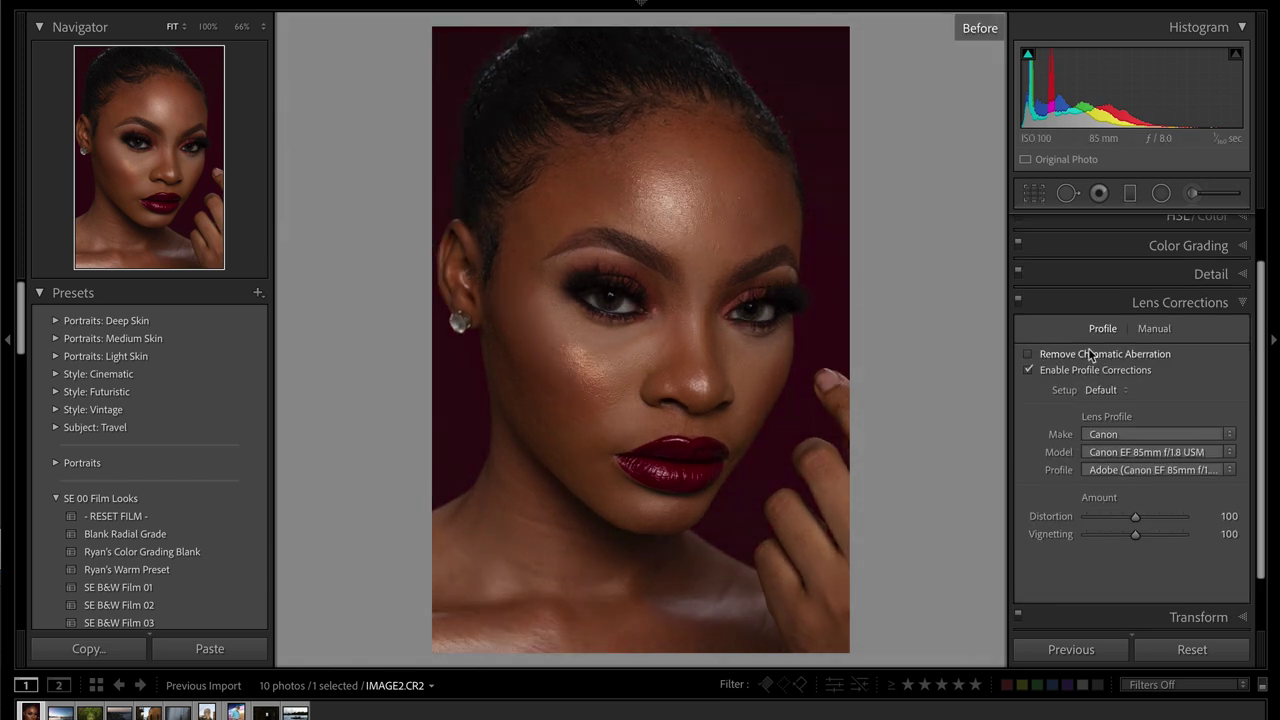
key("backslash")
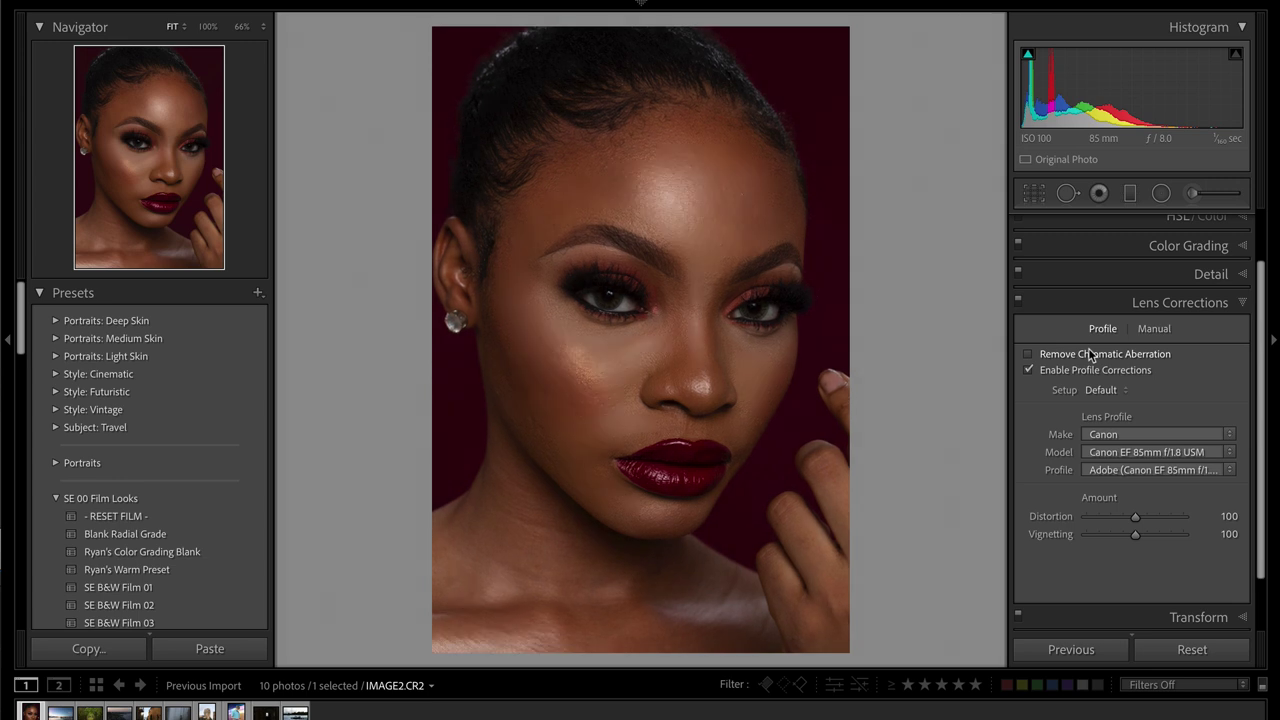
- Disable the lens profile corrections and compare the portrait with its before version
left_click(1245, 302)
left_click(1242, 370)
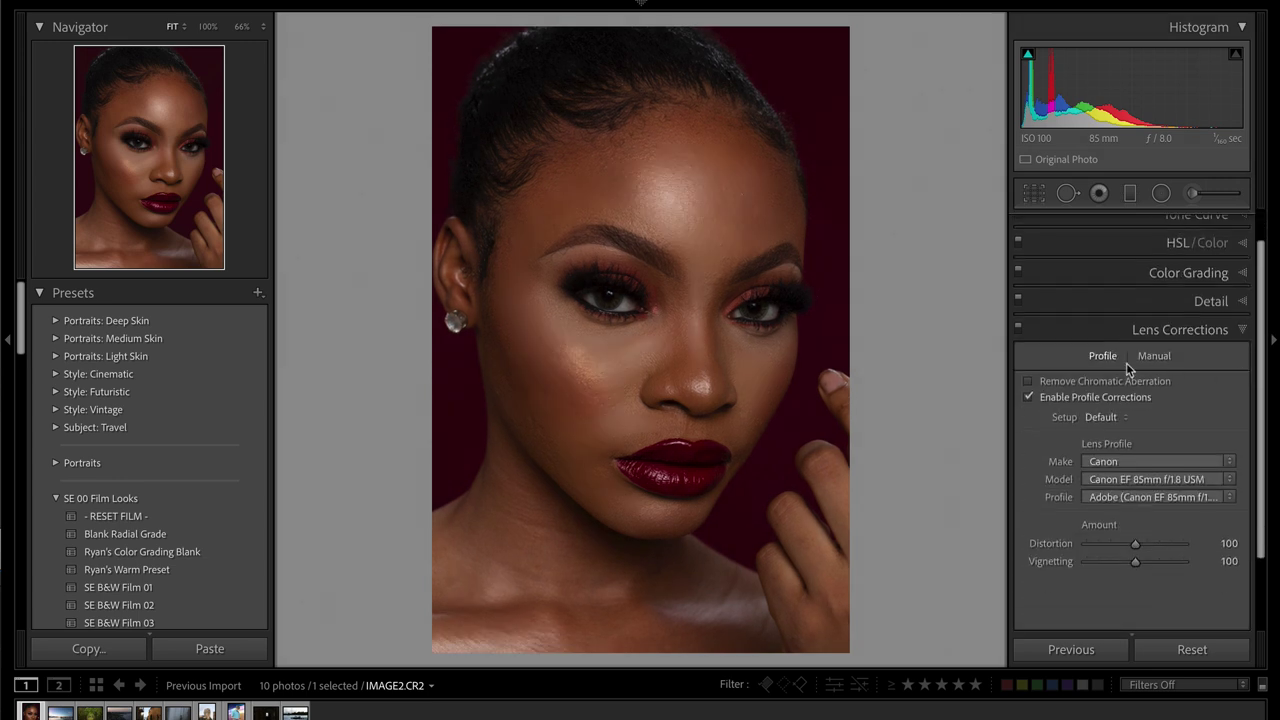
left_click(1031, 396)
left_click(1031, 396)
left_click(1029, 397)
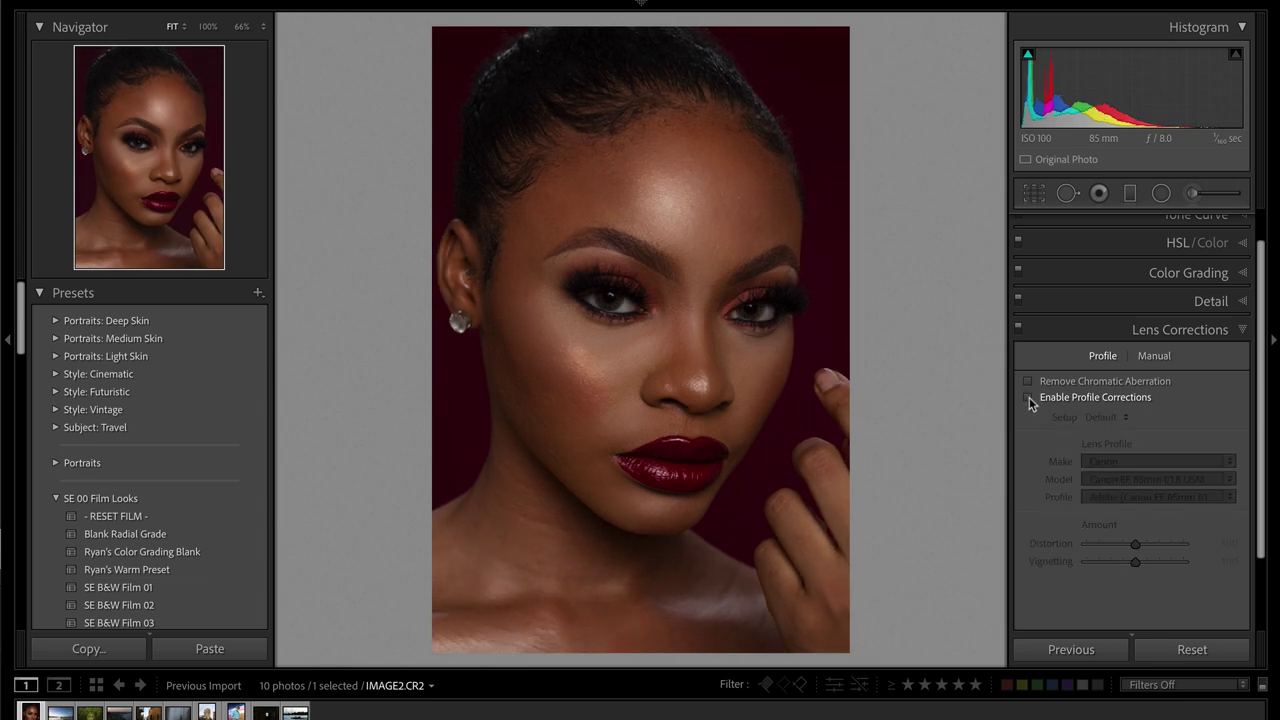
left_click(1248, 333)
key("backslash")
key("backslash")
key("backslash")
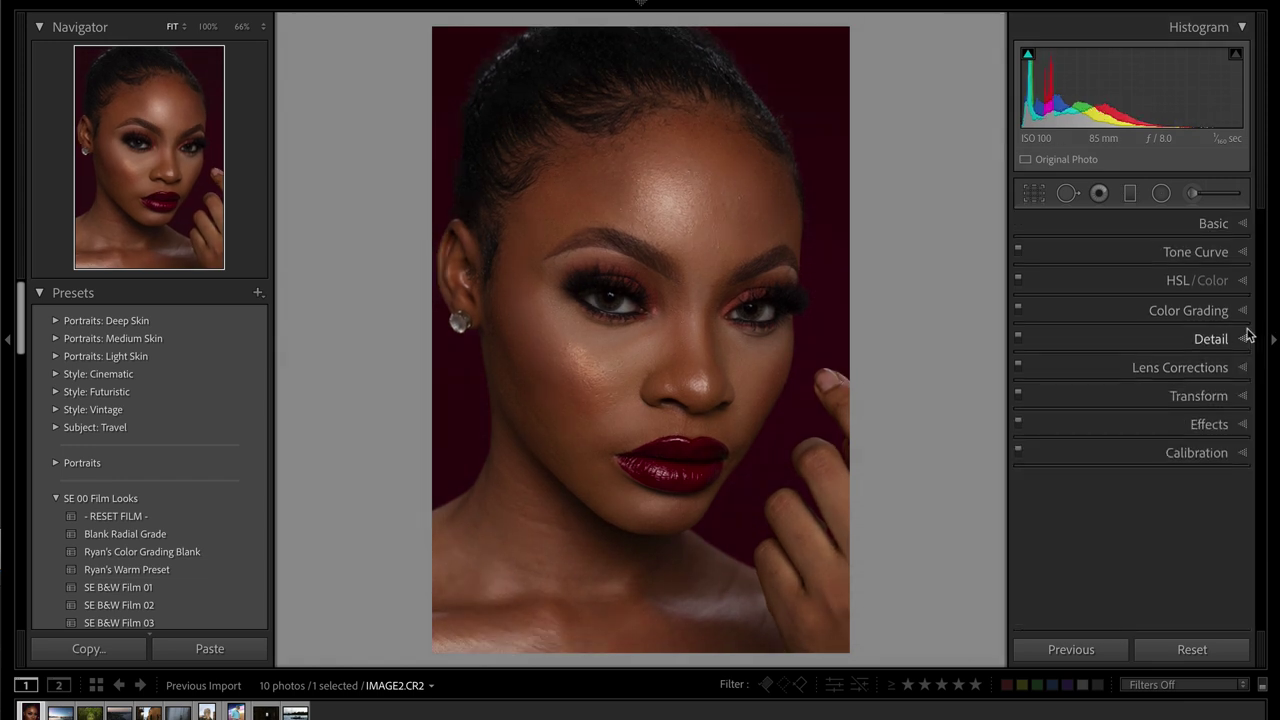
- Clone out four blemishes on the forehead with Spot Removal, two at size 37 and two at size 76
left_click(714, 180)
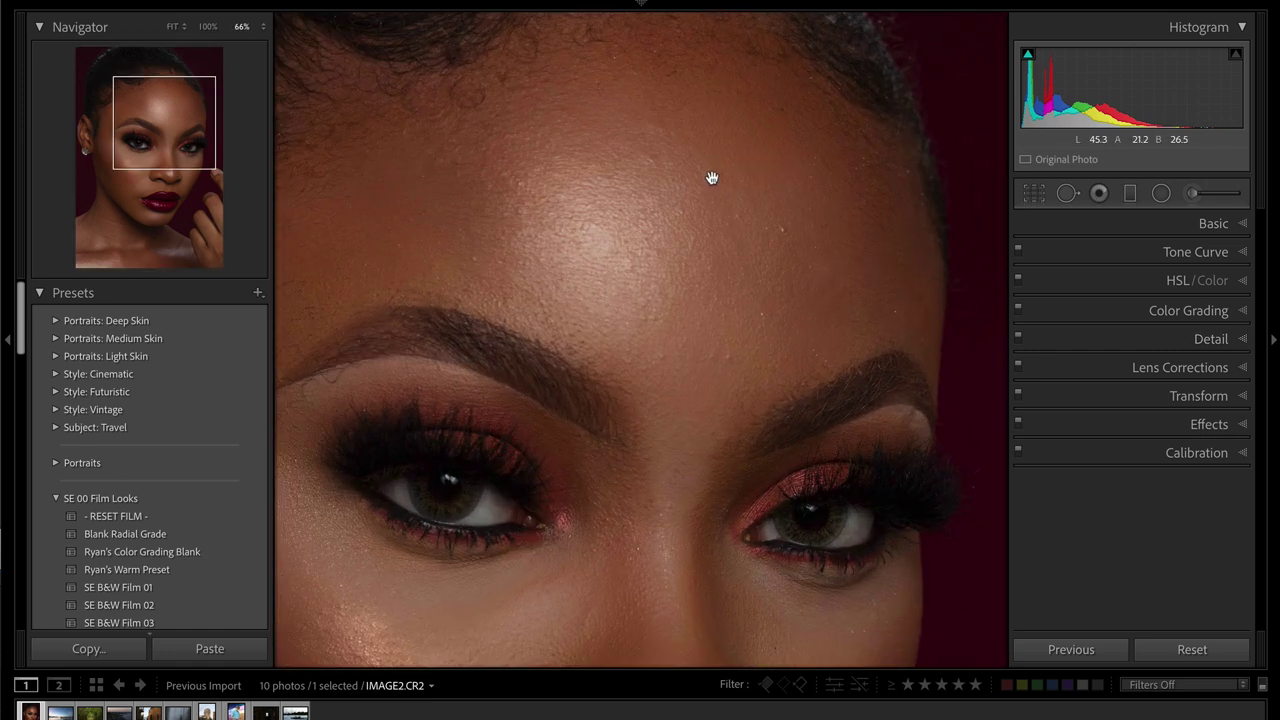
left_click_drag(709, 180, 760, 286)
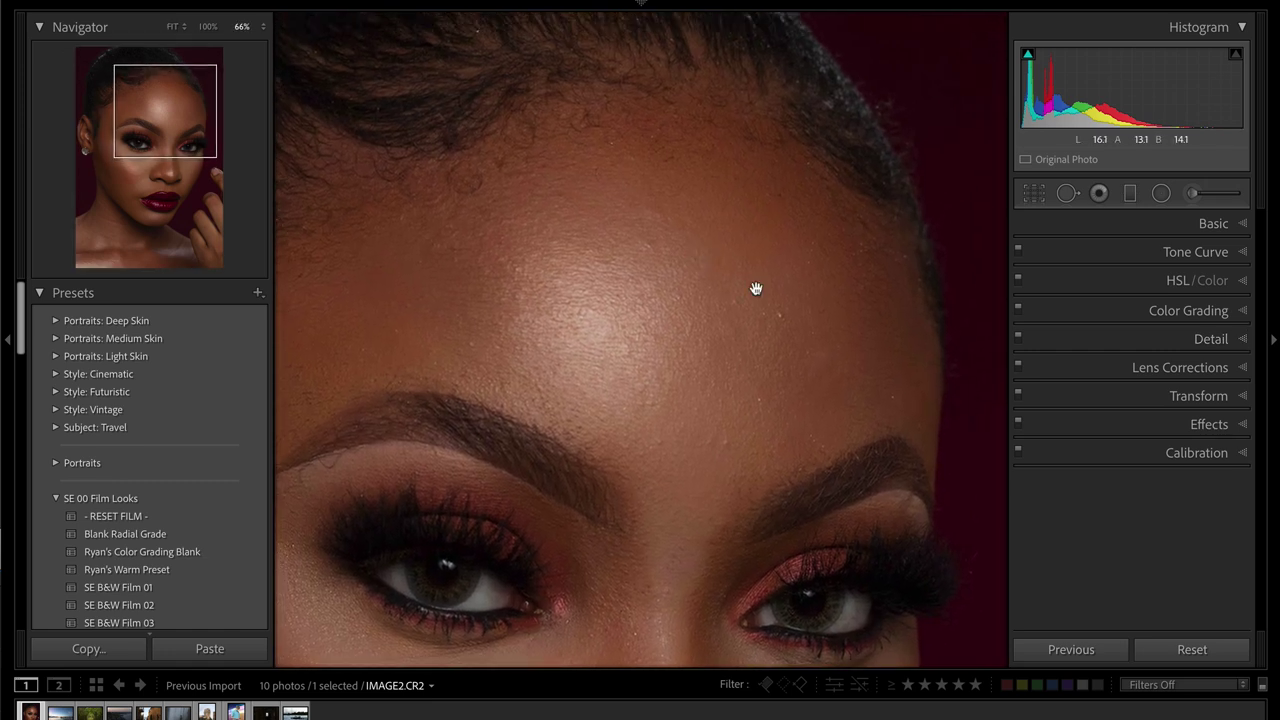
left_click(1067, 193)
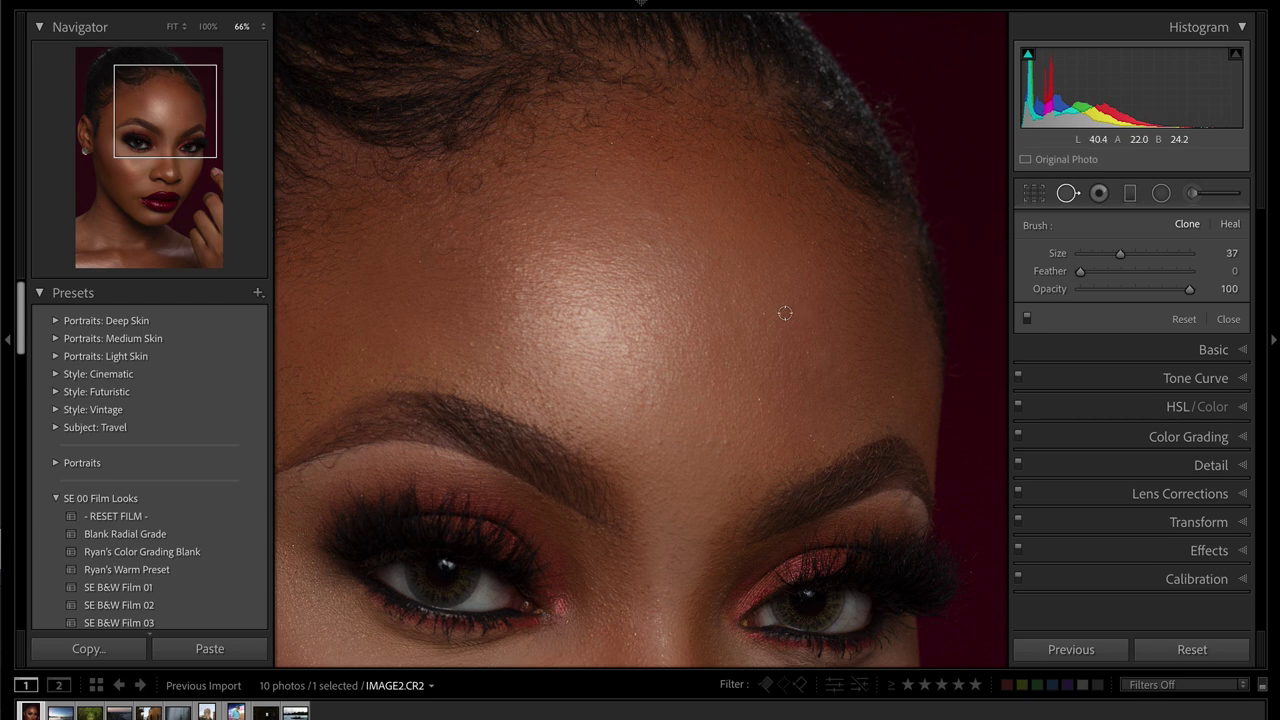
left_click(783, 314)
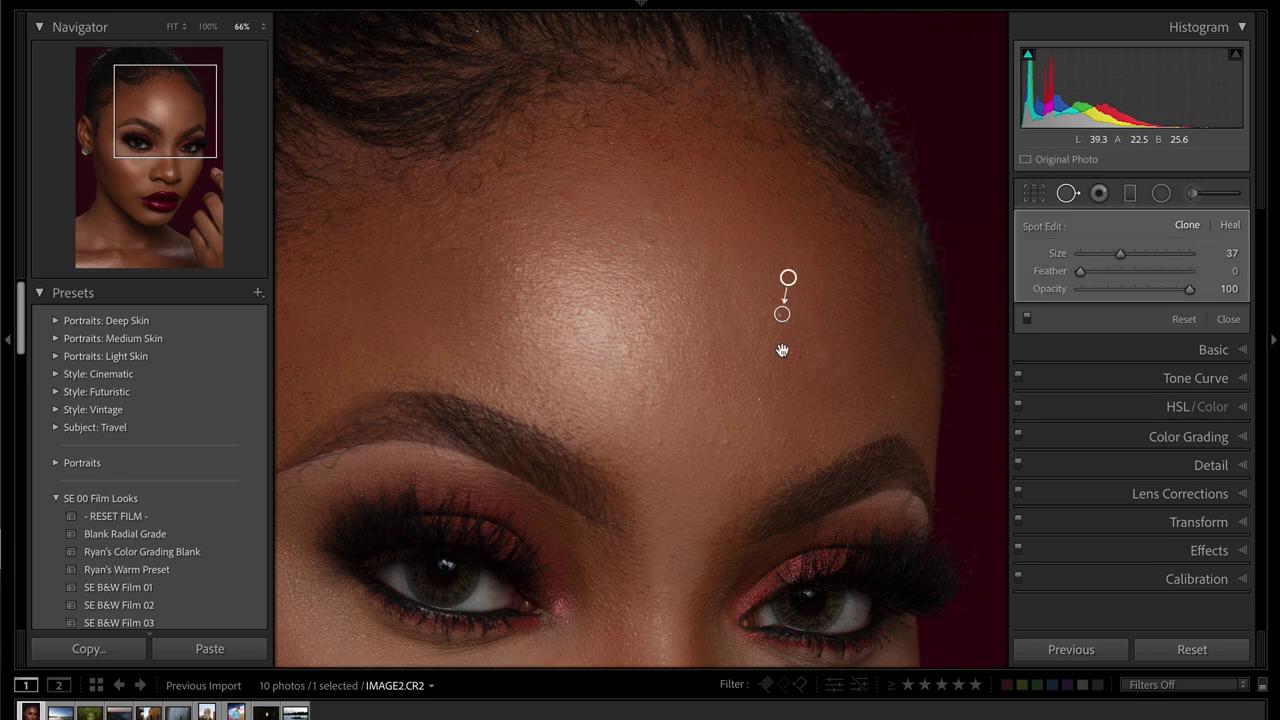
left_click(759, 399)
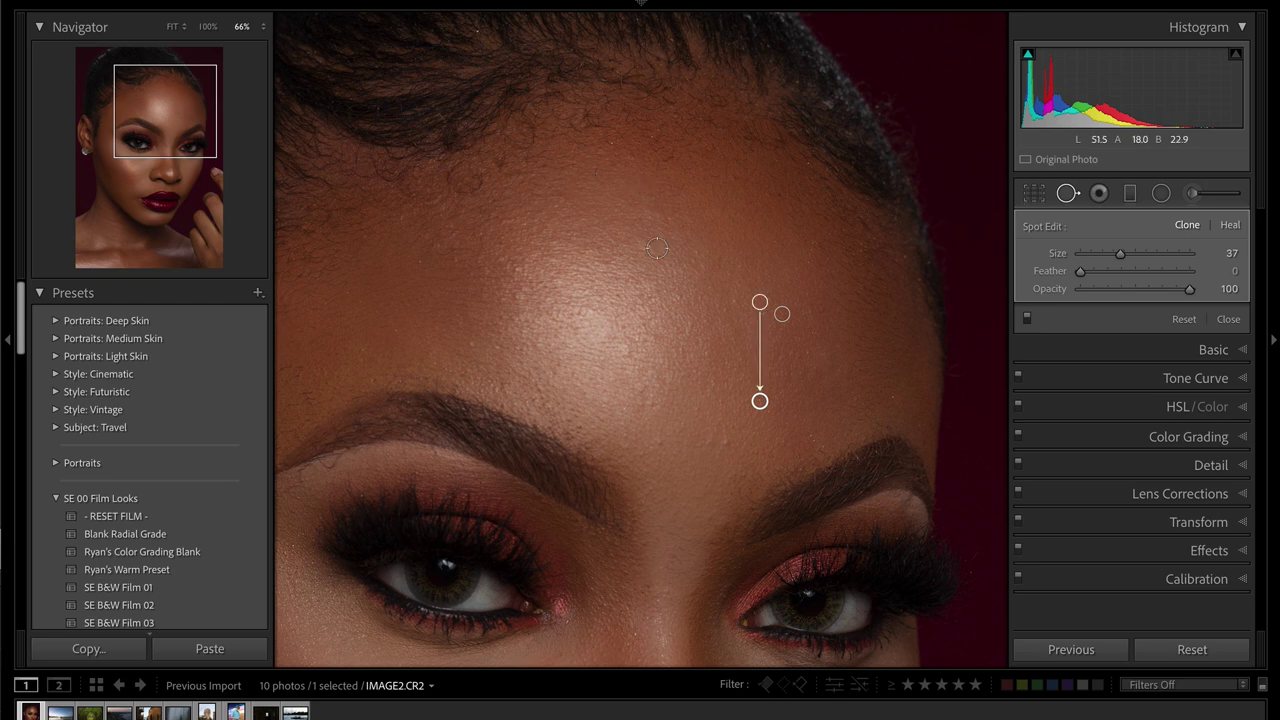
left_click(657, 209)
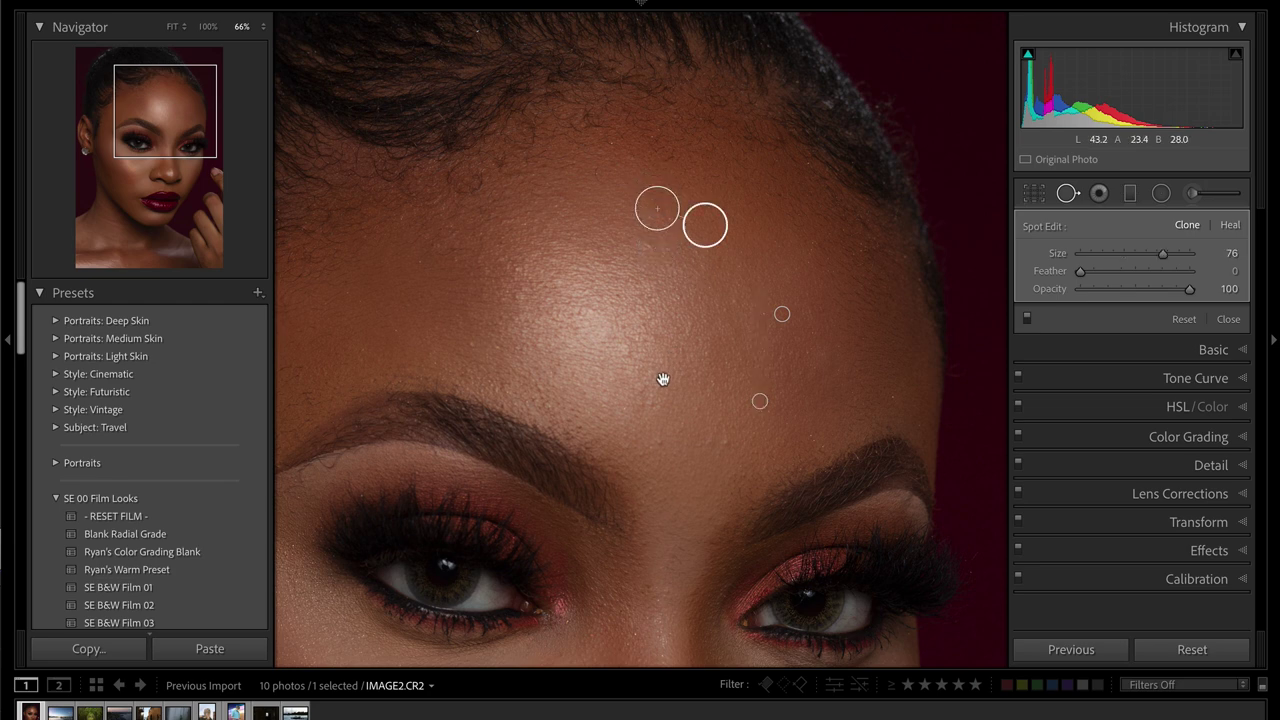
left_click(719, 443)
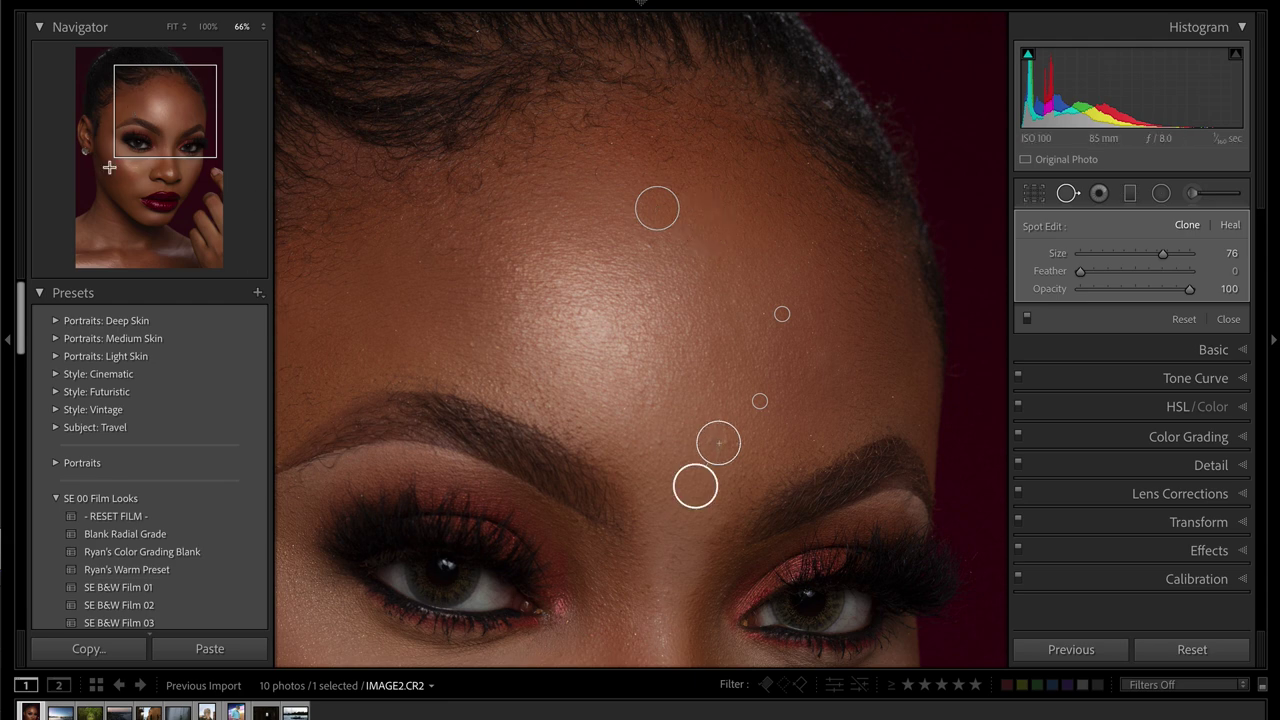
- Move the outer of the two existing heal spots on the cheek up toward the cheekbone beside the earring
left_click(109, 167)
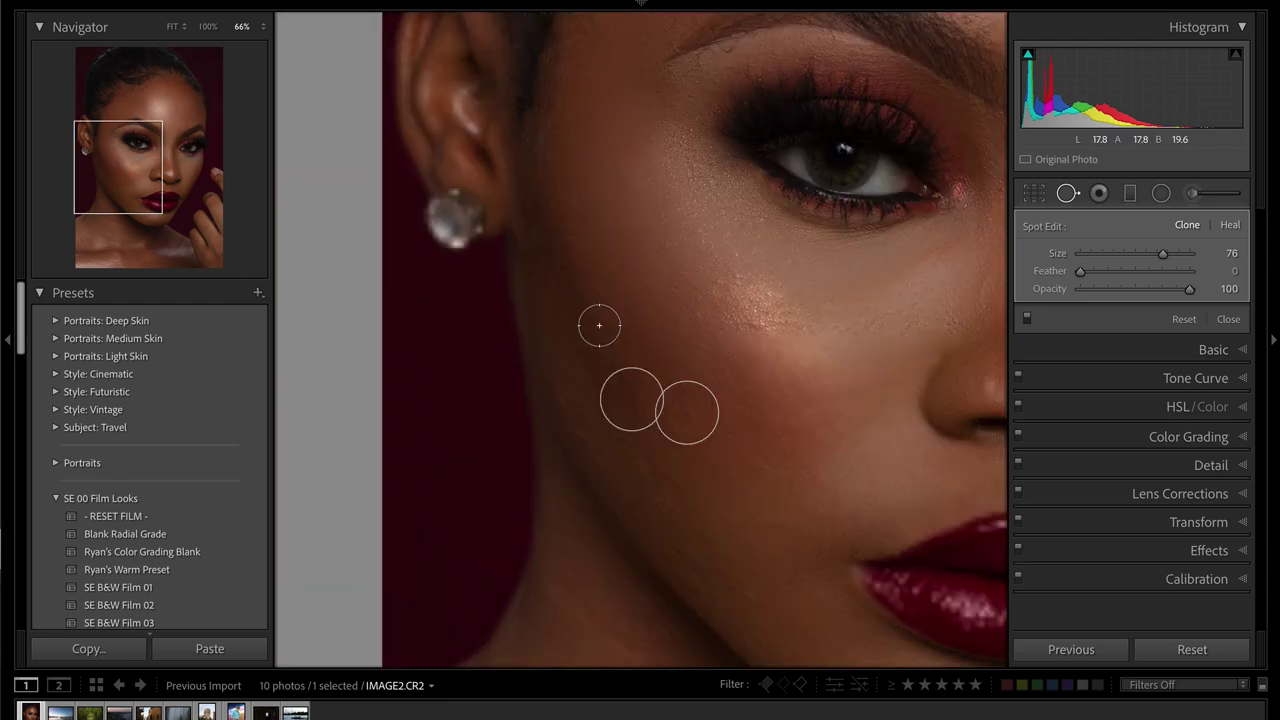
left_click(626, 400)
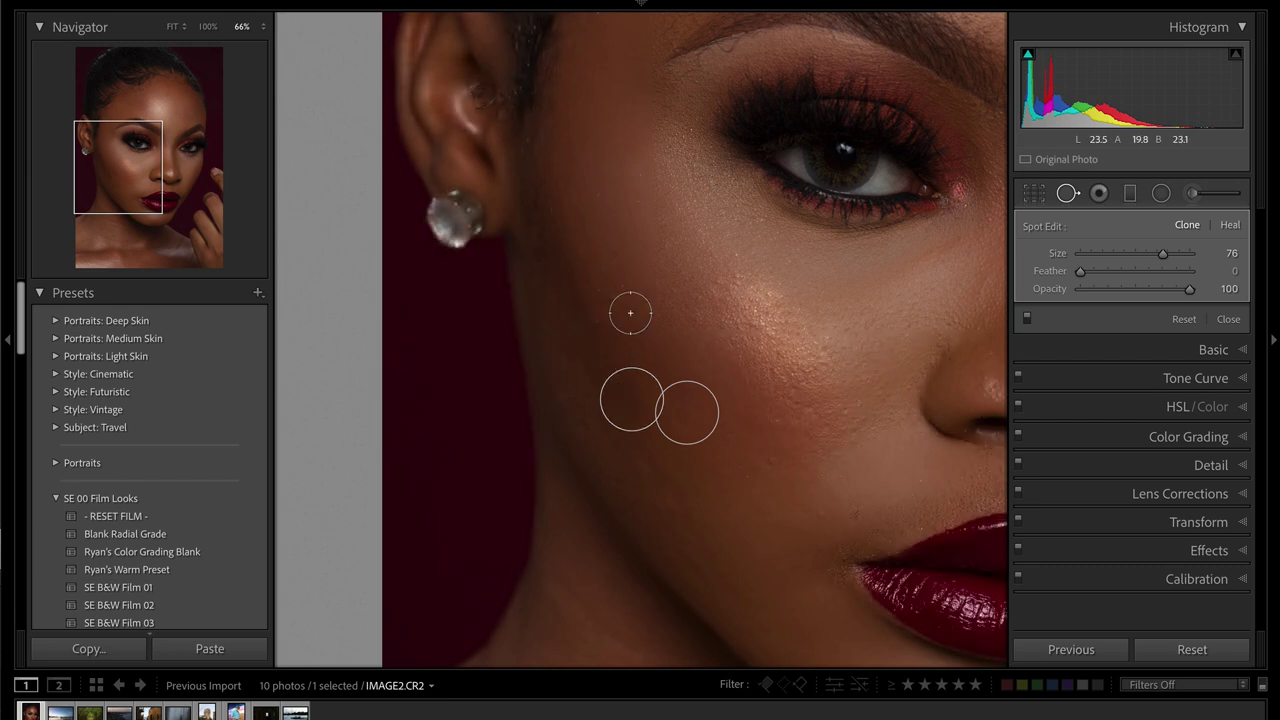
left_click_drag(639, 400, 631, 329)
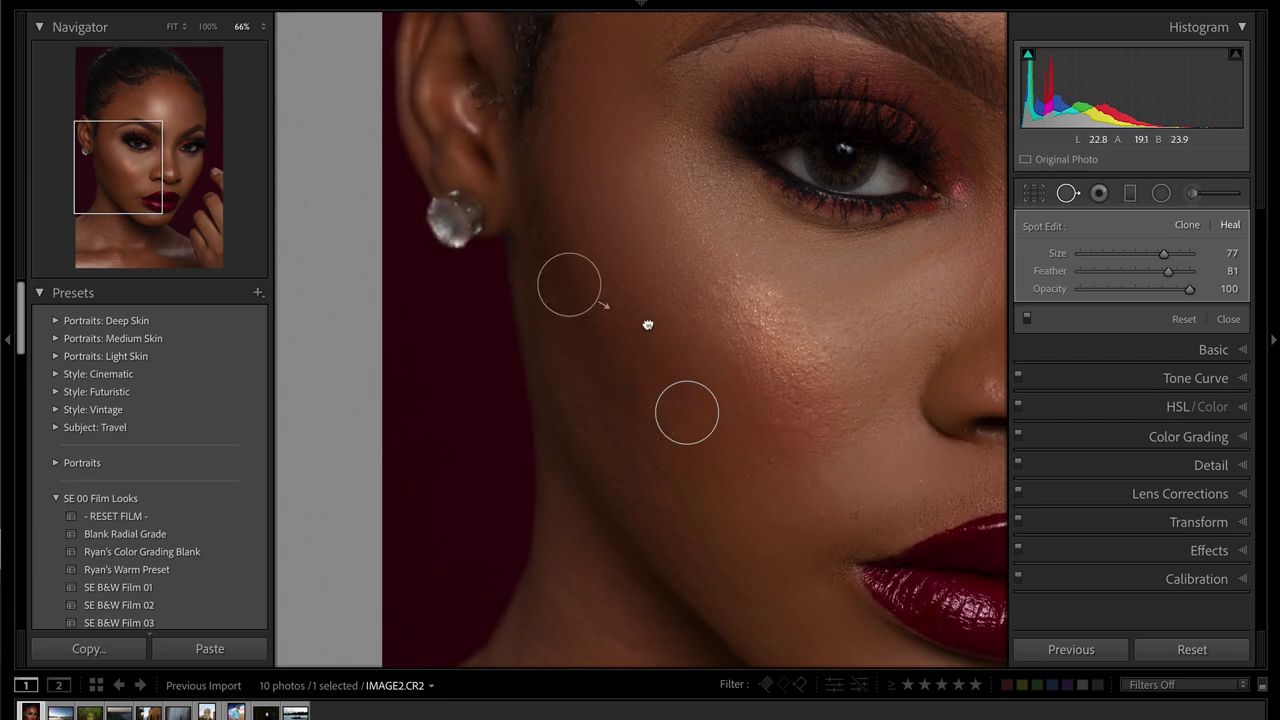
key("ctrl+z")
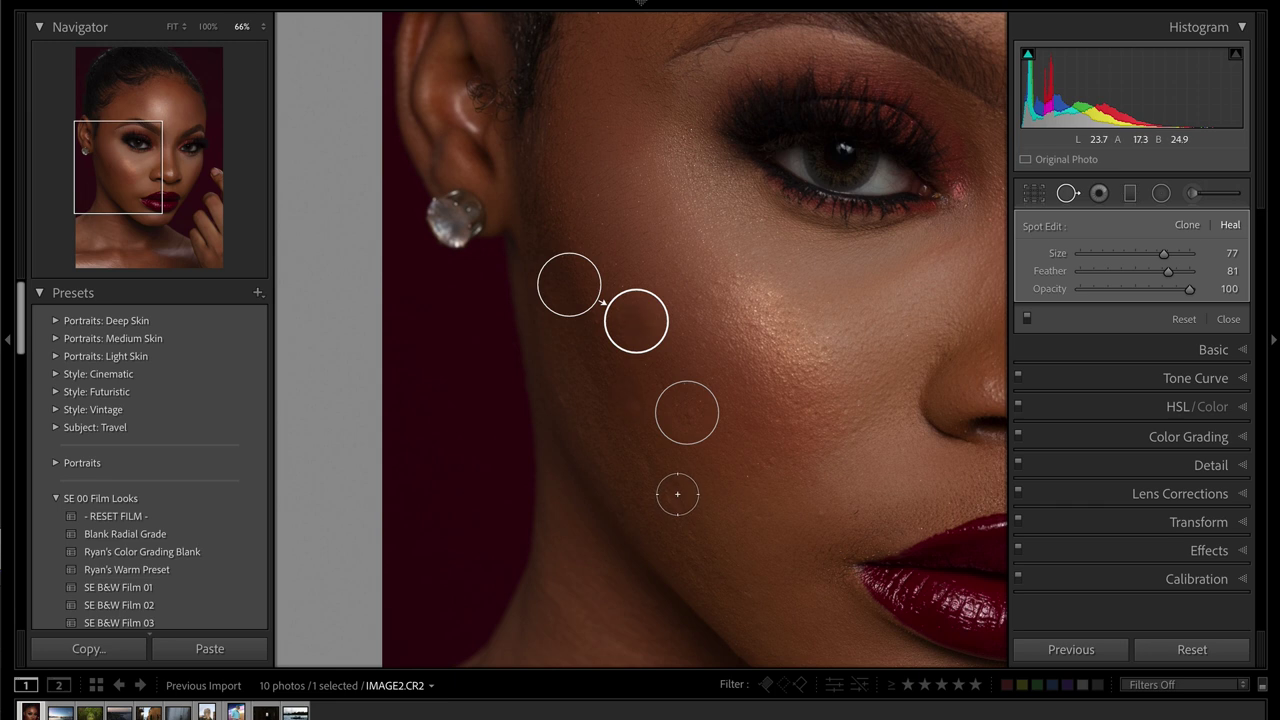
- Heal further blemishes on the outer cheek, lower cheek and beside the mouth corner with size 76 spots
left_click(677, 494)
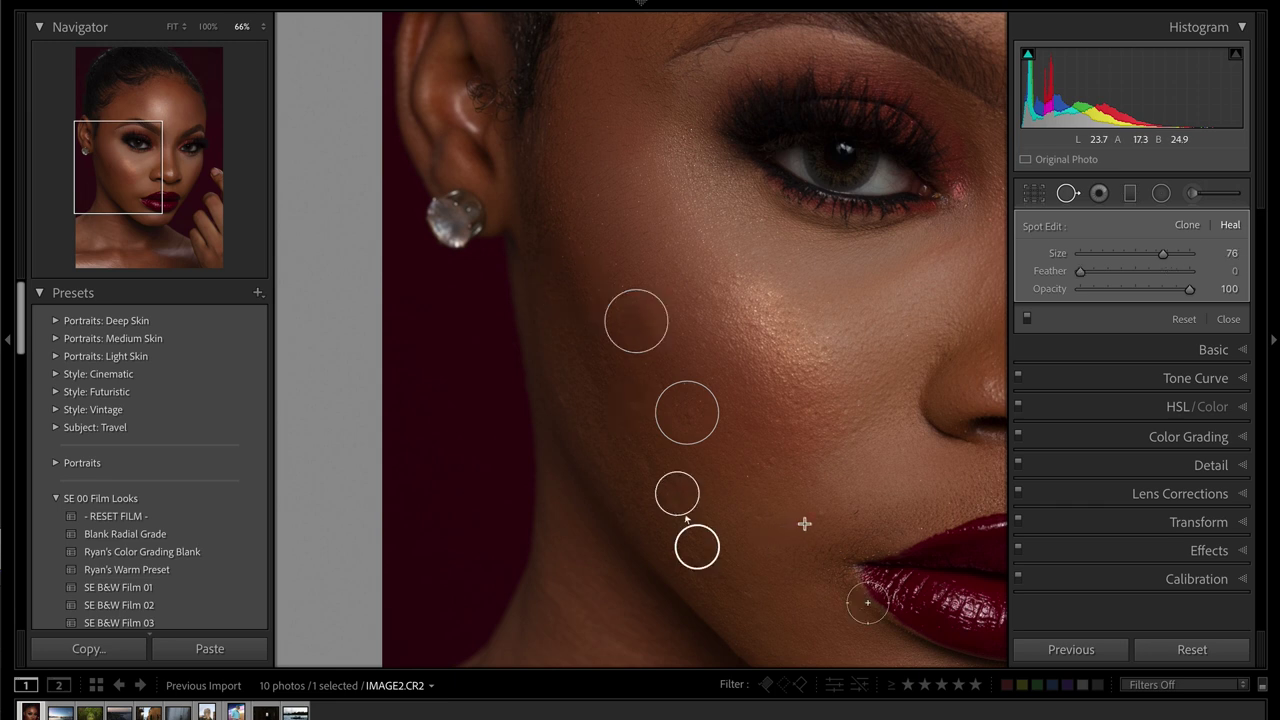
key("slash")
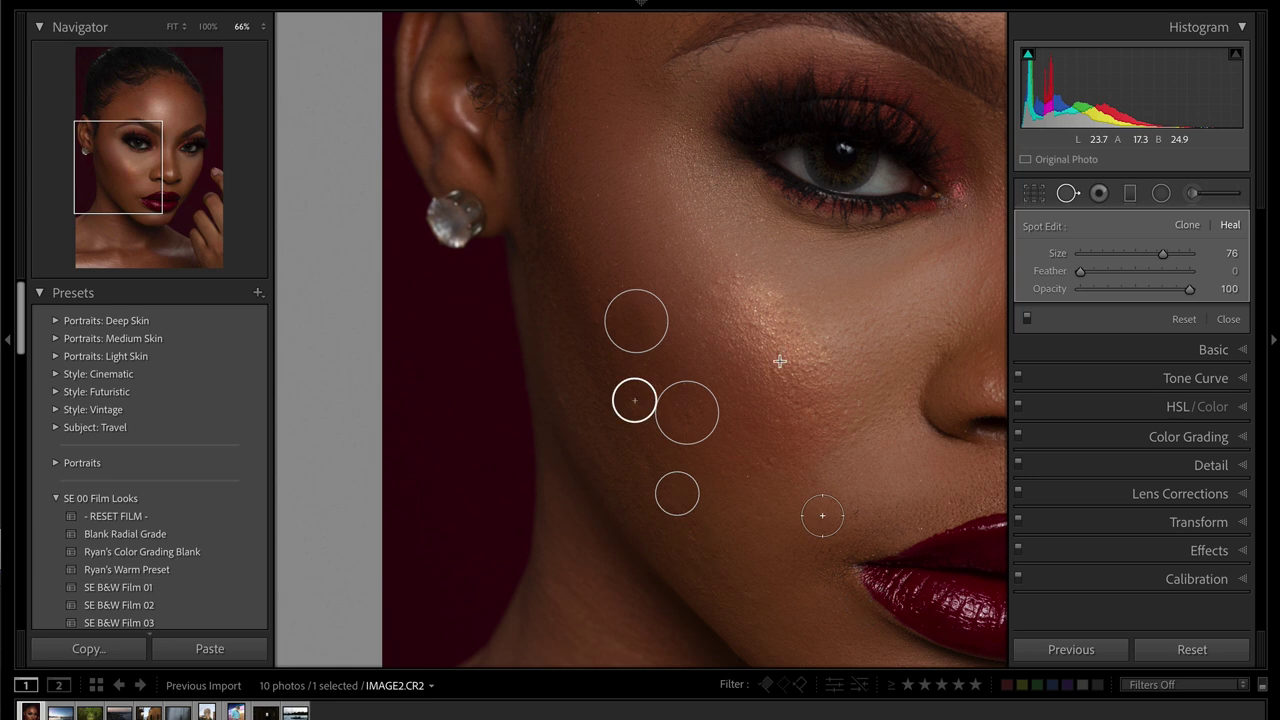
left_click(822, 515)
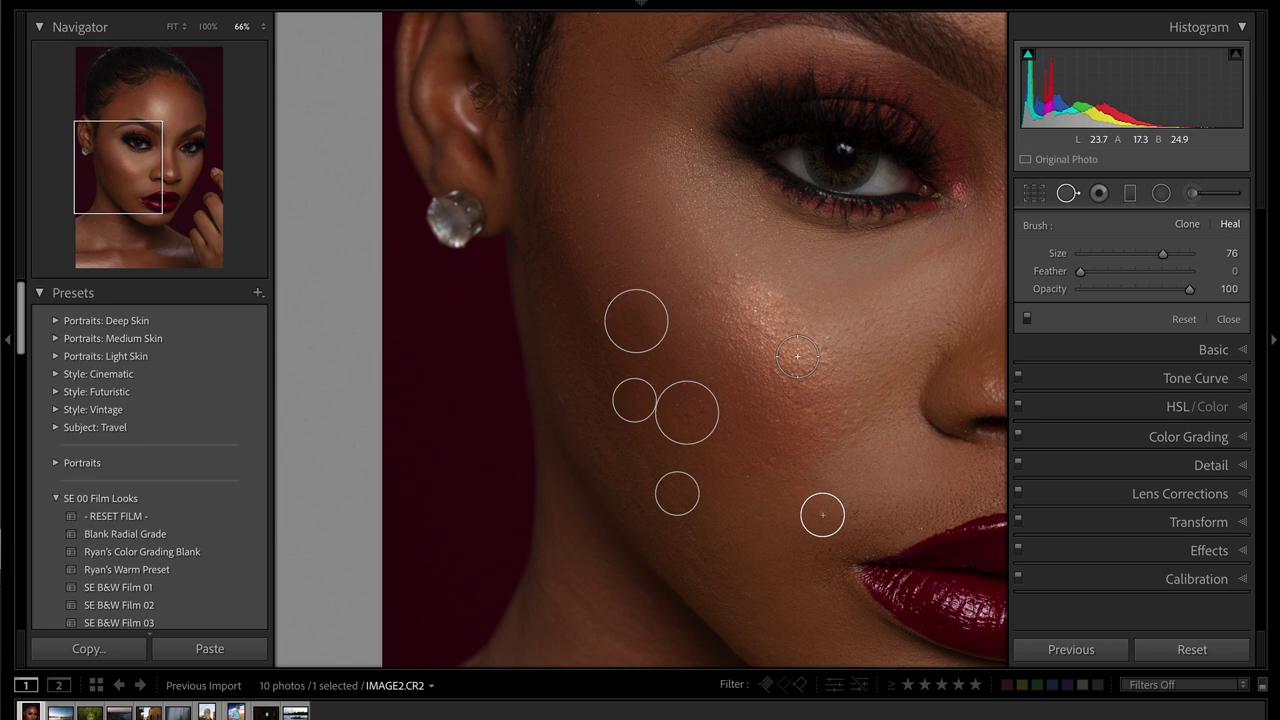
- Inspect the healed cheek without the spot markers and move the mouth-corner spot's source to clean skin on the lower cheek
key("q")
left_click_drag(918, 451, 759, 453)
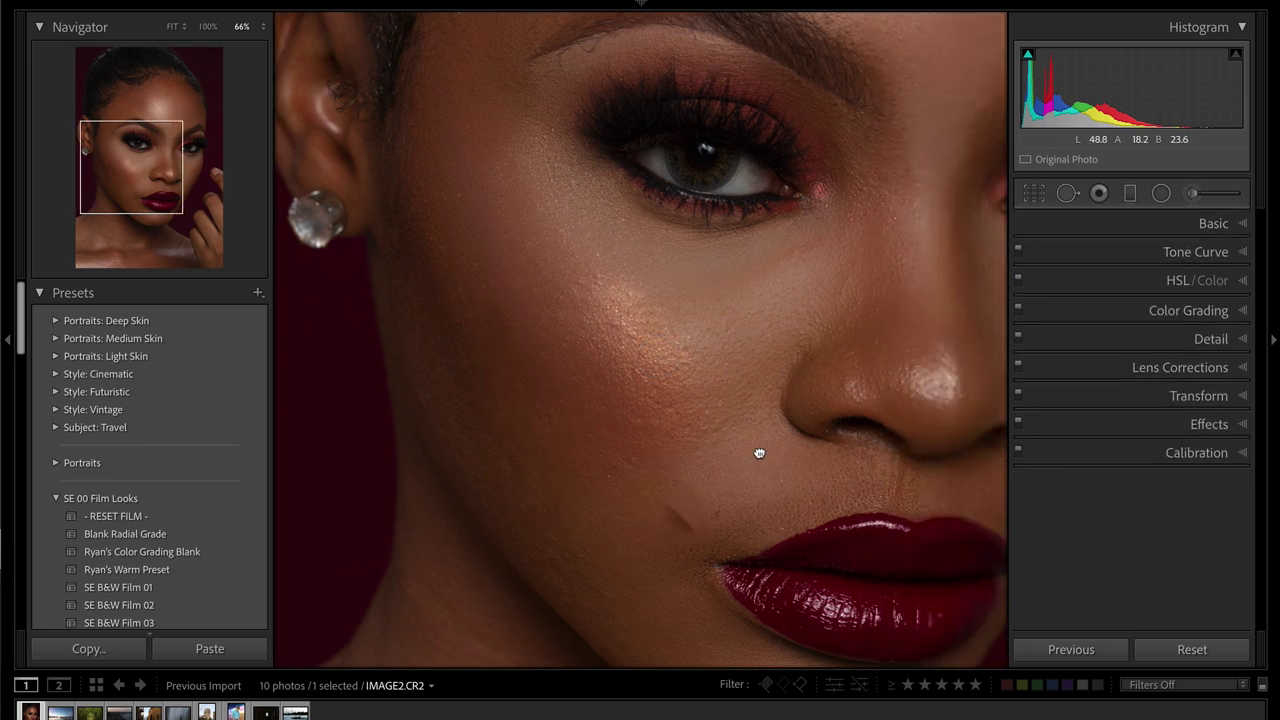
left_click(1067, 193)
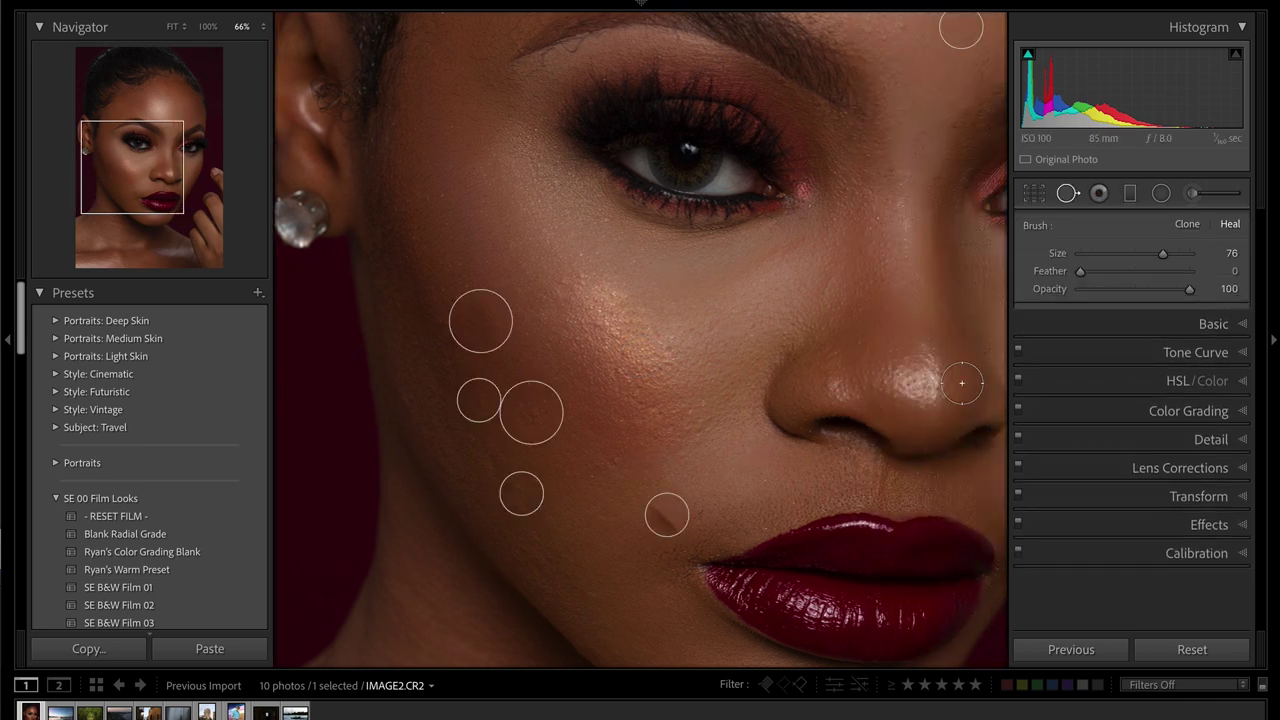
left_click(658, 523)
left_click_drag(555, 623, 591, 501)
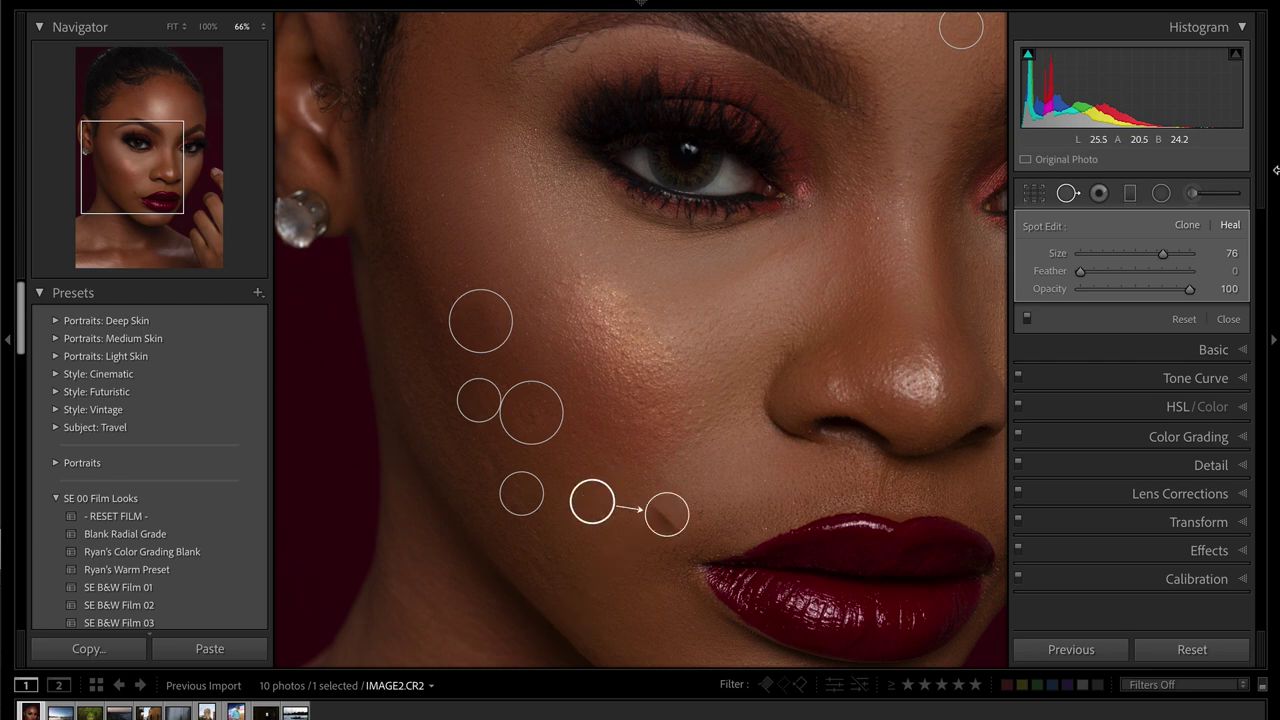
- Paint the 21 SkinSoften+Desat Adjustment Brush effect over the cheek, the skin above the mouth corner, and the lower cheek toward the jaw
left_click(1192, 193)
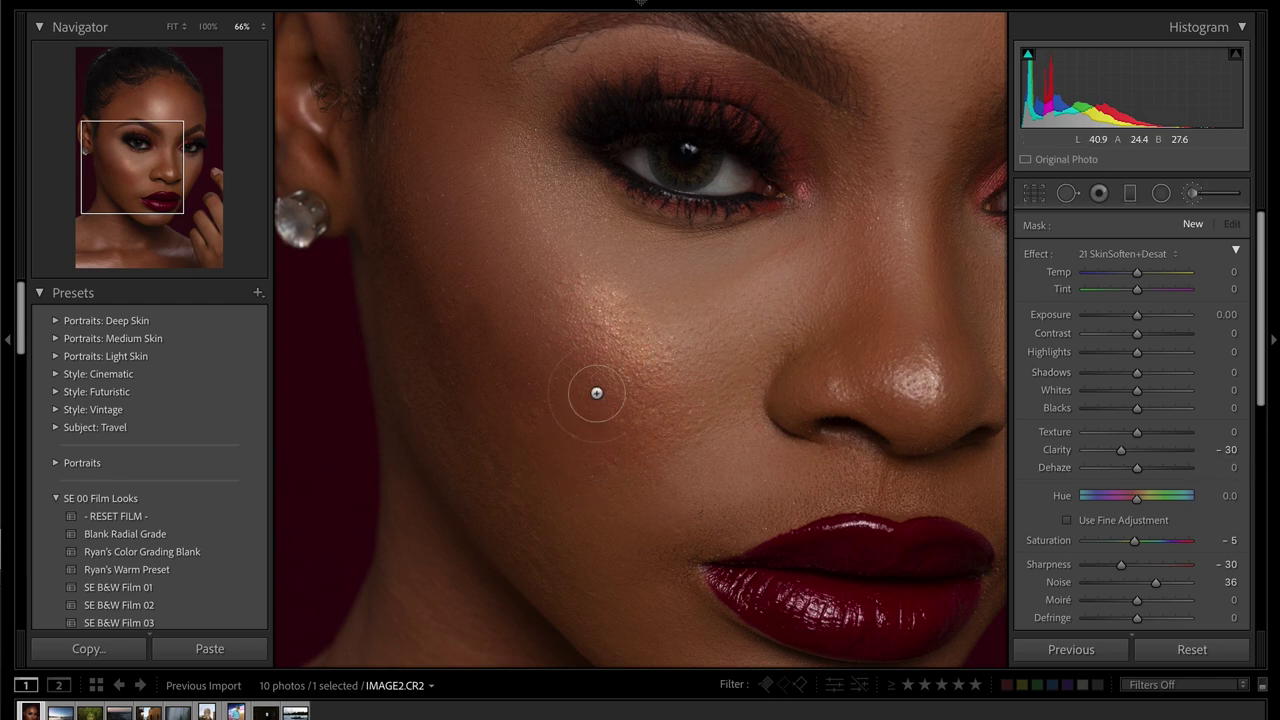
mouse_move(591, 344)
left_mouse_down()
mouse_move(673, 438)
mouse_move(578, 315)
mouse_move(666, 366)
mouse_move(690, 513)
mouse_move(725, 503)
mouse_move(703, 478)
mouse_move(790, 460)
left_mouse_up()
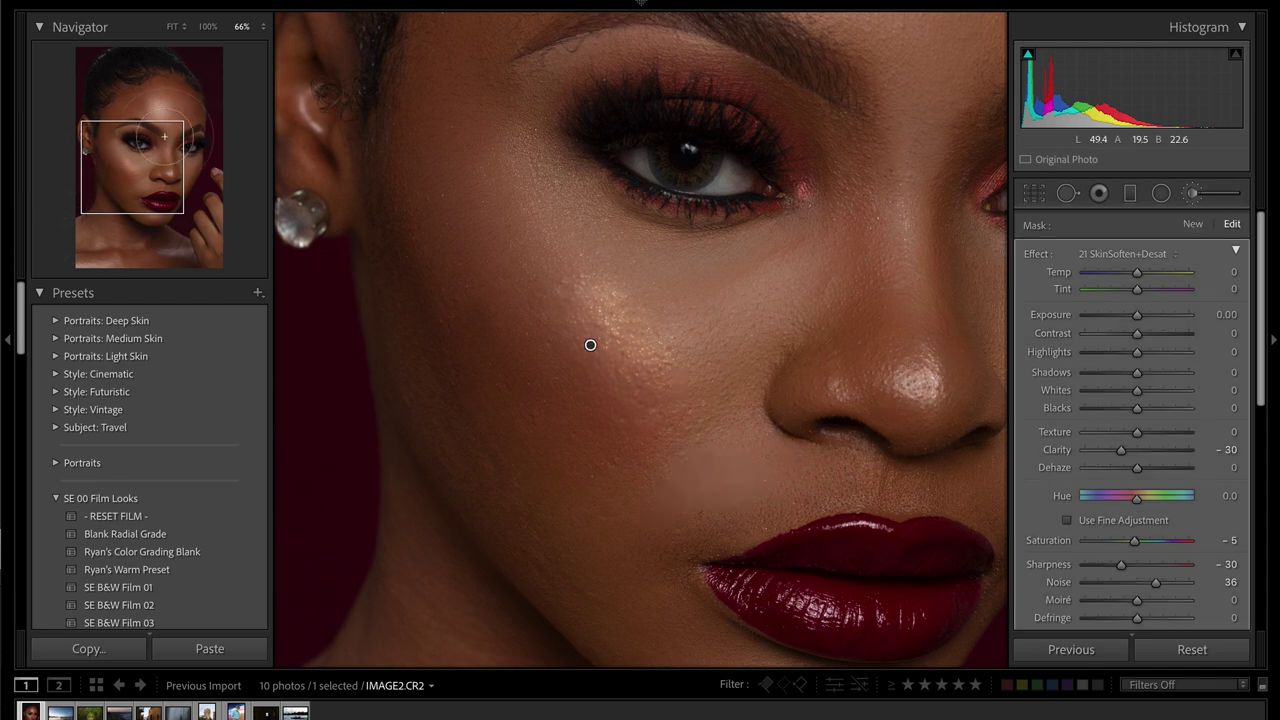
mouse_move(134, 167)
left_mouse_down()
mouse_move(155, 187)
mouse_move(142, 185)
left_mouse_up()
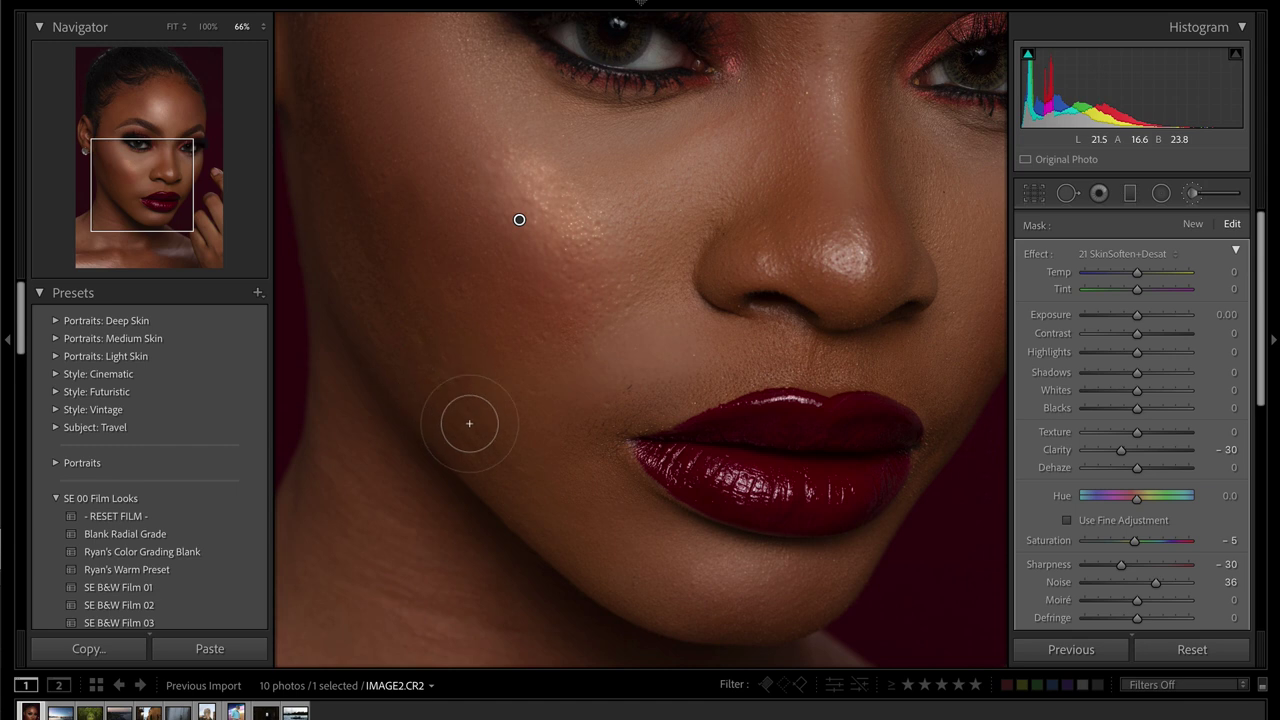
left_click_drag(532, 519, 468, 372)
- Paint the same skin-softening effect over the forehead, and check the brush pins with the whole portrait in view
left_click_drag(151, 174, 178, 109)
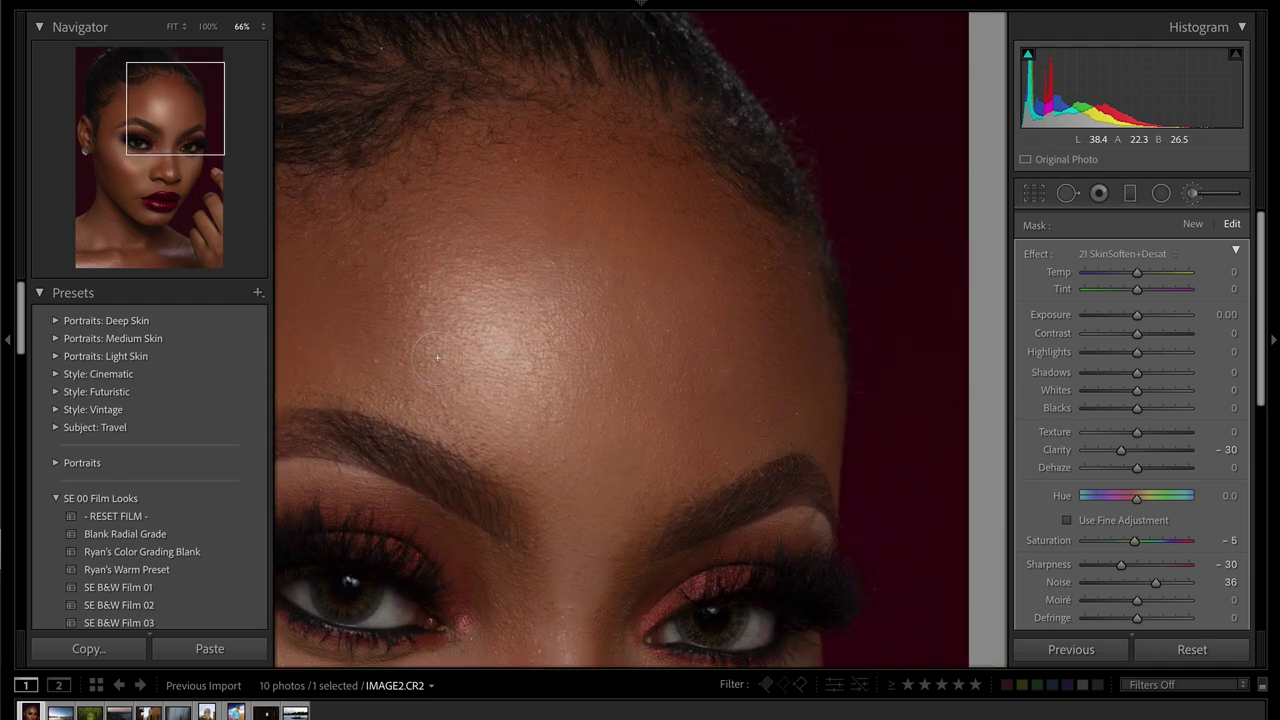
mouse_move(560, 243)
left_mouse_down()
mouse_move(714, 355)
mouse_move(661, 357)
mouse_move(632, 275)
mouse_move(531, 249)
left_mouse_up()
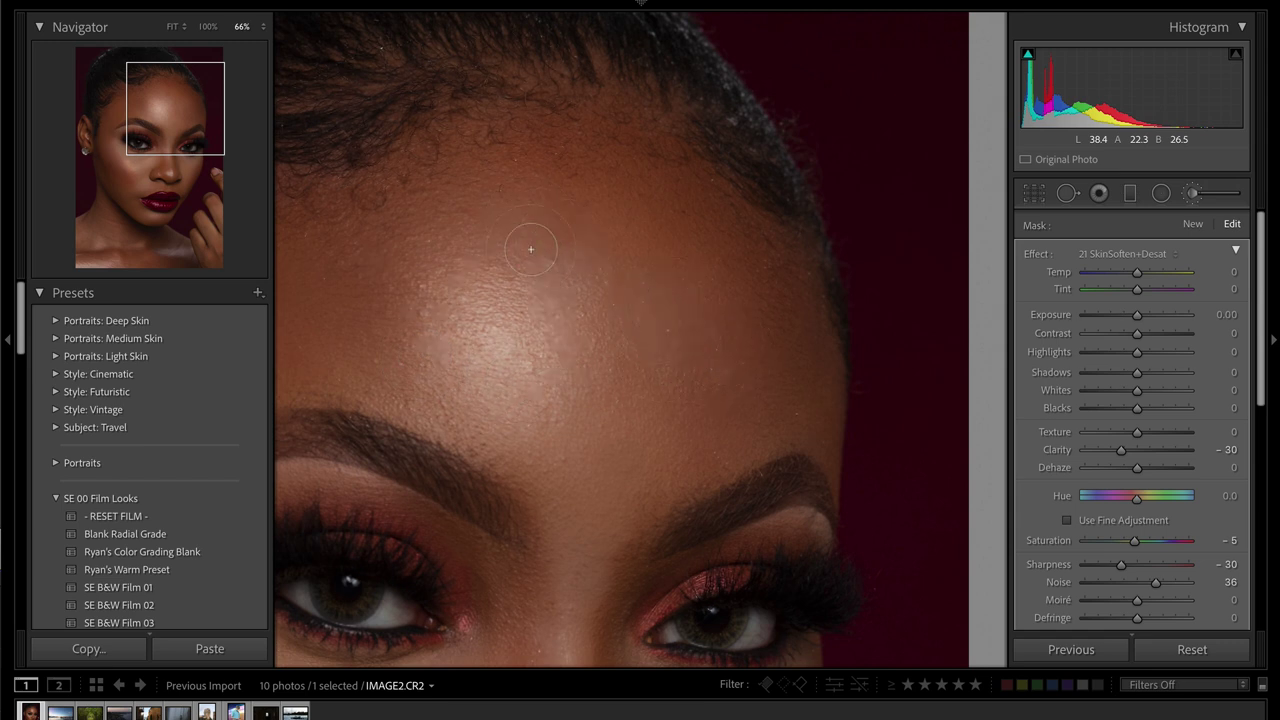
key("k")
left_click(670, 292)
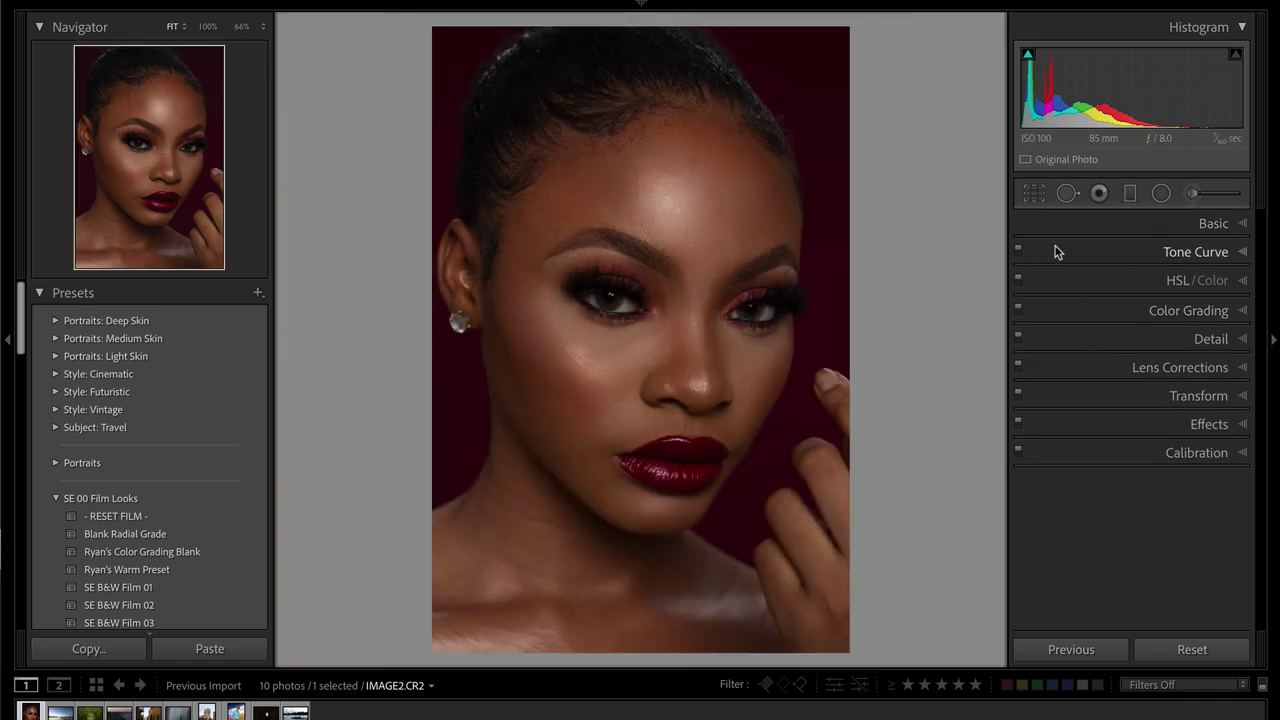
left_click(1196, 193)
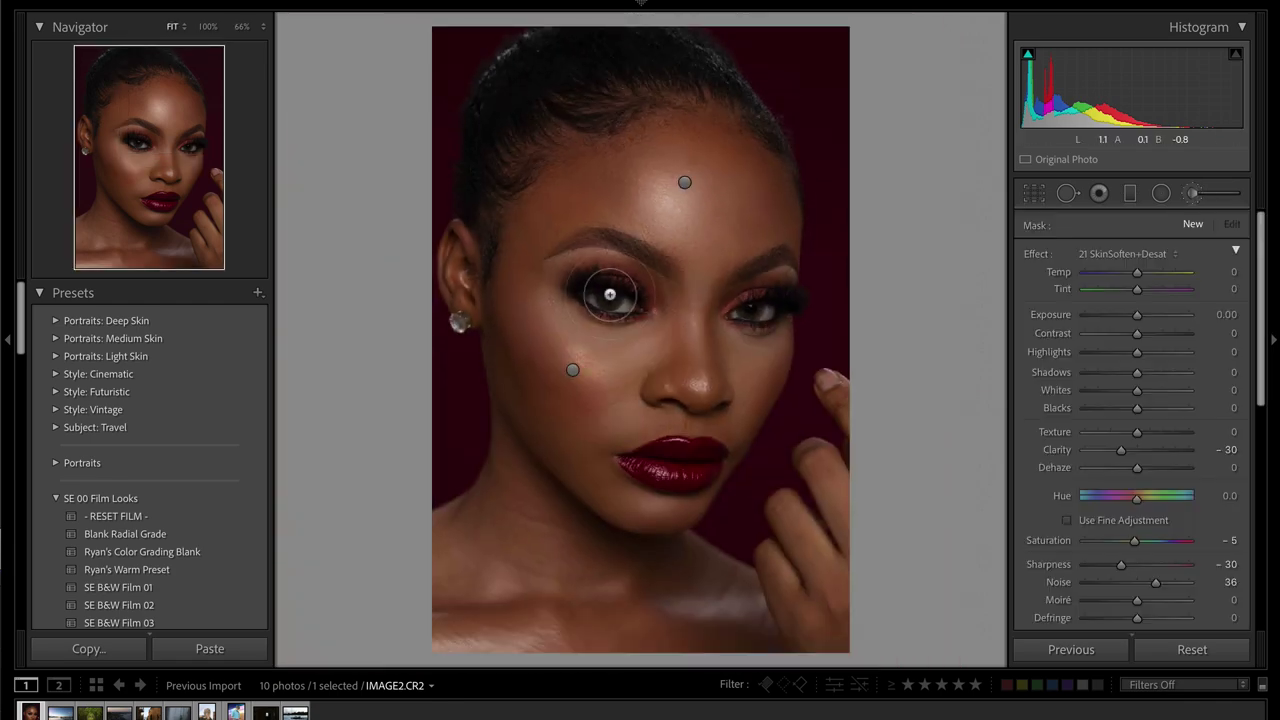
left_click(1193, 196)
- Set the portrait's overall Exposure to +0.60 in the Basic adjustments
left_click(1212, 222)
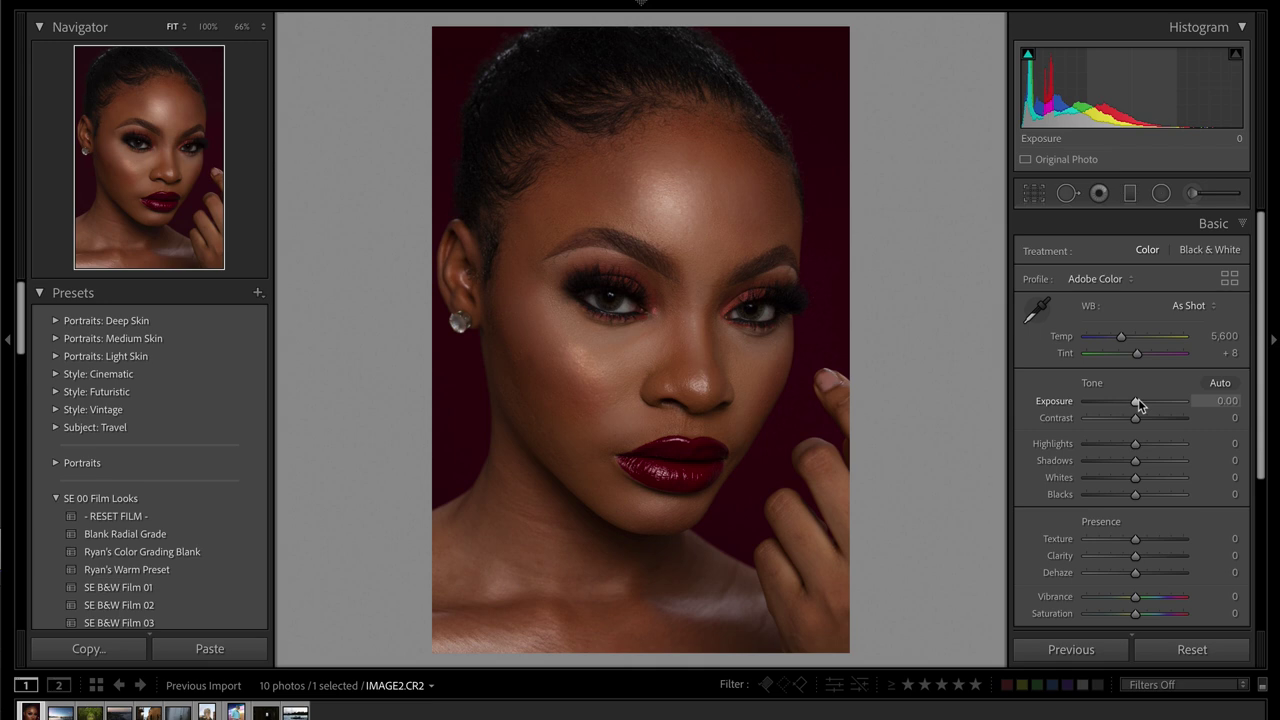
key("equal")
key("equal")
key("minus")
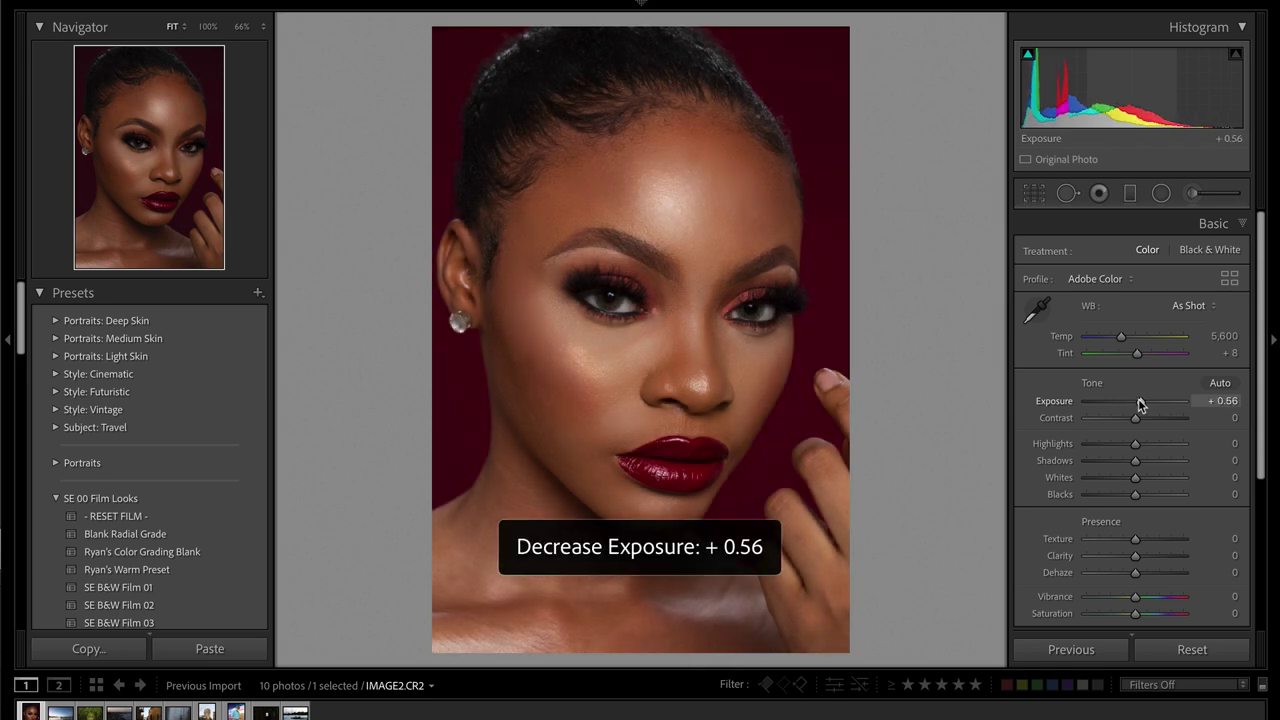
key("minus")
mouse_move(1137, 403)
left_mouse_down()
mouse_move(1151, 403)
mouse_move(1123, 403)
mouse_move(1142, 404)
left_mouse_up()
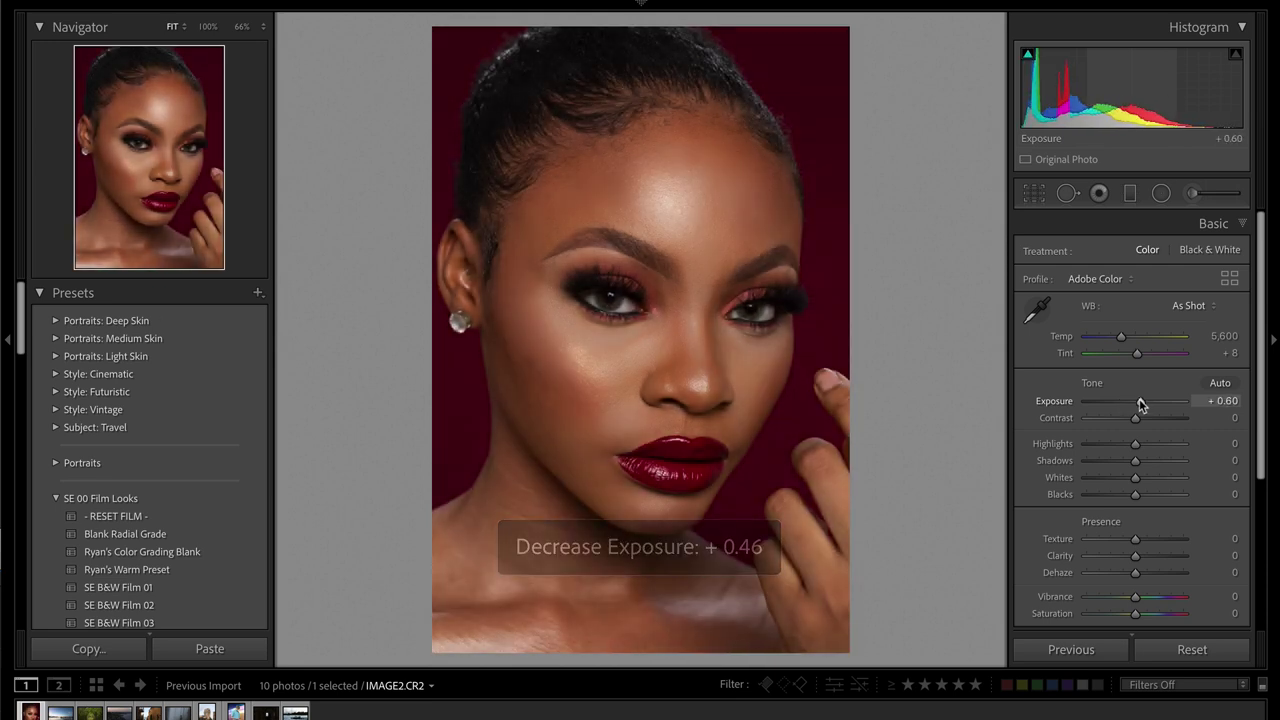
- Compare the edited portrait with its before version and set the overall Clarity to -9
key("backslash")
key("backslash")
key("backslash")
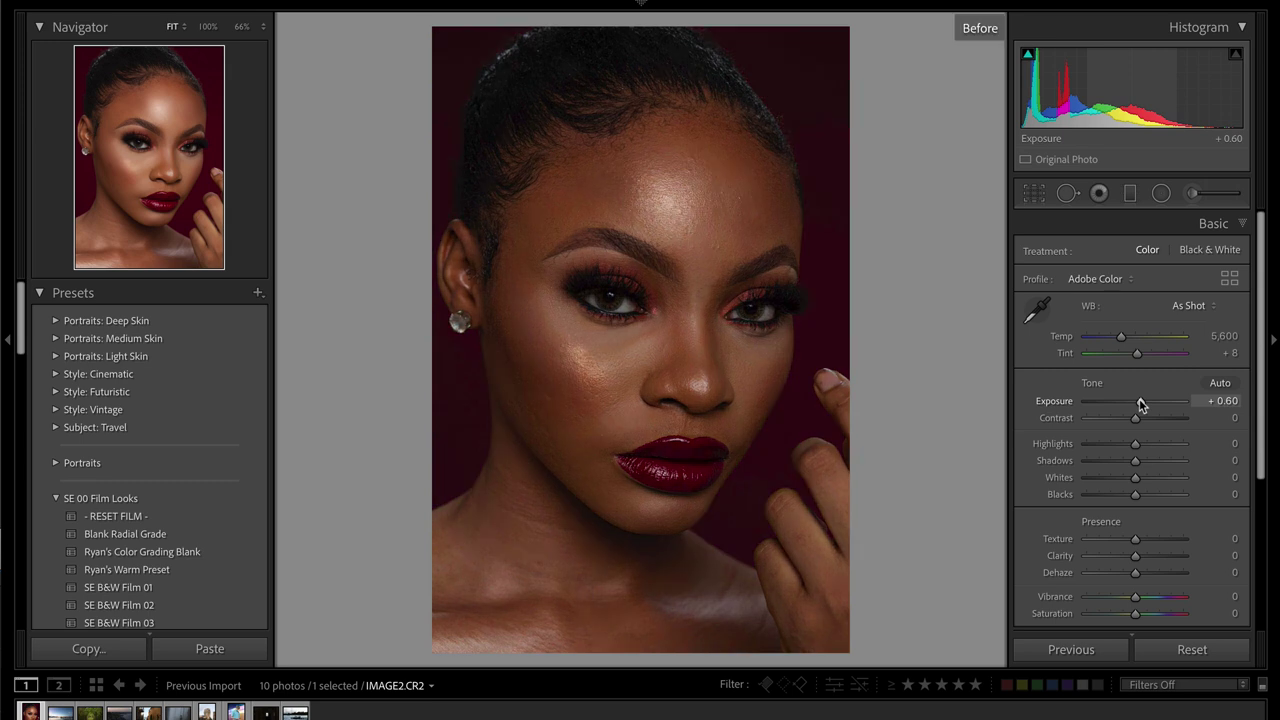
key("backslash")
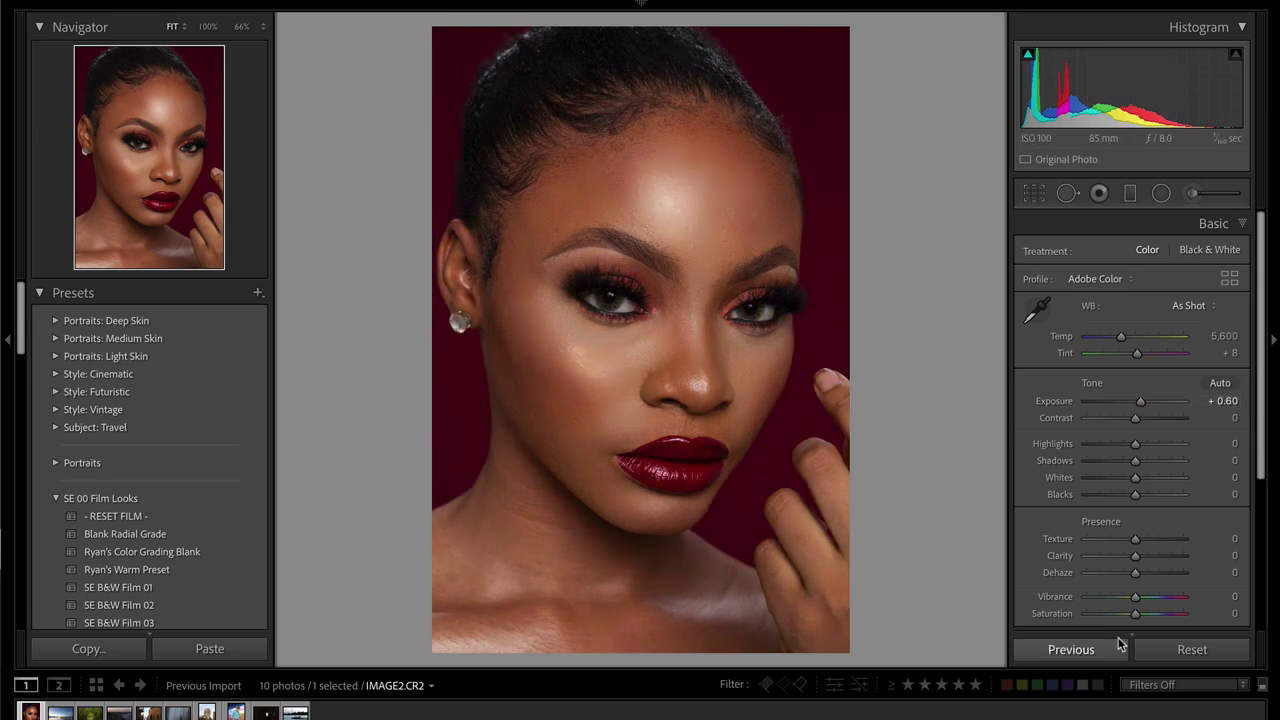
left_click(1117, 557)
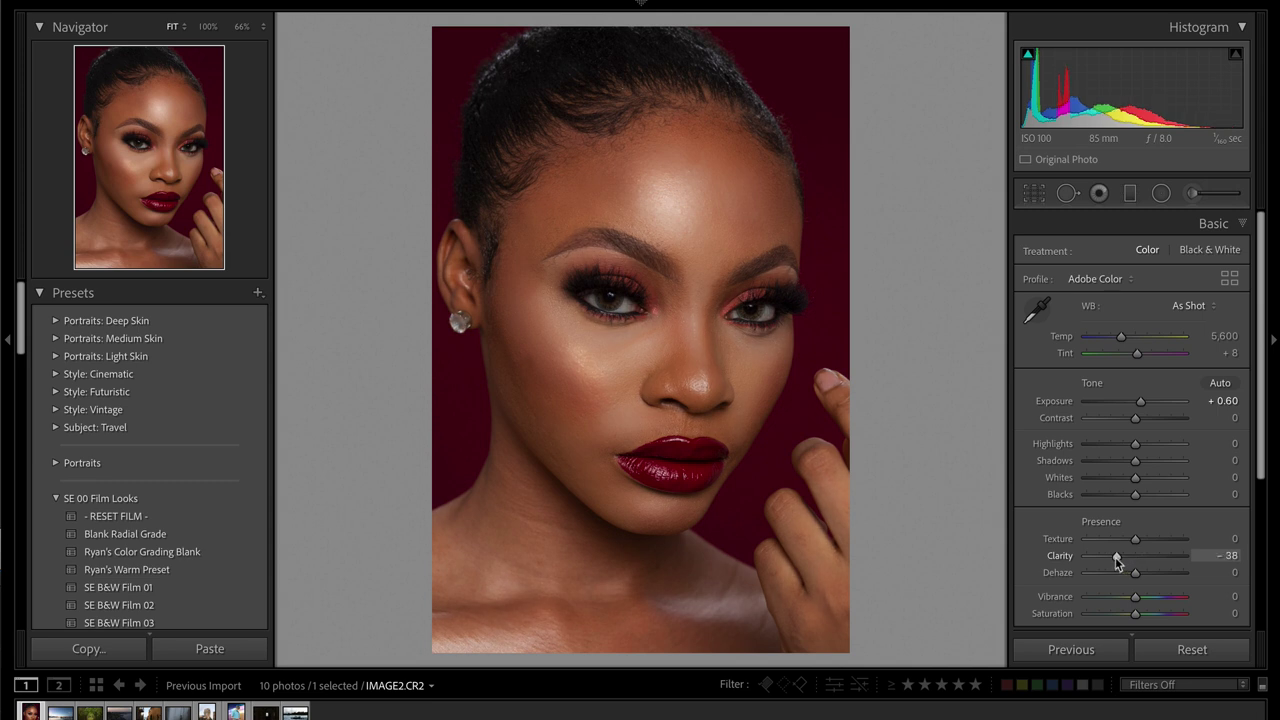
left_click_drag(1123, 557, 1131, 563)
- Paint a new Adjustment Brush mask over both eyes, the brow area and the lips, using a smaller brush for the finer parts
left_click(1195, 195)
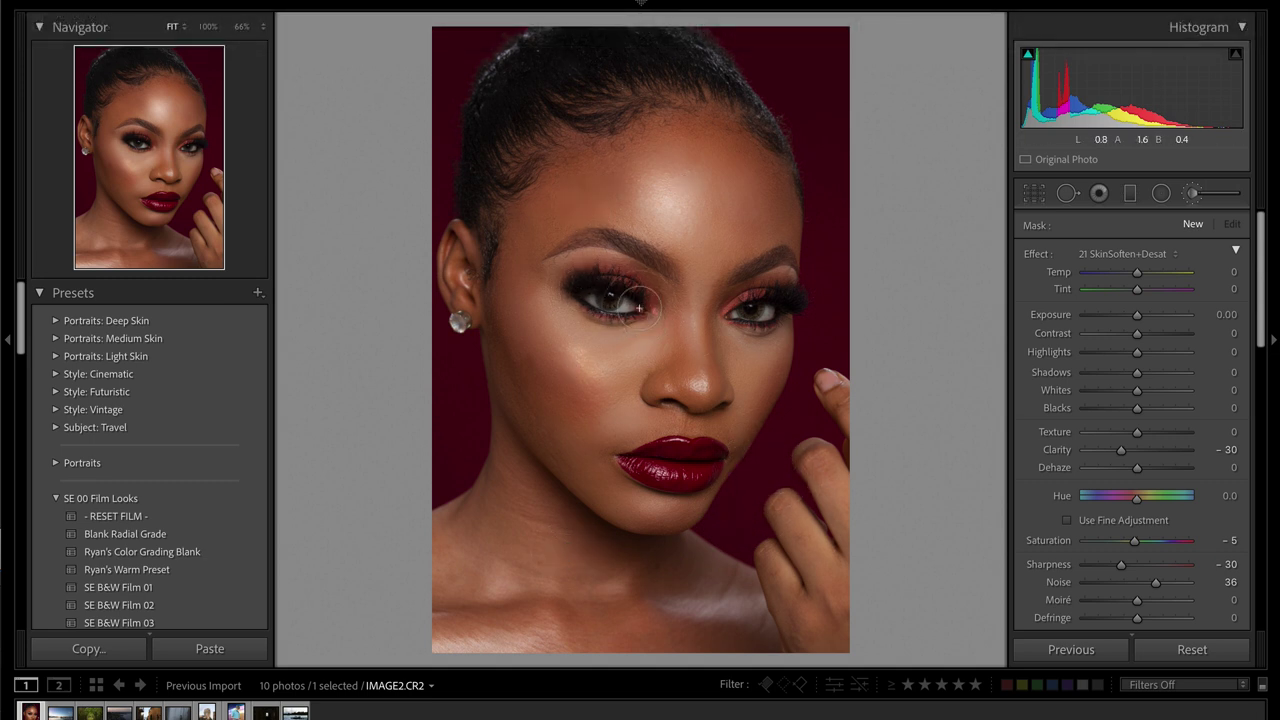
left_click(581, 290)
mouse_move(750, 308)
left_mouse_down()
mouse_move(784, 299)
mouse_move(772, 302)
mouse_move(777, 263)
mouse_move(759, 273)
left_mouse_up()
scroll(772, 302, "down", 3)
scroll(661, 267, "down", 3)
mouse_move(659, 266)
left_mouse_down()
mouse_move(609, 247)
mouse_move(552, 255)
left_mouse_up()
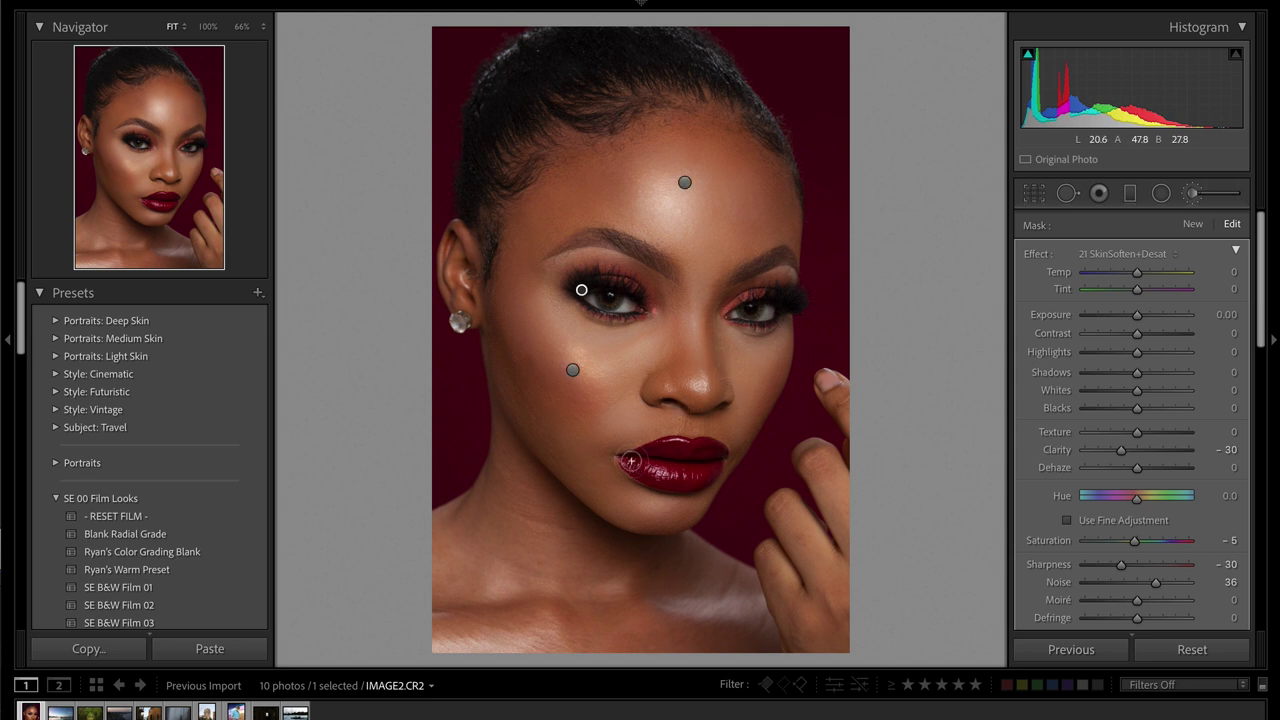
mouse_move(645, 462)
left_mouse_down()
mouse_move(682, 441)
mouse_move(720, 458)
mouse_move(641, 470)
left_mouse_up()
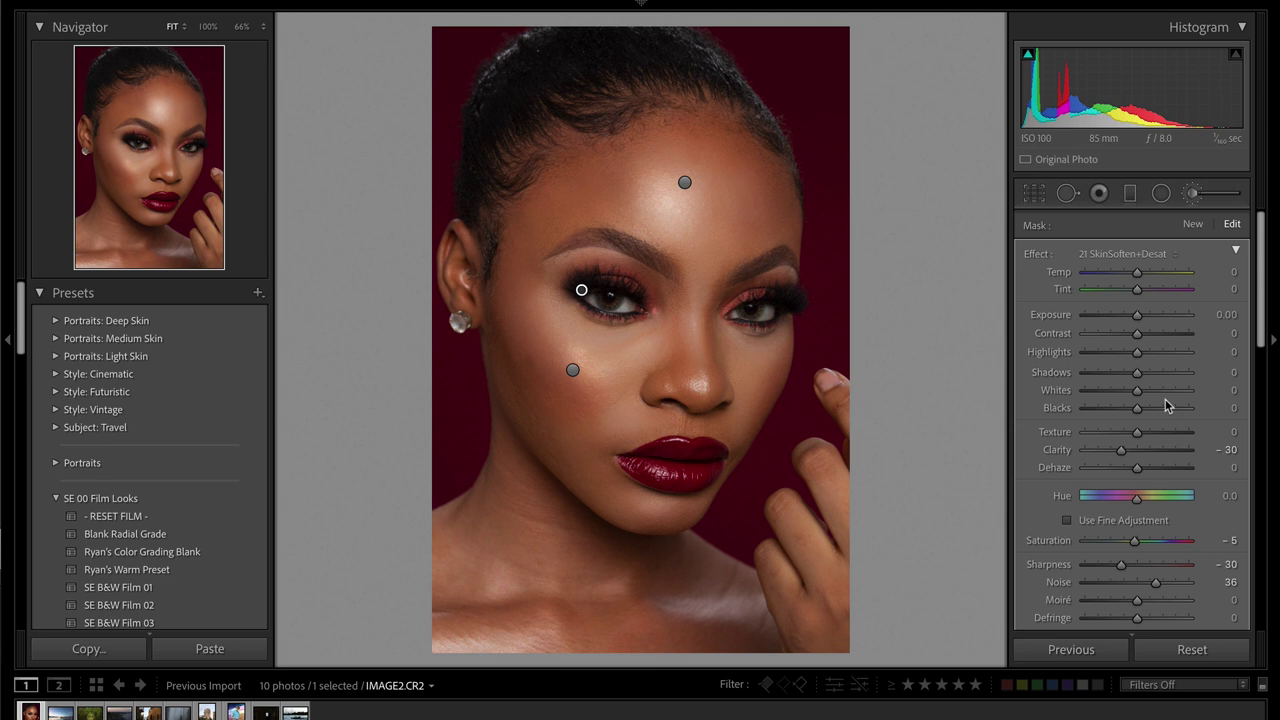
- Reset the eye-and-lip mask's effect, and set Texture to 41, Clarity to 51, Dehaze to 4 and Exposure to -0.06
double_click(1037, 253)
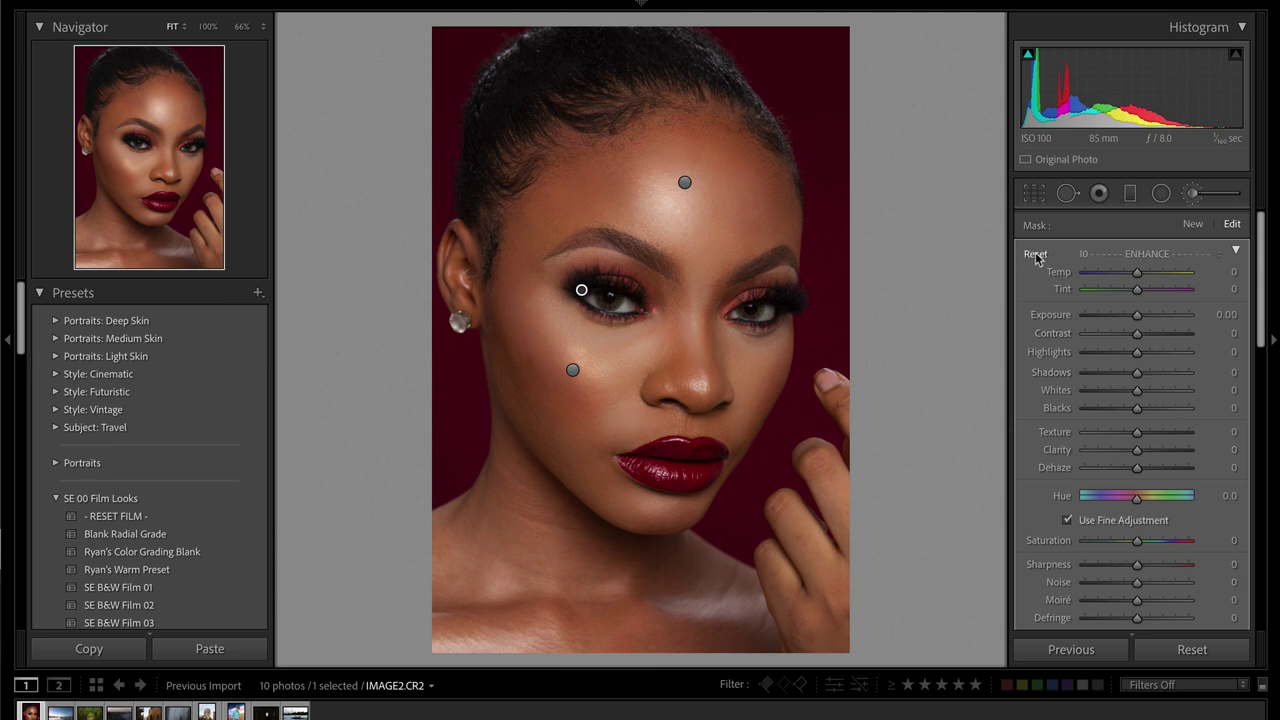
left_click(1158, 433)
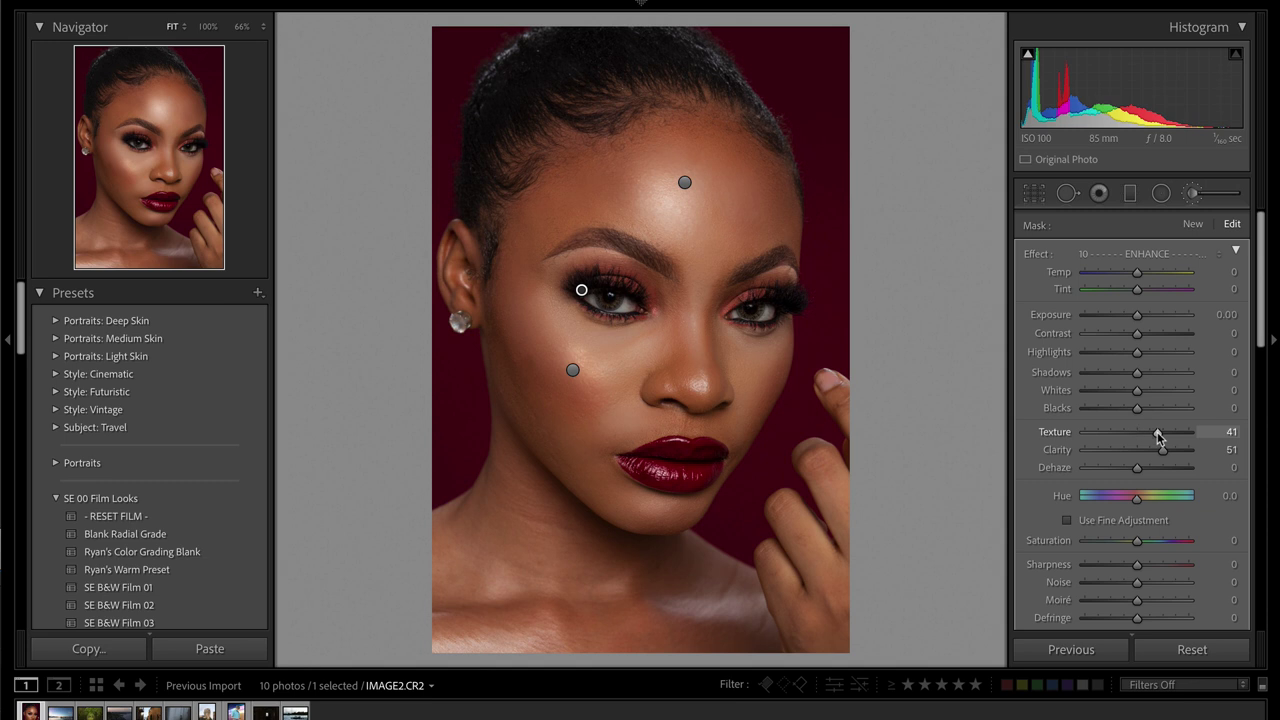
left_click_drag(1147, 468, 1149, 468)
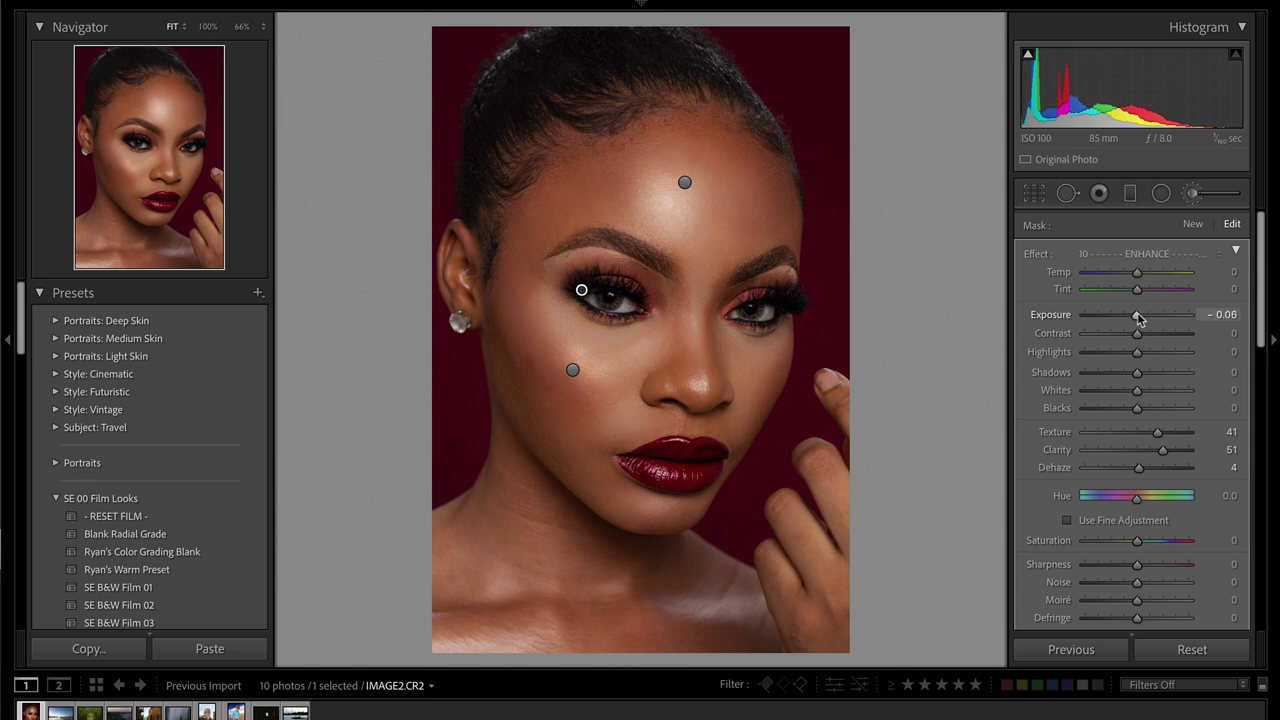
key("k")
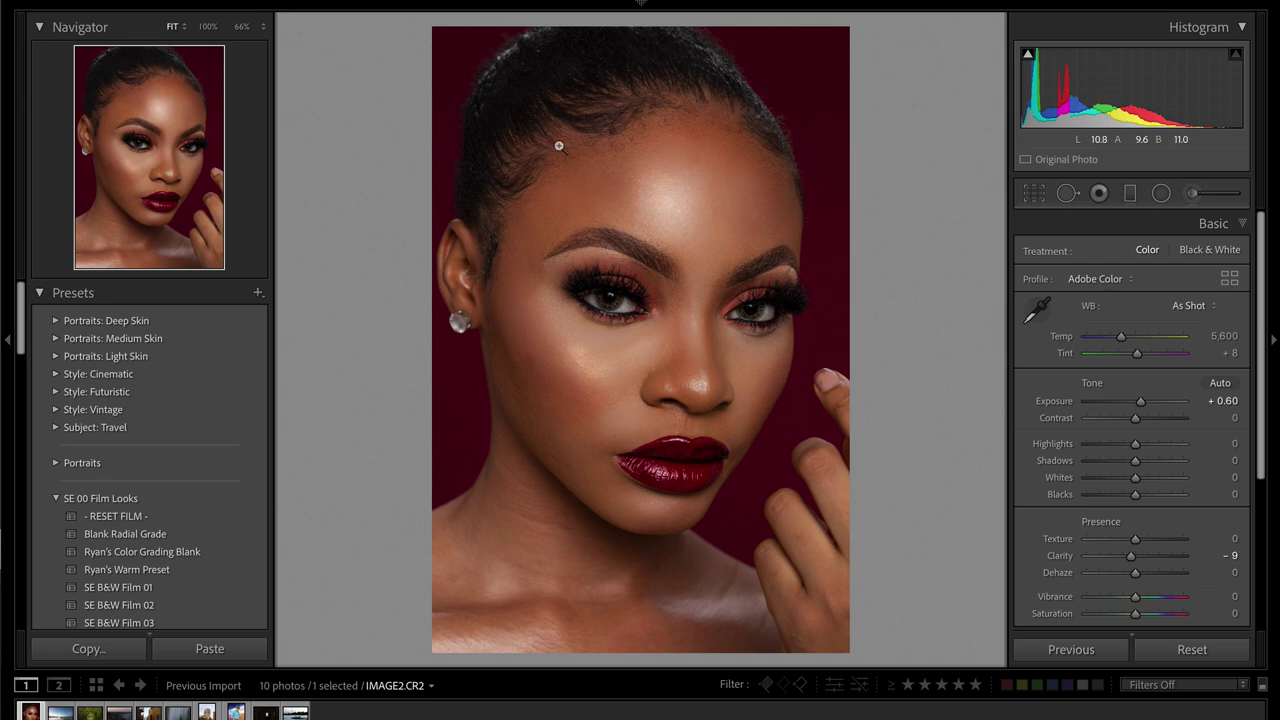
- Examine the retouched face at 66% zoom, from the ear and cheek across to the eyes, nose and lips
left_click(478, 274)
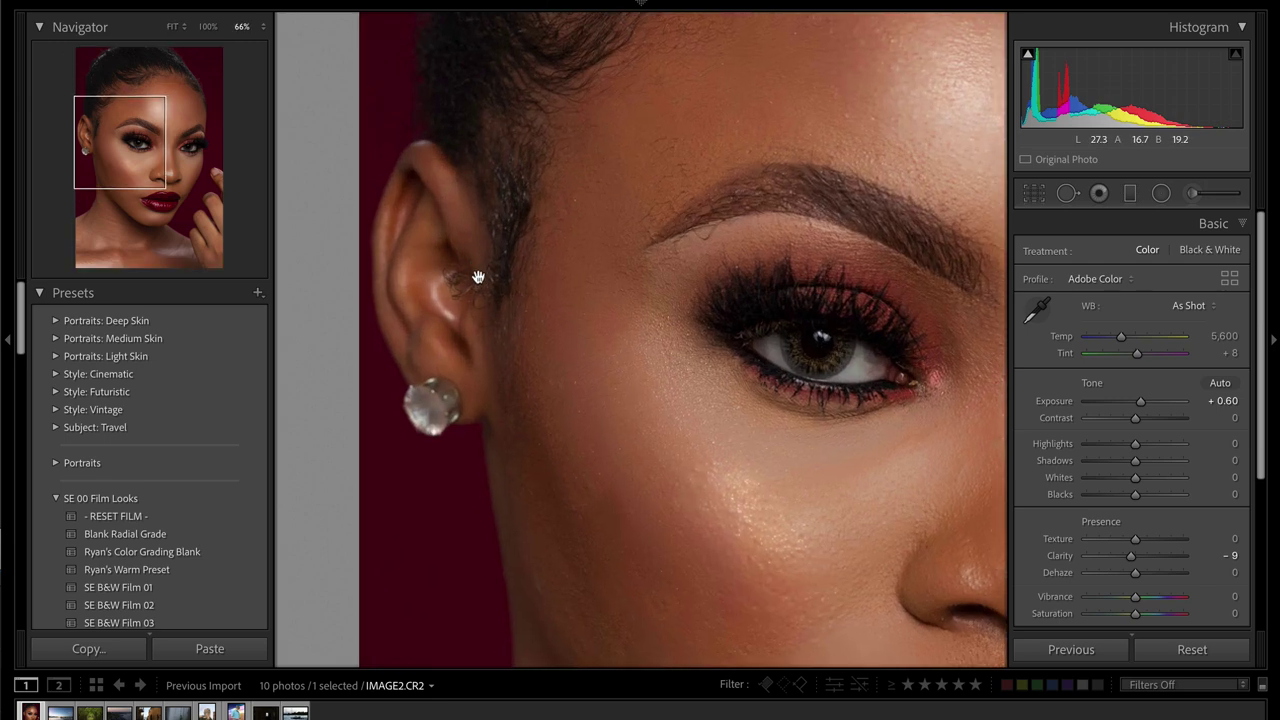
left_click_drag(543, 370, 560, 329)
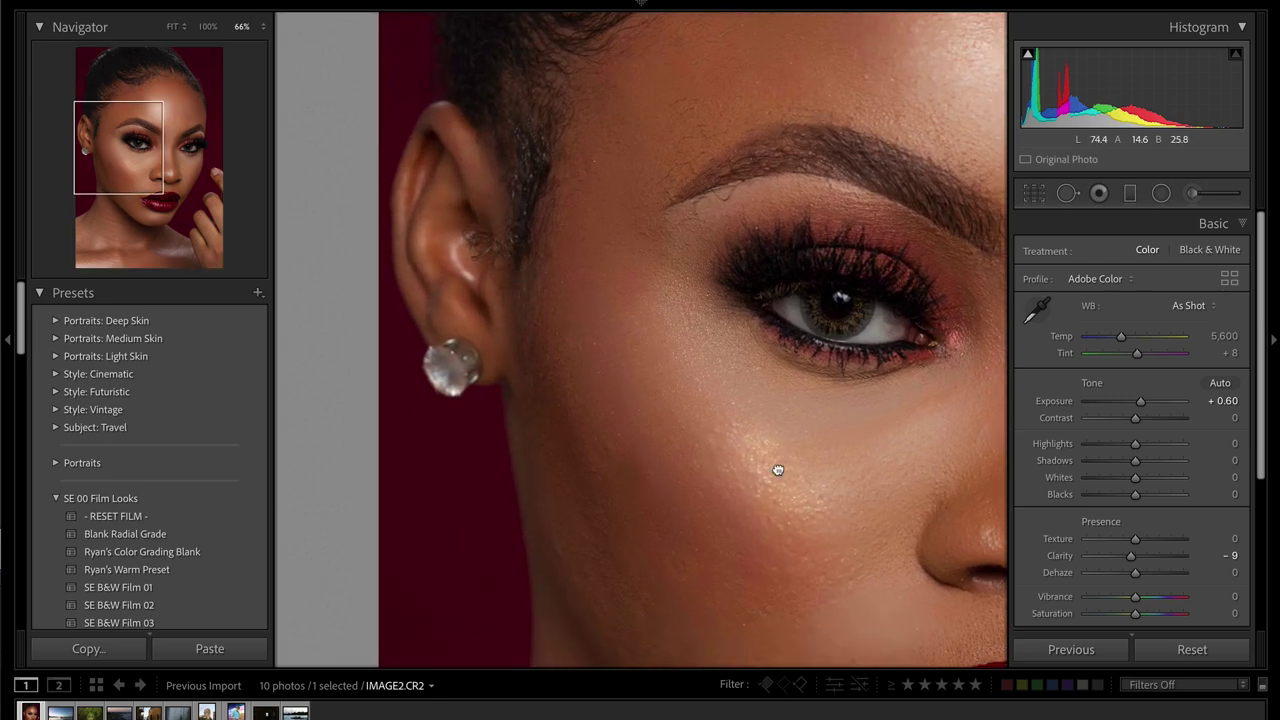
left_click_drag(771, 463, 400, 318)
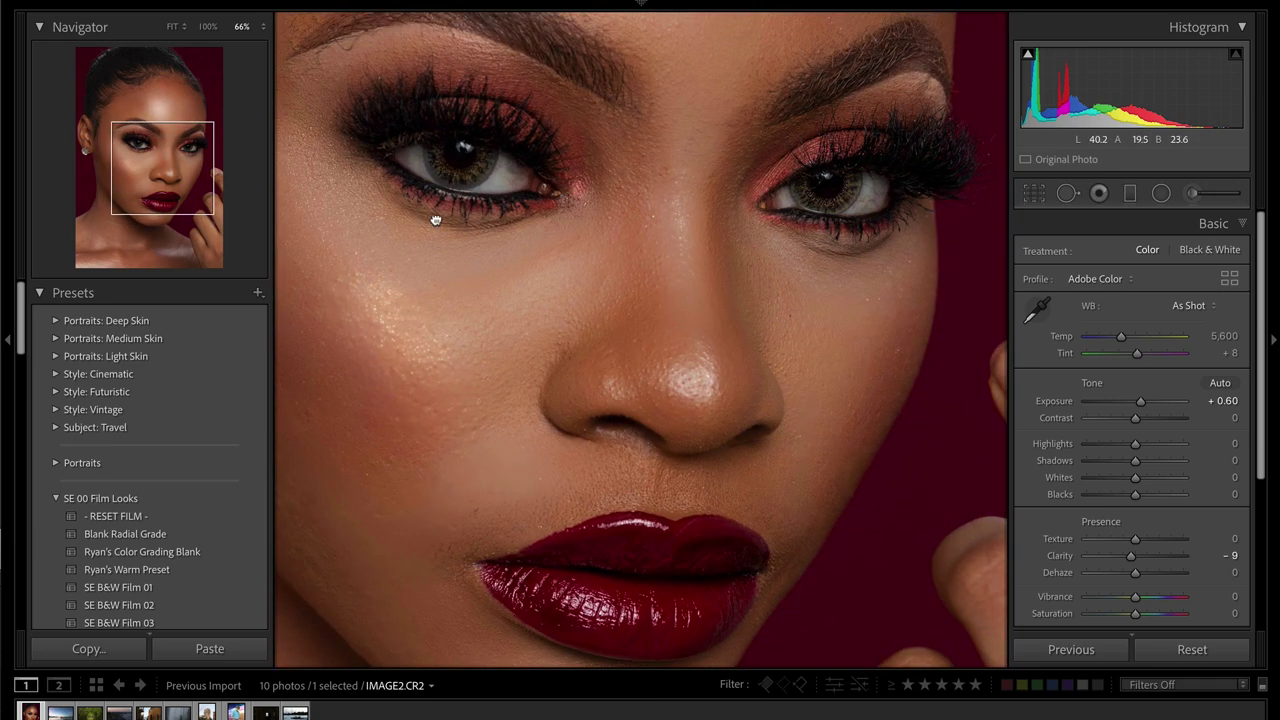
left_click_drag(436, 220, 590, 280)
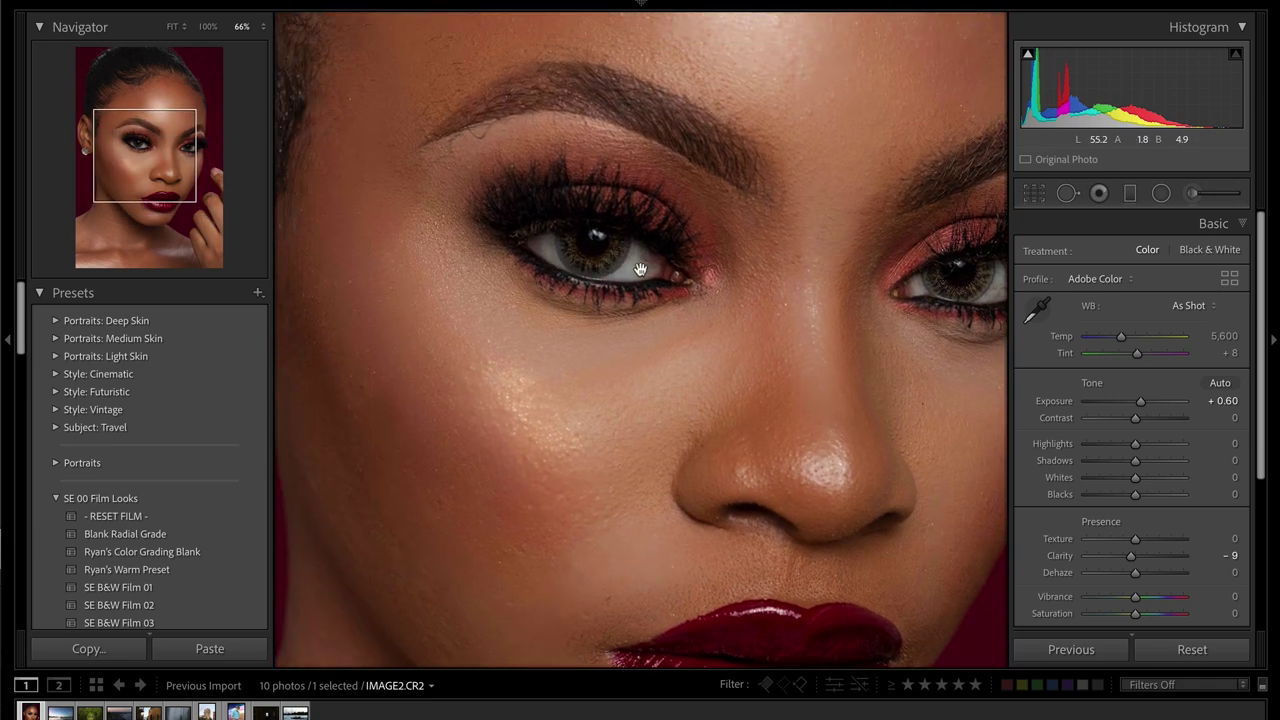
left_click_drag(729, 403, 660, 497)
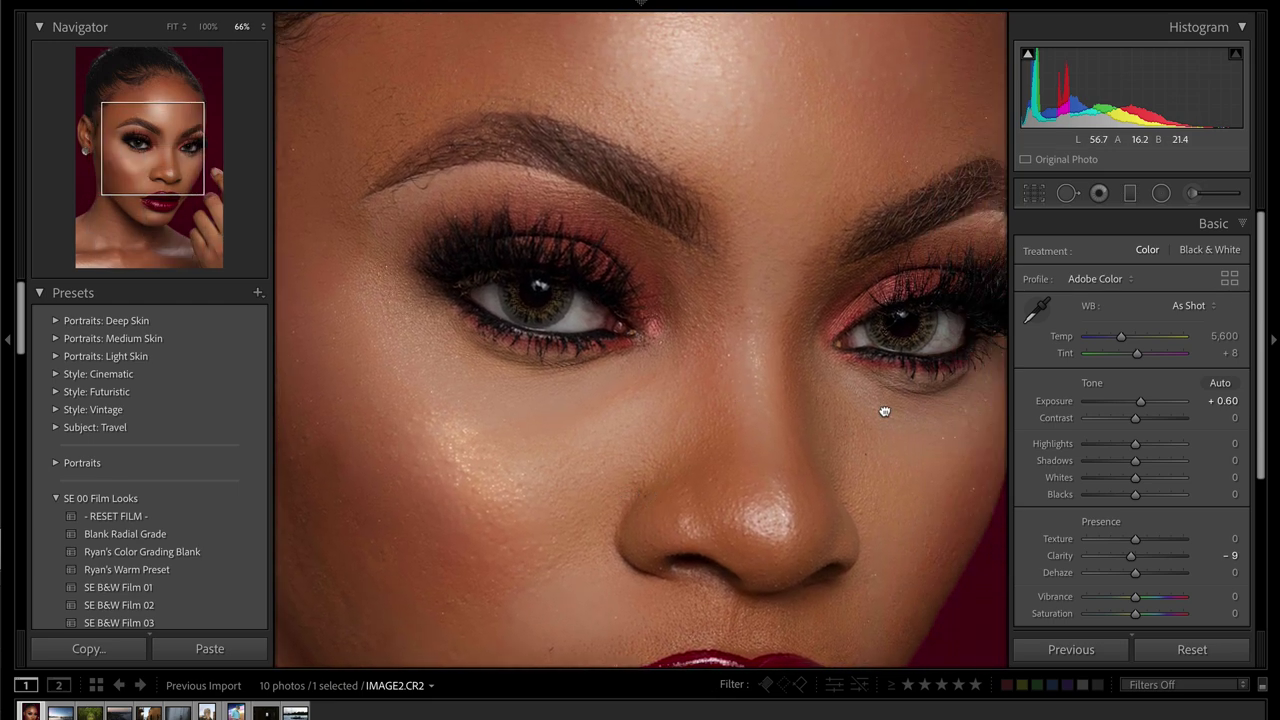
left_click_drag(883, 411, 927, 364)
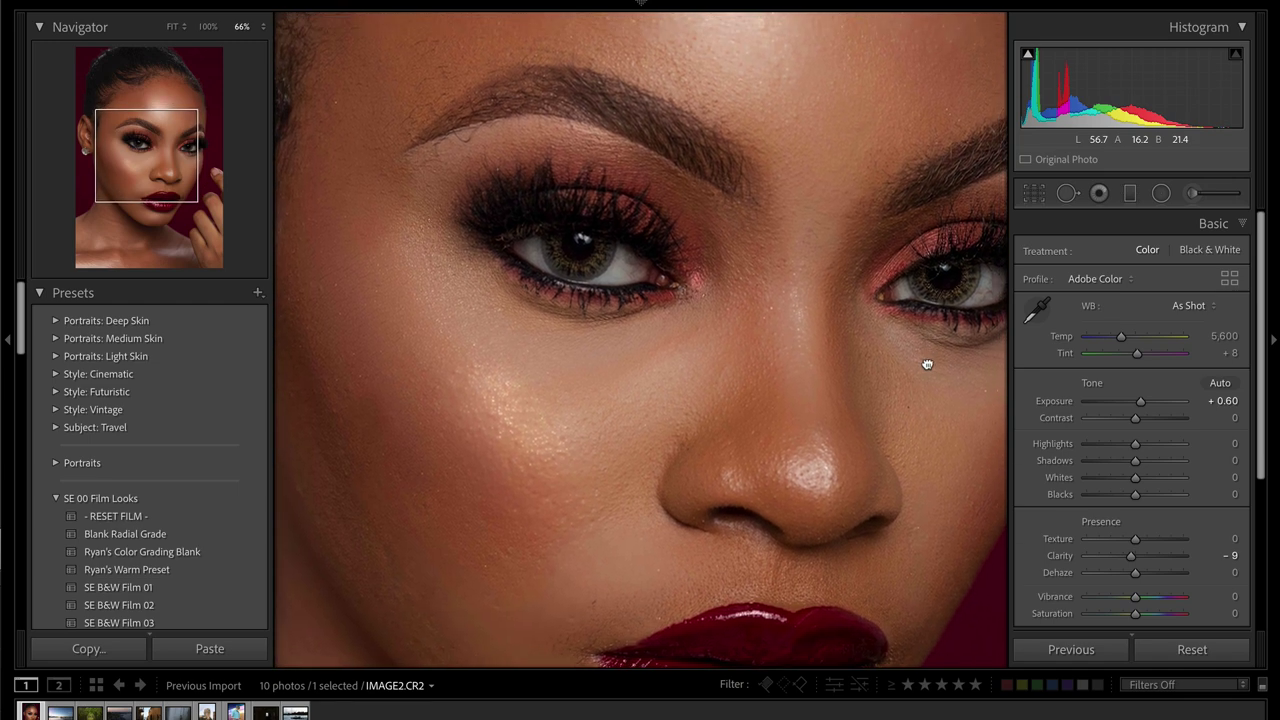
- Paint a new mask with reset brush settings over the whites of both eyes, and set its Temp to 6 and Saturation to -6
left_click(1194, 197)
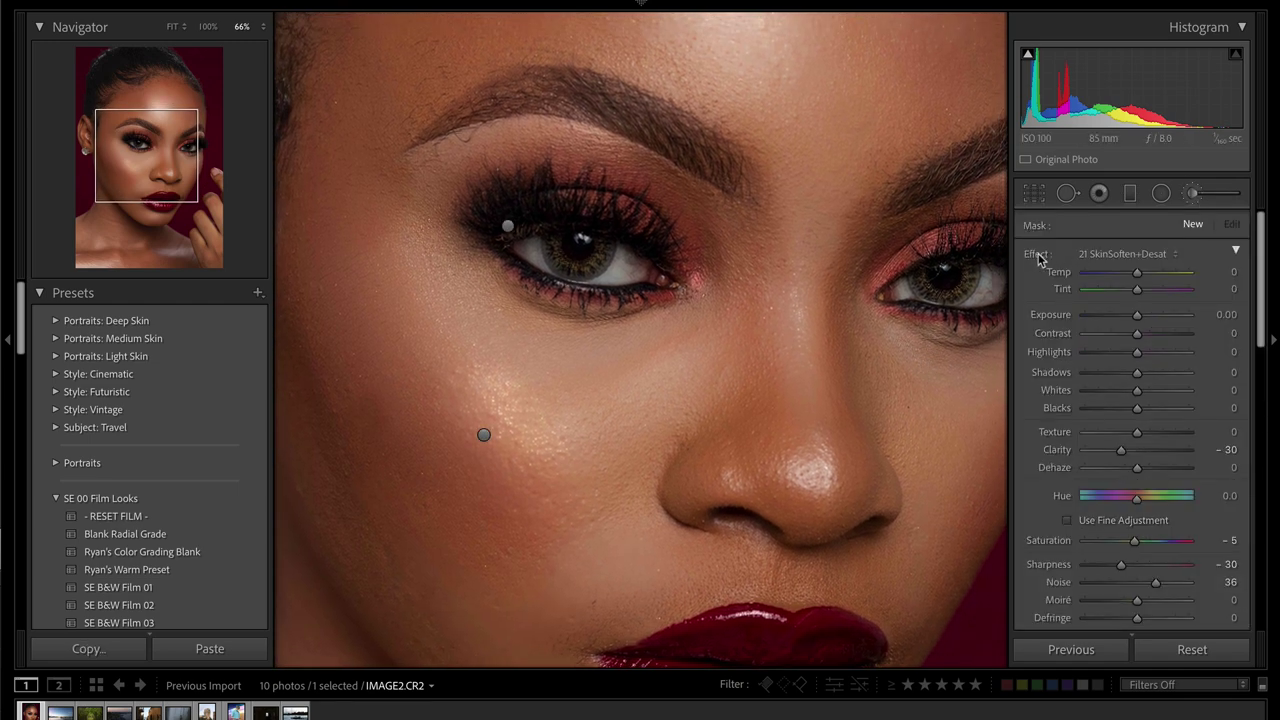
left_click(1036, 255, "alt")
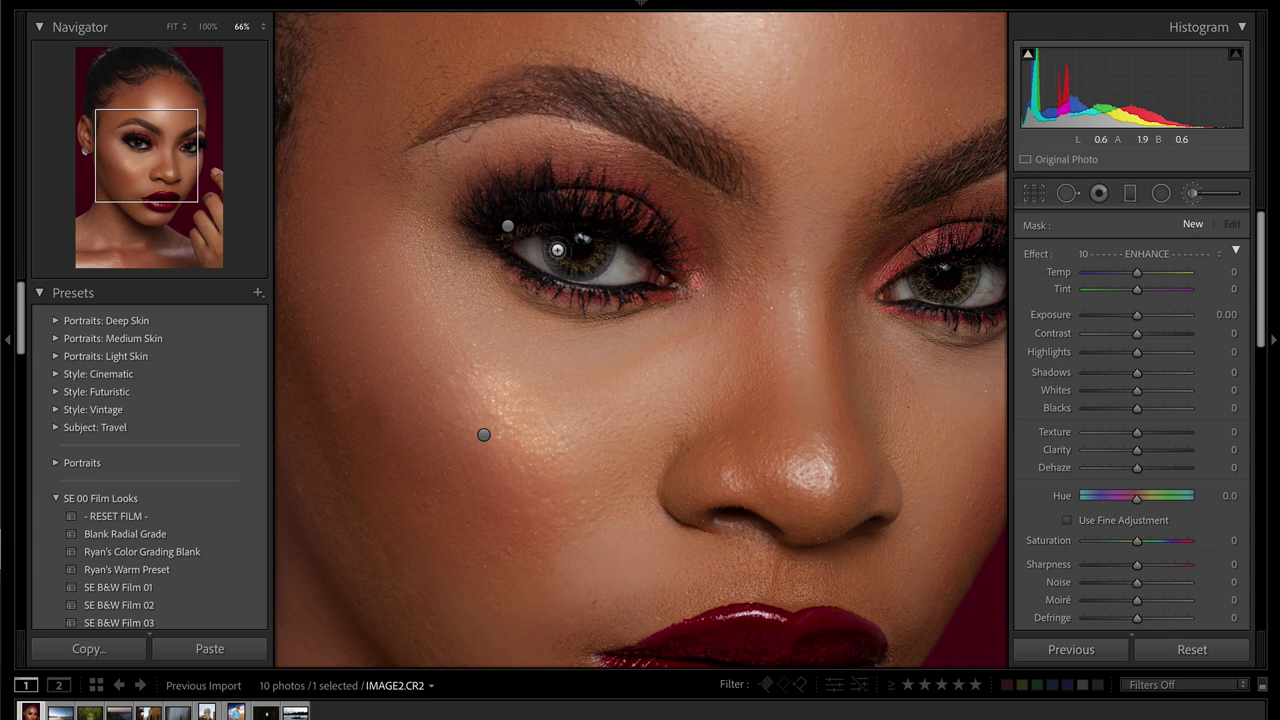
mouse_move(529, 242)
left_mouse_down()
mouse_move(516, 247)
mouse_move(576, 278)
mouse_move(621, 273)
left_mouse_up()
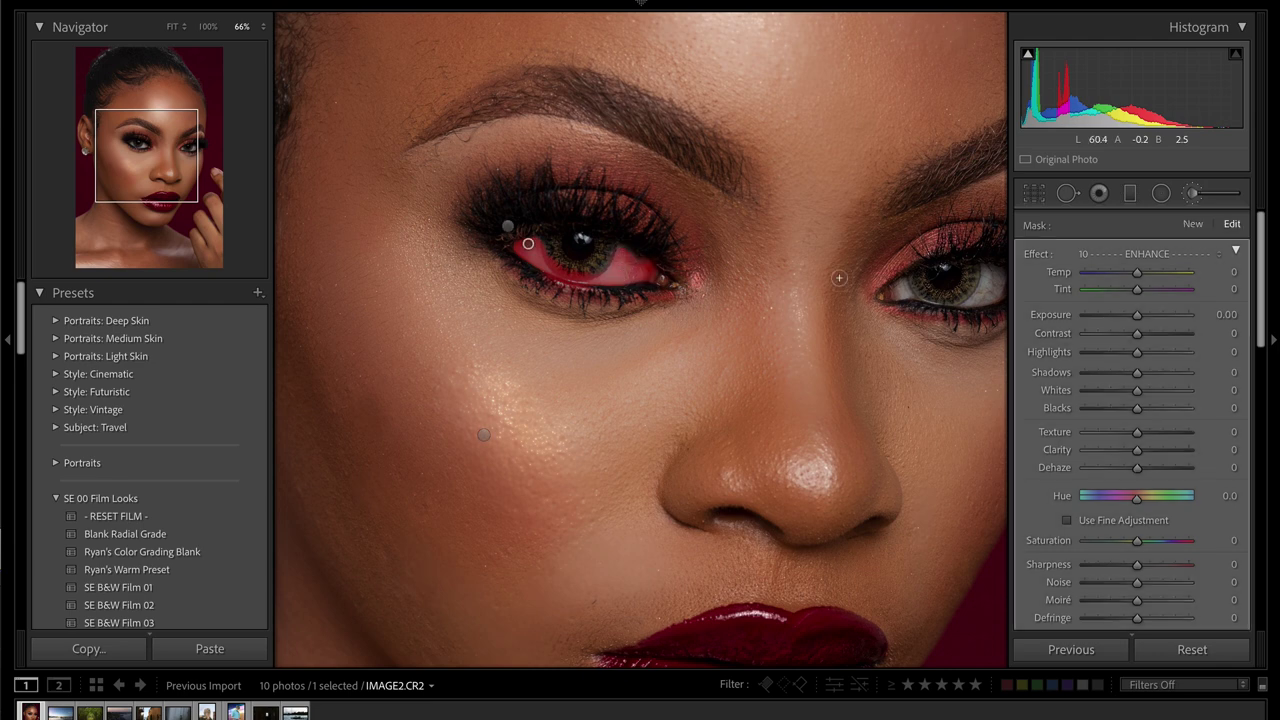
left_click_drag(157, 164, 312, 164)
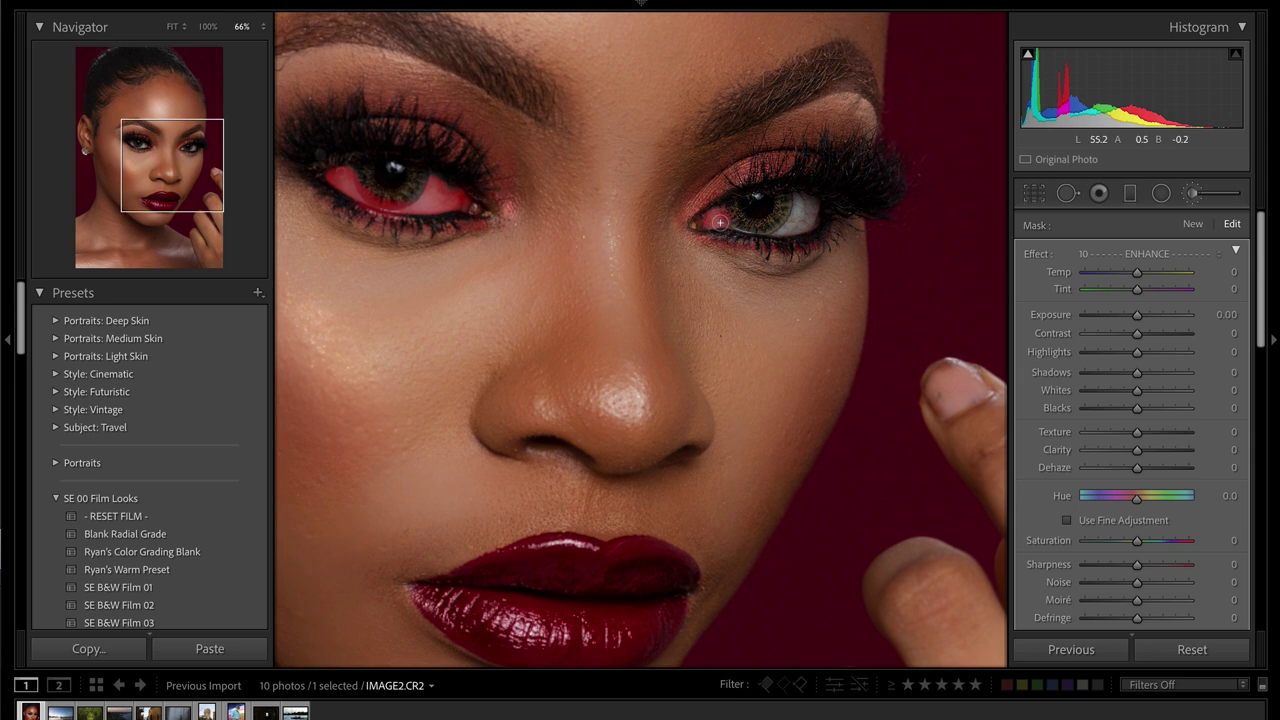
mouse_move(797, 202)
left_mouse_down()
mouse_move(788, 229)
mouse_move(810, 206)
left_mouse_up()
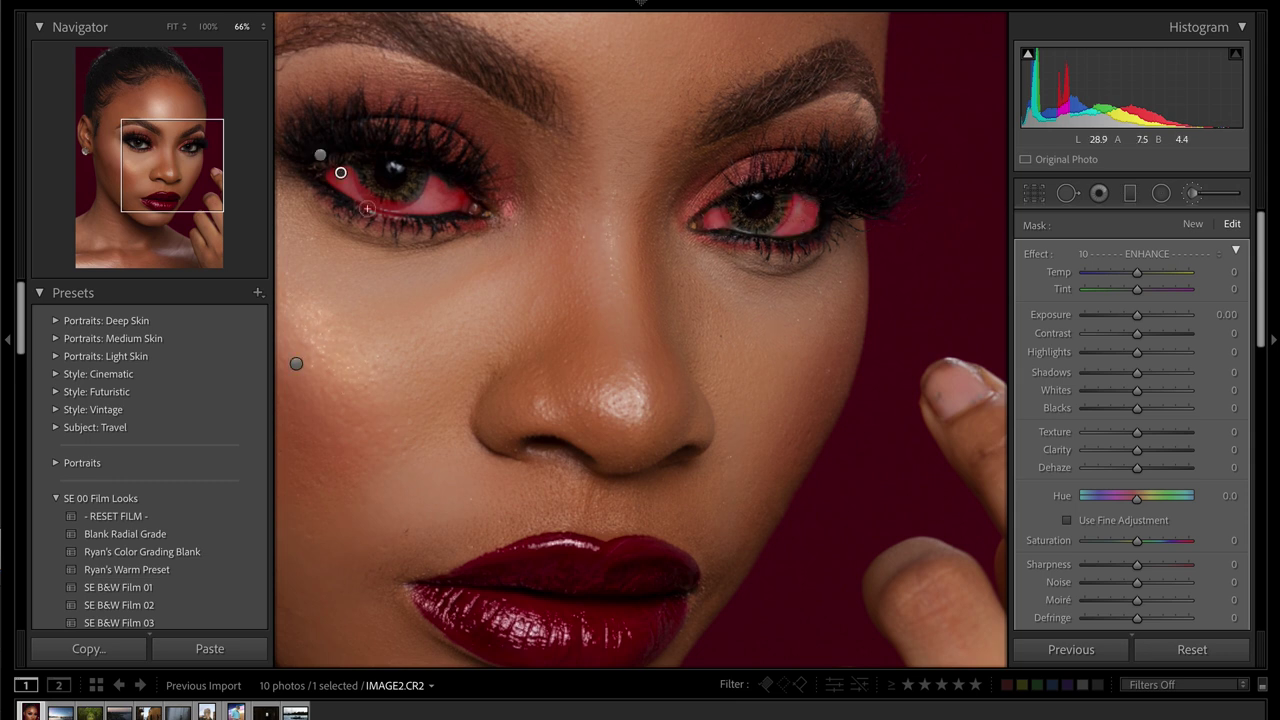
key("o")
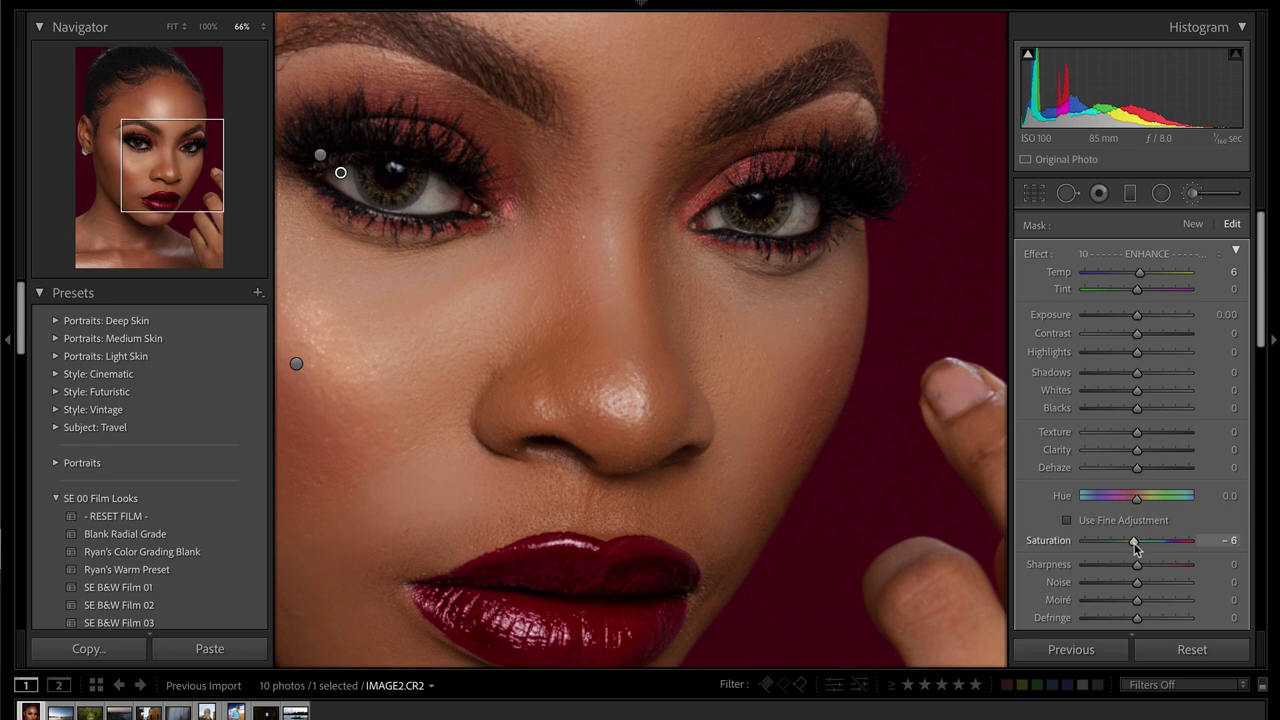
- Paint another new Adjustment Brush mask across the eye and set its Texture to 43, Highlights to 36 and Contrast to 14
left_click(1192, 224)
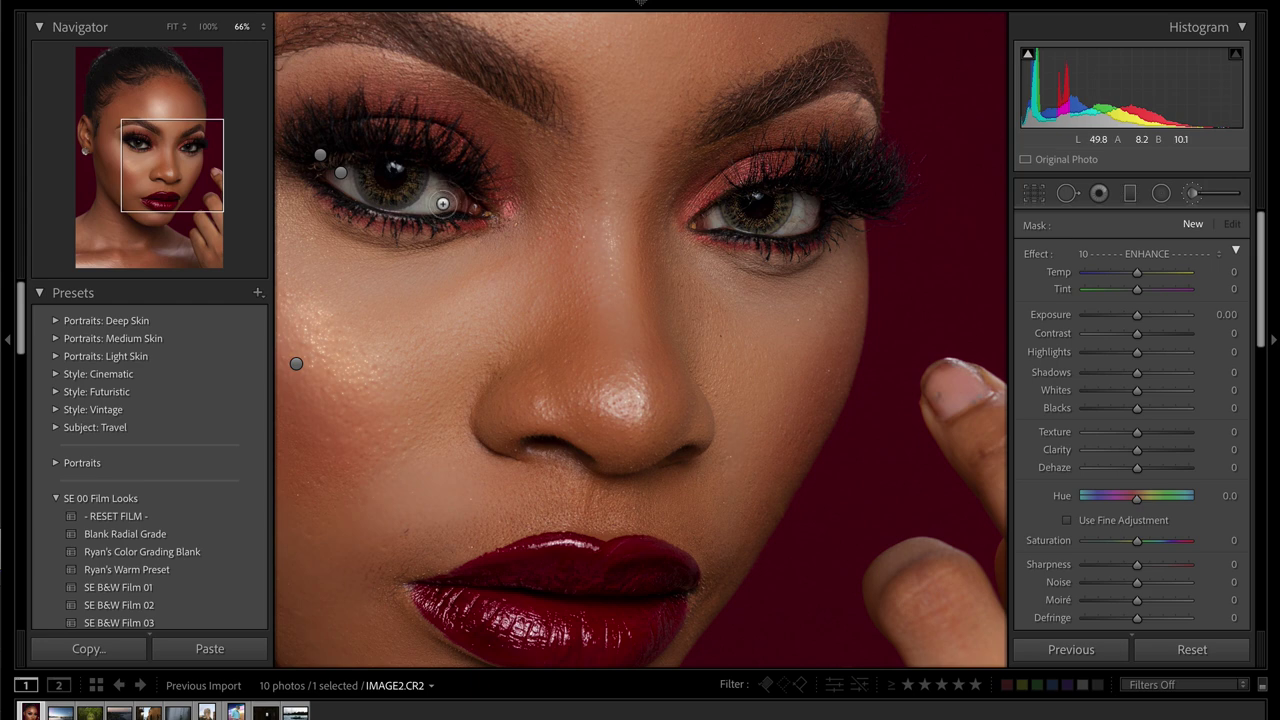
key("h")
left_click_drag(440, 192, 323, 159)
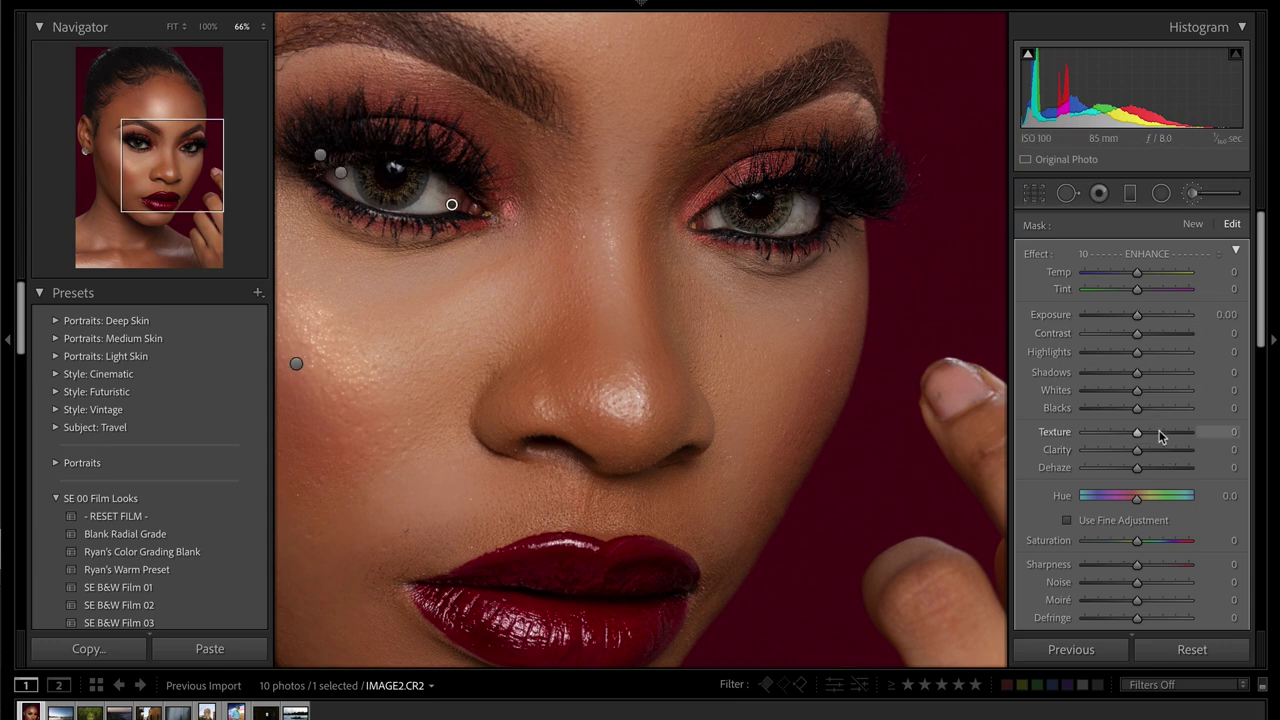
left_click(1161, 352)
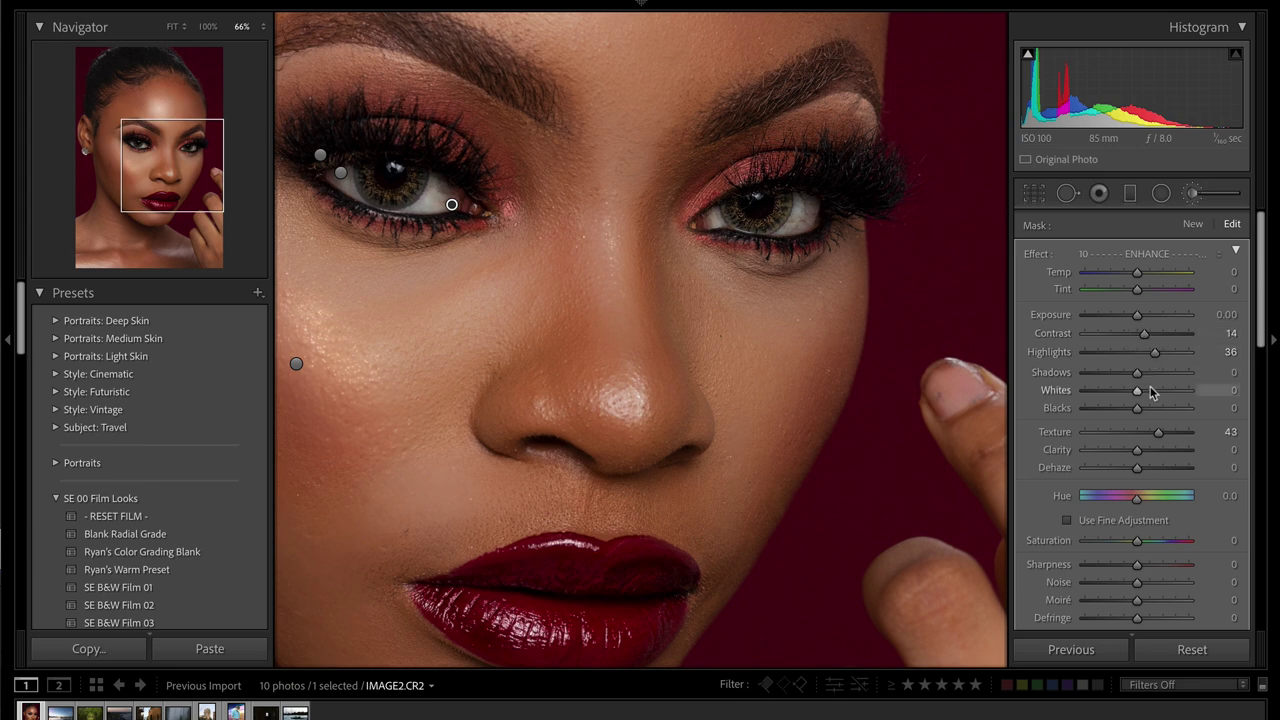
key("k")
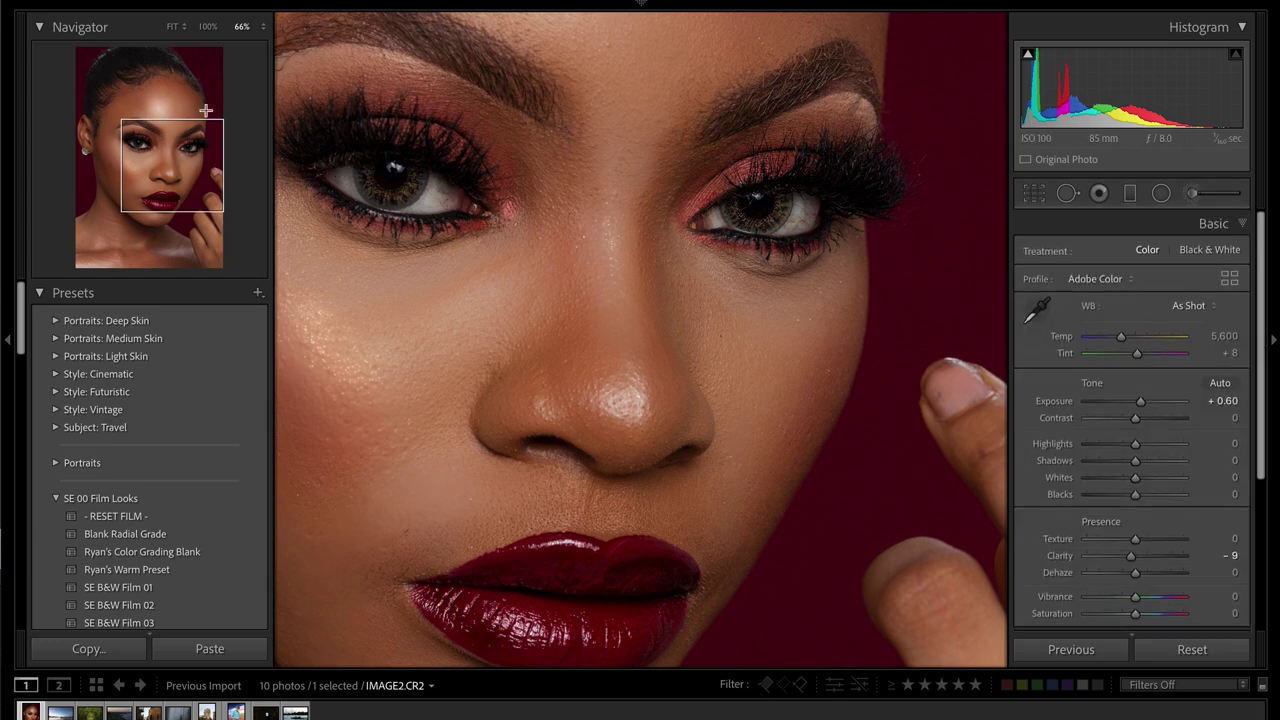
- Compare the cheek, eyes, nose and lips before and after the retouching at 66% zoom
left_click(145, 168)
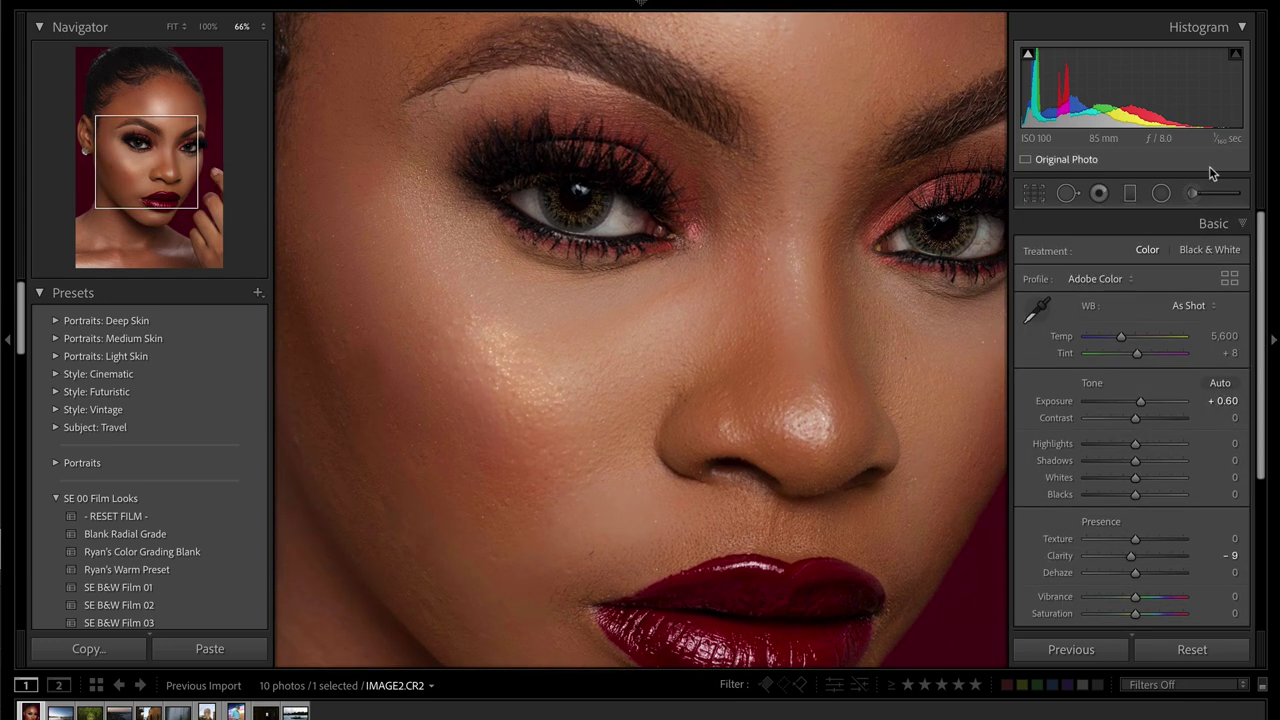
key("backslash")
key("backslash")
key("backslash")
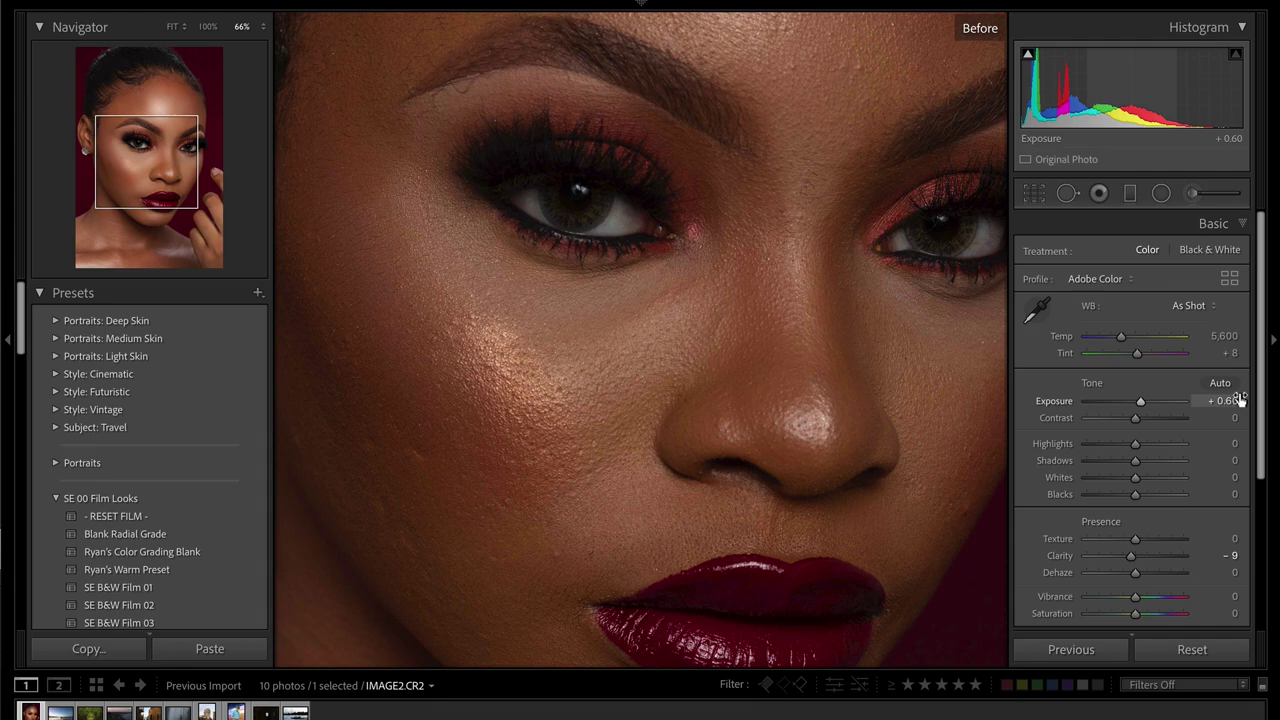
key("backslash")
key("backslash")
key("backslash")
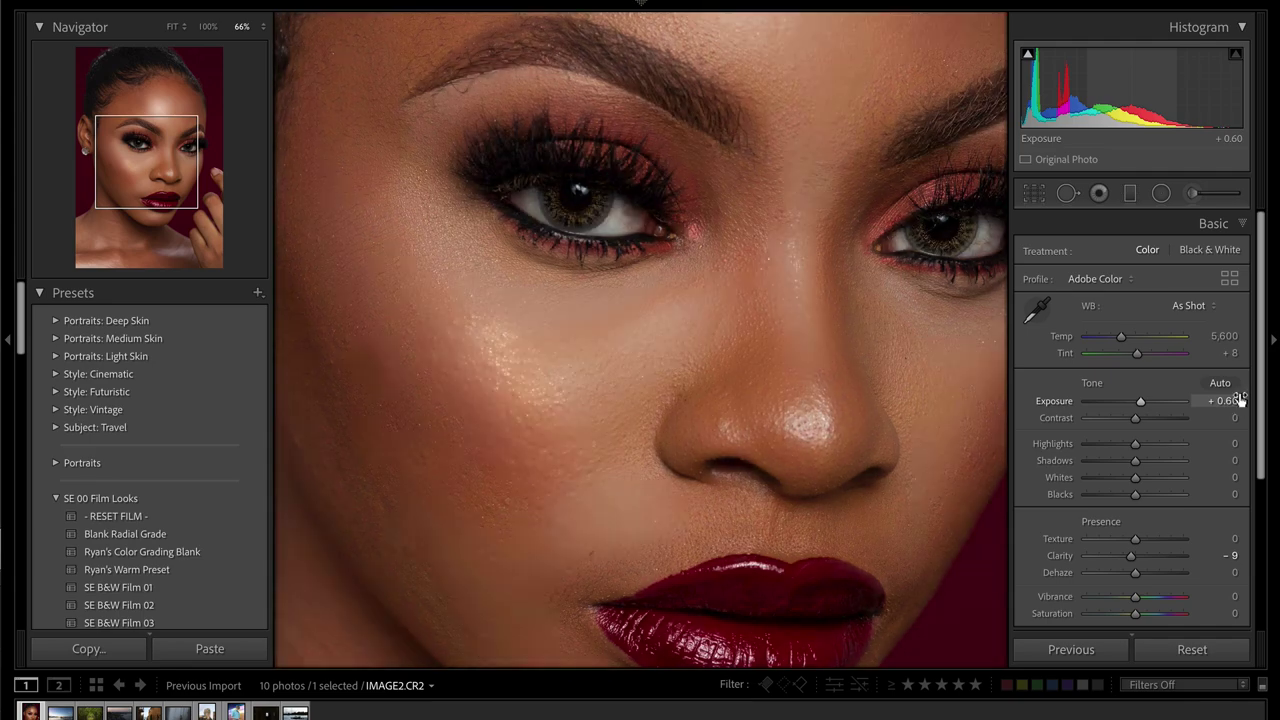
key("backslash")
key("backslash")
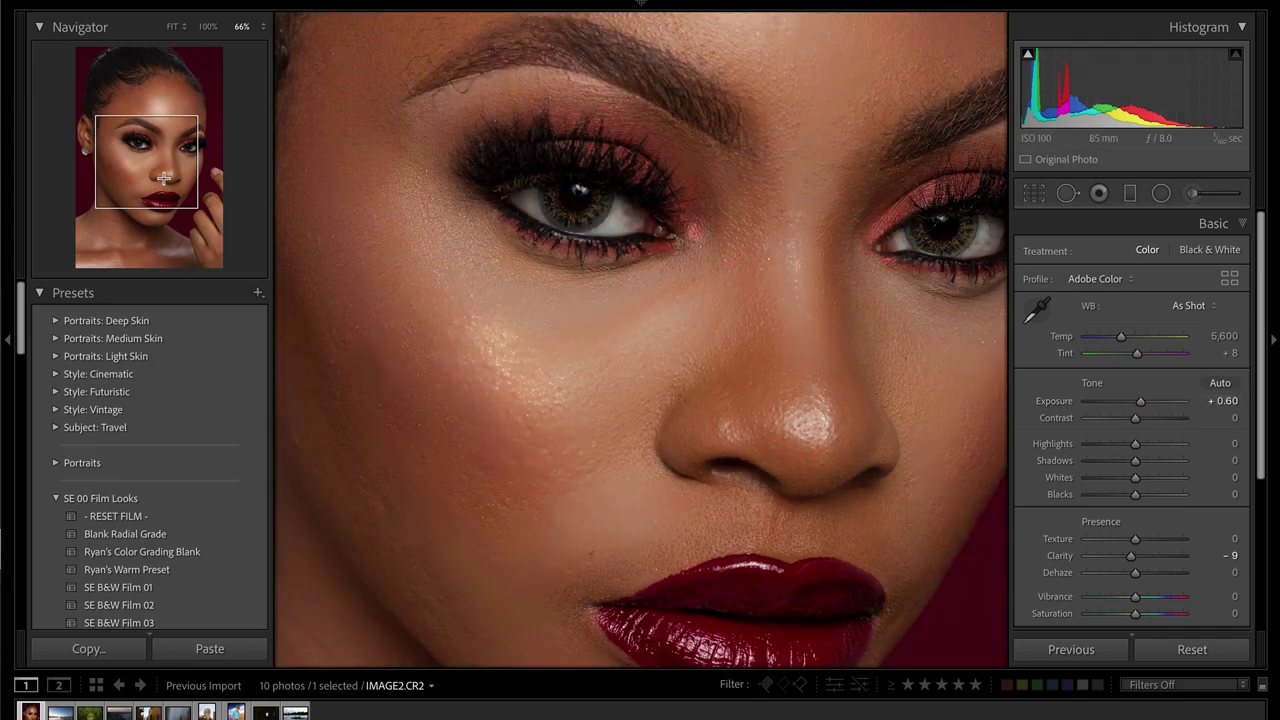
- Paint a new Adjustment Brush mask over the skin around the lips and set its Texture to -46
left_click_drag(163, 178, 166, 223)
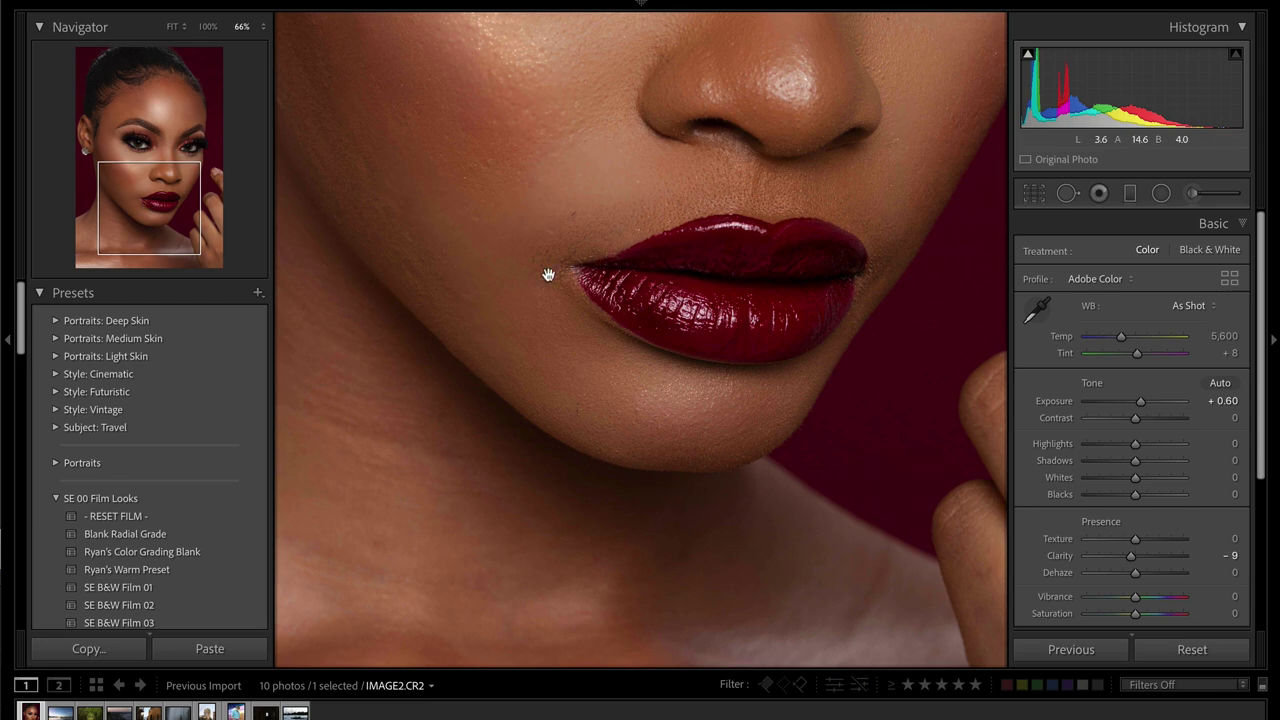
left_click_drag(140, 228, 148, 200)
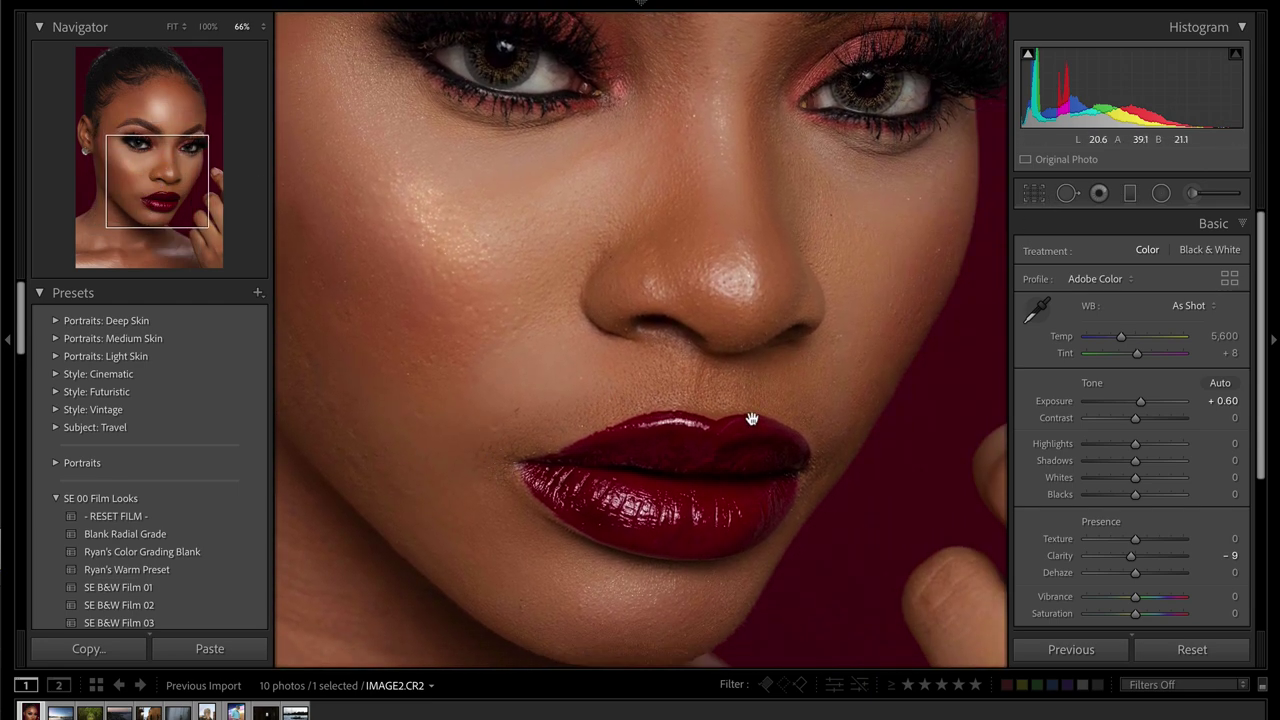
left_click(1193, 193)
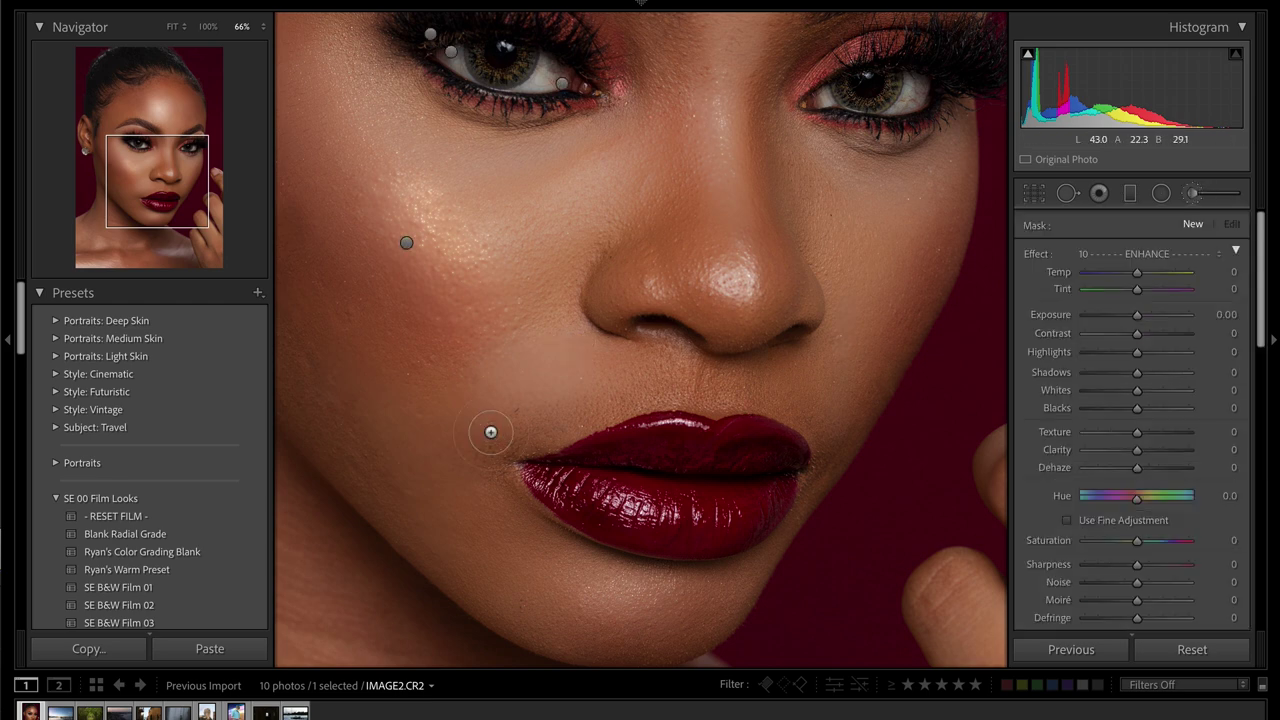
mouse_move(473, 450)
left_mouse_down()
mouse_move(481, 496)
mouse_move(503, 444)
mouse_move(569, 418)
left_mouse_up()
key("h")
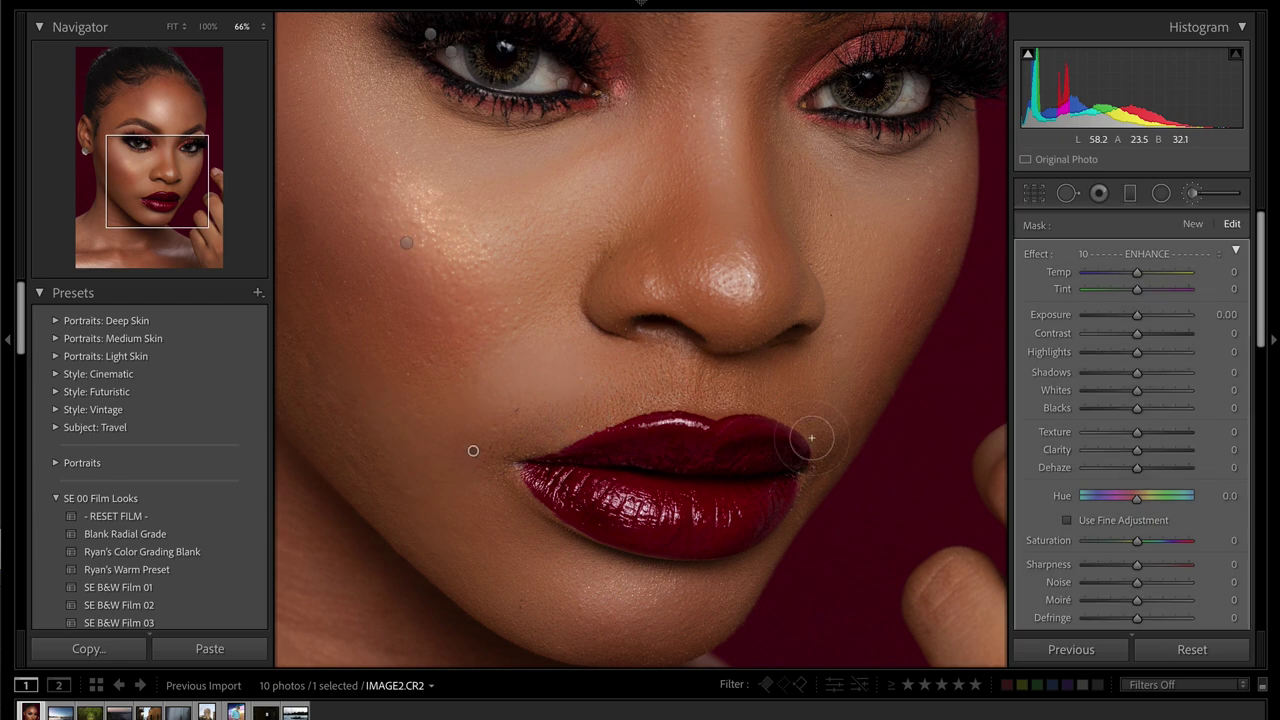
key("h")
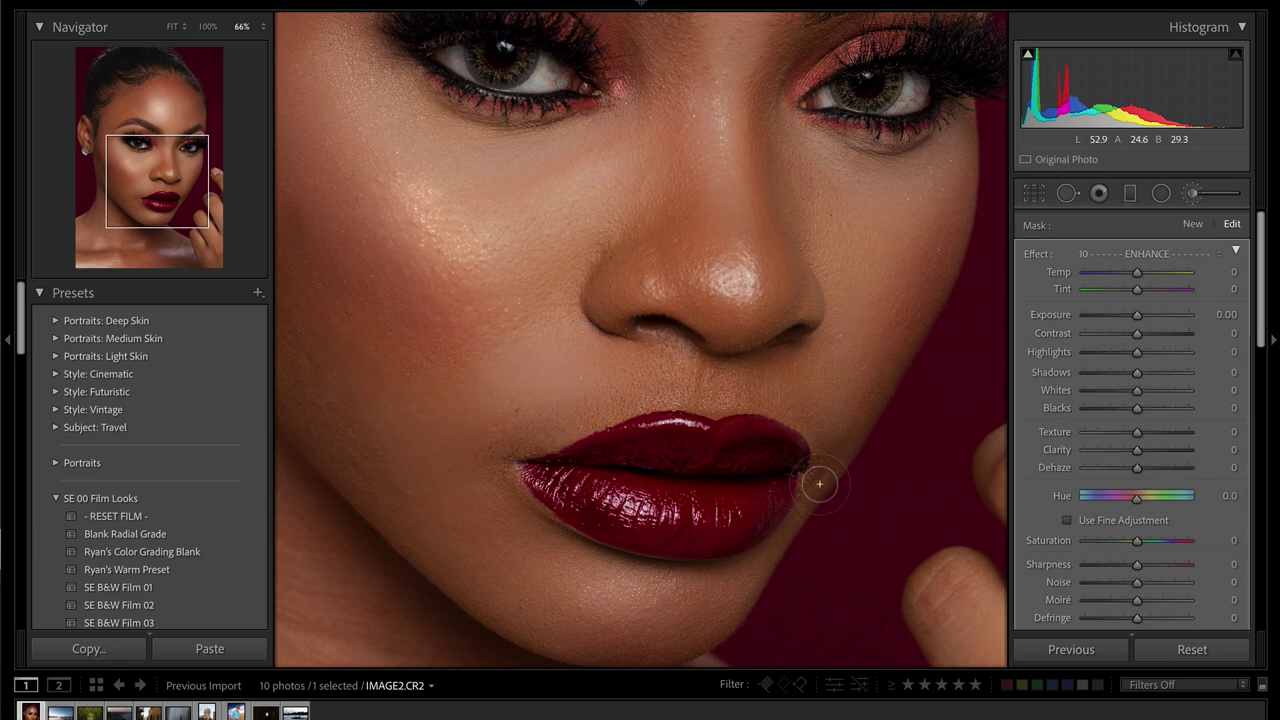
key("h")
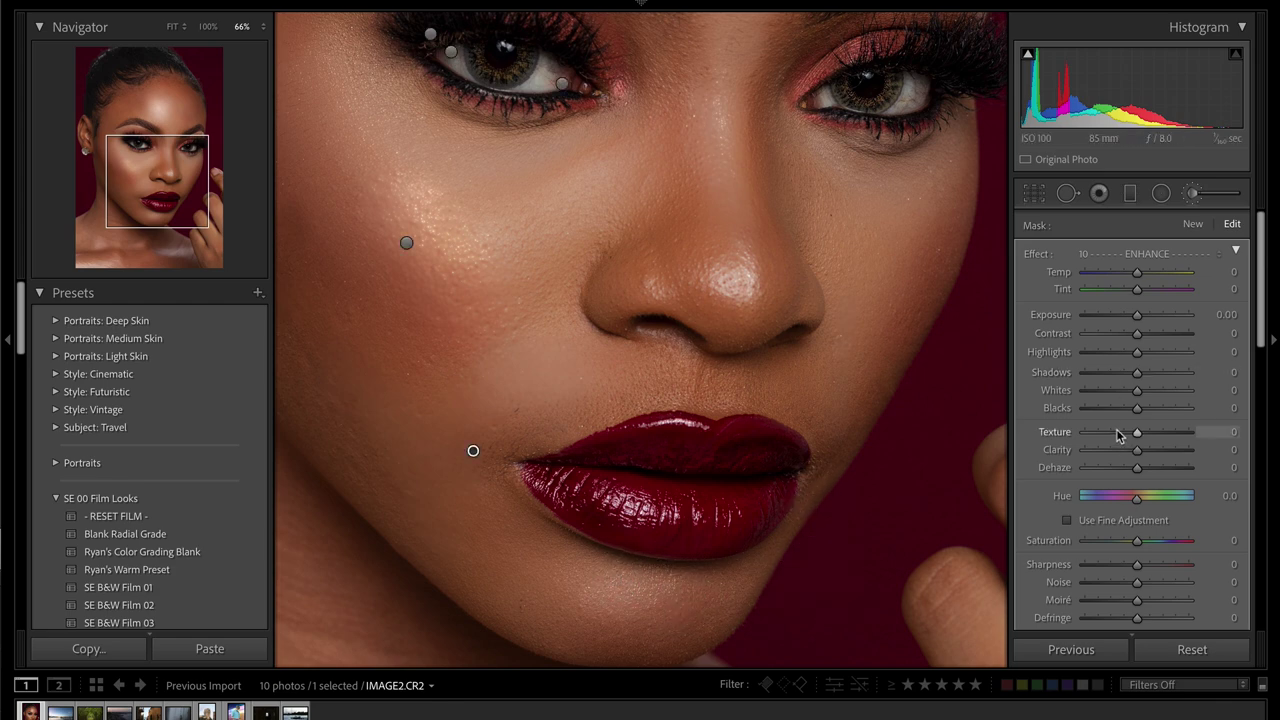
left_click_drag(1136, 432, 1113, 432)
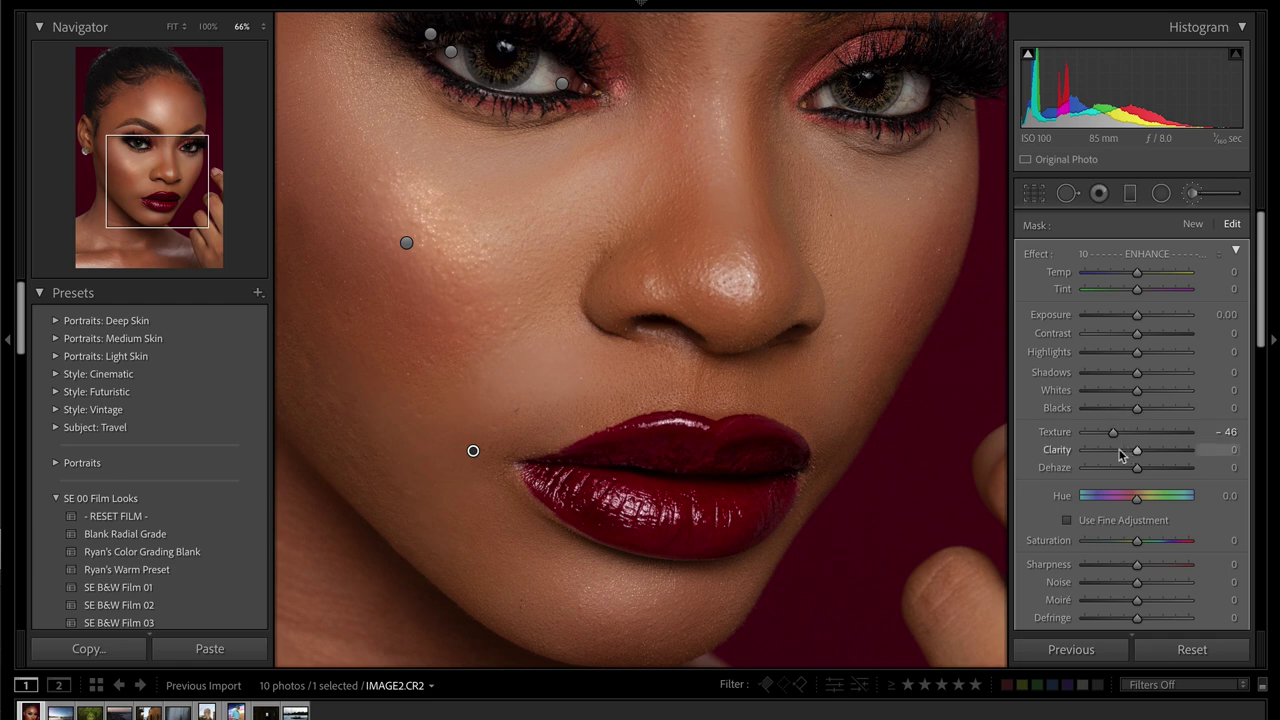
key("k")
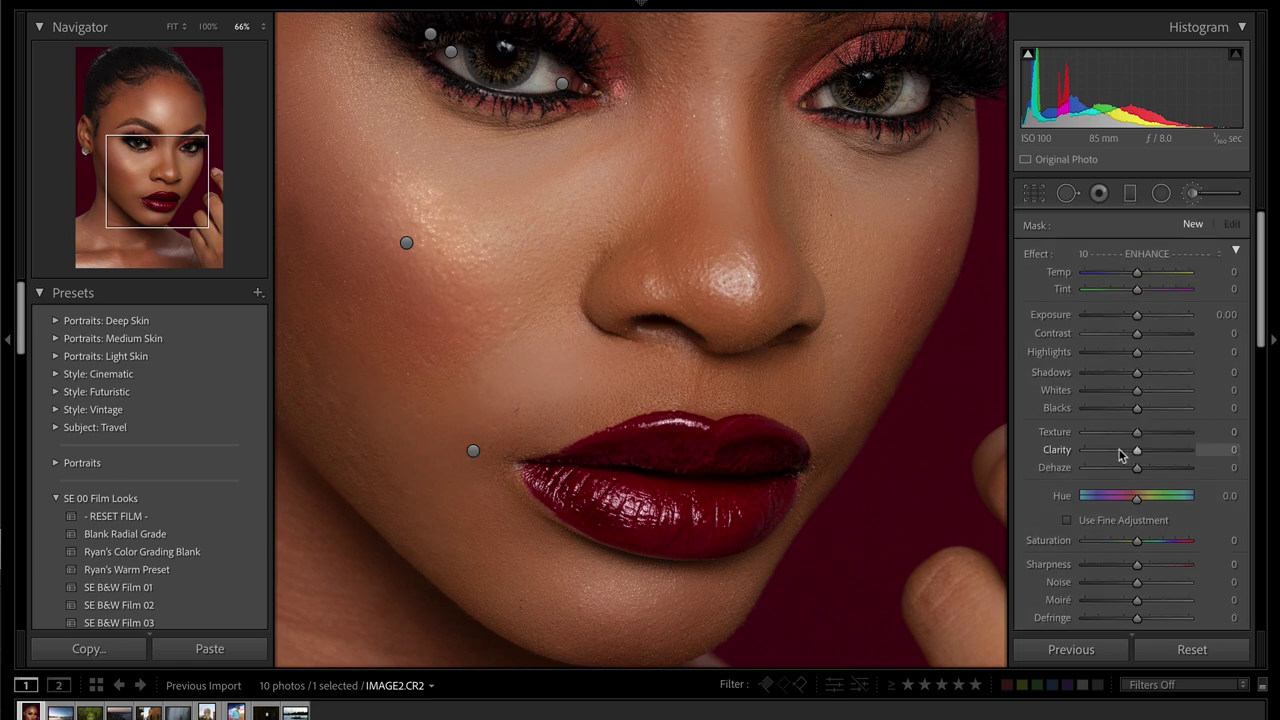
- Activate Spot Removal in Heal mode for the brow area, with brush Size 70 and Feather 8
mouse_move(146, 143)
left_mouse_down()
mouse_move(122, 172)
mouse_move(112, 127)
mouse_move(131, 139)
left_mouse_up()
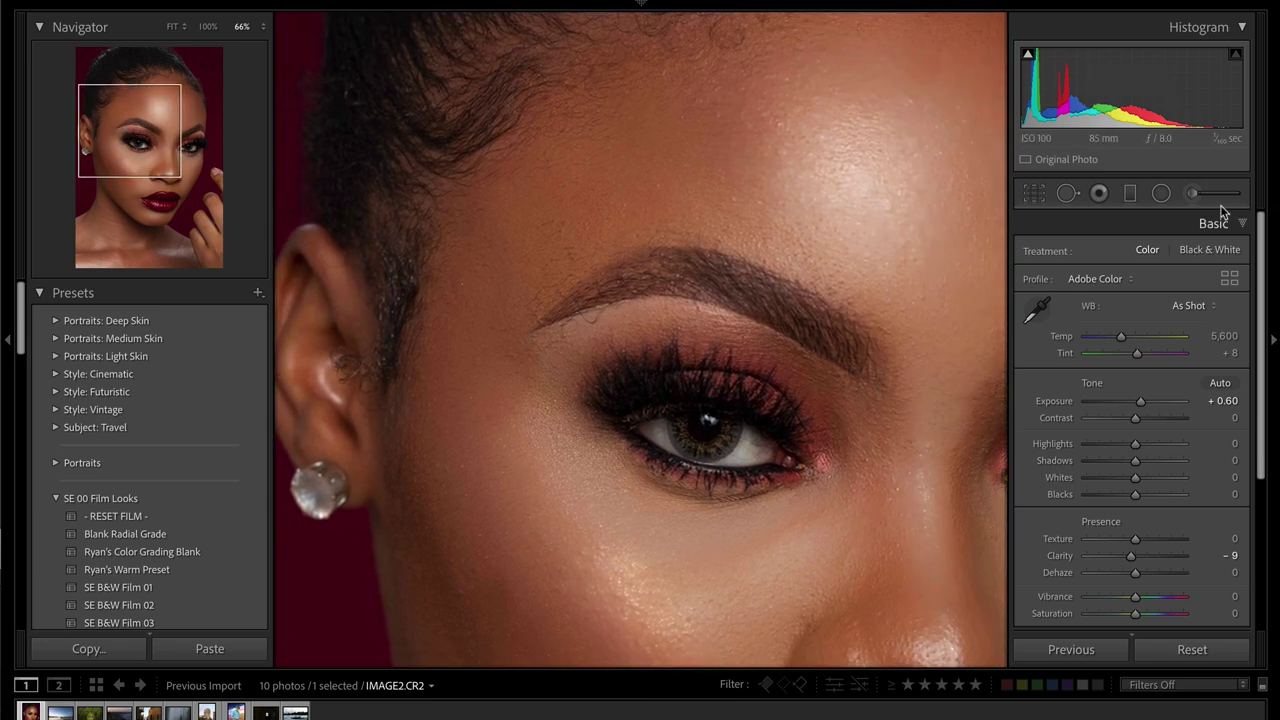
left_click(1067, 194)
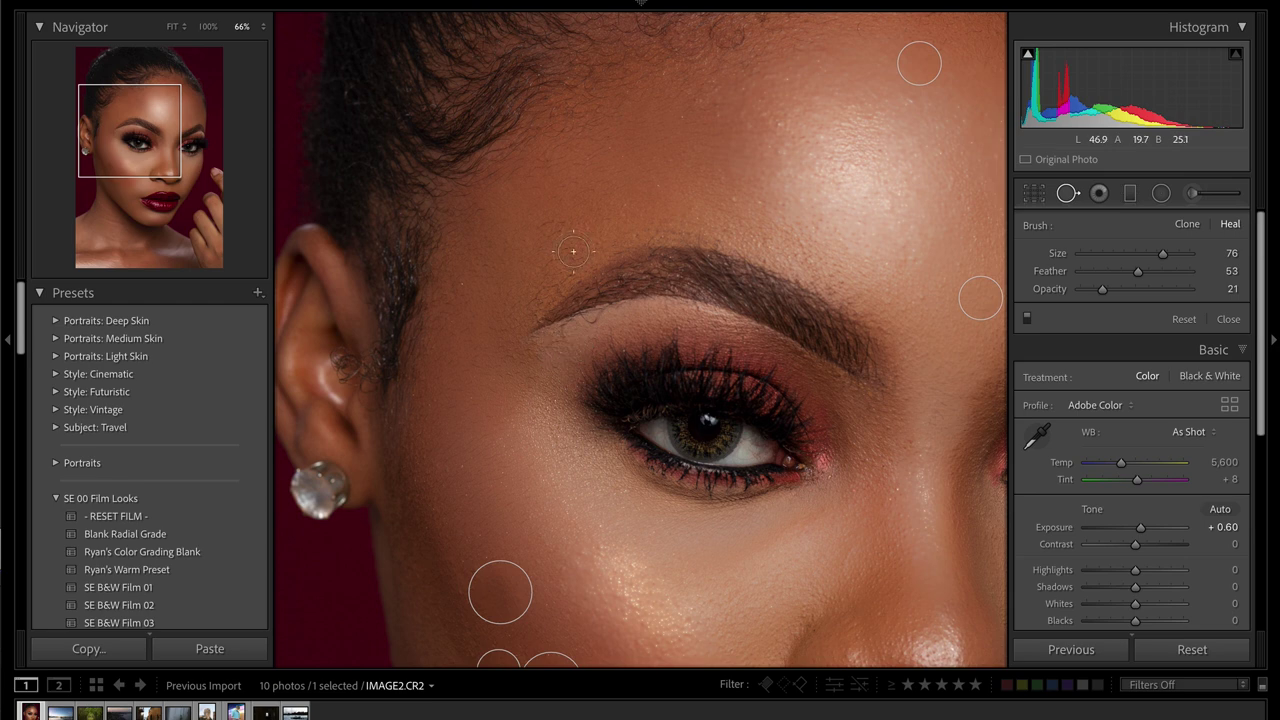
scroll(604, 325, "down", 1)
scroll(604, 325, "up", 11)
scroll(604, 325, "down", 8)
key("shift+bracketright")
key("shift+bracketright")
key("shift+bracketright")
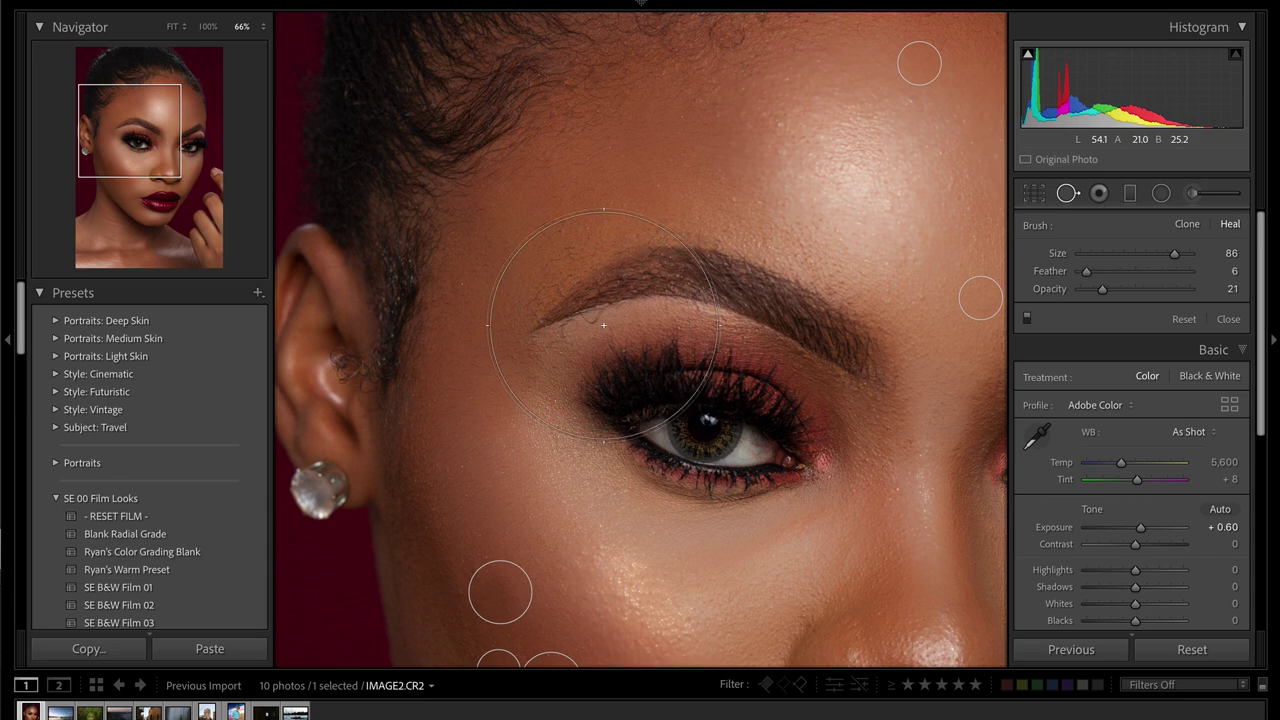
key("shift+bracketleft")
key("shift+bracketleft")
key("shift+bracketleft")
key("shift+bracketleft")
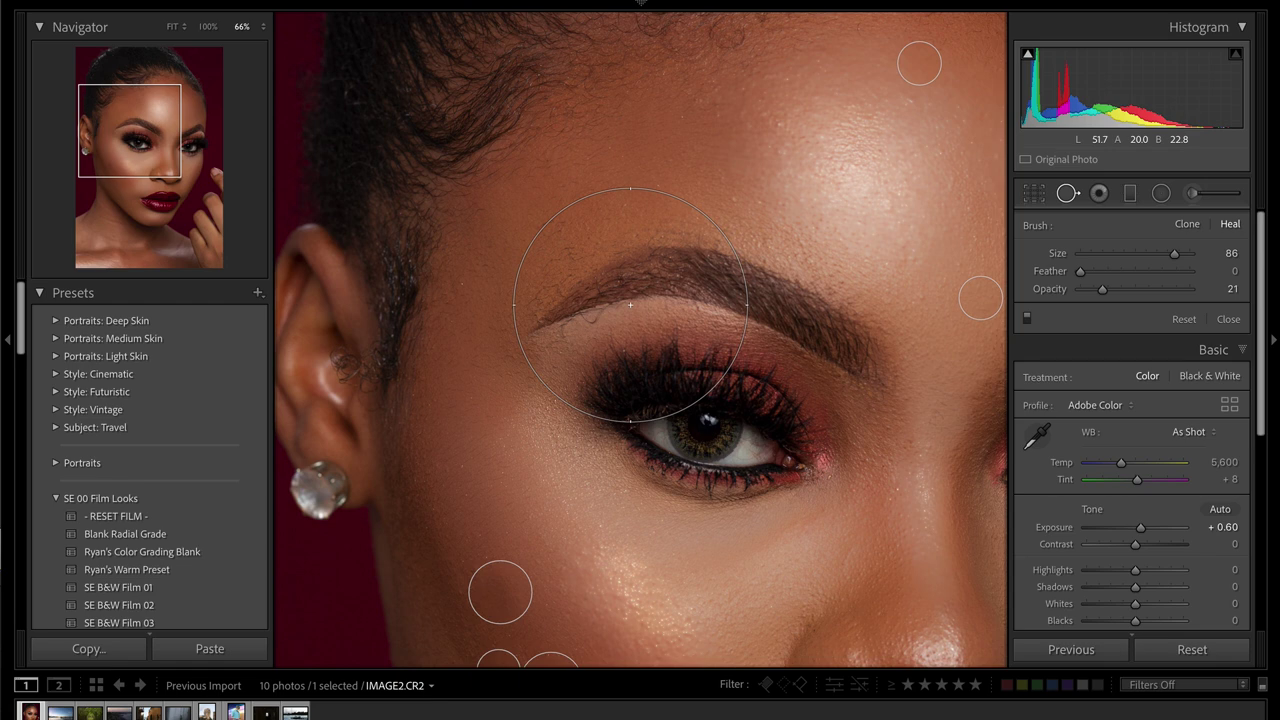
key("shift+bracketright")
scroll(630, 305, "down", 8)
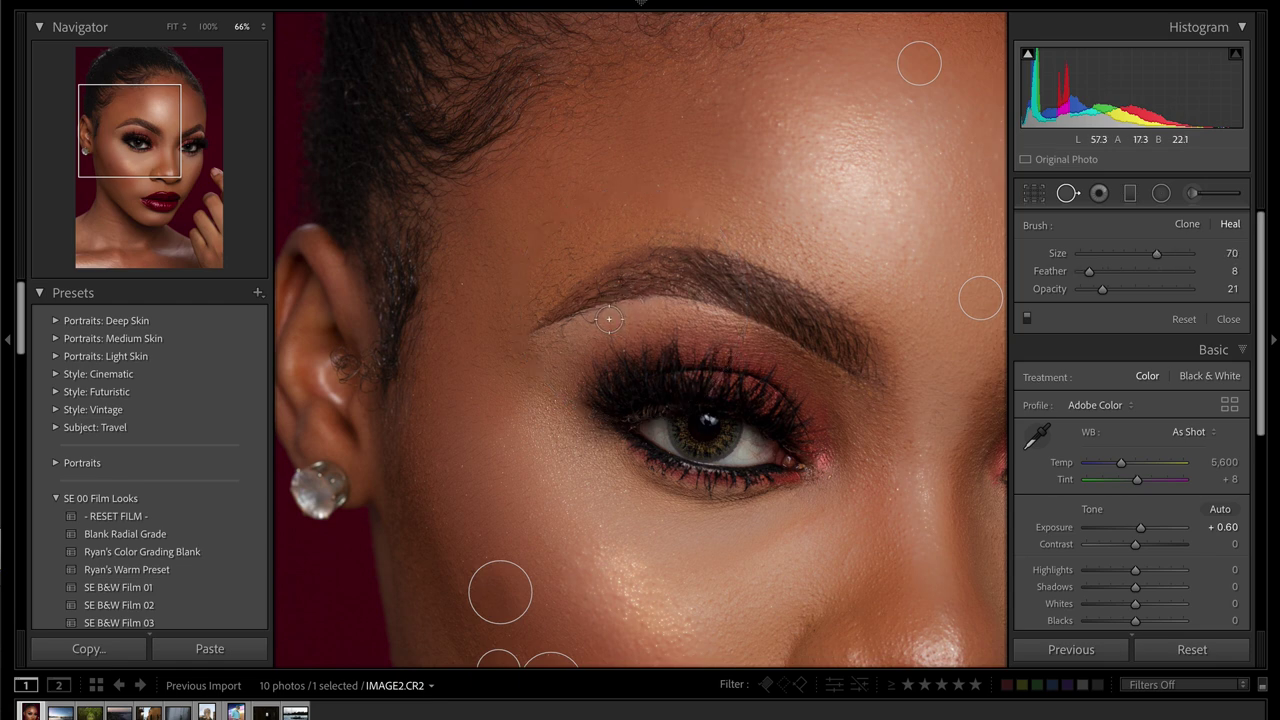
- Heal the stray hairs below the brow's outer end using forehead skin as the source, and set the spot's Opacity to 84
left_click_drag(608, 320, 529, 351)
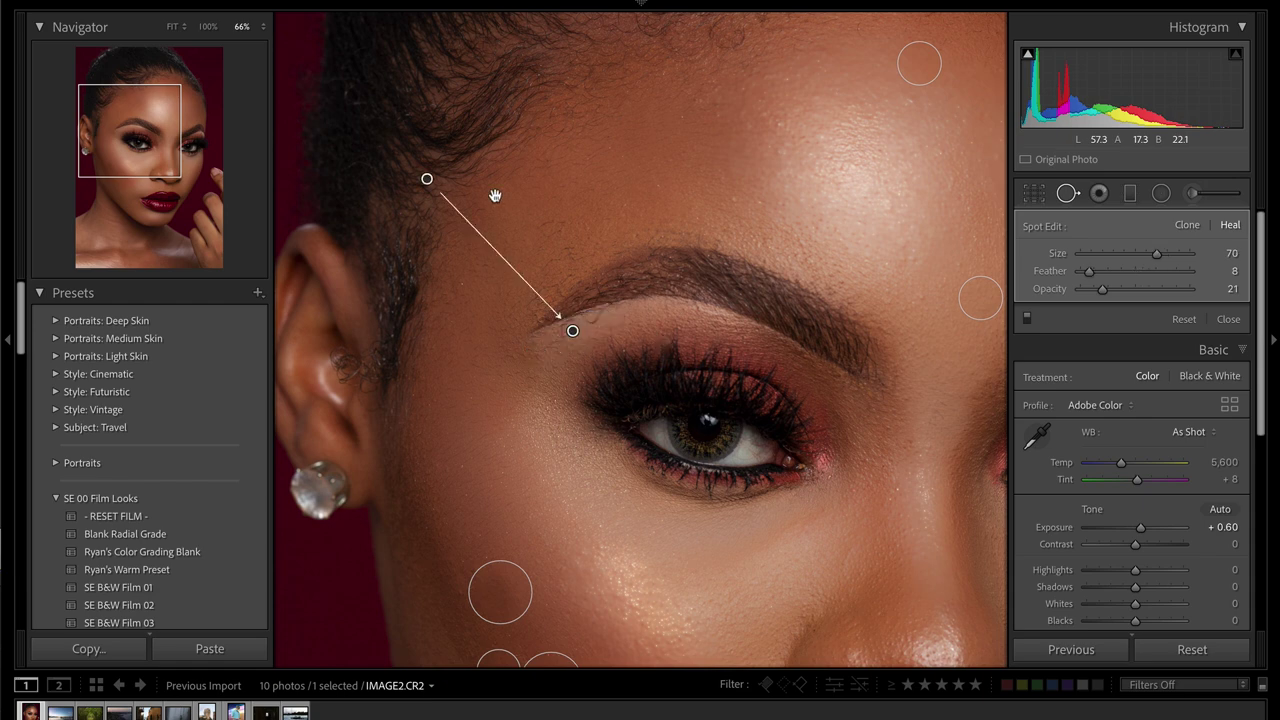
mouse_move(427, 179)
left_mouse_down()
mouse_move(603, 200)
mouse_move(718, 157)
mouse_move(717, 171)
left_mouse_up()
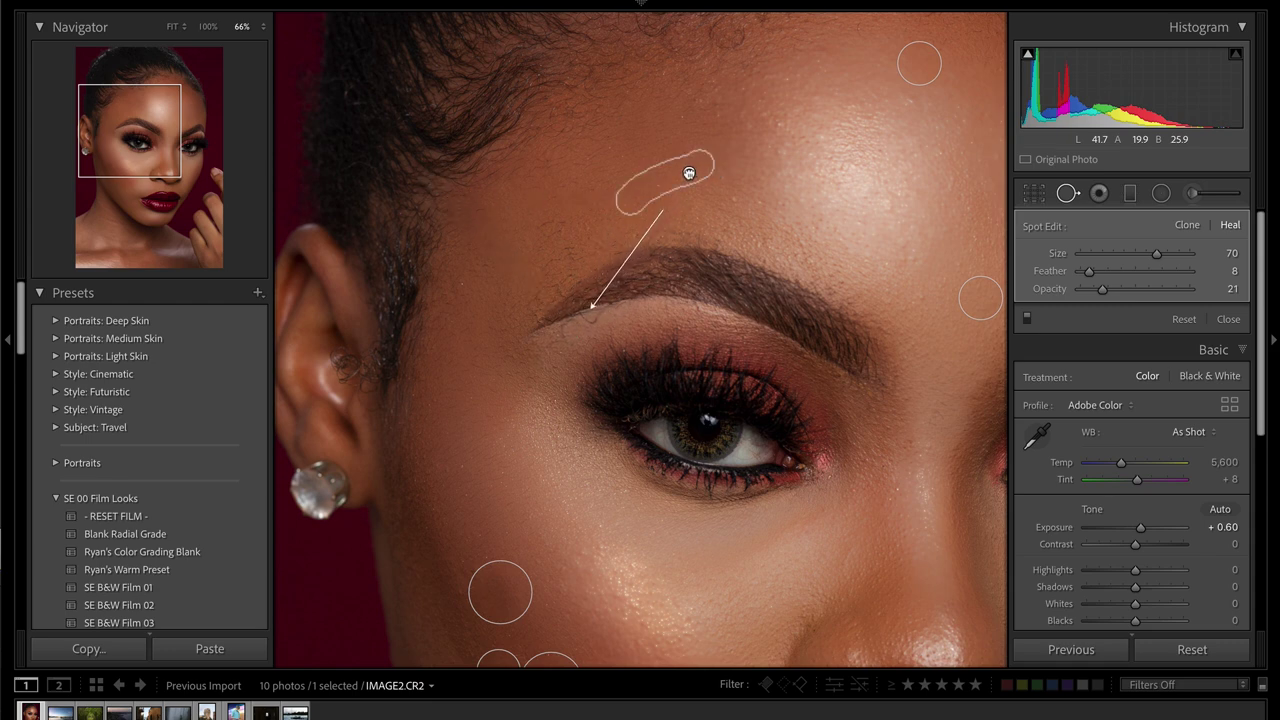
left_click(1148, 290)
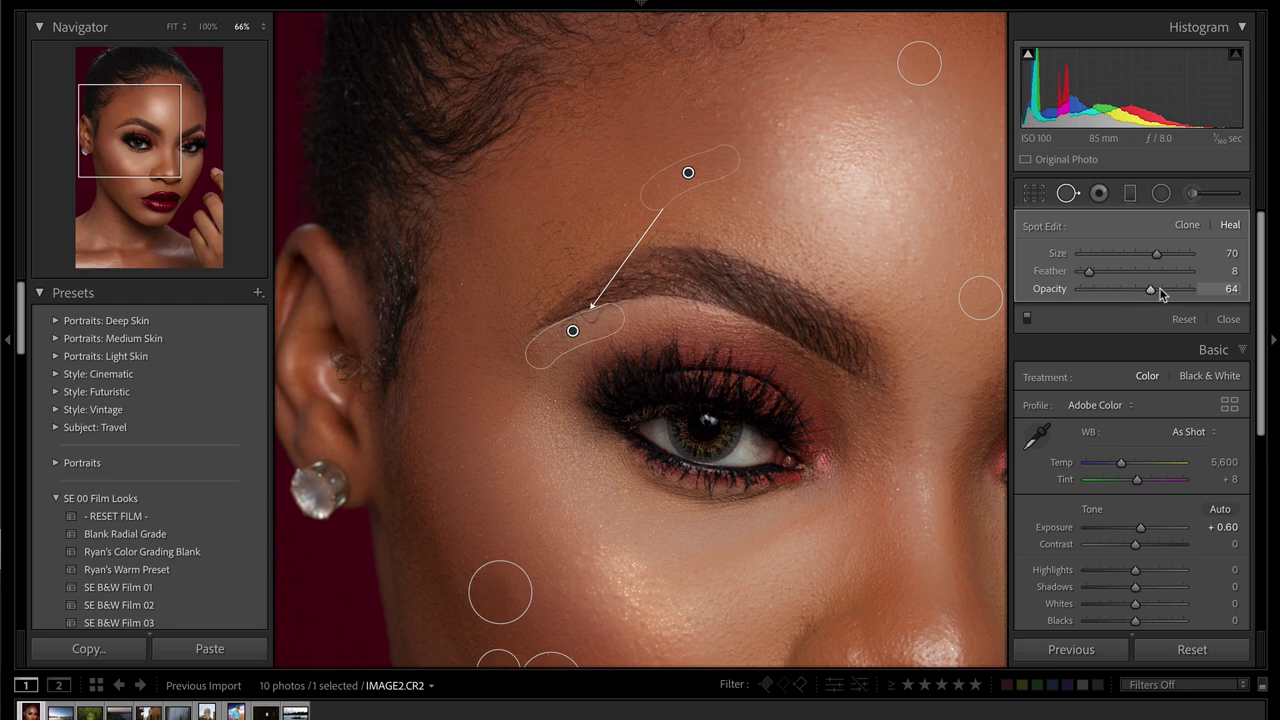
left_click_drag(1155, 290, 1163, 294)
key("Delete")
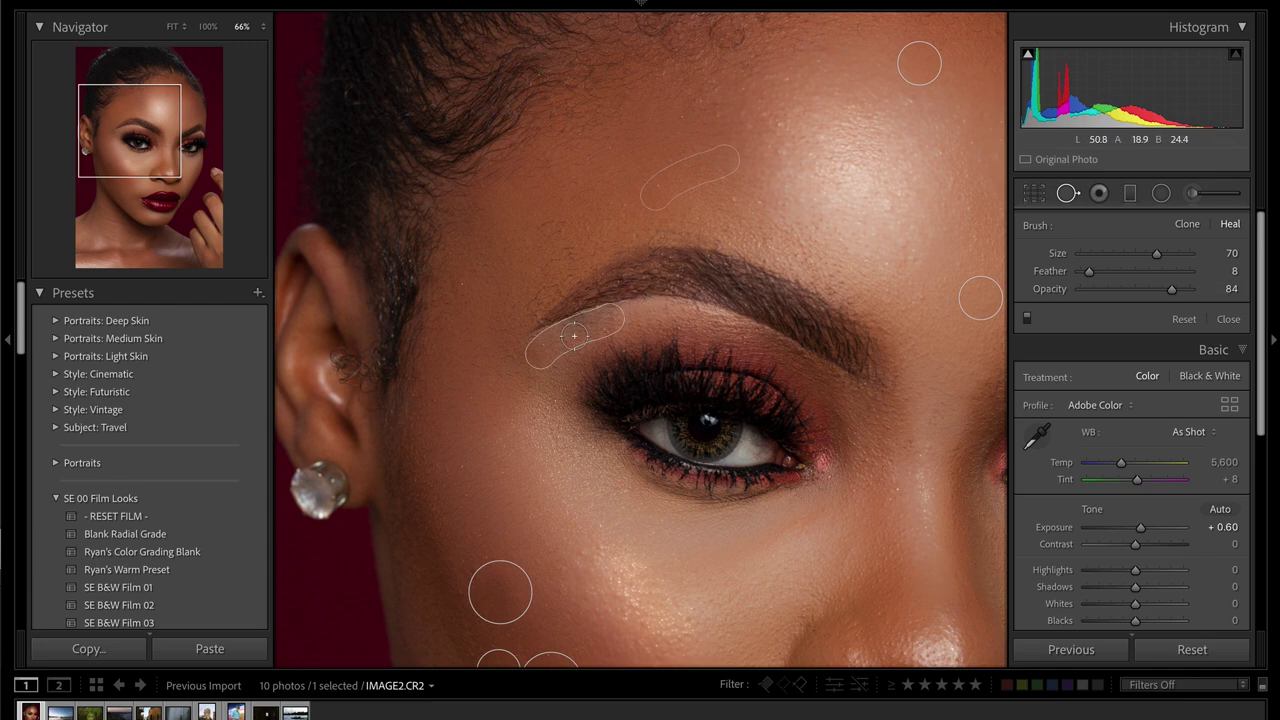
key("ctrl+z")
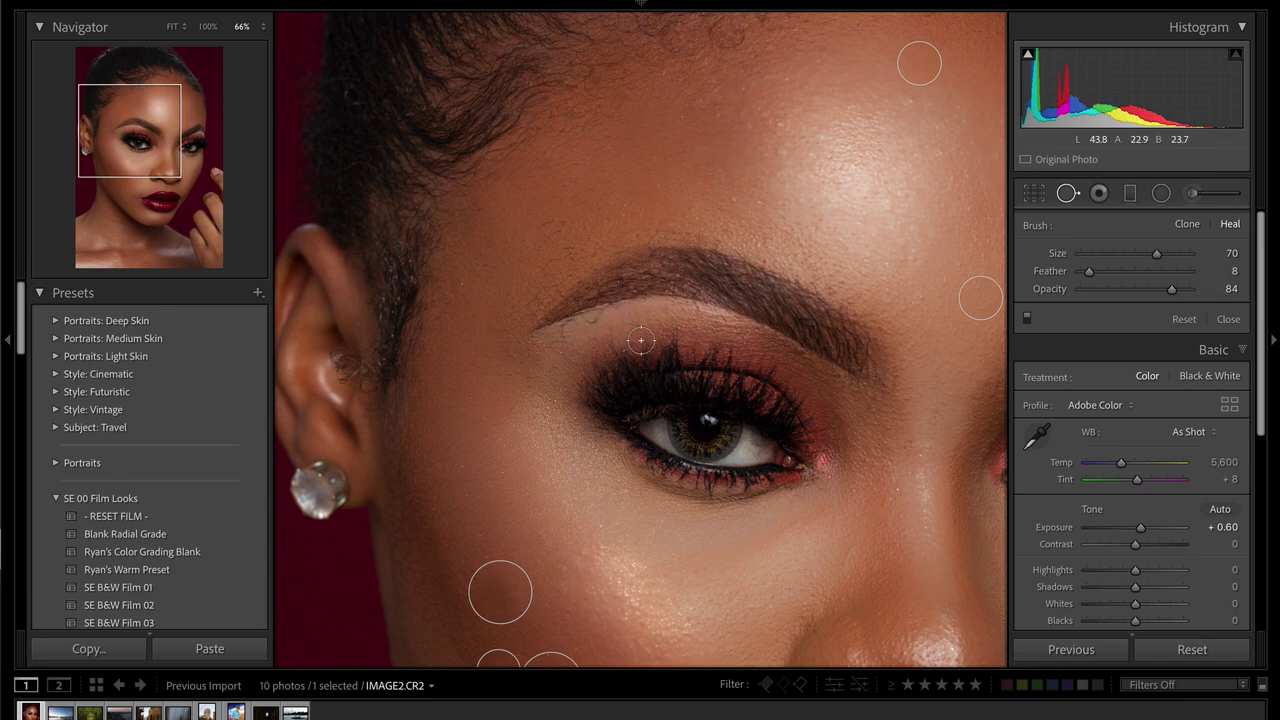
key("ctrl+z")
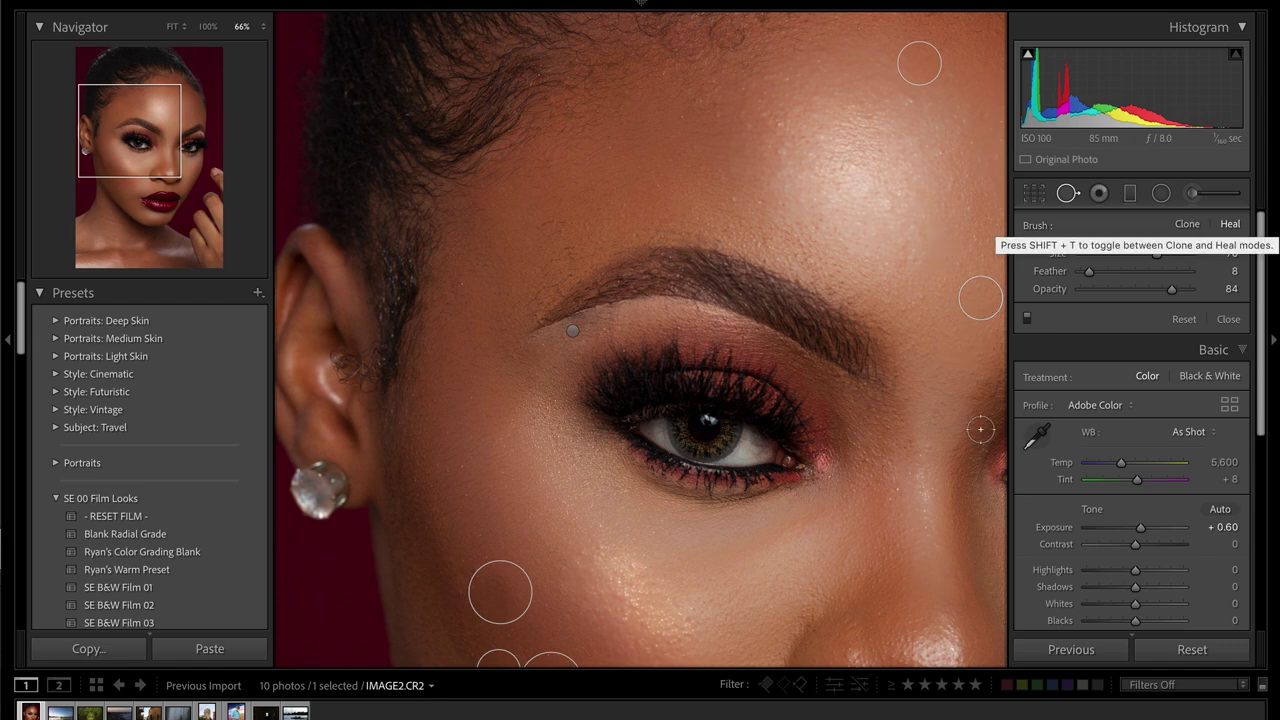
- Heal the stray hairs around the outer end and upper edge of the brow, sampling smooth skin from across the forehead
mouse_move(548, 225)
left_mouse_down()
mouse_move(566, 250)
mouse_move(537, 293)
mouse_move(633, 224)
mouse_move(685, 217)
mouse_move(721, 230)
left_mouse_up()
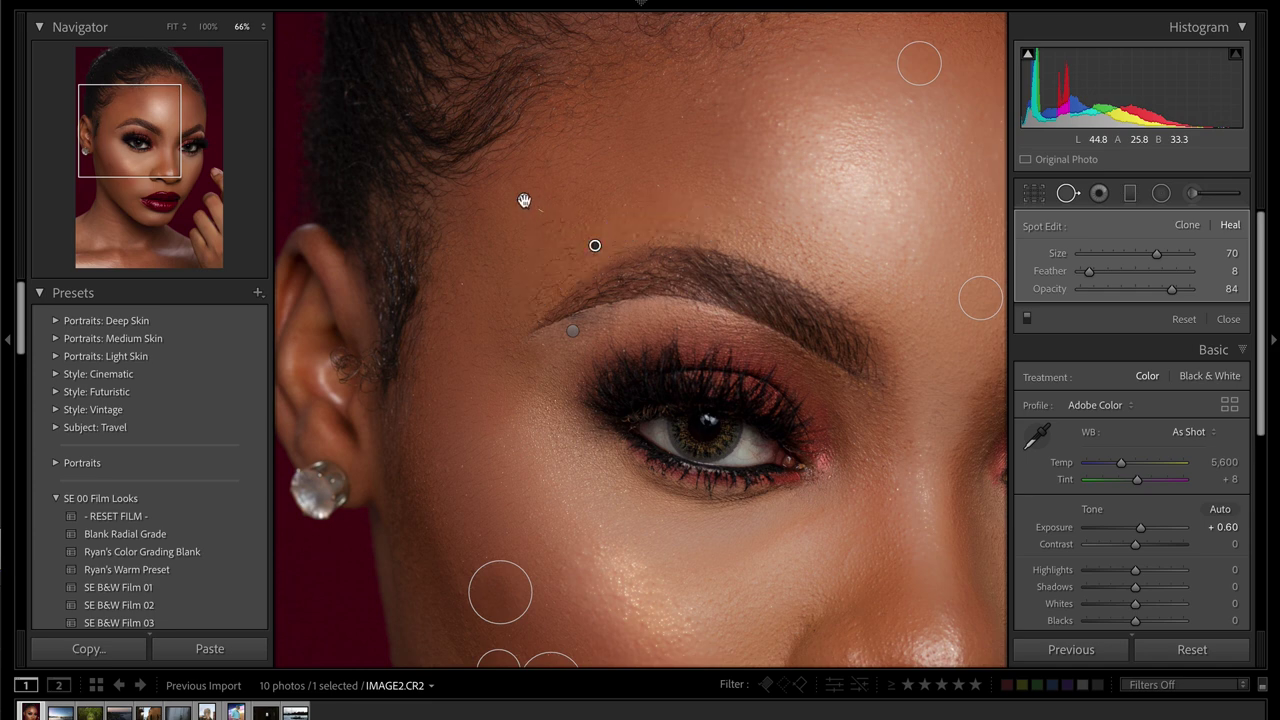
mouse_move(524, 200)
left_mouse_down()
mouse_move(782, 157)
mouse_move(814, 178)
left_mouse_up()
mouse_move(900, 141)
left_mouse_down()
mouse_move(957, 129)
mouse_move(967, 147)
left_mouse_up()
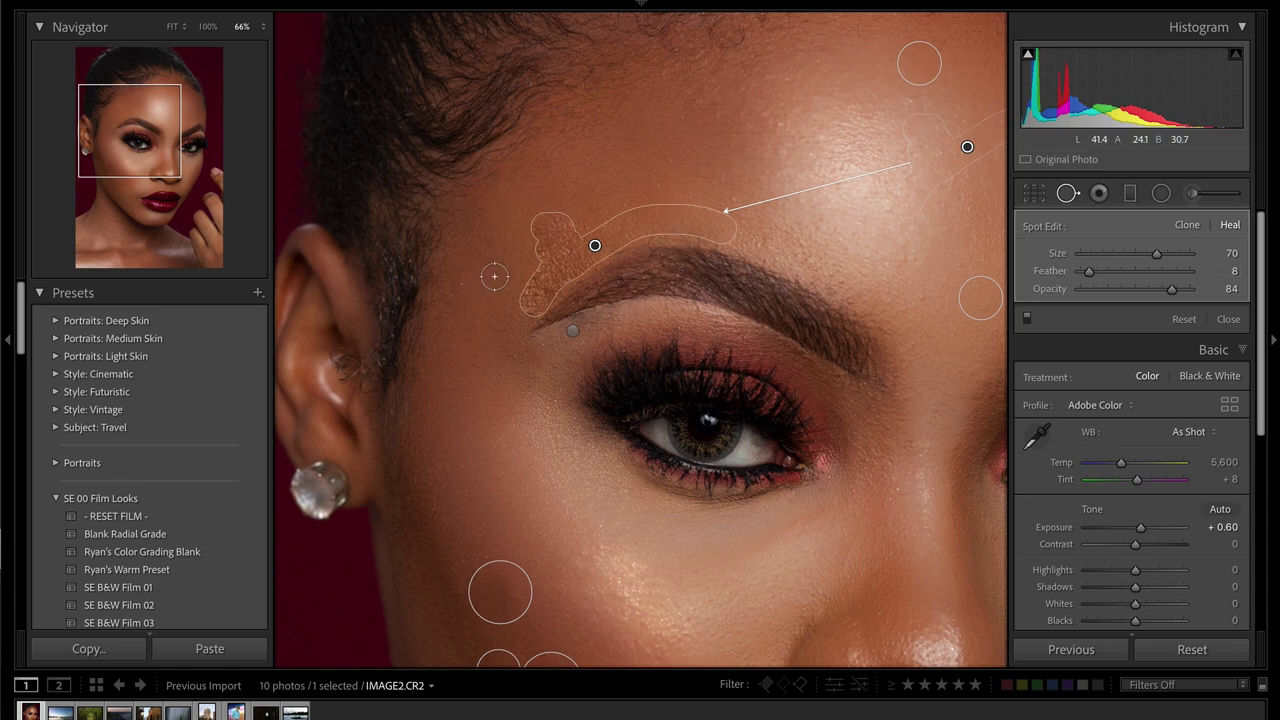
left_click(148, 137)
left_click_drag(148, 137, 146, 125)
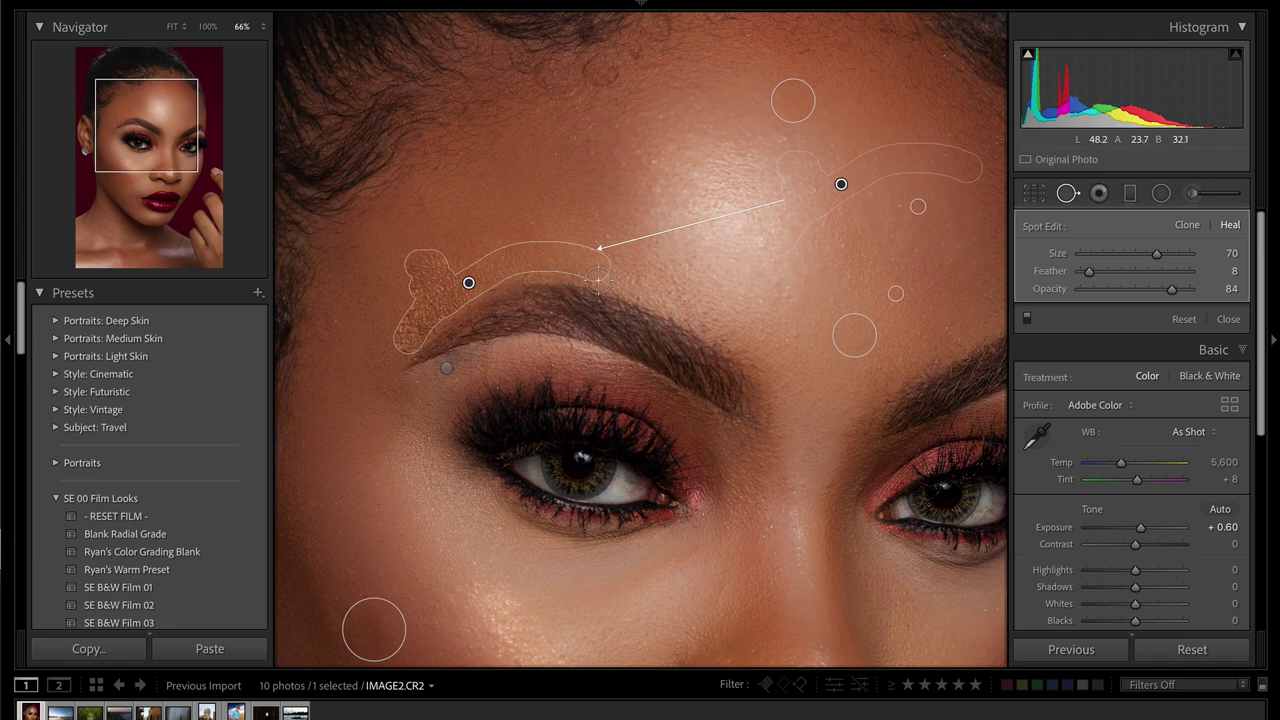
- Switch the spot above the brow to Clone with Feather 51 and Opacity 47, and move its source closer to the other brow
left_click(1187, 225)
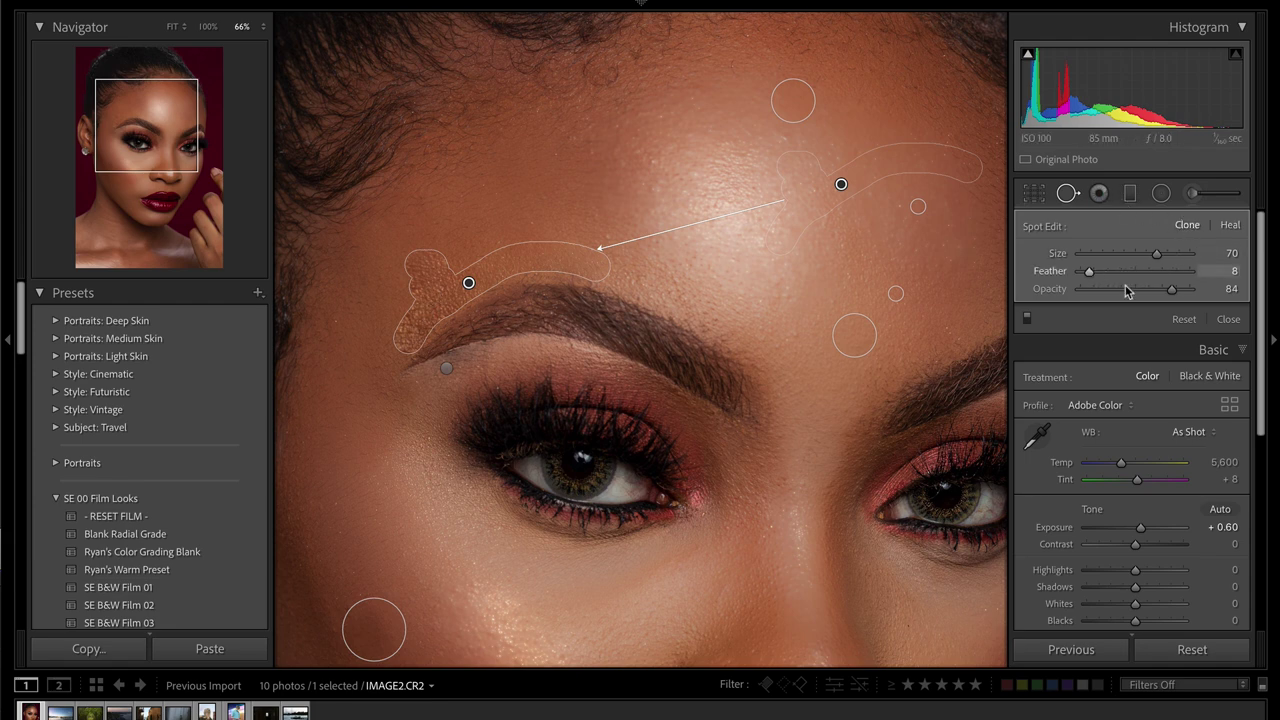
type("51")
key("Tab")
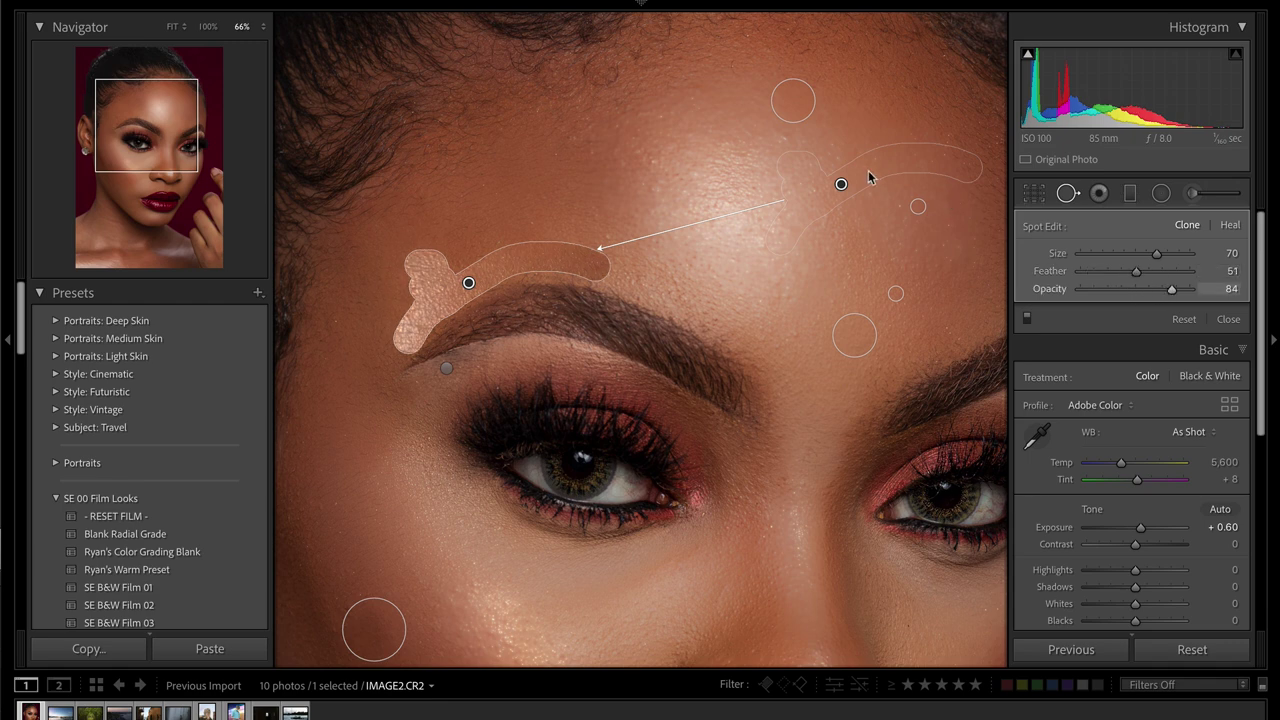
key("Return")
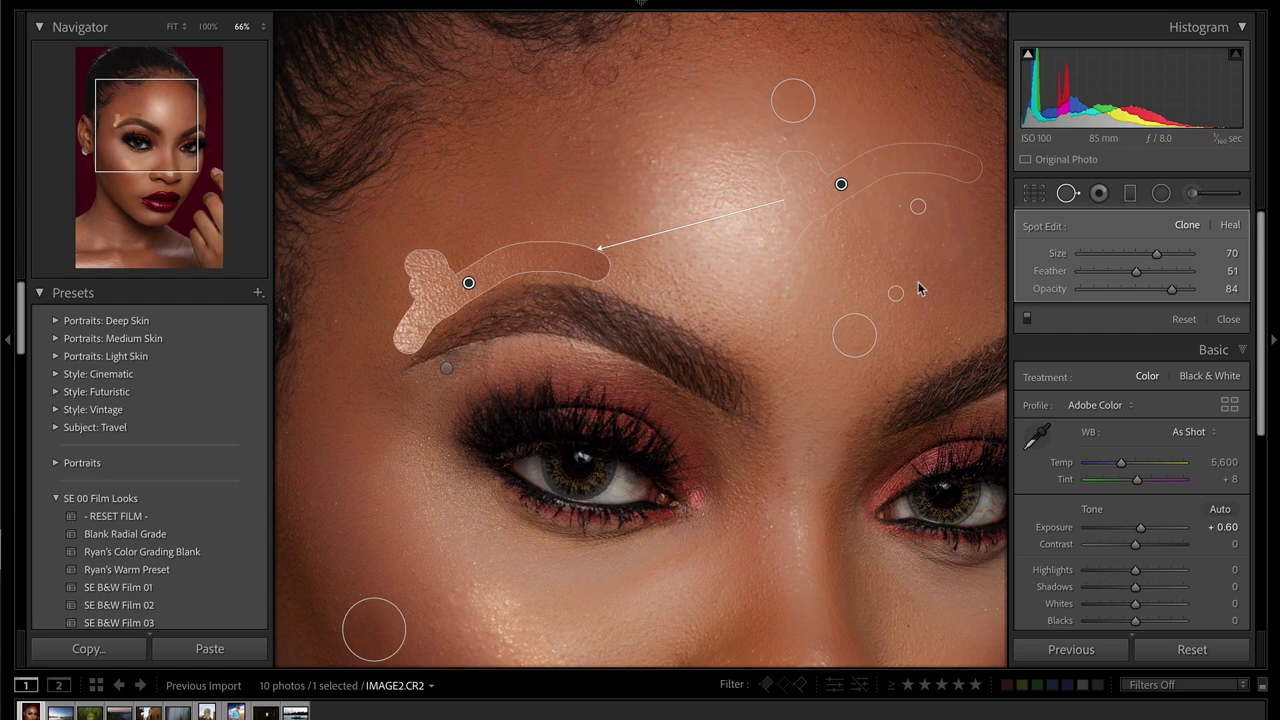
left_click(895, 293)
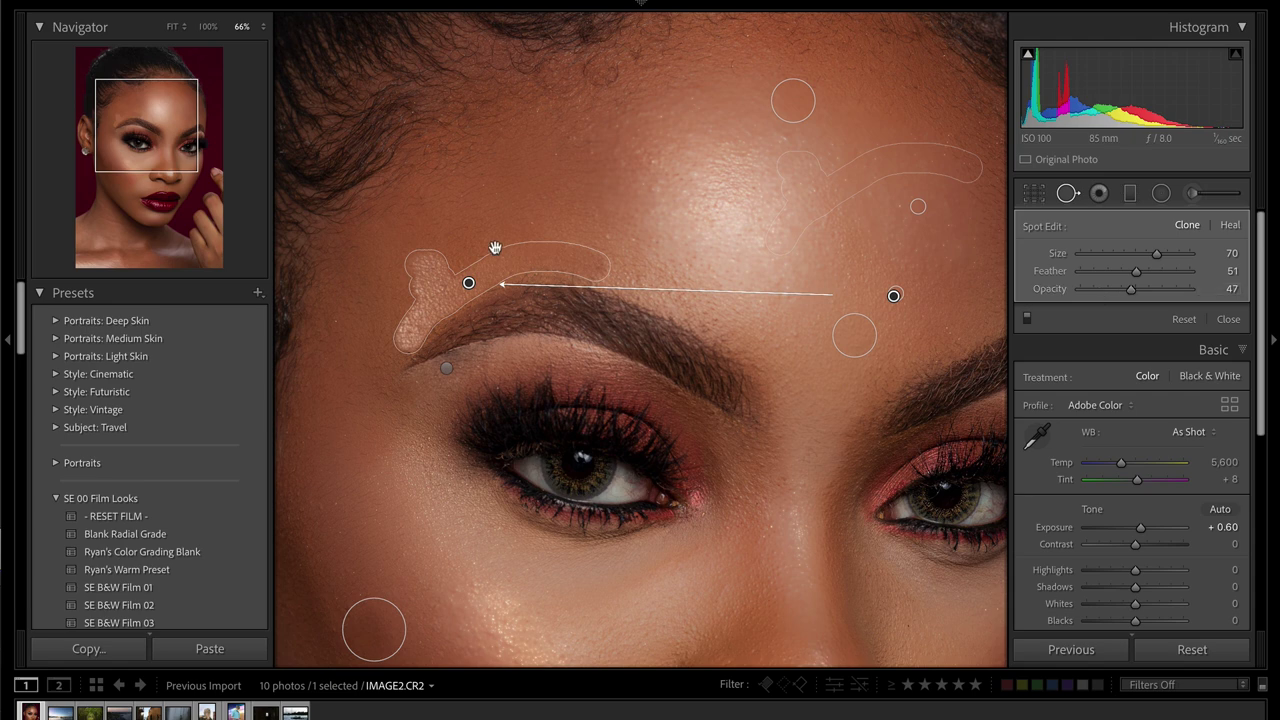
key("Delete")
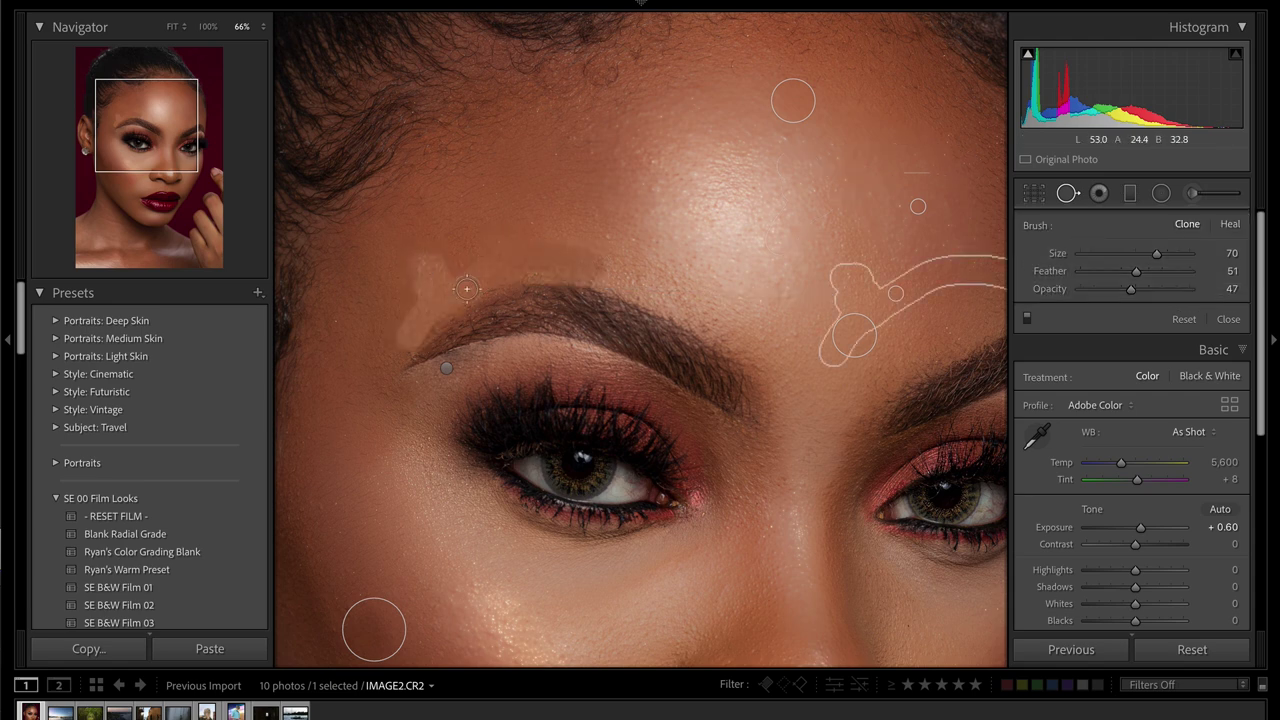
- Clone over the stray hairs at the inner edge of the ear with a spot of Size 76
left_click_drag(146, 125, 106, 138)
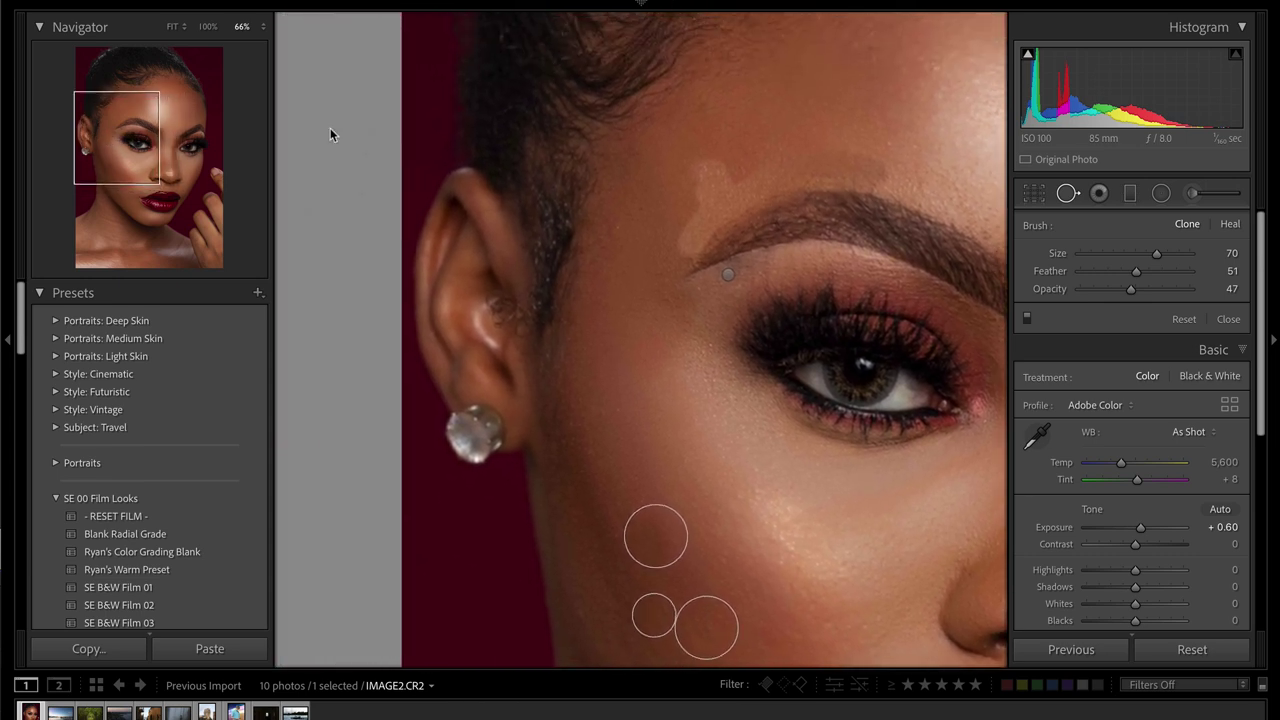
scroll(506, 320, "up", 7)
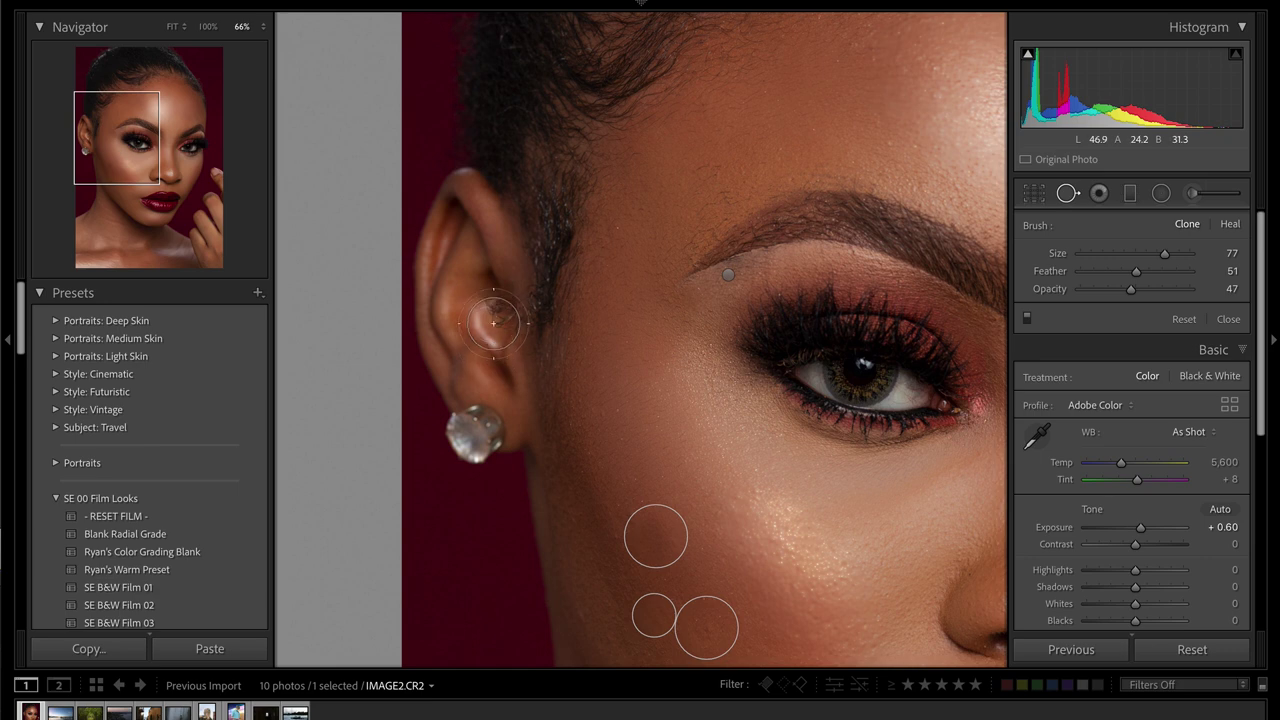
scroll(497, 318, "down", 1)
scroll(496, 315, "down", 3)
mouse_move(497, 308)
left_mouse_down()
mouse_move(506, 339)
mouse_move(501, 296)
left_mouse_up()
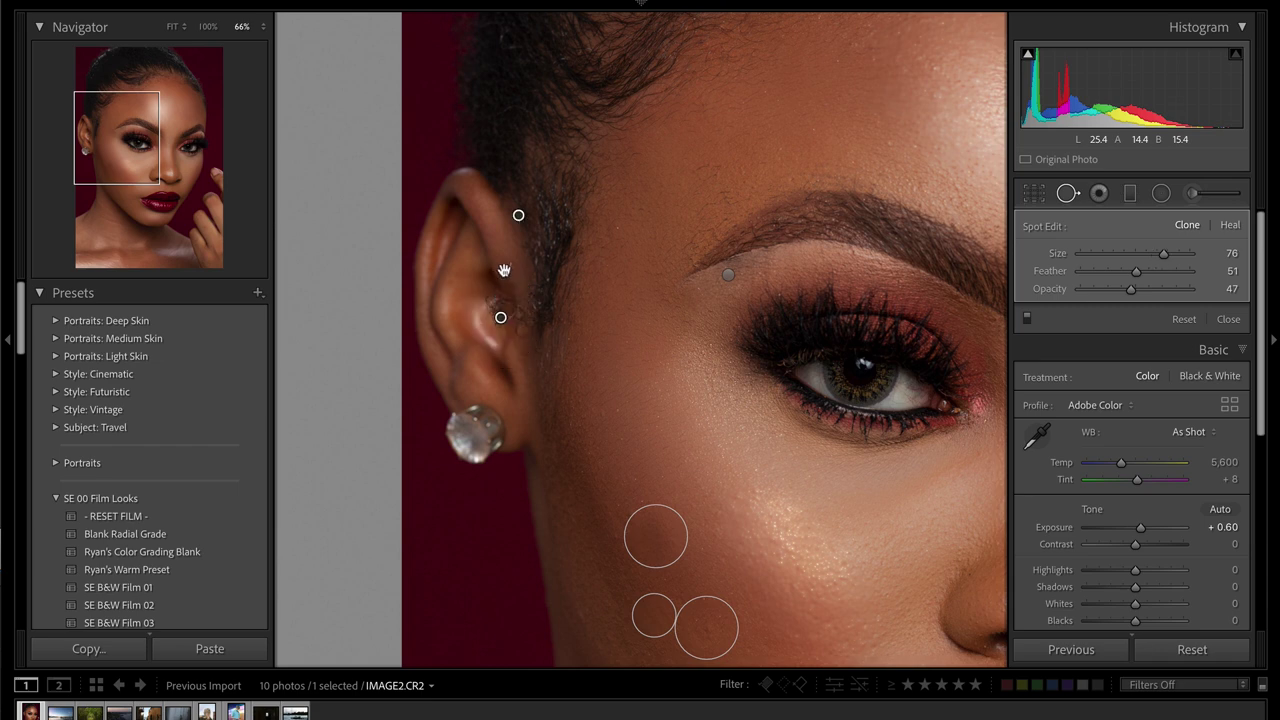
- Move the ear spot's source to smooth cheek skin, set its Feather to 66 and close Spot Removal
left_click_drag(575, 215, 636, 442)
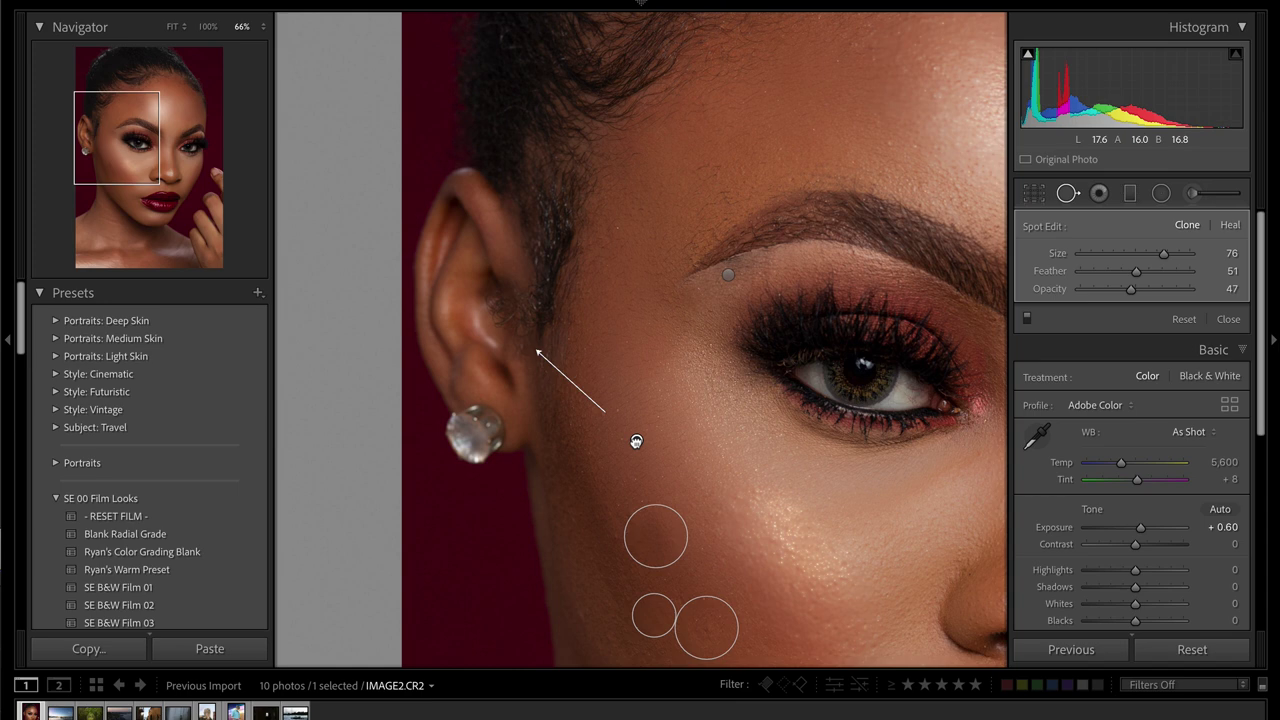
key("slash")
key("slash")
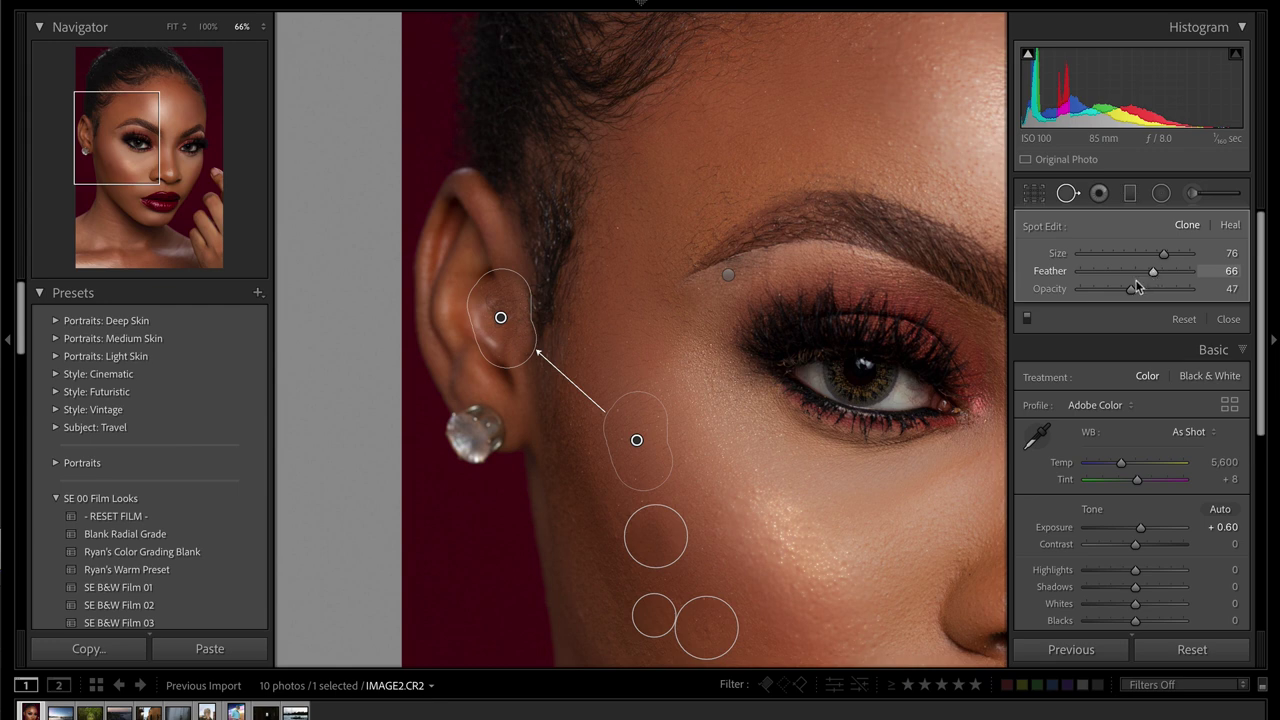
key("q")
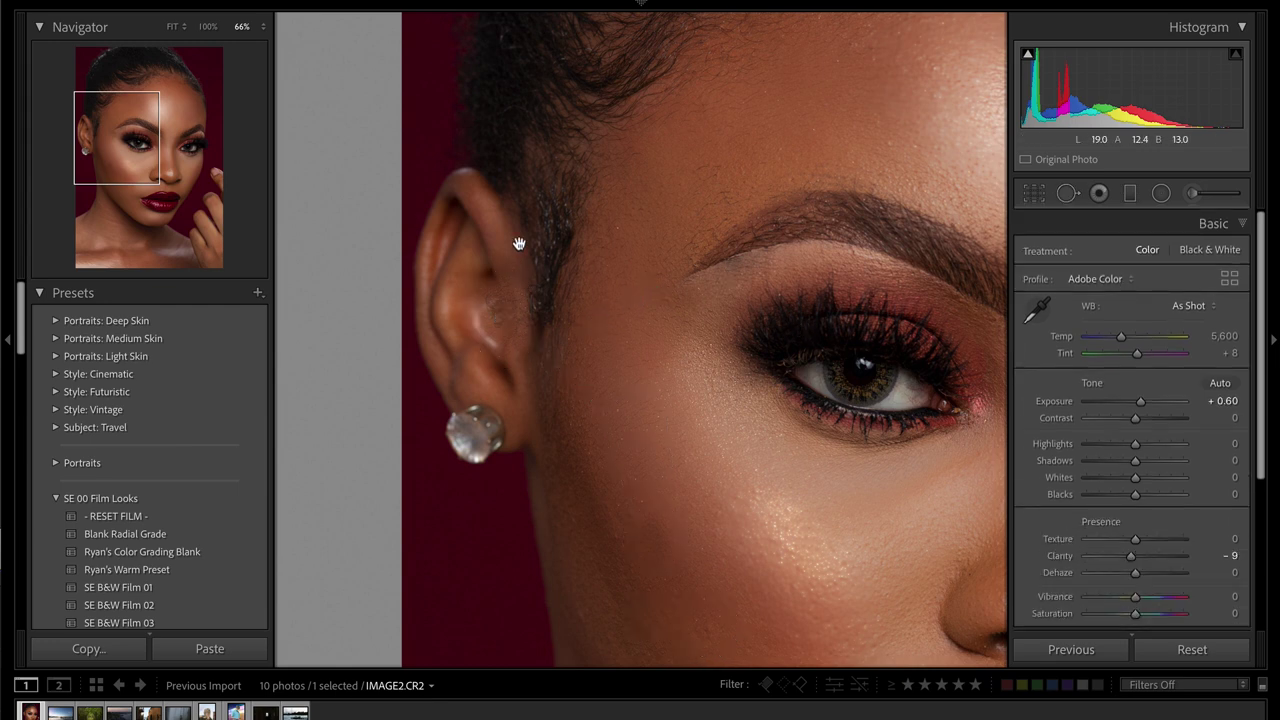
- Compare the close-up ear and brow retouching with the original photo, and return to the full-photo view
key("backslash")
key("backslash")
key("backslash")
key("backslash")
left_click(662, 312)
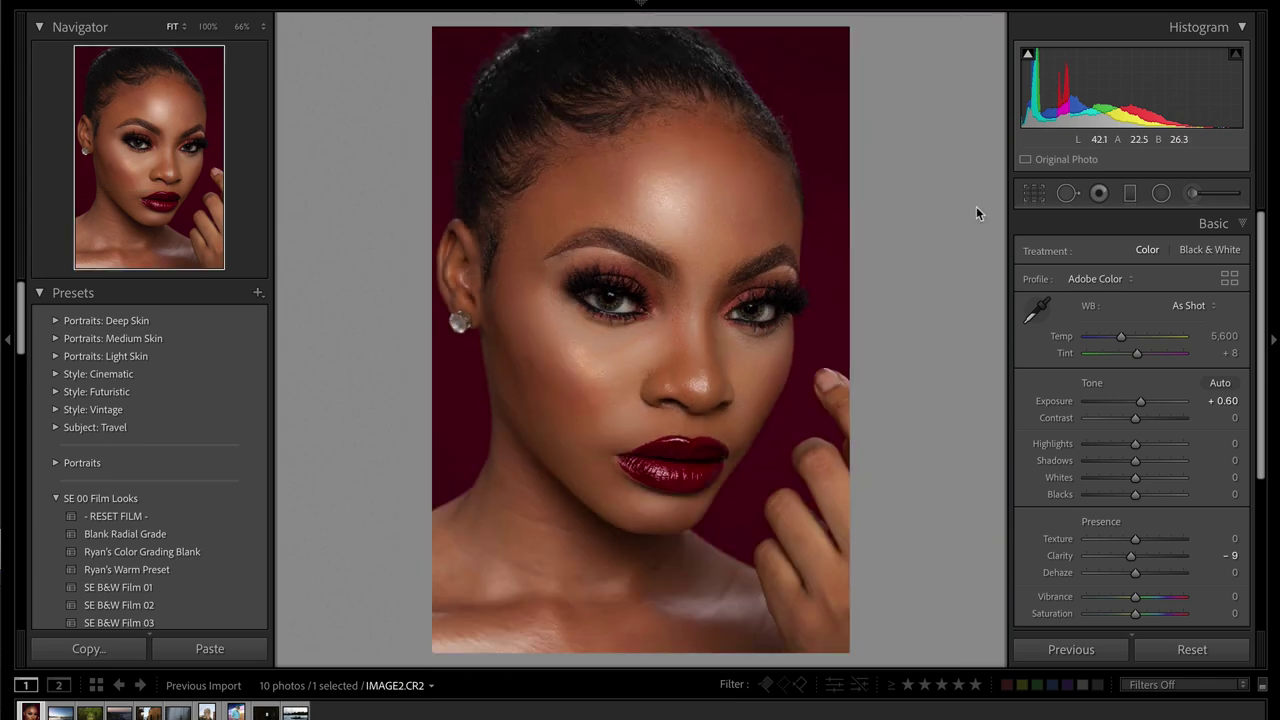
- Paint a new Adjustment Brush mask over the shiny skin areas of the forehead, cheek and nose
left_click(1192, 194)
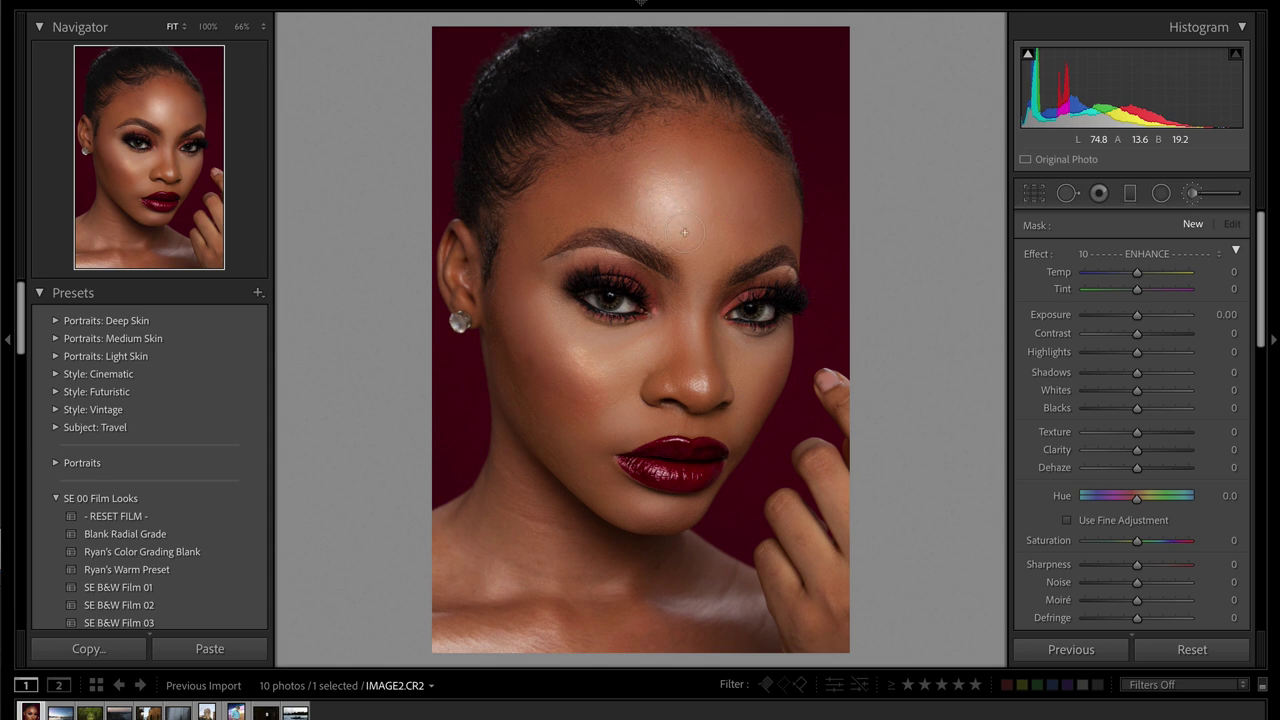
left_click(690, 189)
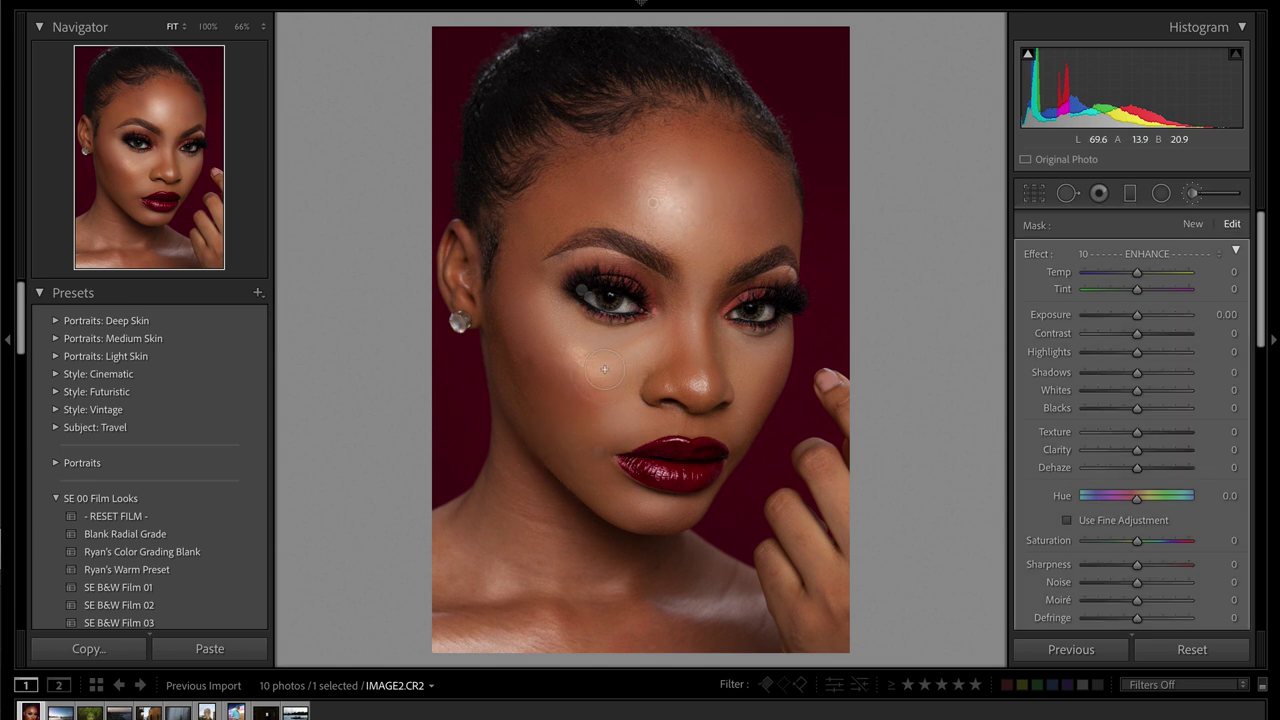
left_click_drag(710, 390, 697, 382)
key("alt")
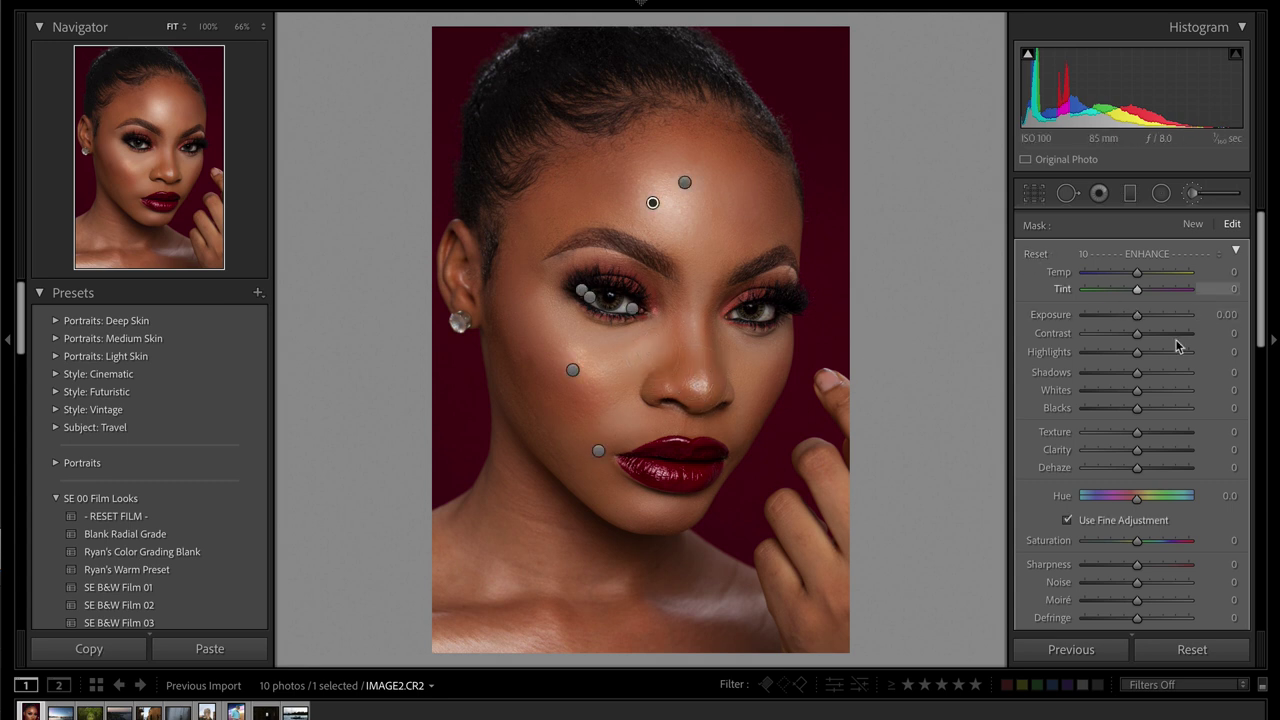
- Set the shiny-skin mask's Contrast to -33 and Highlights to -22, previewing the photo without the mask, and close the Adjustment Brush
left_click_drag(1130, 353, 1122, 354)
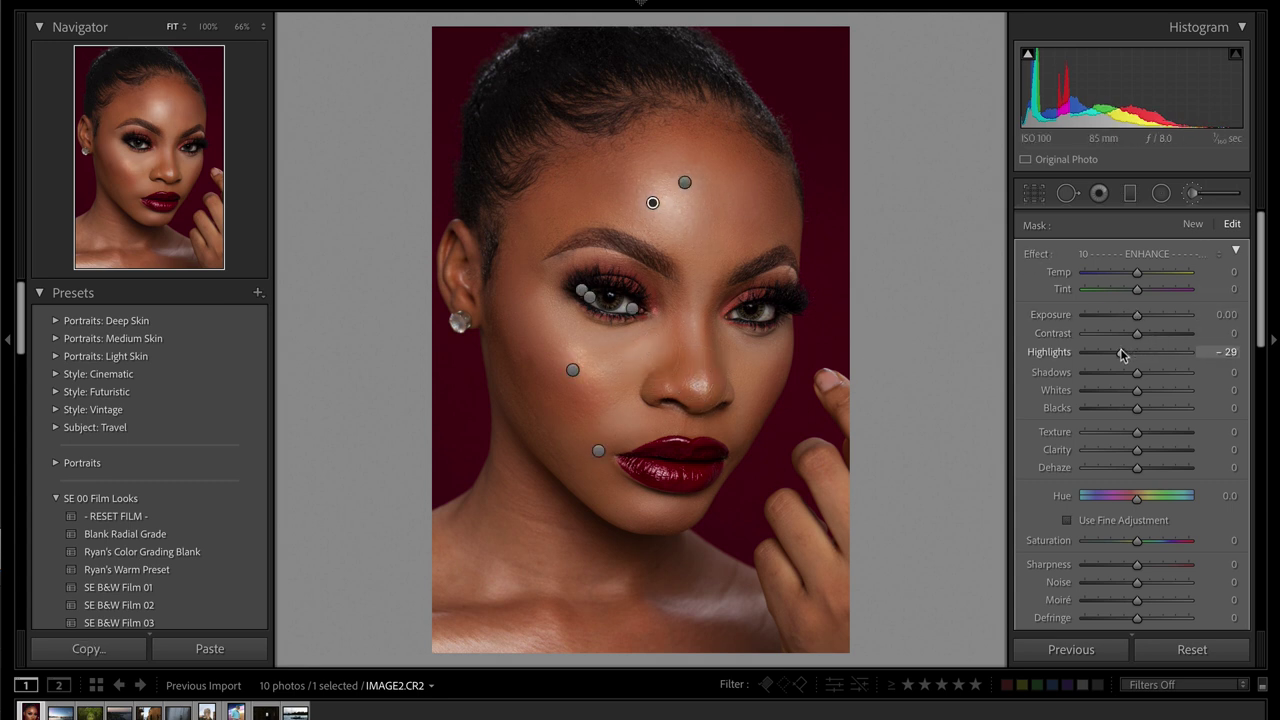
left_click(1120, 334)
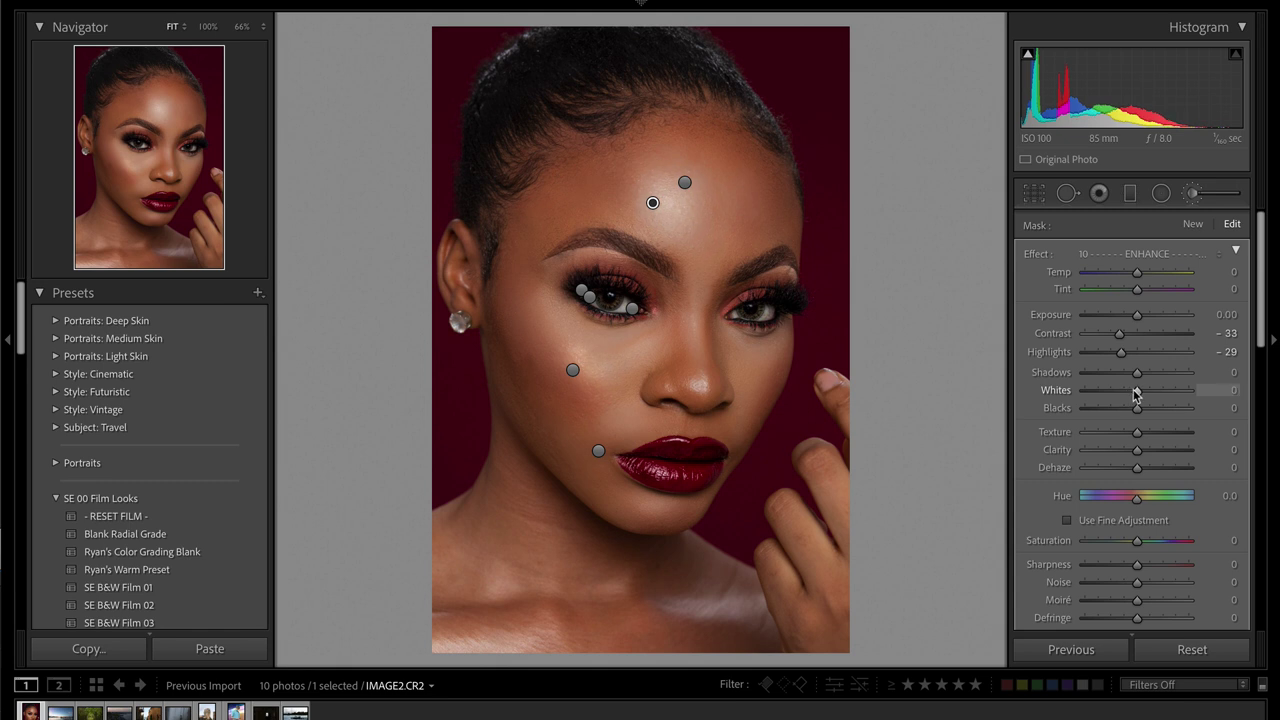
key("Delete")
key("ctrl+z")
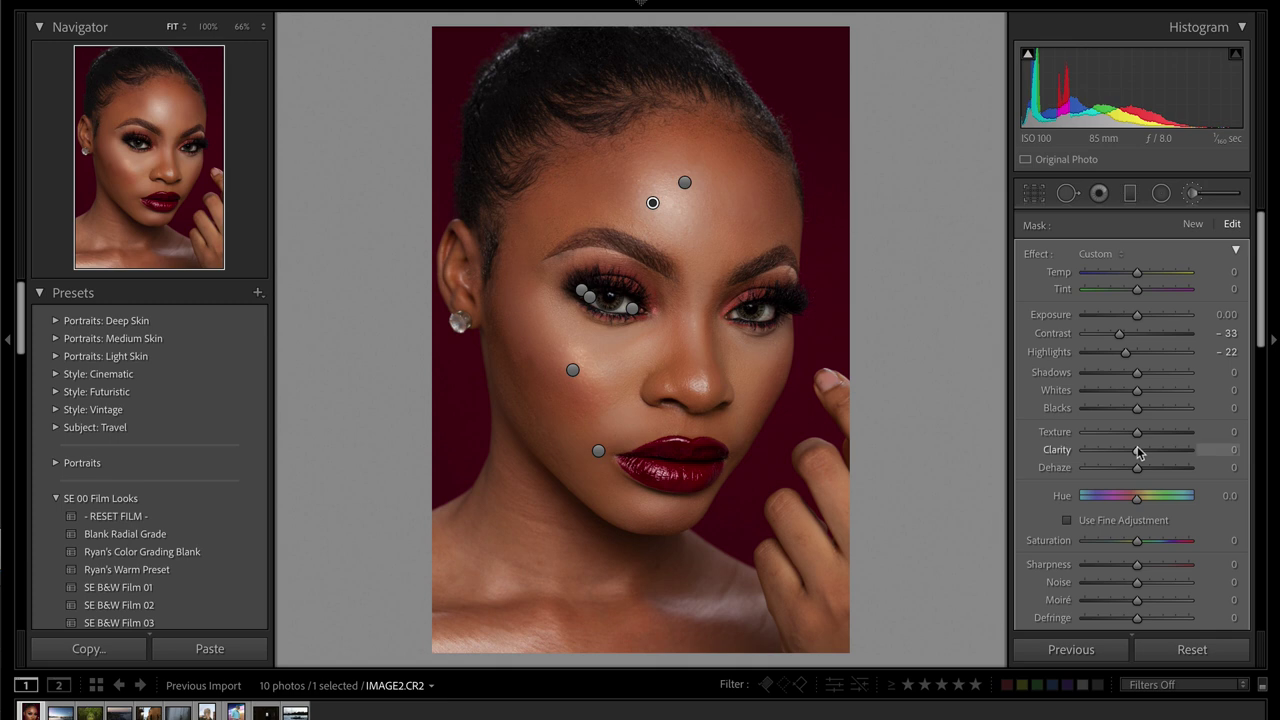
key("k")
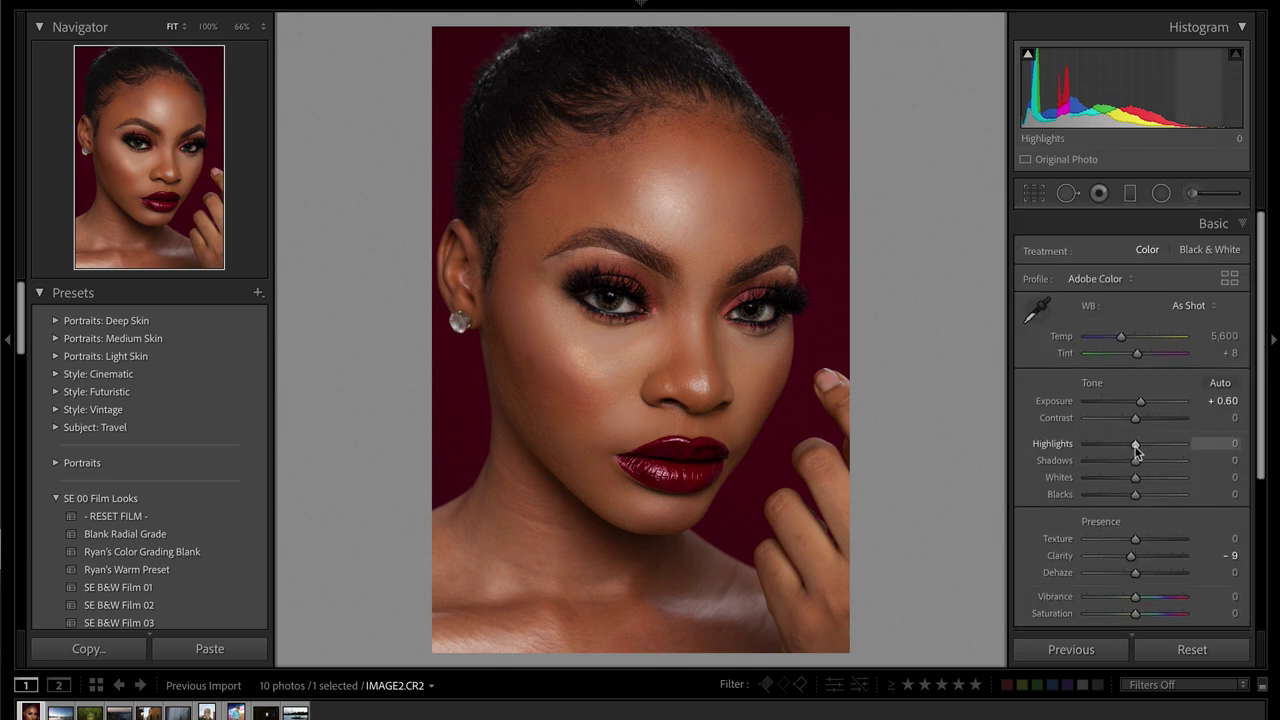
- Compare the full portrait's skin highlights with the unedited version
key("backslash")
key("backslash")
key("backslash")
key("backslash")
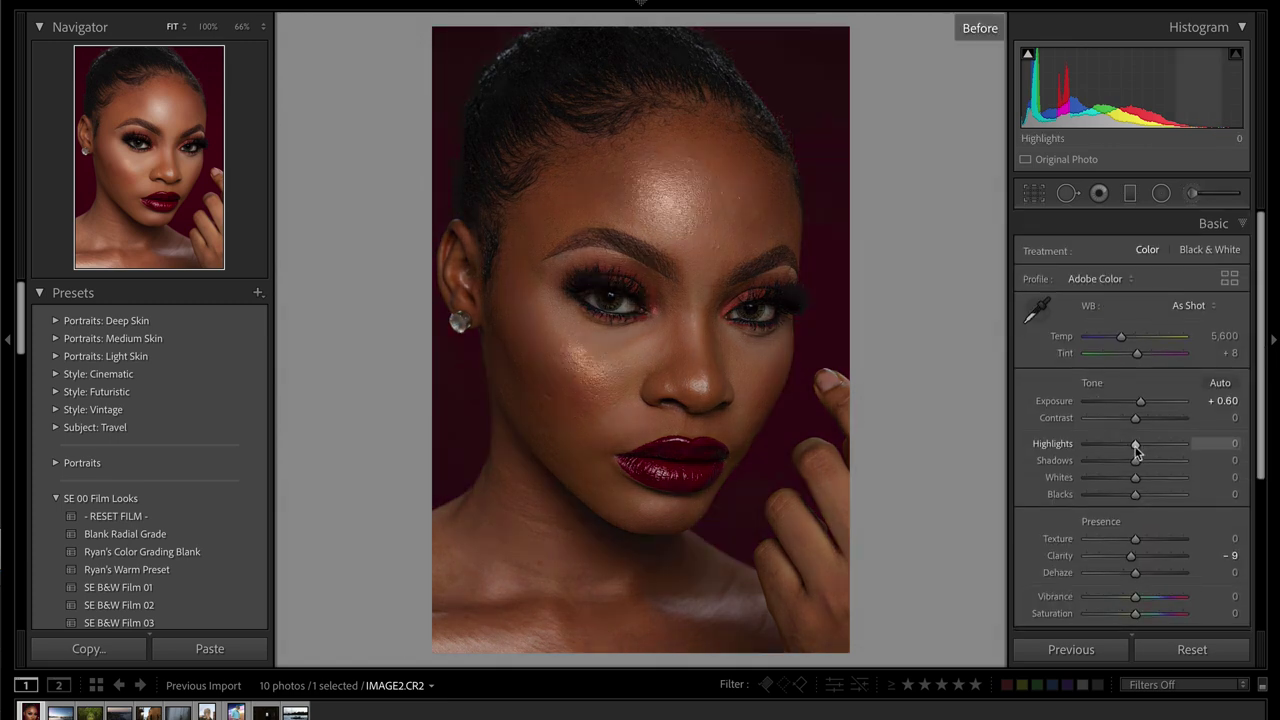
- Paint a new Adjustment Brush mask along the hairline from above the ear across to the opposite temple
left_click(1188, 195)
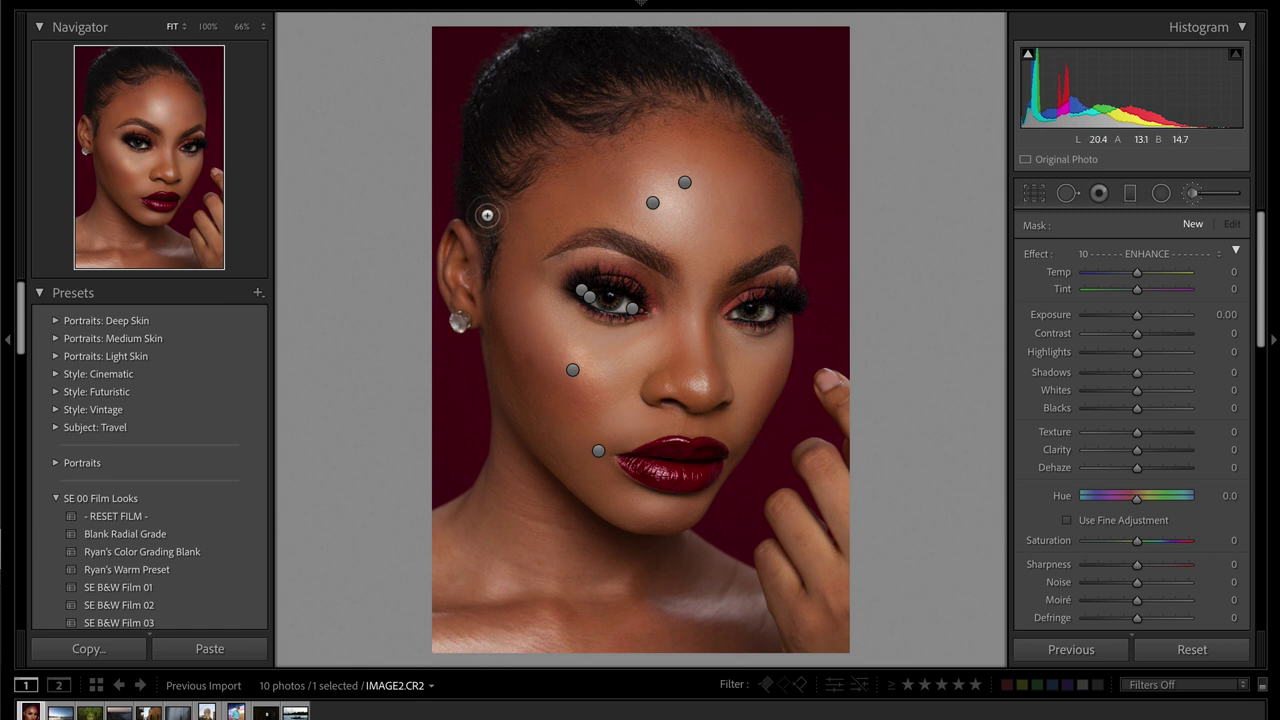
key("h")
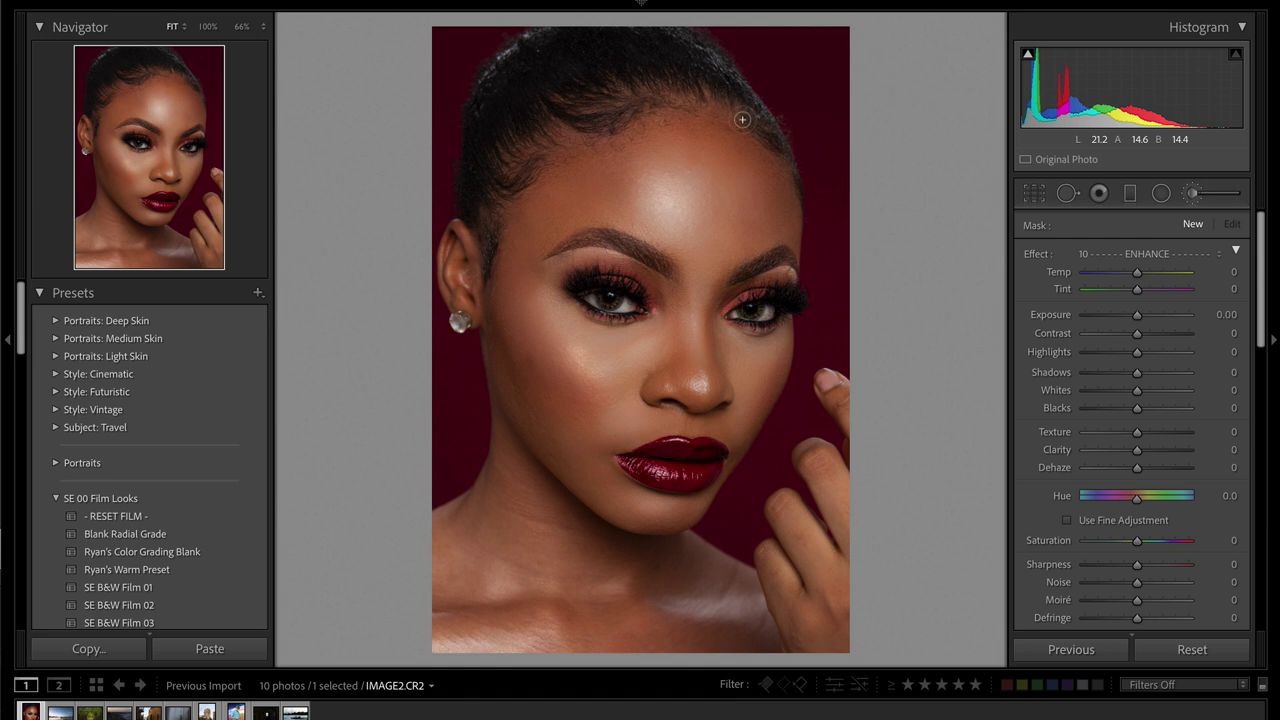
left_click_drag(742, 120, 775, 138)
key("alt")
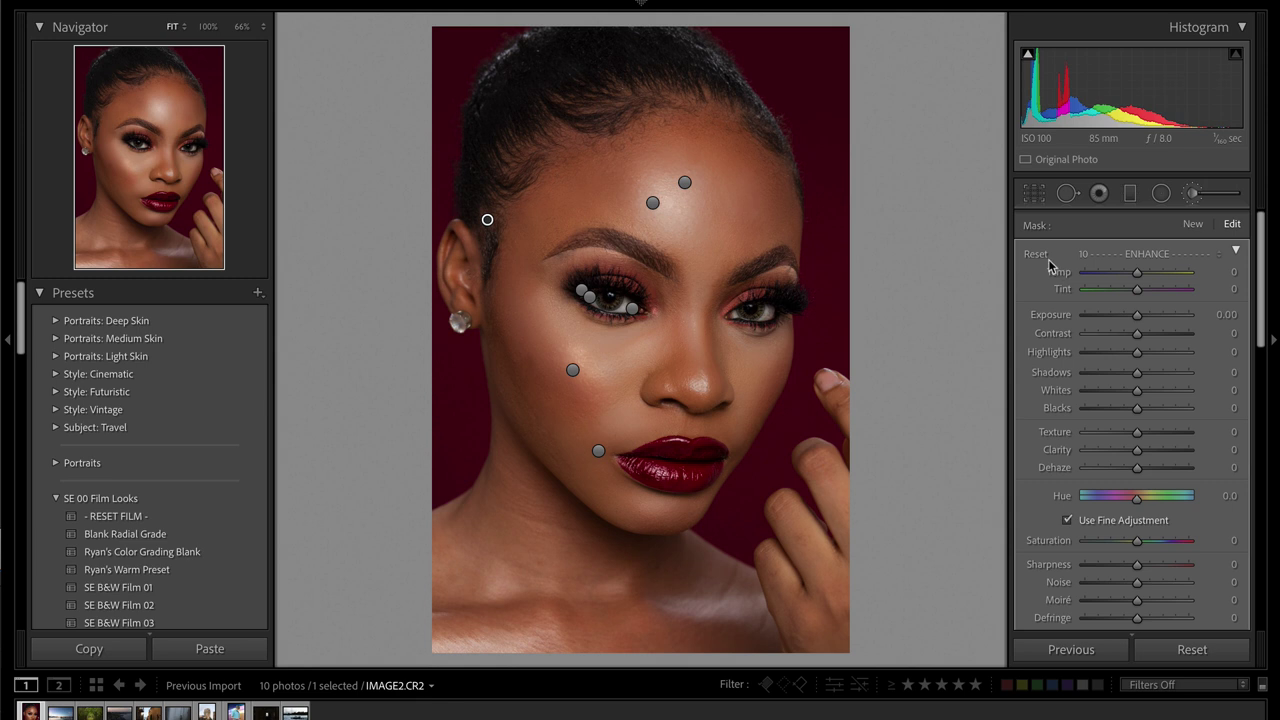
- Check the hairline mask's coverage with its overlay, and set its Contrast to 60 and Shadows to -27
key("o")
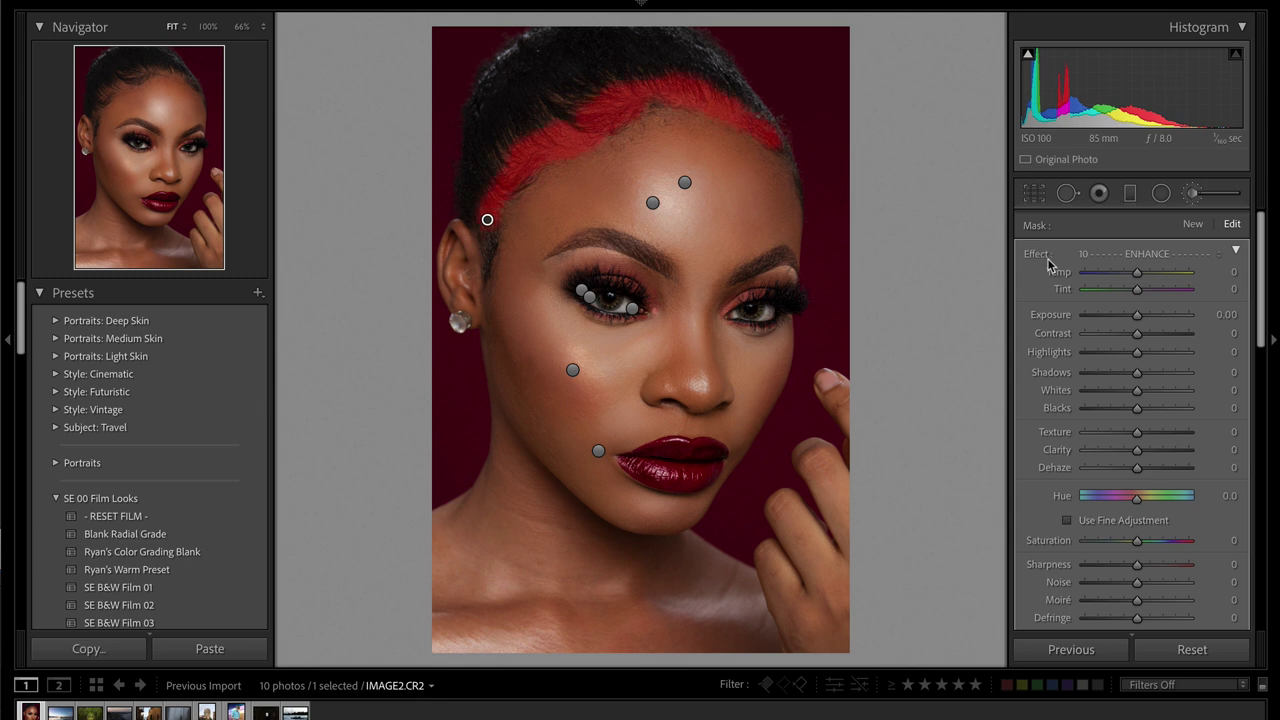
key("o")
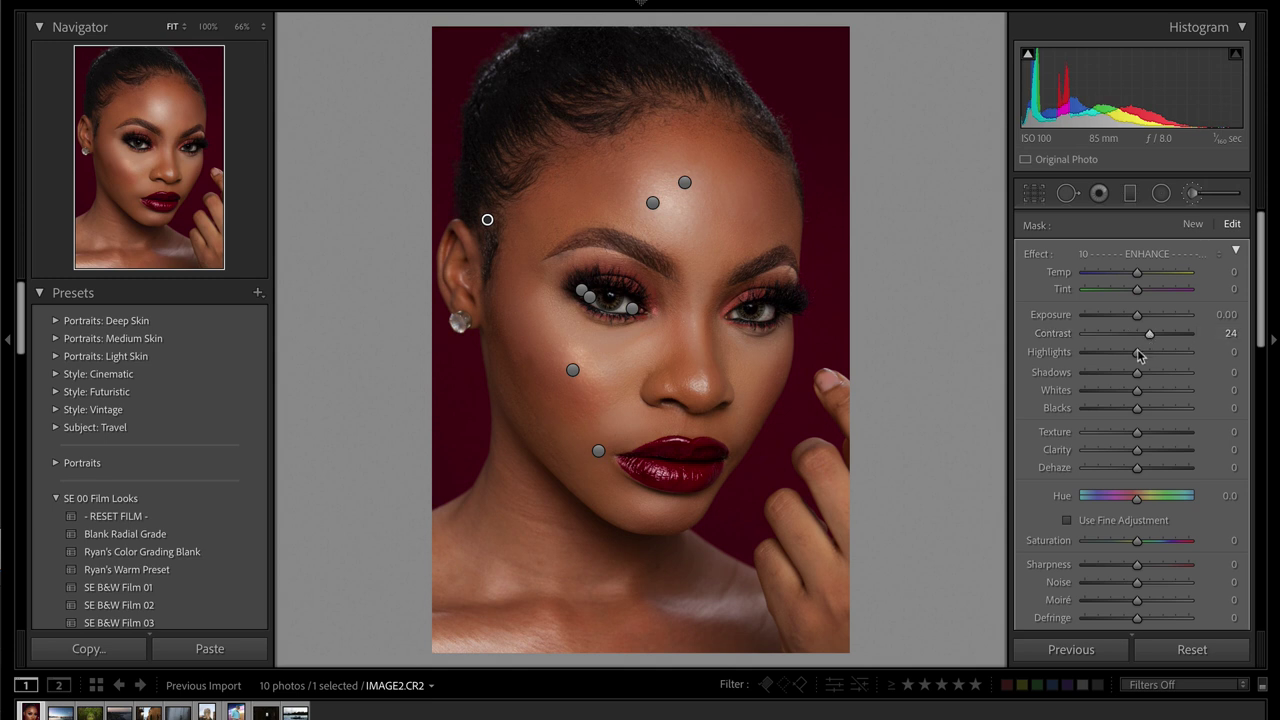
left_click_drag(1135, 372, 1123, 374)
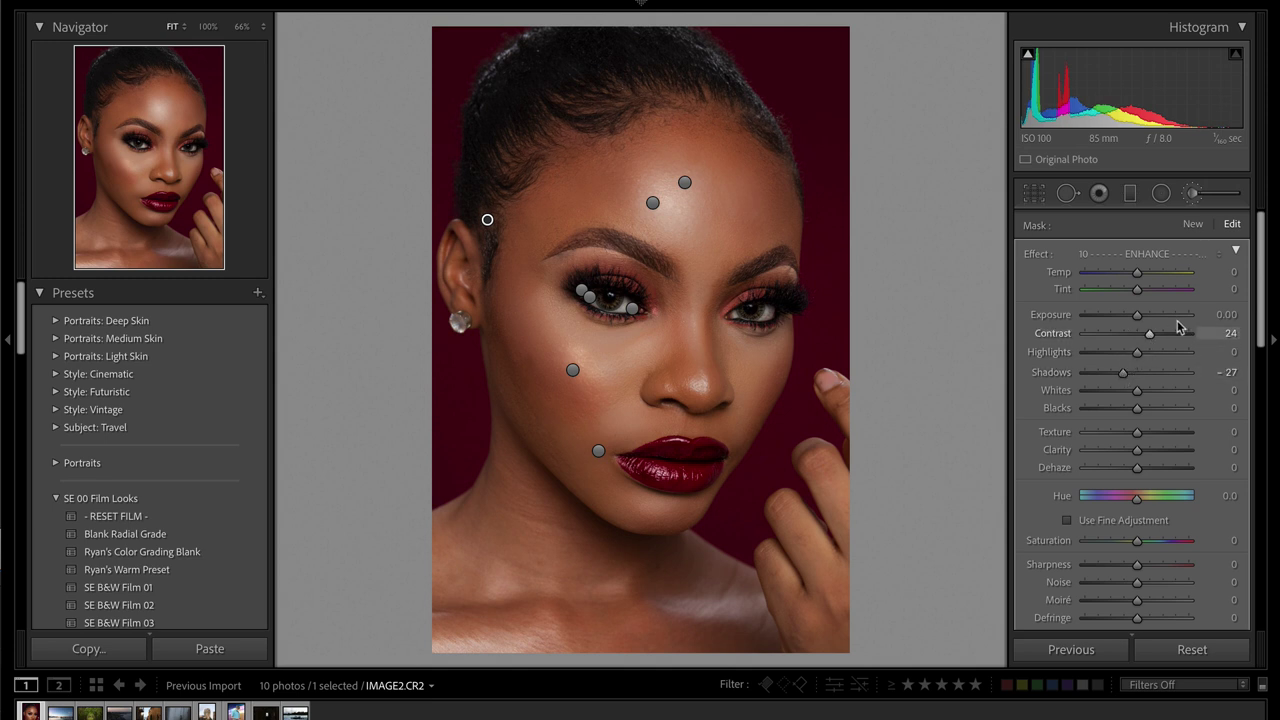
left_click_drag(1150, 333, 1175, 336)
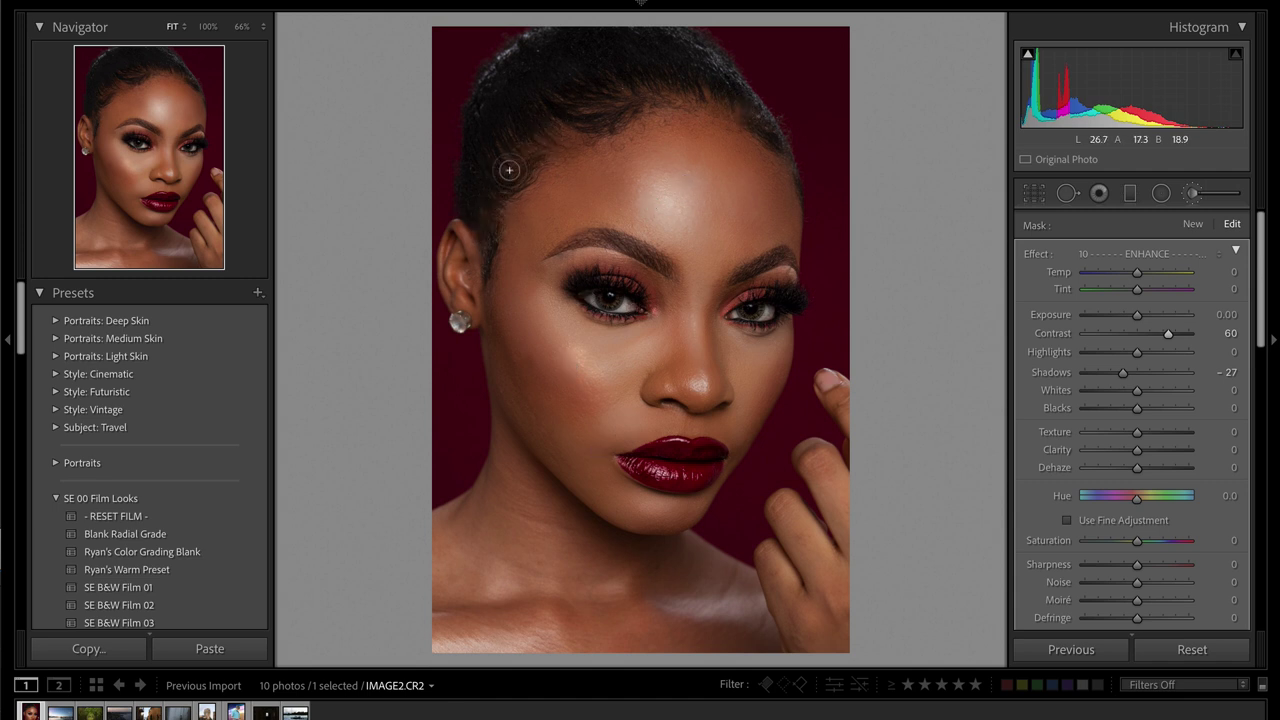
- Clone hair from above the ear onto the thin hairline at the temple with Size 77, Feather 66 and Opacity 47
left_click(1066, 194)
scroll(517, 165, "up", 1)
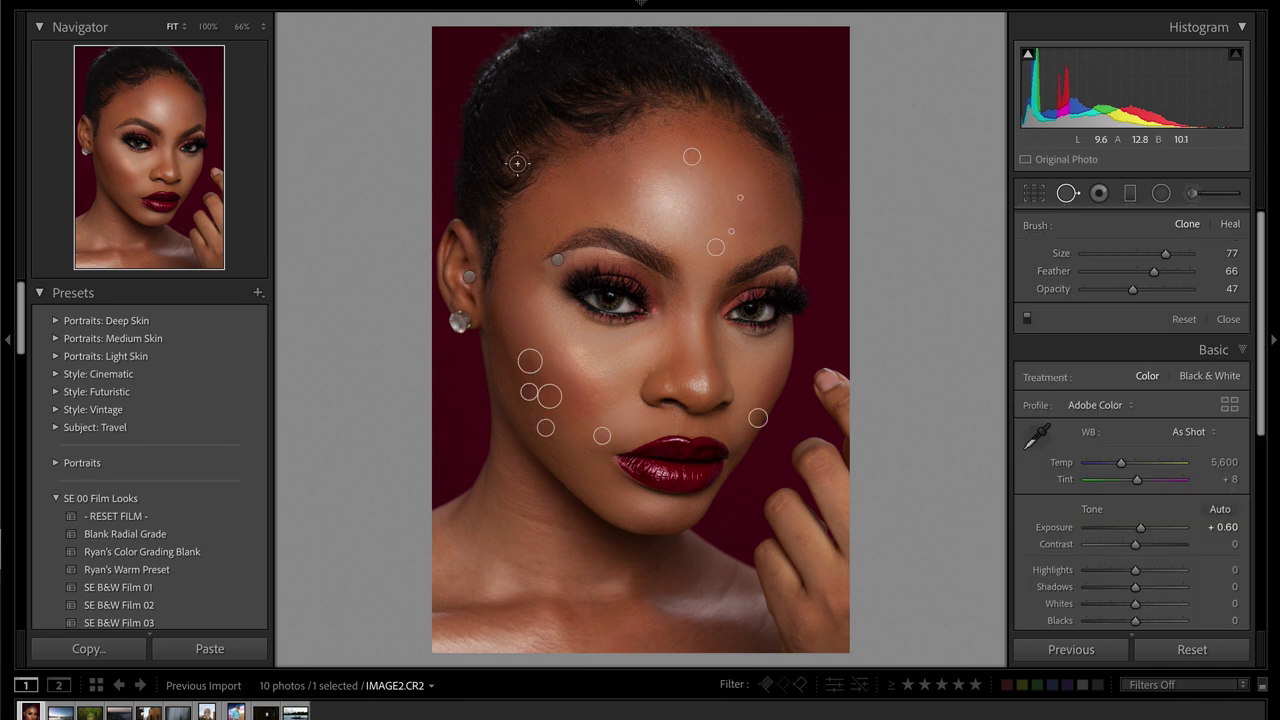
mouse_move(516, 165)
left_mouse_down()
mouse_move(565, 131)
mouse_move(544, 146)
mouse_move(576, 133)
left_mouse_up()
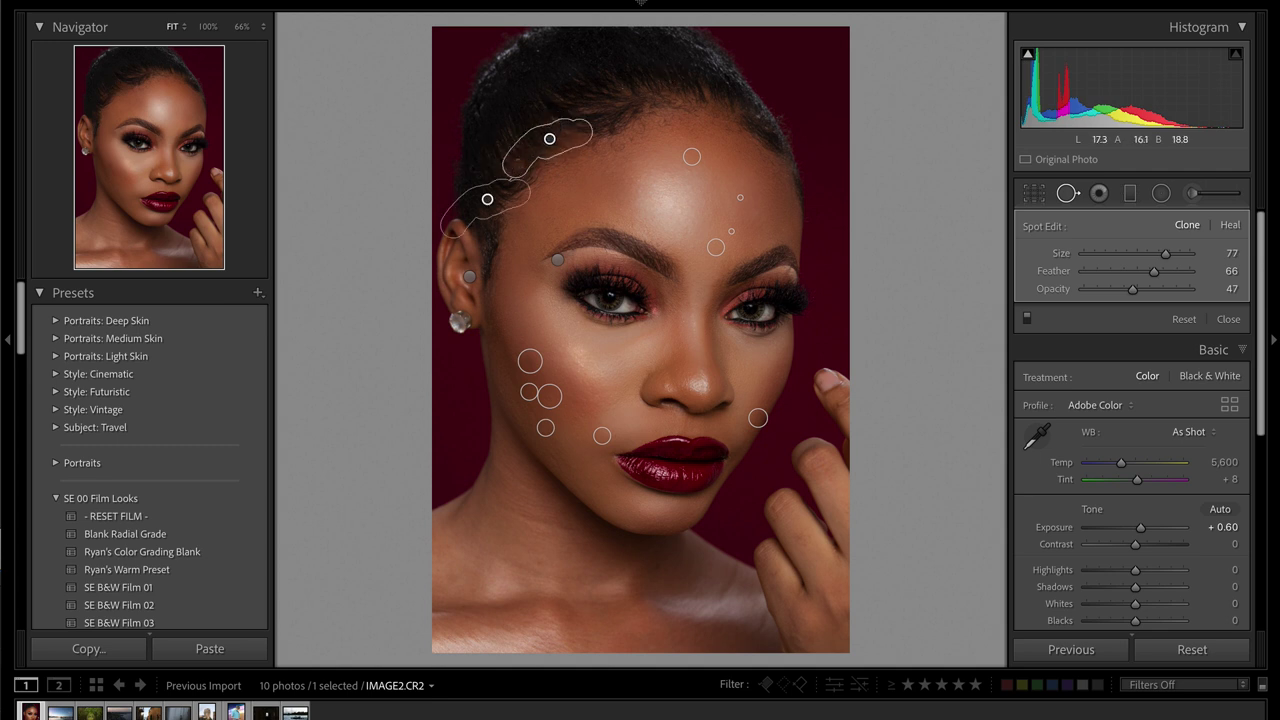
left_click_drag(467, 209, 467, 210)
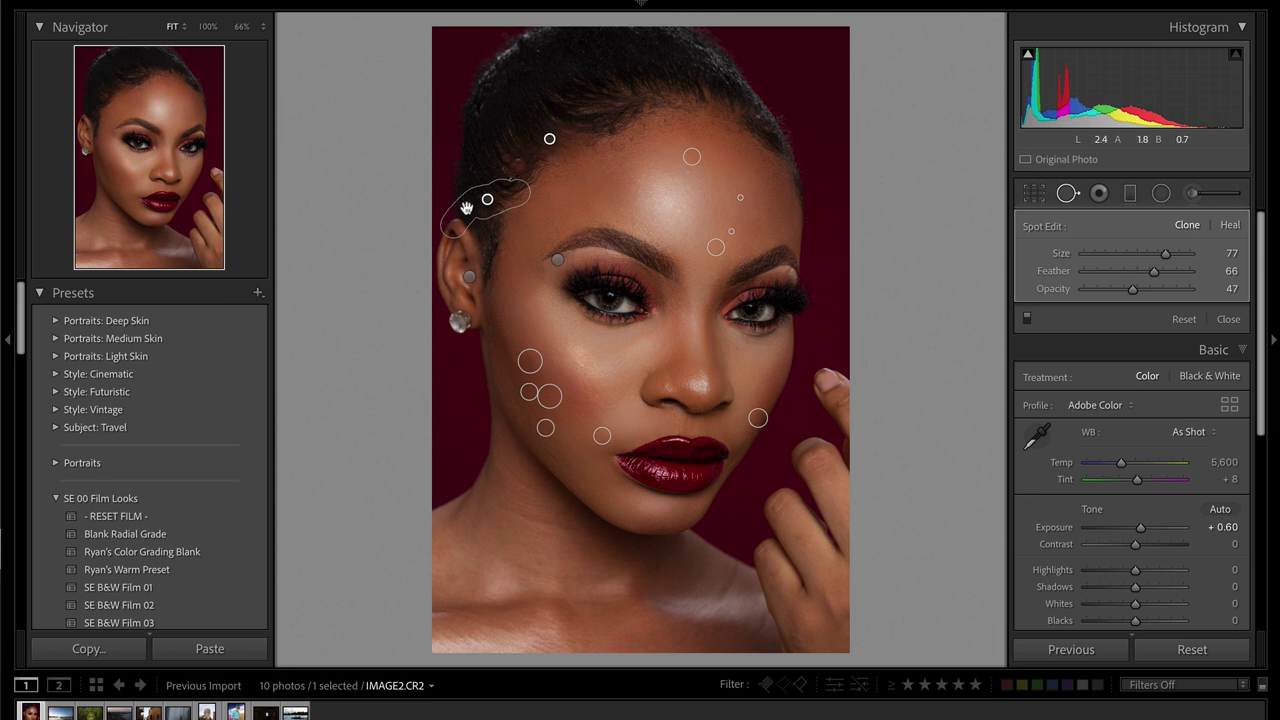
key("q")
- Compare the filled-in hairline and overall retouch with the original photo
key("backslash")
key("backslash")
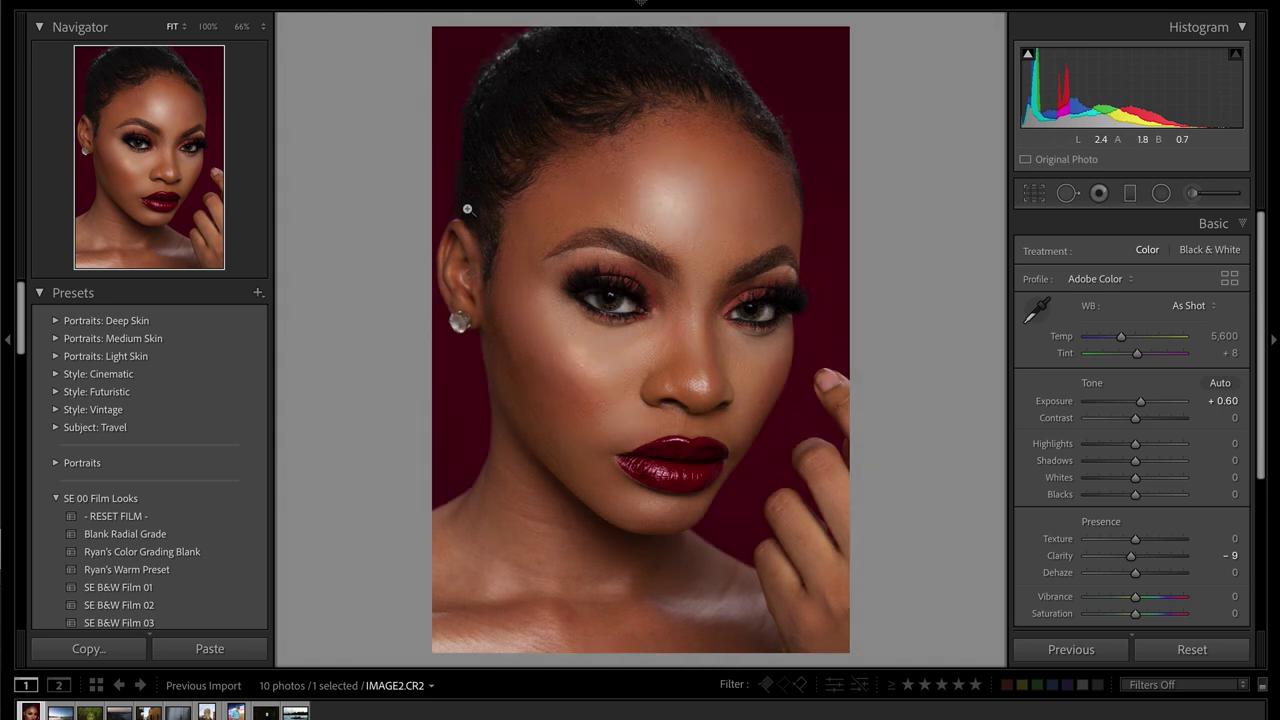
key("backslash")
key("backslash")
- Paint a new Adjustment Brush mask over the neck, shoulders and chest, and check its coverage with the overlay
left_click(1194, 193)
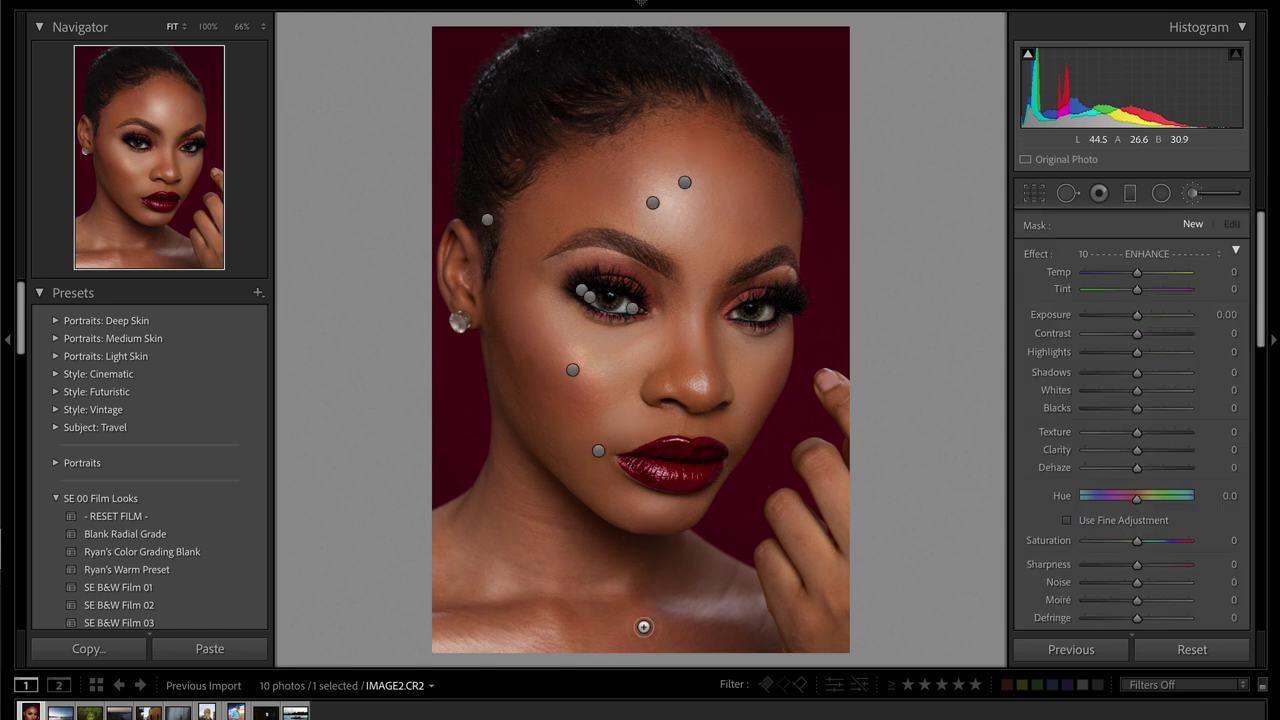
key("h")
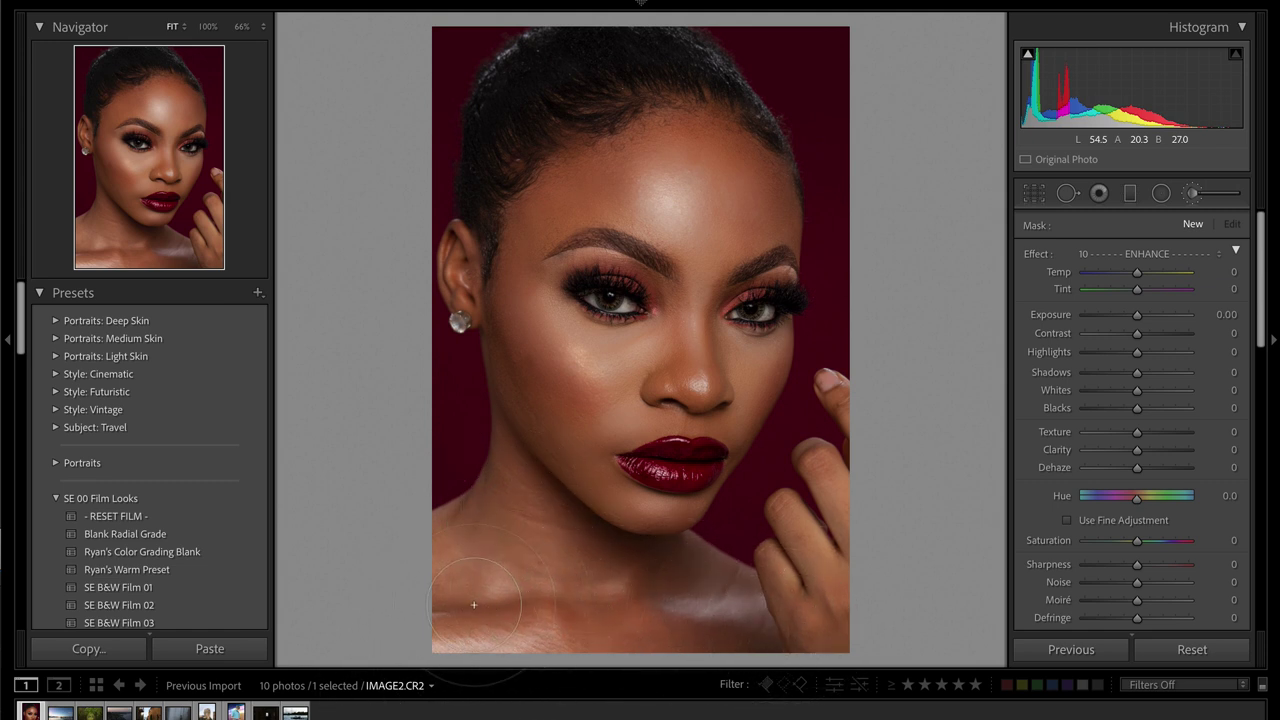
left_click_drag(541, 617, 541, 617)
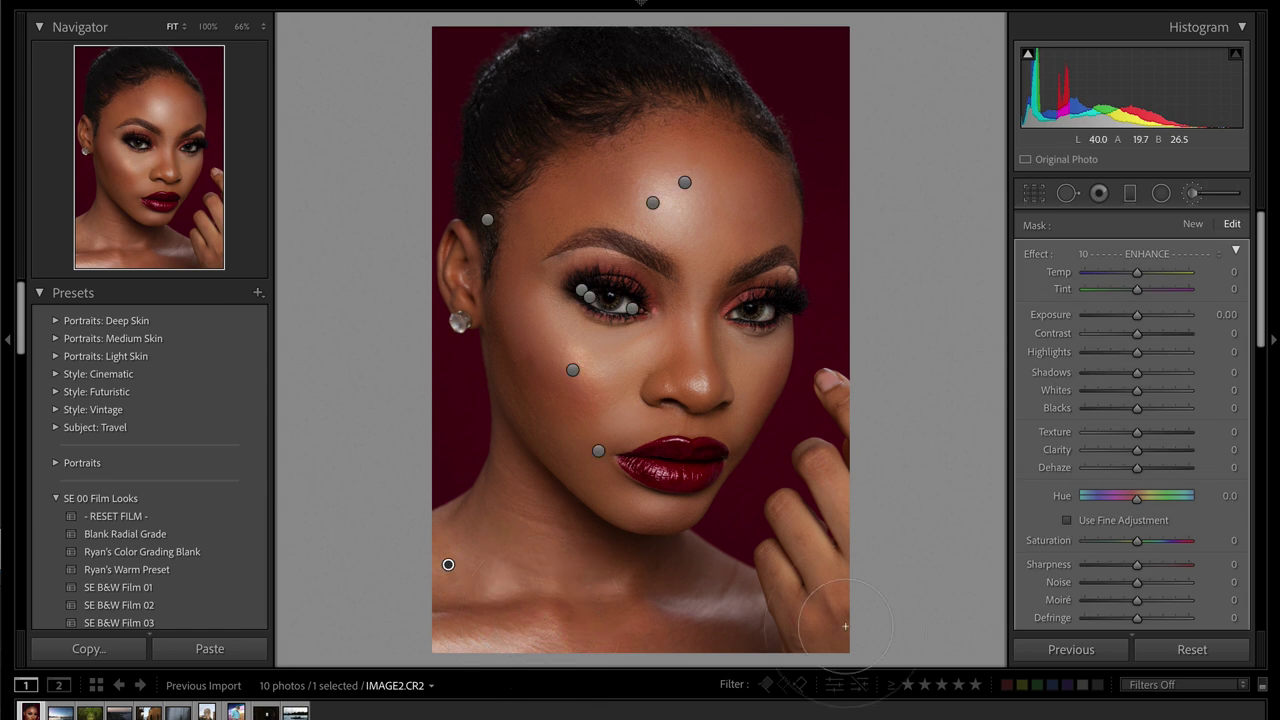
key("o")
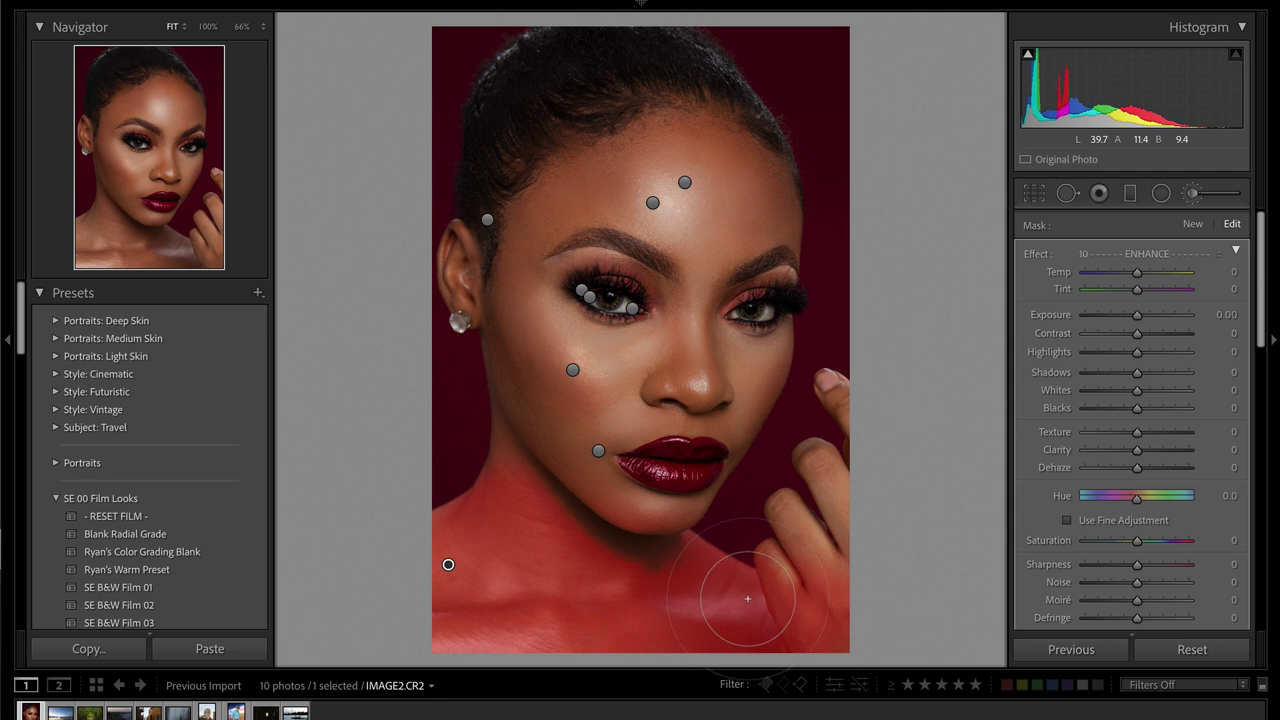
key("o")
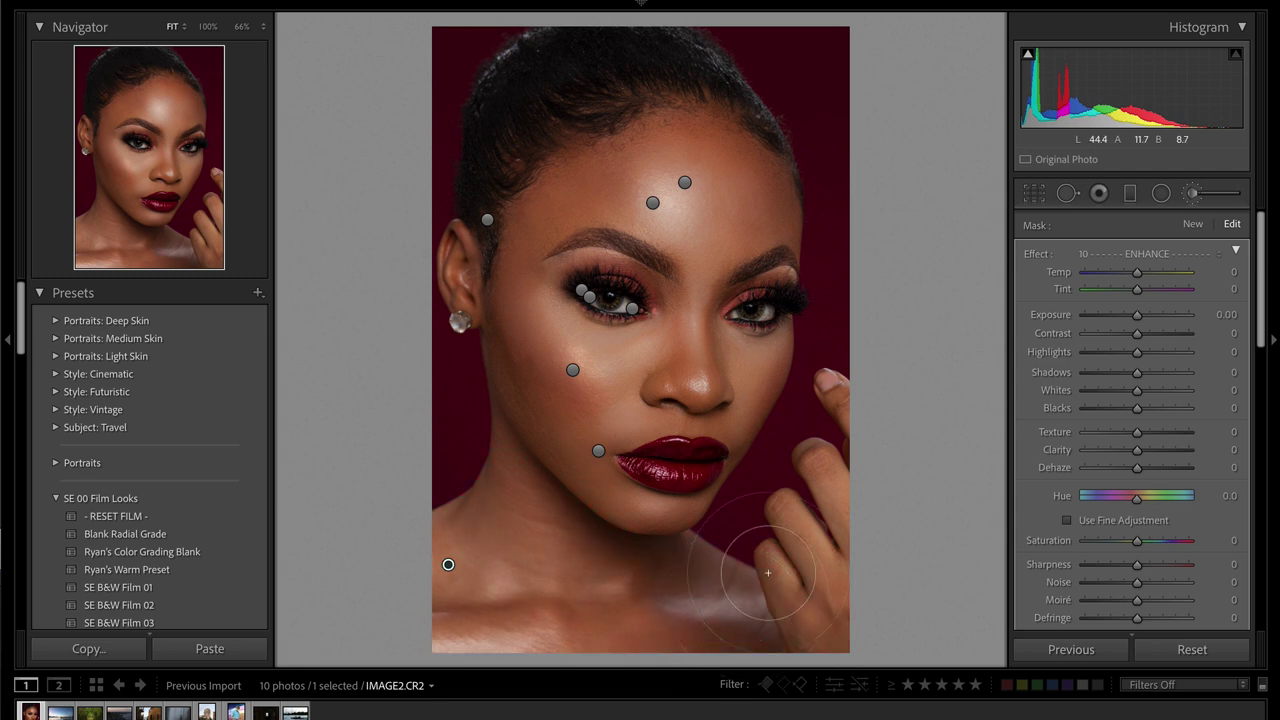
- Set the neck and chest mask's Contrast to -25, Temp to 19, Clarity to -20 and Exposure to -0.05, and close the brush
left_click_drag(1136, 333, 1116, 334)
left_click(1124, 334)
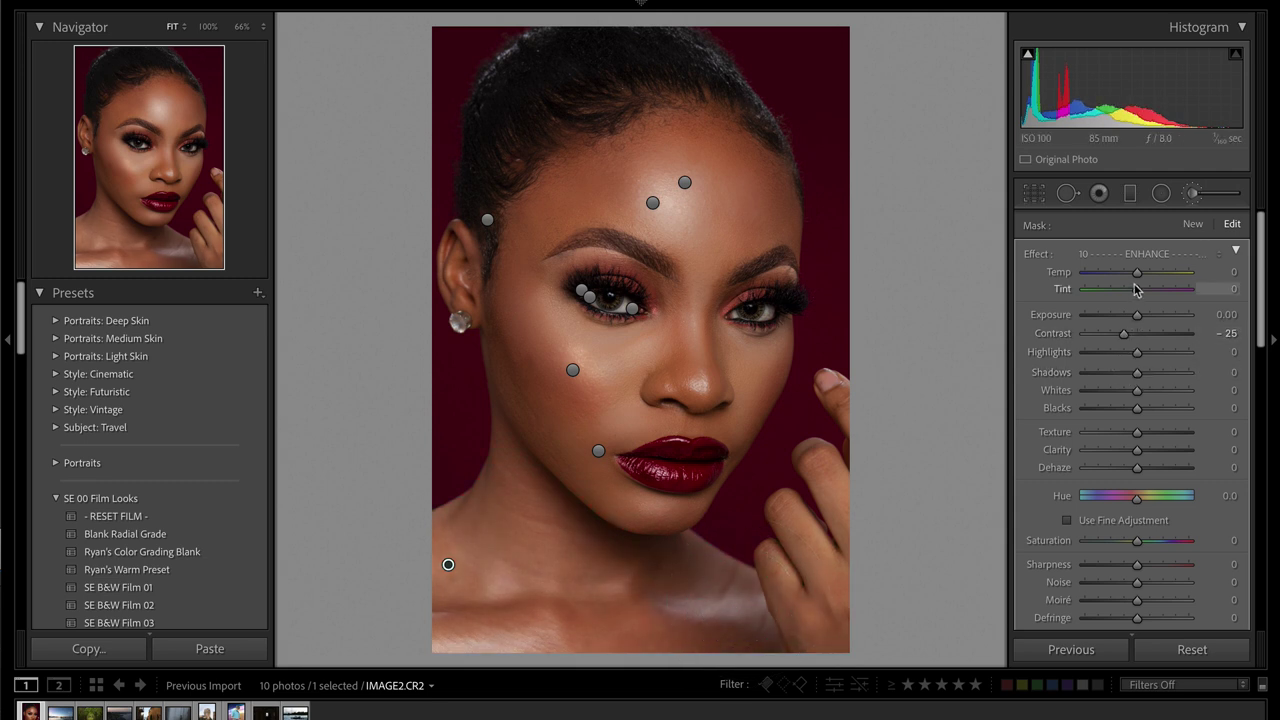
left_click_drag(1136, 273, 1137, 275)
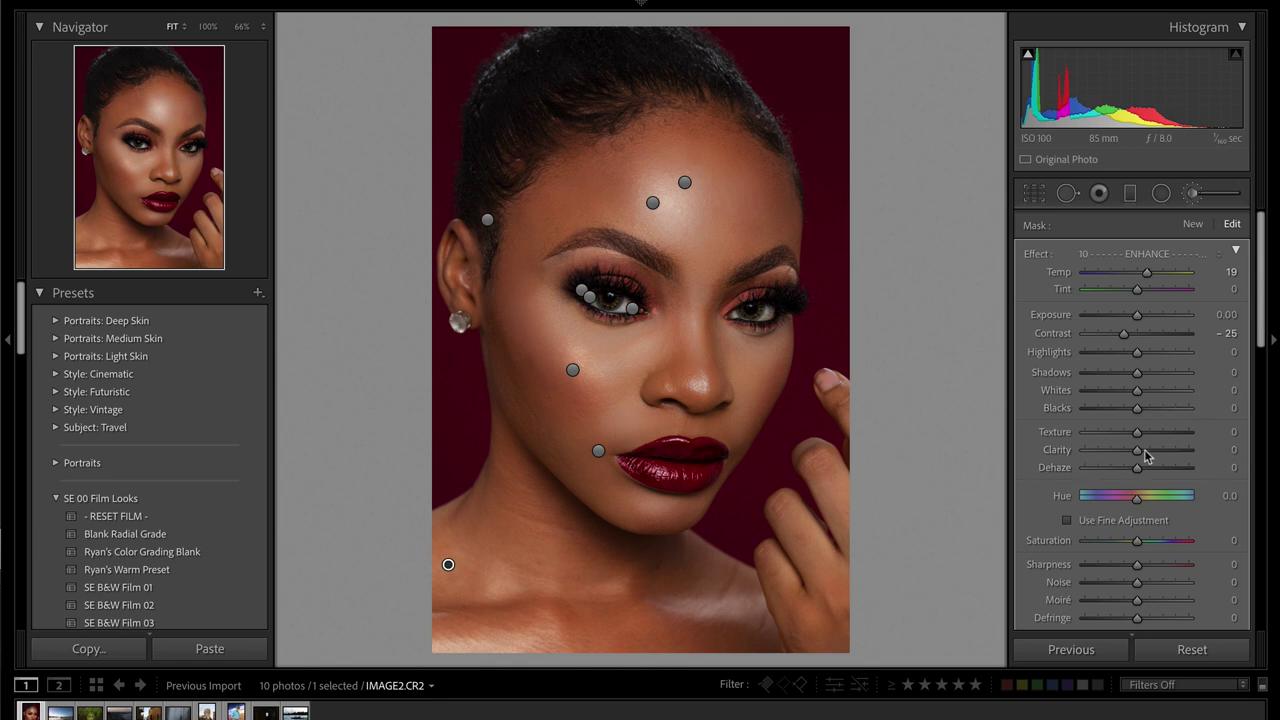
left_click_drag(1134, 450, 1127, 455)
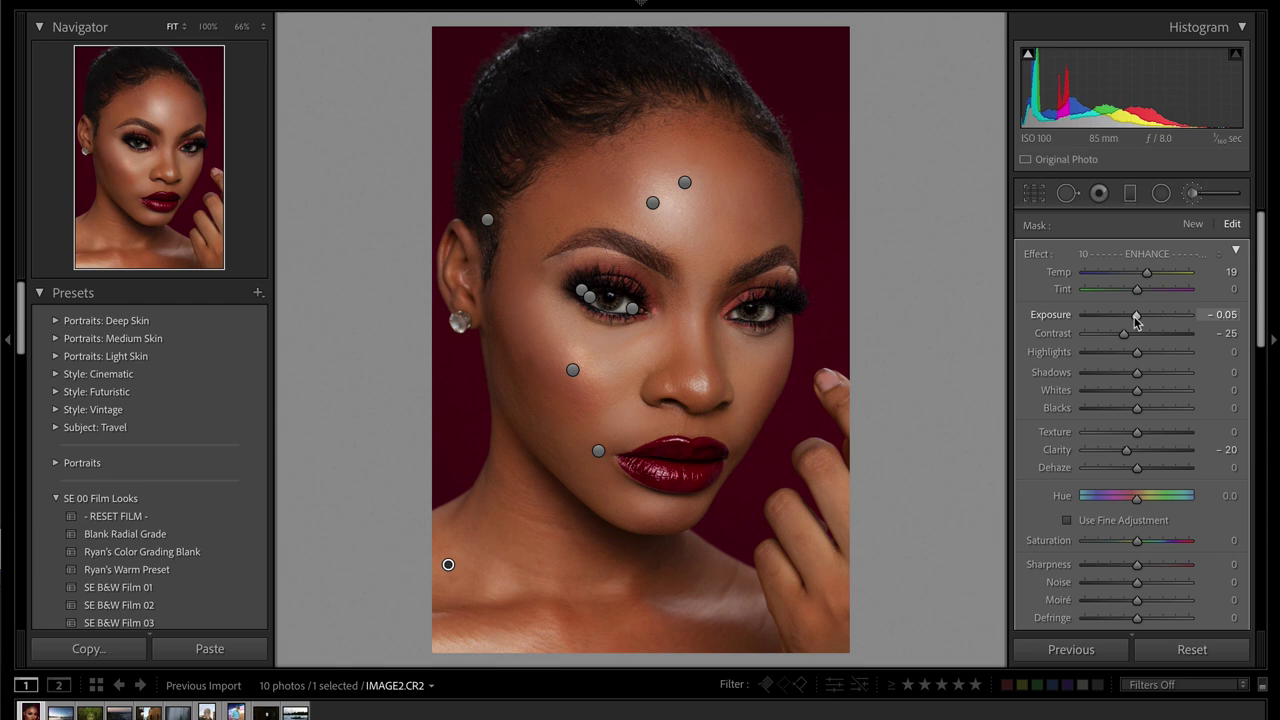
key("k")
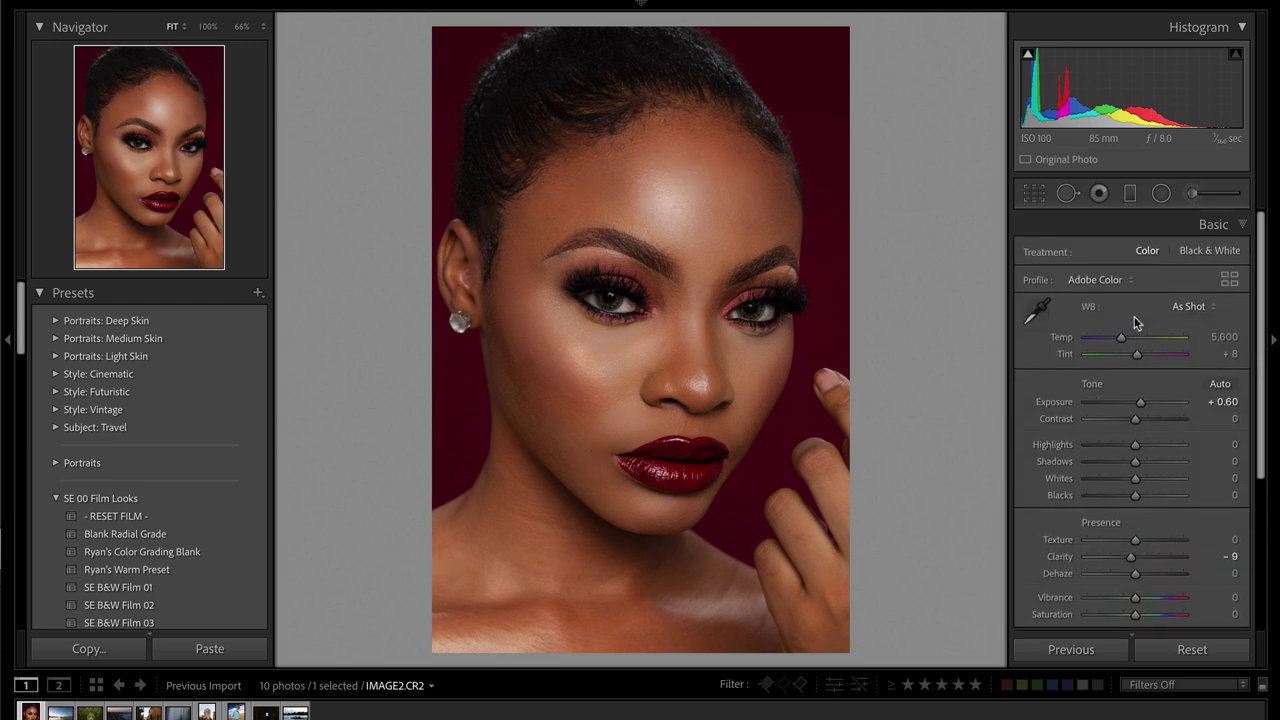
- Compare the finished portrait retouch with the original photo
key("backslash")
key("backslash")
key("backslash")
key("backslash")
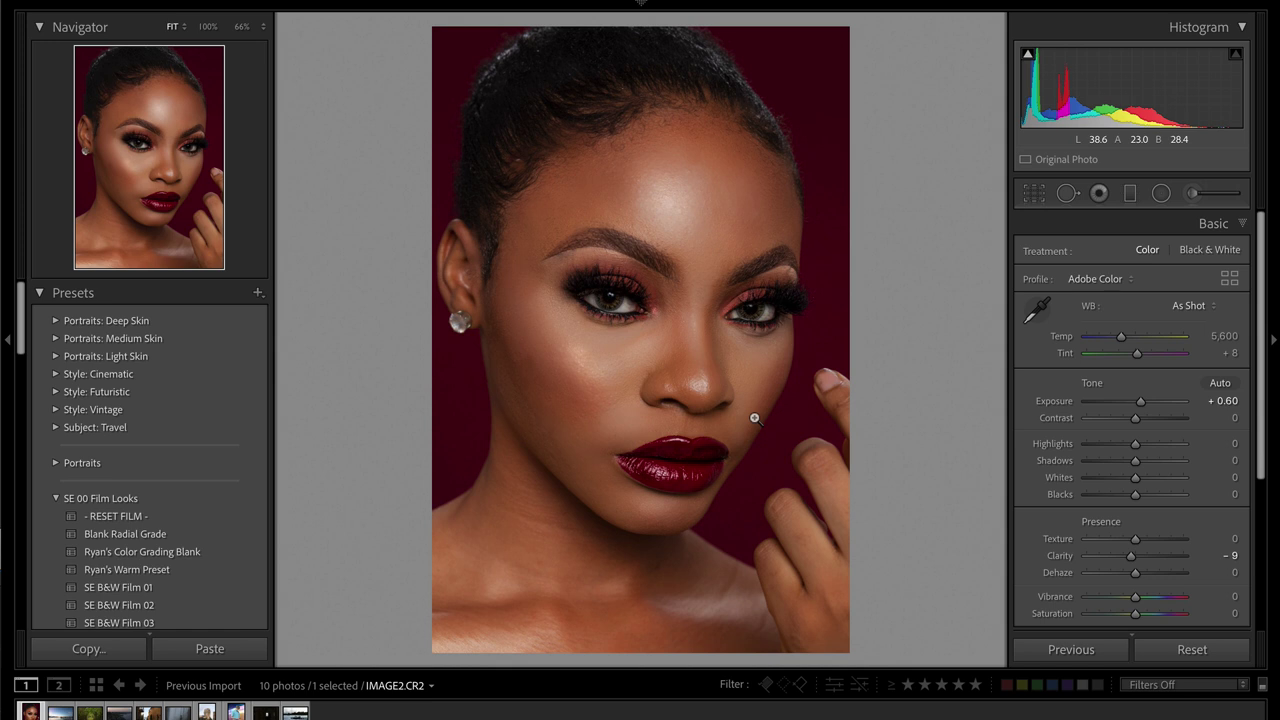
- Open the dusk seascape with clipping warnings on and set Highlights to -100, Shadows to +100, Contrast to -43 and Exposure to -0.05
key("Right")
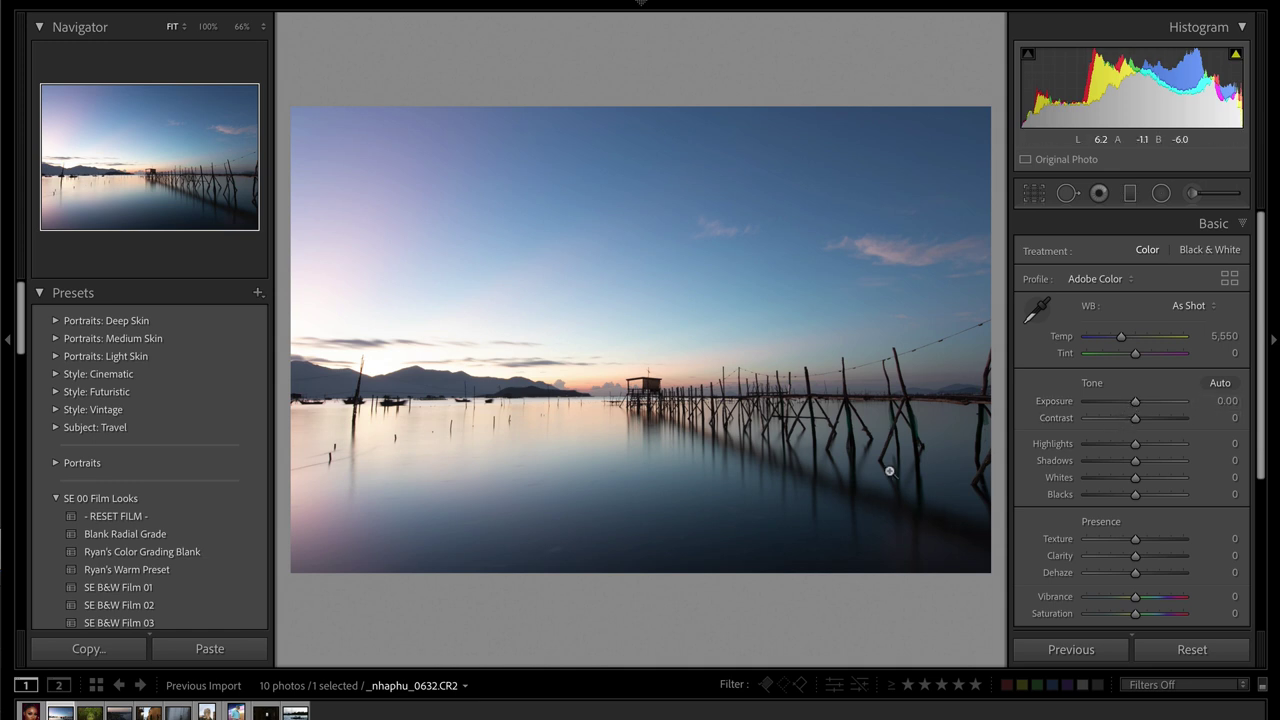
key("j")
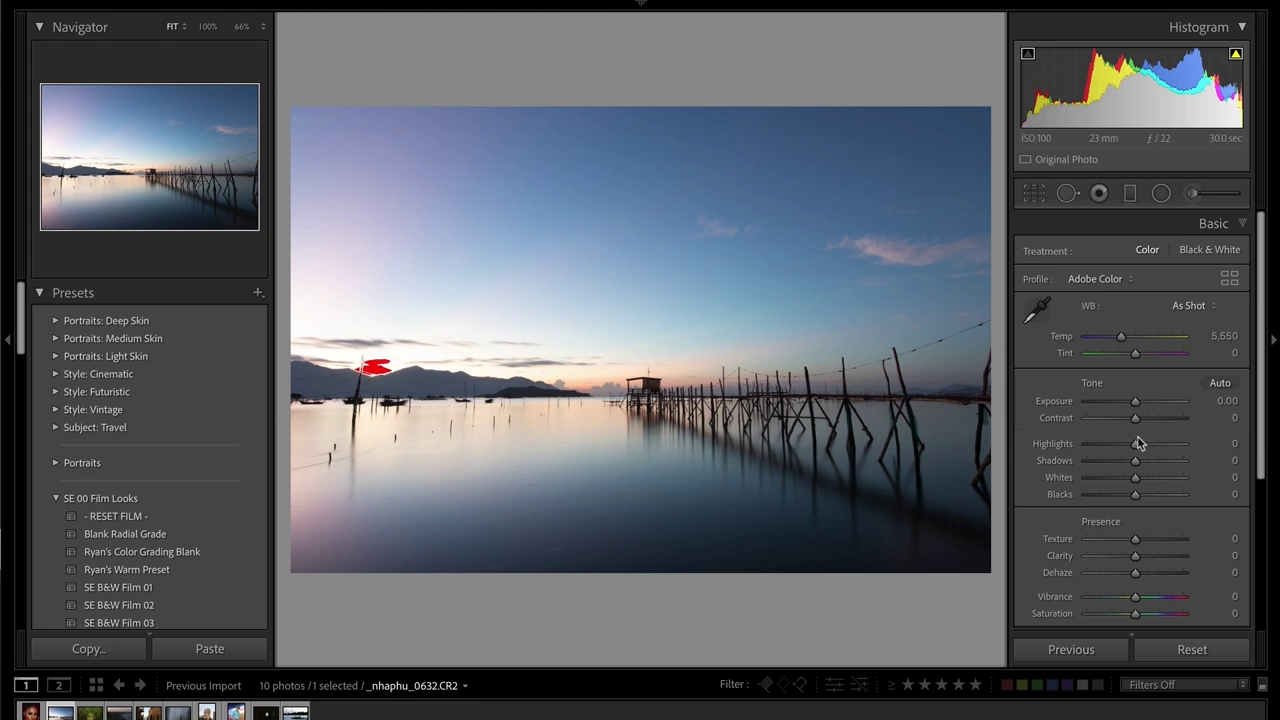
mouse_move(1125, 401)
left_mouse_down()
mouse_move(1086, 405)
mouse_move(1150, 412)
mouse_move(1110, 410)
left_mouse_up()
left_click_drag(1135, 443, 1207, 462)
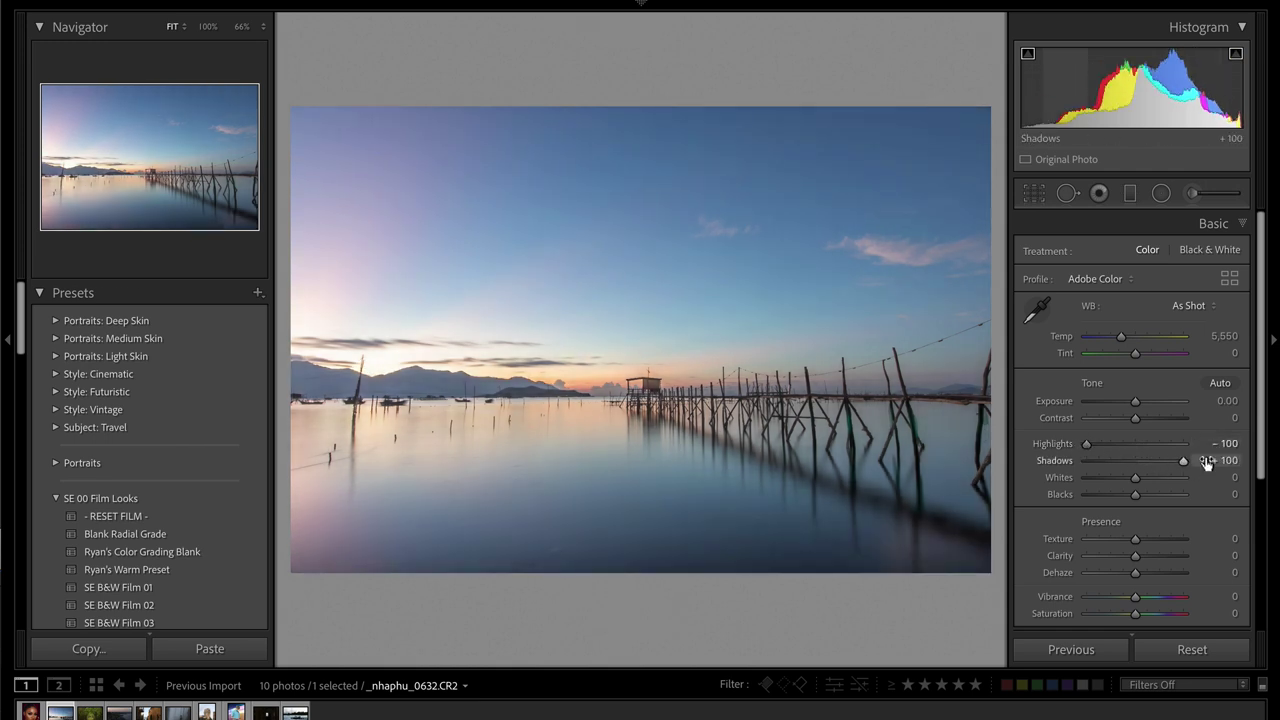
mouse_move(1135, 418)
left_mouse_down()
mouse_move(1112, 422)
mouse_move(1133, 401)
left_mouse_up()
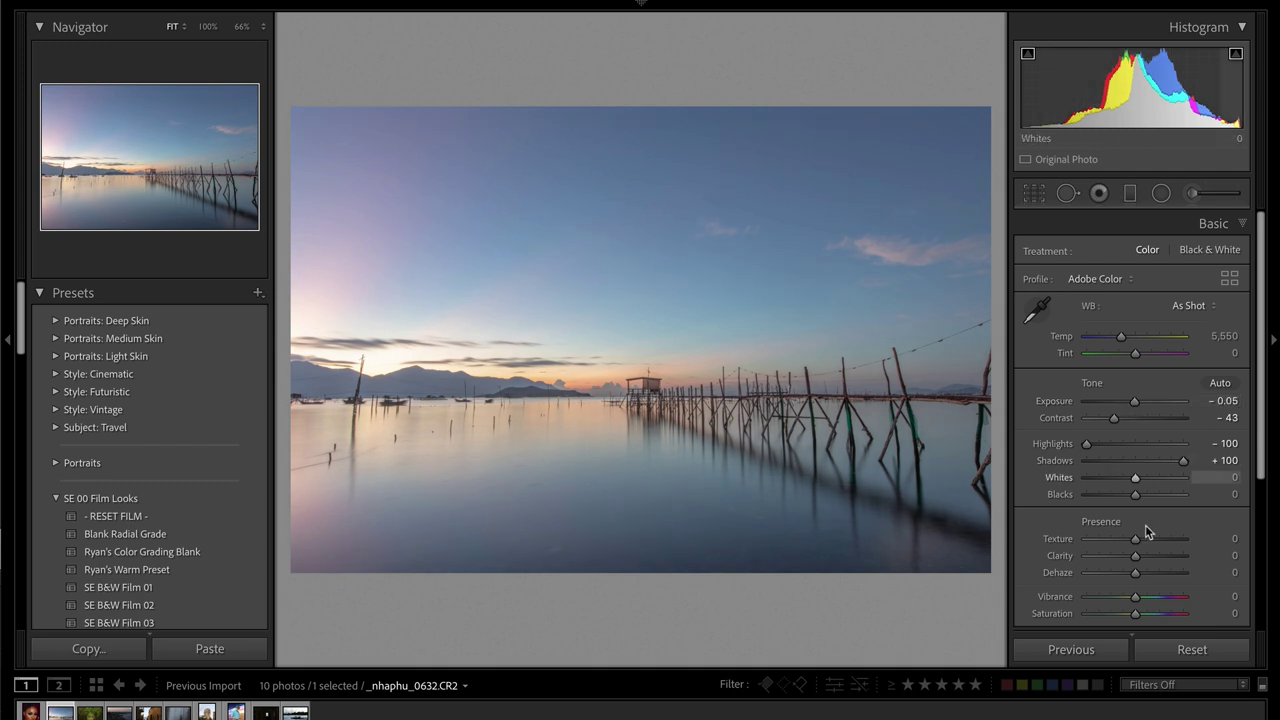
- Set the seascape's Blacks to -24 and Whites to +20
scroll(1168, 492, "down", 3)
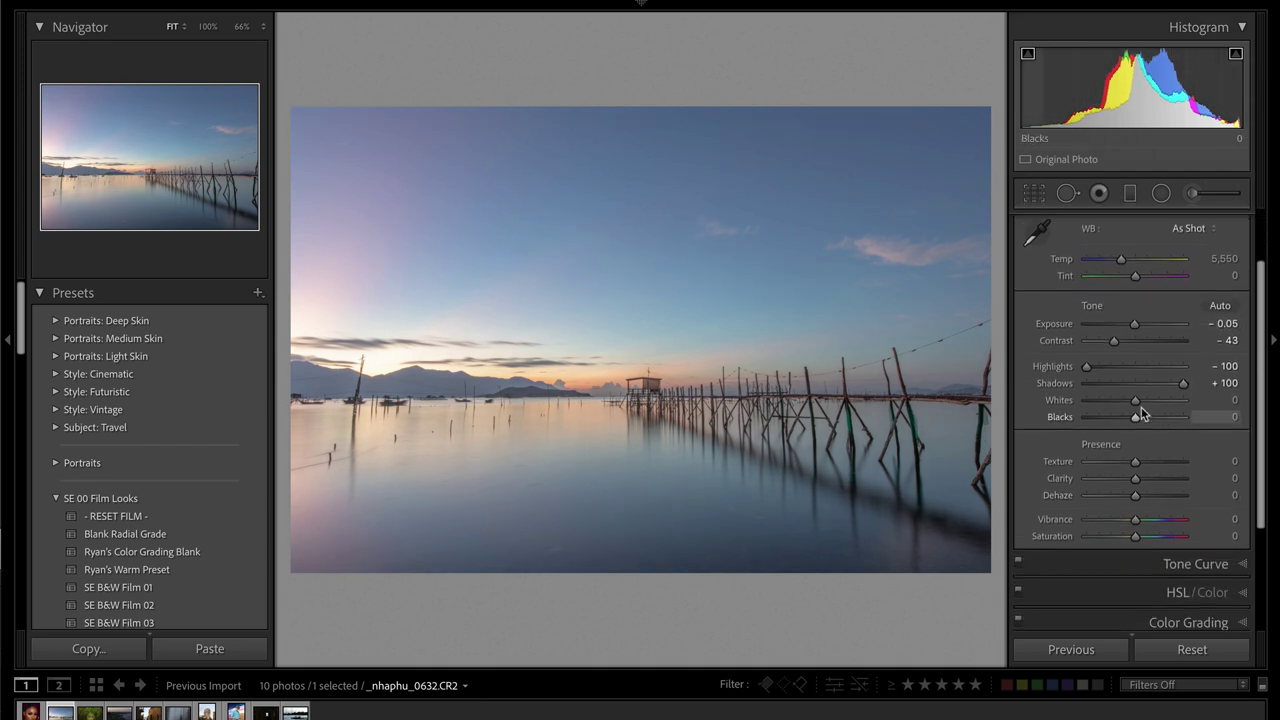
left_click_drag(1133, 417, 1128, 421)
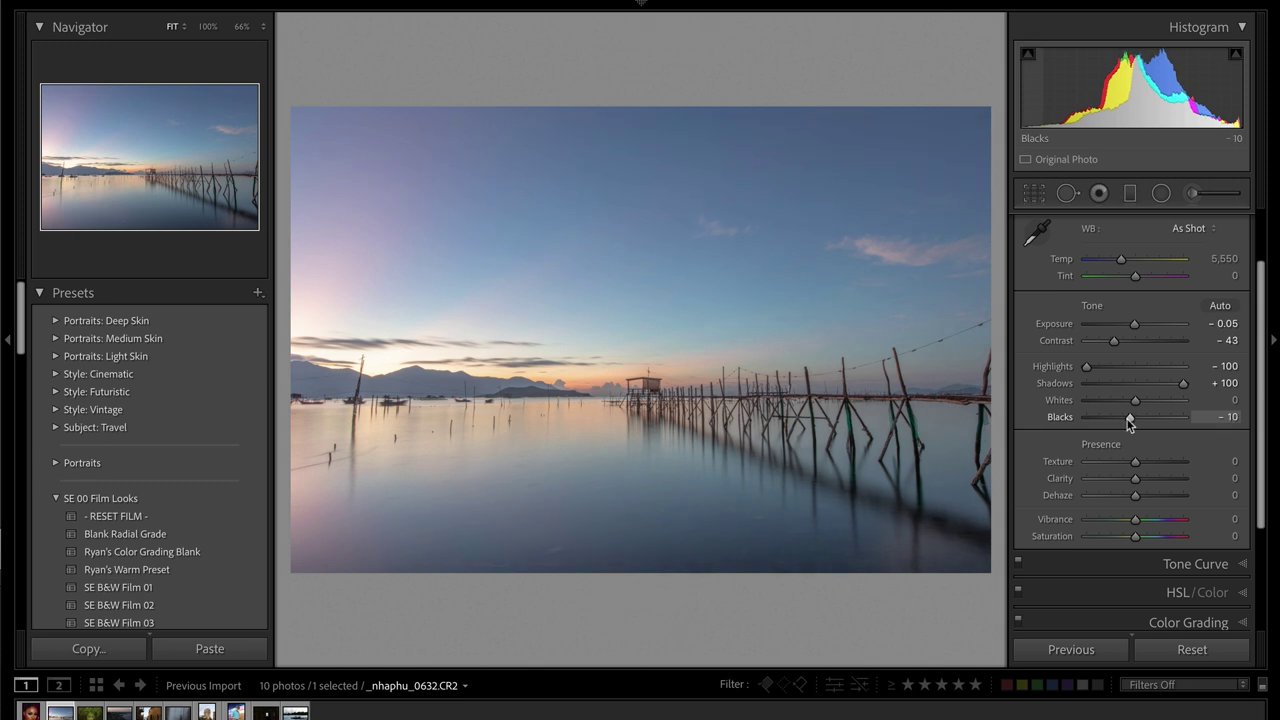
mouse_move(1127, 420)
left_mouse_down()
mouse_move(1106, 426)
mouse_move(1121, 428)
left_mouse_up()
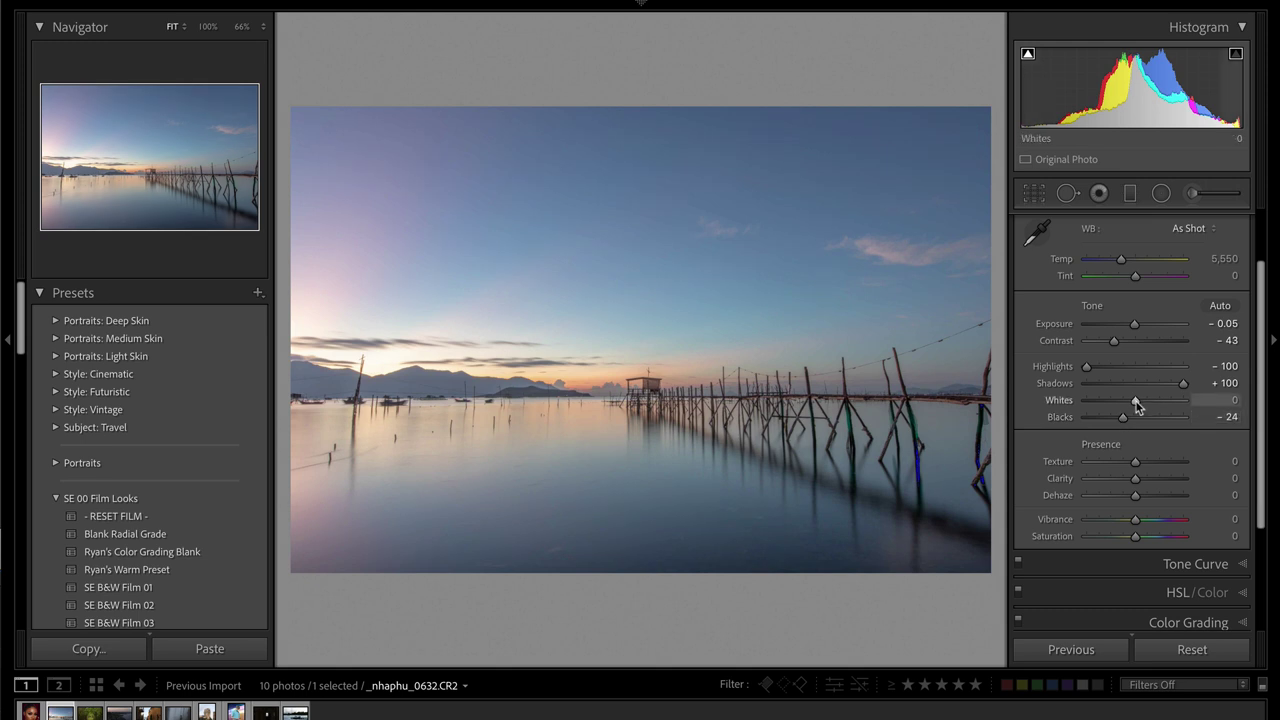
left_click_drag(1136, 404, 1145, 400)
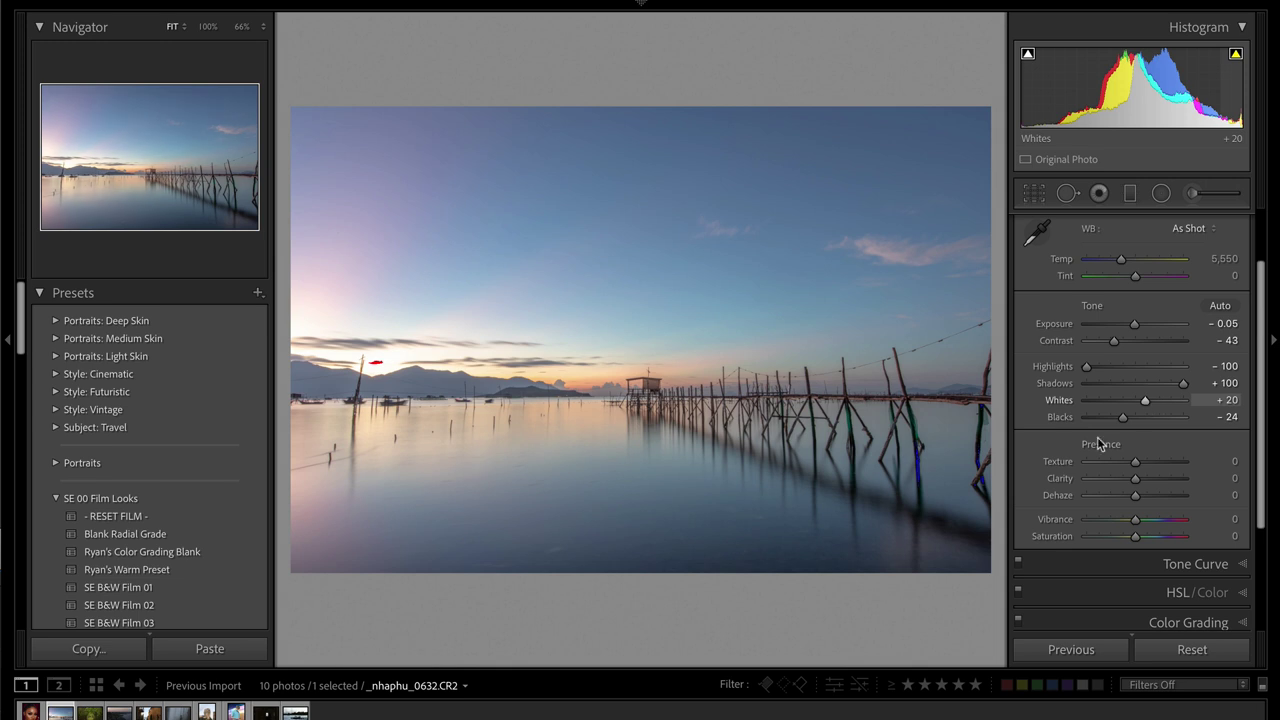
- Compare the seascape's basic tone adjustments with the original photo
key("backslash")
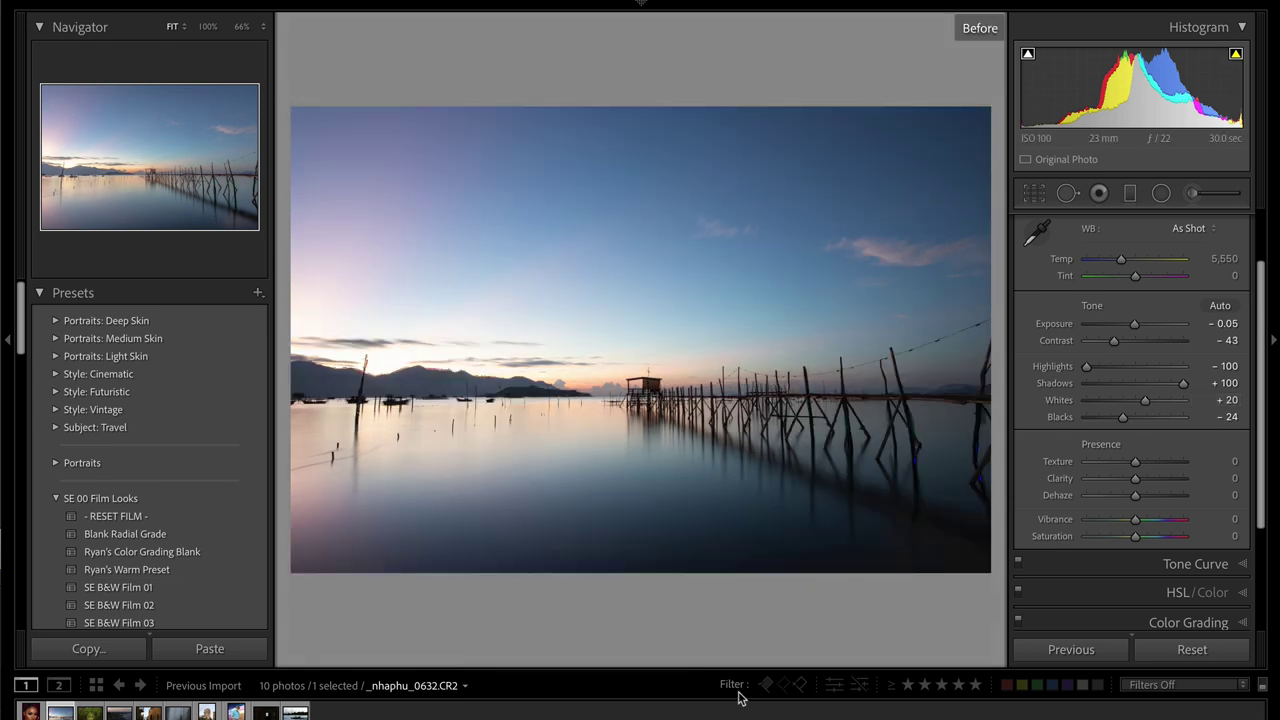
key("backslash")
key("backslash")
key("backslash")
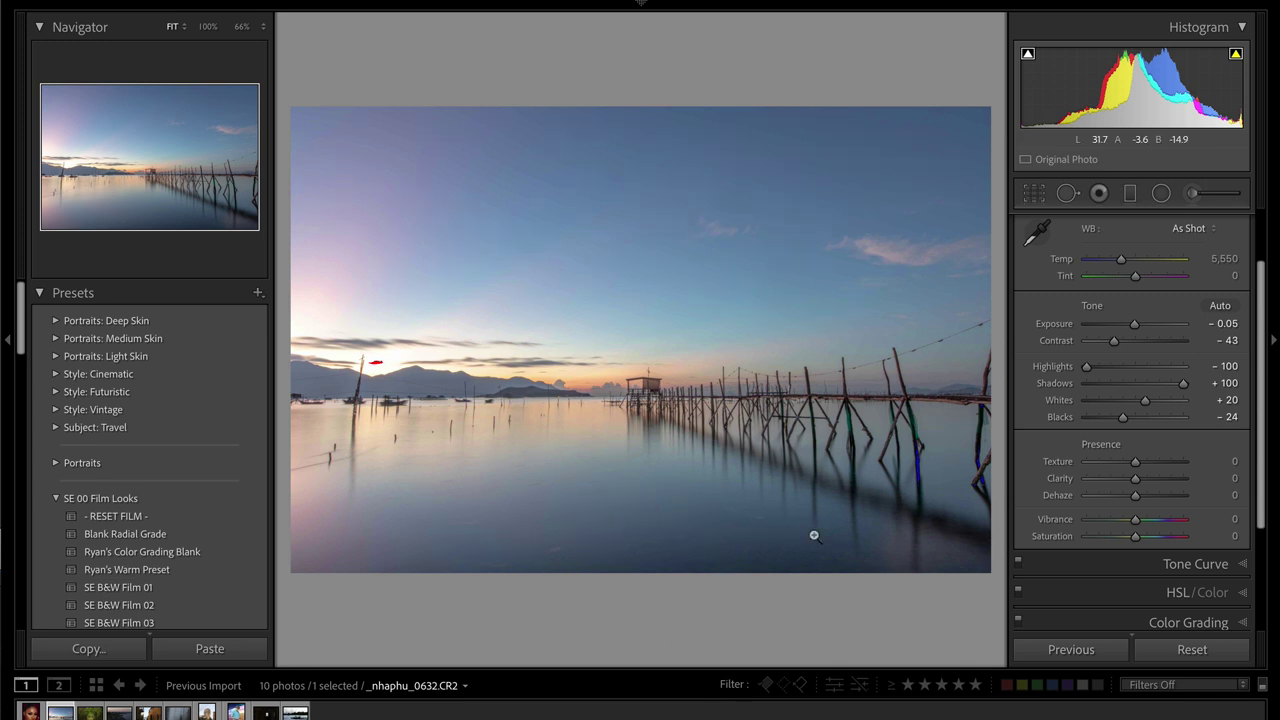
- Anchor the tone curve's midpoint, lower a shadow point to input 71, output 47, and add a highlight point at about 189/189
left_click(1162, 563)
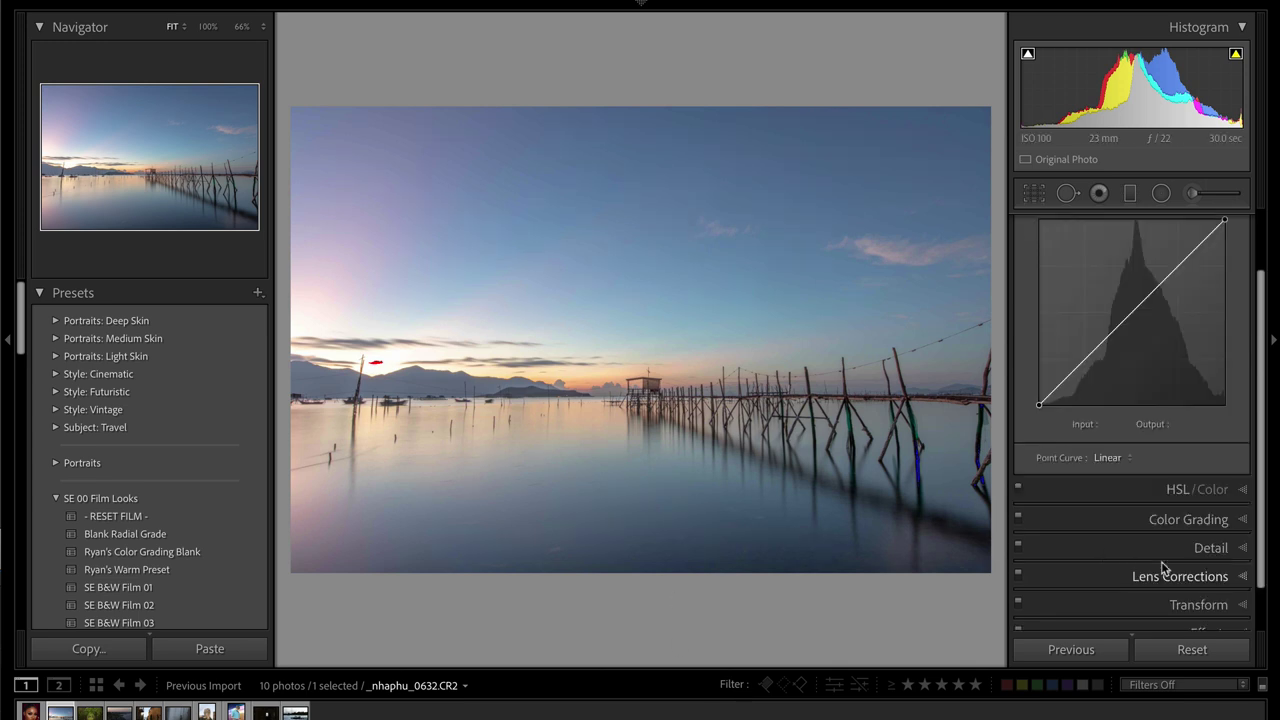
left_click(1135, 317)
left_click_drag(1082, 369, 1087, 371)
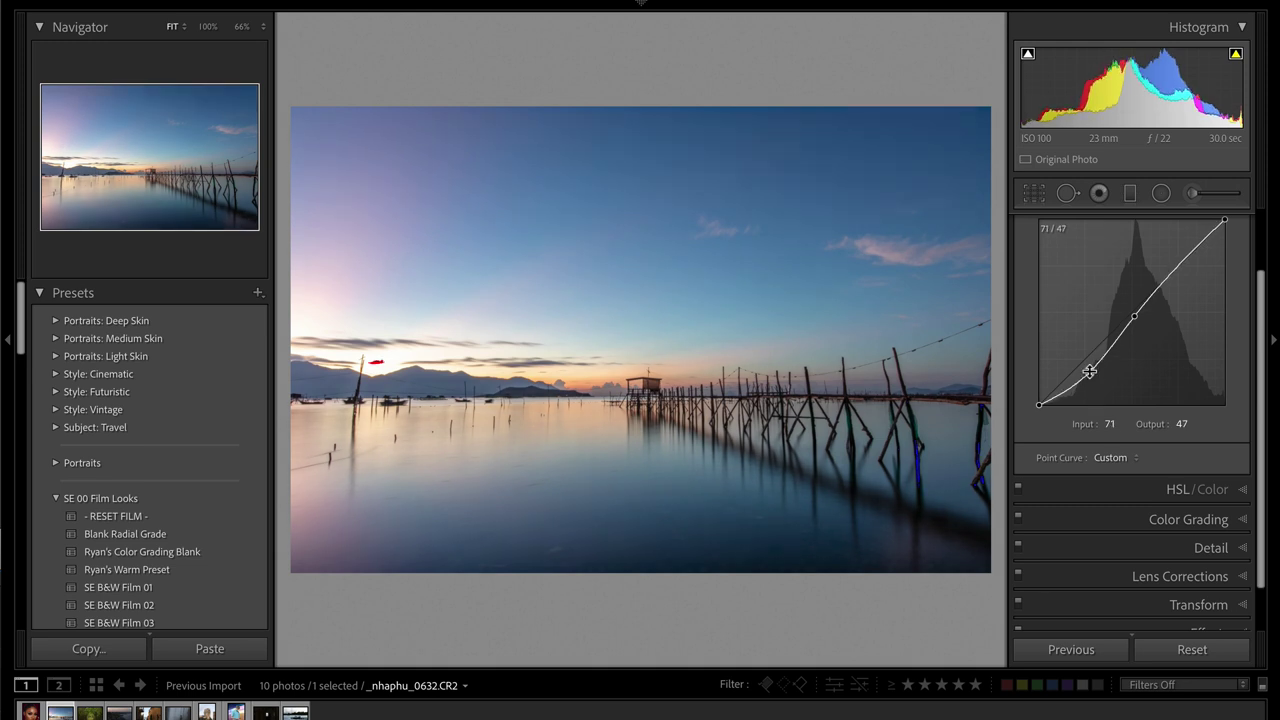
scroll(1170, 378, "up", 2)
scroll(1180, 369, "down", 1)
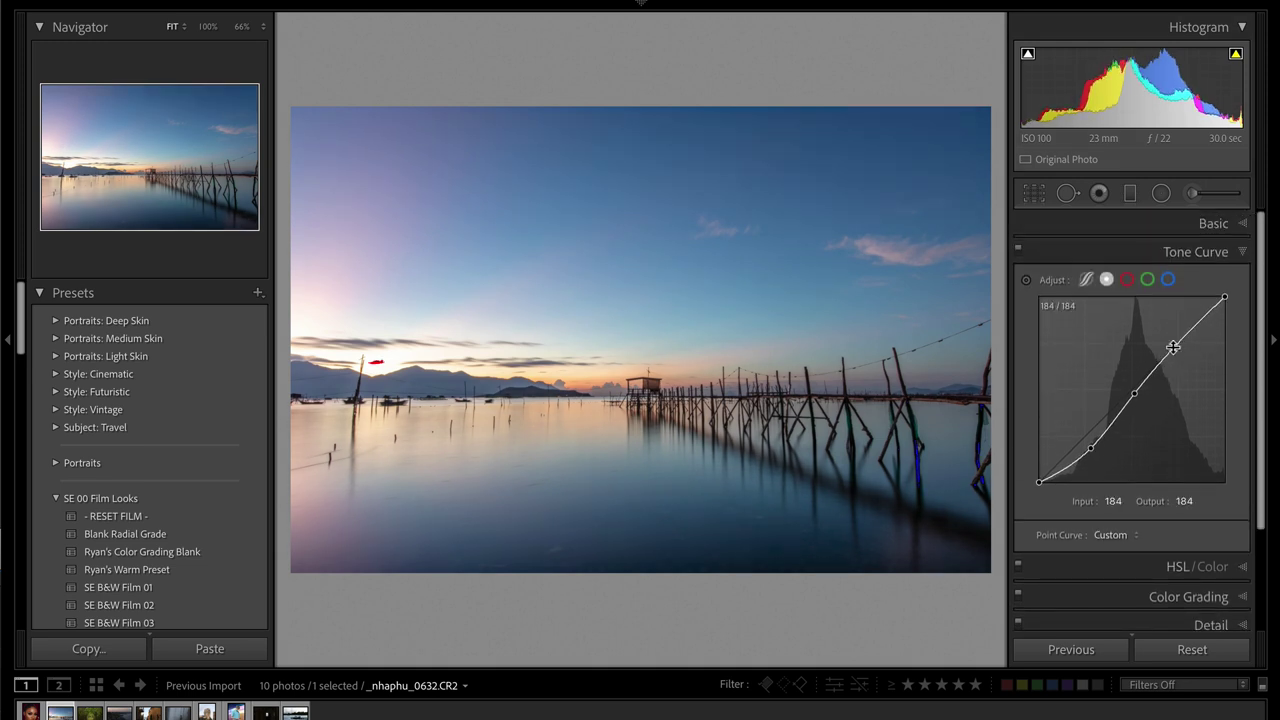
left_click(1175, 345)
- Try the tone curve's shadow point at 68/62 and highlight point at 175/211, and undo the highlight lift
mouse_move(1092, 447)
left_mouse_down()
mouse_move(1104, 468)
mouse_move(1088, 437)
left_mouse_up()
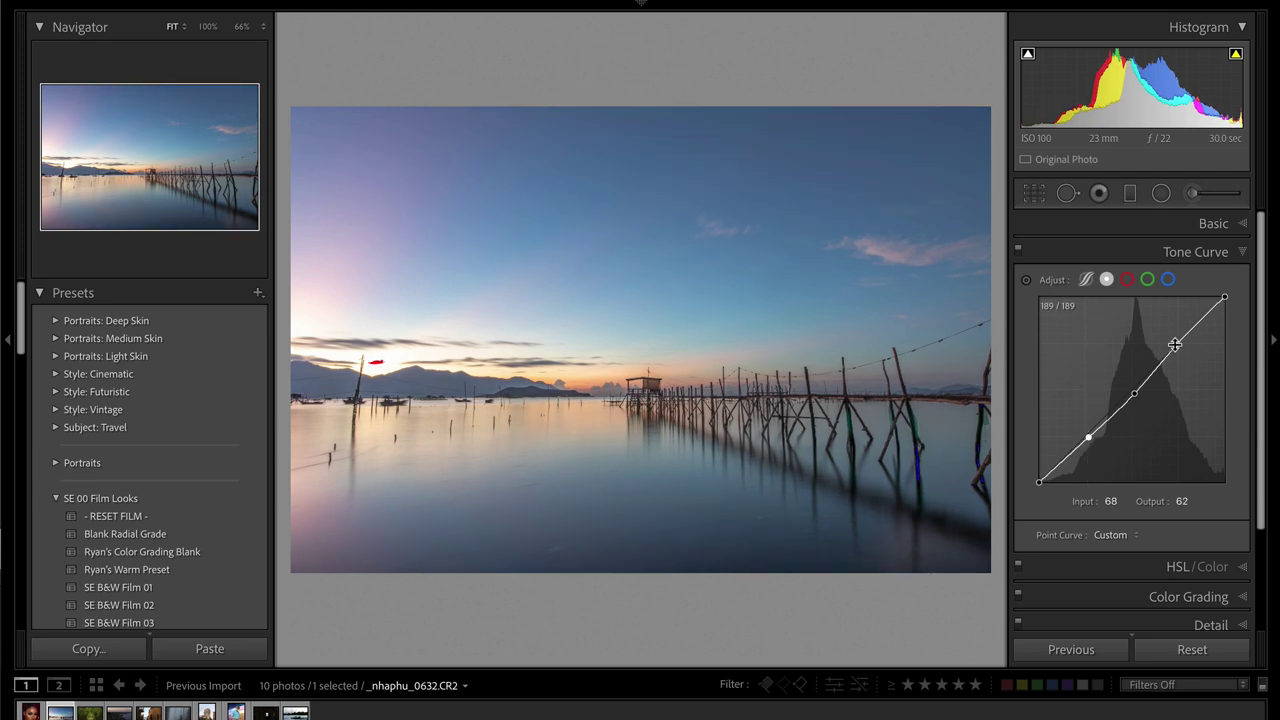
left_click_drag(1175, 345, 1169, 333)
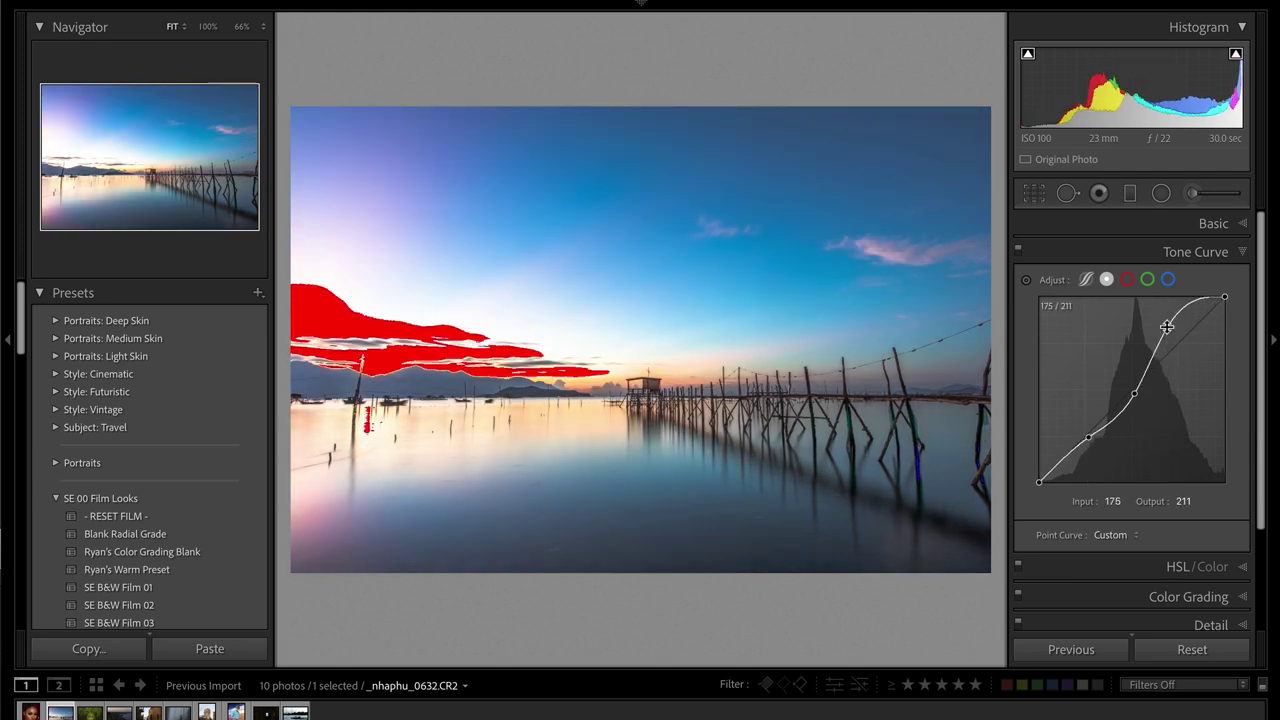
key("ctrl+z")
- Set the tone curve's shadow point to input 84, output 53, and compare the seascape with its original
left_click_drag(1091, 444, 1099, 444)
key("backslash")
key("backslash")
key("backslash")
key("backslash")
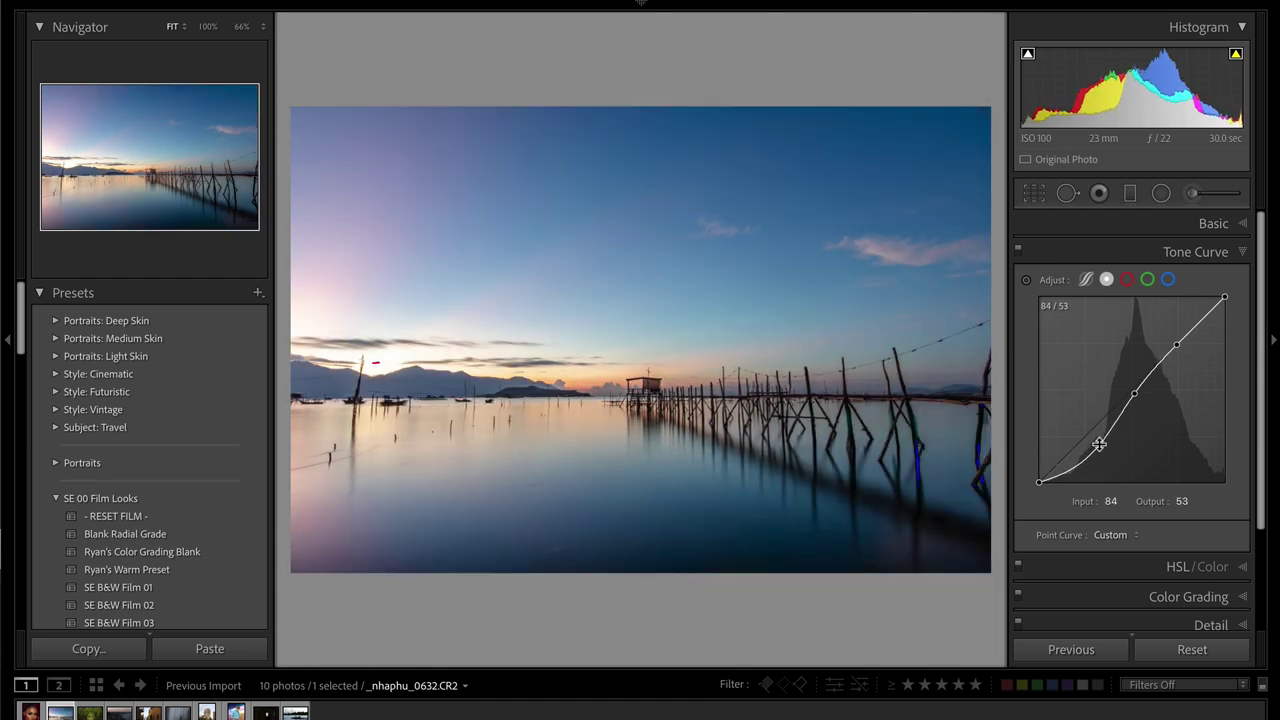
key("backslash")
key("backslash")
key("backslash")
key("backslash")
- Set the seascape's Contrast to -27 and Exposure to -0.18
left_click(1210, 223)
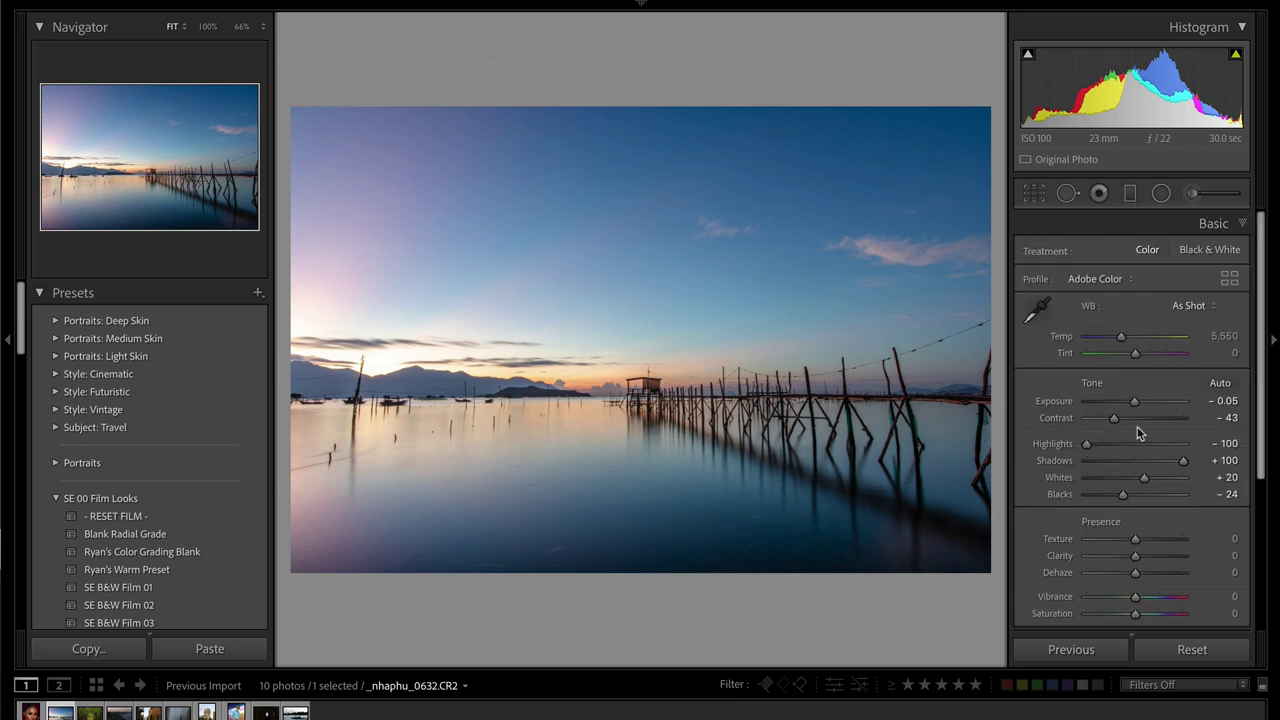
left_click_drag(1117, 420, 1123, 425)
key("minus")
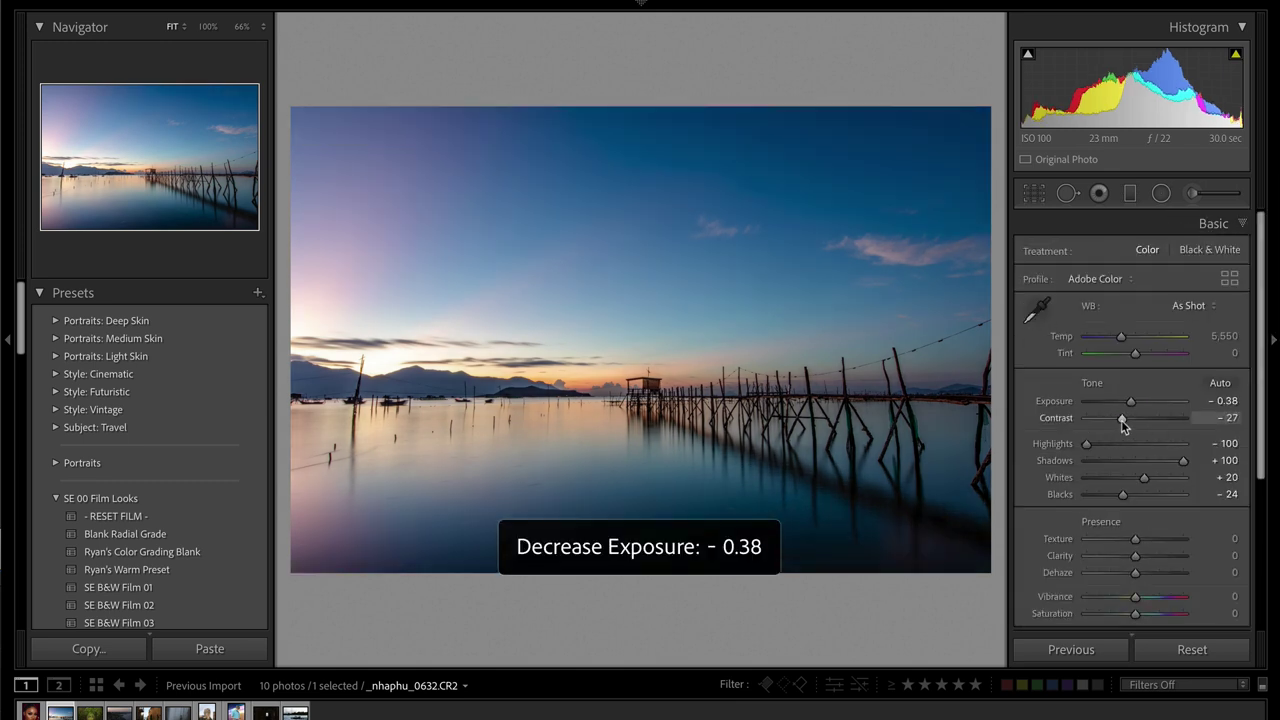
key("equal")
key("equal")
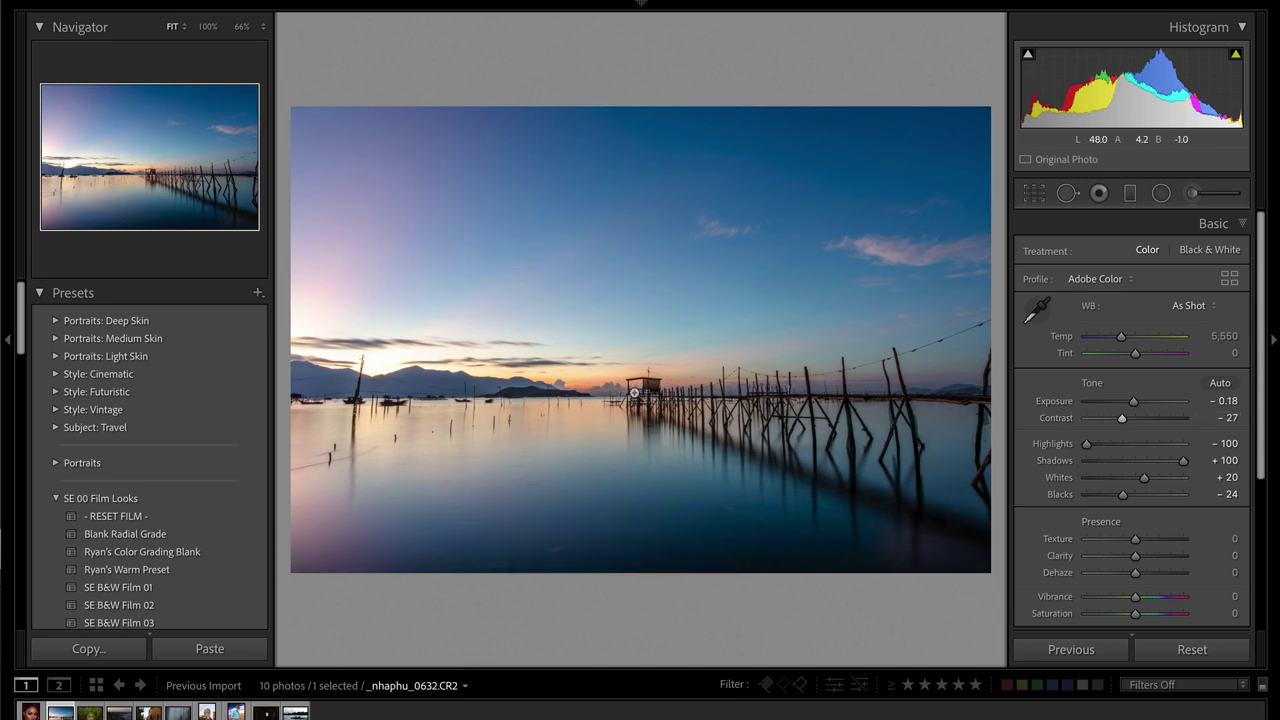
- Paint a new Adjustment Brush mask over the pink clouds in the sky, checking its coverage with the overlay
left_click(1193, 194)
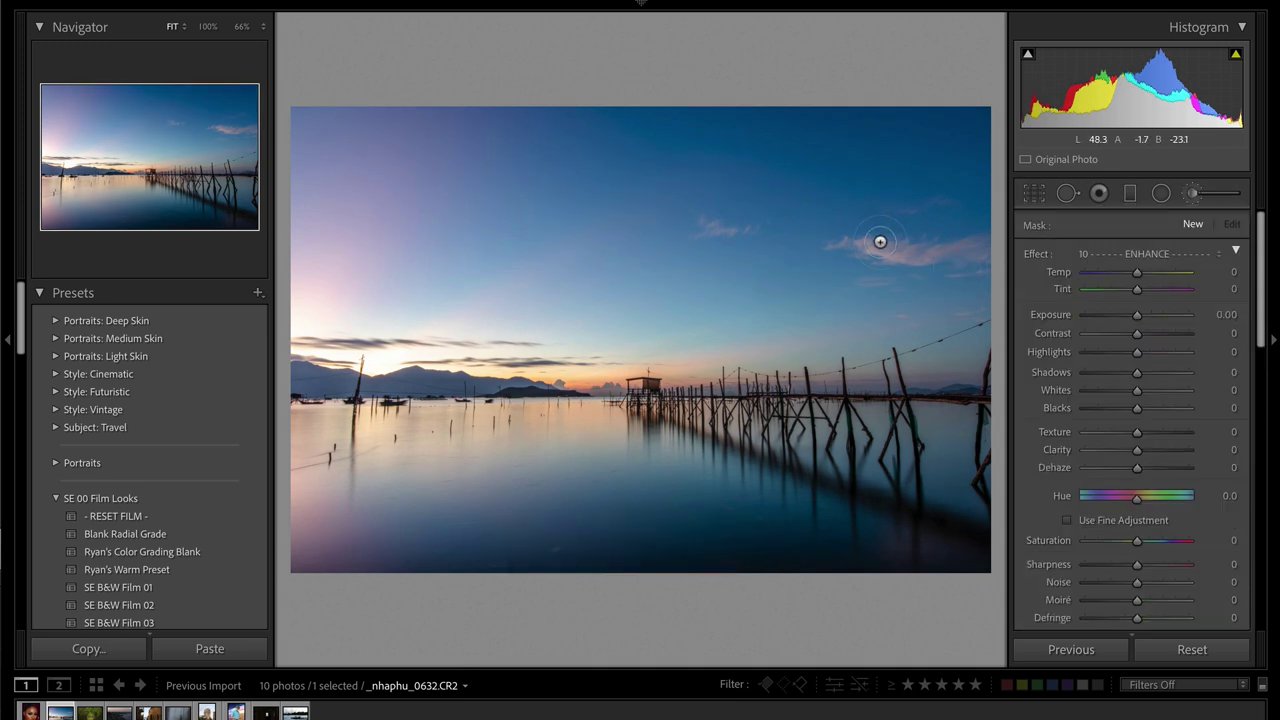
scroll(934, 277, "up", 2)
scroll(876, 249, "down", 1)
left_click_drag(923, 252, 985, 246)
left_click_drag(861, 277, 966, 274)
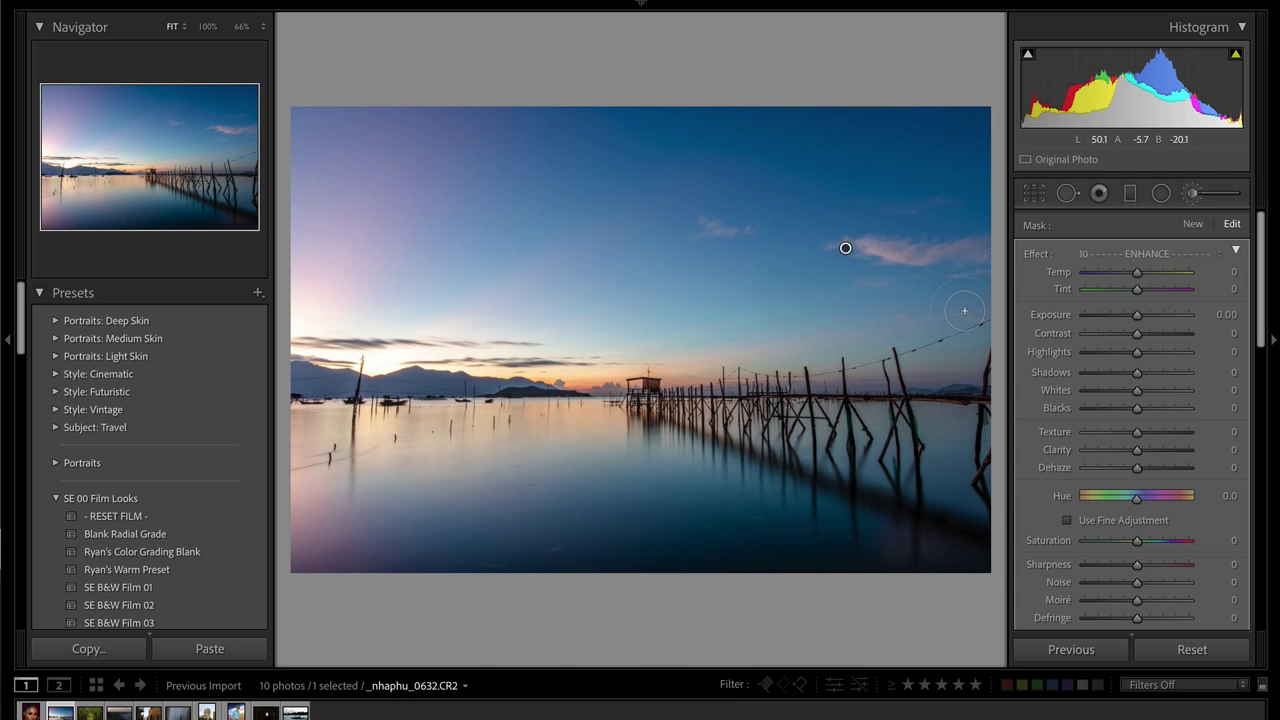
key("o")
left_click_drag(705, 222, 734, 224)
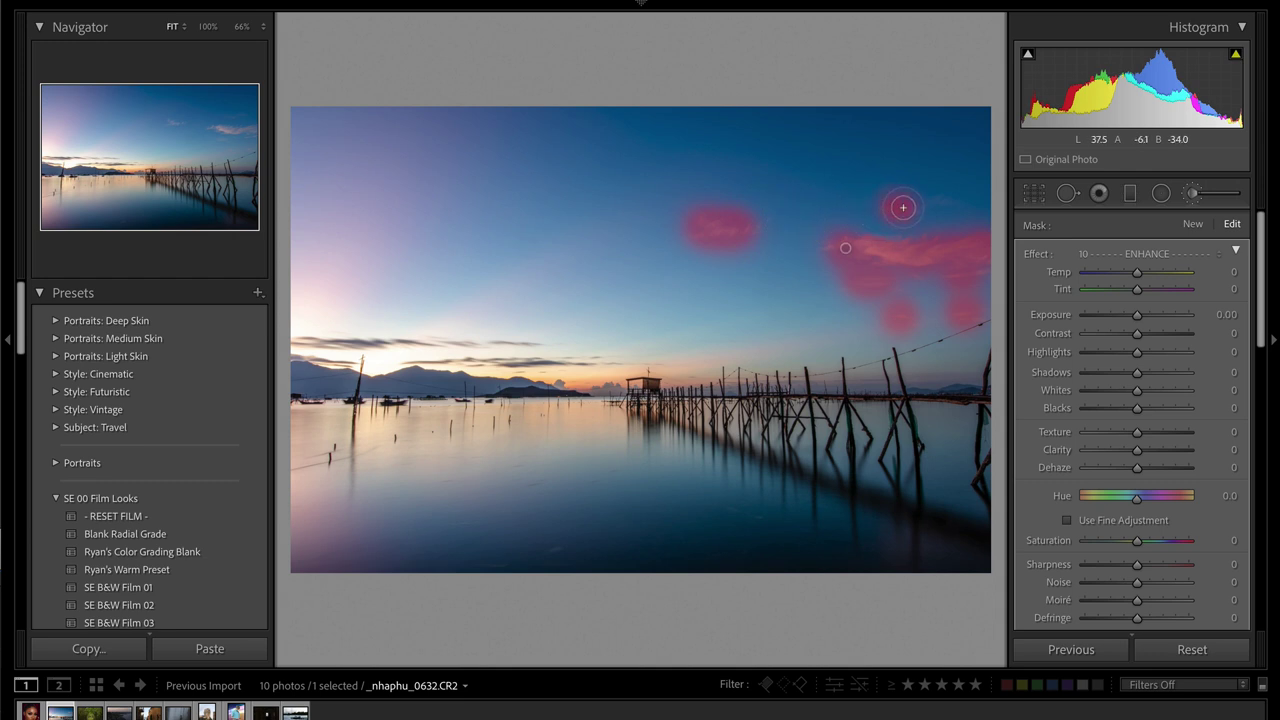
left_click(943, 197)
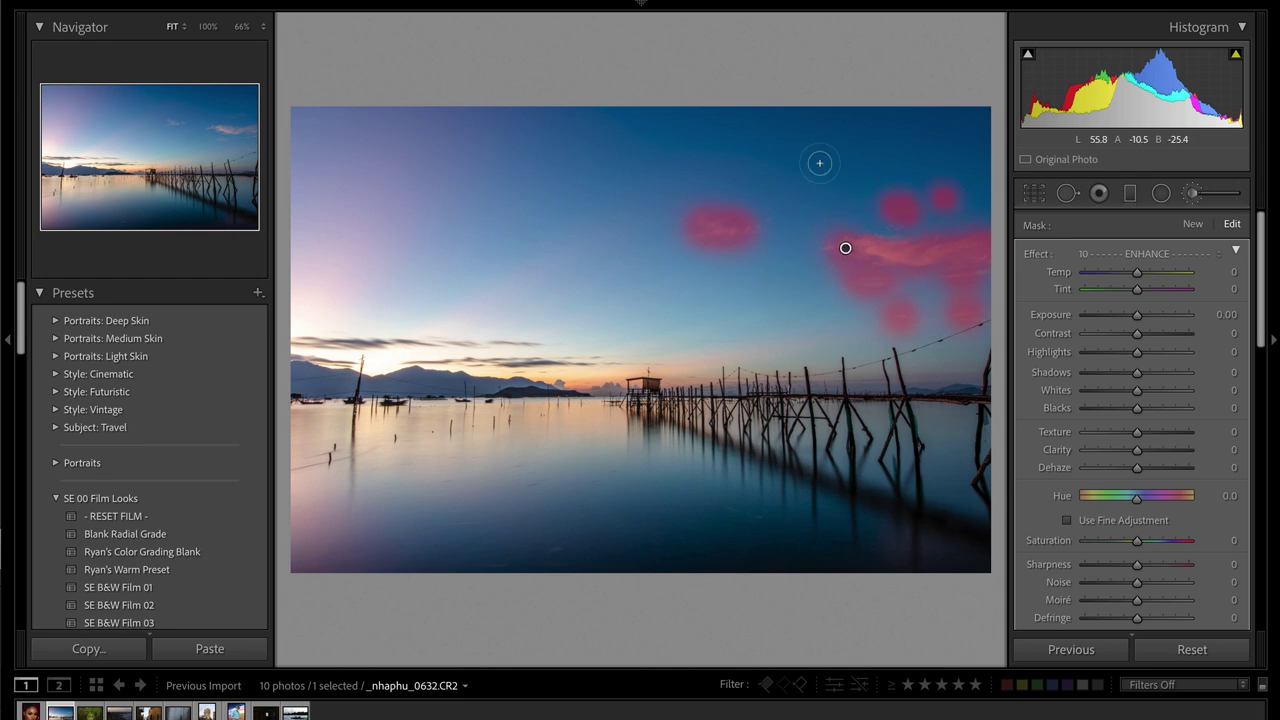
key("o")
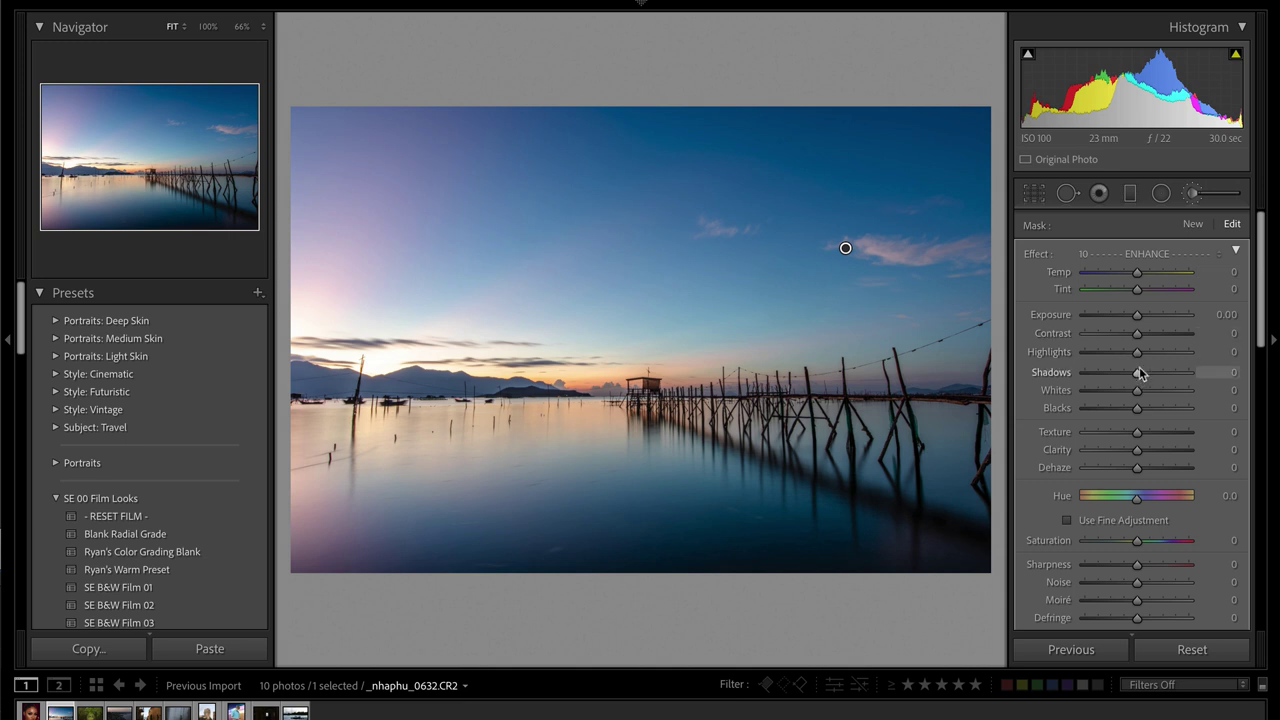
- Set the cloud mask's Highlights to 16, Contrast to 11, Whites to 5, Texture to 36 and Clarity to 5
left_click_drag(1137, 354, 1239, 353)
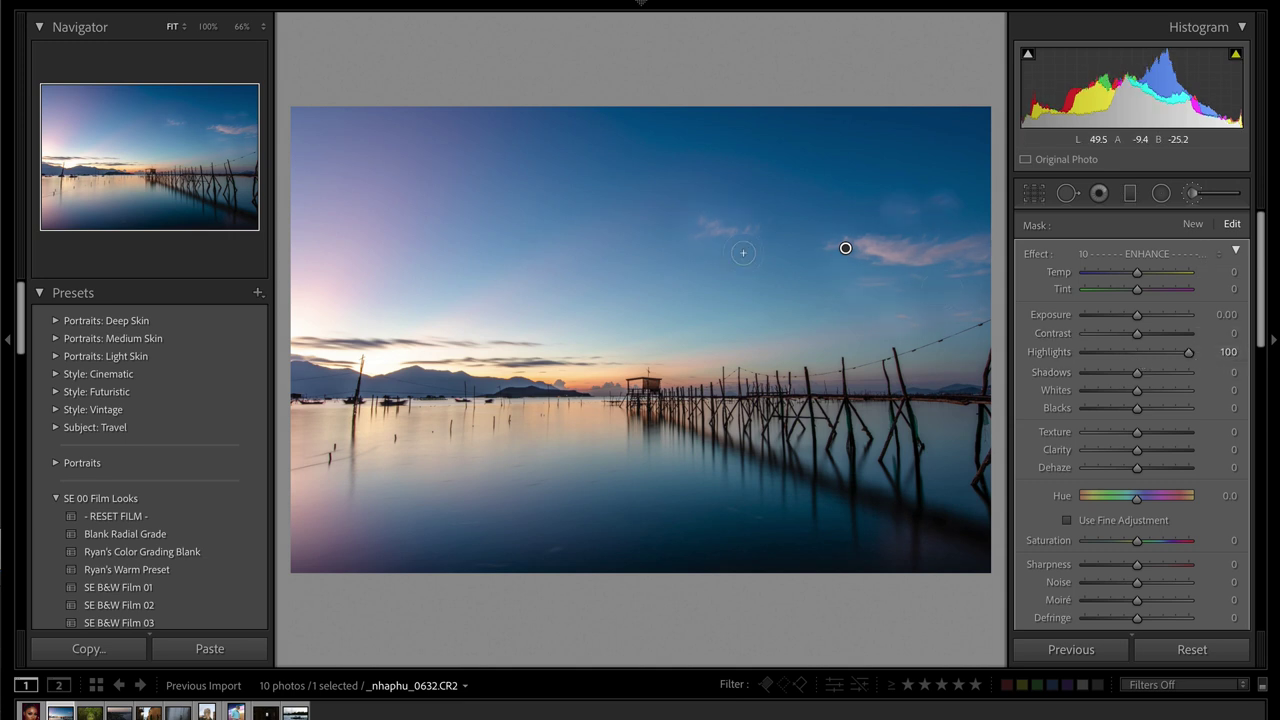
left_click(1150, 354)
mouse_move(1149, 351)
left_mouse_down()
mouse_move(1156, 334)
mouse_move(1145, 333)
left_mouse_up()
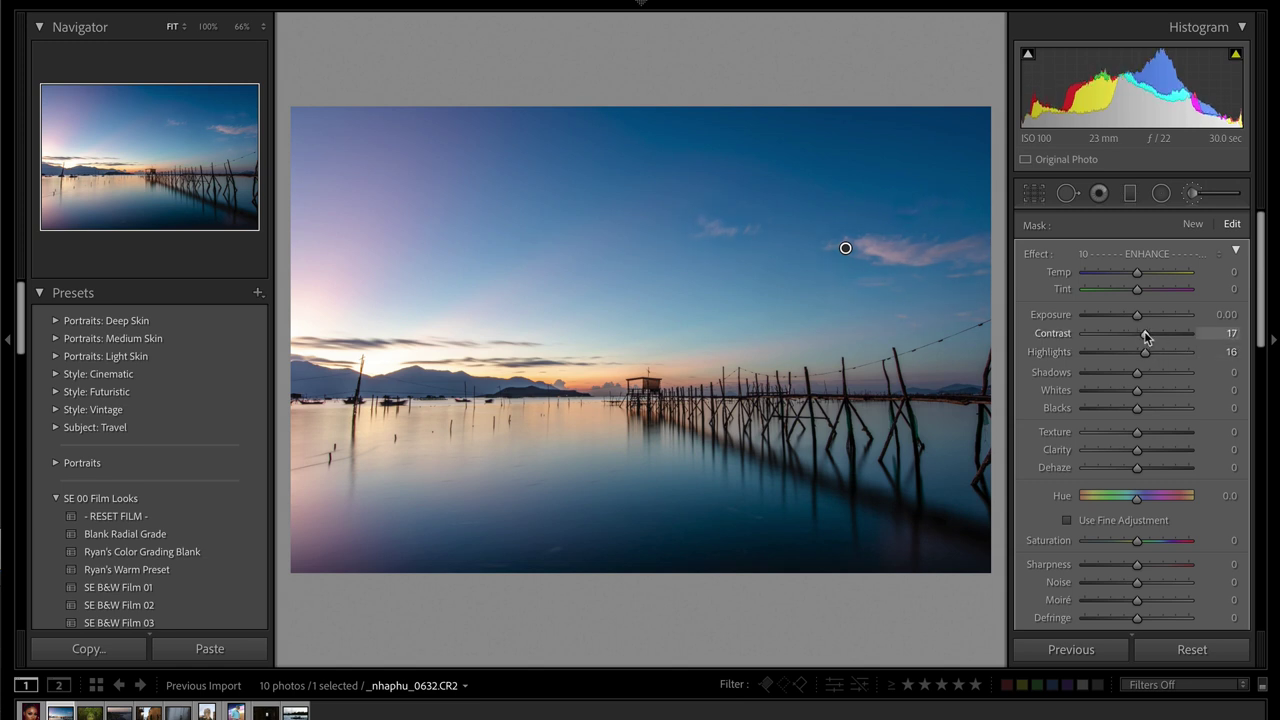
left_click(1155, 390)
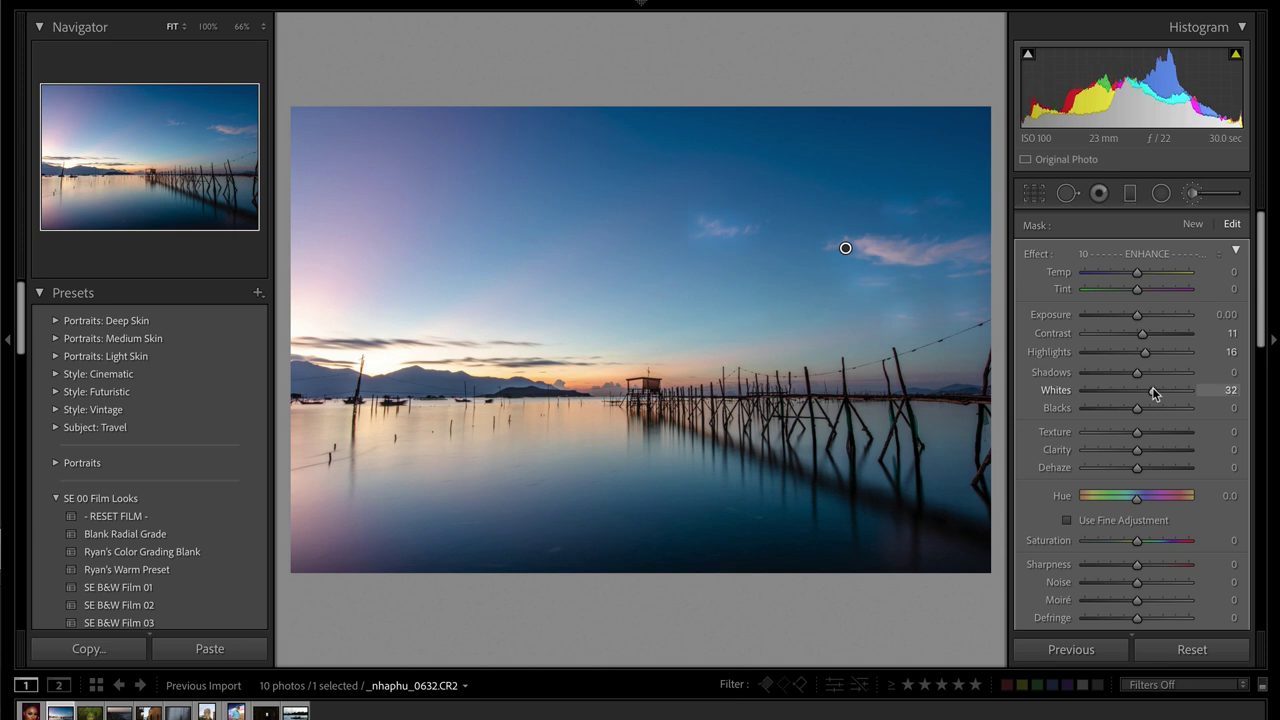
left_click_drag(1150, 393, 1143, 452)
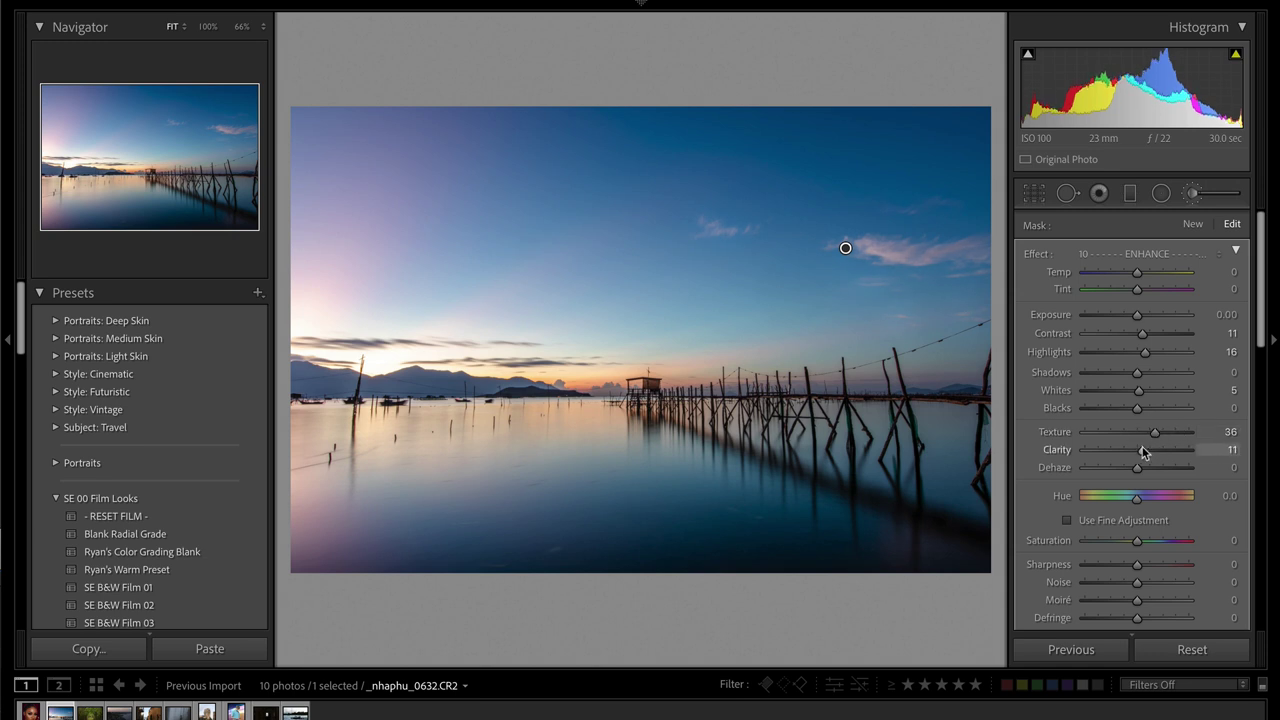
- Delete and restore the cloud mask to check its effect, close the brush, and compare the seascape with its original
key("Delete")
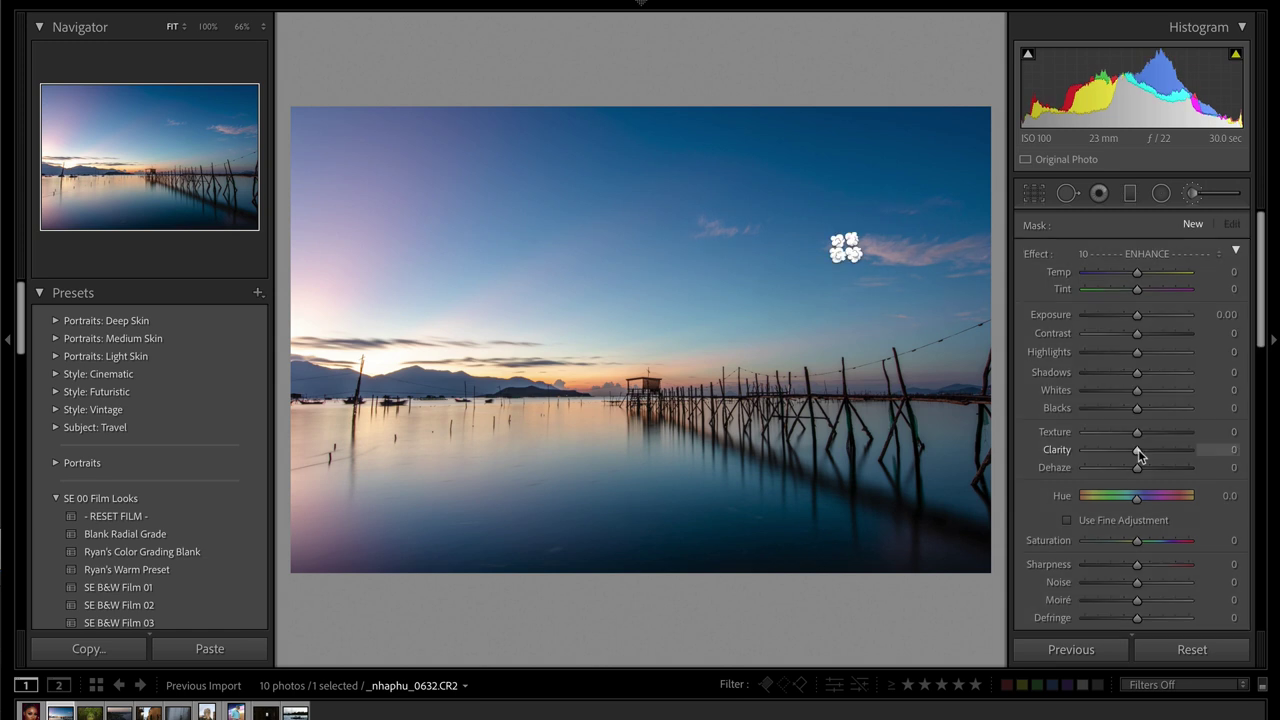
key("ctrl+z")
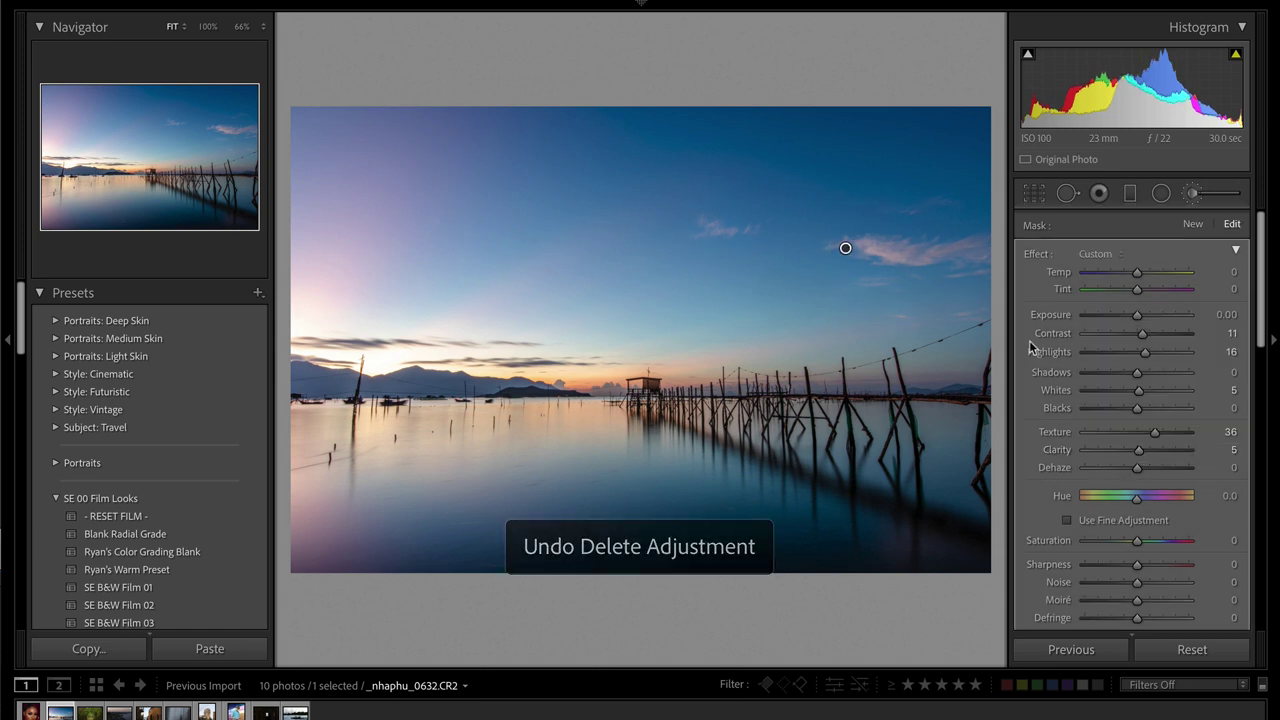
key("k")
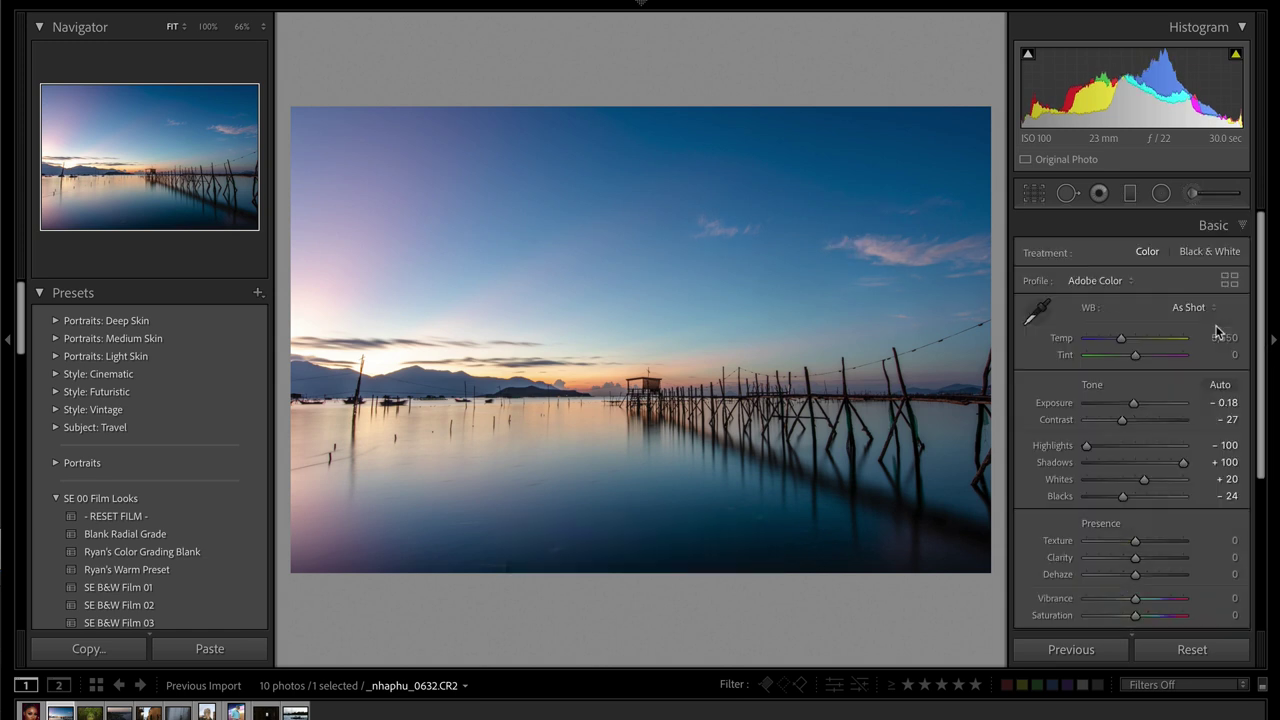
key("backslash")
key("backslash")
key("backslash")
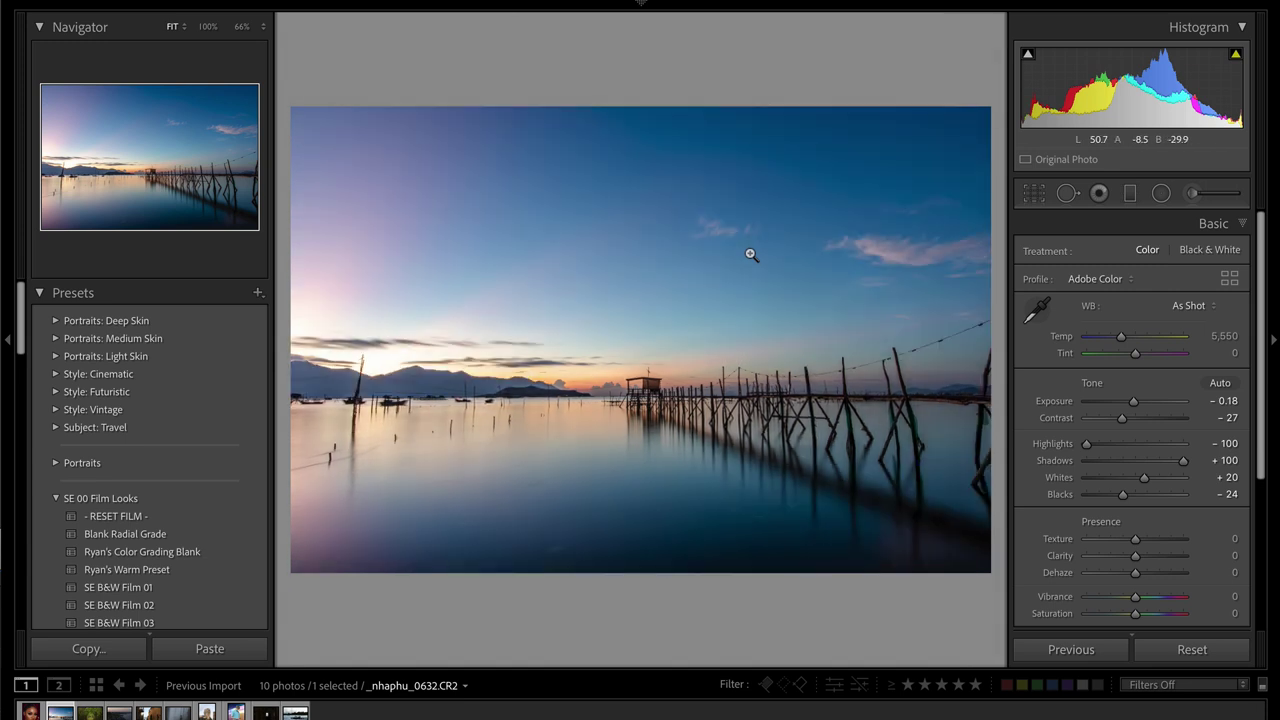
key("backslash")
- Go to the forest path photo and set its Tint to +6
key("Right")
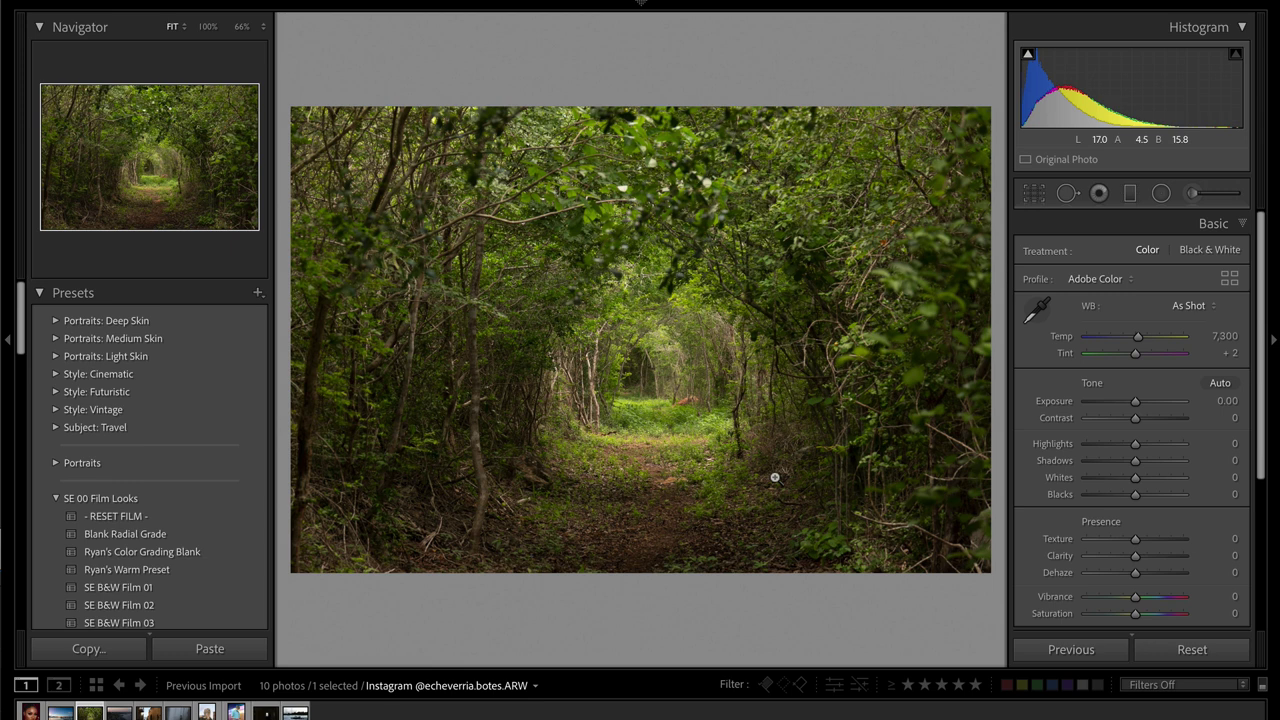
left_click(1194, 195)
left_click(1196, 198)
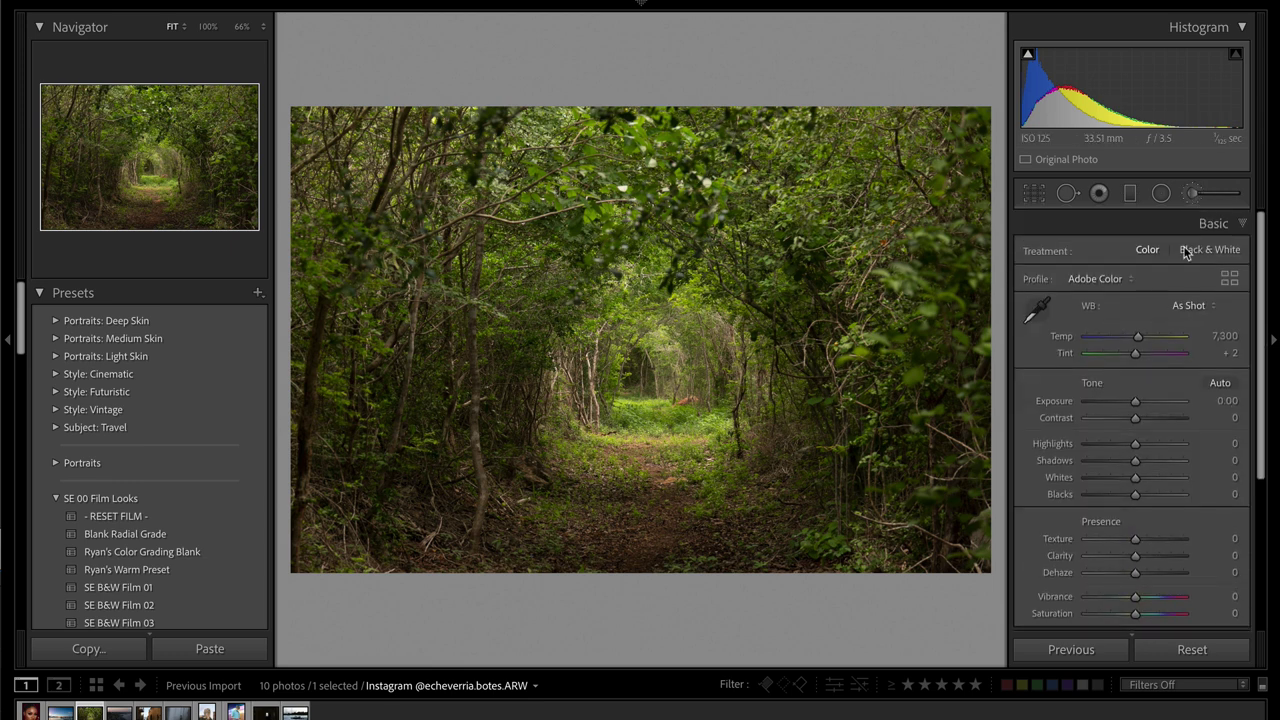
left_click(1138, 340)
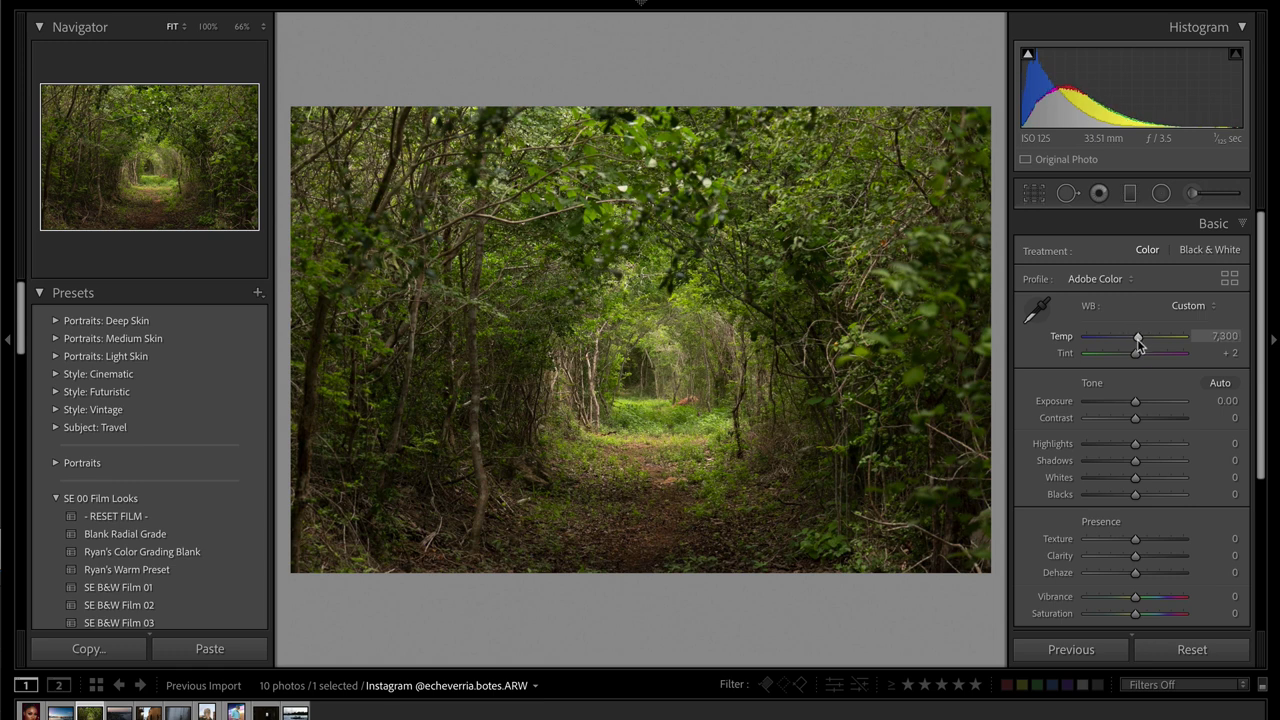
left_click_drag(1136, 353, 1140, 356)
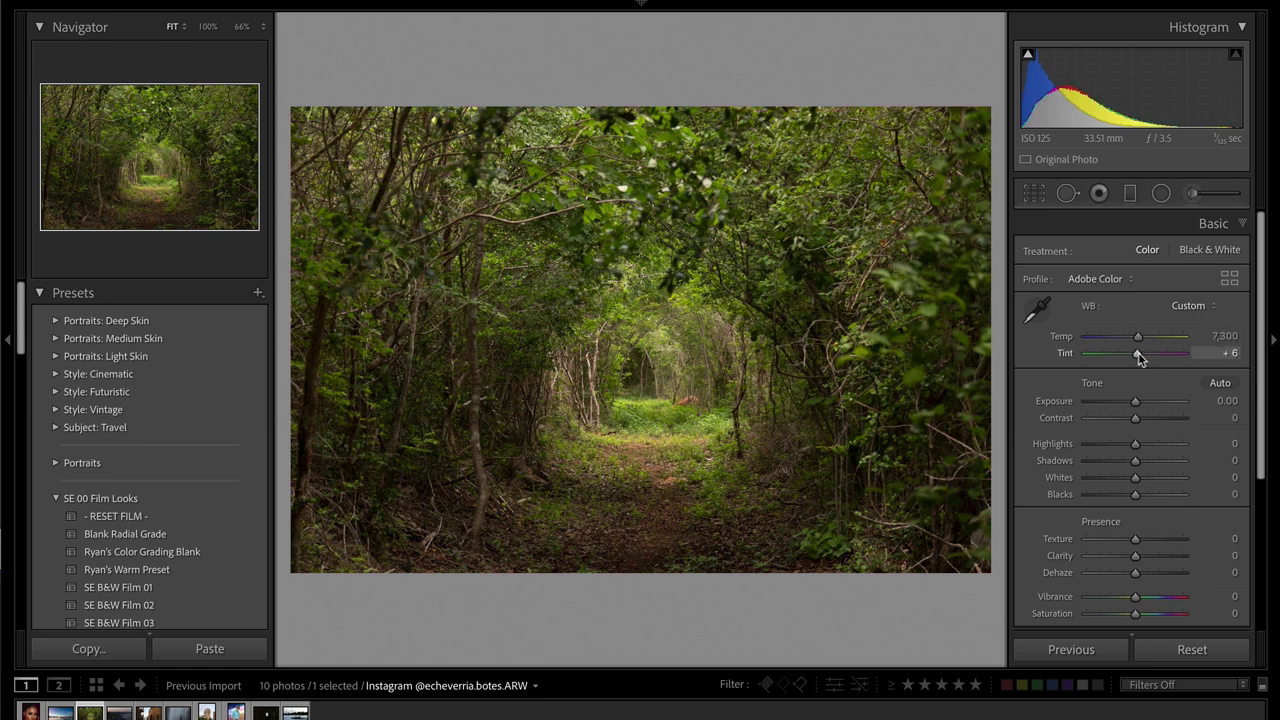
- Set the forest photo's Yellow saturation to -53, compare with the HSL adjustments switched off, and try out the Orange saturation
scroll(1140, 400, "down", 4)
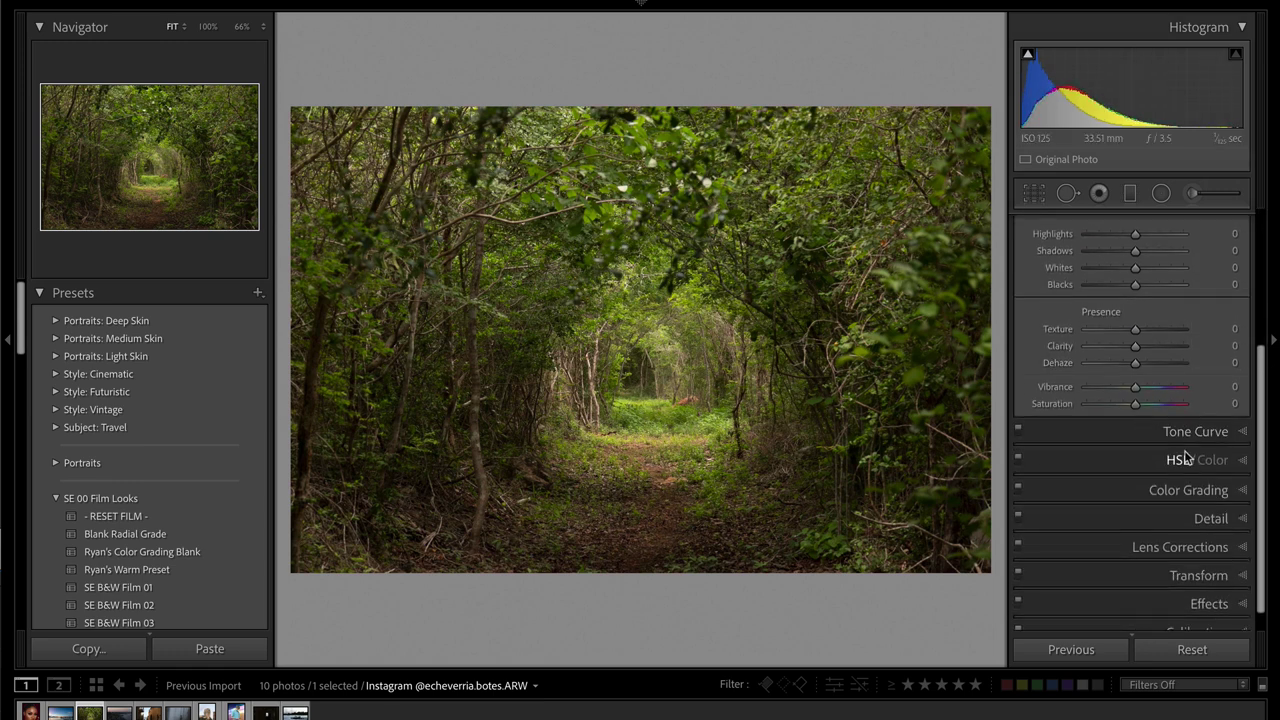
left_click(1183, 457)
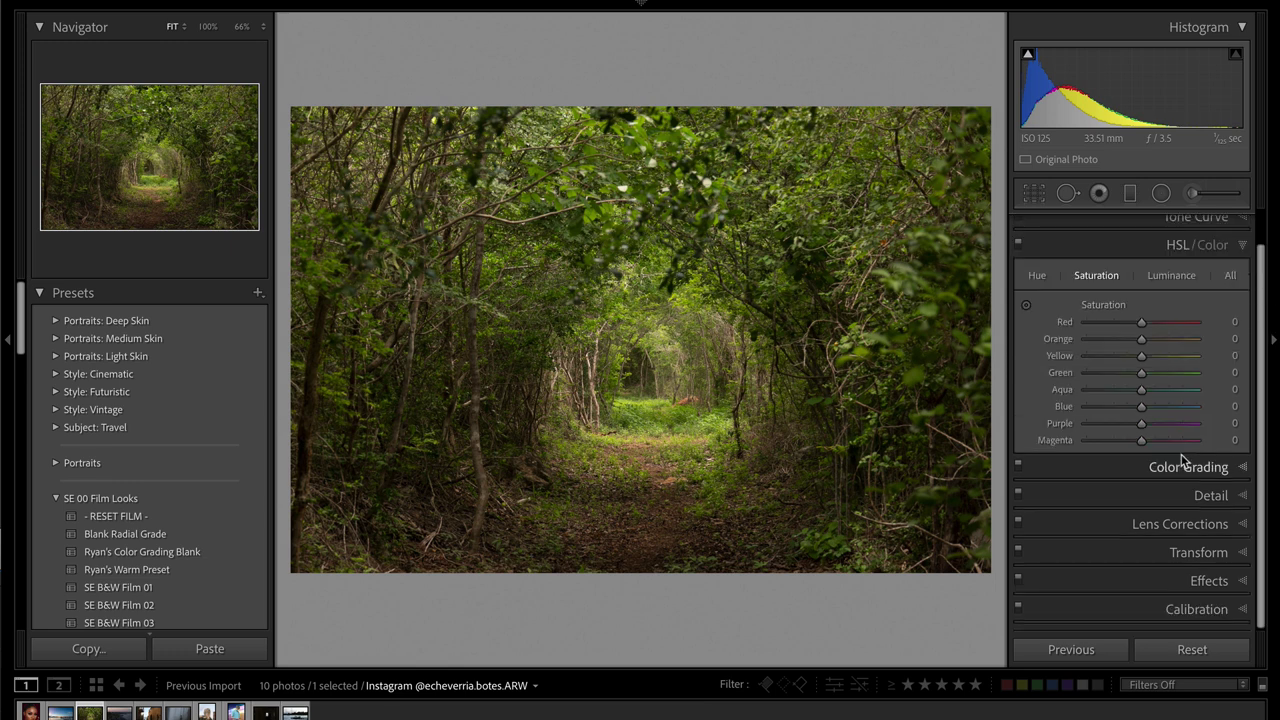
left_click(1108, 355)
mouse_move(1108, 355)
left_mouse_down()
mouse_move(1121, 355)
mouse_move(1085, 356)
mouse_move(1113, 358)
left_mouse_up()
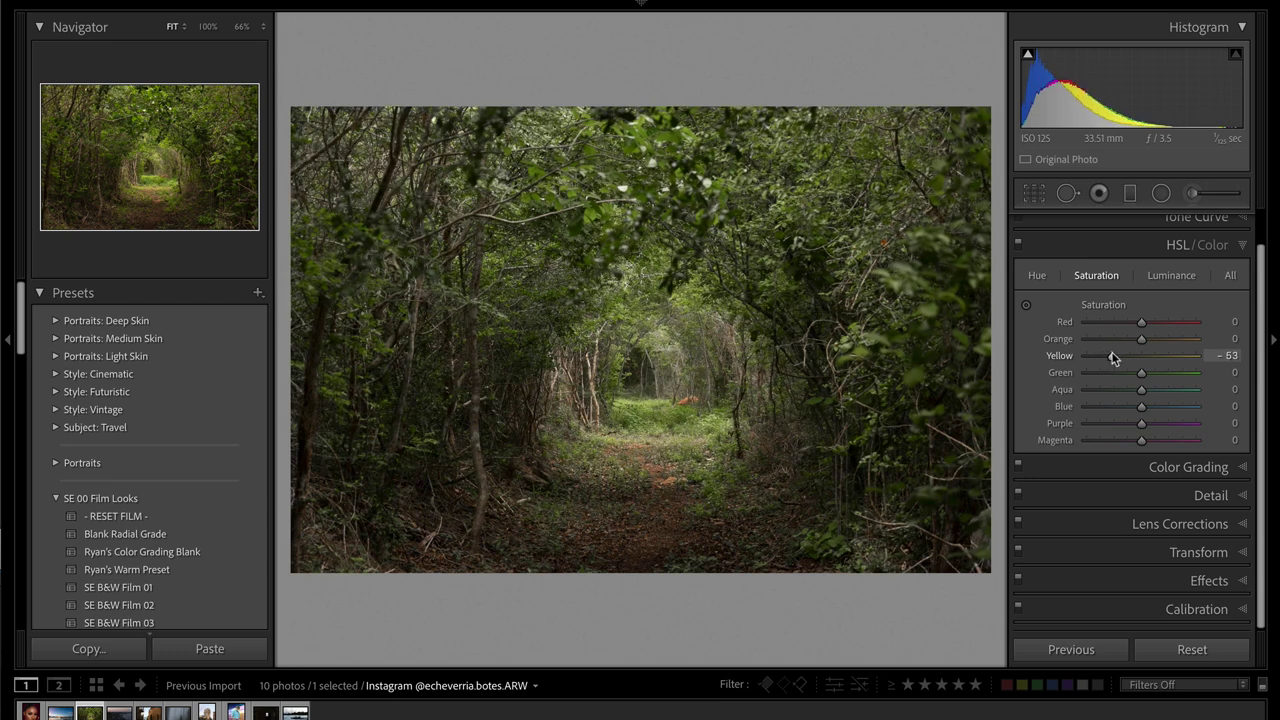
left_click(1018, 245)
left_click(1018, 245)
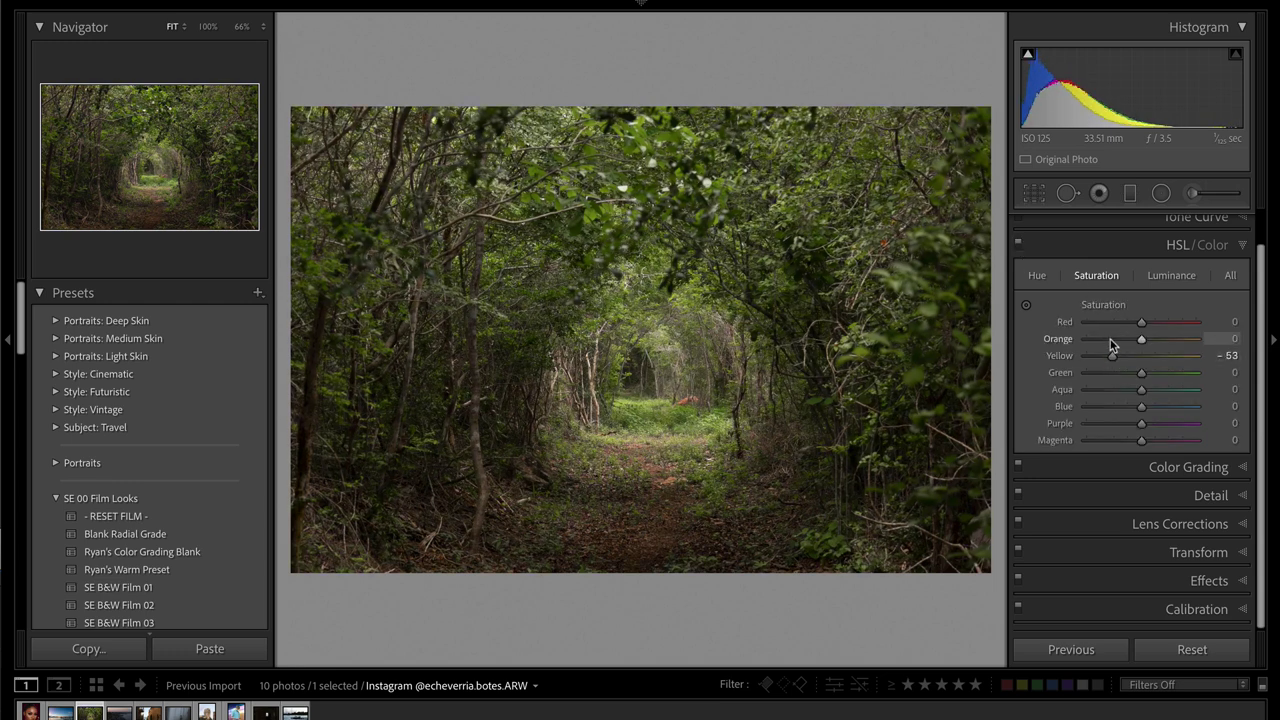
left_click_drag(1112, 342, 1184, 342)
- Set the Yellow hue to -68 and the Orange hue to -24, briefly trying a darker overall exposure
left_click(1038, 280)
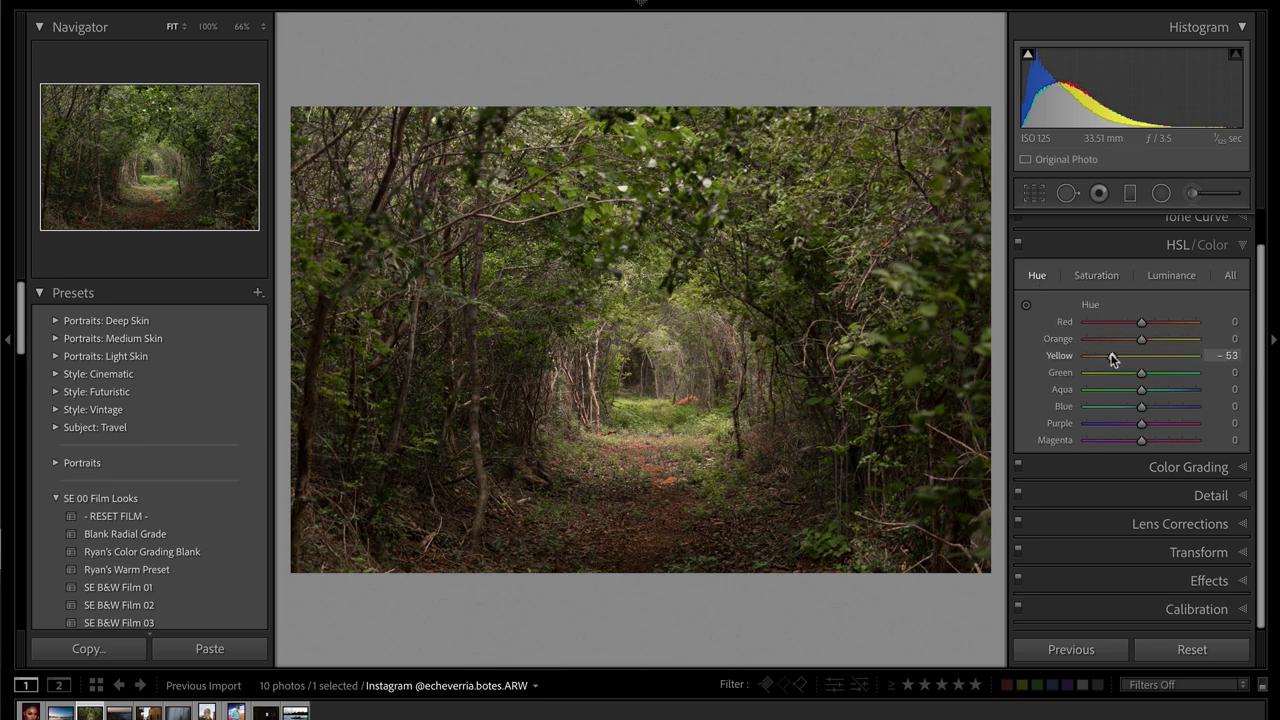
mouse_move(1112, 360)
left_mouse_down()
mouse_move(1082, 358)
mouse_move(1105, 362)
left_mouse_up()
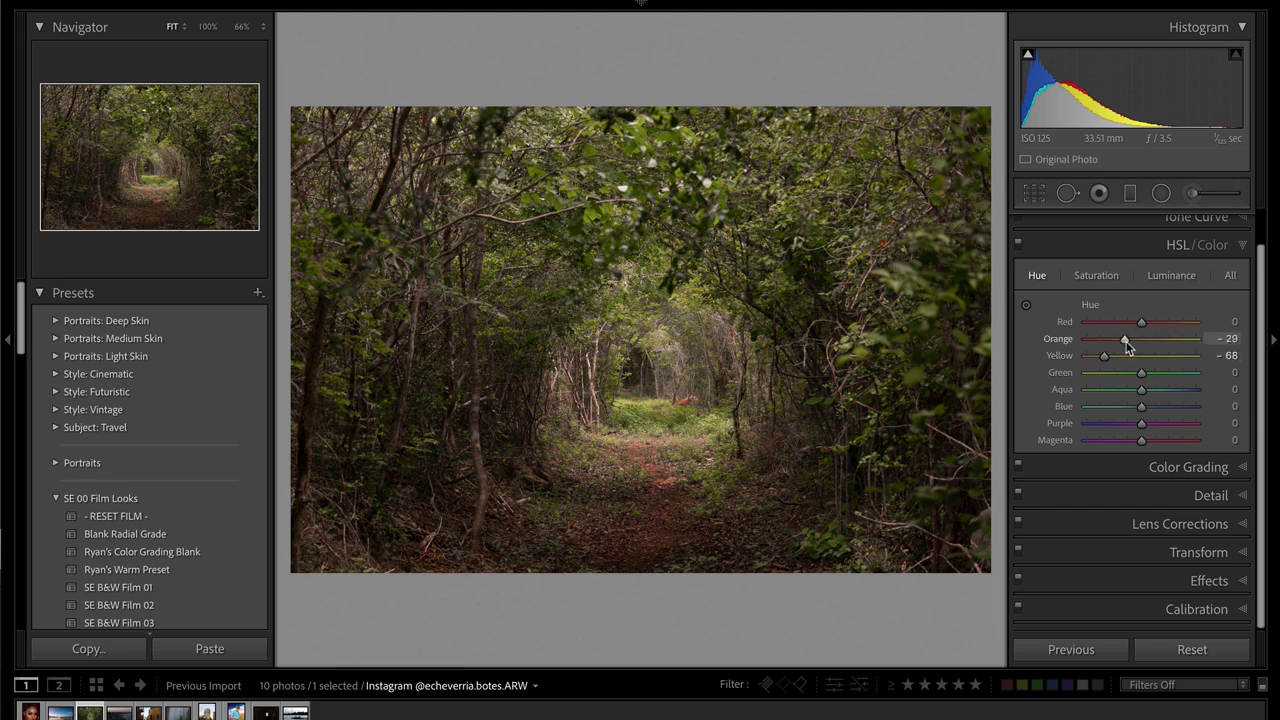
key("shift+minus")
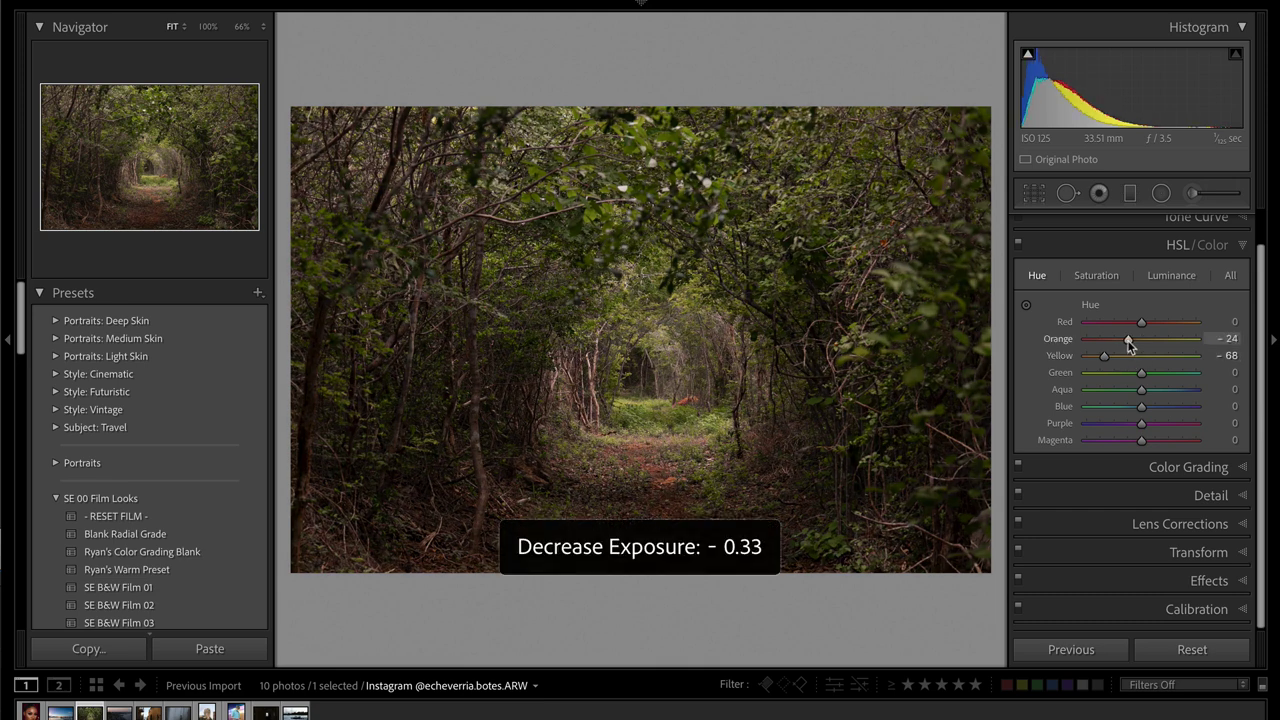
key("ctrl+period")
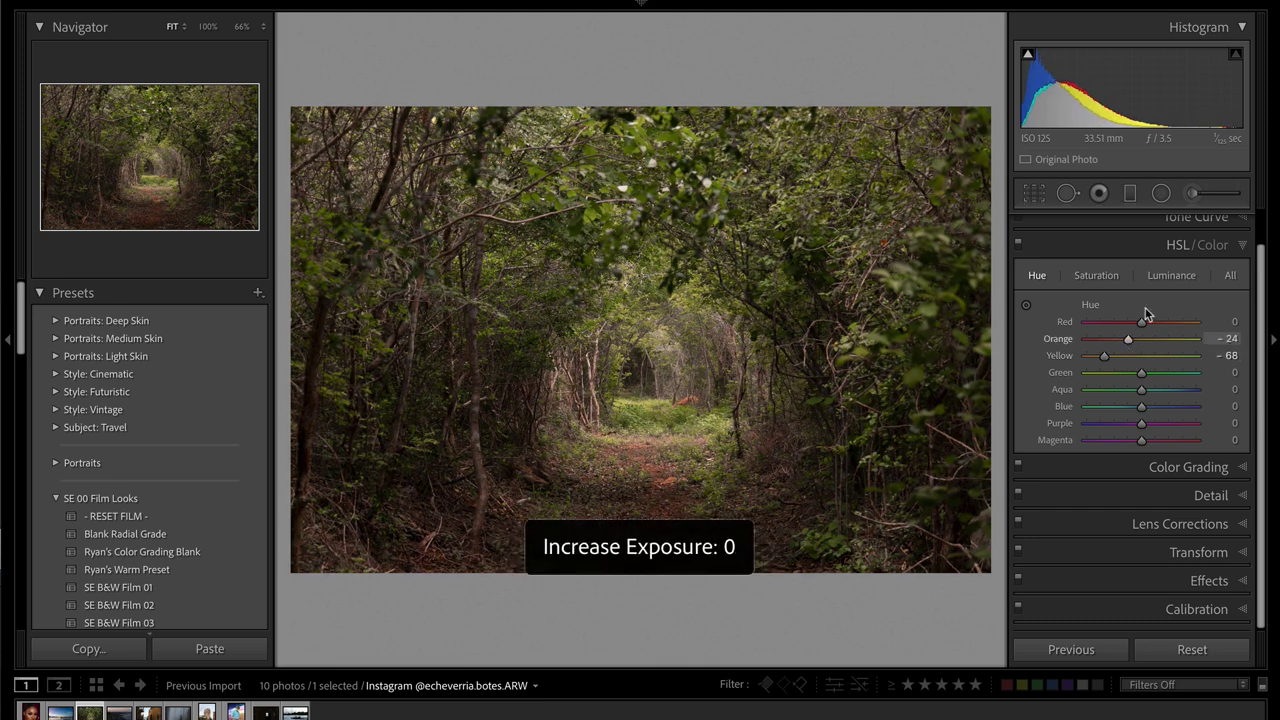
- Paint an Adjustment Brush mask over the trees surrounding the path and set its Exposure to -0.63
scroll(1192, 205, "up", 1)
left_click(1191, 197)
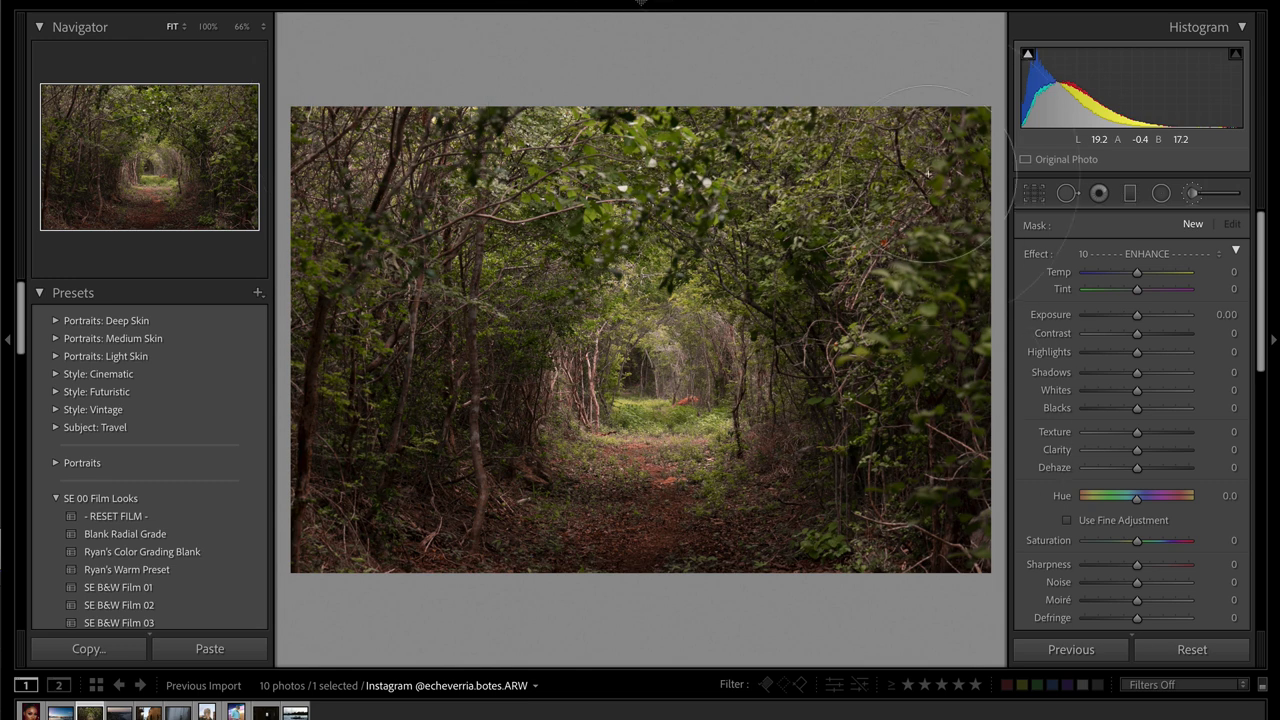
left_click(362, 279)
left_click(1117, 314)
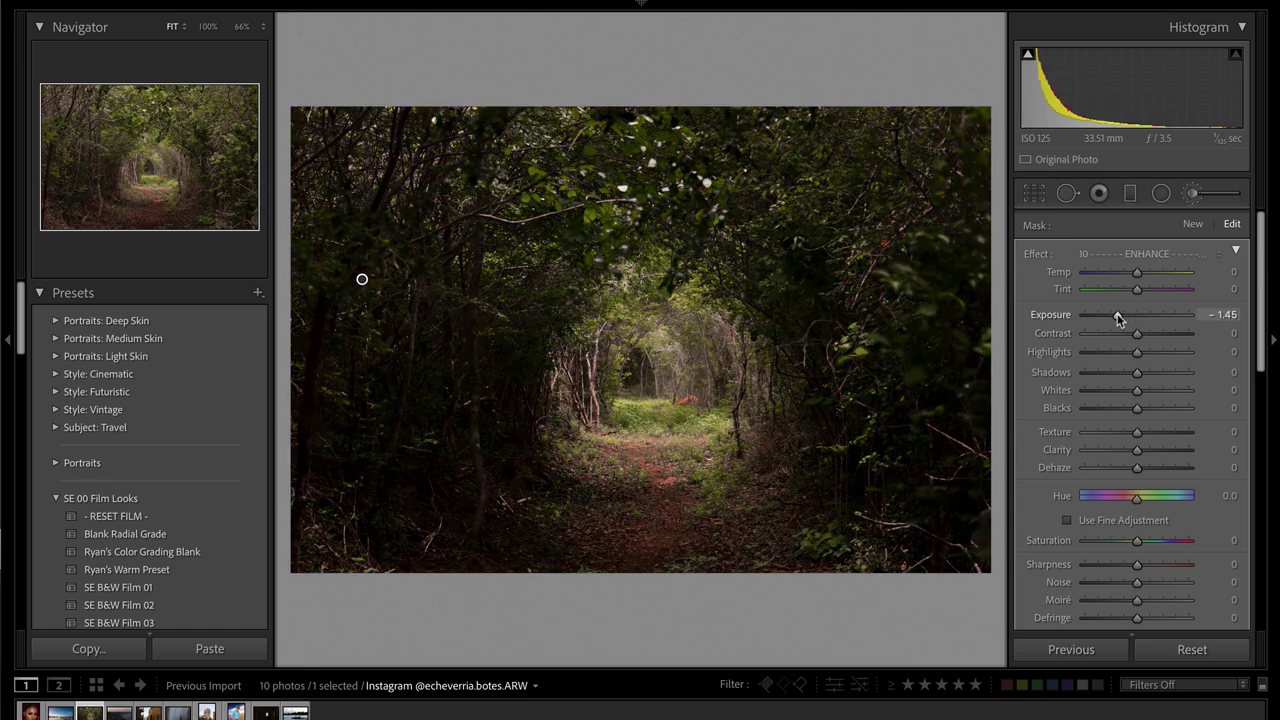
left_click_drag(1117, 314, 1128, 314)
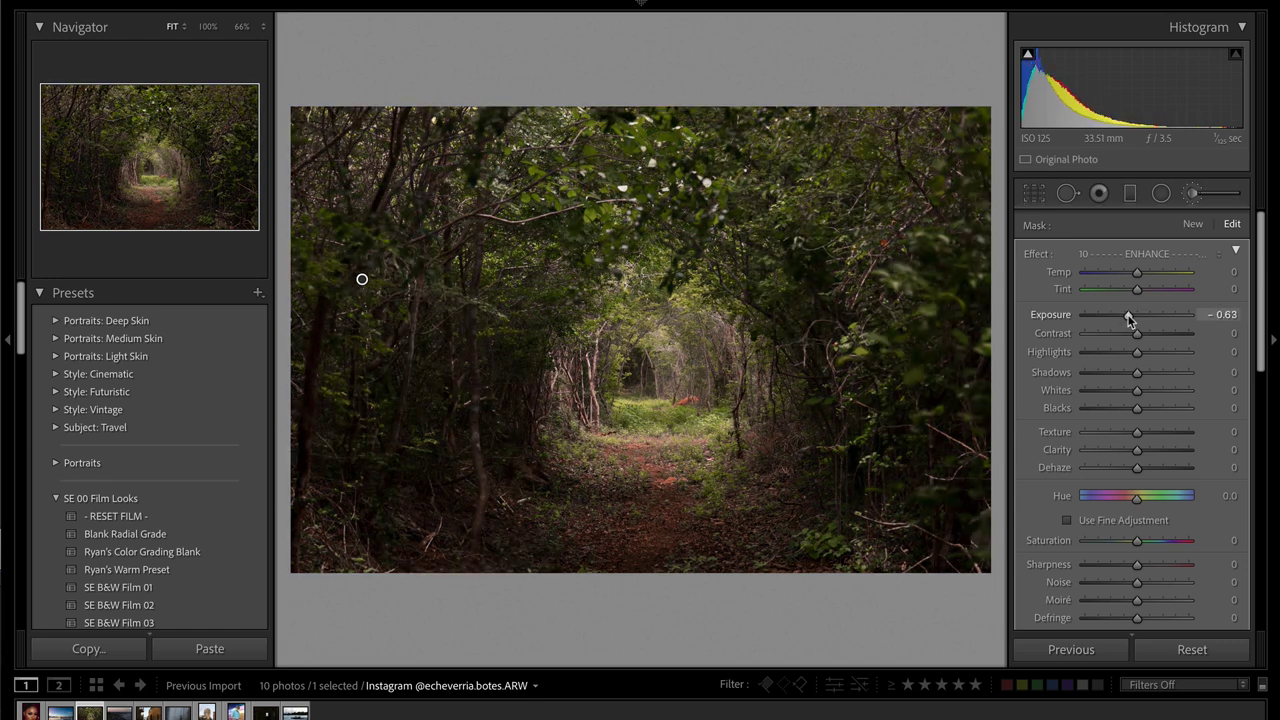
- Set the tree mask's Texture to -36, Clarity to -27, Dehaze to -23, Contrast to 38 and Exposure to -0.75
left_click(1117, 432)
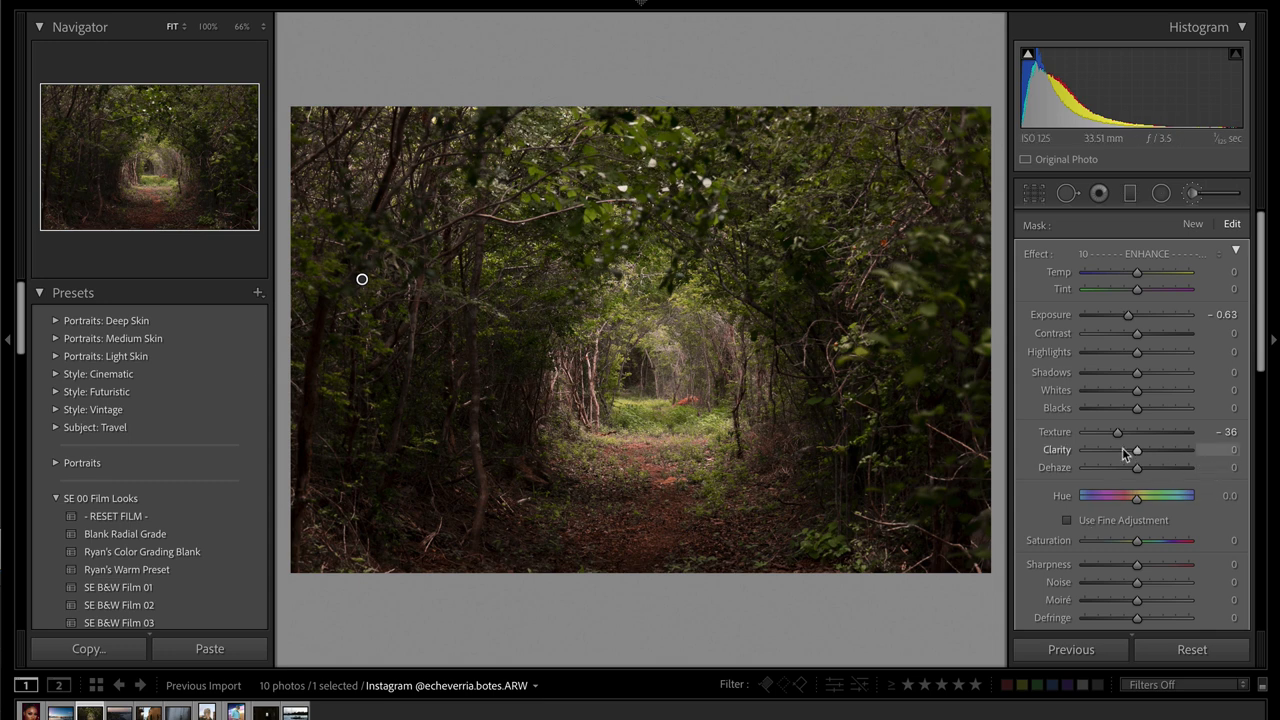
left_click(1119, 468)
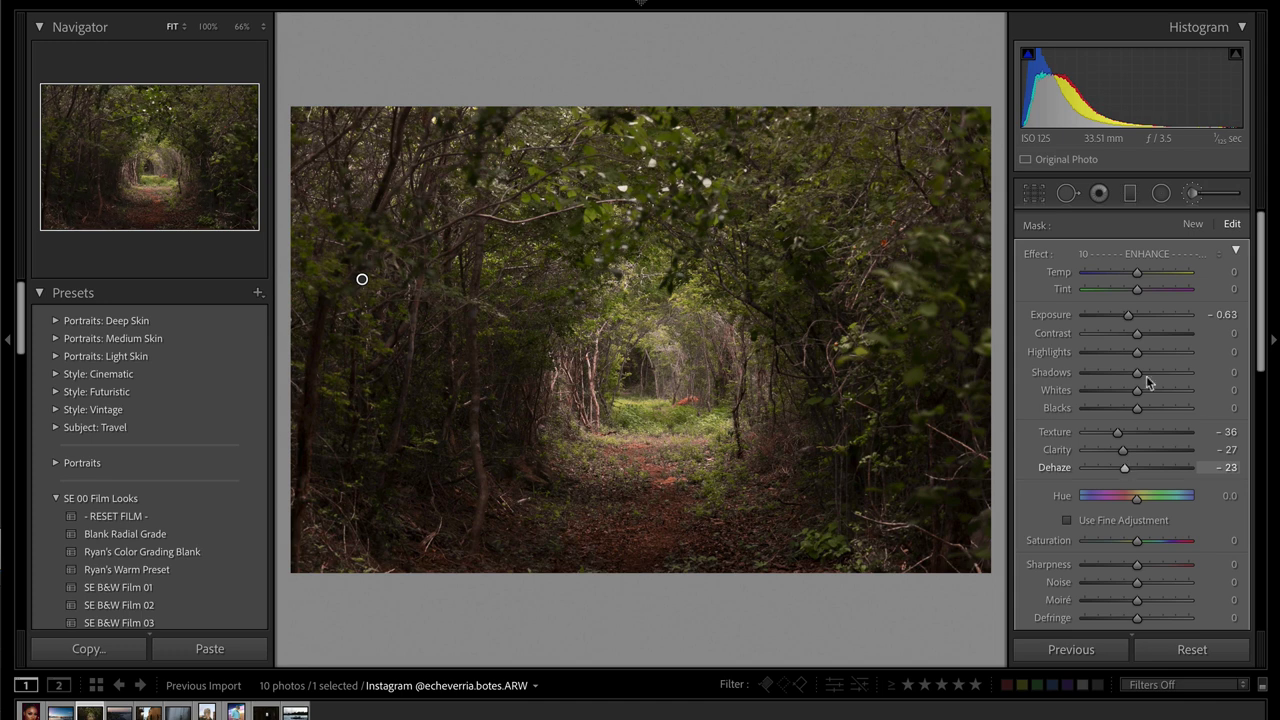
mouse_move(1138, 333)
left_mouse_down()
mouse_move(1158, 341)
mouse_move(1125, 316)
left_mouse_up()
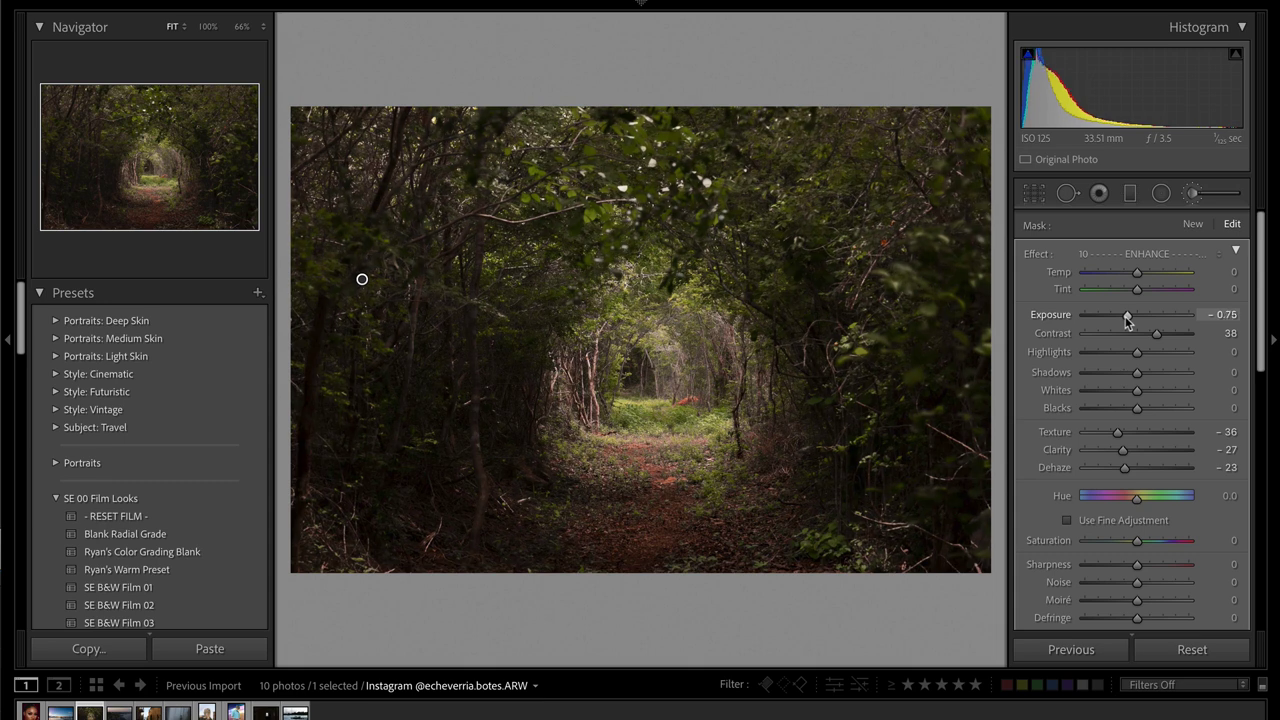
- Close the Adjustment Brush and lower the whole photo's Exposure to -0.33
key("k")
key("ctrl+bracketleft")
key("ctrl+bracketleft")
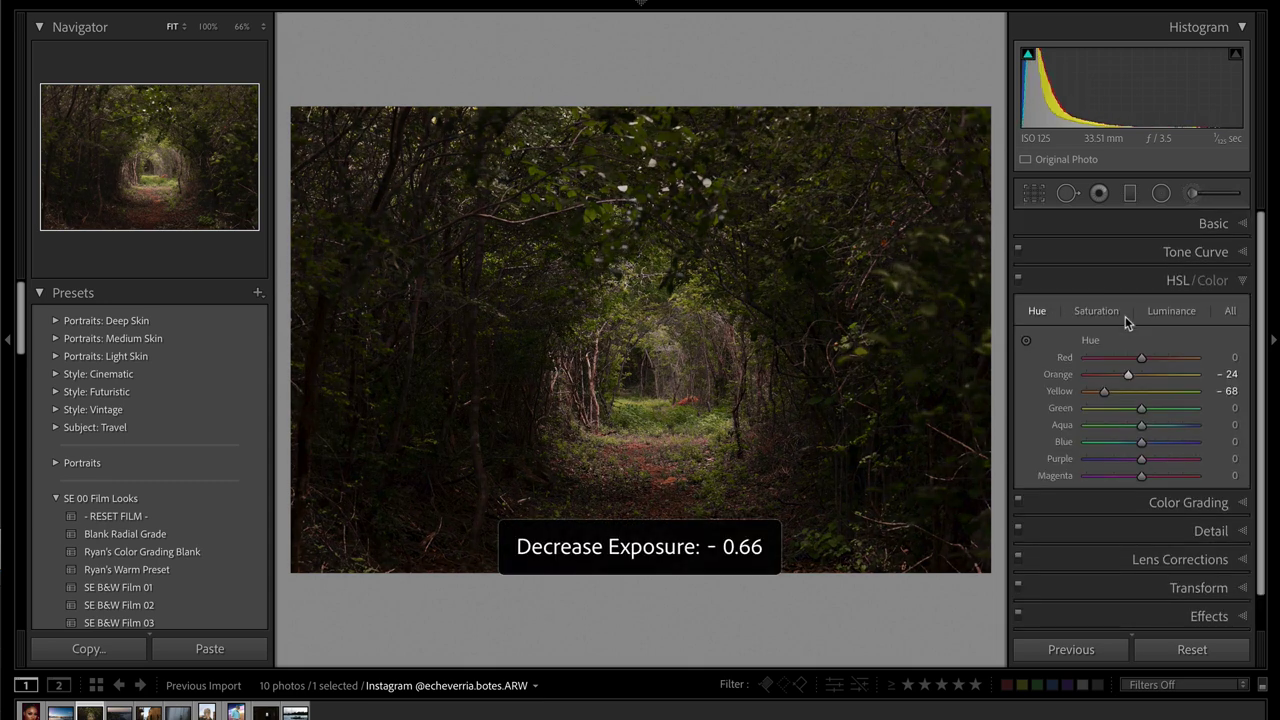
key("ctrl+bracketright")
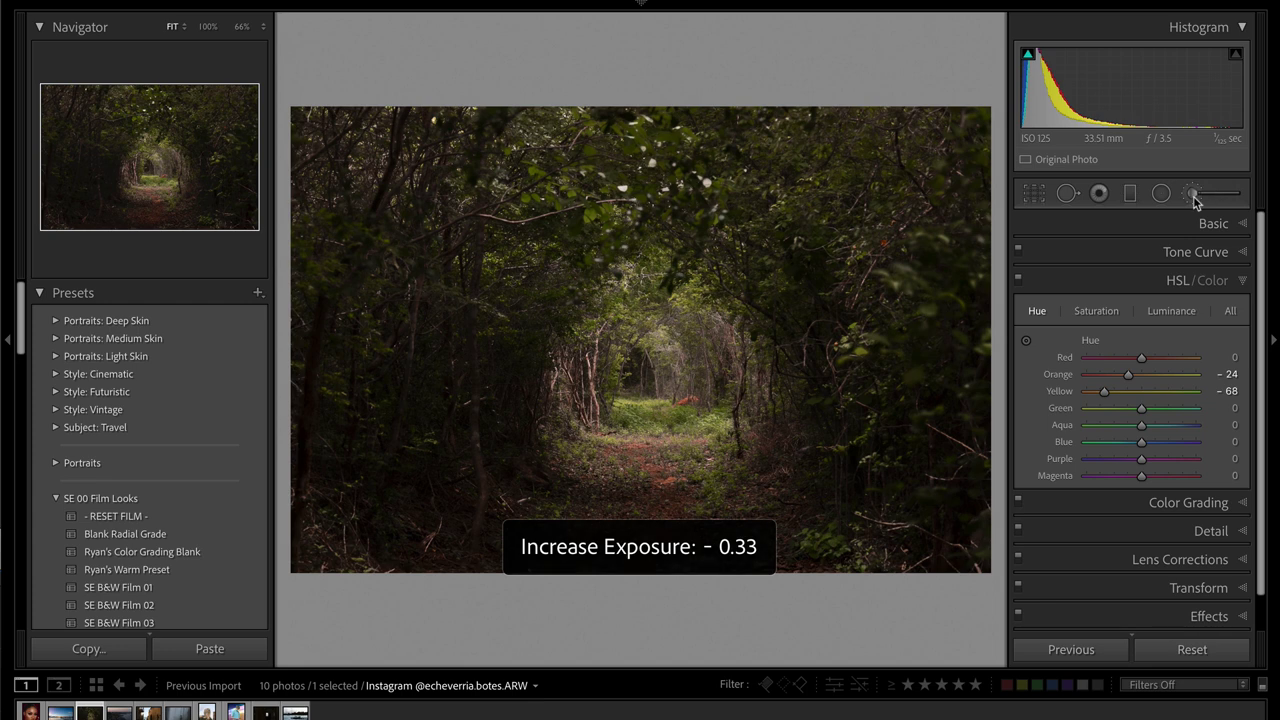
- Brush a new mask over the bright clearing and path with Texture 29, Contrast 21, Highlights 100 and Whites 67, then close the brush
key("shift+m")
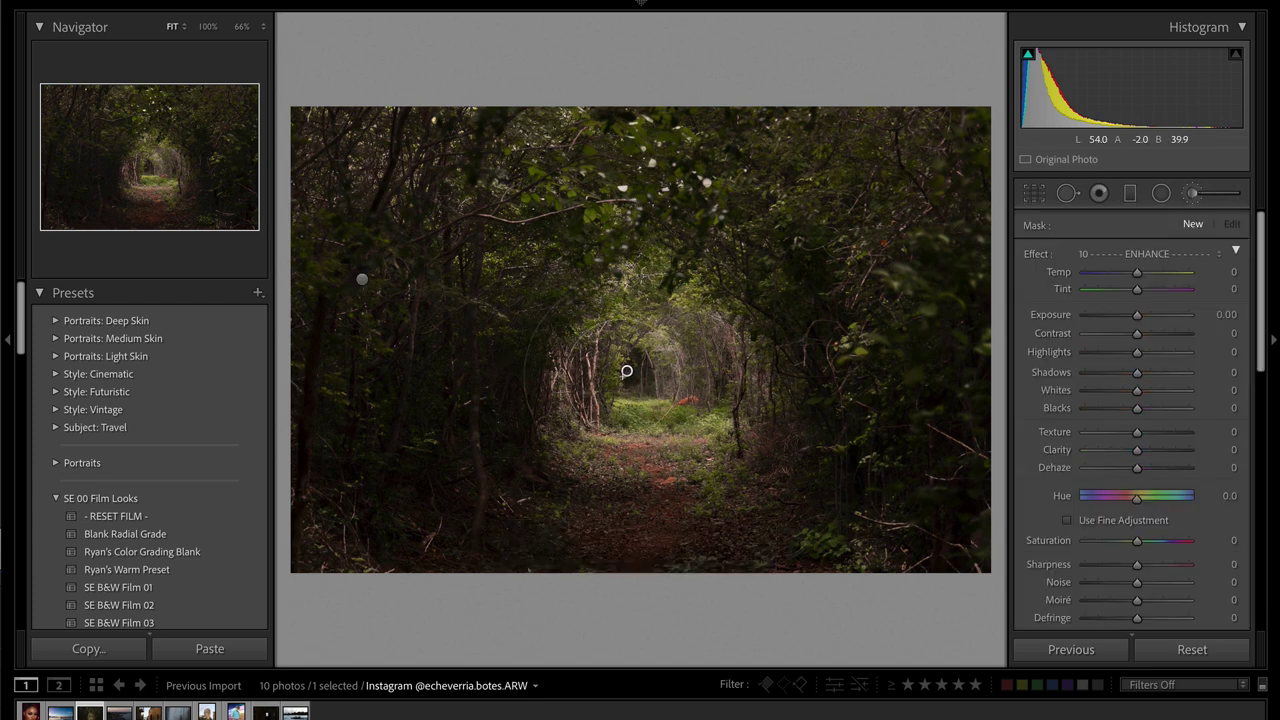
left_click(626, 371)
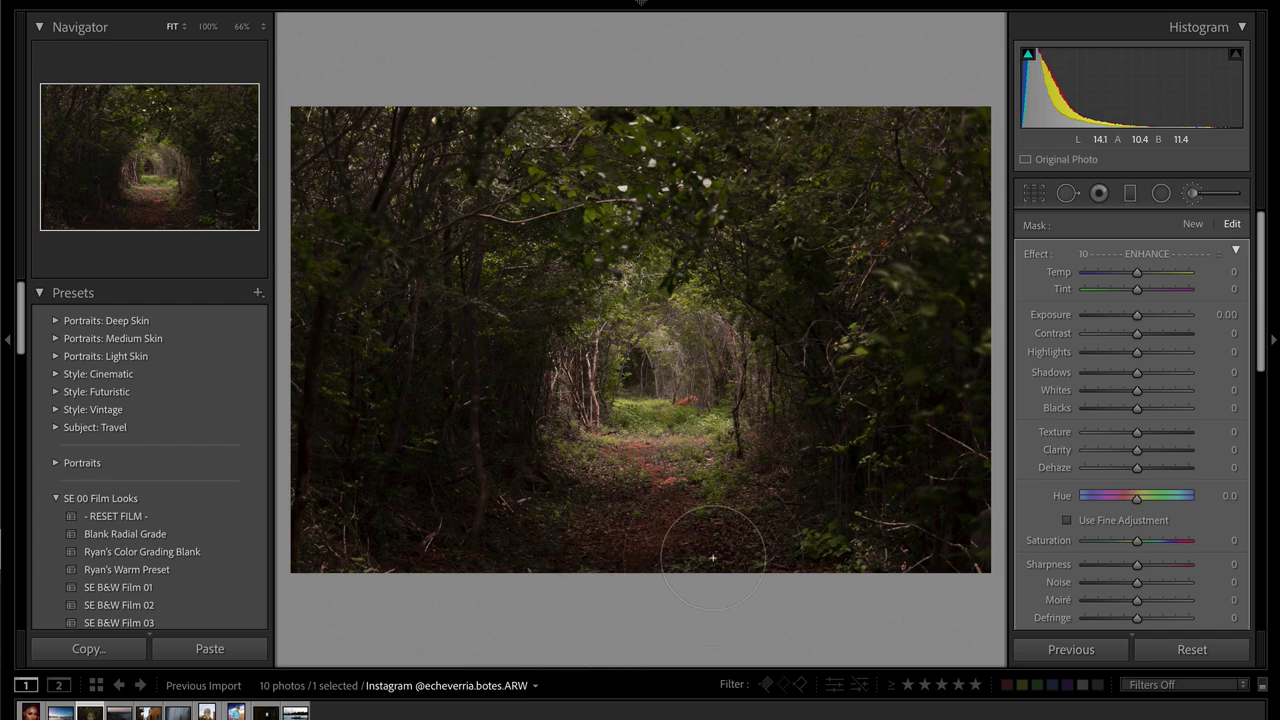
left_click_drag(1137, 431, 1152, 432)
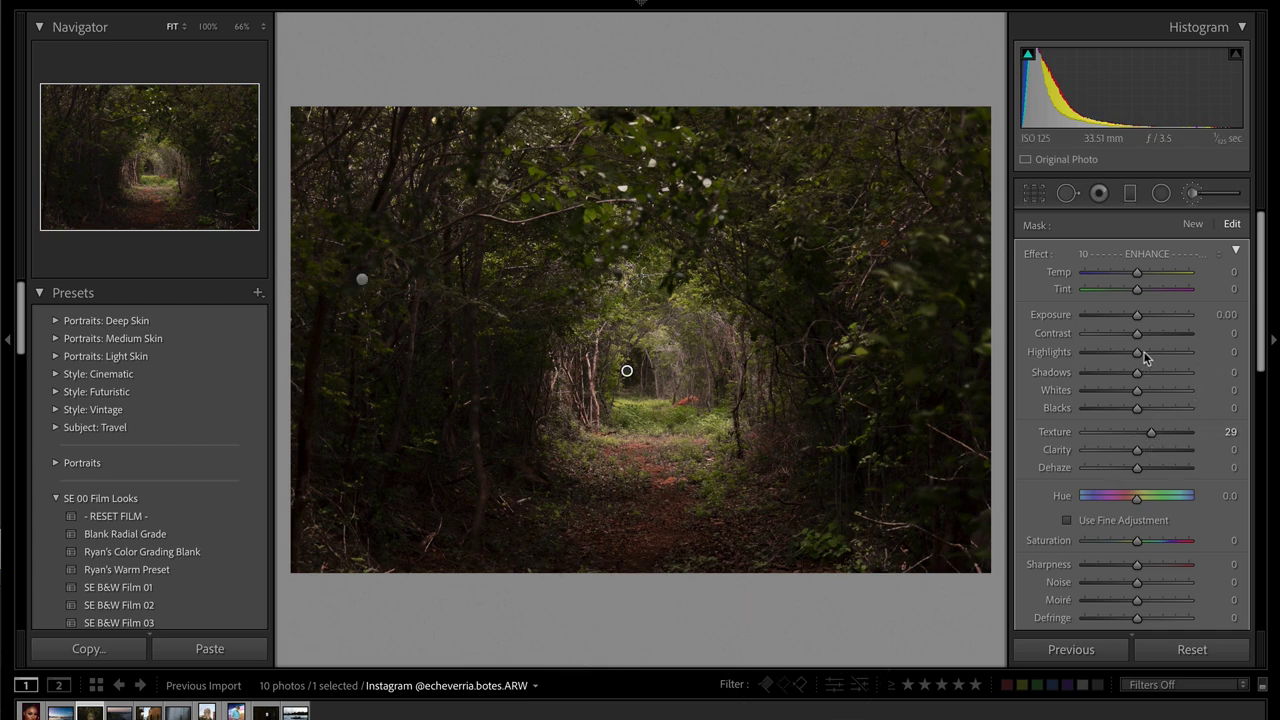
left_click_drag(1137, 333, 1200, 354)
left_click_drag(1137, 390, 1173, 395)
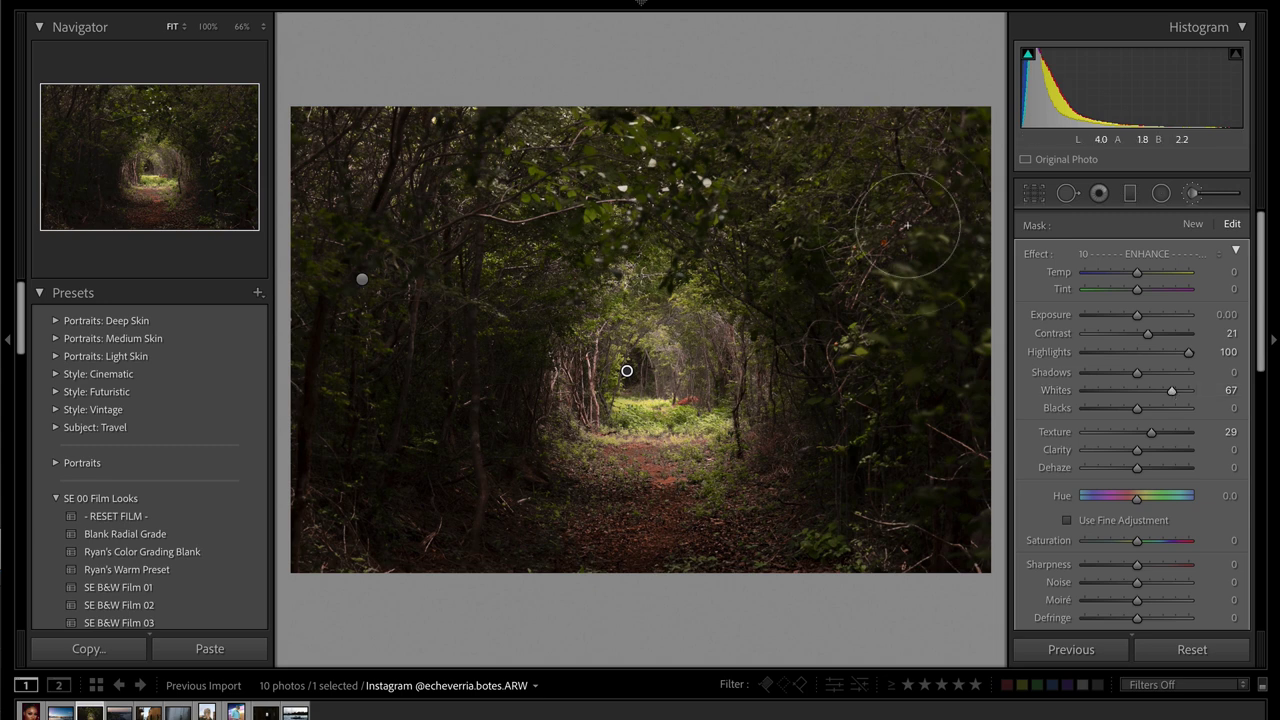
key("k")
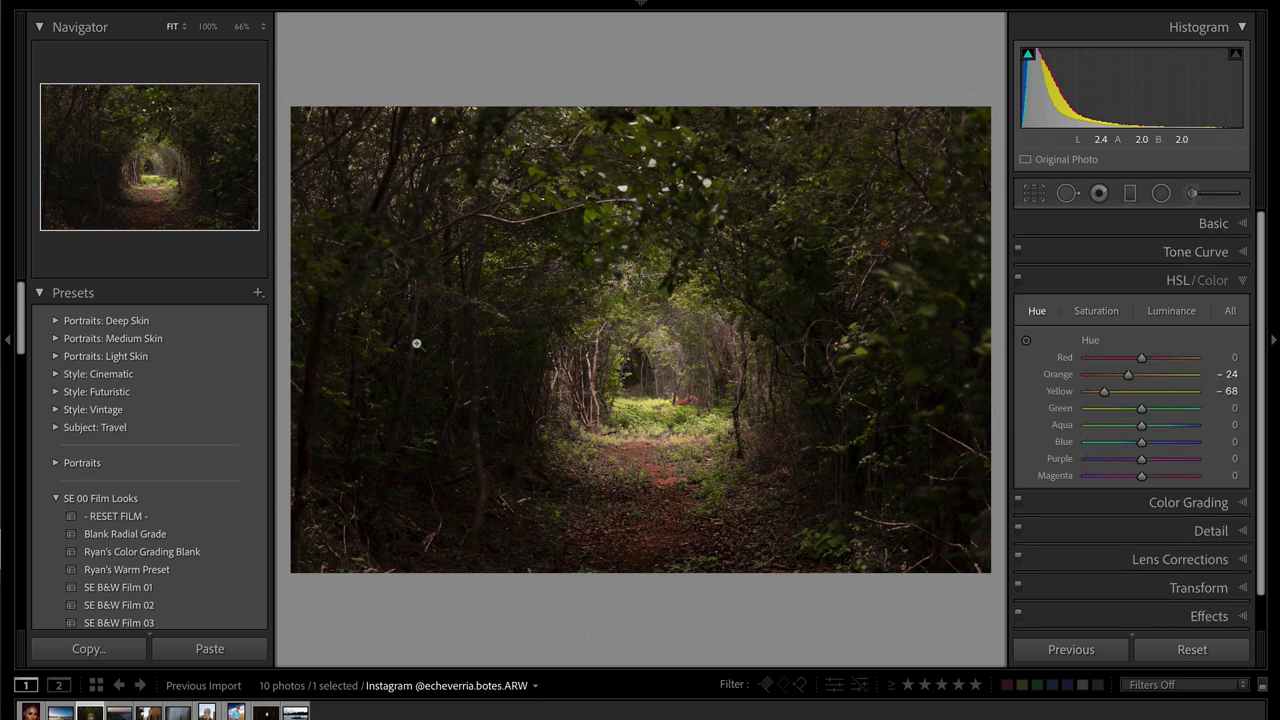
- Paint another Adjustment Brush mask over scattered patches of foliage on both sides, with Highlights 44 and Whites 59
left_click(1163, 193)
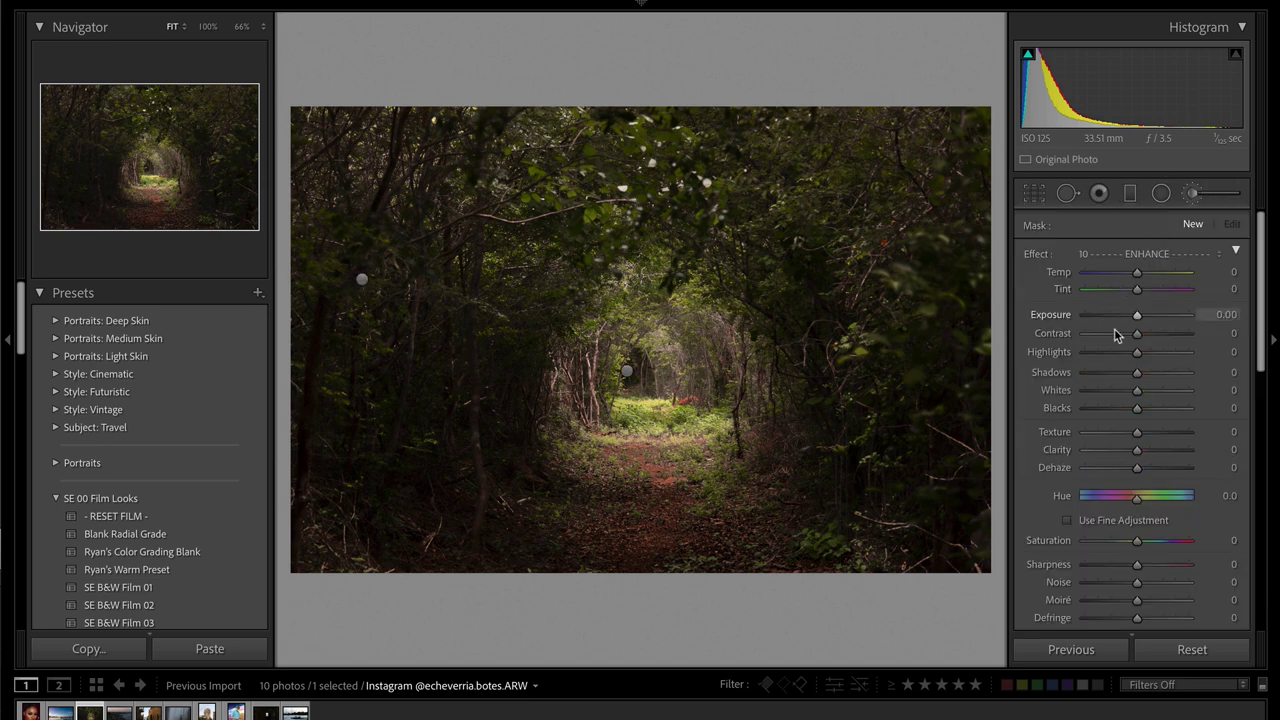
left_click(1160, 352)
left_click(1167, 390)
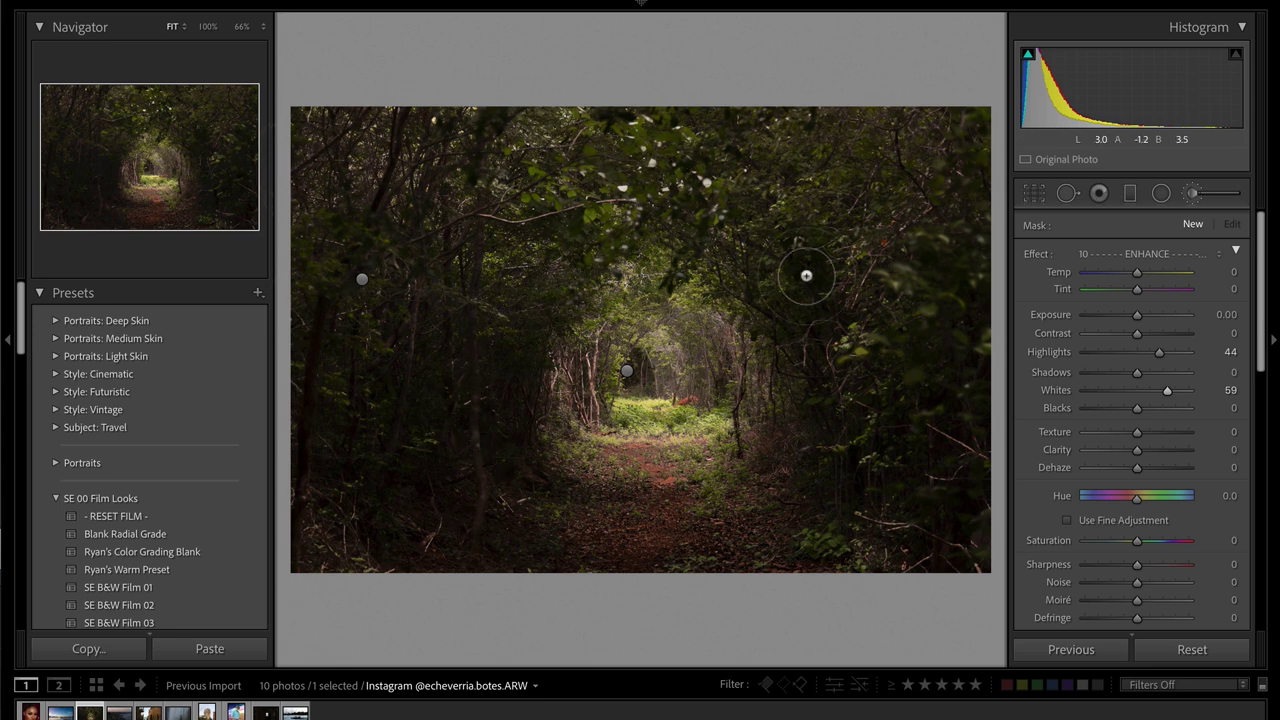
left_click(860, 350)
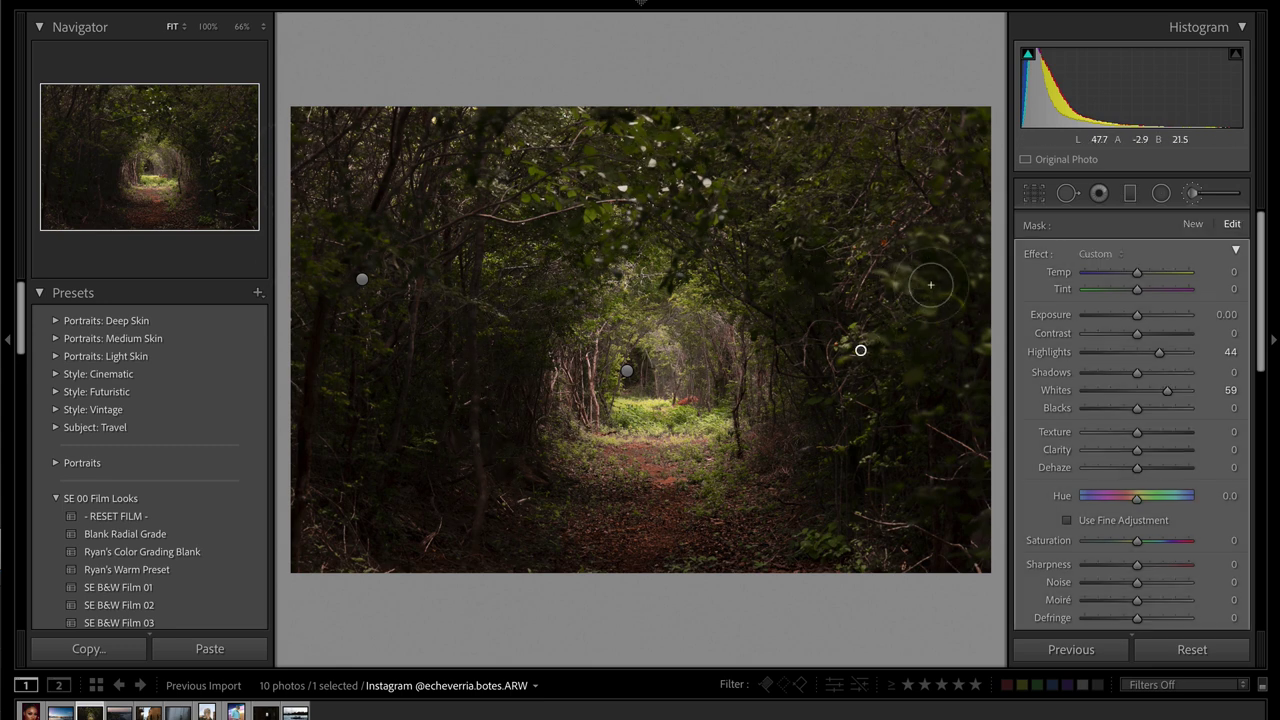
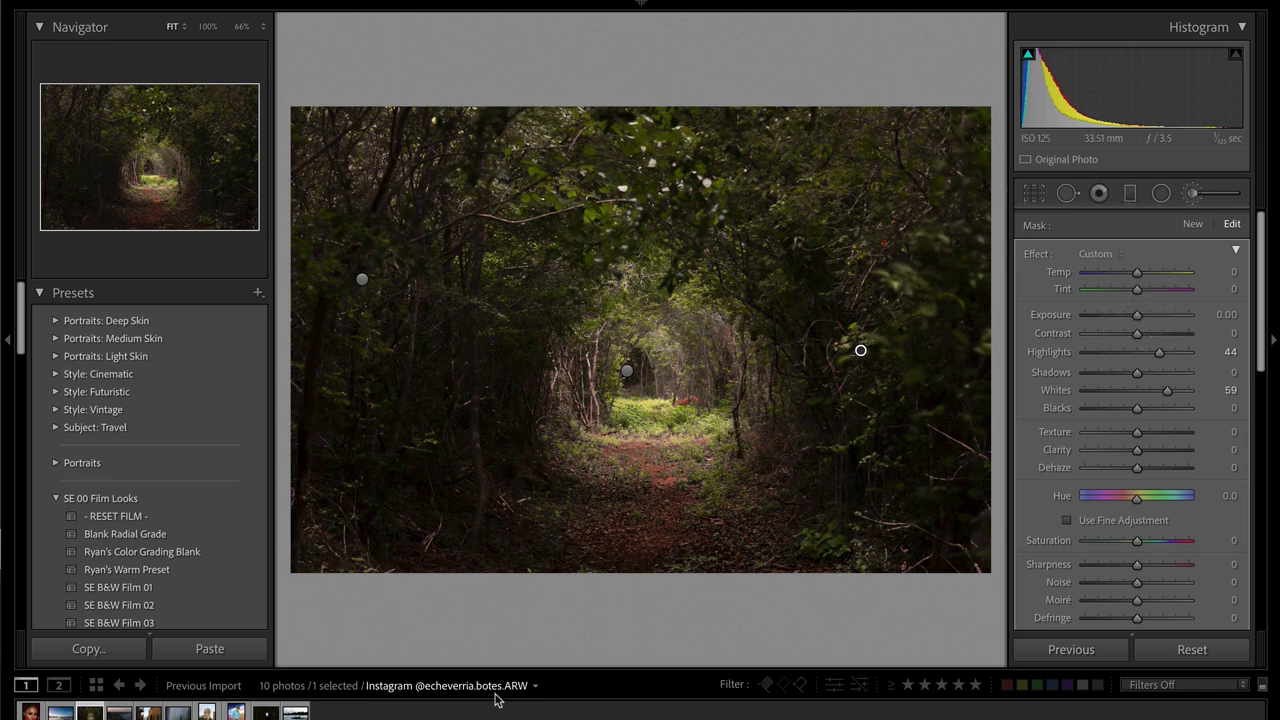
- Check the foliage highlight mask's coverage with the overlay, and delete and restore it to judge its effect
key("o")
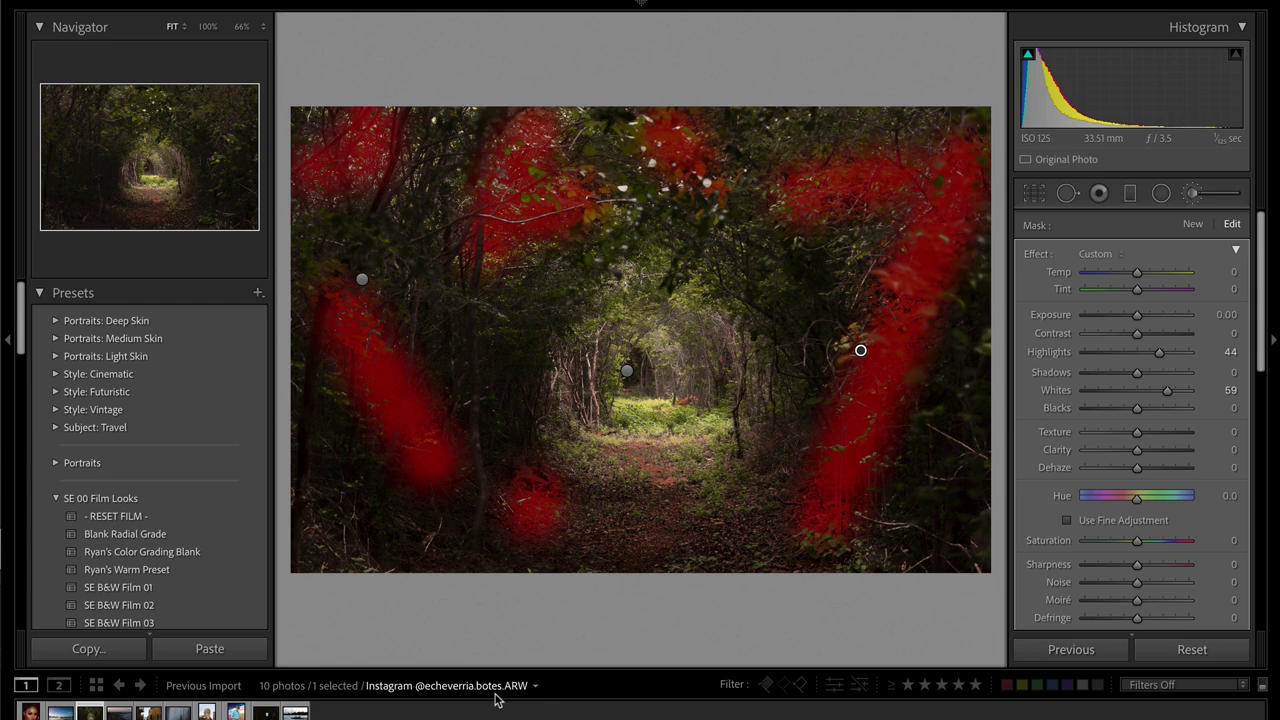
key("o")
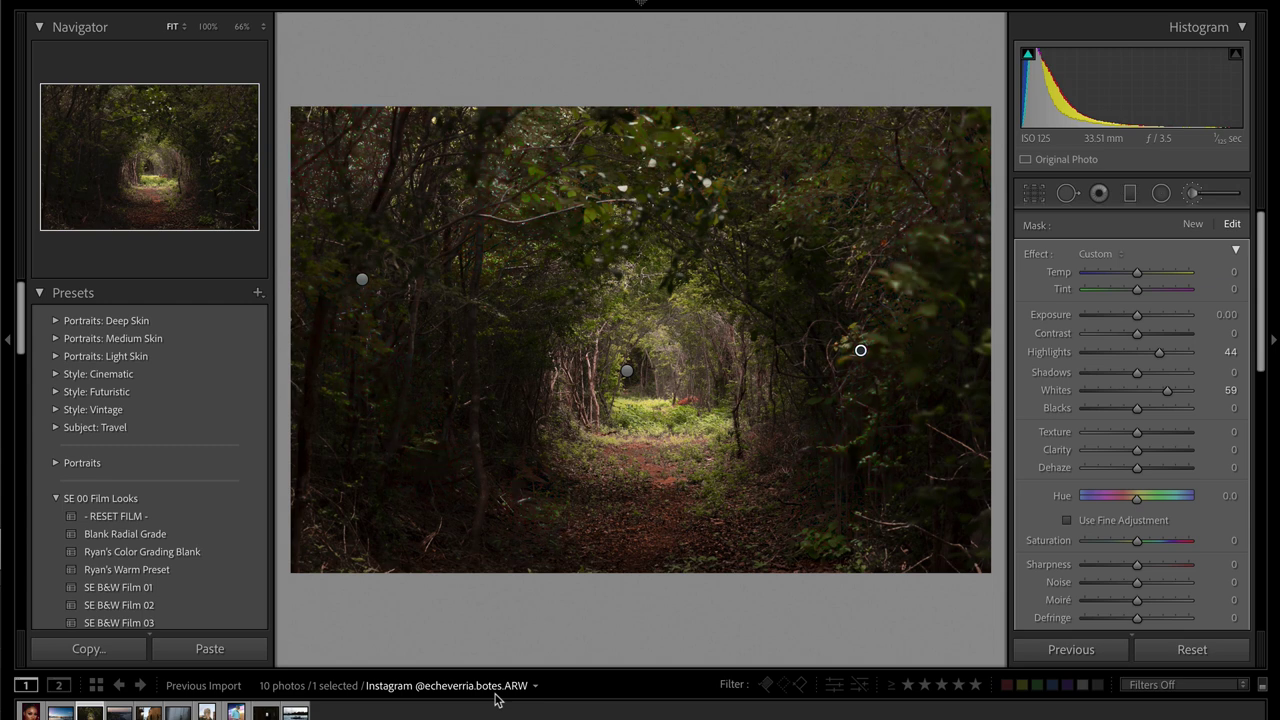
key("Delete")
key("ctrl+z")
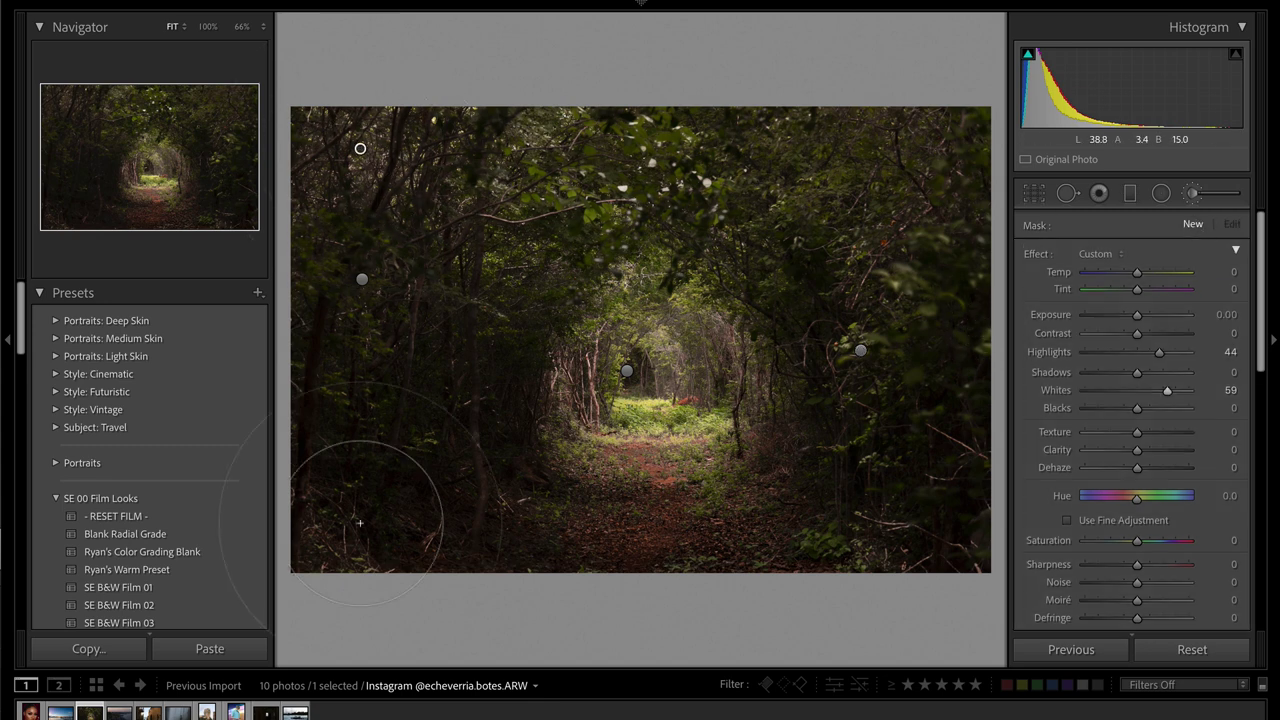
- Paint a brush mask over the trees surrounding the clearing, with Highlights 44 and Whites 59, and check its coverage with the overlay
mouse_move(855, 187)
left_mouse_down()
mouse_move(952, 228)
mouse_move(927, 368)
mouse_move(946, 601)
left_mouse_up()
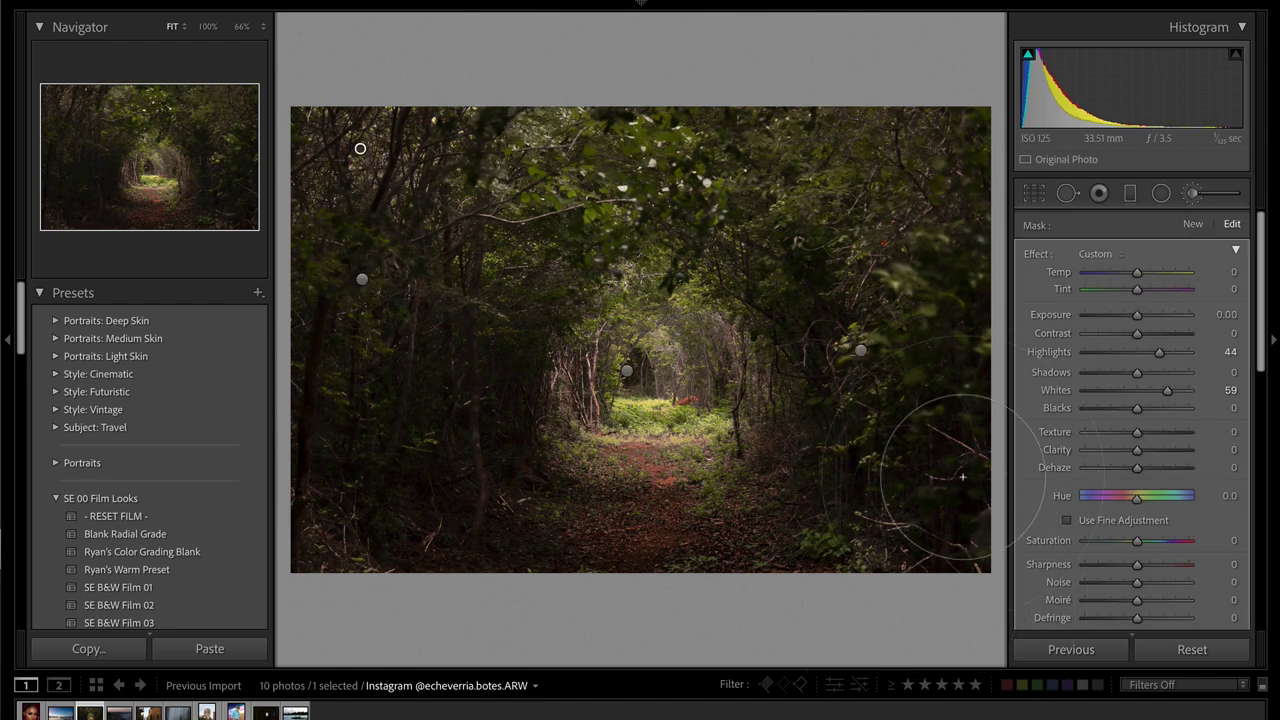
scroll(1148, 404, "down", 3)
key("o")
scroll(1148, 404, "down", 2)
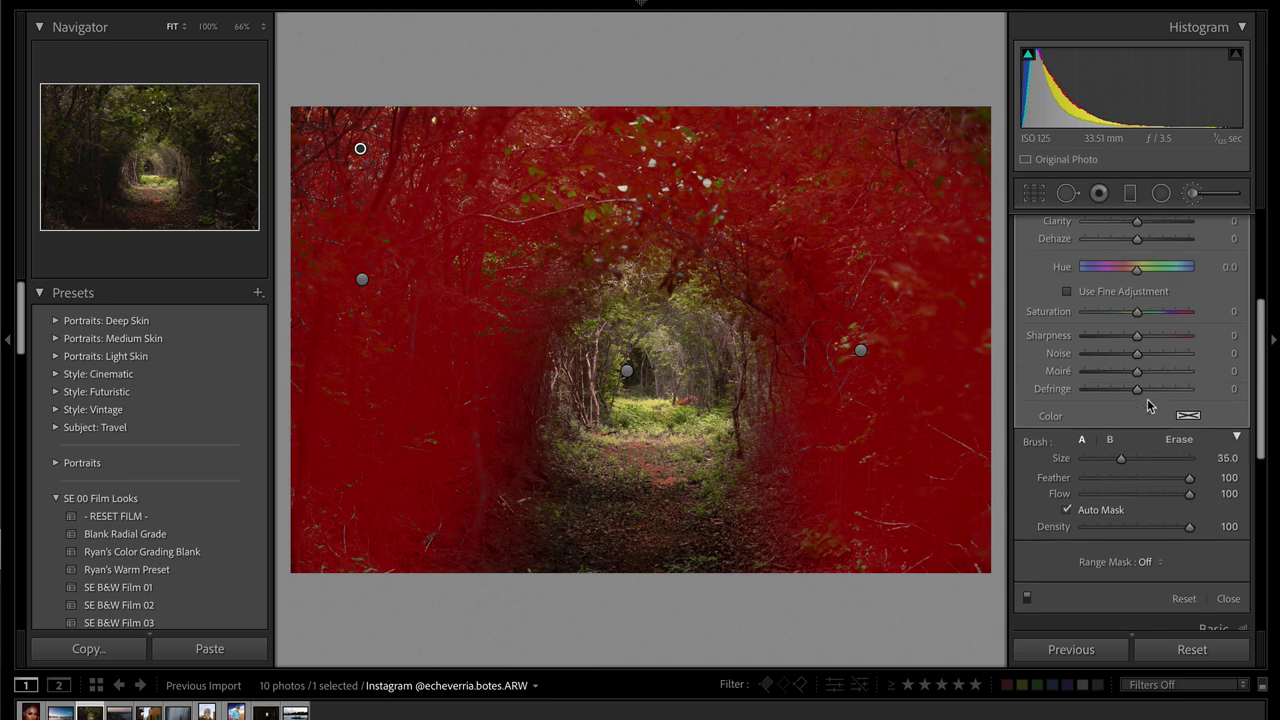
- Turn off Auto Mask and restrict the mask around the clearing with a Luminance Range Mask of 82/100
left_click(1145, 561)
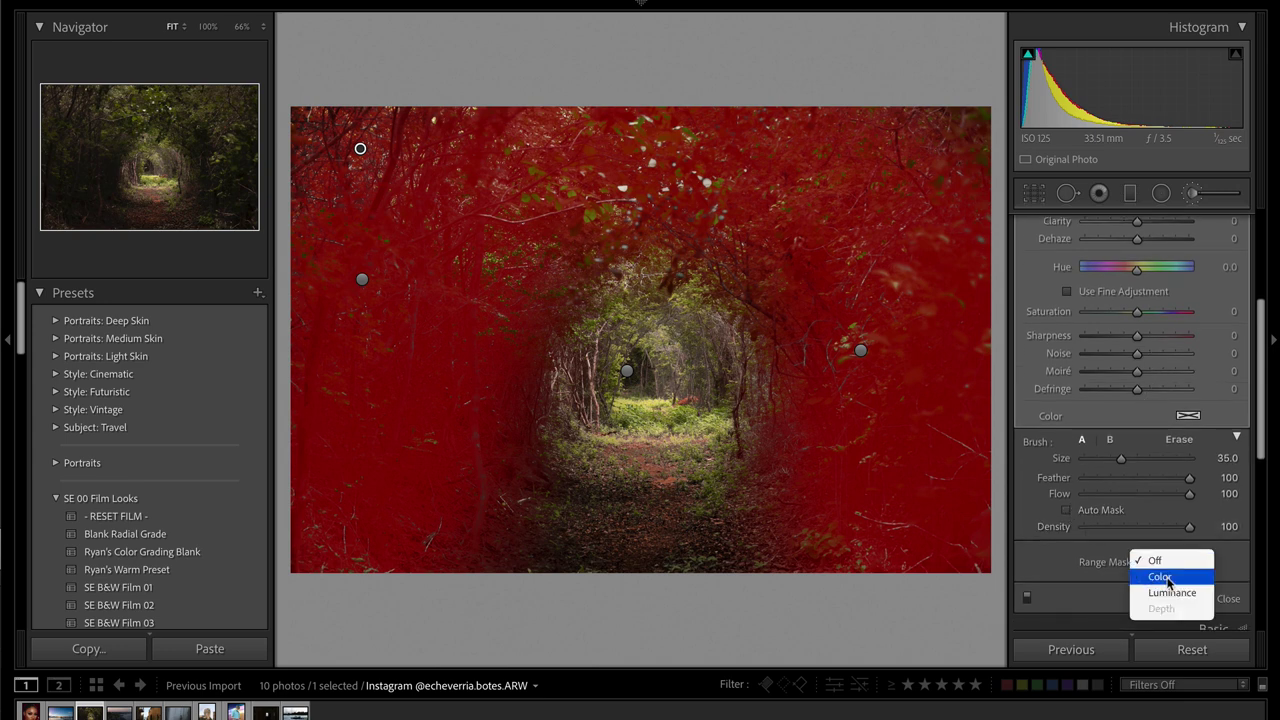
left_click(1170, 593)
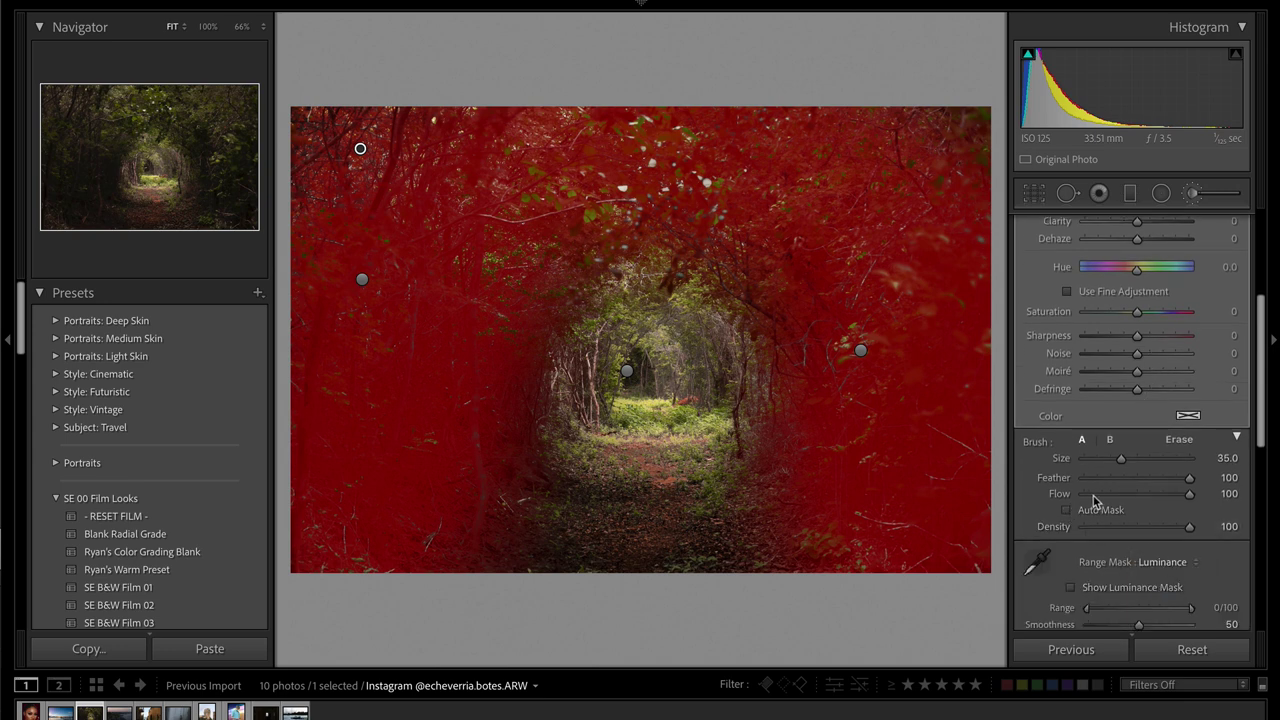
scroll(1128, 590, "down", 1)
scroll(1128, 580, "down", 1)
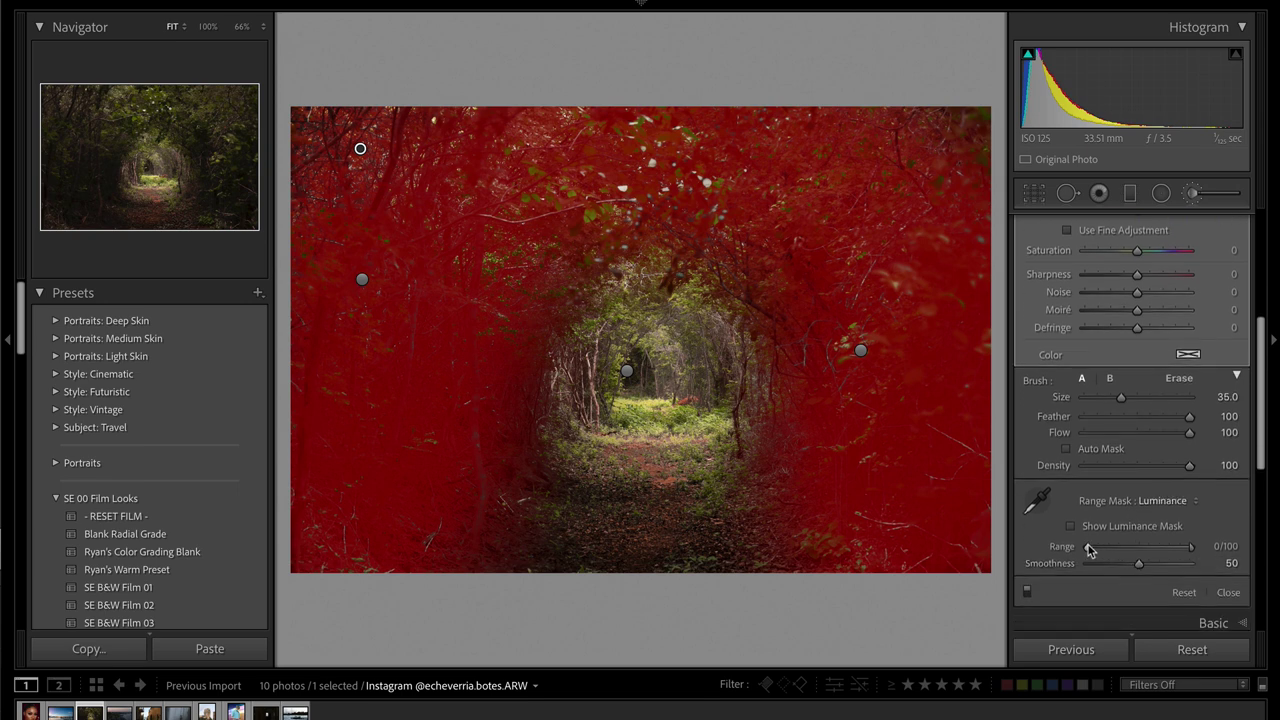
left_click_drag(1092, 549, 1172, 556)
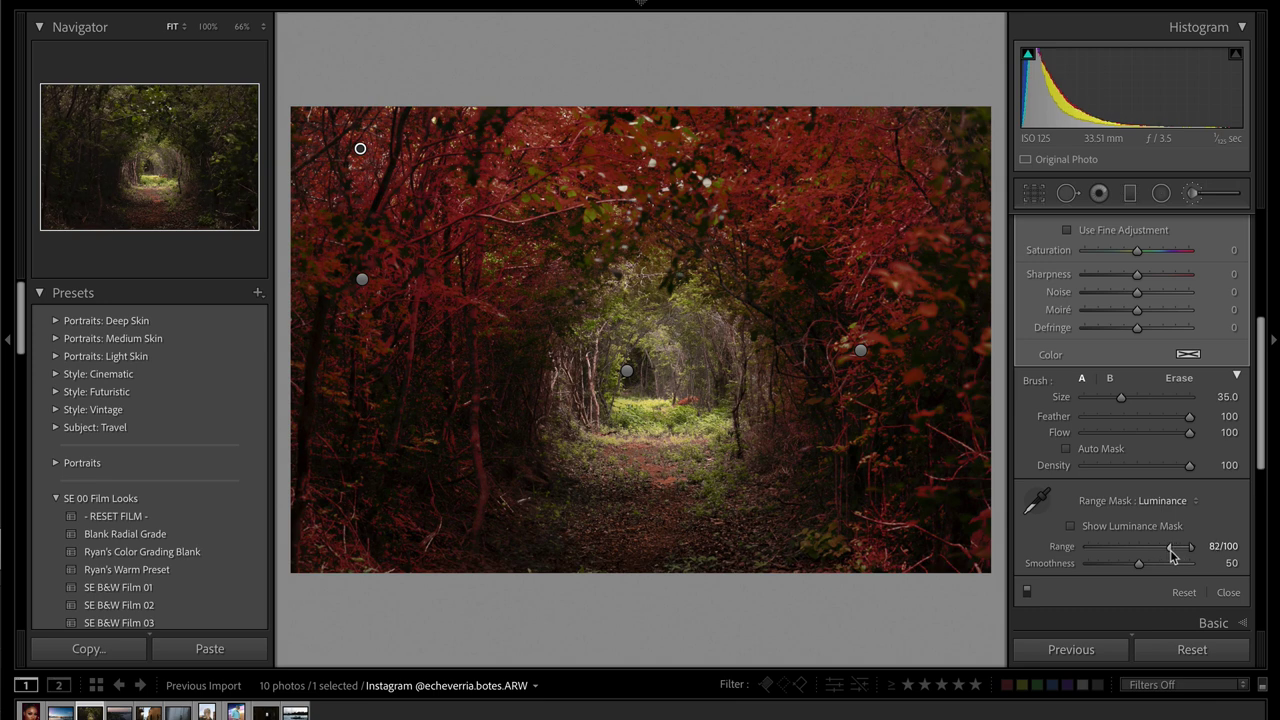
- Set the foliage mask to Highlights 100, Whites 100, Exposure 0.39, Clarity -23, Saturation 25, Temp -3 and Tint 3
scroll(1136, 325, "up", 5)
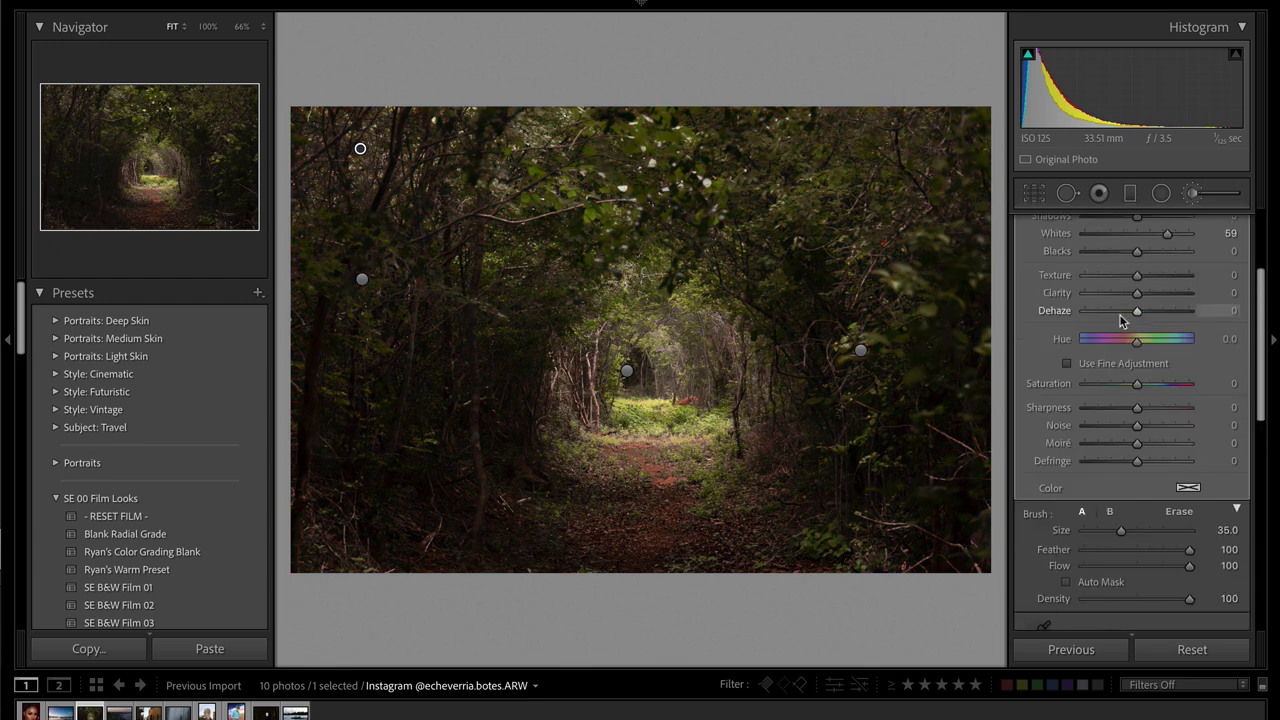
mouse_move(1167, 391)
left_mouse_down()
mouse_move(1203, 391)
mouse_move(1190, 382)
left_mouse_up()
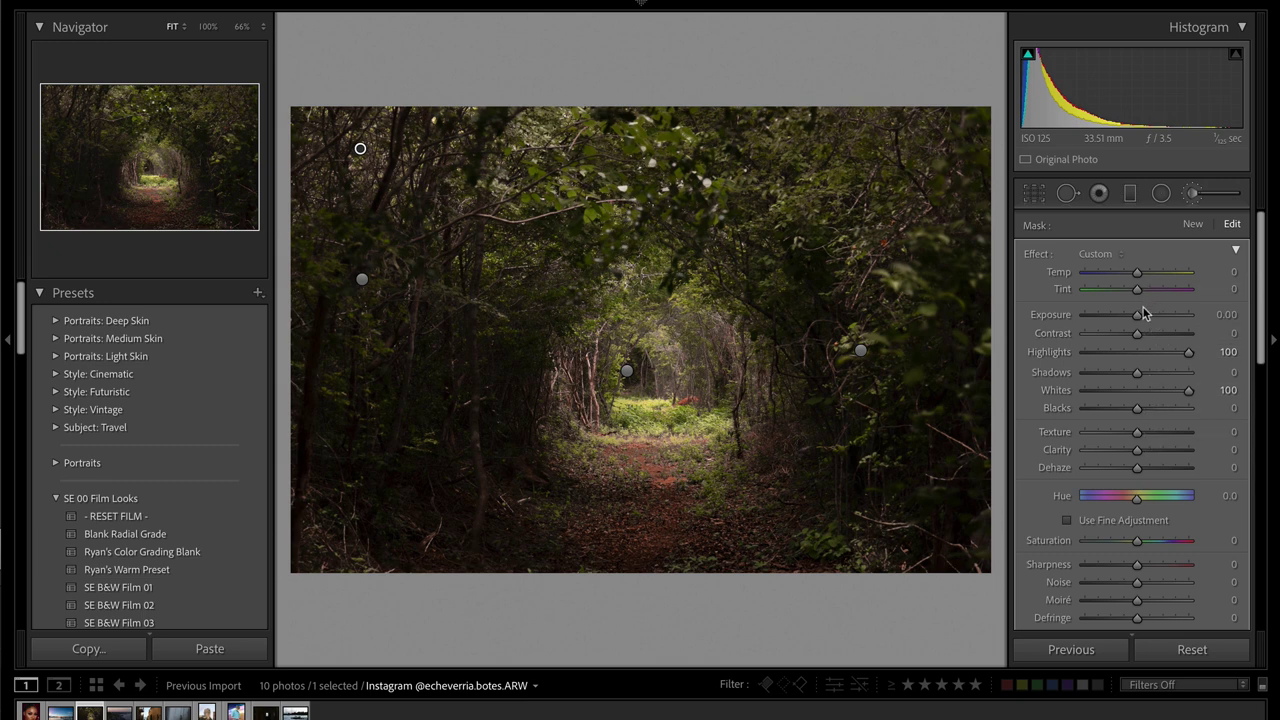
left_click_drag(1137, 316, 1144, 320)
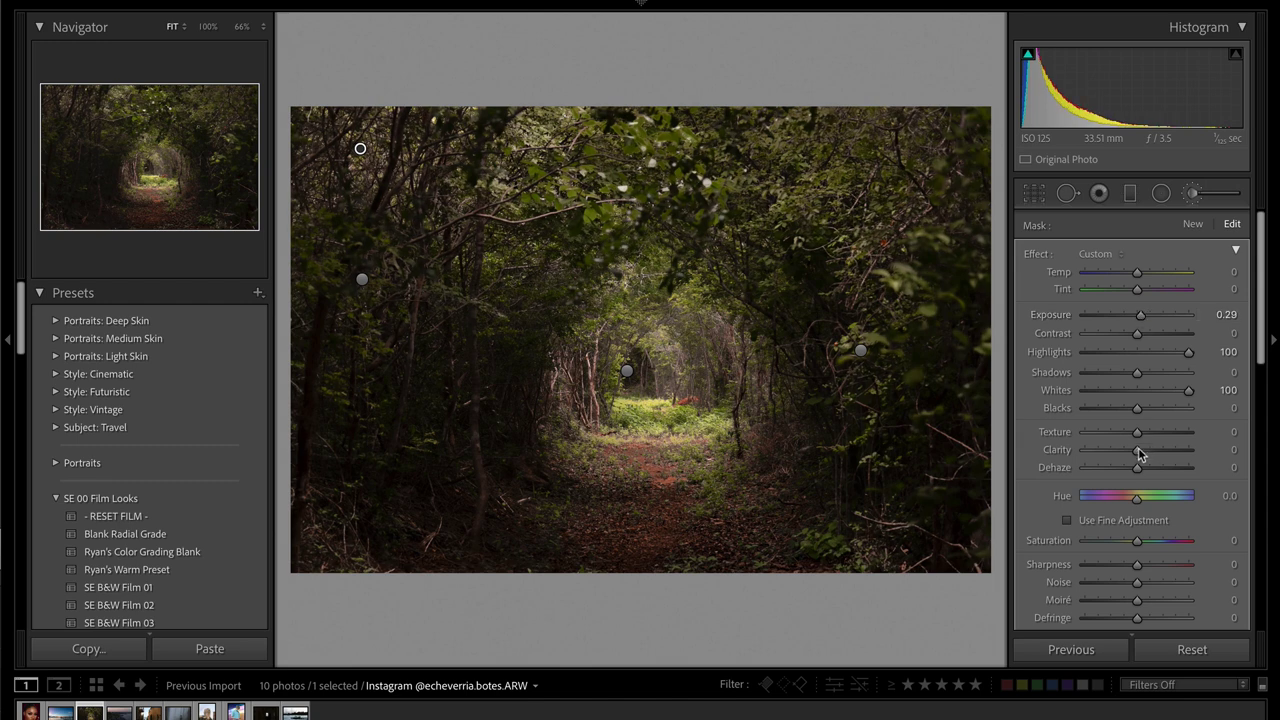
left_click_drag(1137, 451, 1125, 454)
left_click_drag(1142, 318, 1144, 320)
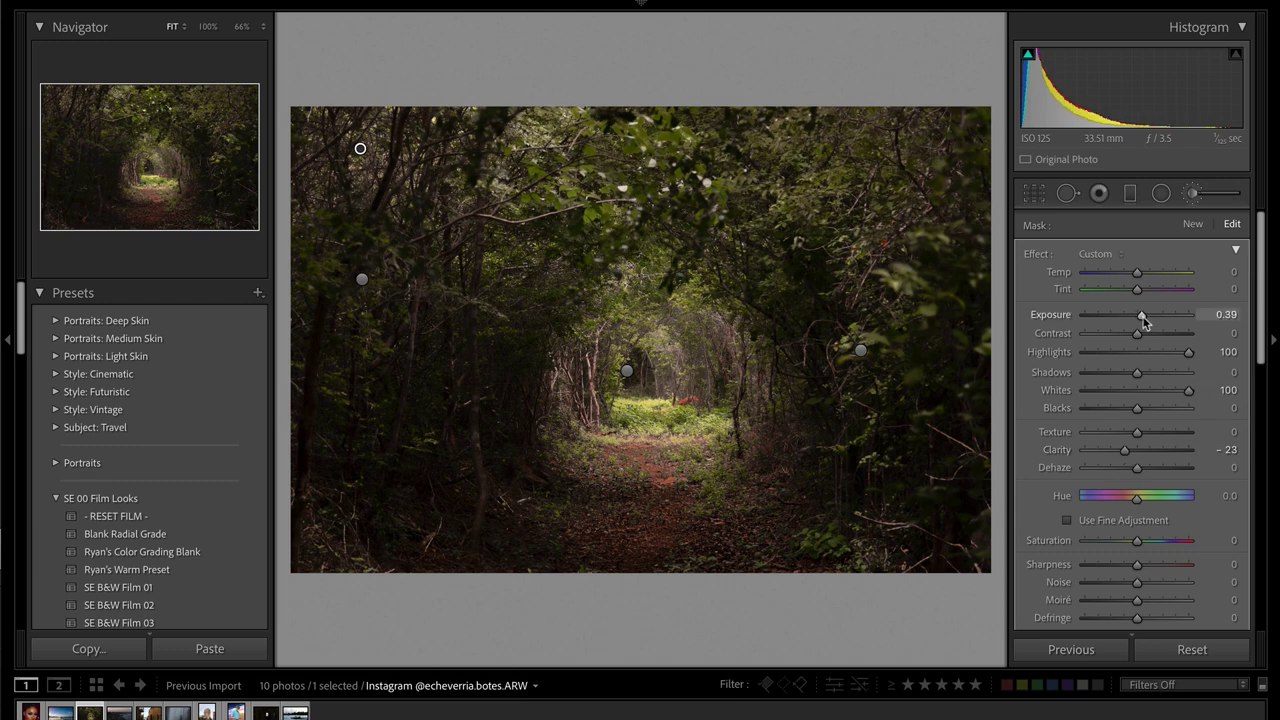
left_click_drag(1137, 545, 1152, 546)
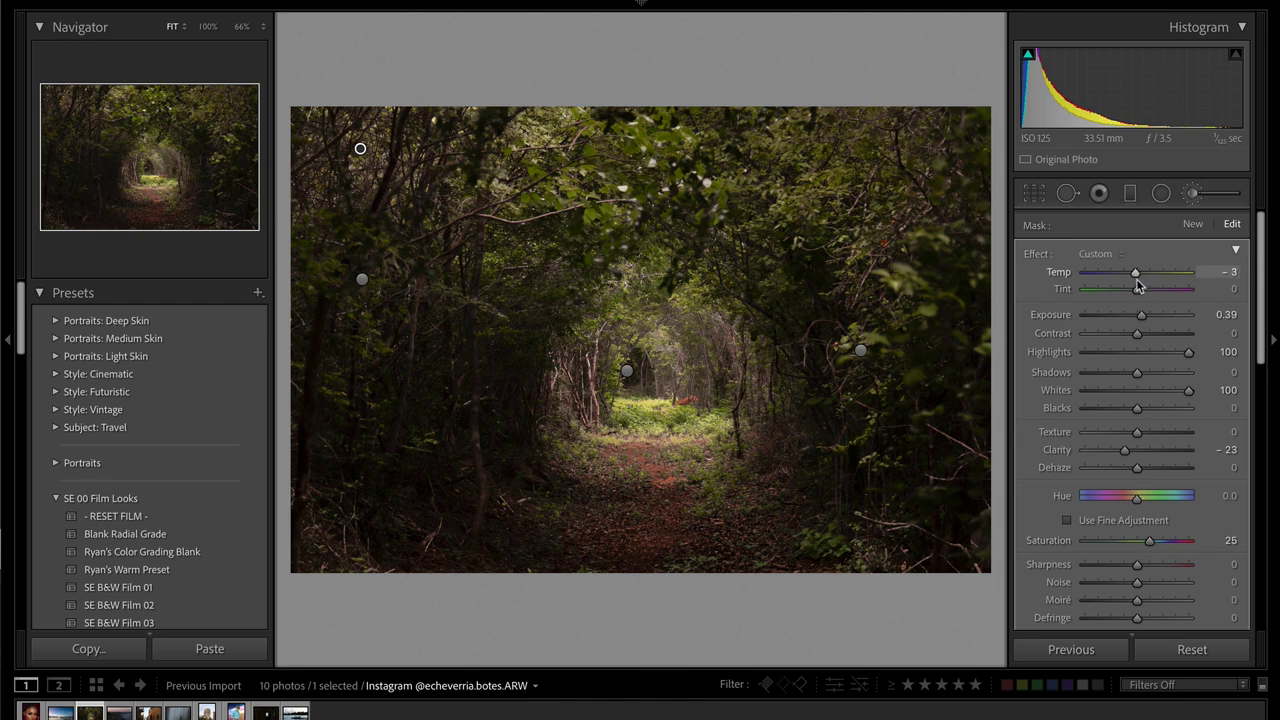
left_click_drag(1136, 288, 1138, 289)
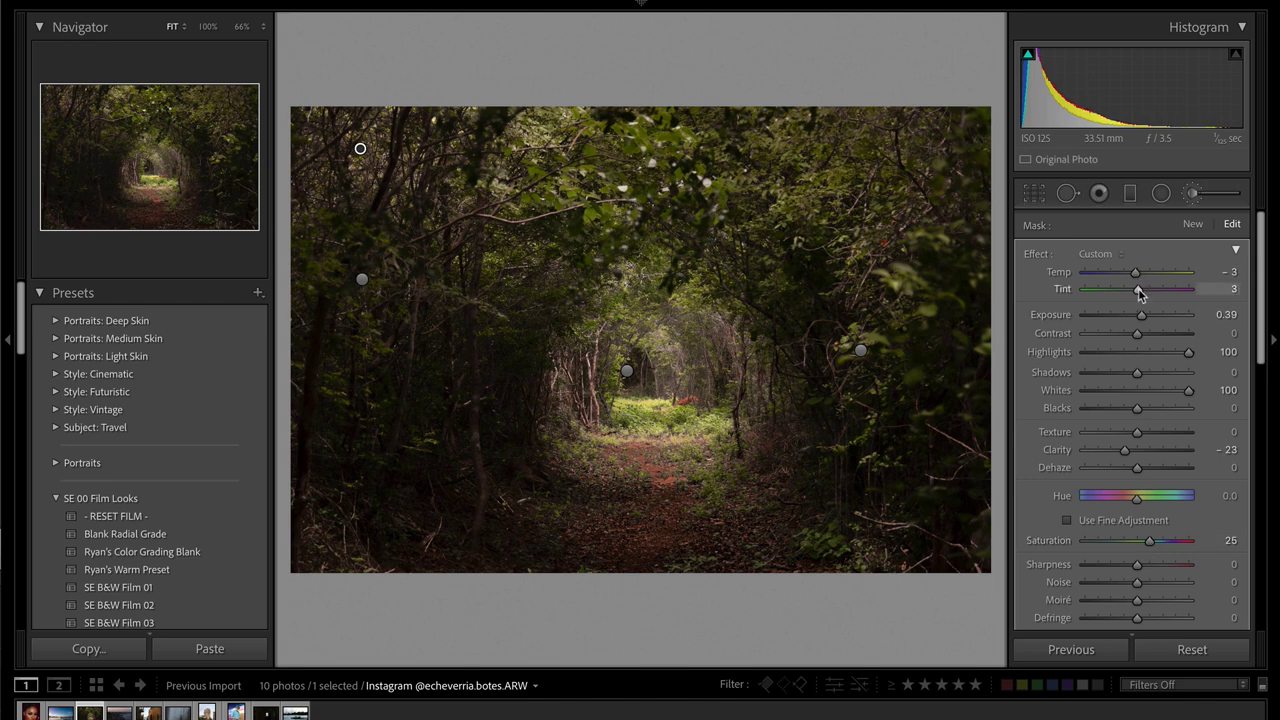
- Delete and restore the foliage mask to judge its effect, and compare the photo with its Before view outside the brush
key("Delete")
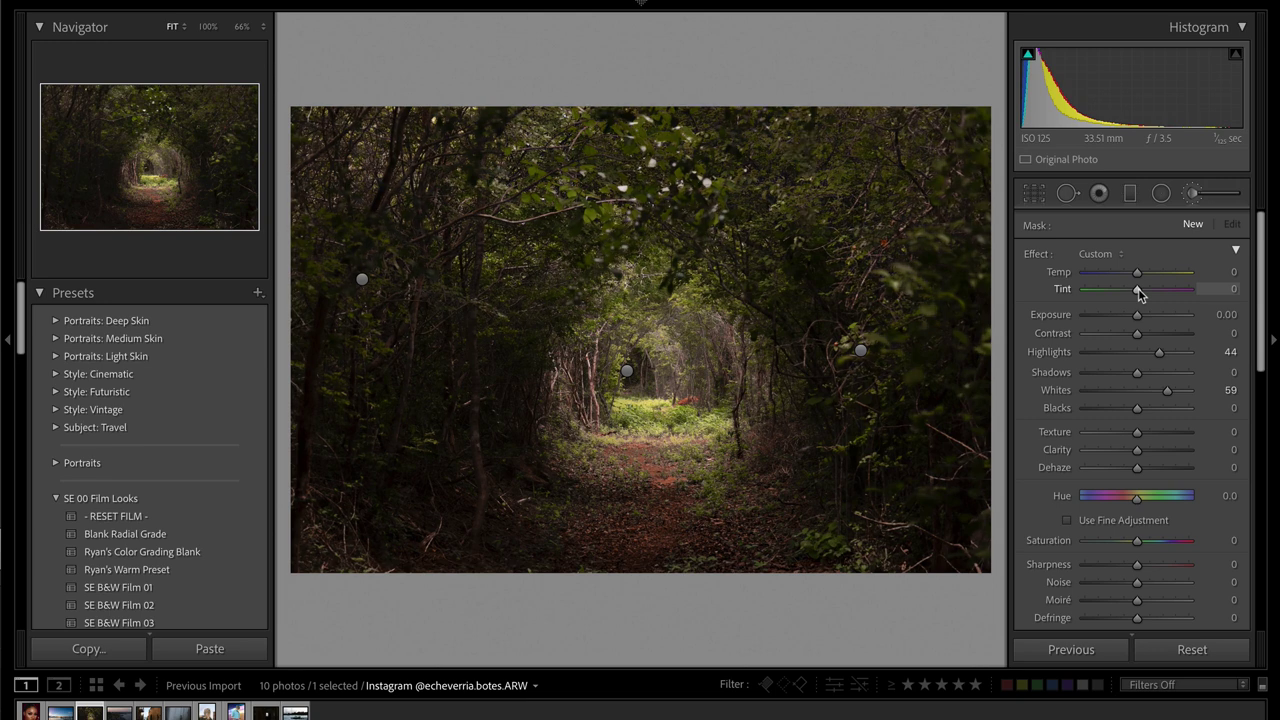
key("ctrl+z")
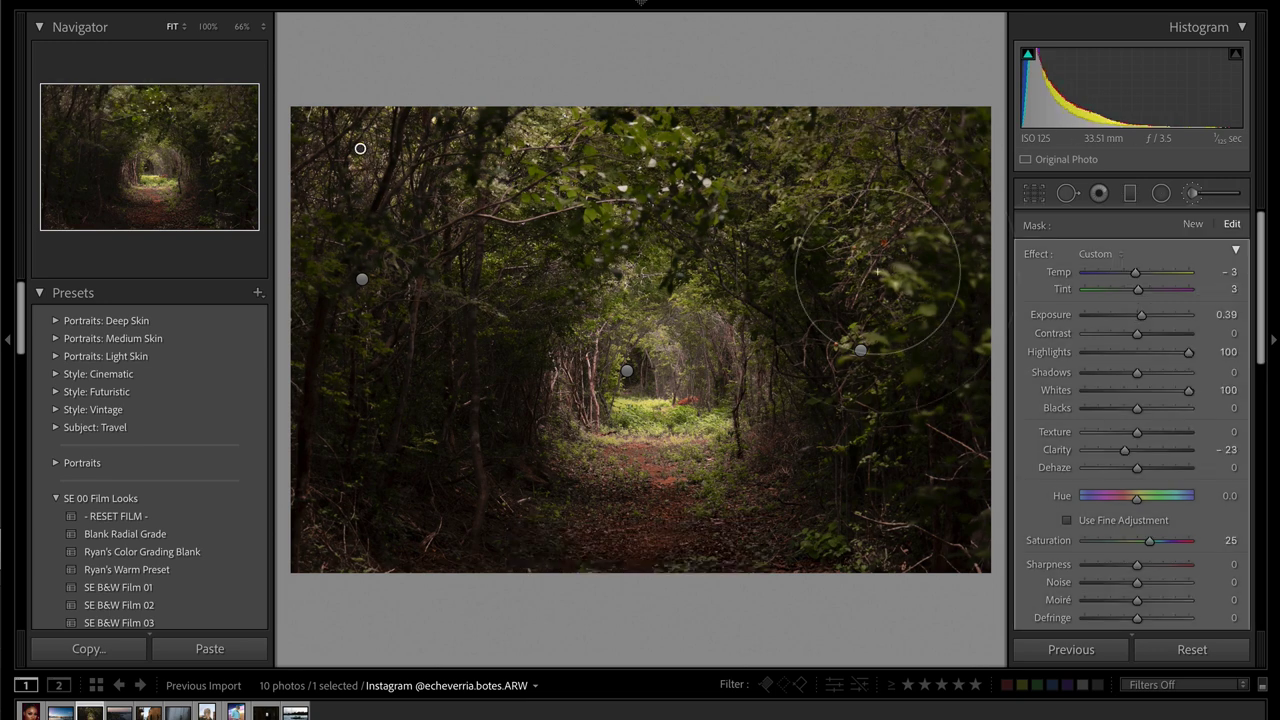
key("k")
key("backslash")
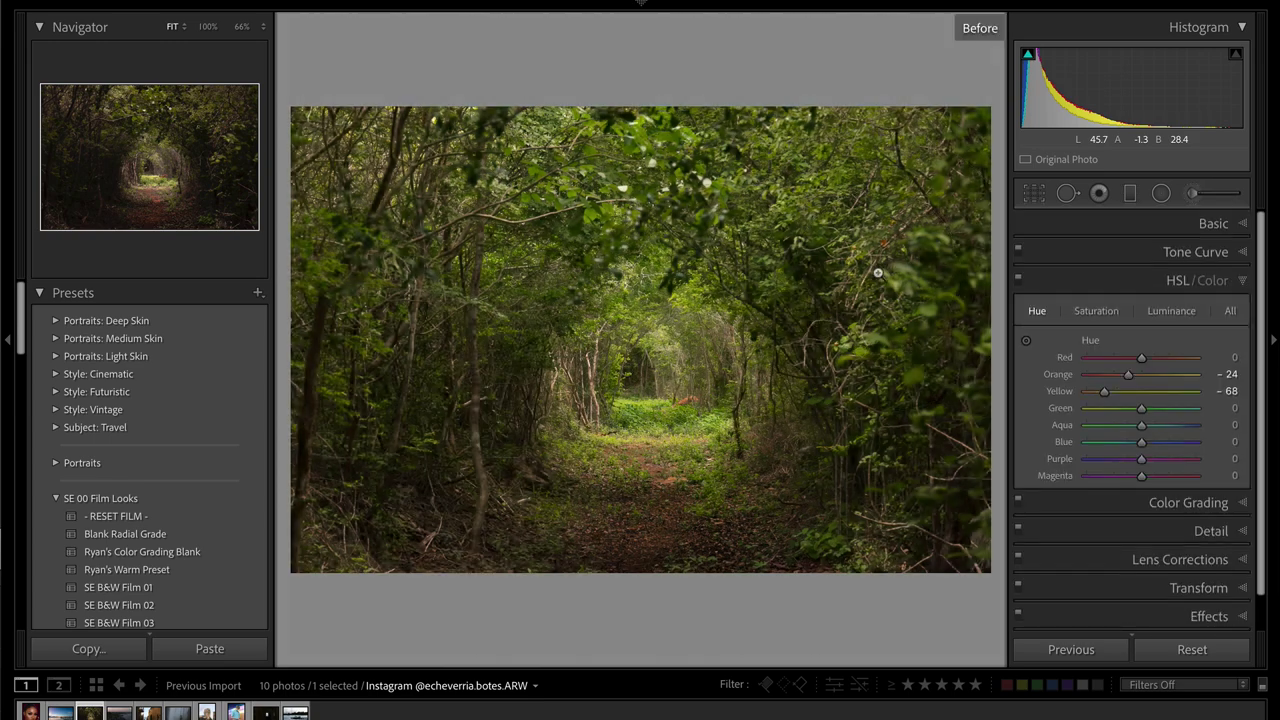
key("backslash")
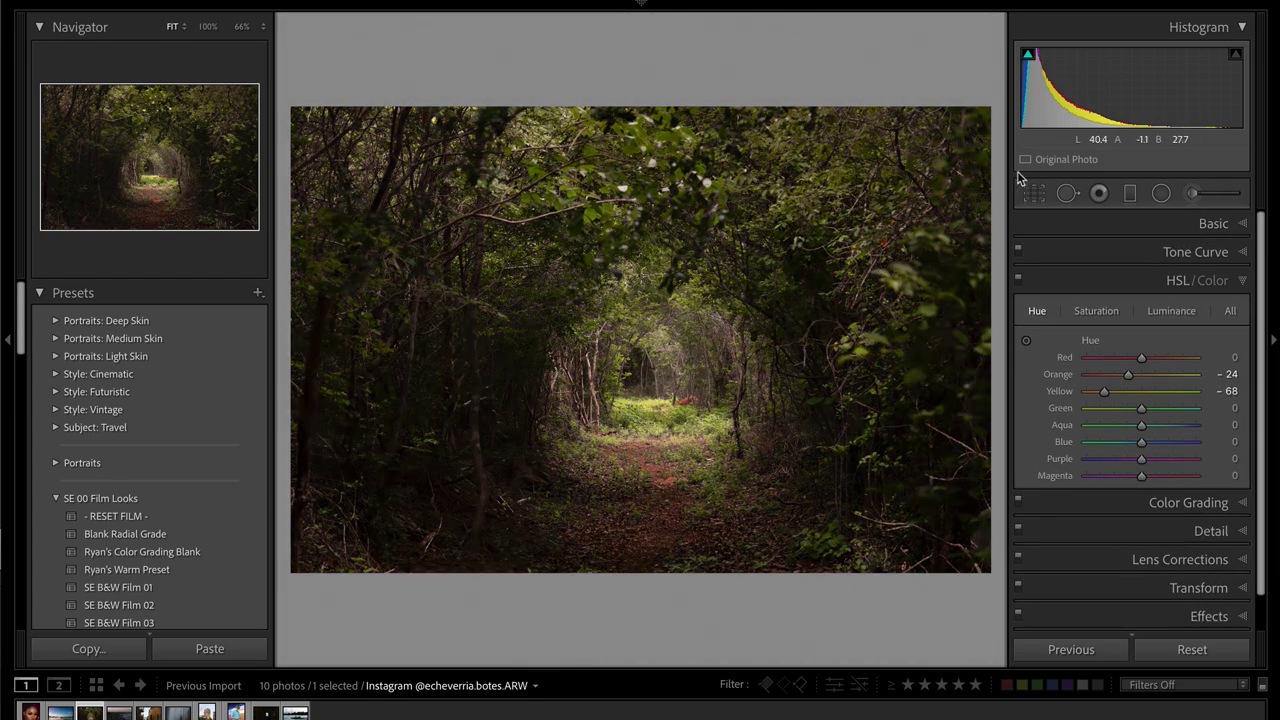
- Set the whole photo's Contrast to +8 and shape its Tone Curve with points at 135/121 and 174/171
left_click(1213, 223)
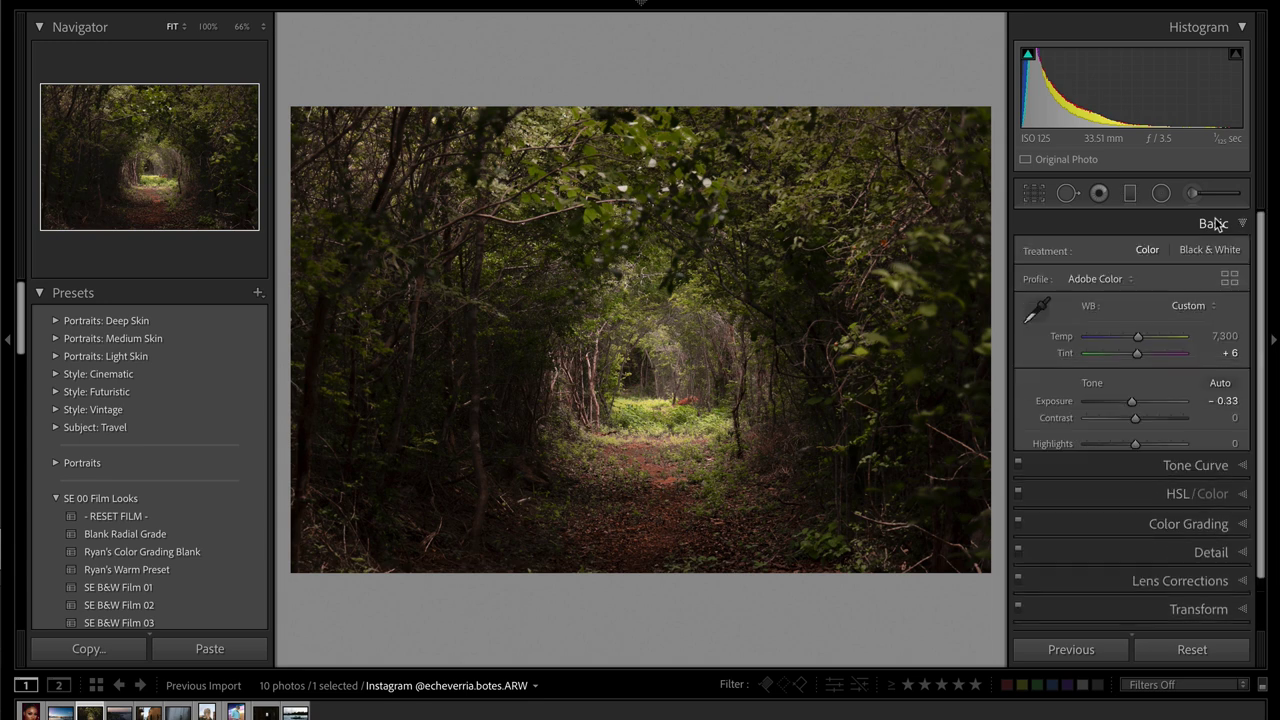
left_click_drag(1137, 420, 1140, 421)
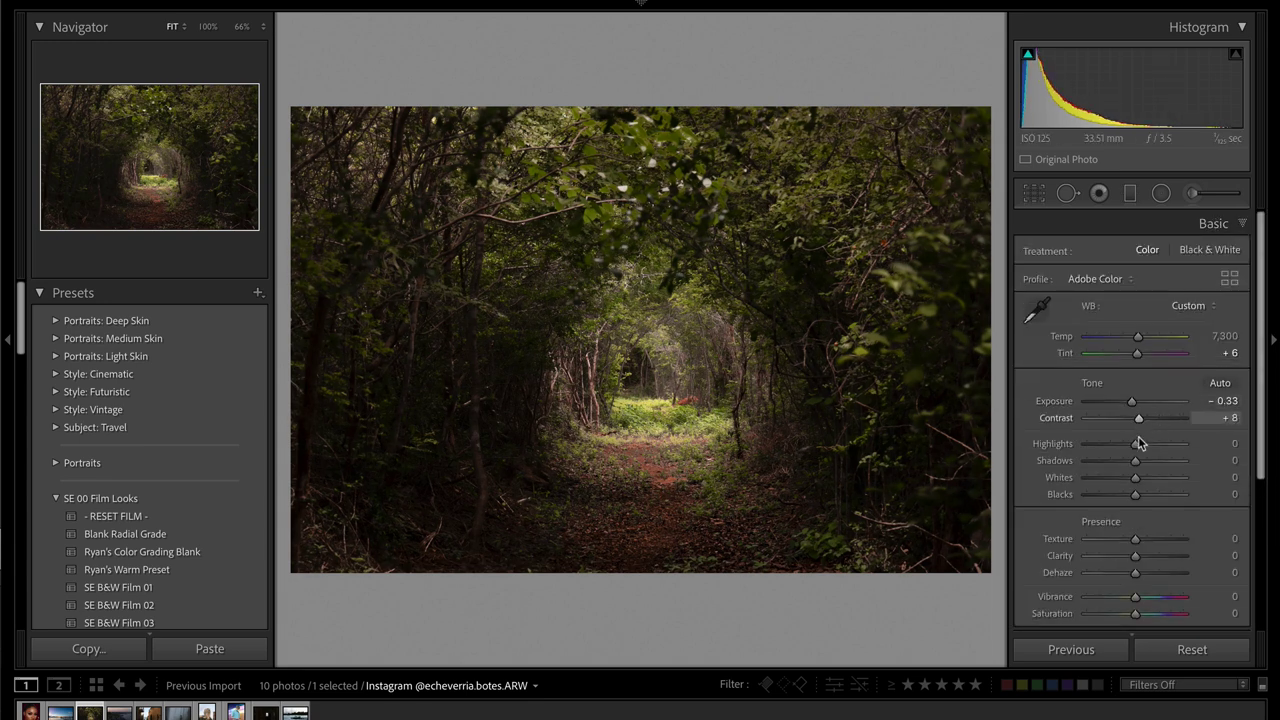
scroll(1137, 460, "down", 5)
left_click(1192, 533)
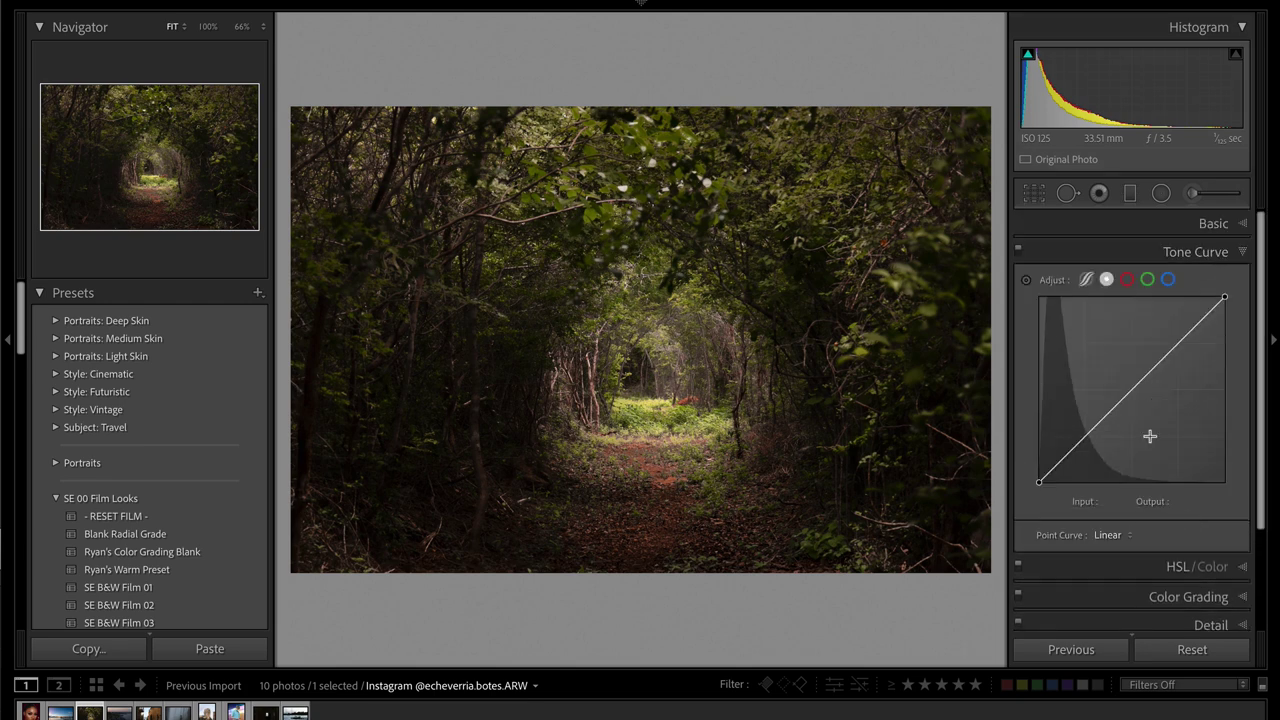
left_click_drag(1136, 392, 1137, 395)
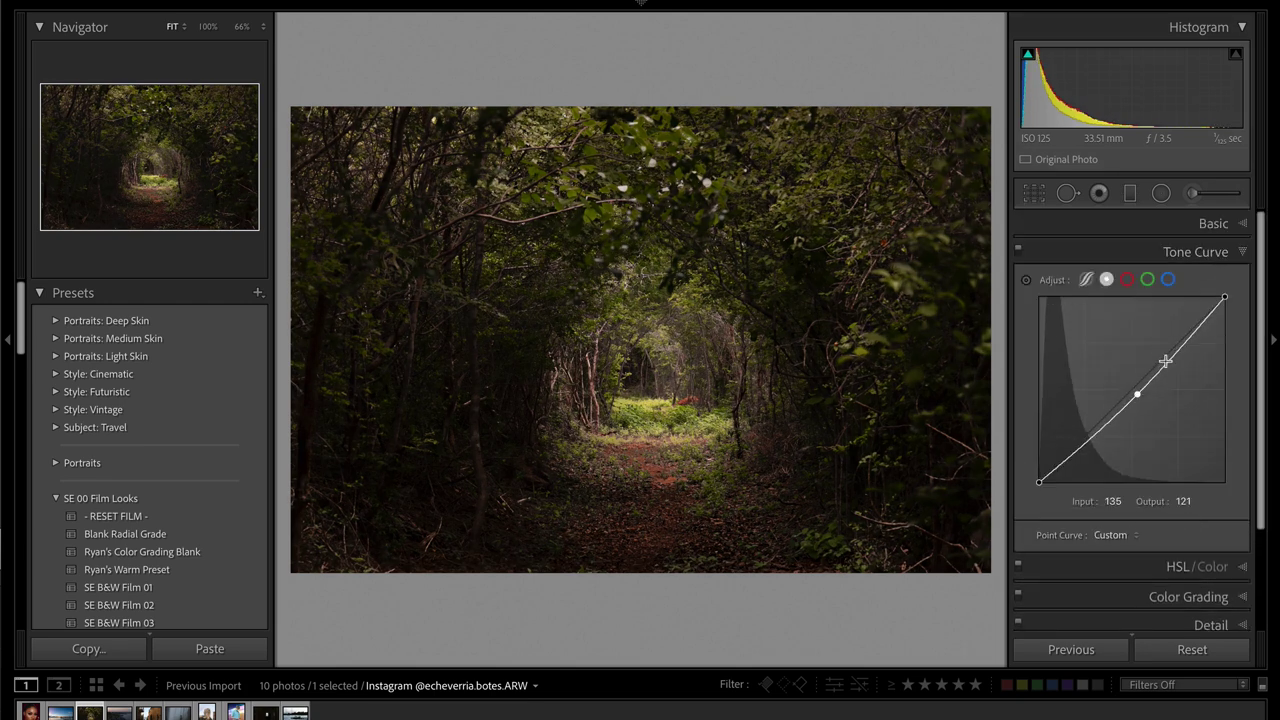
left_click(1166, 357)
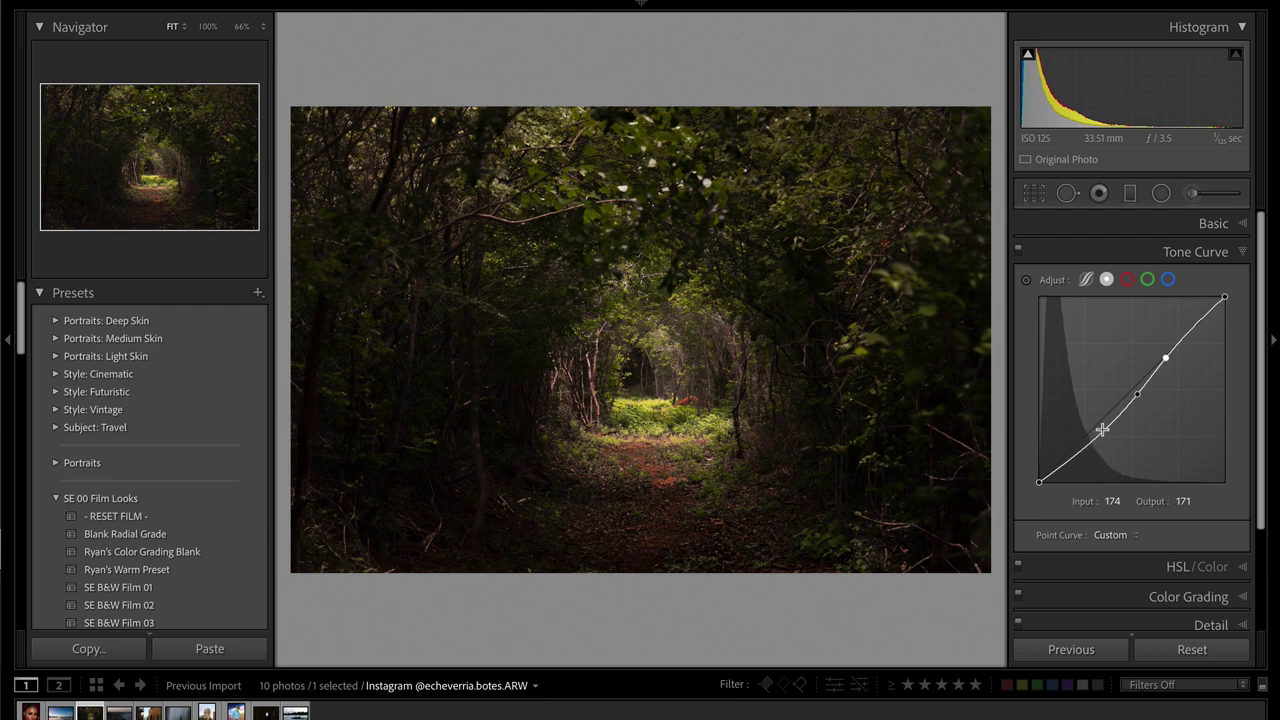
- Shift the Green Hue to +42 and reduce the Green Saturation to -19
scroll(1062, 414, "down", 3)
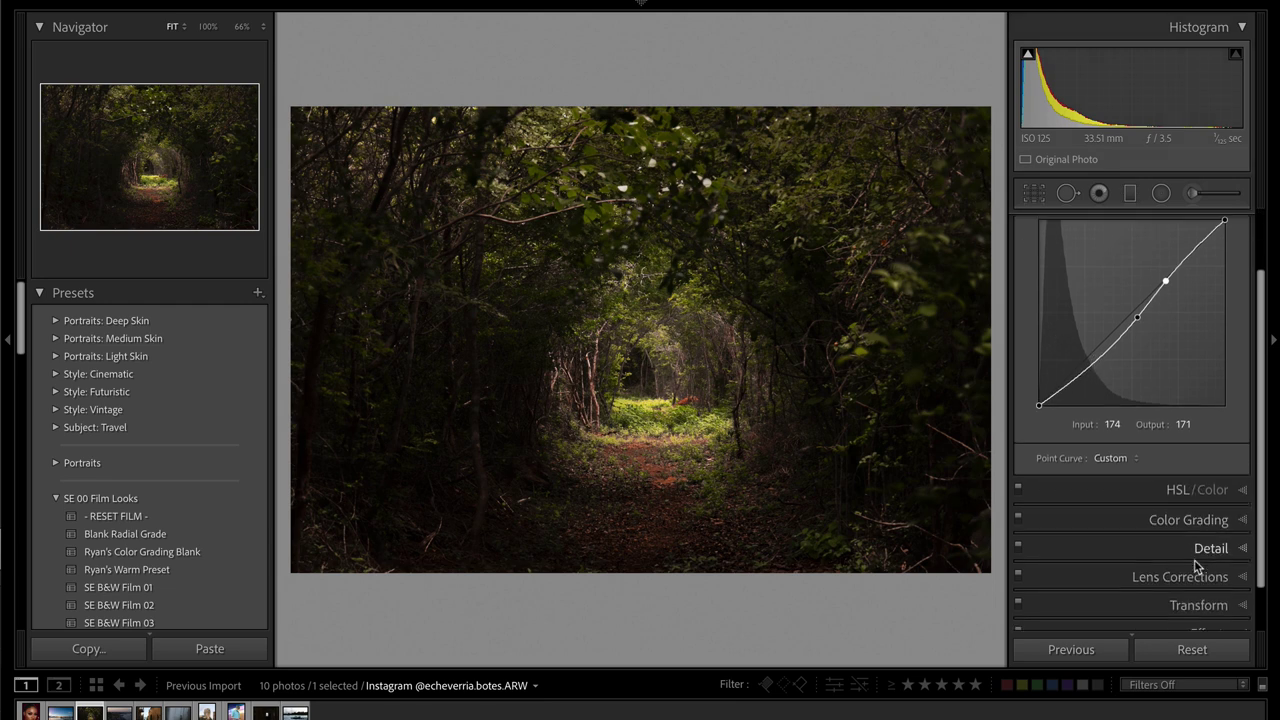
left_click(1177, 487)
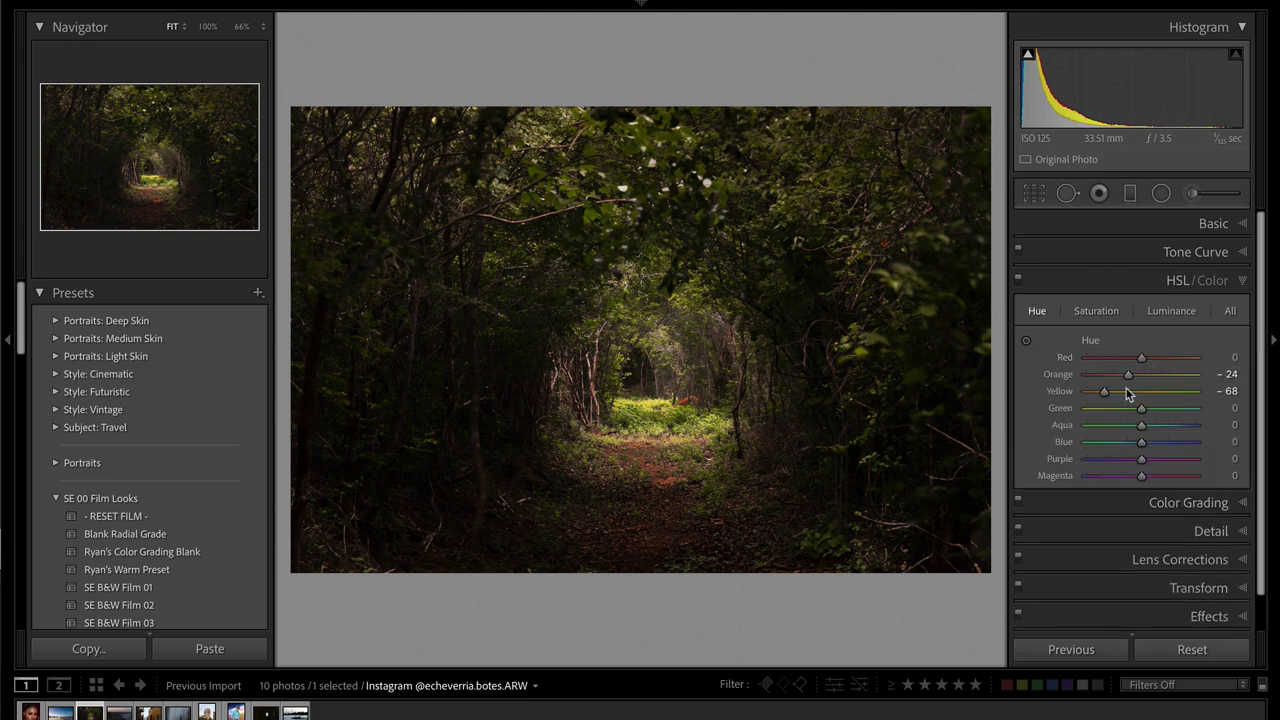
left_click_drag(1140, 409, 1166, 412)
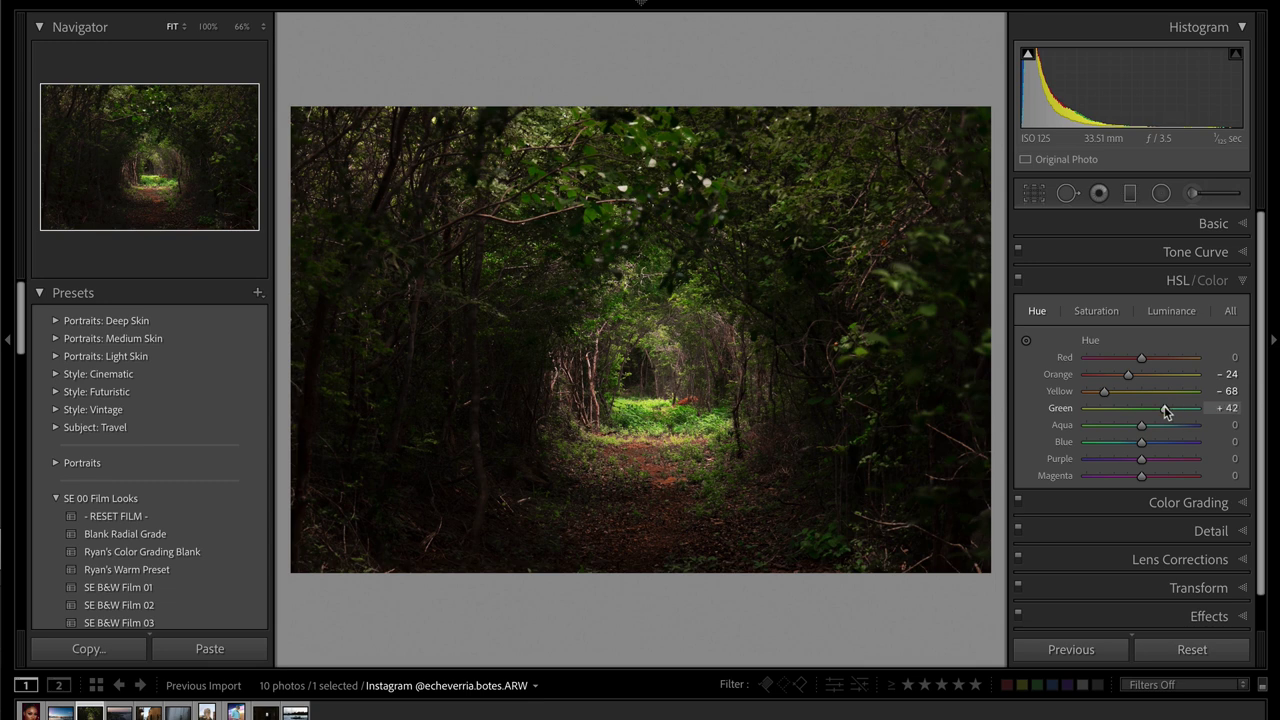
left_click(1096, 310)
left_click_drag(1096, 409, 1121, 416)
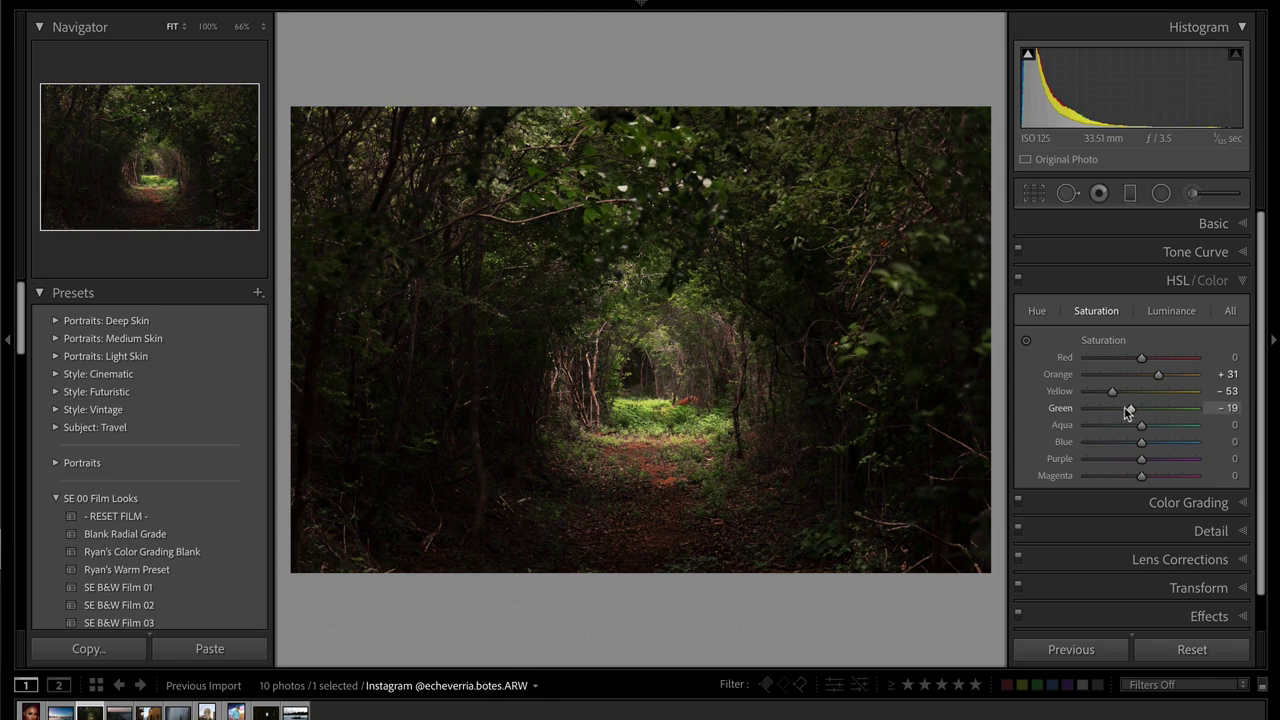
- Compare the forest photo with its Before view and nudge its overall brightness up slightly
key("backslash")
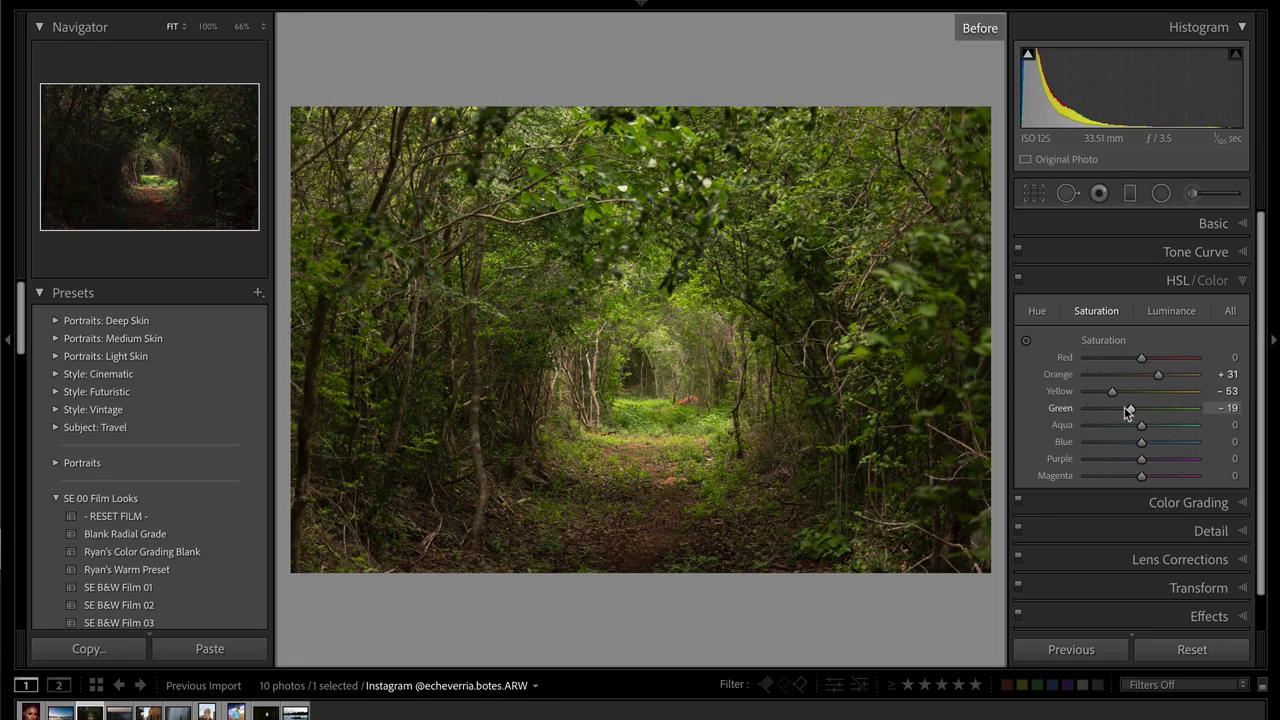
key("backslash")
key("backslash")
key("backslash")
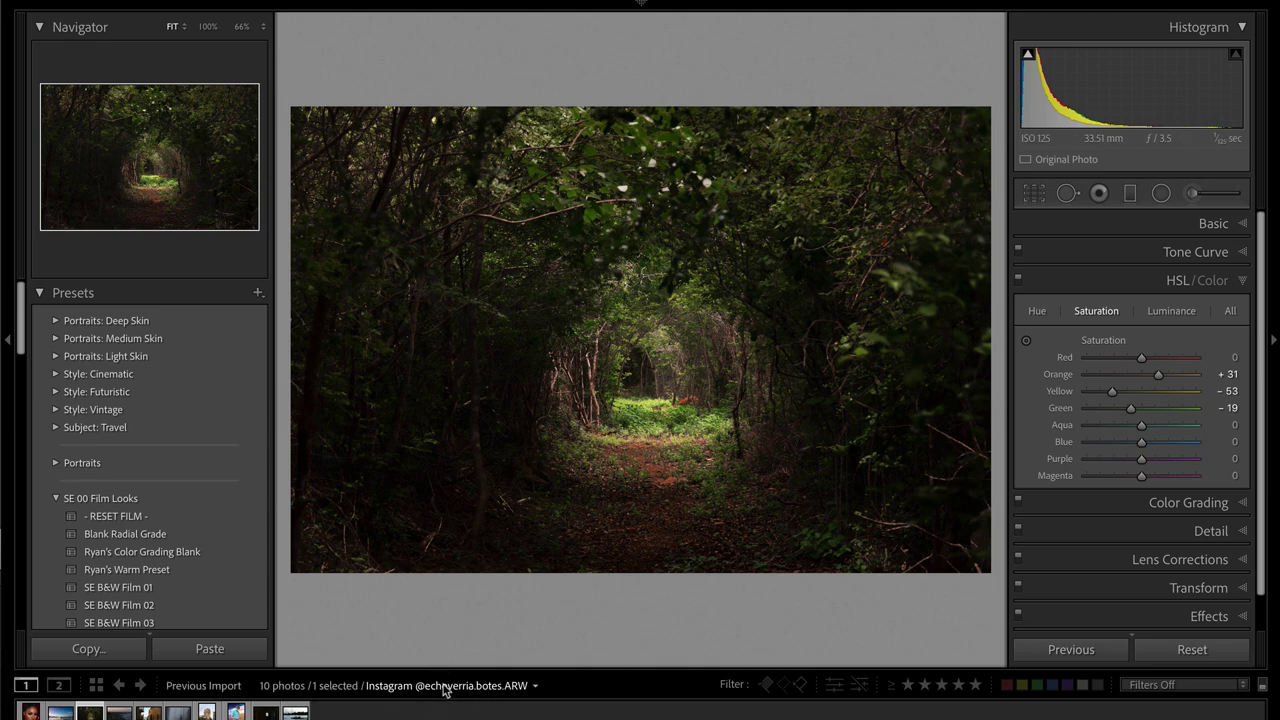
key("=")
key("equal")
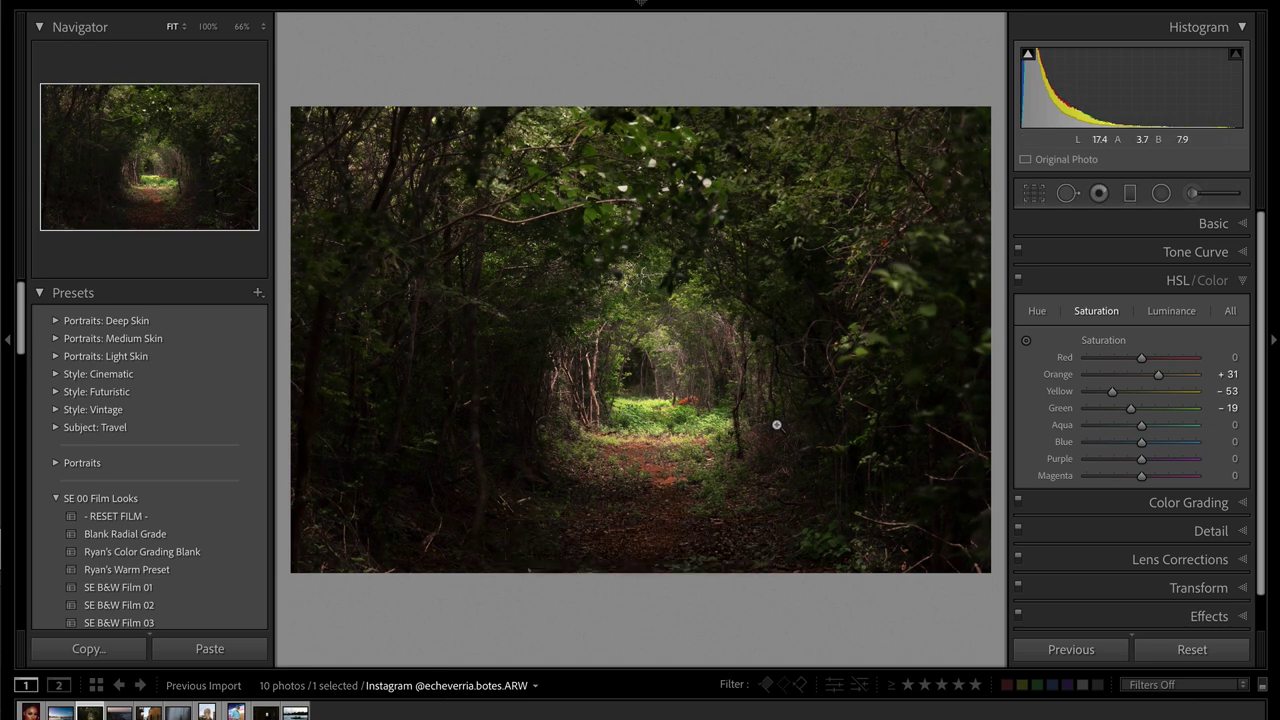
- Switch to the coastal cliff photo _DSC4663.ARW and set Contrast -85, Highlights -100, Shadows +25, Whites +51 and Blacks -14
key("Right")
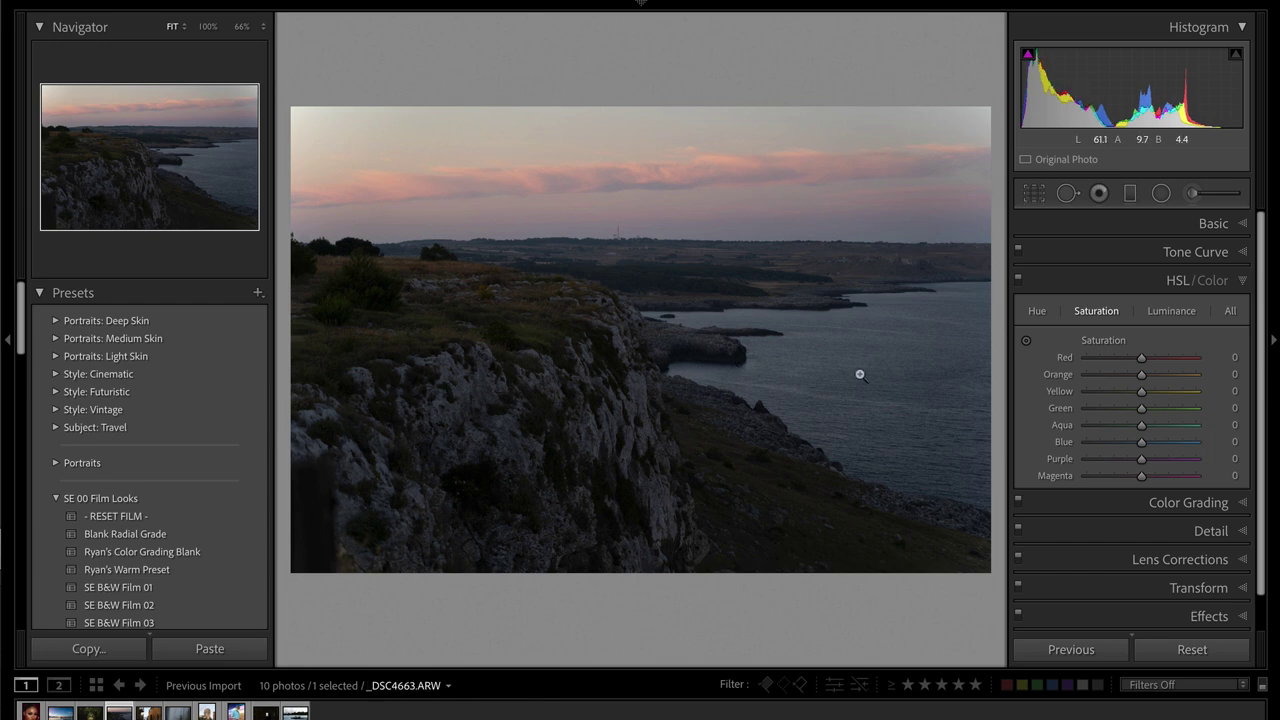
left_click(1236, 224)
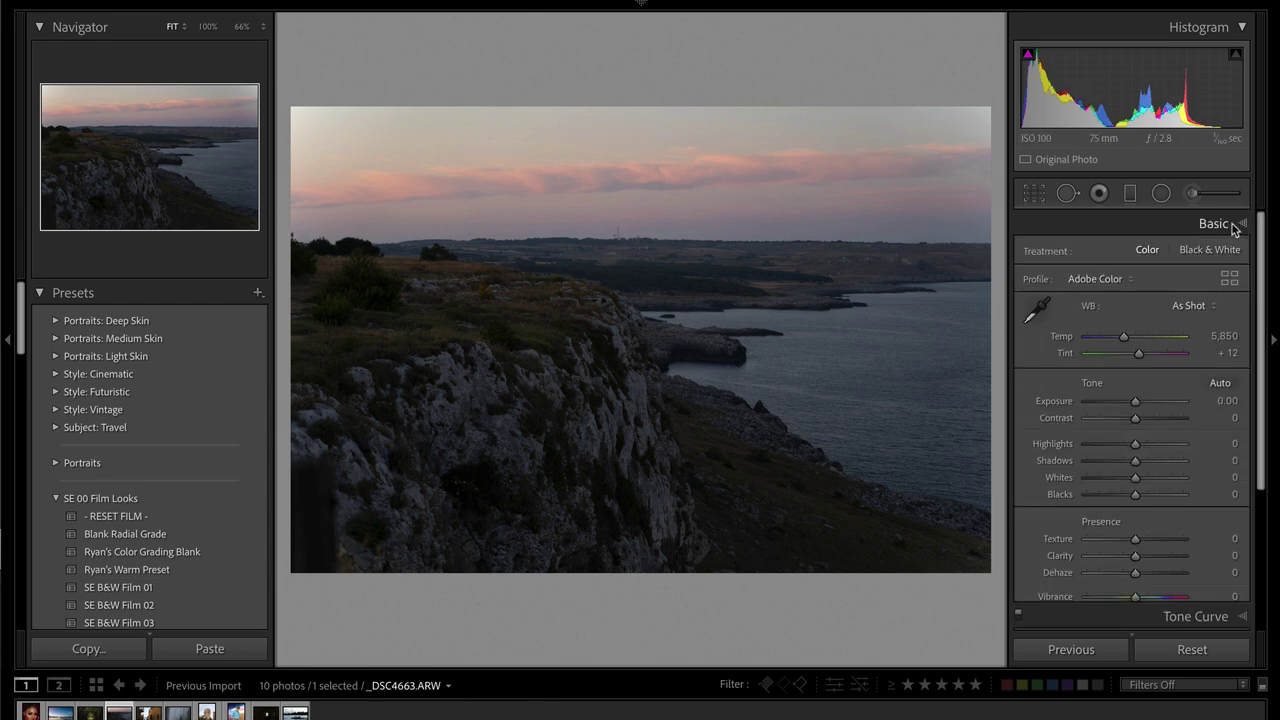
left_click(1151, 421)
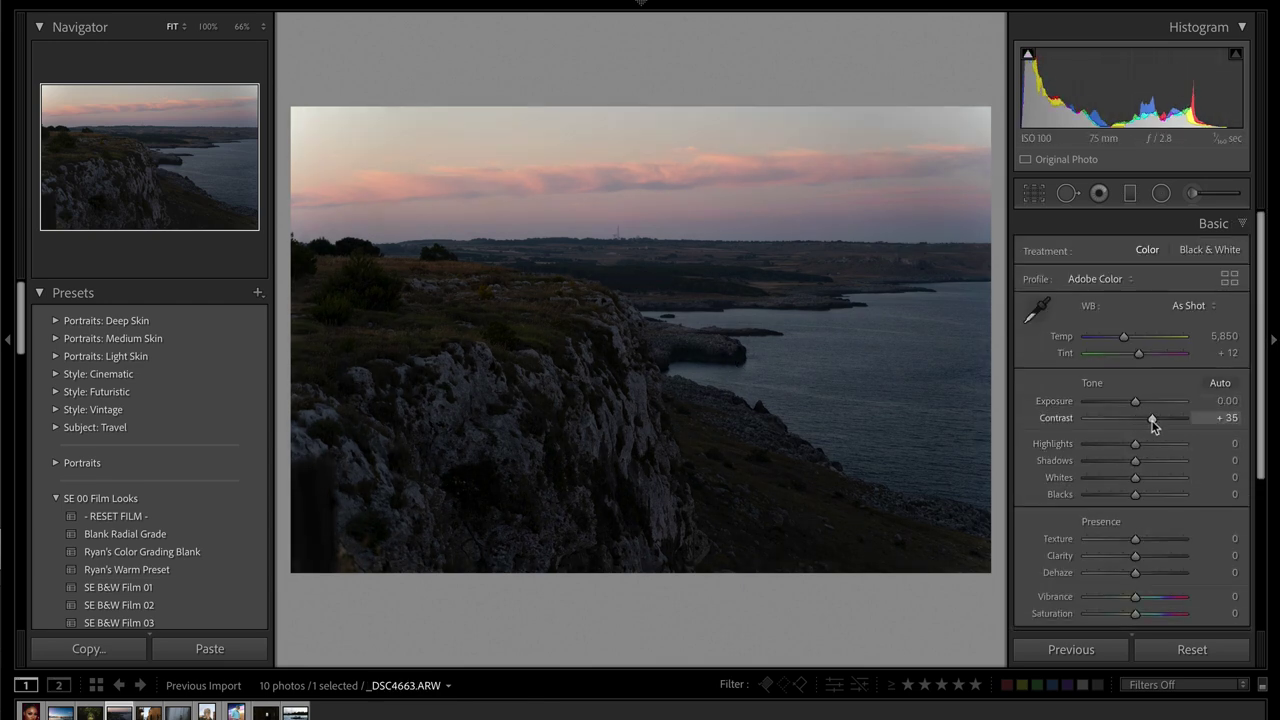
left_click(1105, 448)
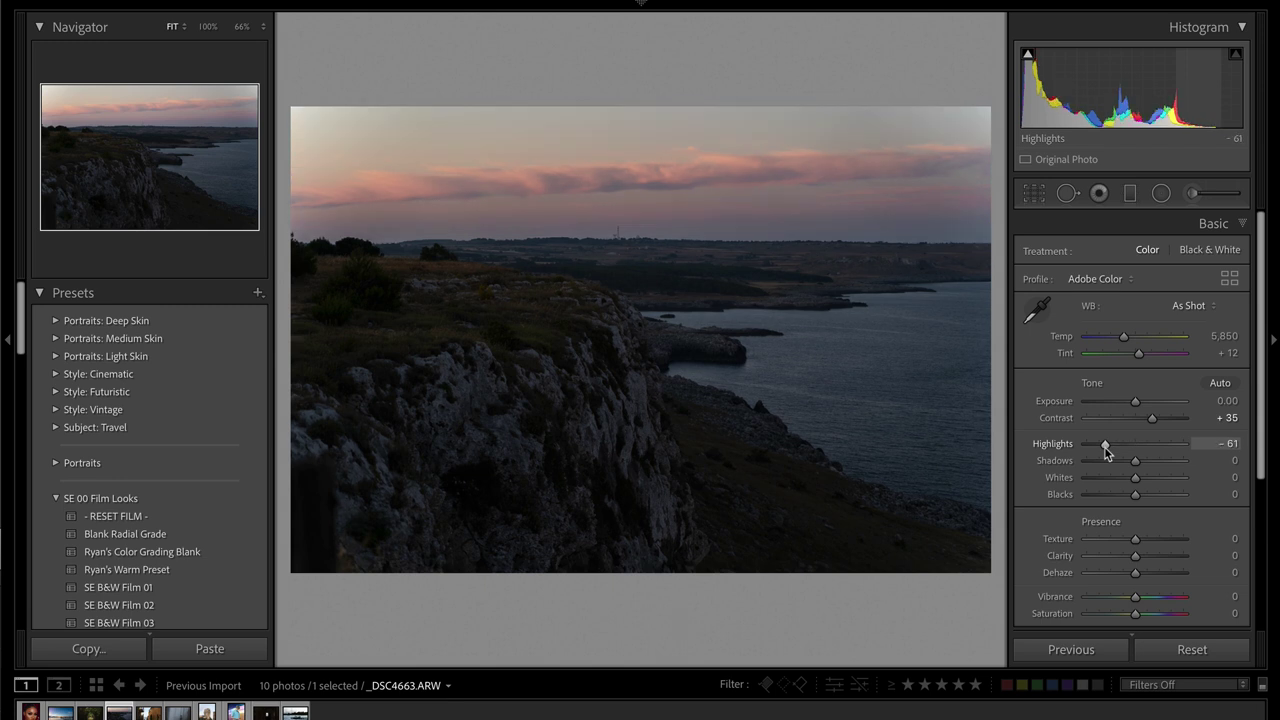
left_click_drag(1105, 453, 1034, 457)
left_click_drag(1142, 462, 1148, 469)
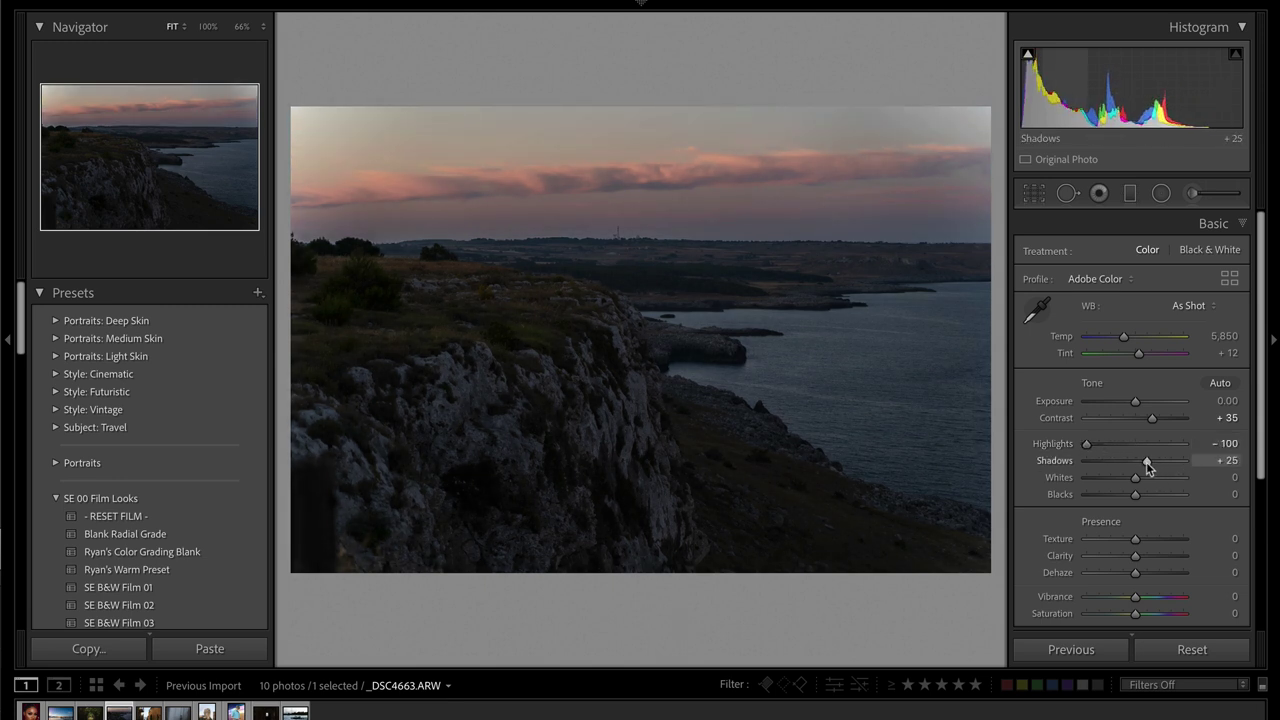
left_click_drag(1114, 415, 1095, 424)
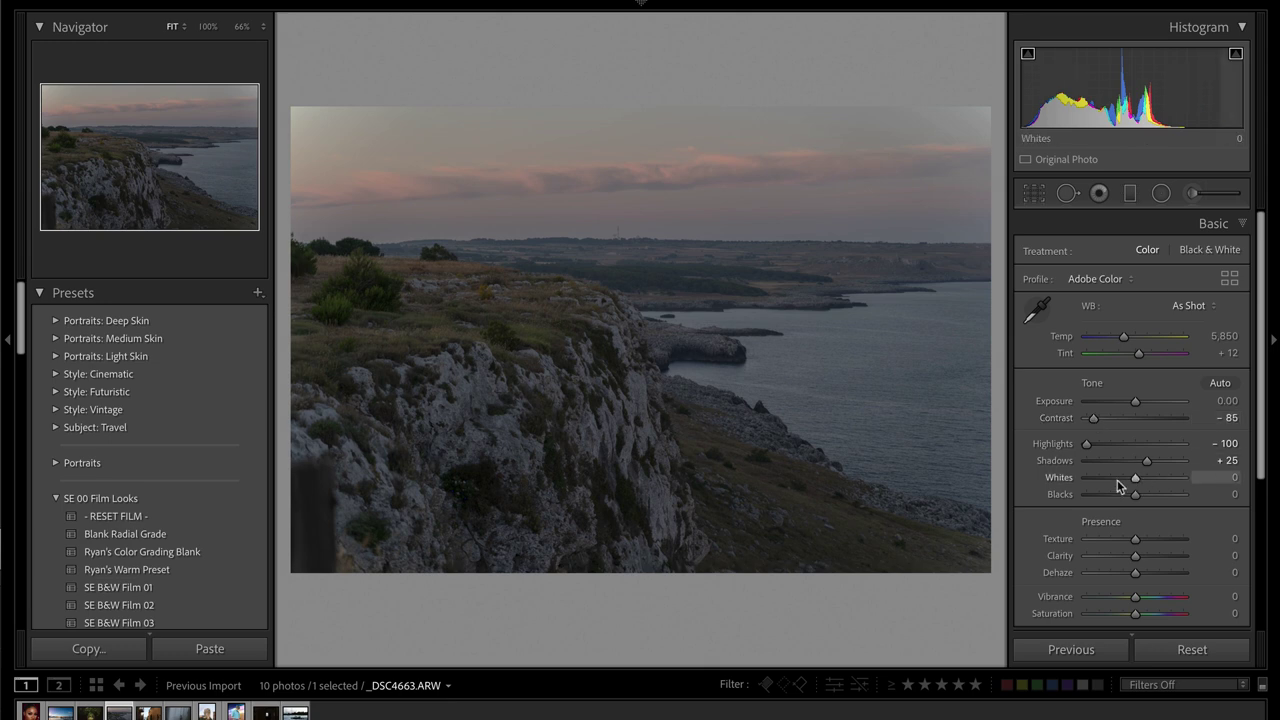
left_click_drag(1156, 485, 1126, 505)
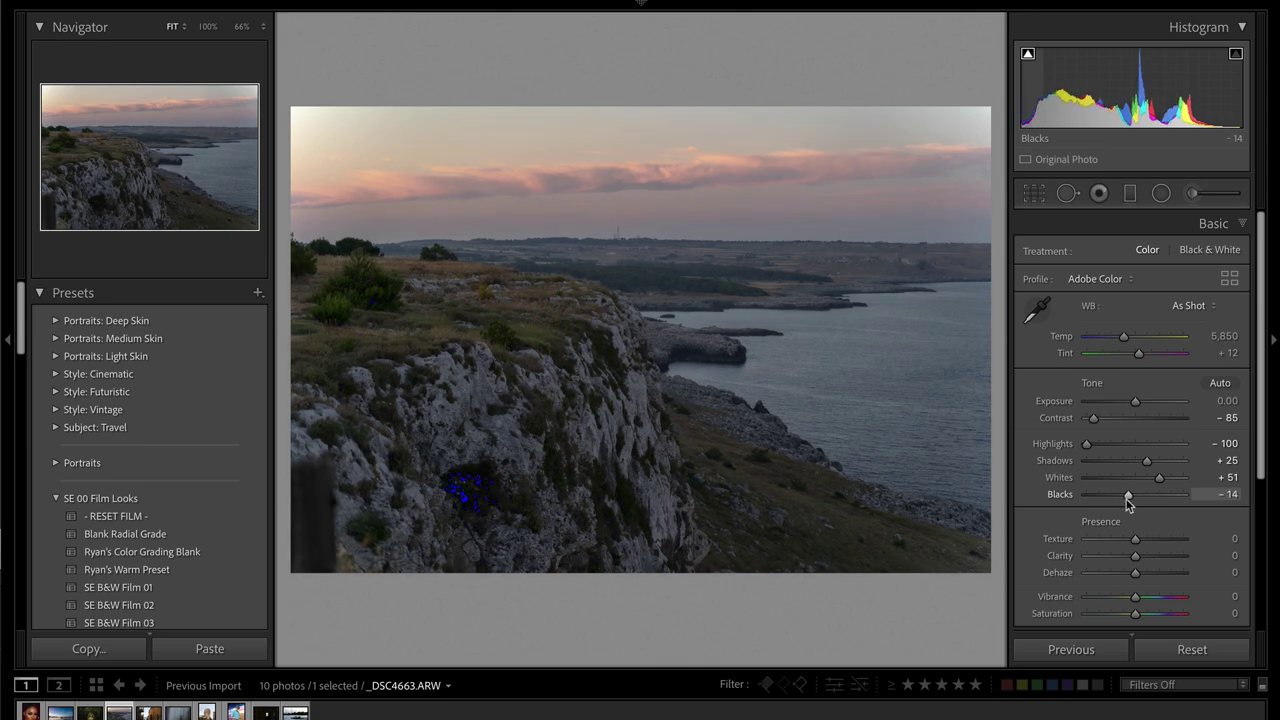
- Set the cliff photo's Blacks to -16, testing a much darker value first, and turn off the clipping warnings
left_click_drag(1125, 505, 1100, 508)
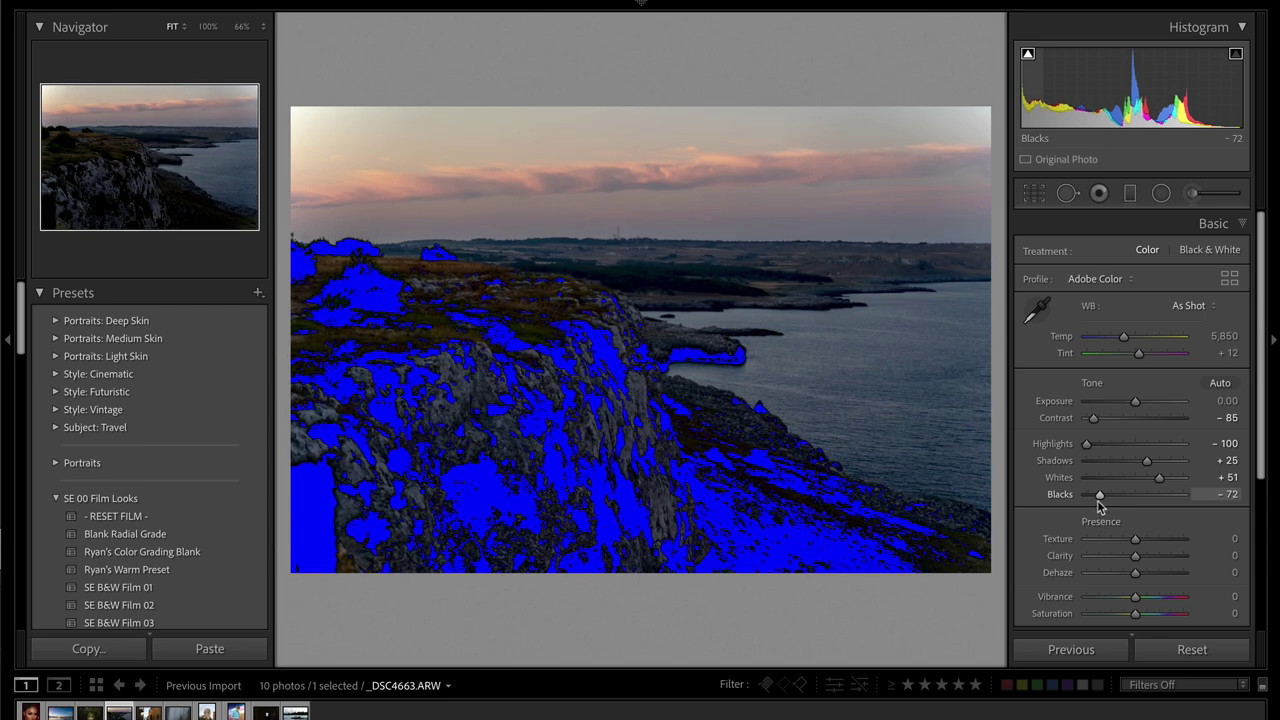
key("j")
left_click_drag(1118, 502, 1126, 496)
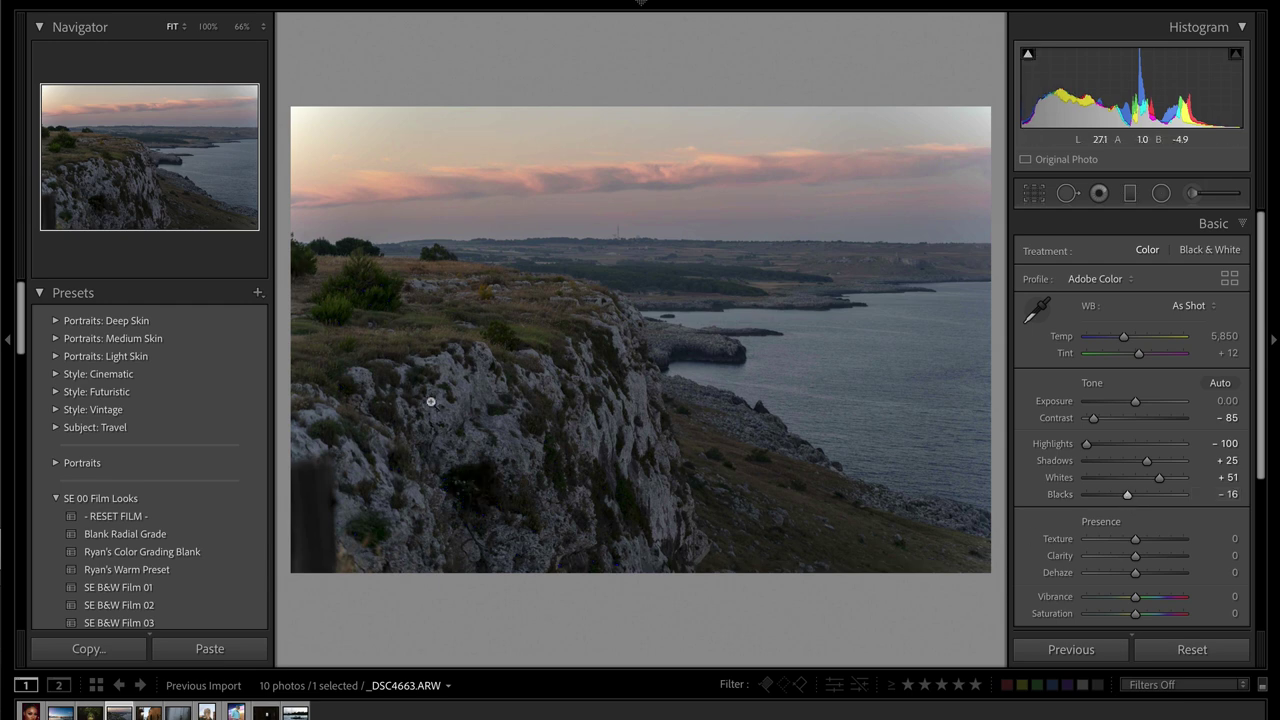
- Add three Tone Curve points: midtones at 125/114, one in the highlights, and shadows at 79/54
scroll(1130, 480, "down", 2)
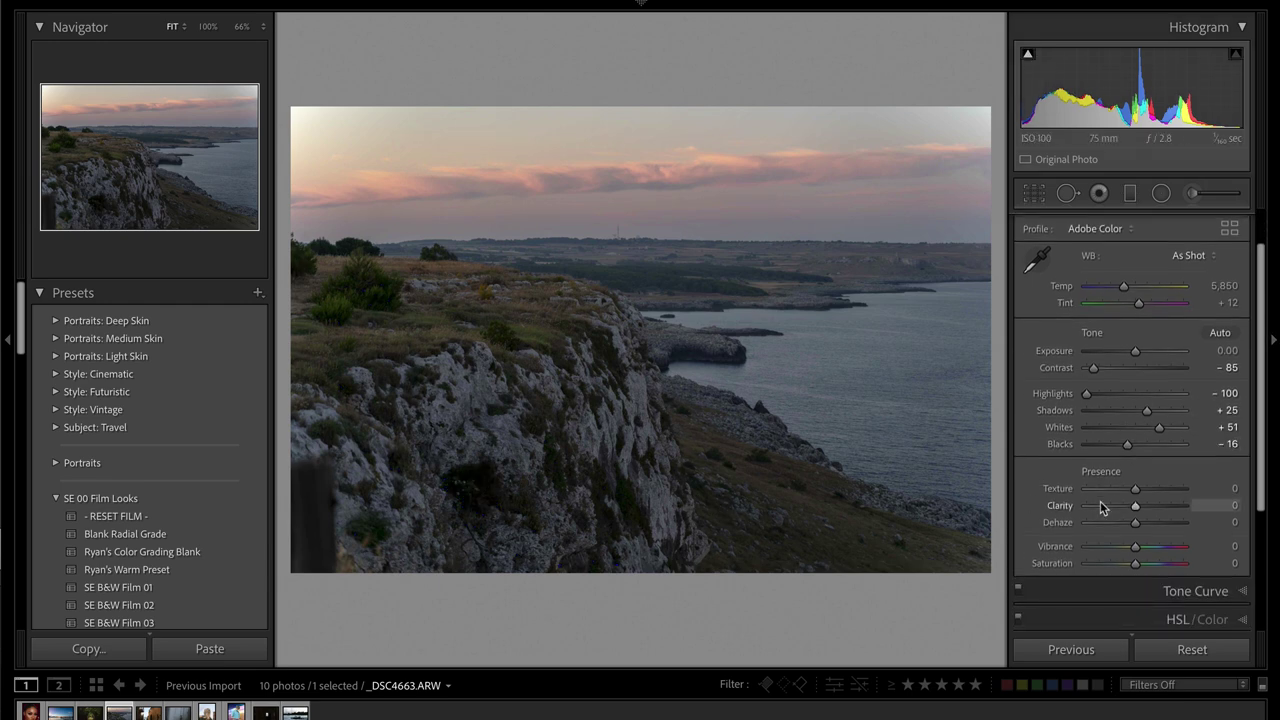
scroll(1150, 446, "down", 2)
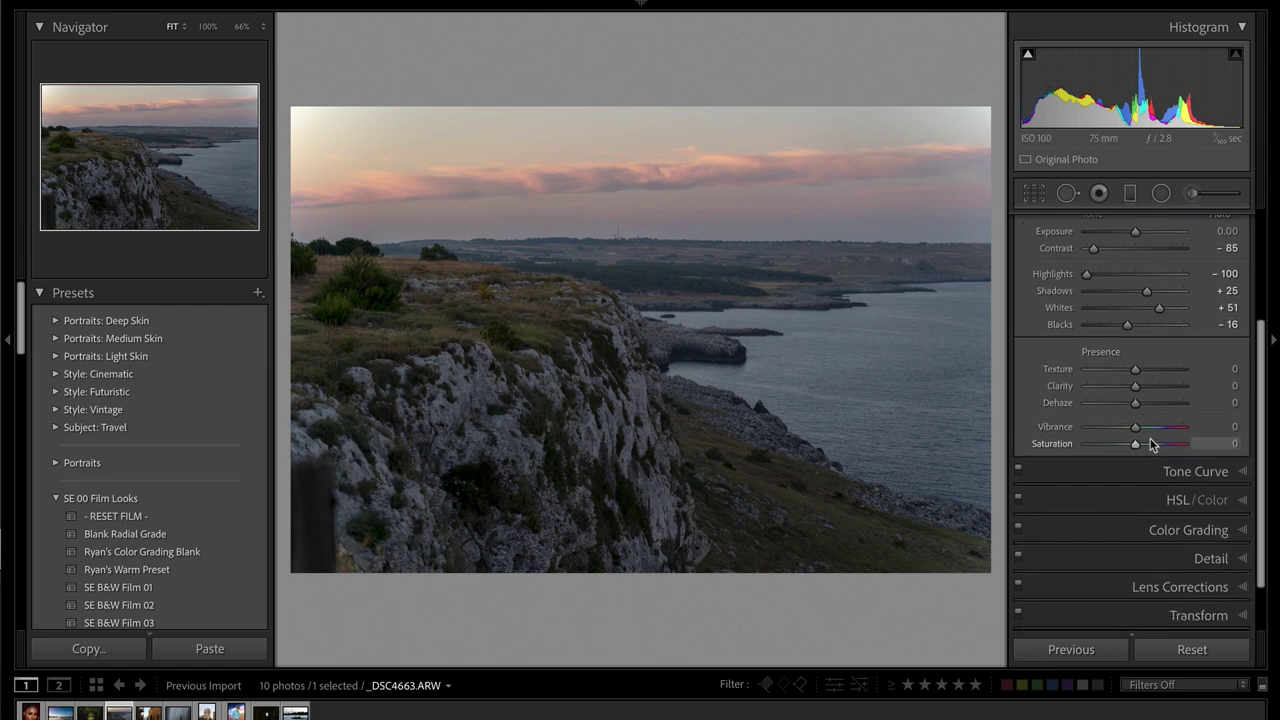
left_click(1200, 480)
left_click(1130, 400)
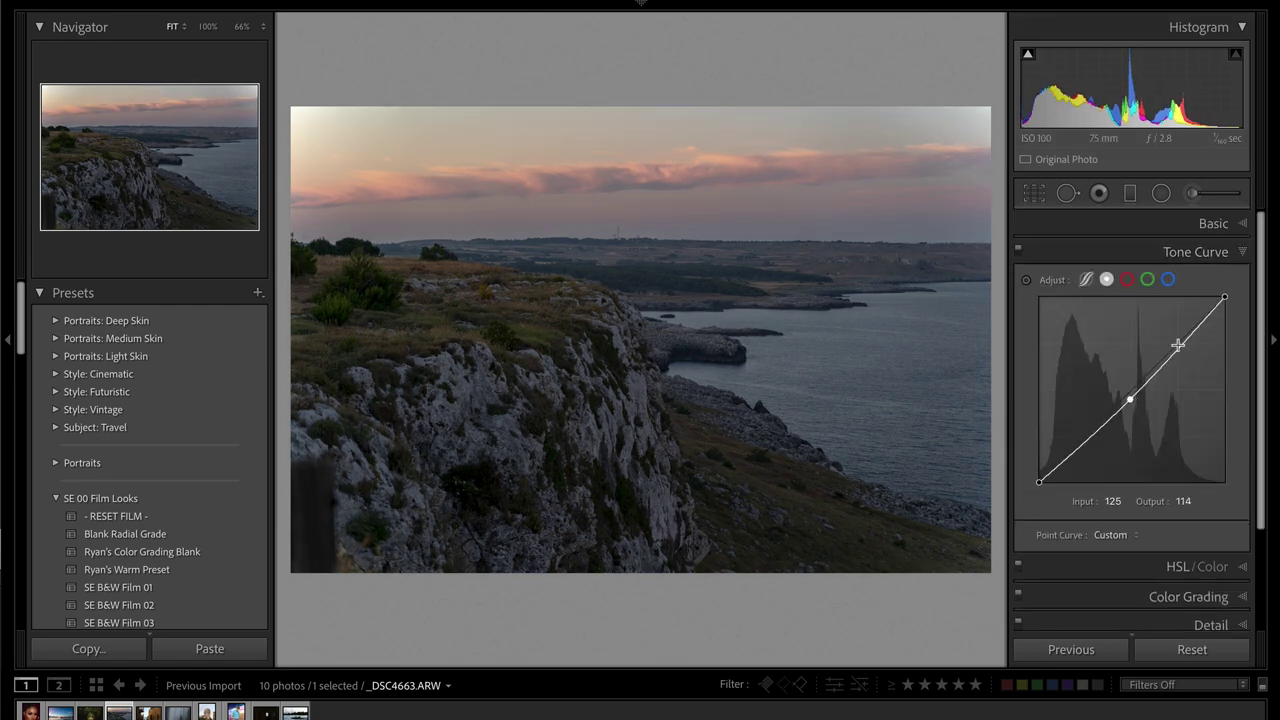
left_click(1171, 348)
left_click(1094, 443)
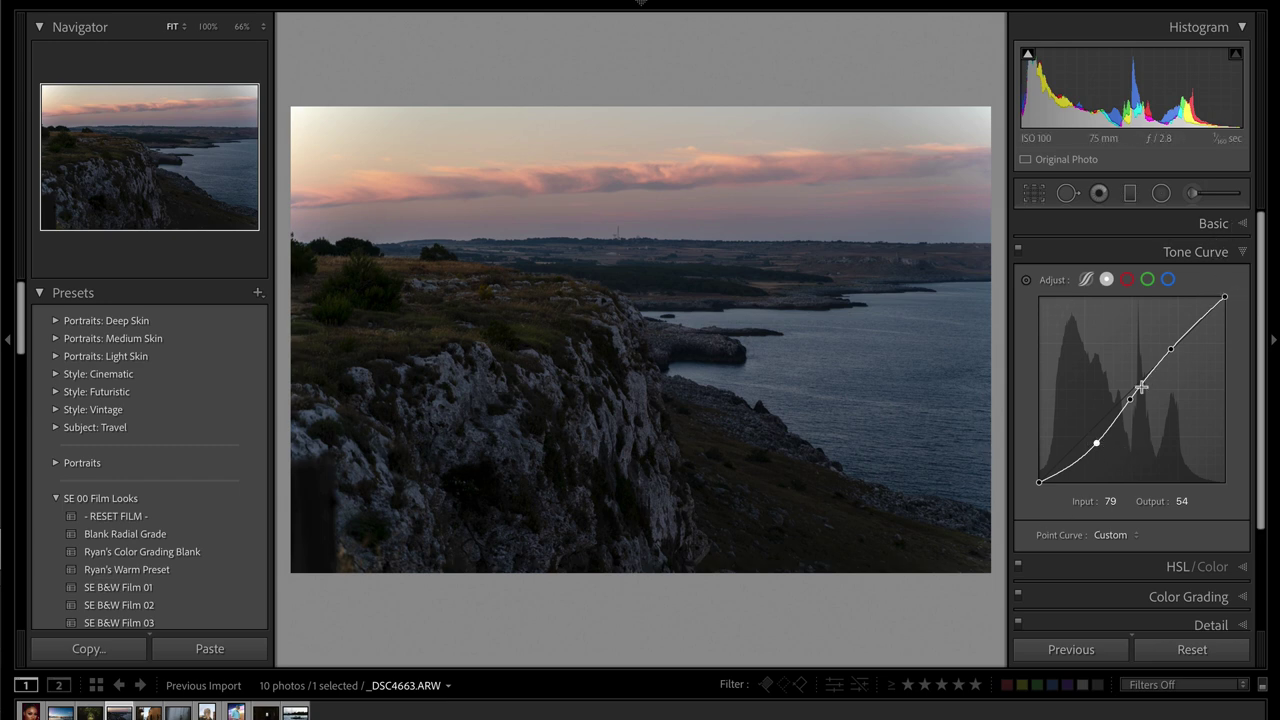
- Turn the clipping warnings back on and adjust the Tone Curve's highlight point to 181/177
mouse_move(1167, 348)
left_mouse_down()
mouse_move(1171, 358)
mouse_move(1146, 324)
mouse_move(1175, 358)
mouse_move(1160, 323)
mouse_move(1169, 356)
mouse_move(1164, 337)
left_mouse_up()
key("j")
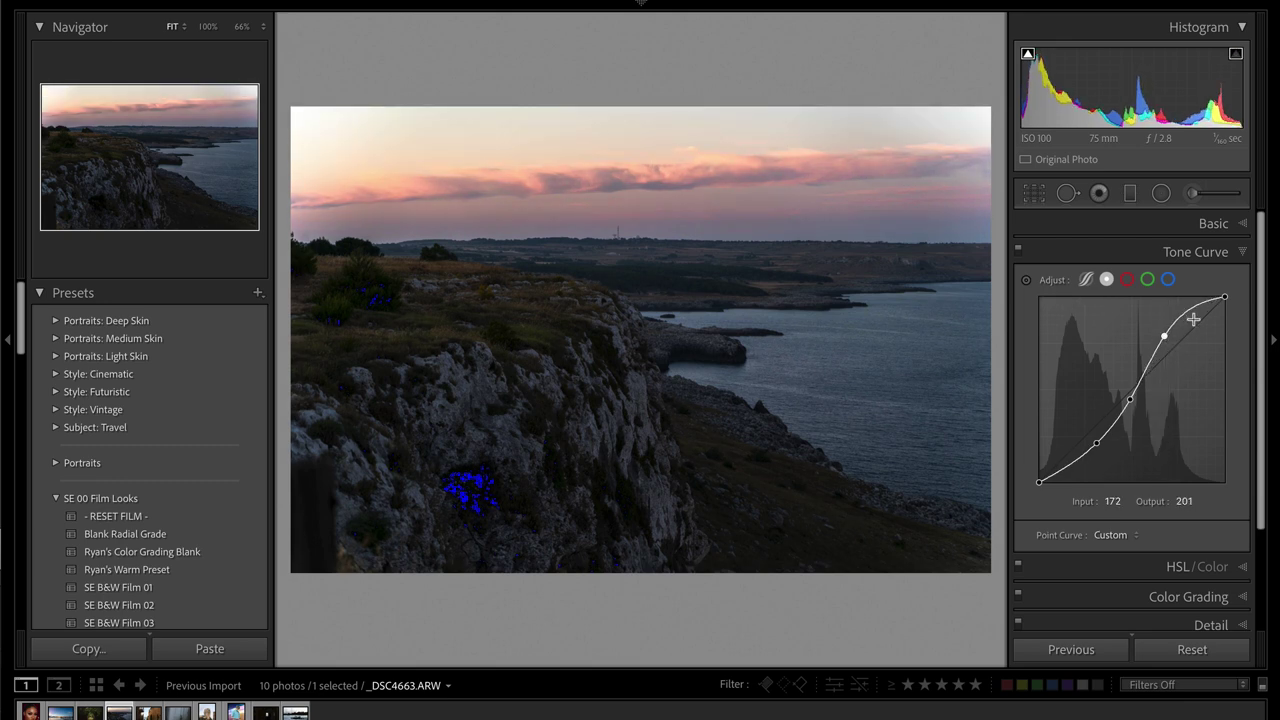
mouse_move(1225, 297)
left_mouse_down()
mouse_move(1224, 312)
mouse_move(1226, 295)
left_mouse_up()
left_click_drag(1165, 335, 1170, 345)
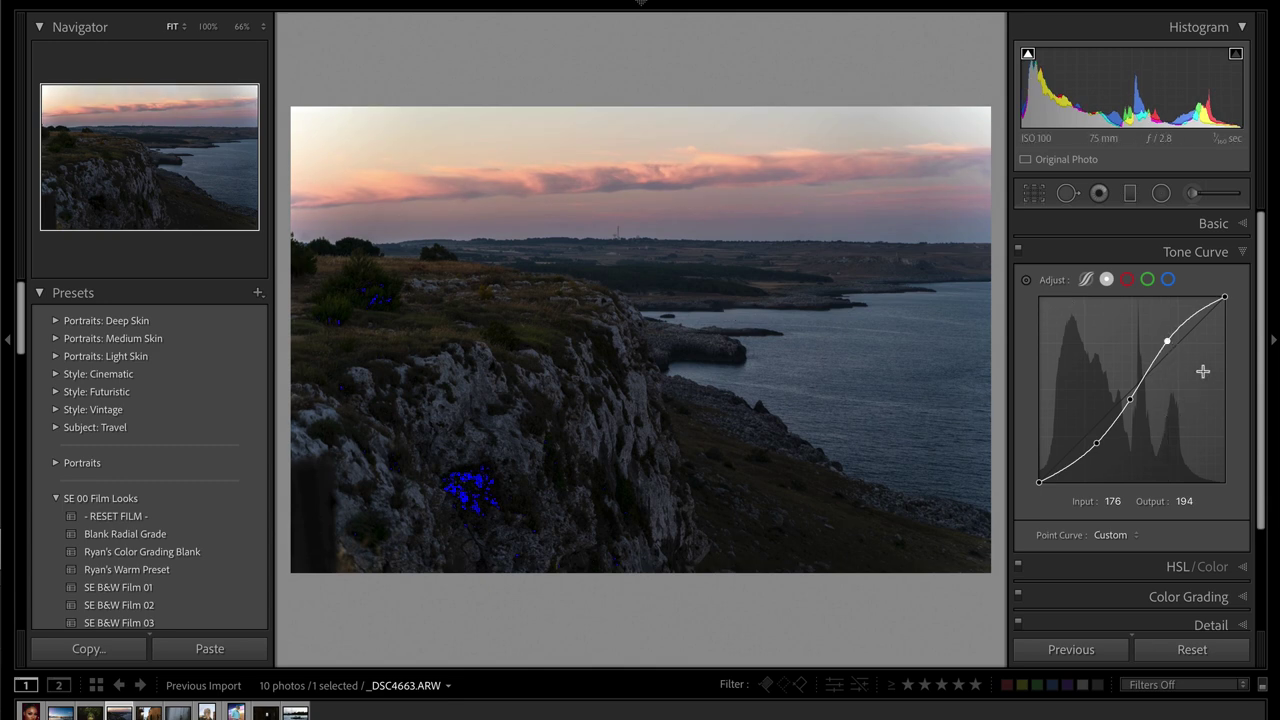
left_click_drag(1170, 346, 1171, 354)
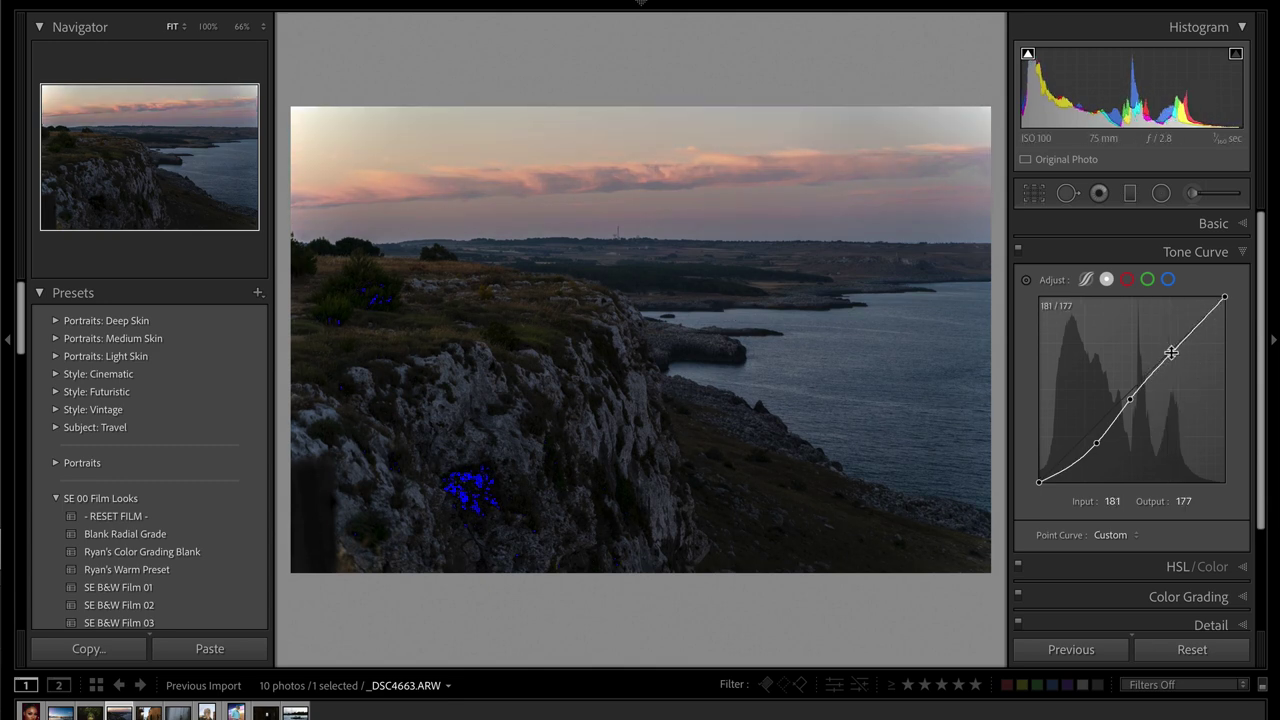
- Reshape the Tone Curve with midtones at 134/108, shadows at 80/58, highlights at 177/185 and the black point at 0/0
left_click_drag(1040, 482, 1040, 473)
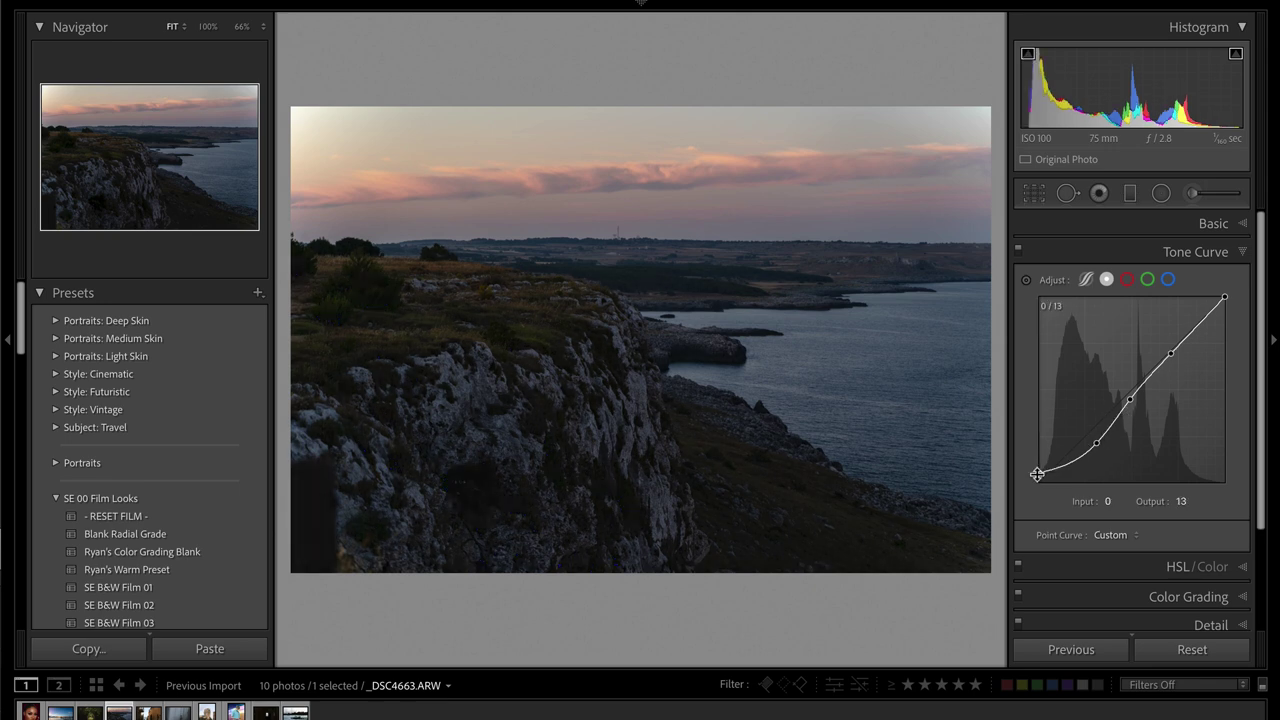
left_click_drag(1129, 401, 1137, 408)
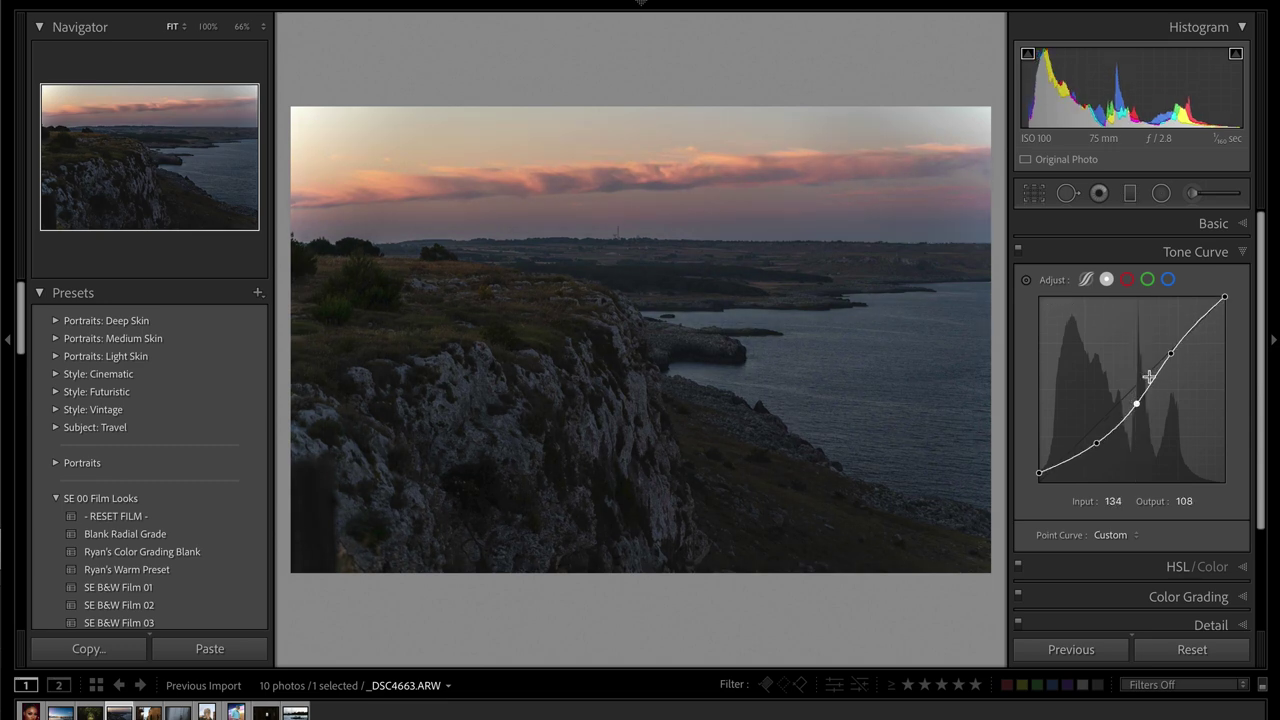
left_click_drag(1100, 452, 1097, 441)
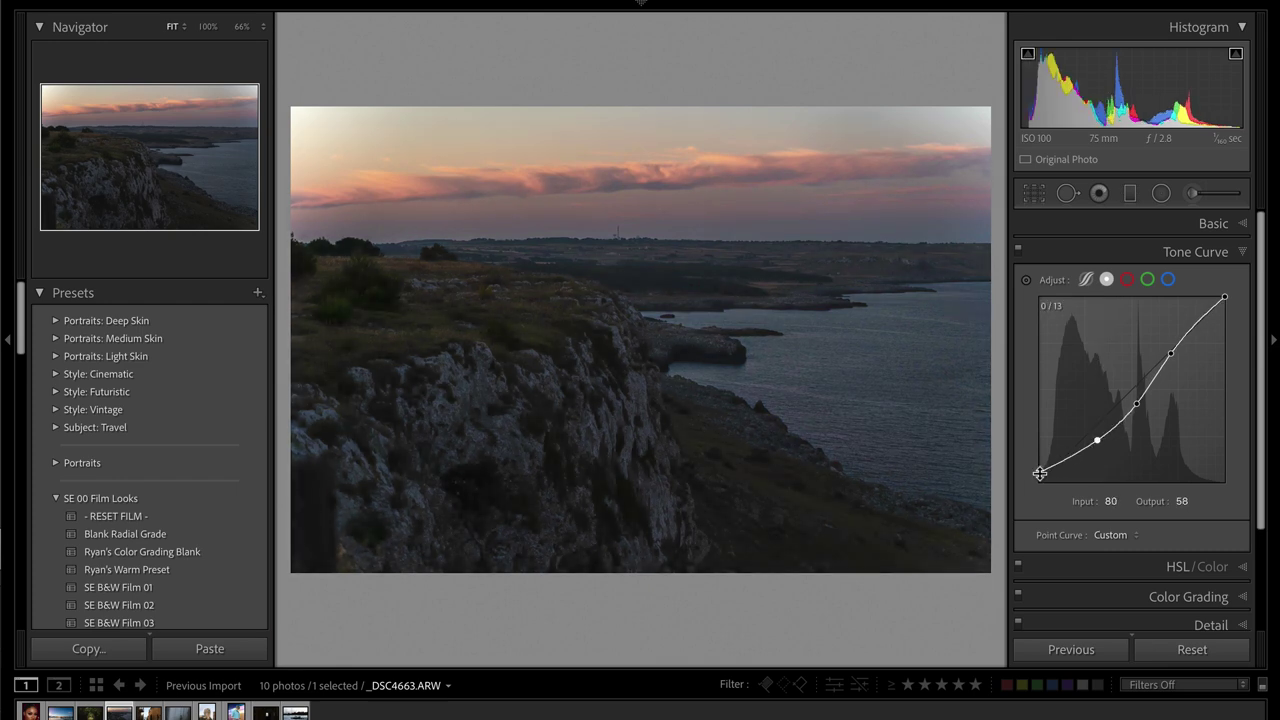
left_click_drag(1040, 473, 1040, 482)
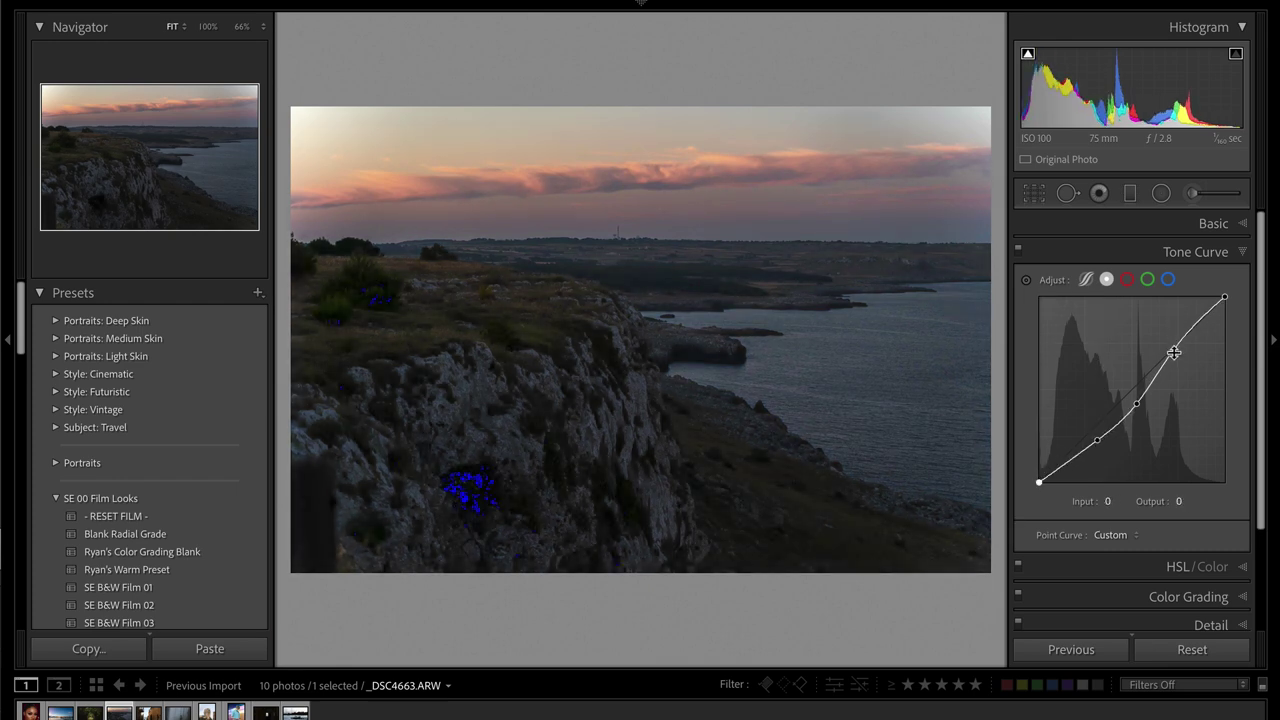
left_click_drag(1174, 352, 1171, 351)
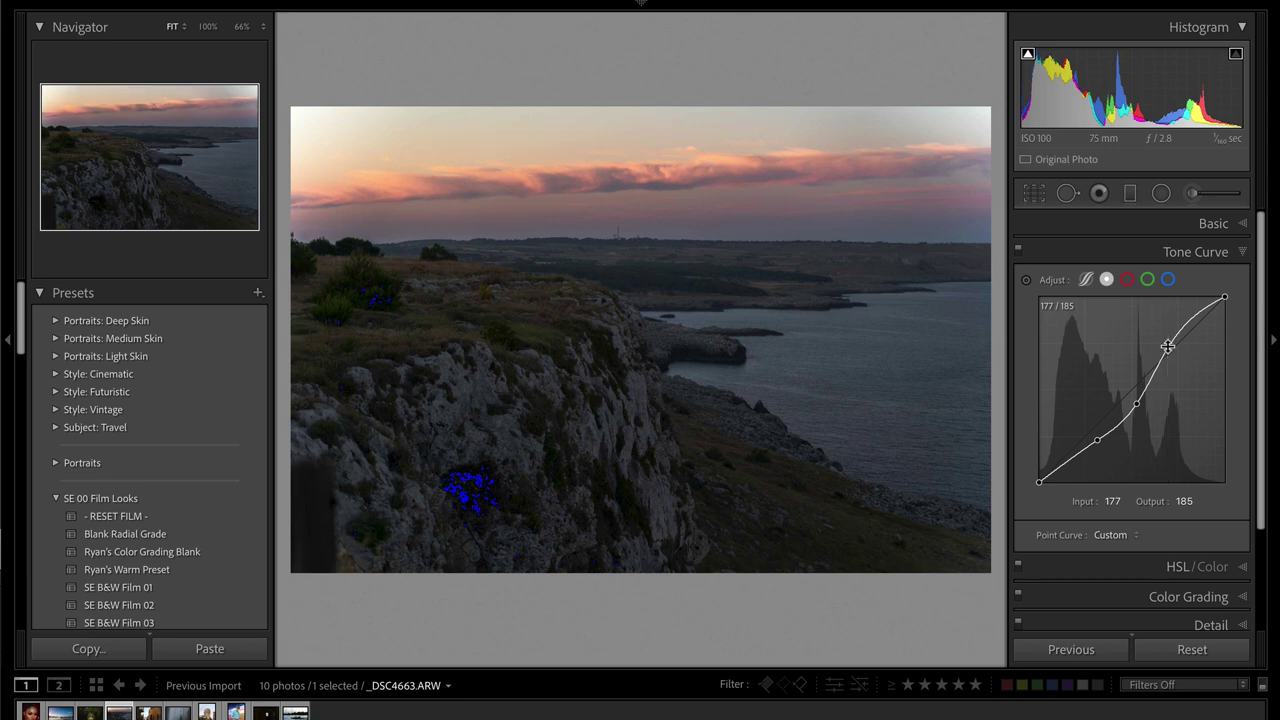
- Set the whole photo's Exposure to +0.13 and Dehaze to +5
key("equal")
key("minus")
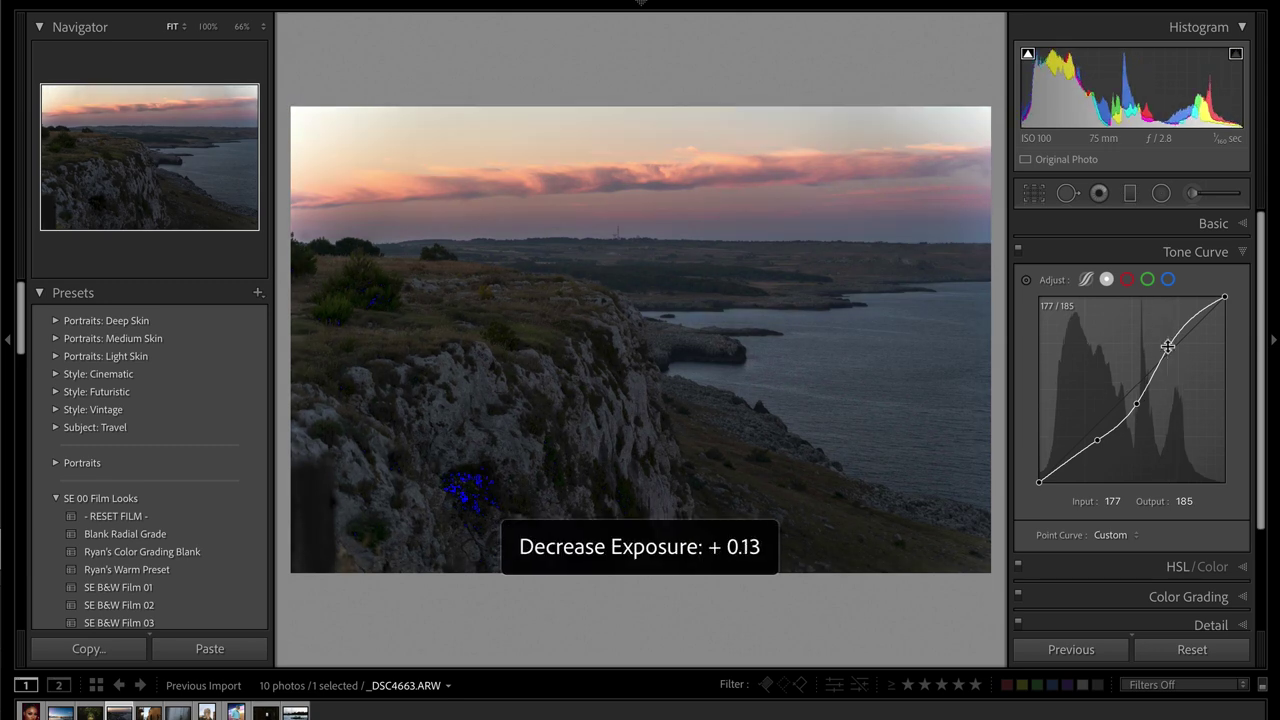
left_click(1227, 230)
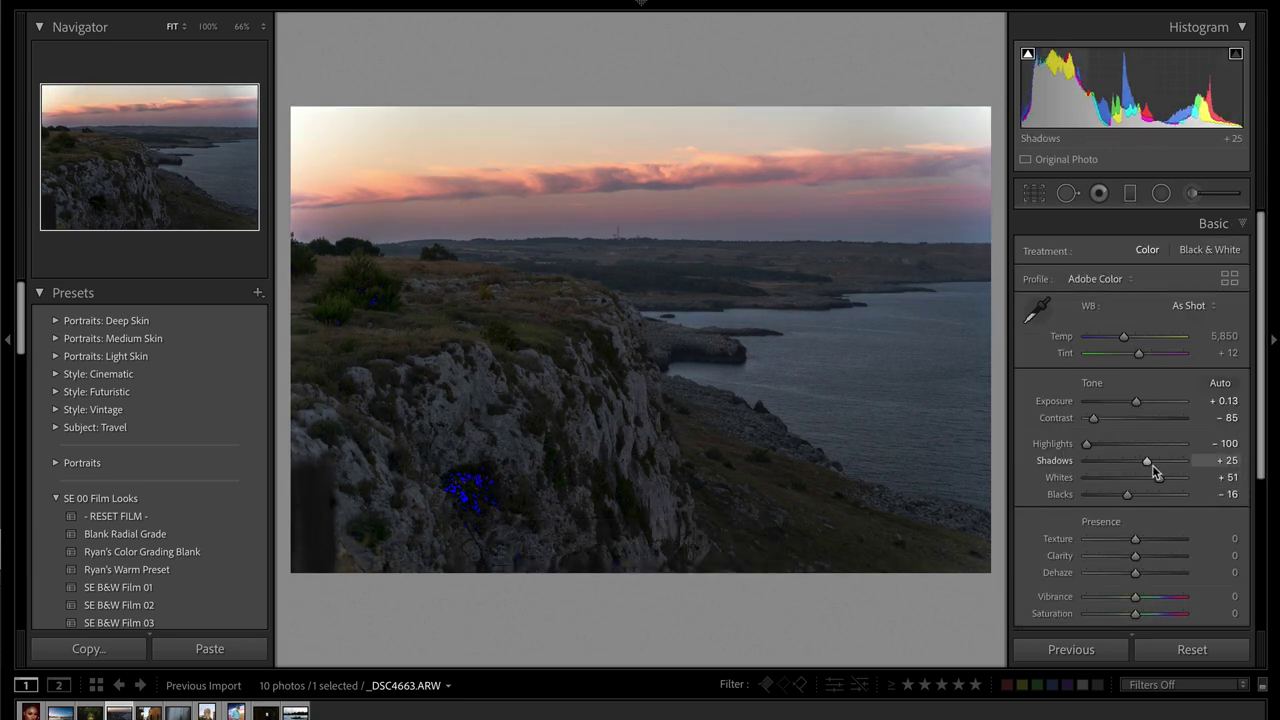
left_click_drag(1136, 574, 1142, 580)
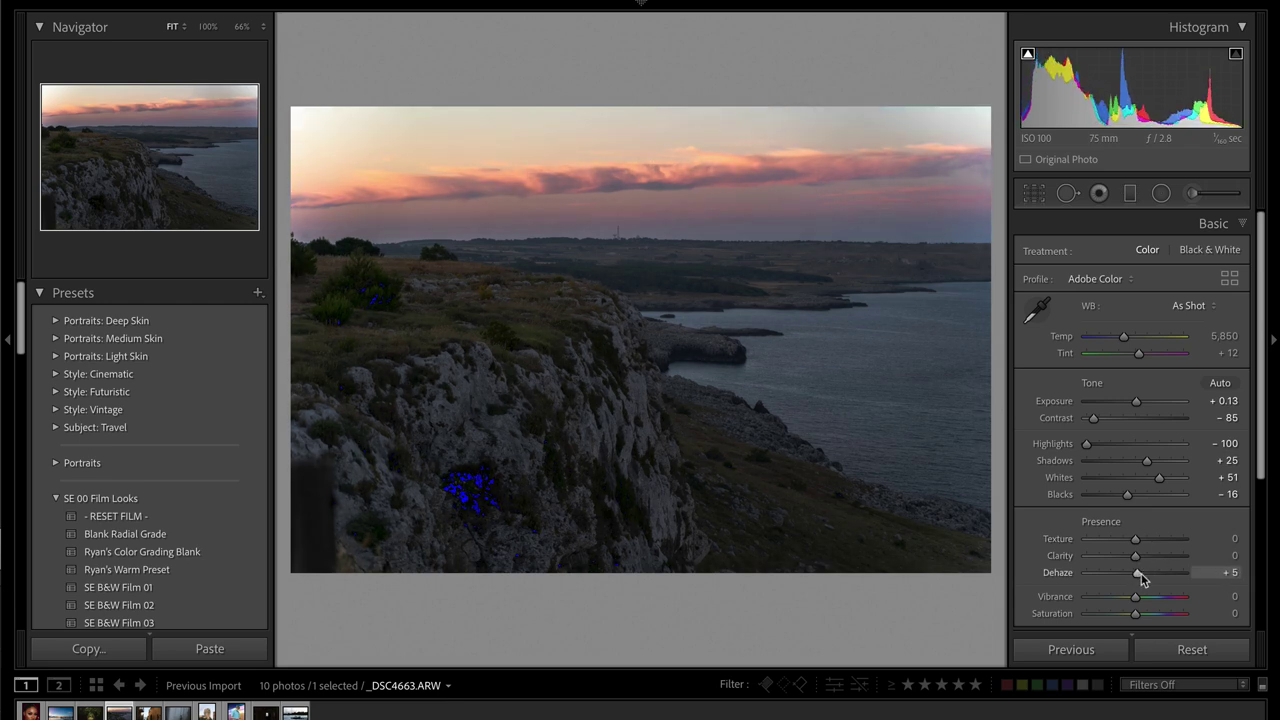
- Paint an Adjustment Brush mask over the whole sky with Auto Mask on and Size 23.0, and toggle the mask overlay
left_click(1196, 195)
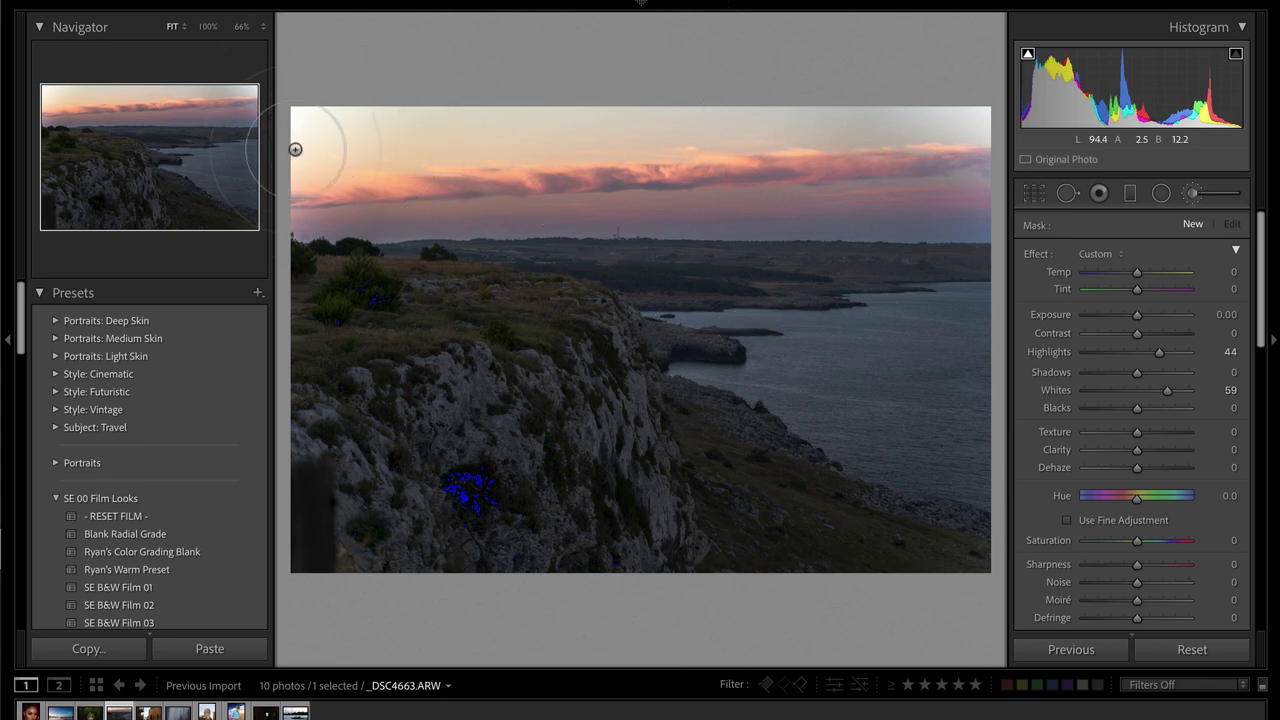
scroll(1215, 540, "down", 5)
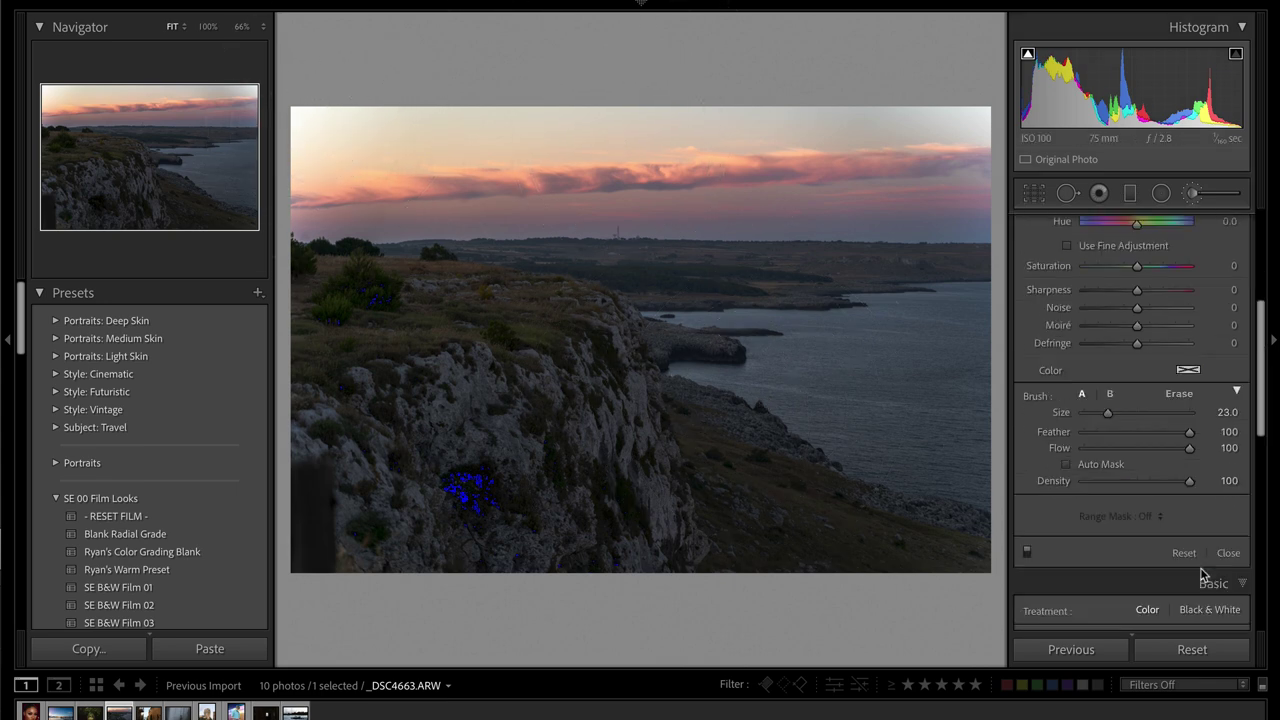
left_click(1067, 464)
left_click_drag(300, 122, 875, 130)
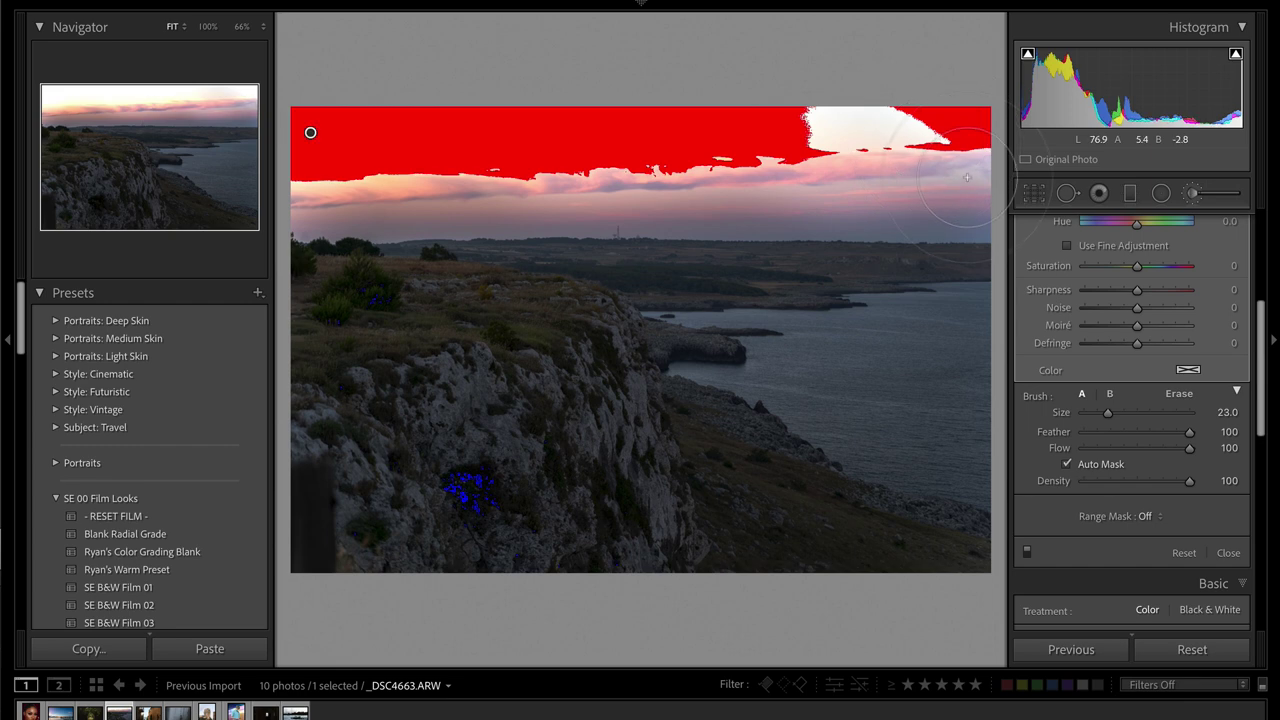
left_click_drag(925, 178, 284, 171)
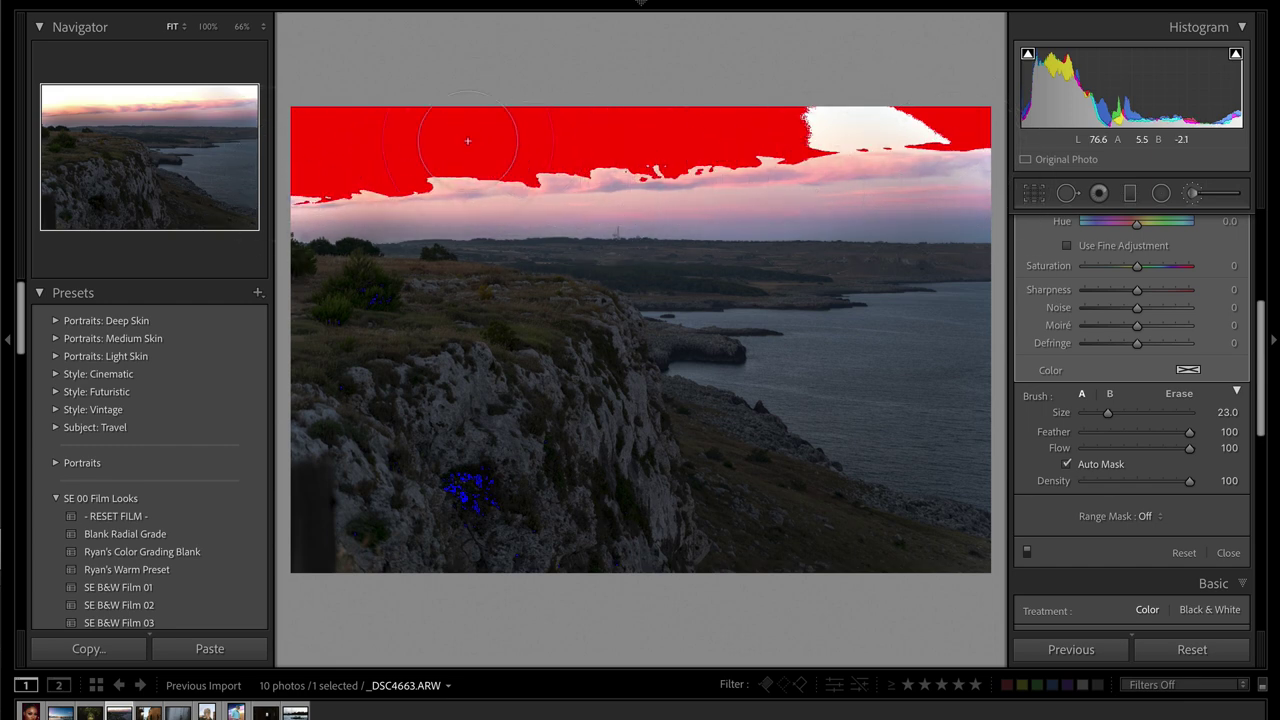
key("o")
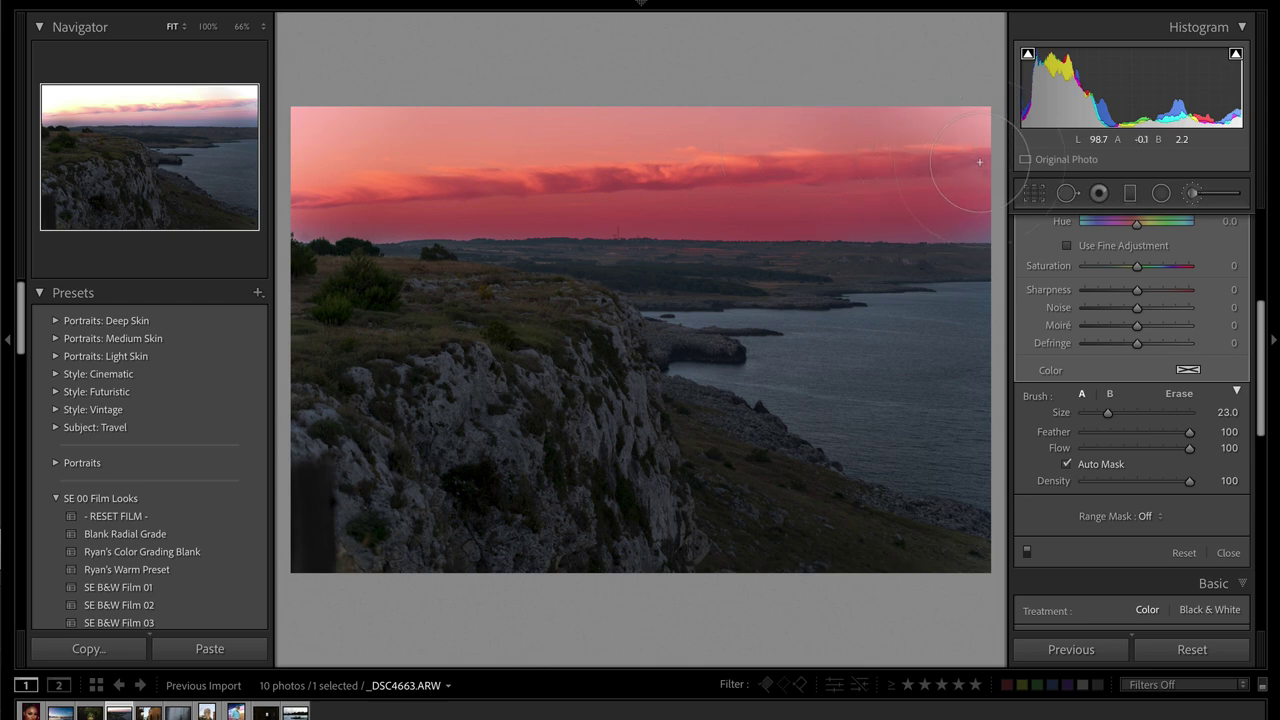
- Reset the sky brush's effect settings, and give it Contrast -56 and Exposure -0.31
scroll(1180, 375, "up", 5)
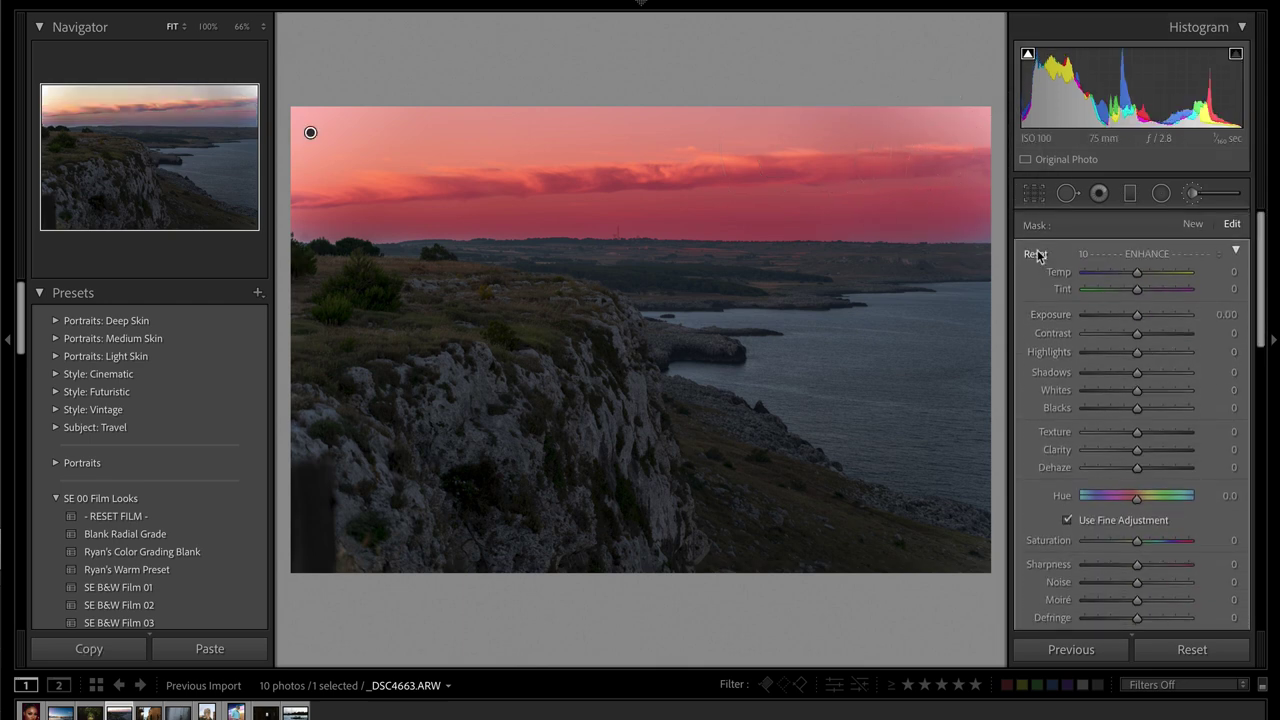
left_click(1037, 255, "alt")
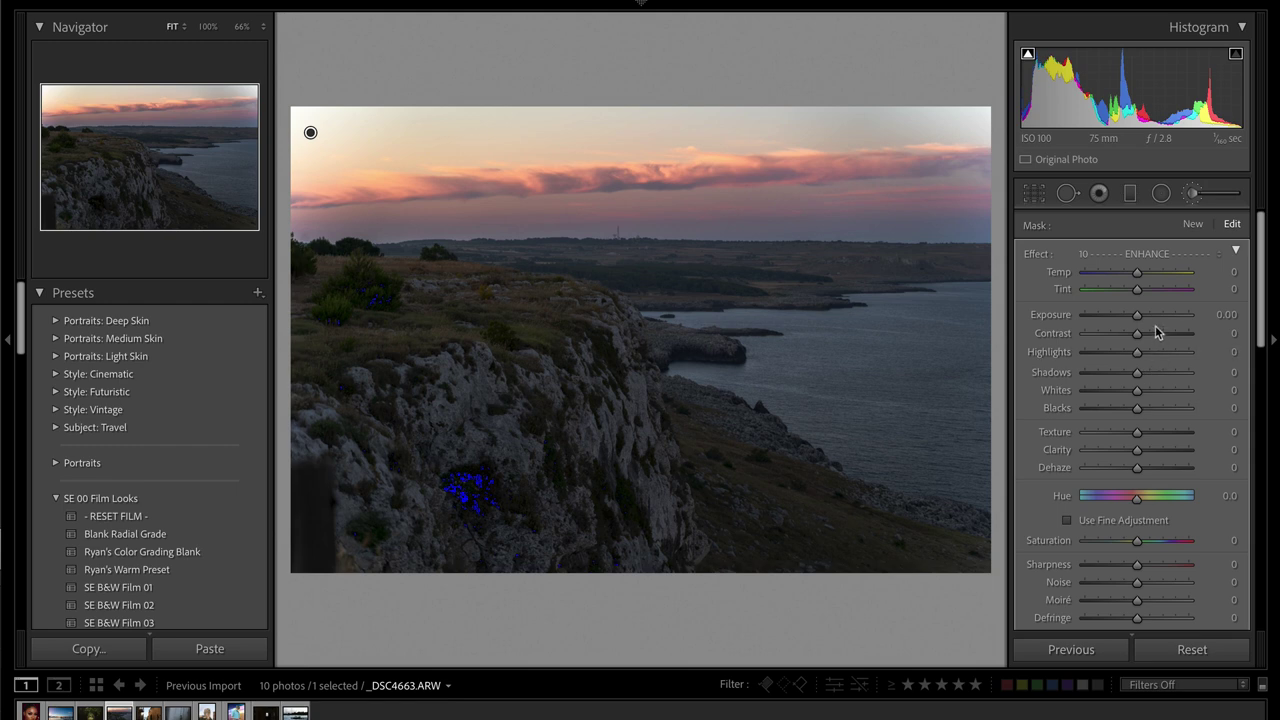
mouse_move(1137, 334)
left_mouse_down()
mouse_move(1108, 336)
mouse_move(1131, 322)
left_mouse_up()
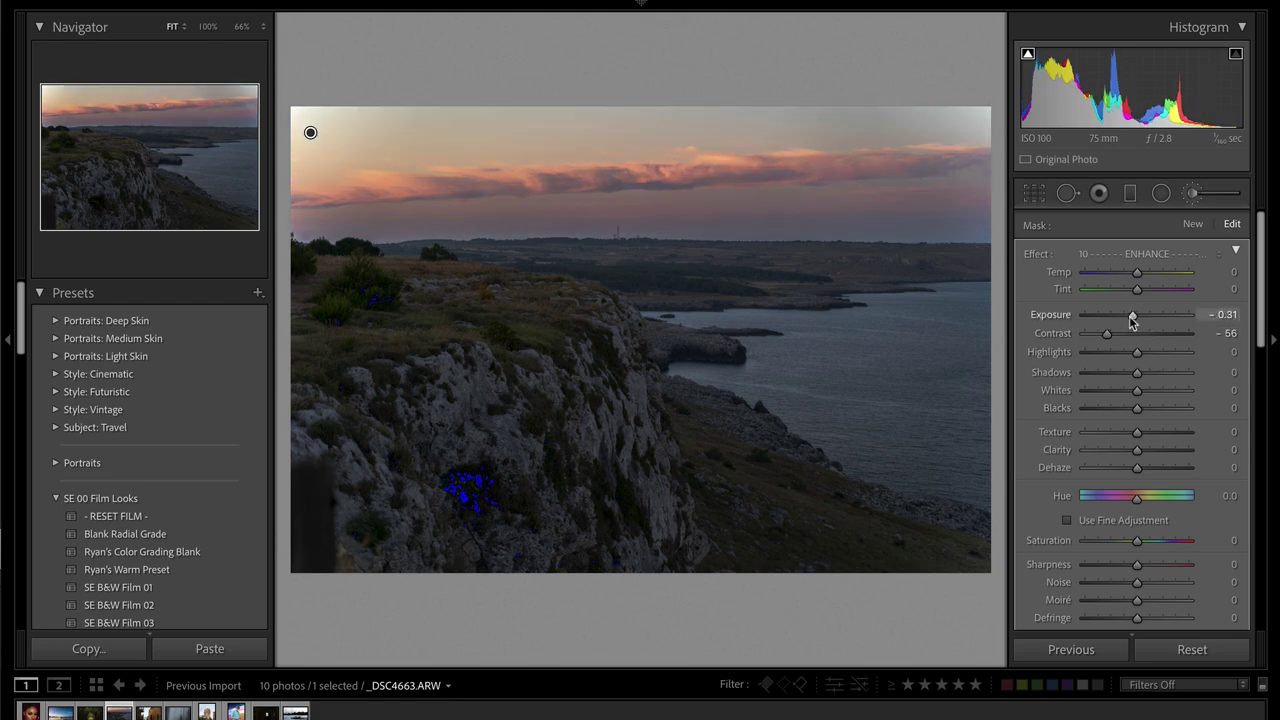
- Raise the whole photo's Exposure to +0.79 and set the sky brush's Exposure to -0.39
key("shift+=")
key("shift+=")
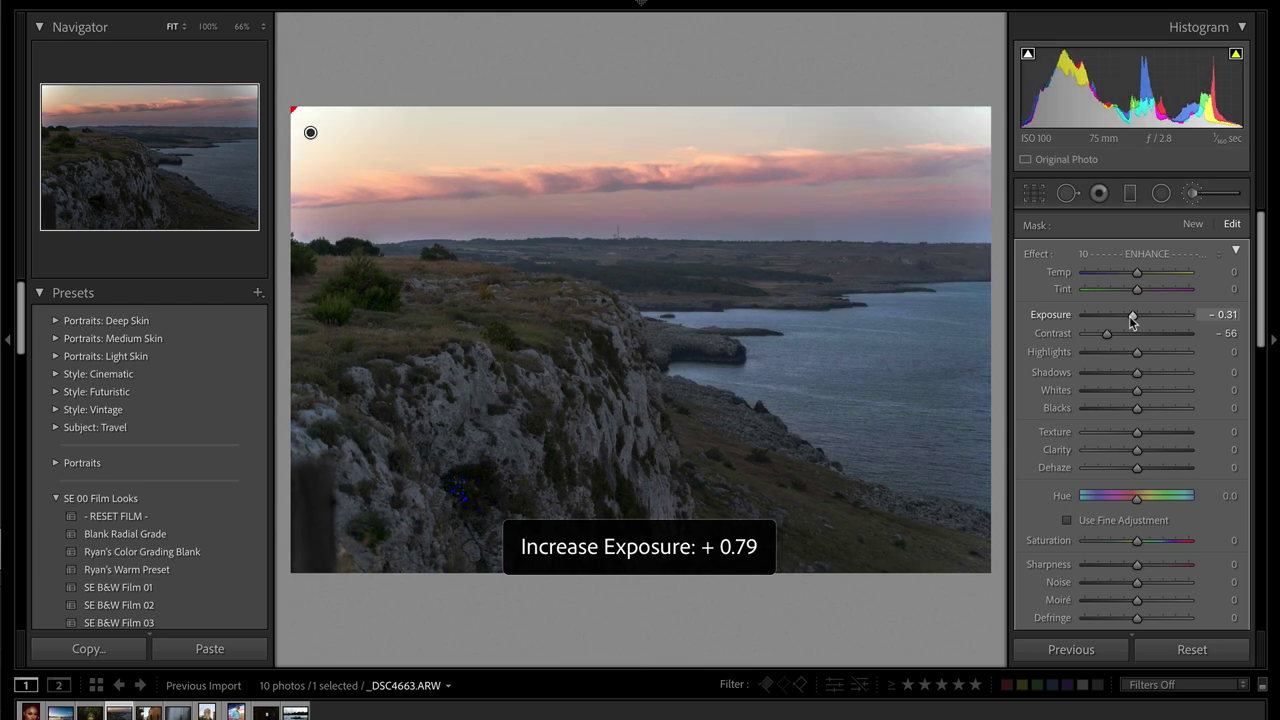
key("minus")
key("equal")
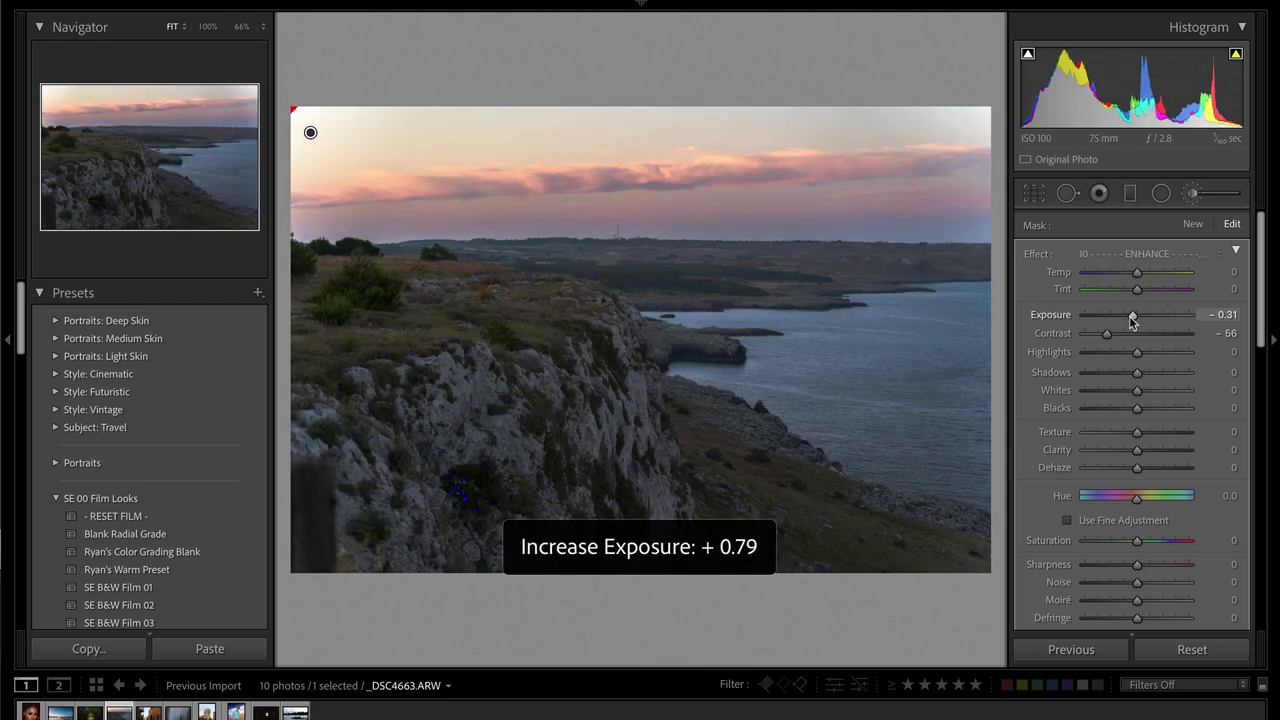
left_click_drag(1131, 322, 1130, 322)
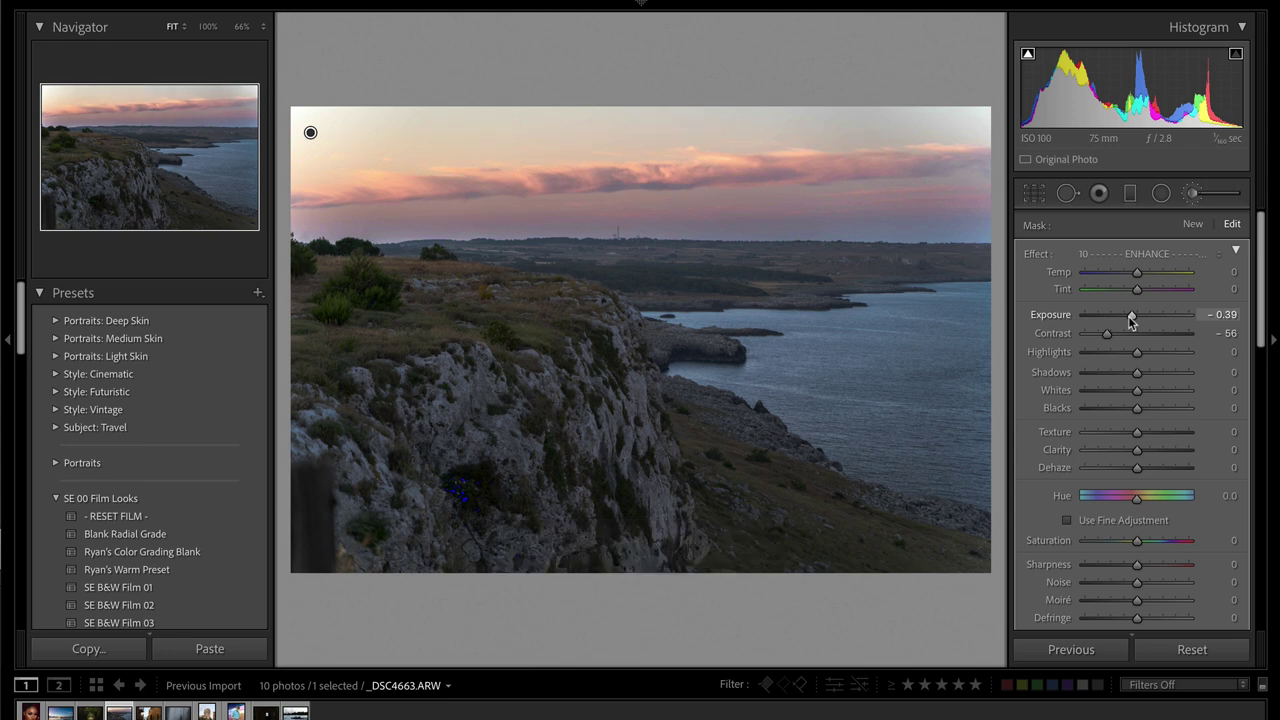
- Leave the Adjustment Brush and set the whole photo's Contrast to -53
key("k")
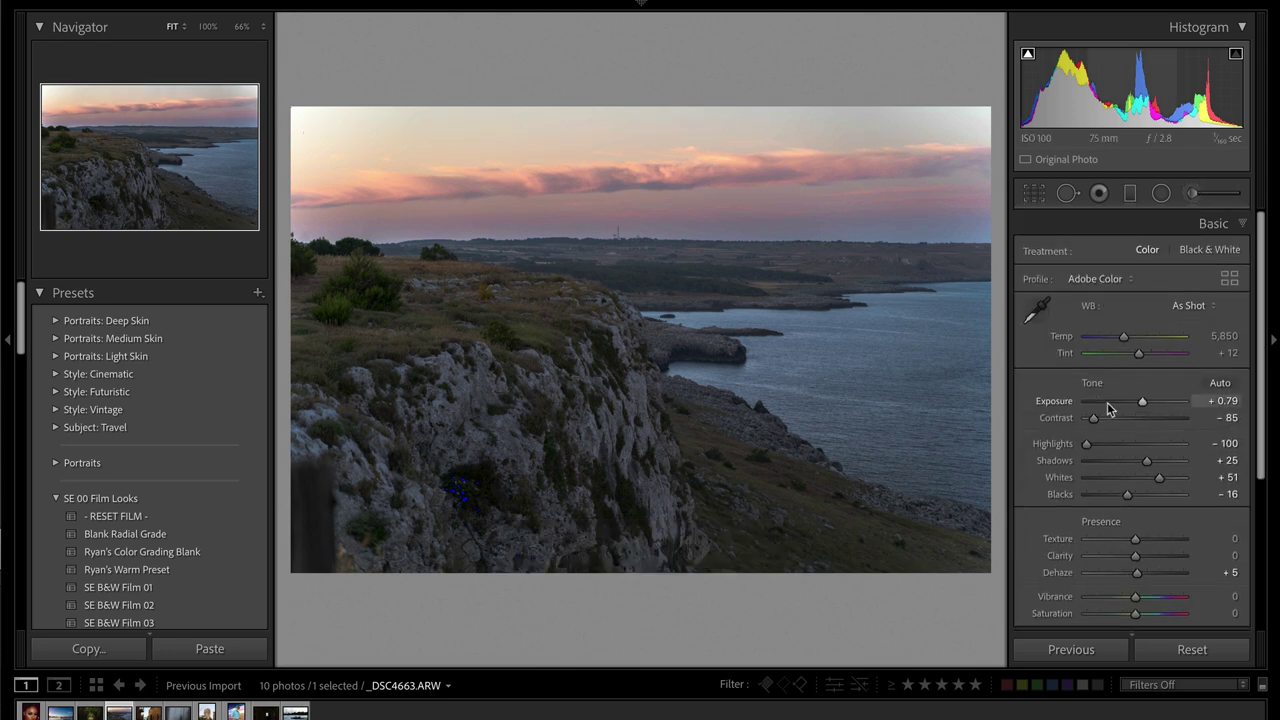
left_click(1108, 419)
left_click_drag(1118, 416, 1117, 414)
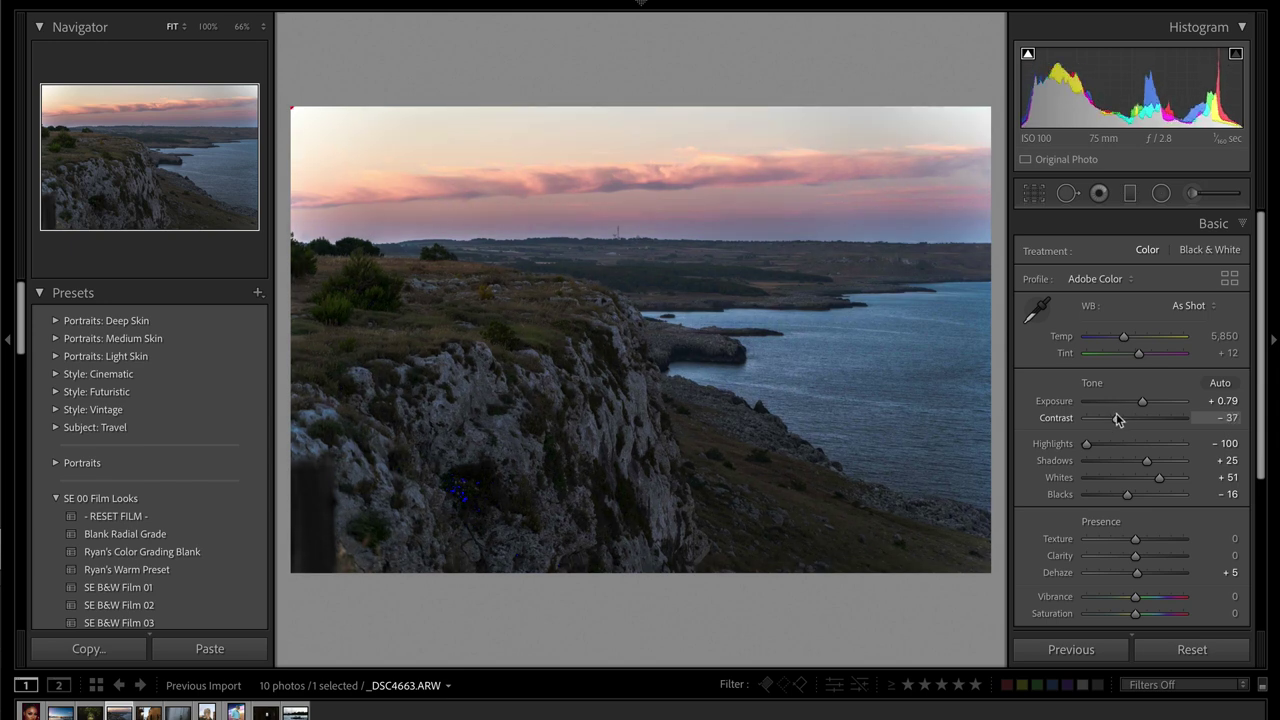
left_click_drag(1118, 421, 1109, 420)
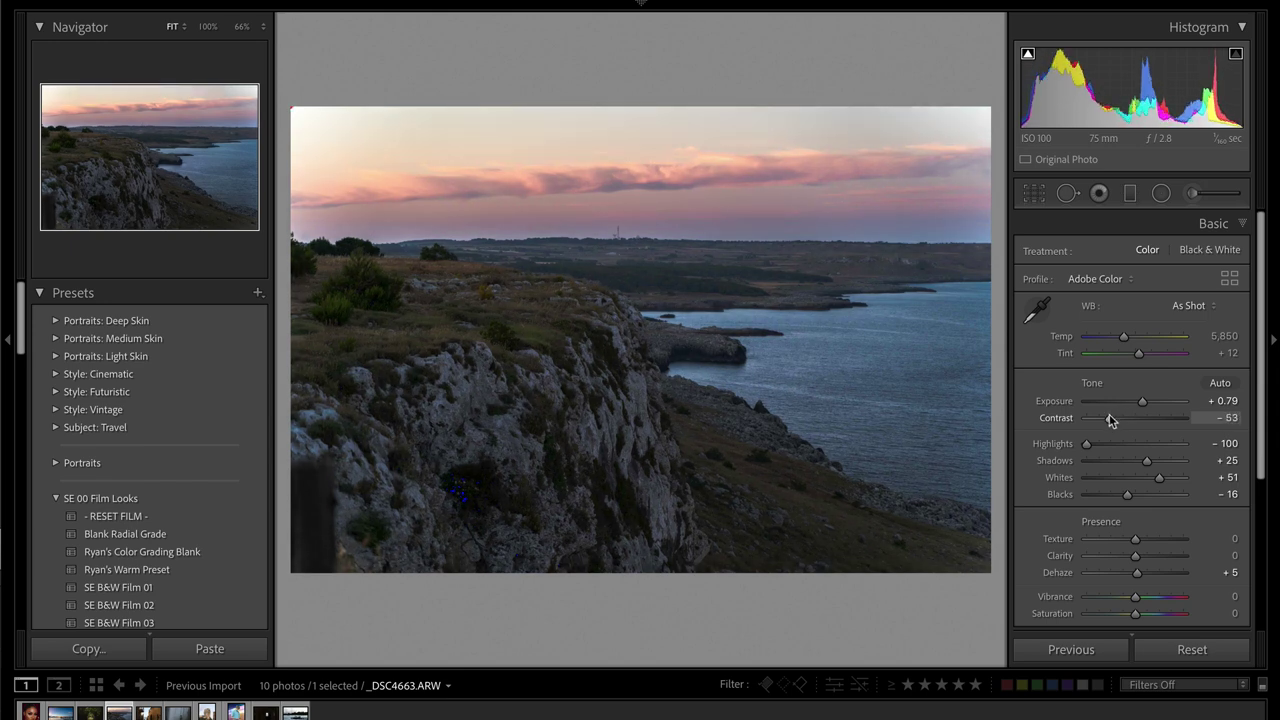
- Reselect the sky mask for editing, with brush Size 11.0 and Auto Mask turned off
left_click(1192, 193)
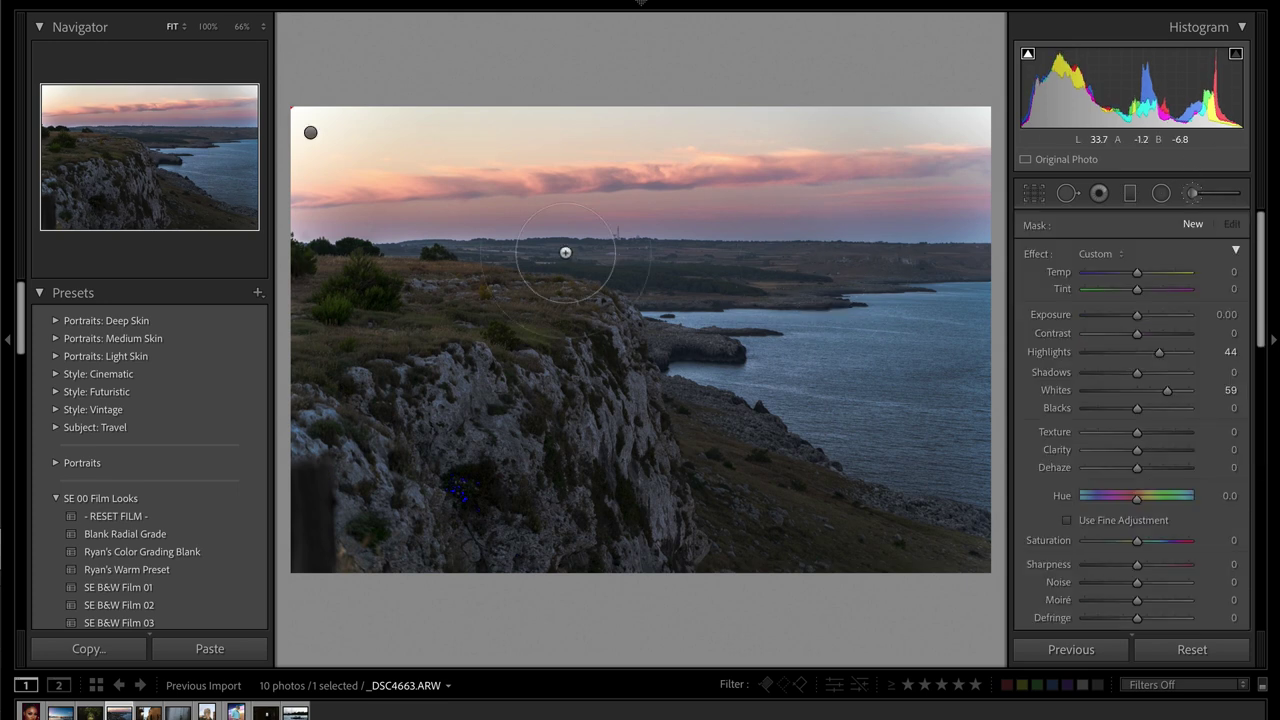
left_click(311, 135)
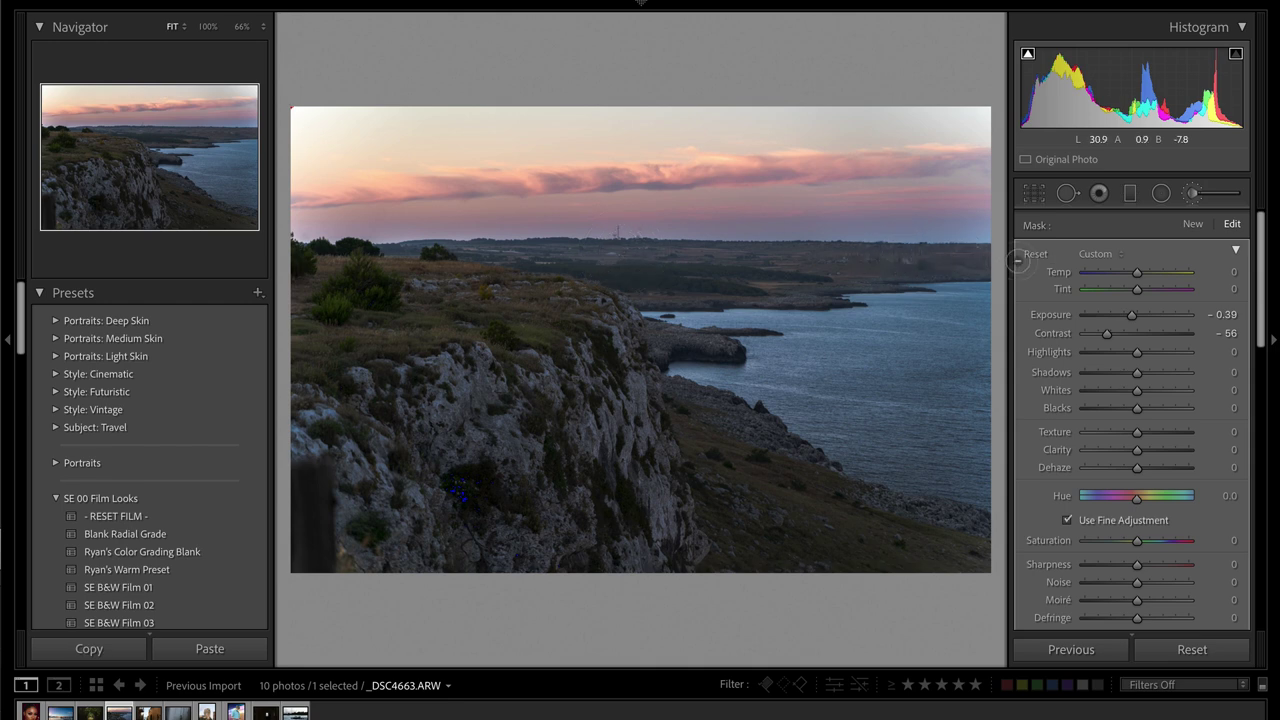
scroll(1074, 454, "down", 5)
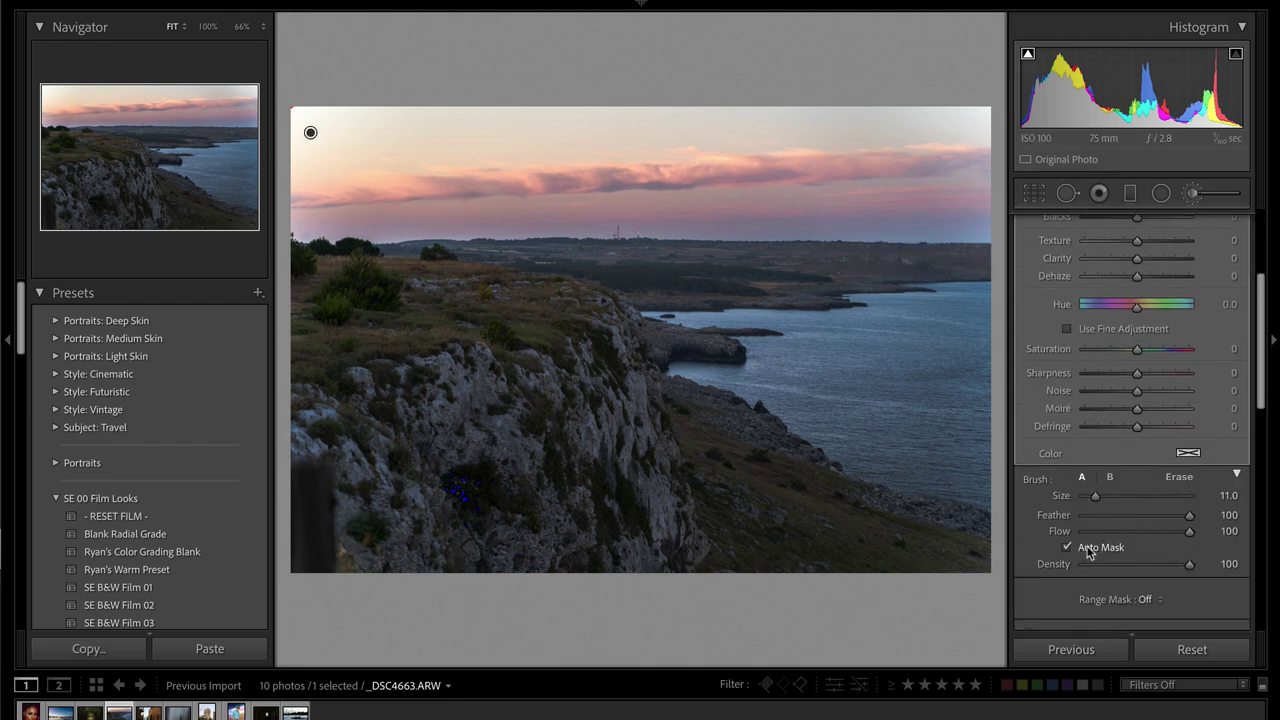
key("alt")
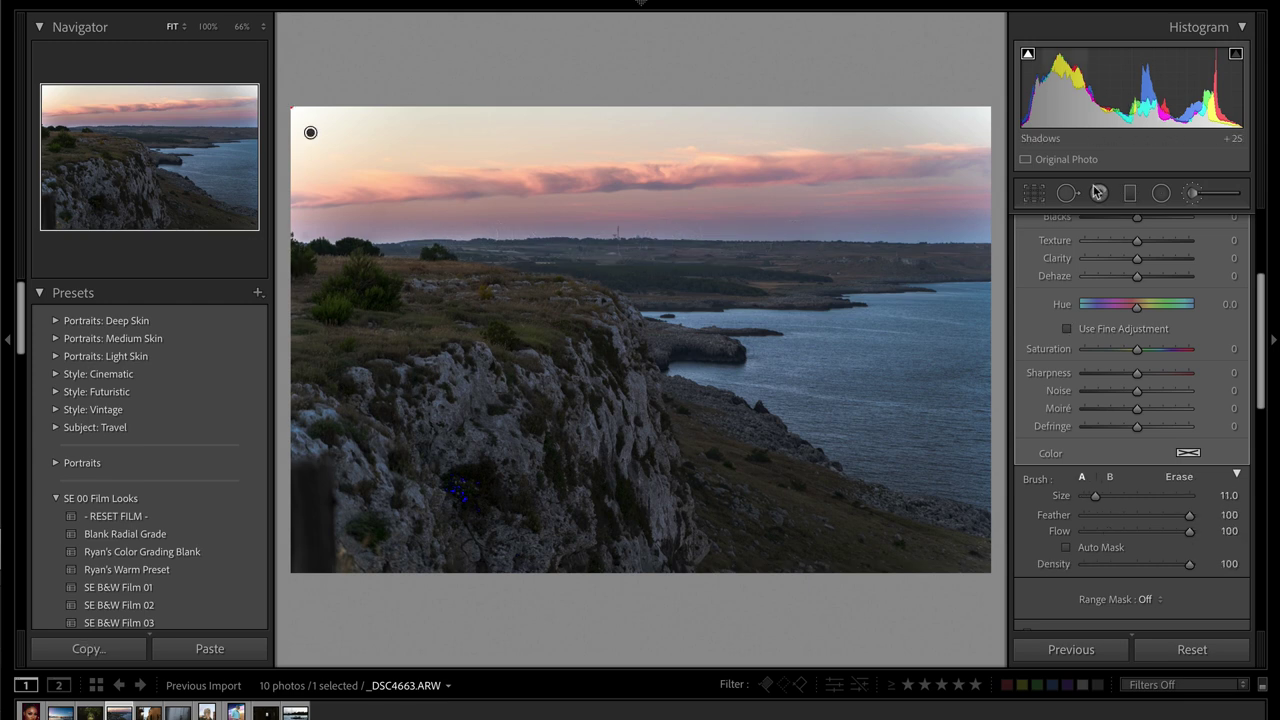
- Set the Exposure of the existing sky brush adjustment to -0.20 and close the Adjustment Brush
scroll(1148, 300, "up", 5)
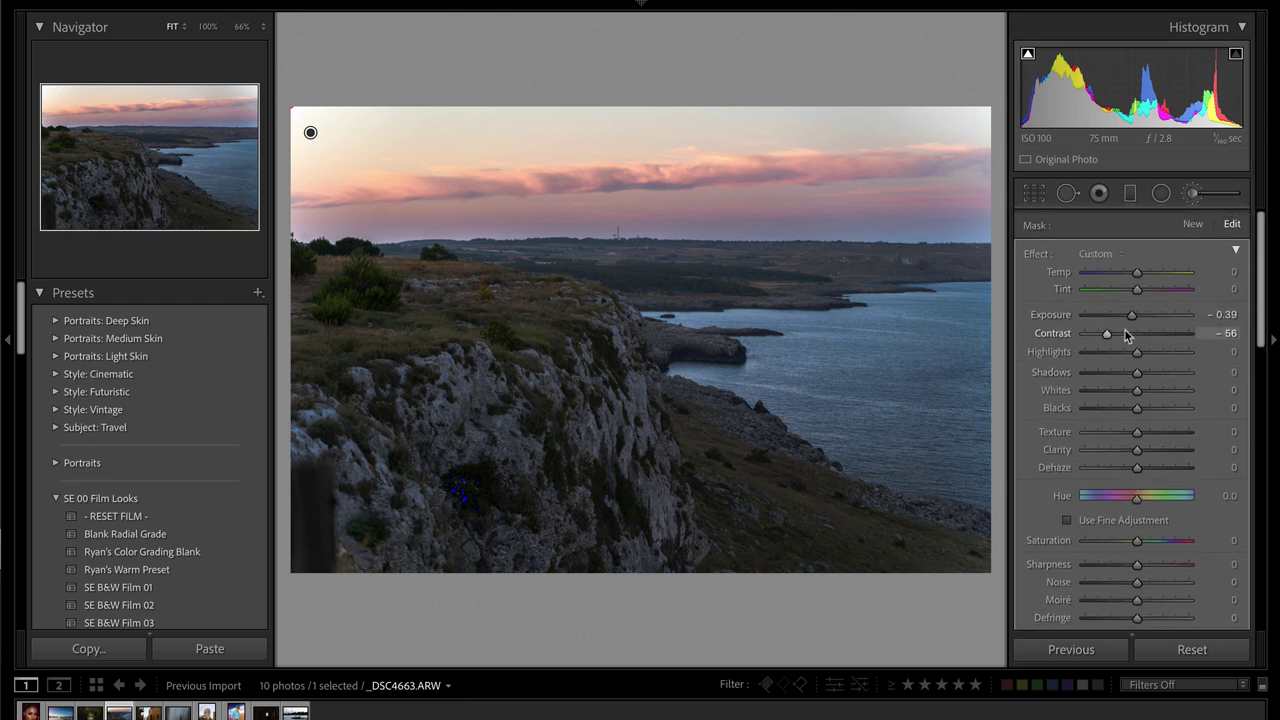
left_click(1136, 316)
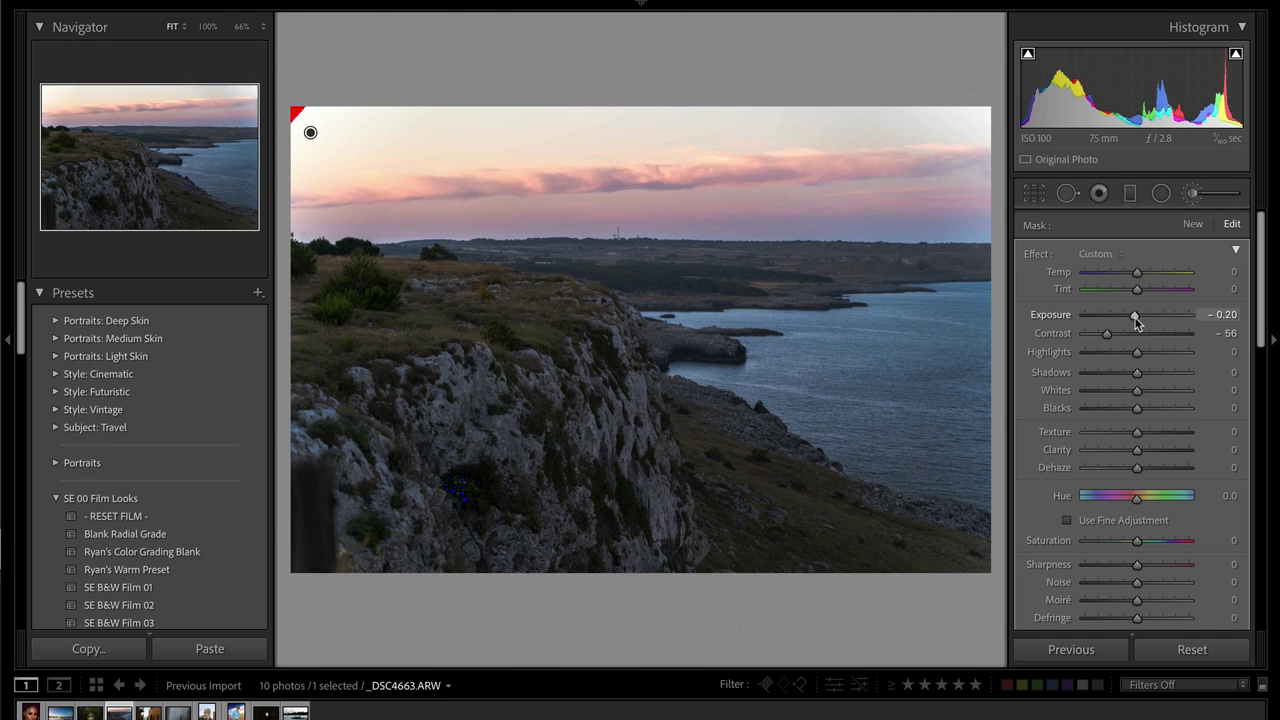
key("k")
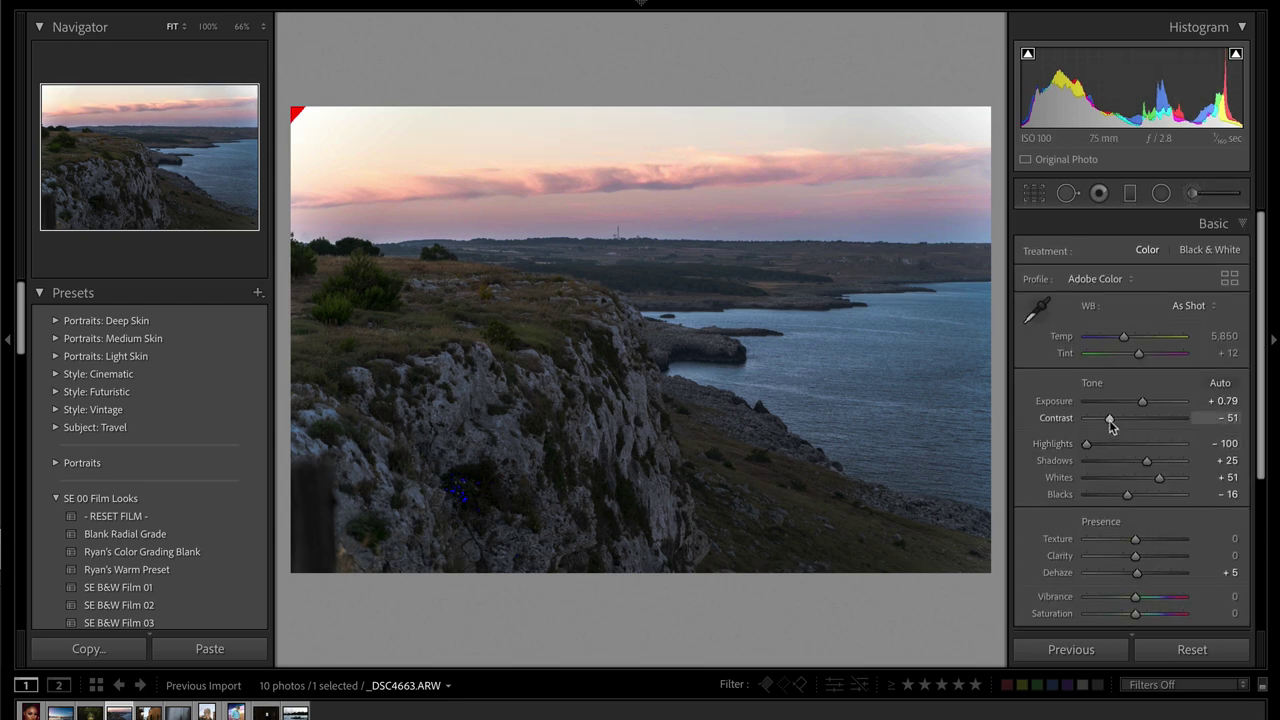
- Set the seaside photo's overall Highlights to -37 and compare it with the original
left_click_drag(1086, 444, 1116, 447)
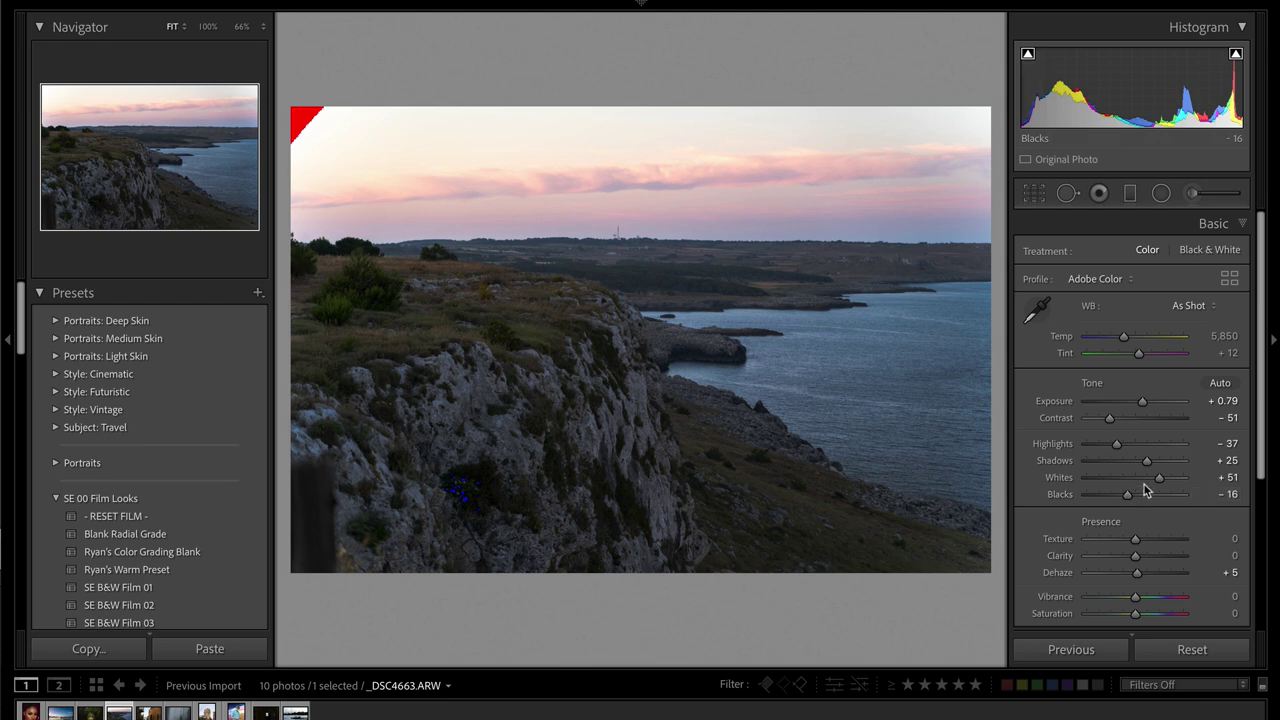
key("backslash")
key("backslash")
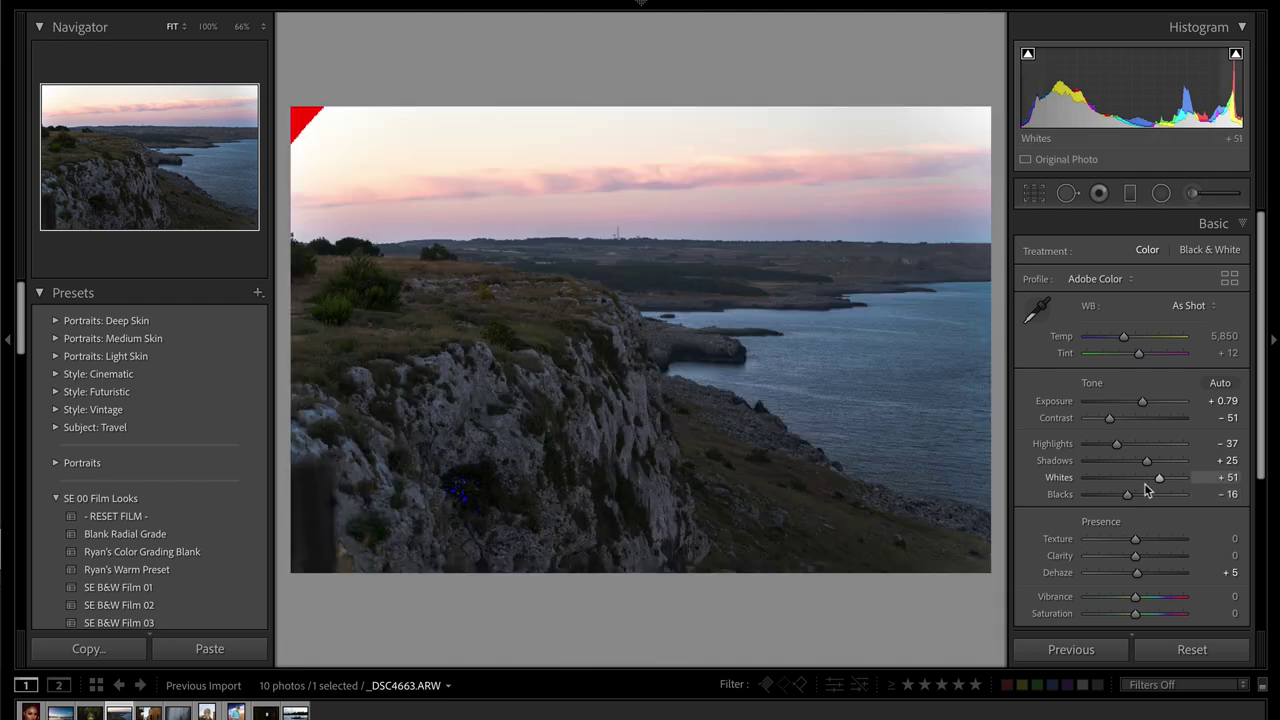
- Lower the photo's overall Exposure to +0.13 and compare the before and after versions
key("minus")
key("minus")
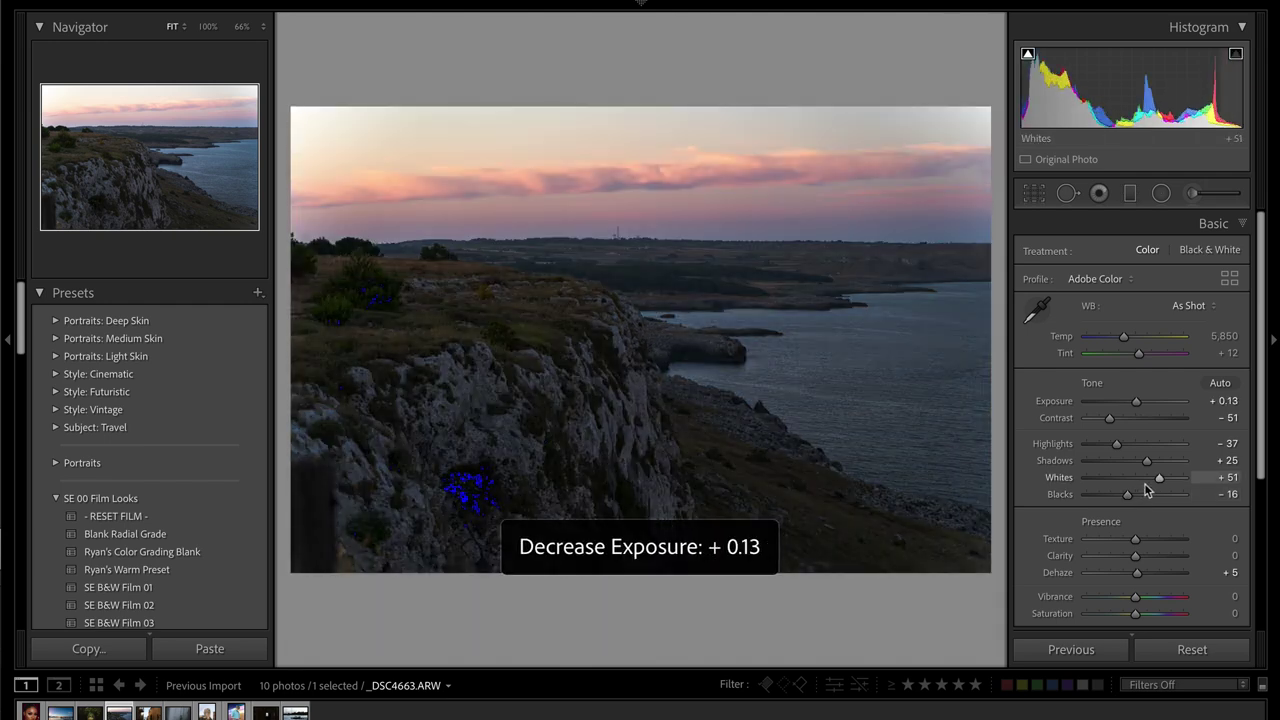
key("backslash")
key("backslash")
key("backslash")
key("backslash")
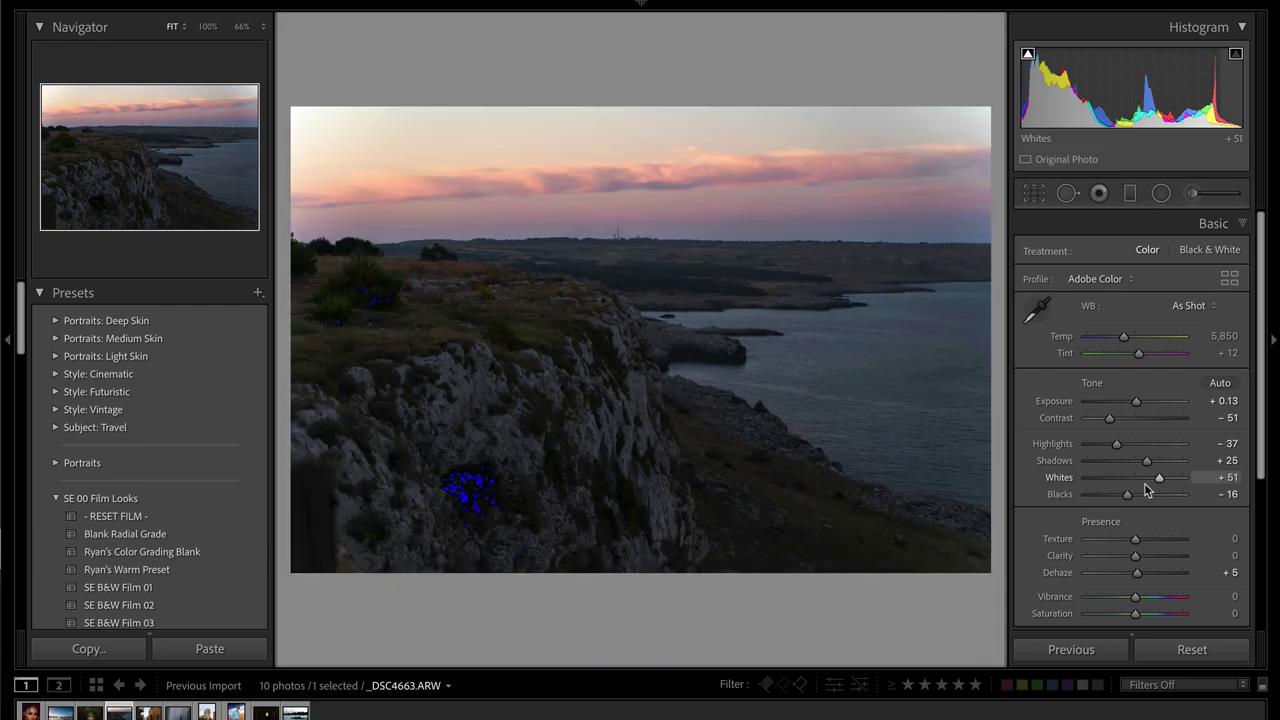
- Compare the photo with and without lens profile corrections, and leave Enable Profile Corrections switched off
scroll(1206, 480, "down", 5)
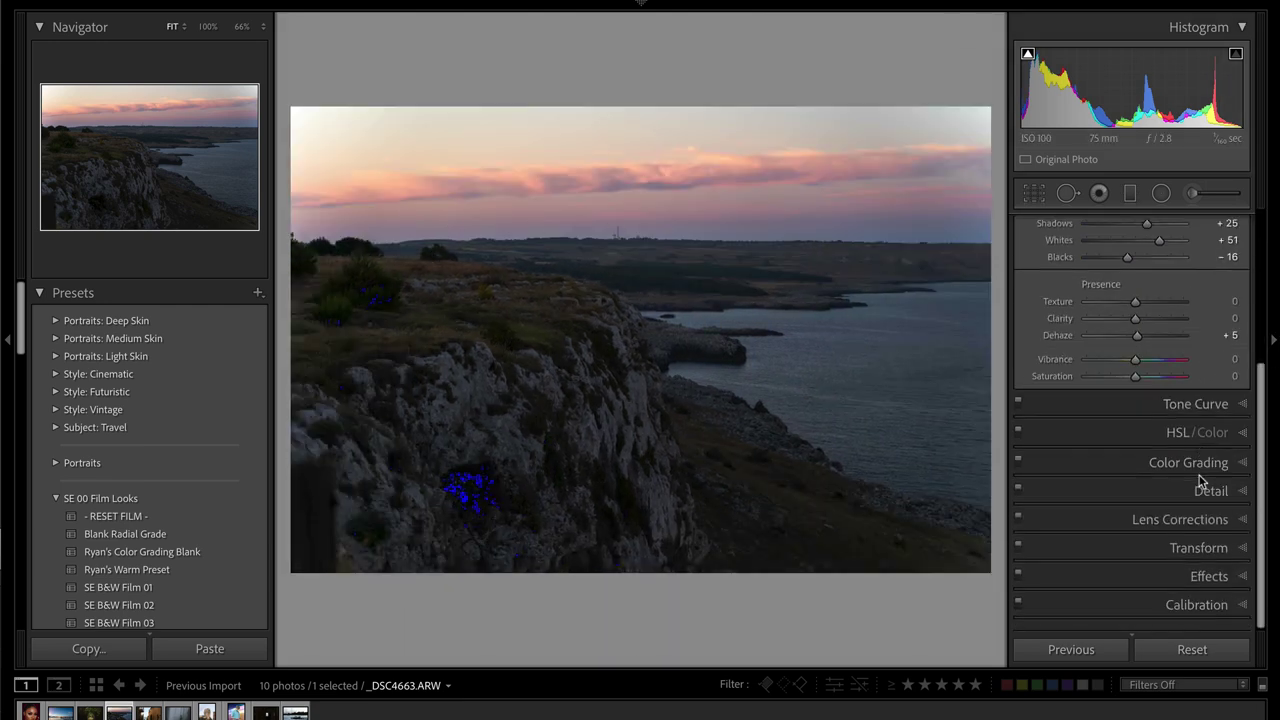
left_click(1166, 523)
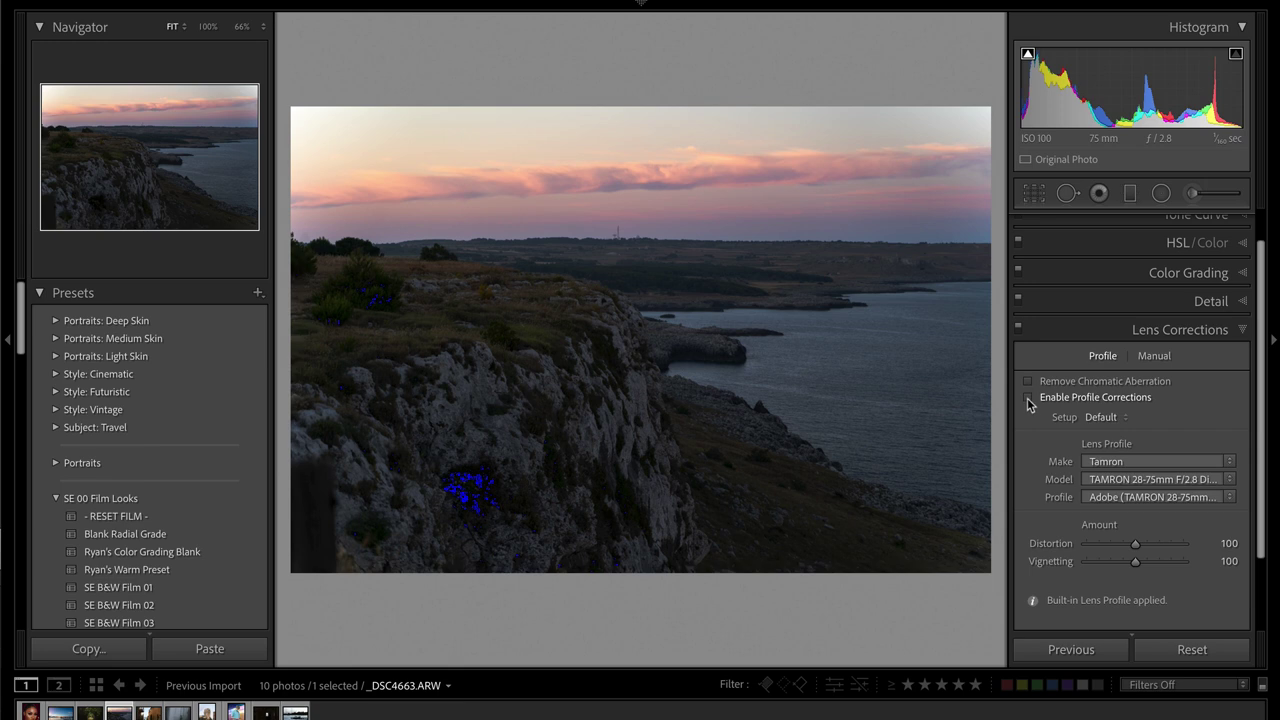
left_click(1029, 401)
key("backslash")
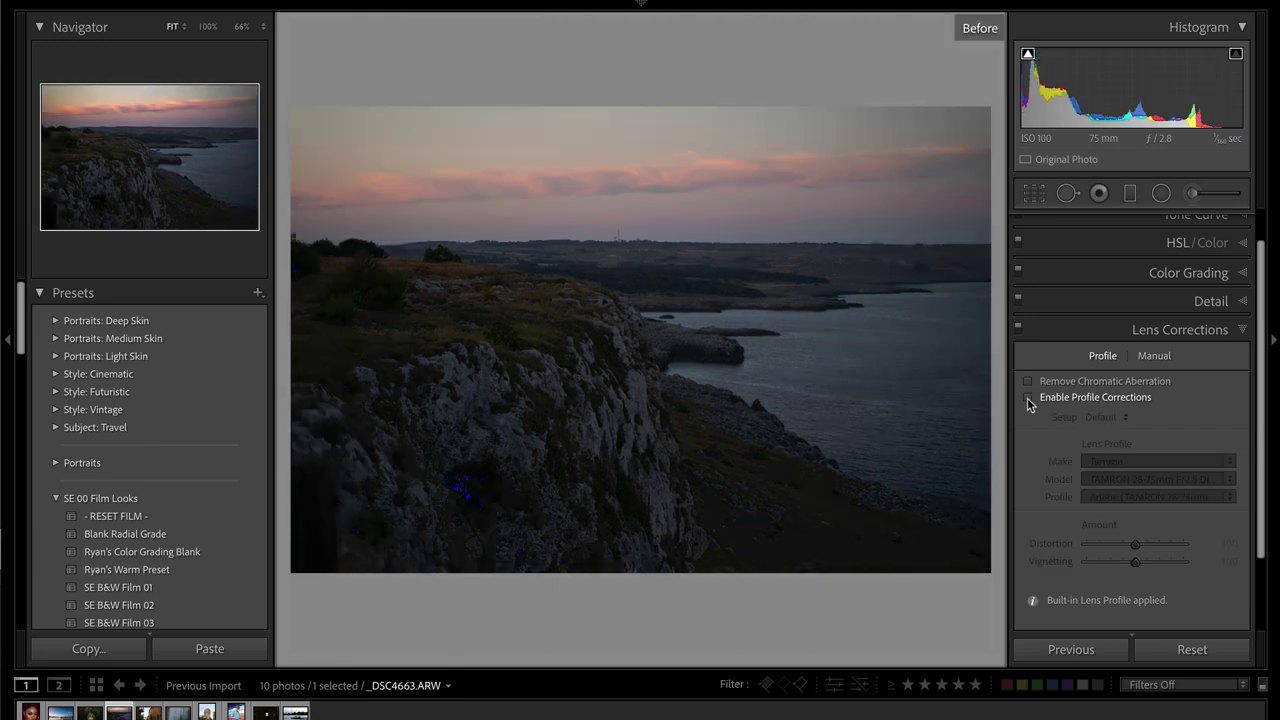
key("backslash")
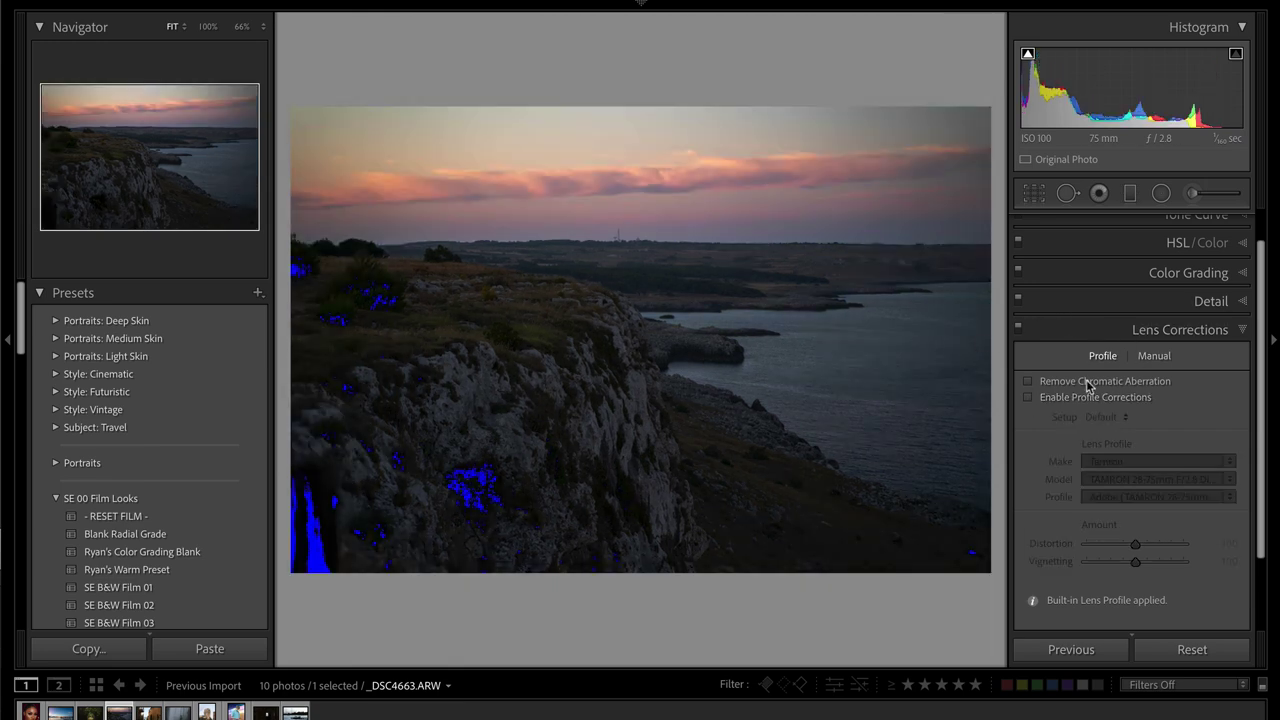
left_click(1029, 400)
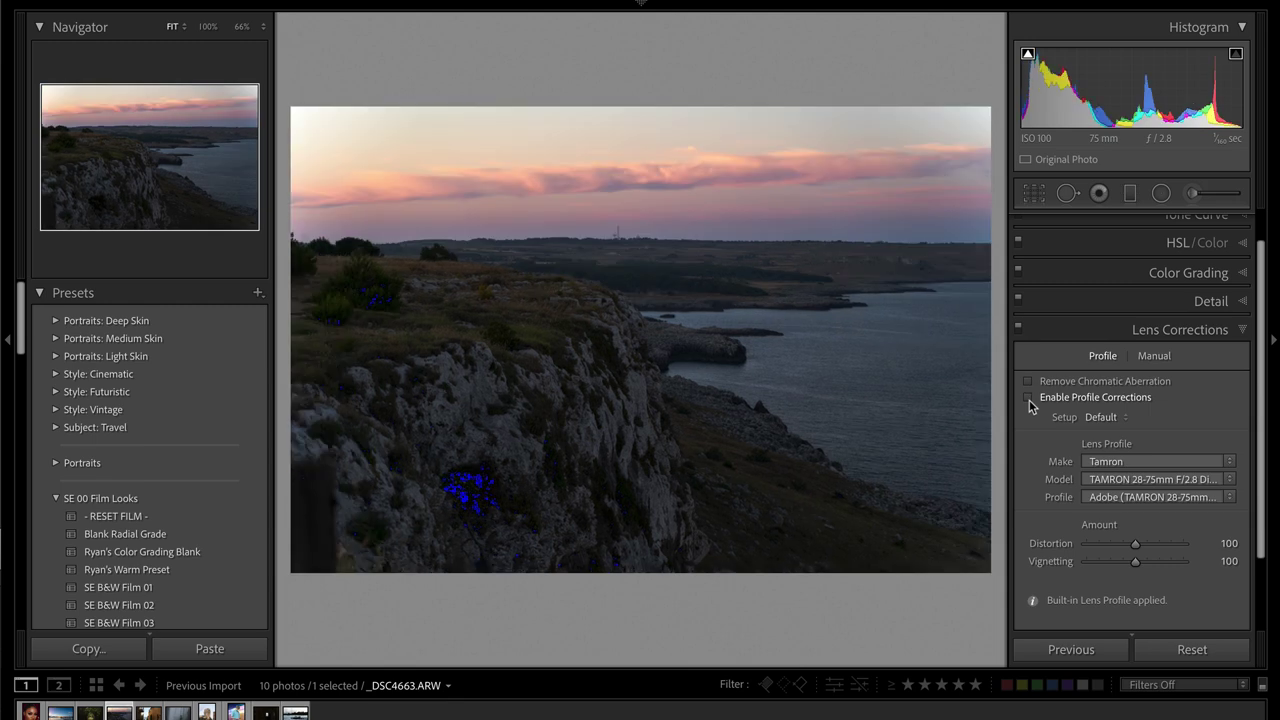
left_click(1029, 400)
left_click(1029, 400)
left_click(1029, 400)
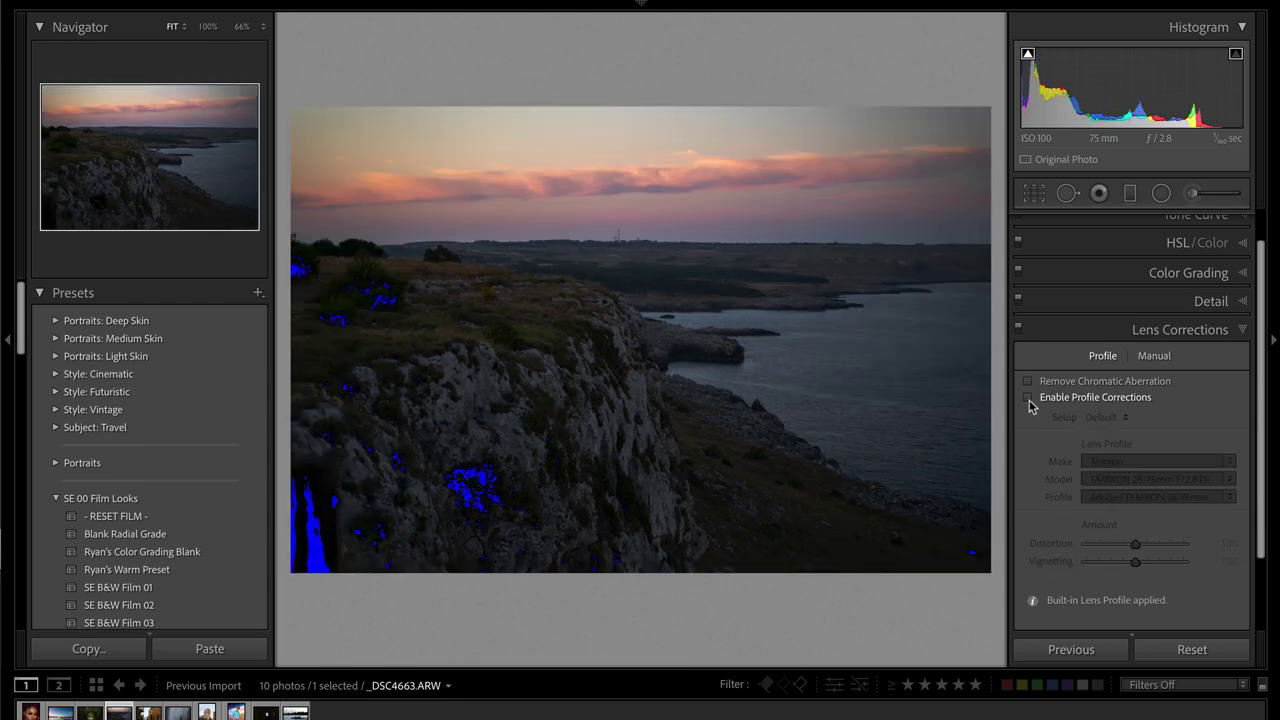
- Brush a new local adjustment over the sea near the photo's right edge with Highlights 44 and Whites 59
scroll(1168, 315, "up", 2)
left_click(1215, 221)
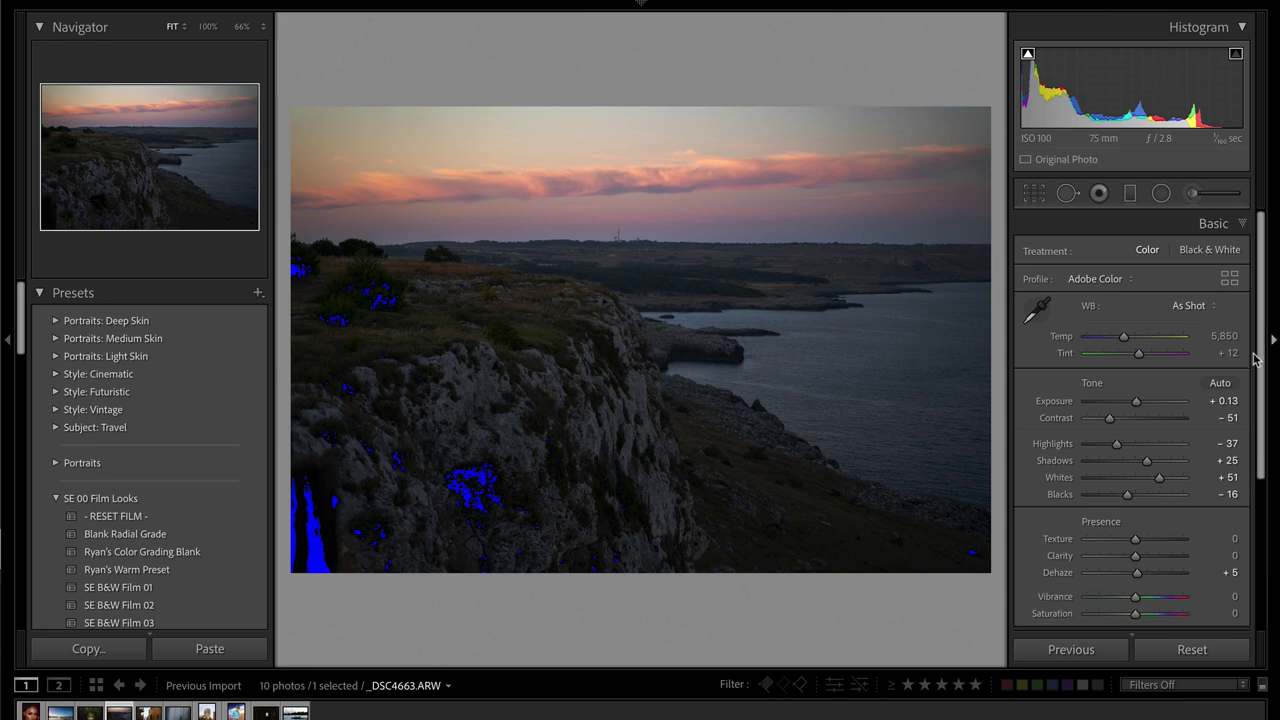
left_click(1194, 194)
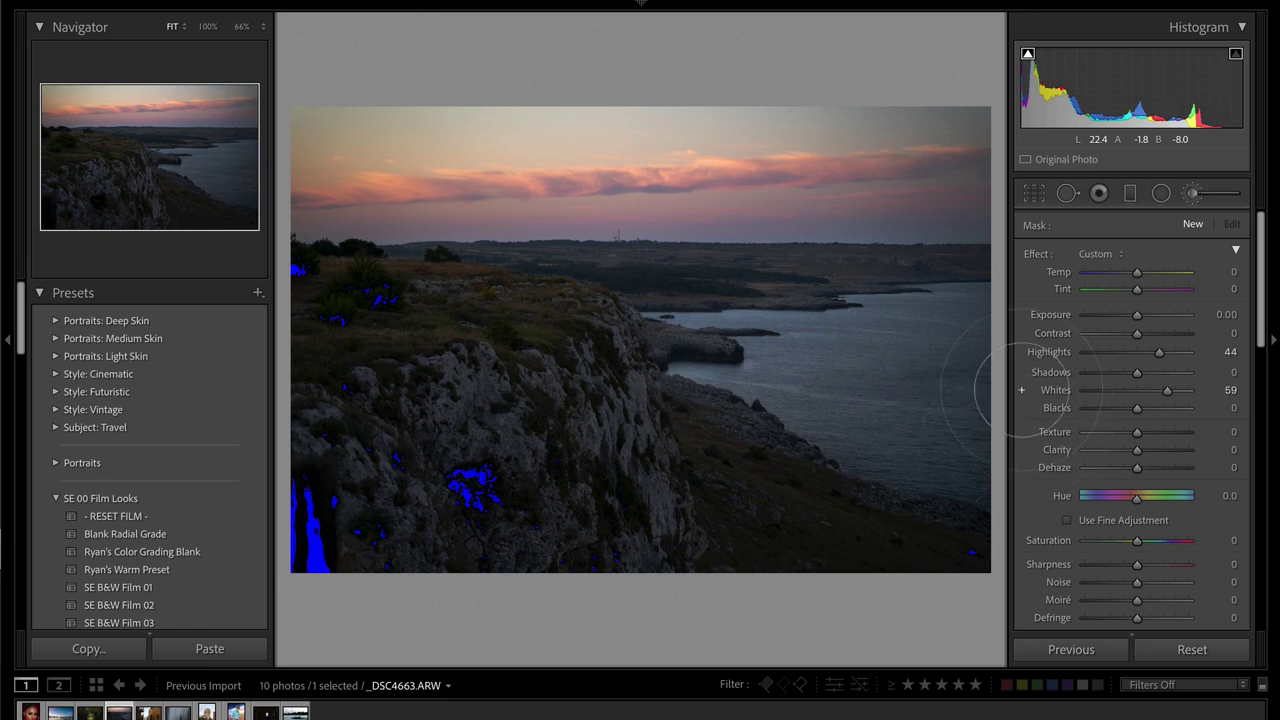
mouse_move(1022, 390)
left_mouse_down()
mouse_move(997, 420)
mouse_move(1036, 430)
left_mouse_up()
scroll(1214, 449, "down", 4)
scroll(1214, 449, "up", 4)
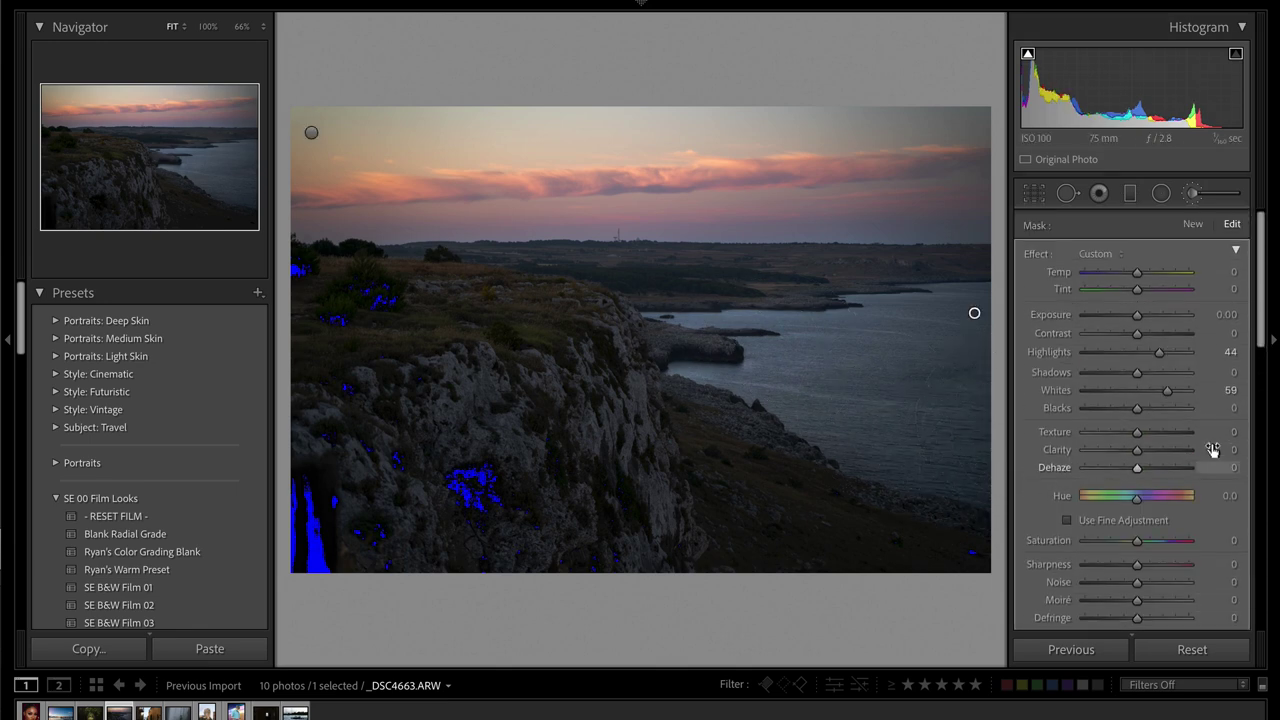
- Brush another mask over the cliff with Whites 100 and Exposure 0.17, hiding the clipping warnings
left_click(1192, 224)
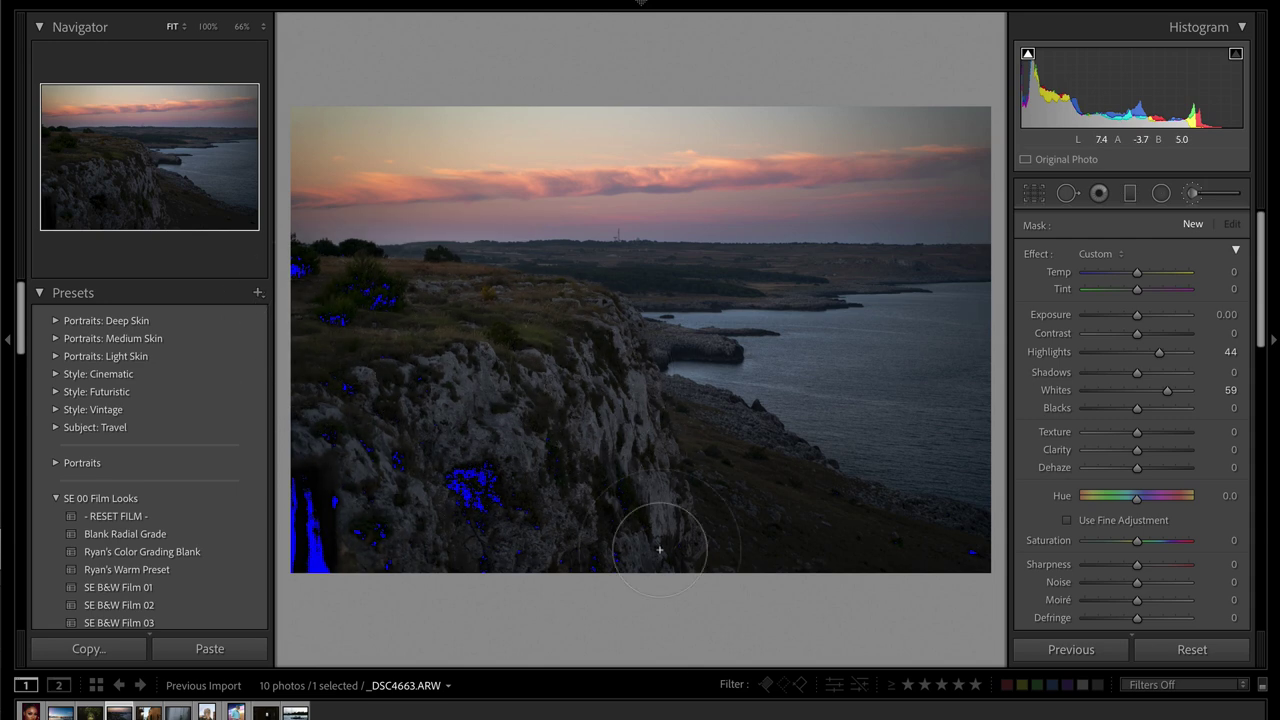
key("Escape")
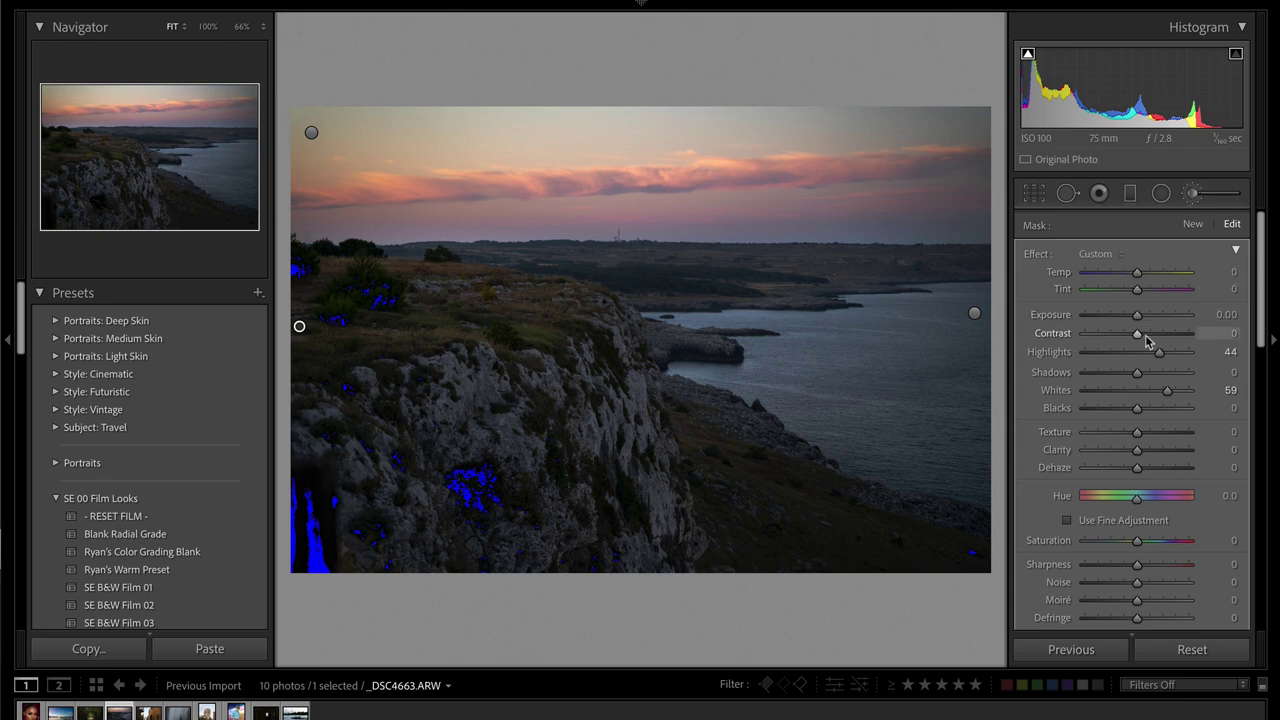
left_click_drag(1168, 391, 1201, 391)
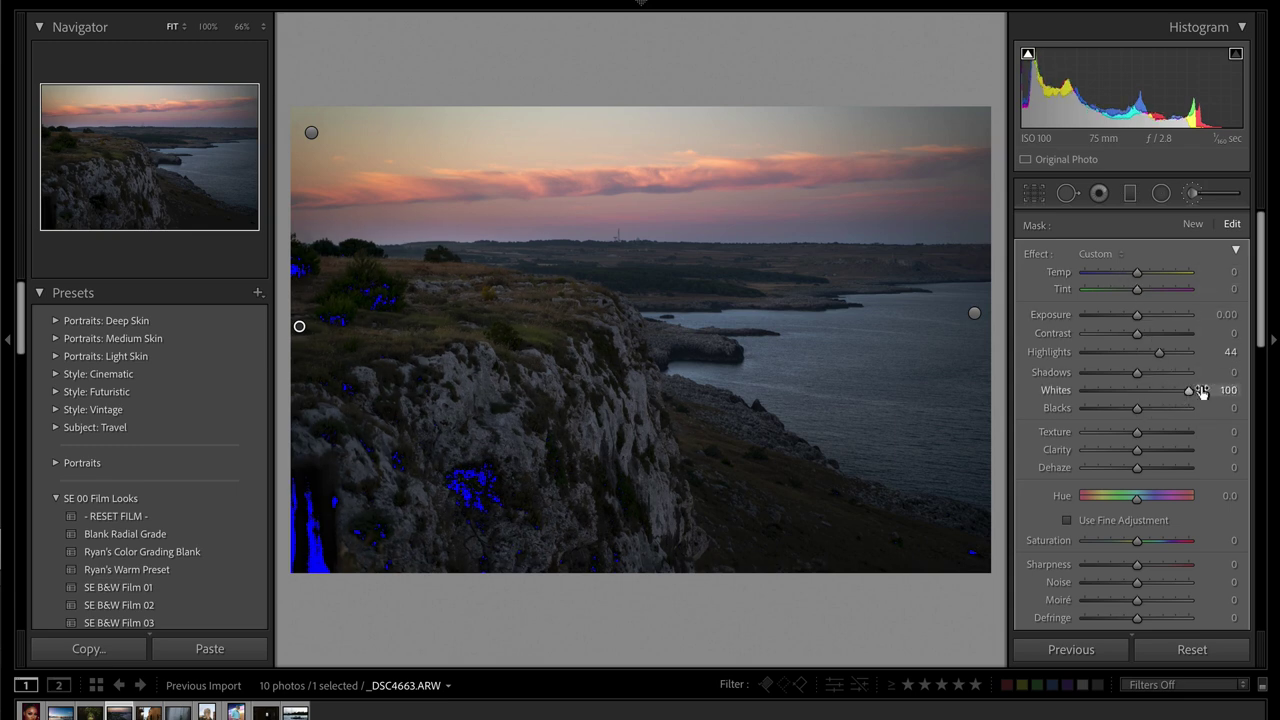
key("j")
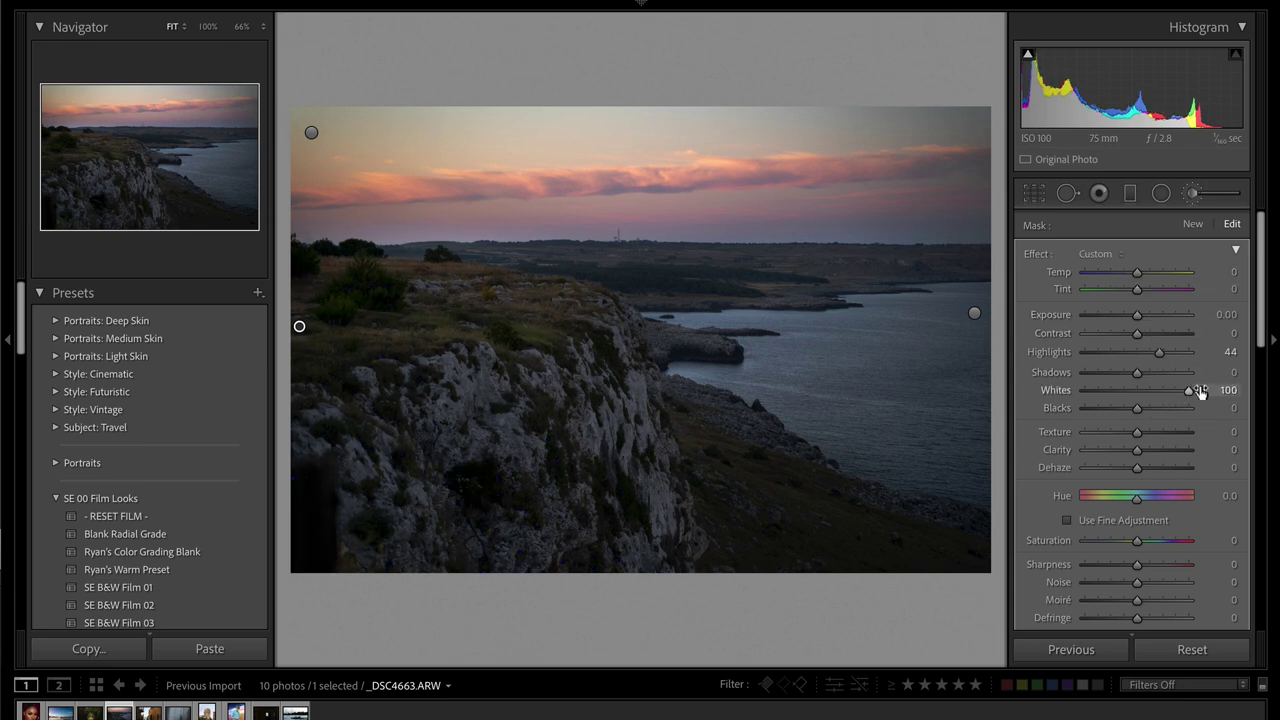
left_click_drag(1143, 319, 1139, 320)
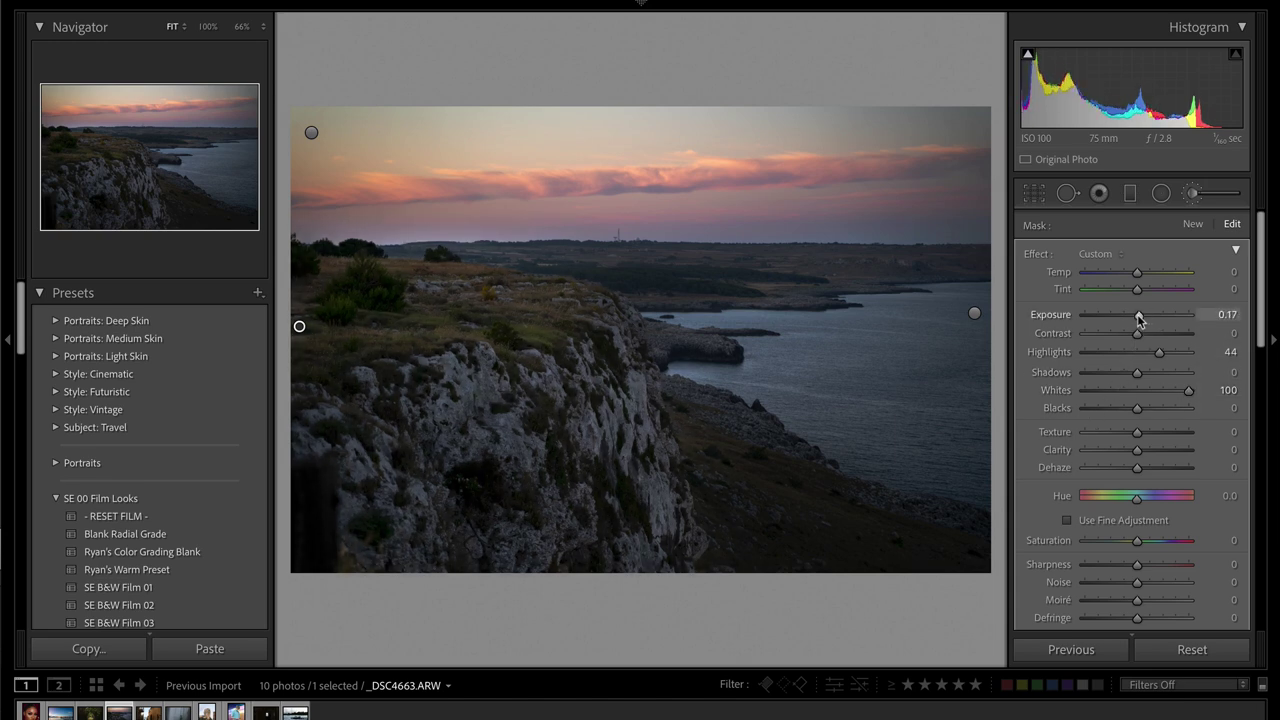
key("k")
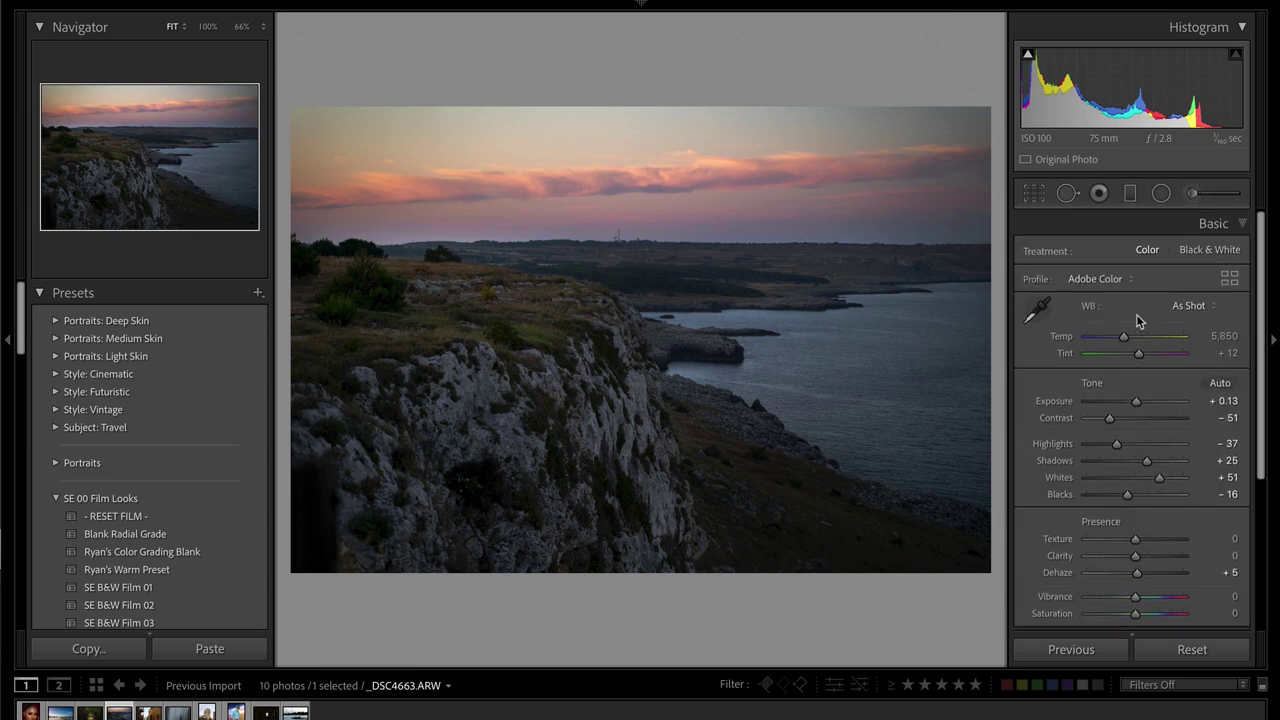
- Compare the finished seaside edit with the original photo
key("backslash")
key("backslash")
key("backslash")
key("backslash")
- Open the next photo, the alley scene, and set its Contrast to +39 and Shadows to +35
key("Right")
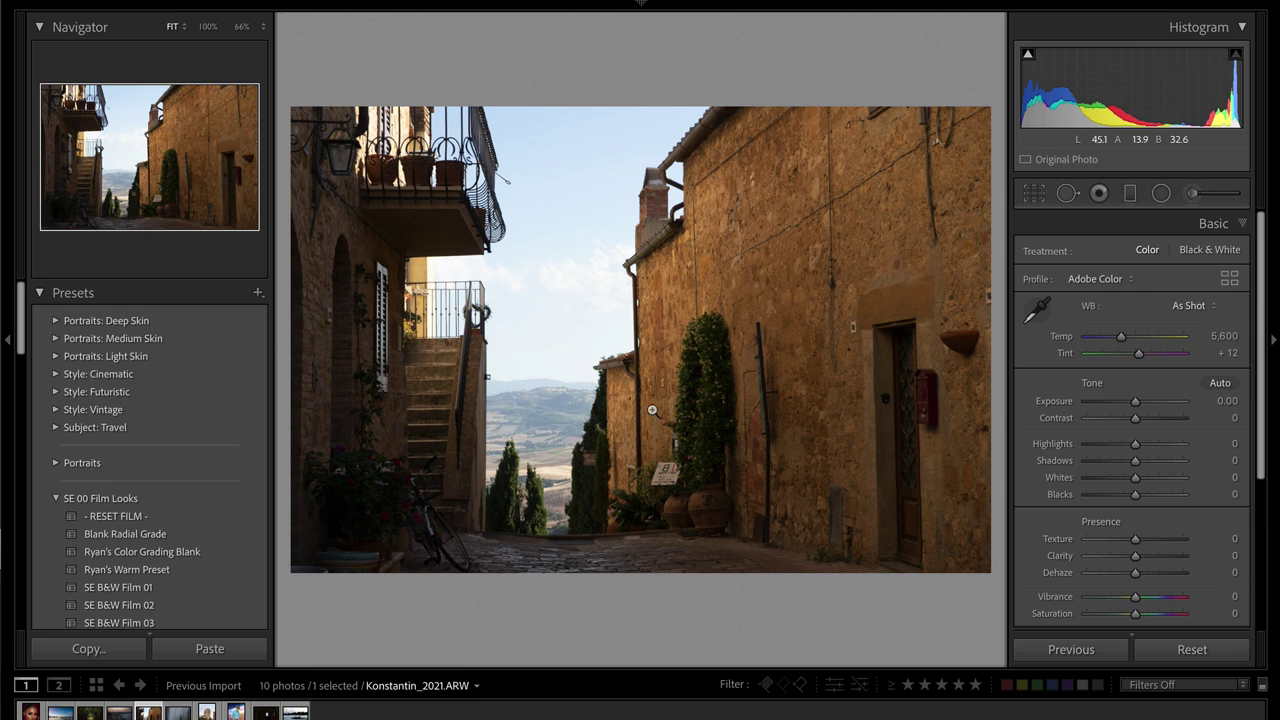
left_click(1152, 418)
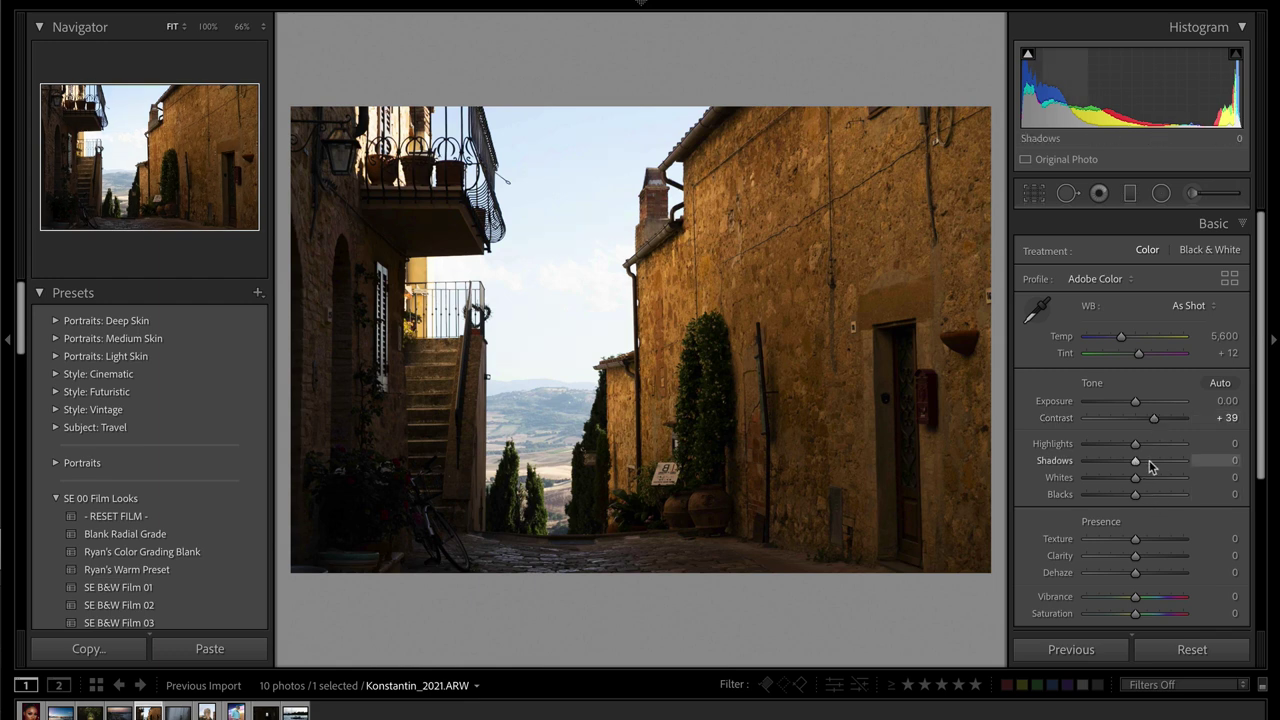
left_click(1149, 461)
left_click_drag(1149, 465, 1155, 465)
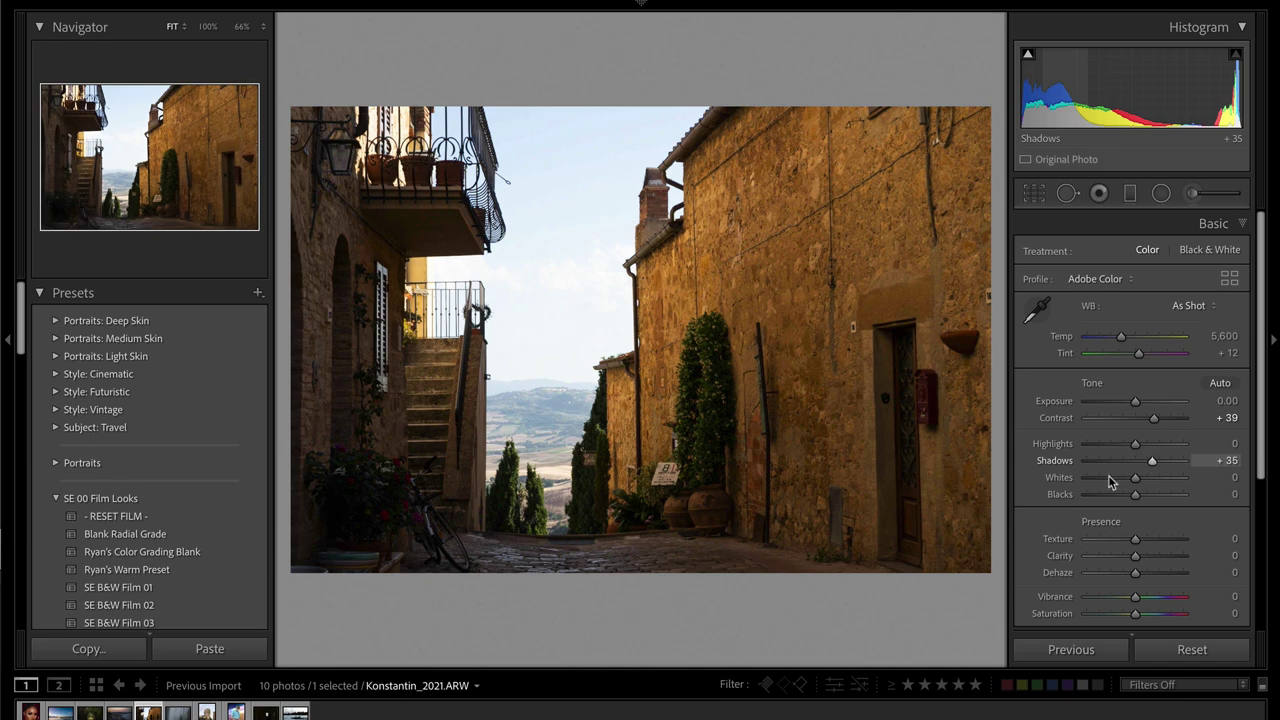
- Paint a new Adjustment Brush mask with Auto Mask over the distant hills between the buildings, showing the mask overlay
left_click(558, 452)
left_click_drag(636, 422, 834, 360)
key("k")
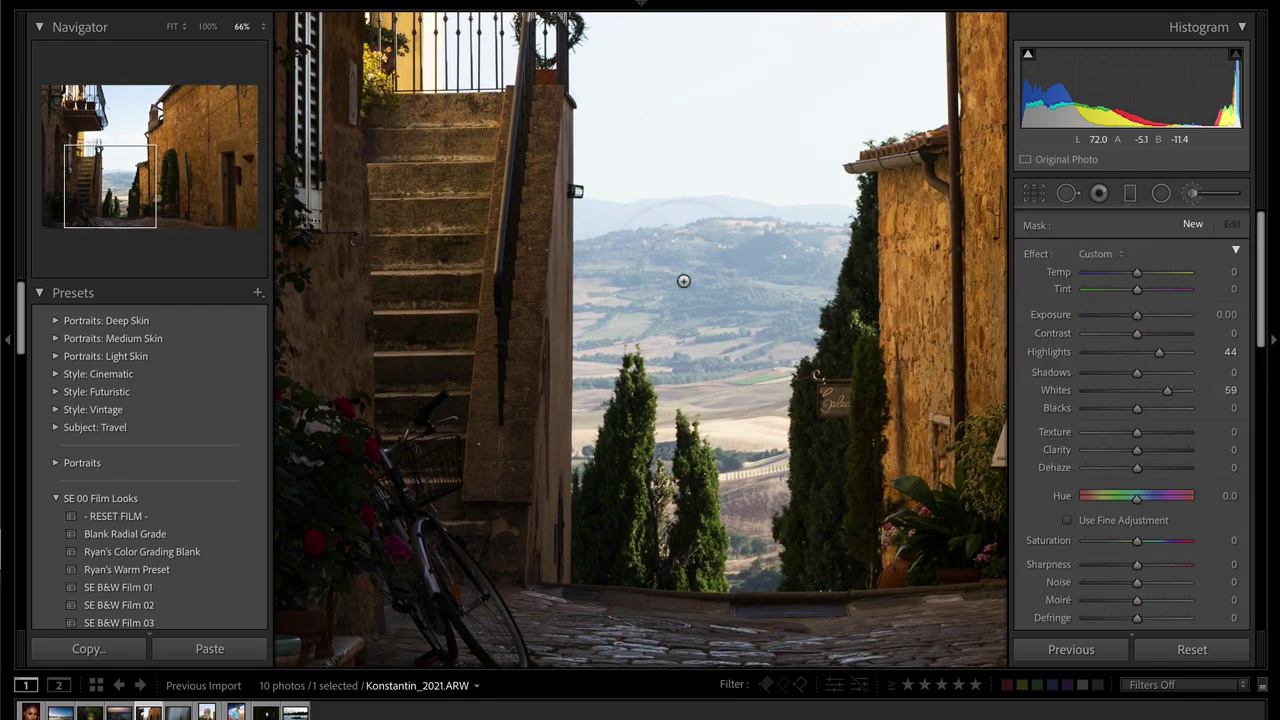
scroll(1150, 535, "down", 5)
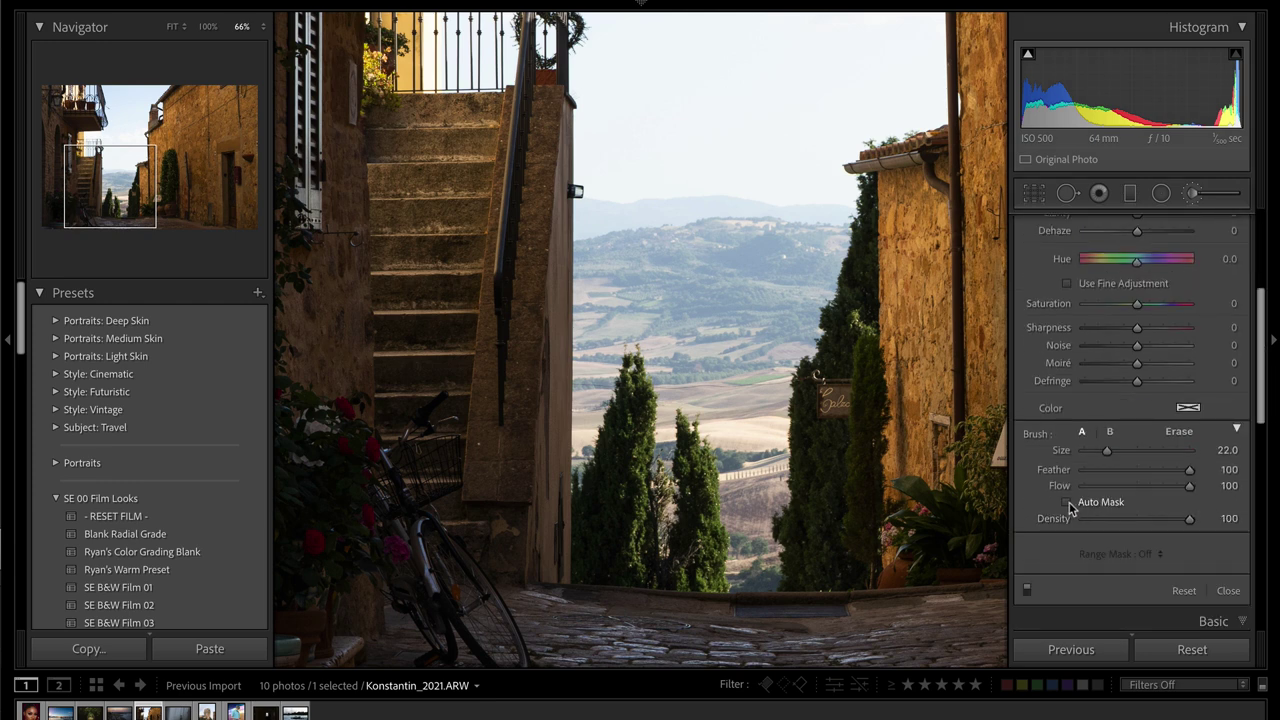
left_click(1066, 502)
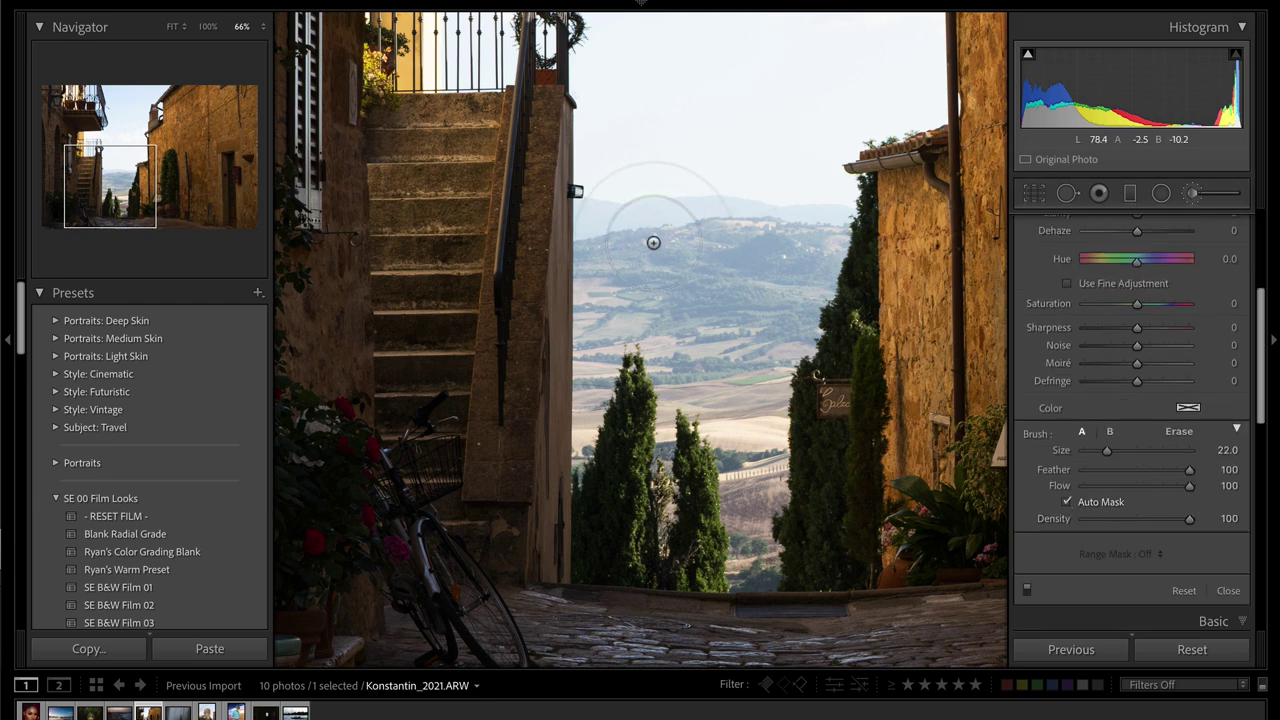
mouse_move(651, 240)
left_mouse_down()
mouse_move(620, 226)
mouse_move(604, 316)
mouse_move(644, 265)
mouse_move(727, 267)
mouse_move(776, 465)
mouse_move(784, 398)
mouse_move(764, 568)
mouse_move(781, 321)
mouse_move(826, 245)
mouse_move(749, 271)
left_mouse_up()
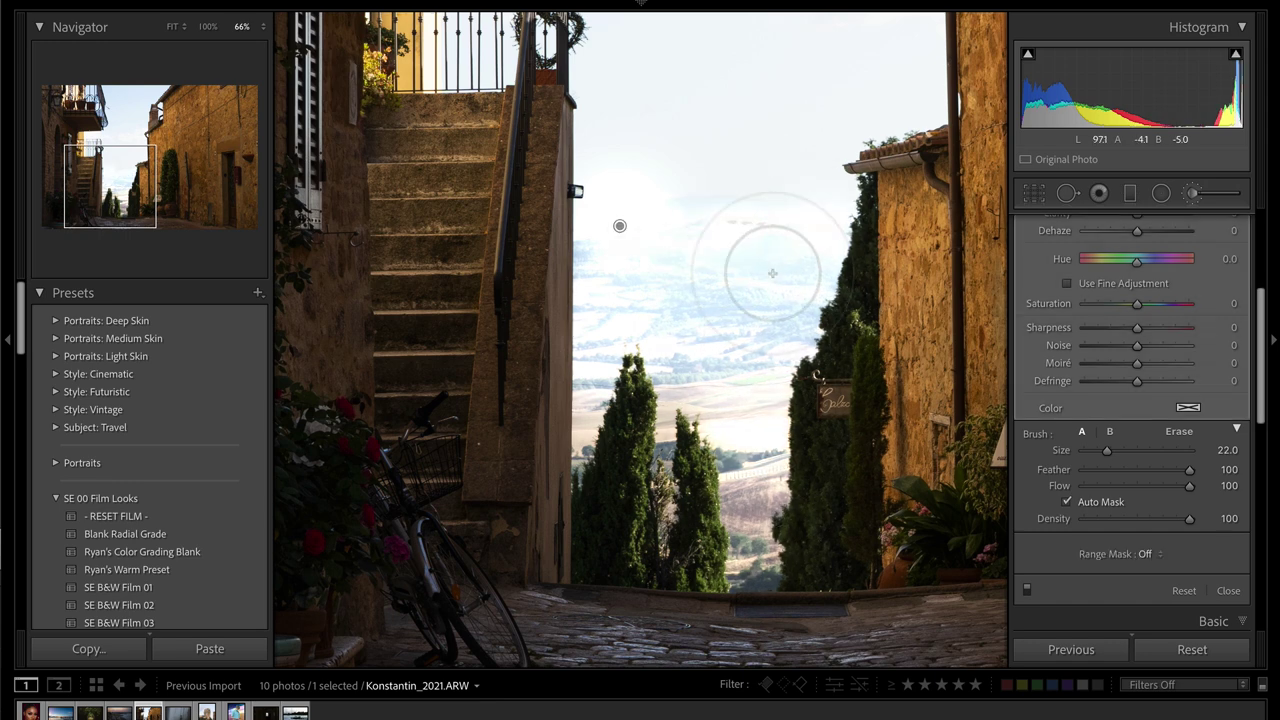
key("o")
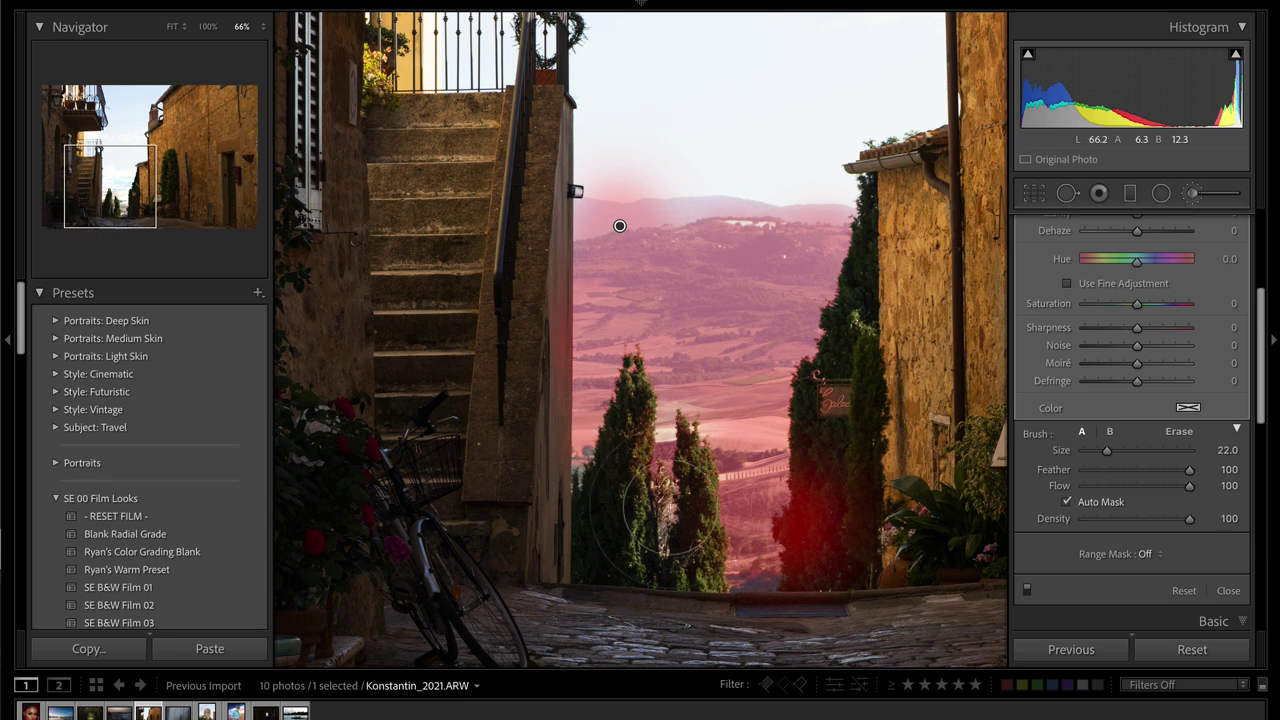
mouse_move(738, 198)
left_mouse_down()
mouse_move(698, 216)
mouse_move(806, 228)
mouse_move(614, 222)
left_mouse_up()
- Erase the mask spill from the sky above the hills with a size 6 eraser and hide the overlay
key("alt")
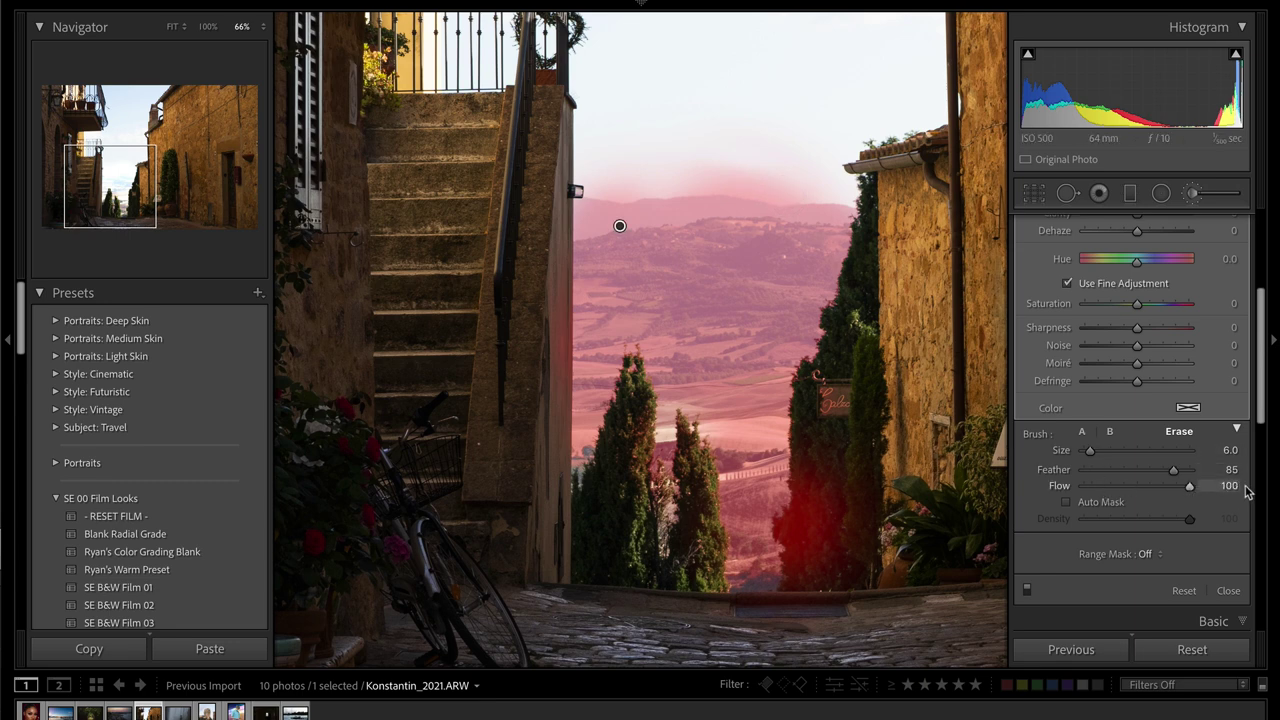
mouse_move(674, 171)
left_mouse_down()
mouse_move(836, 184)
mouse_move(751, 143)
mouse_move(673, 163)
mouse_move(711, 170)
mouse_move(692, 176)
mouse_move(587, 176)
left_mouse_up()
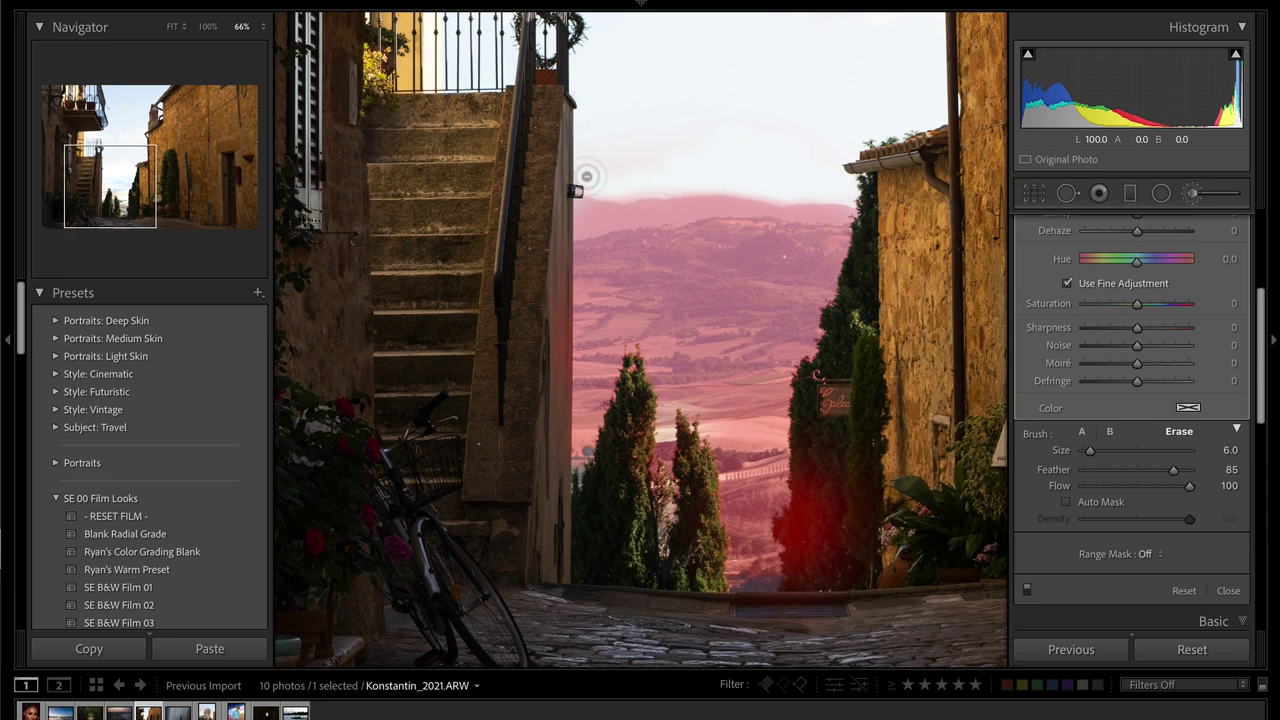
scroll(706, 146, "up", 5)
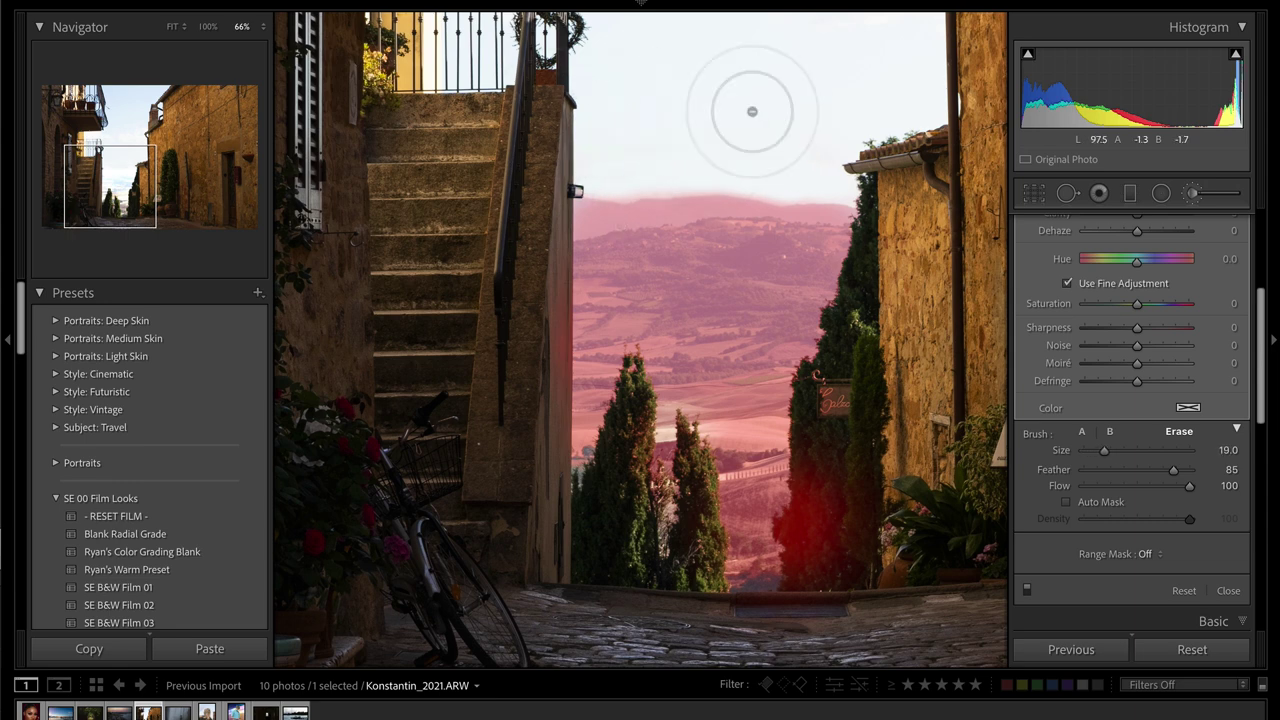
key("alt")
key("o")
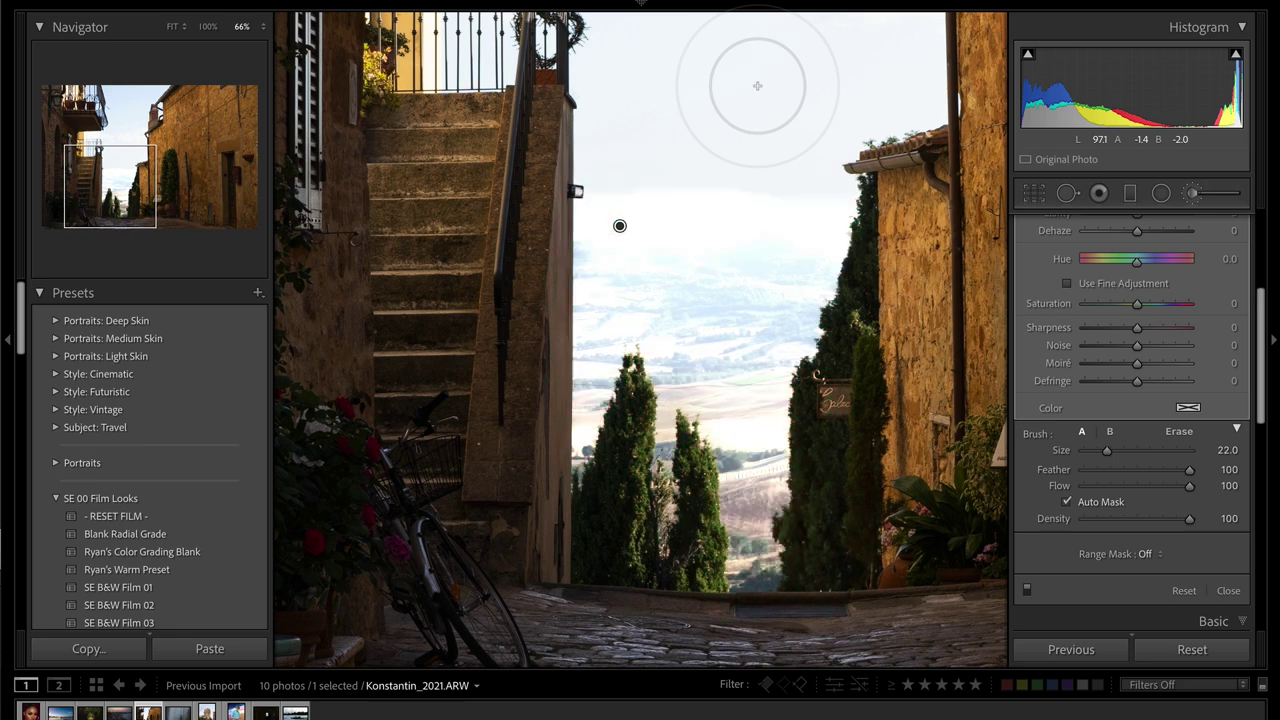
- Reset all effect sliders of the hills' brush mask
scroll(1203, 264, "up", 5)
key("alt")
left_click(1040, 255, "alt")
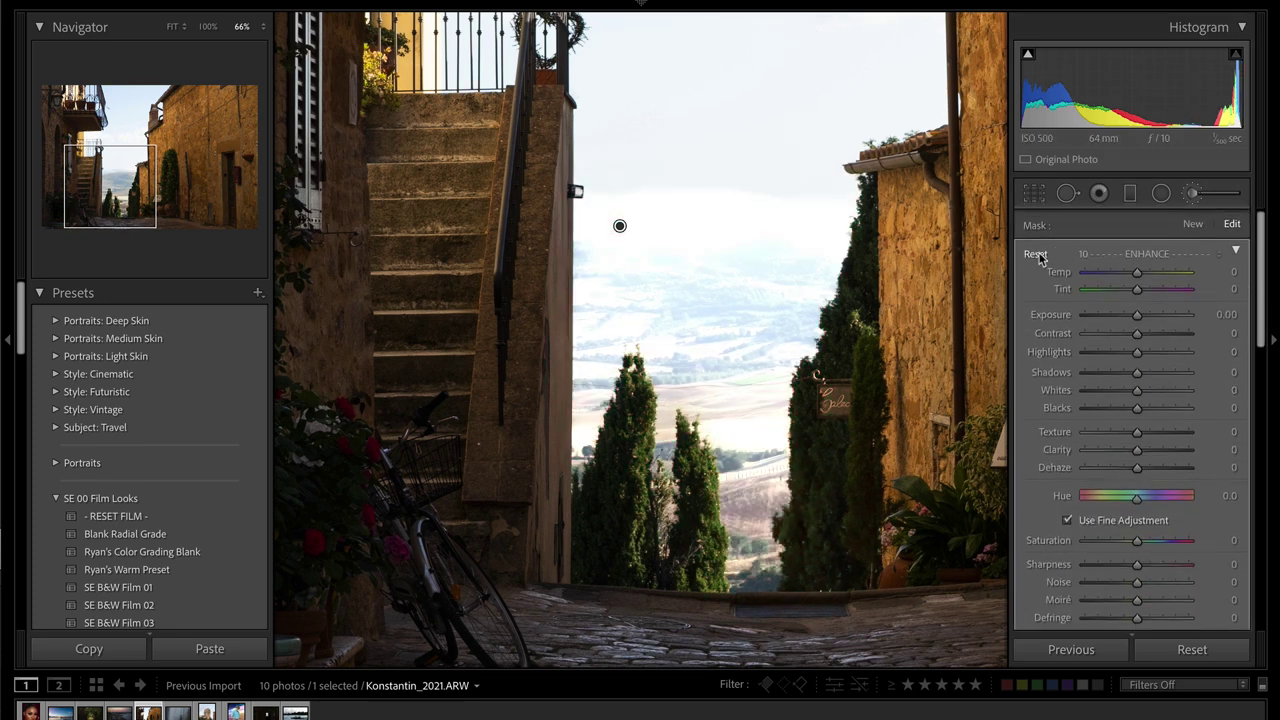
- Set the hills' brush mask to Highlights −43, Dehaze 27, Saturation 22 and Contrast 14
mouse_move(1137, 352)
left_mouse_down()
mouse_move(1092, 358)
mouse_move(1117, 358)
left_mouse_up()
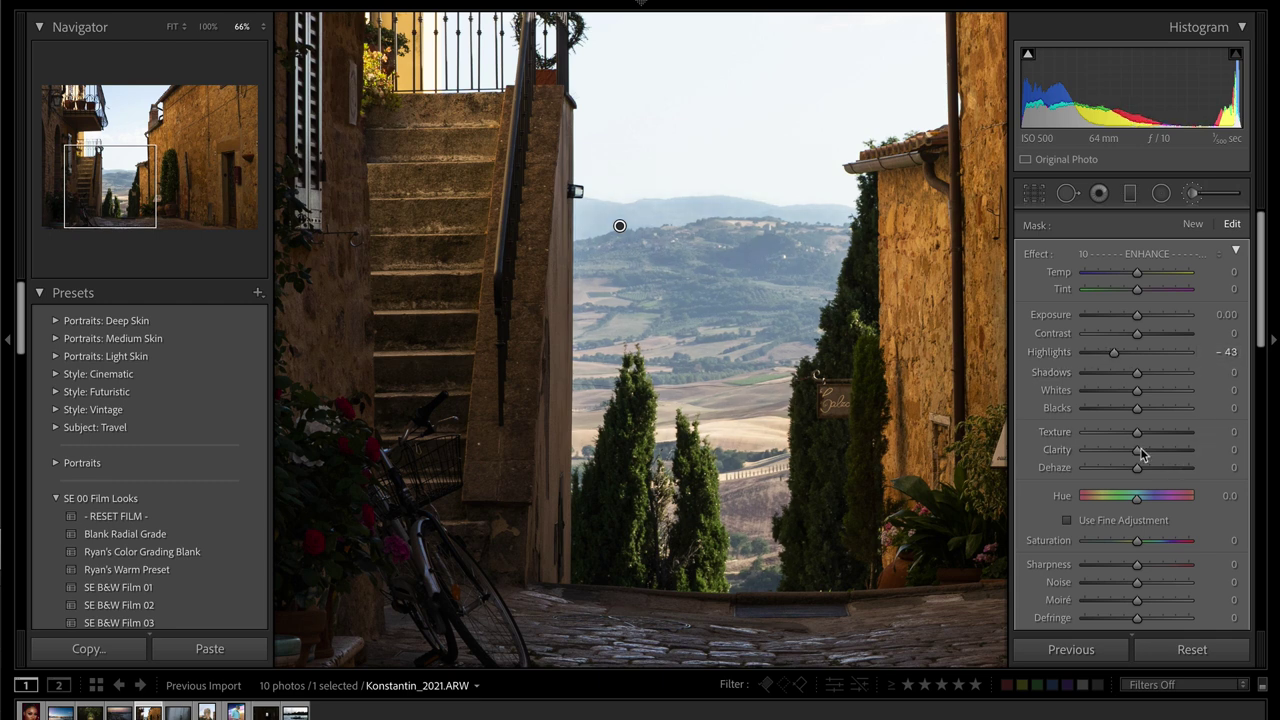
left_click_drag(1137, 467, 1153, 470)
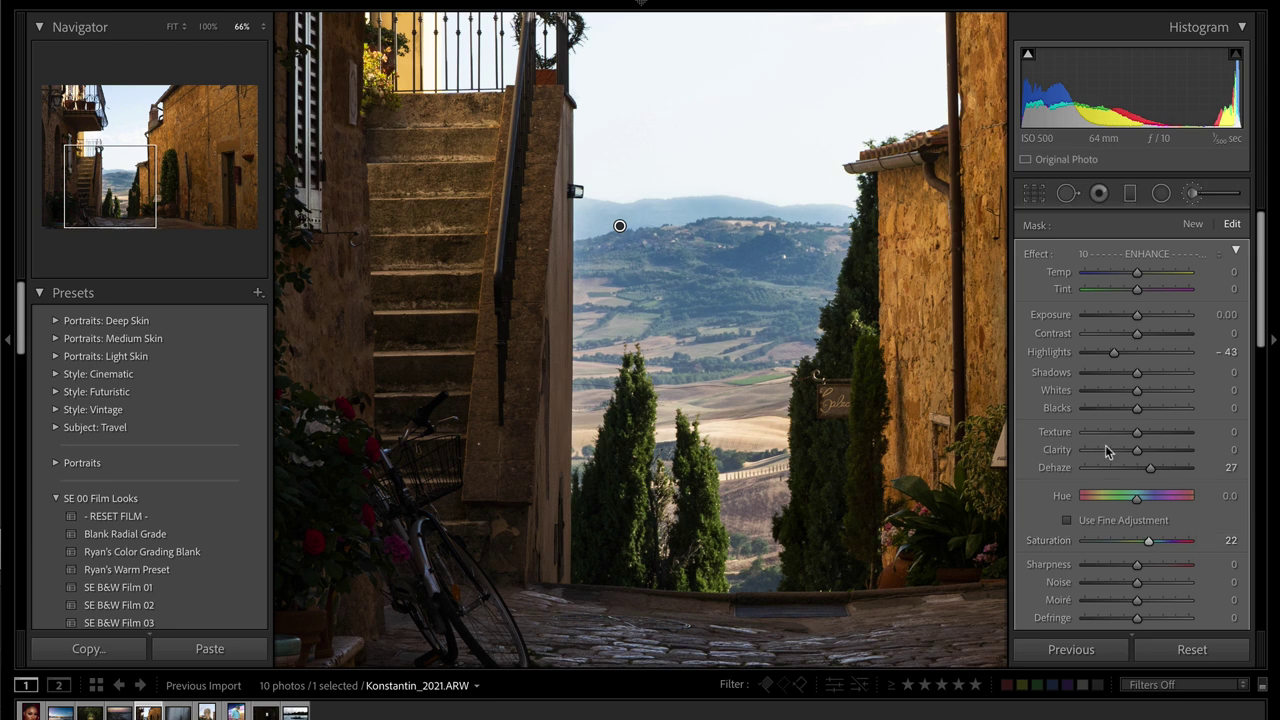
left_click_drag(1139, 334, 1148, 338)
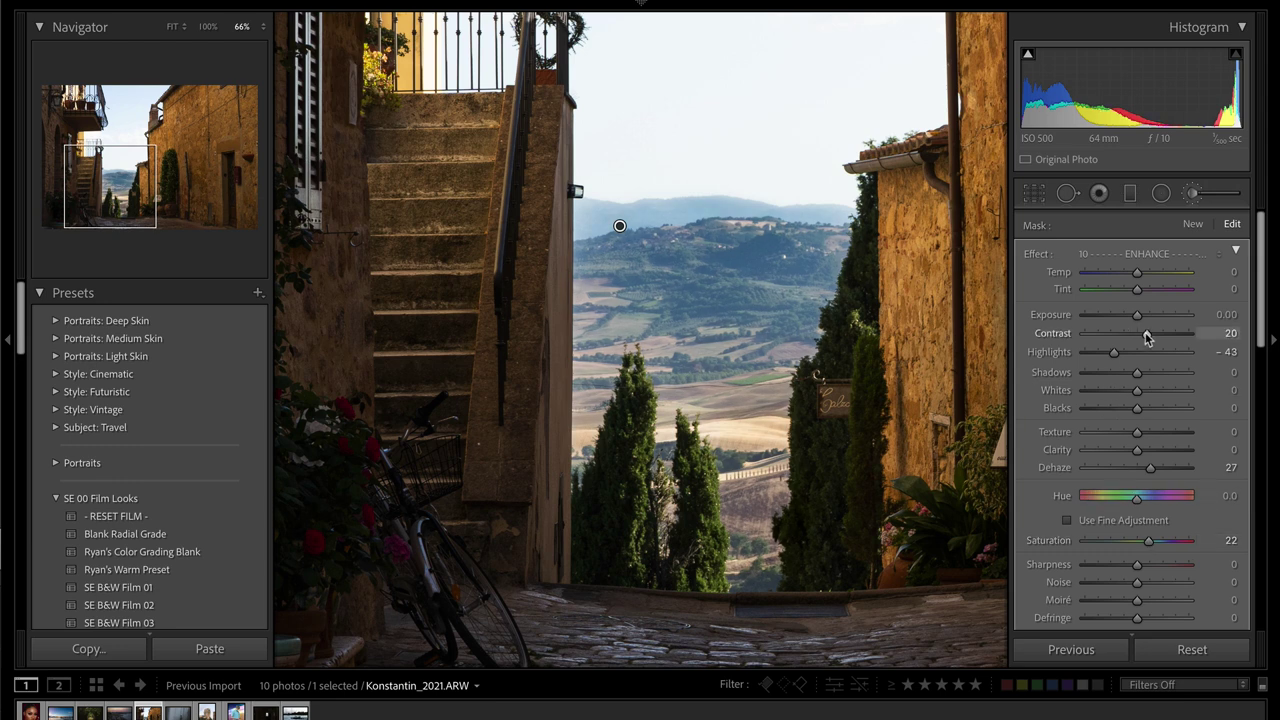
left_click(172, 29)
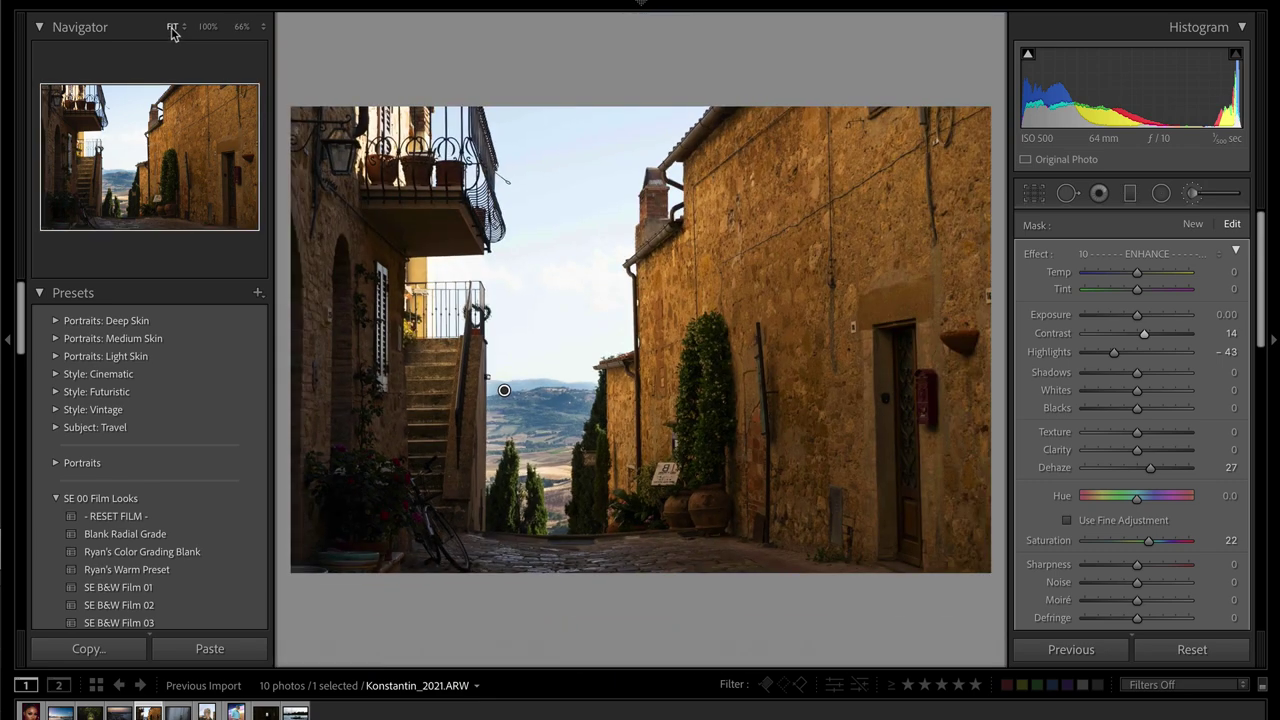
- Compare the photo with its before version, then set the hills mask's Shadows to 48 and Blacks to 24
key("k")
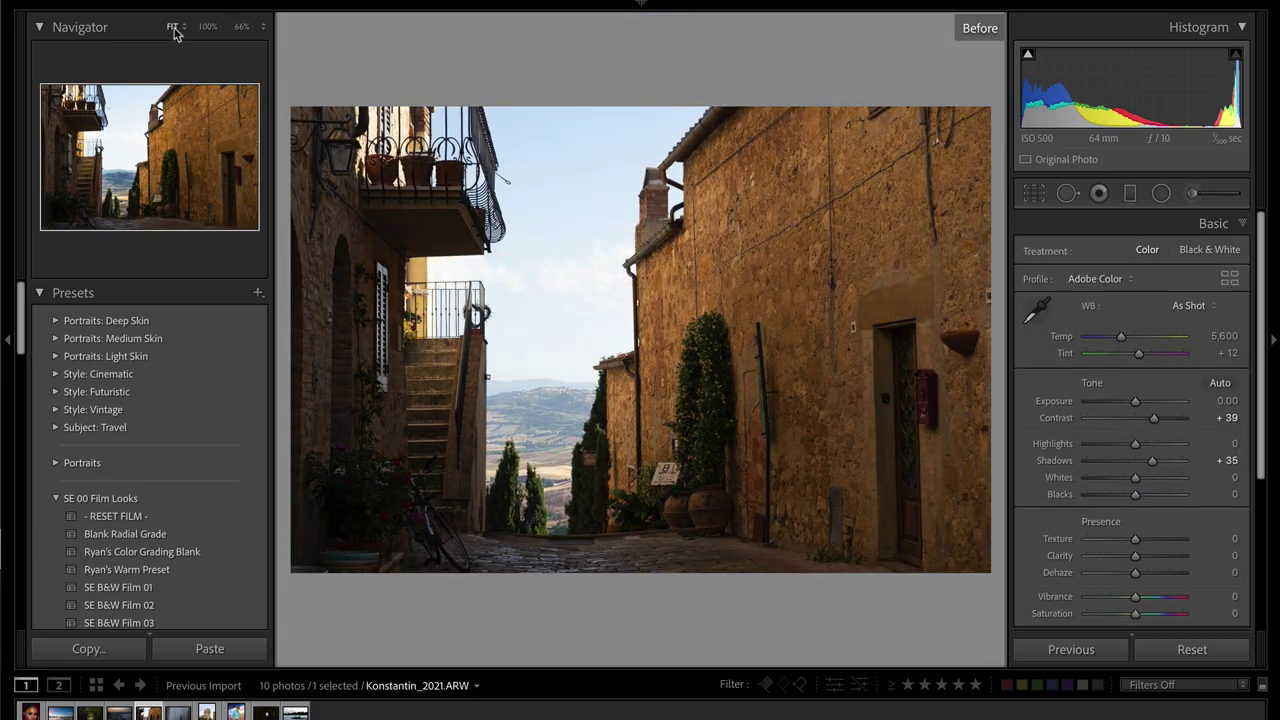
left_click(1200, 196)
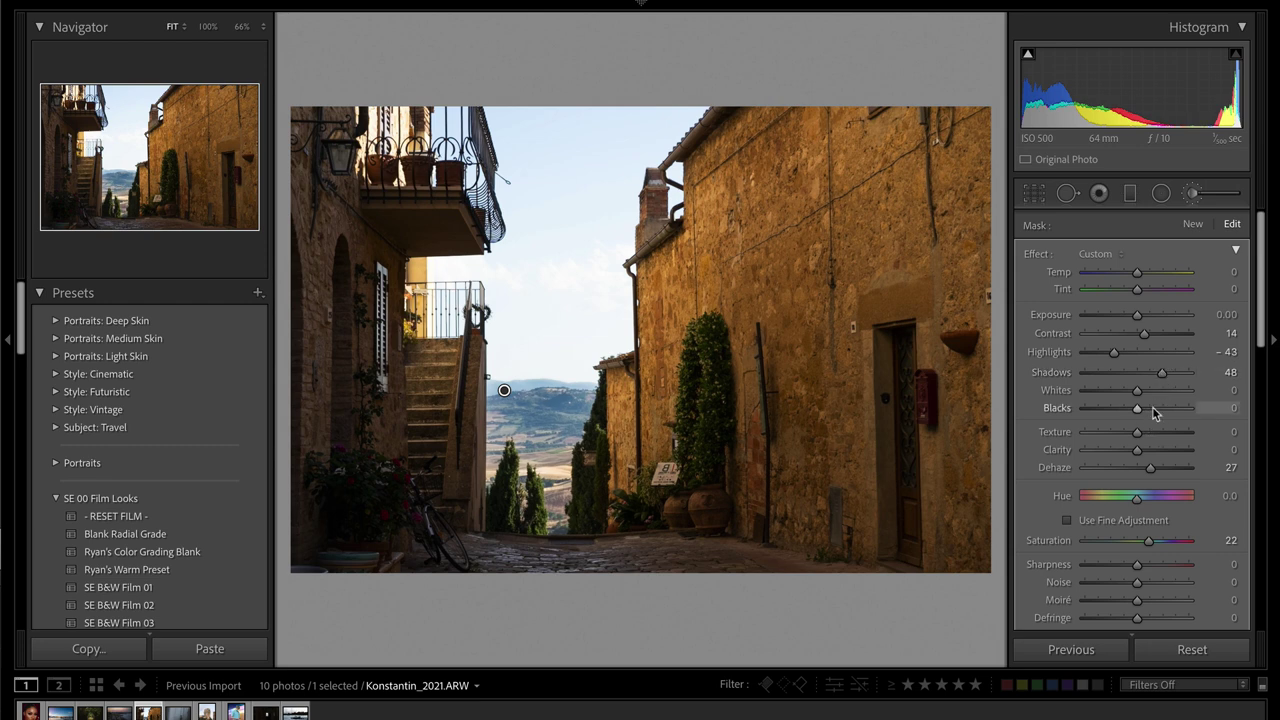
left_click(1154, 410)
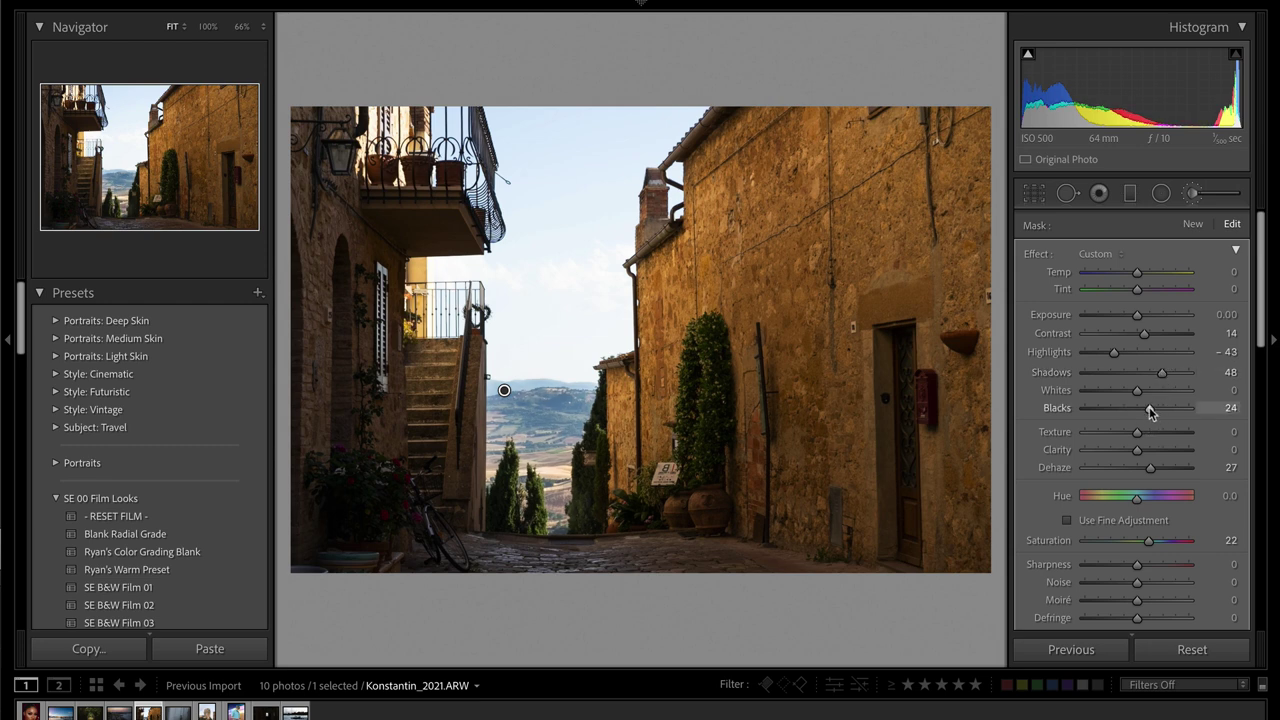
- Leave the Adjustment Brush and compare the before and after versions of the alley photo
key("k")
key("backslash")
key("backslash")
key("backslash")
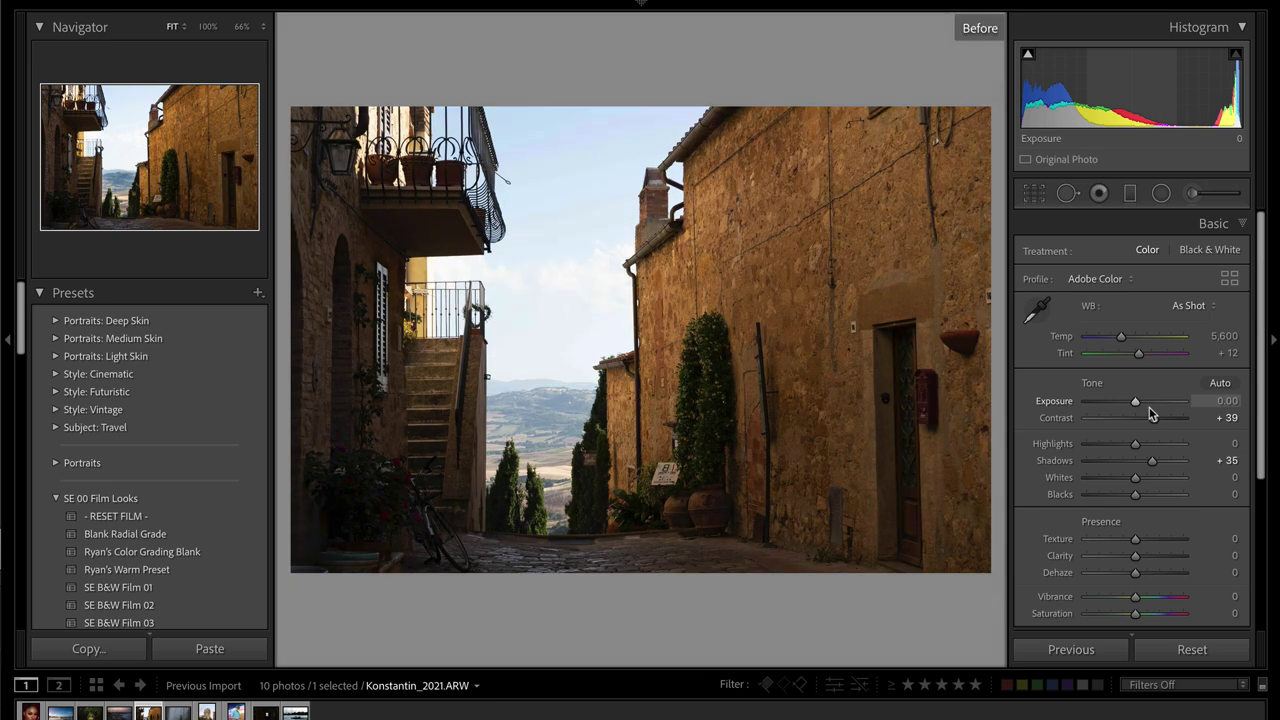
key("backslash")
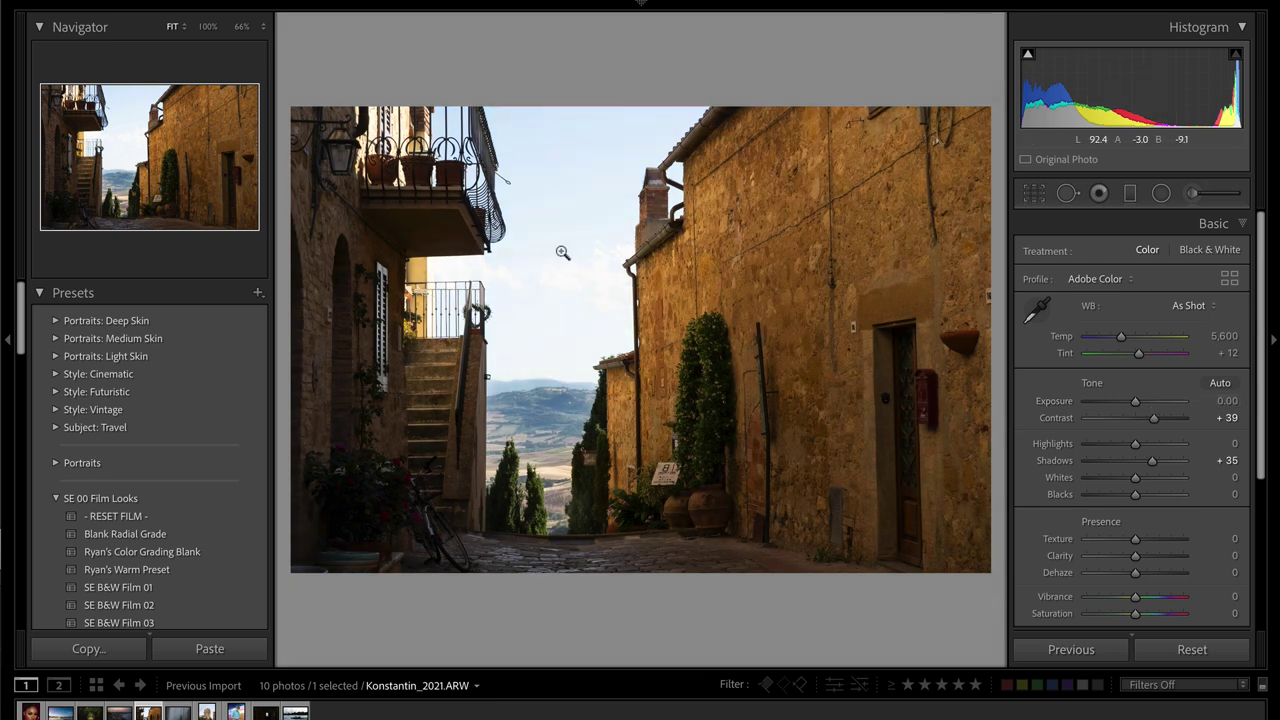
- Paint a new Adjustment Brush mask over the sky between the buildings and check its coverage with the mask overlay
left_click(1192, 196)
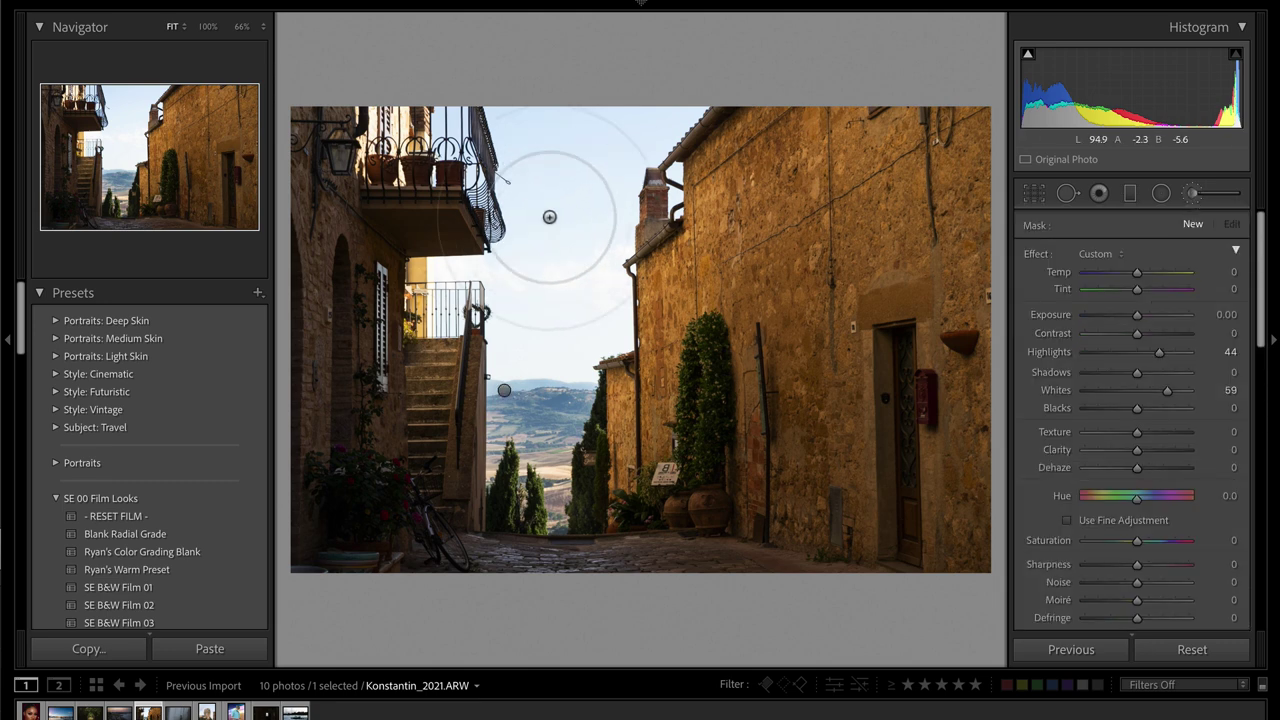
mouse_move(648, 126)
left_mouse_down()
mouse_move(588, 145)
mouse_move(602, 221)
mouse_move(589, 244)
mouse_move(472, 163)
mouse_move(462, 250)
mouse_move(620, 301)
mouse_move(535, 308)
mouse_move(547, 318)
mouse_move(586, 263)
left_mouse_up()
key("o")
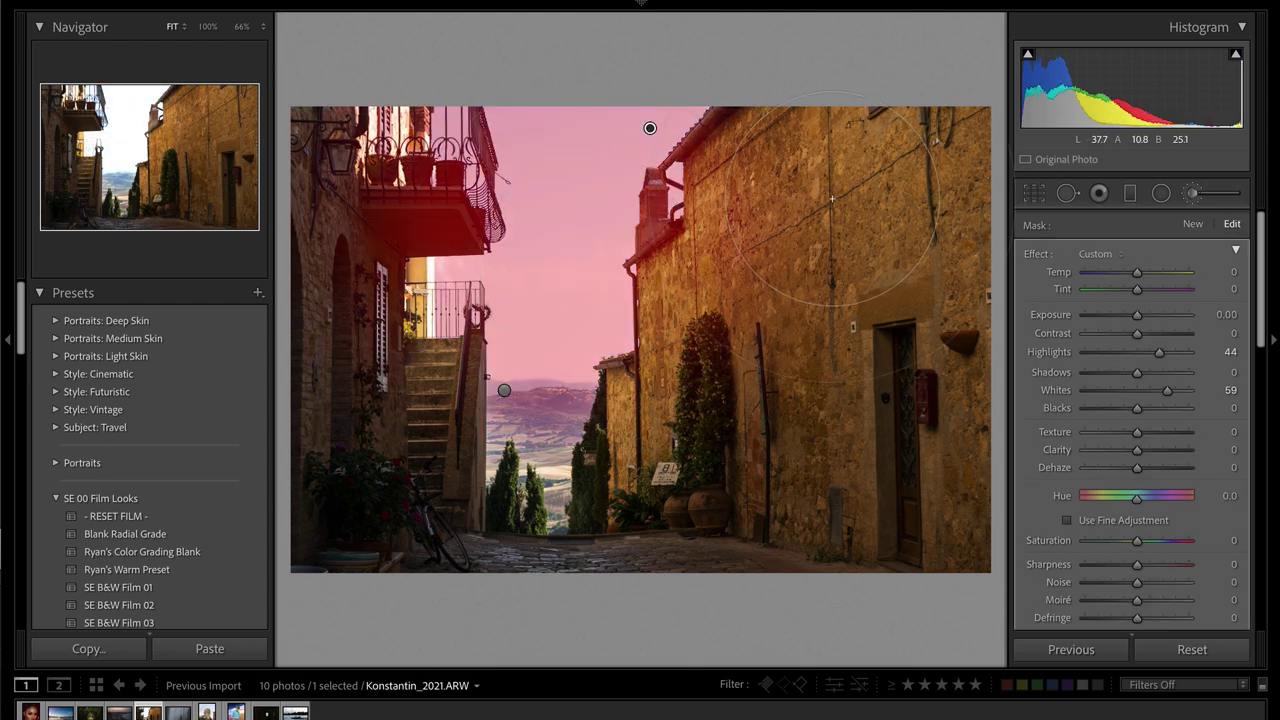
key("o")
- Restrict the sky mask with a Luminance Range Mask of 95/100, using the overlay to judge its coverage
scroll(1127, 439, "down", 4)
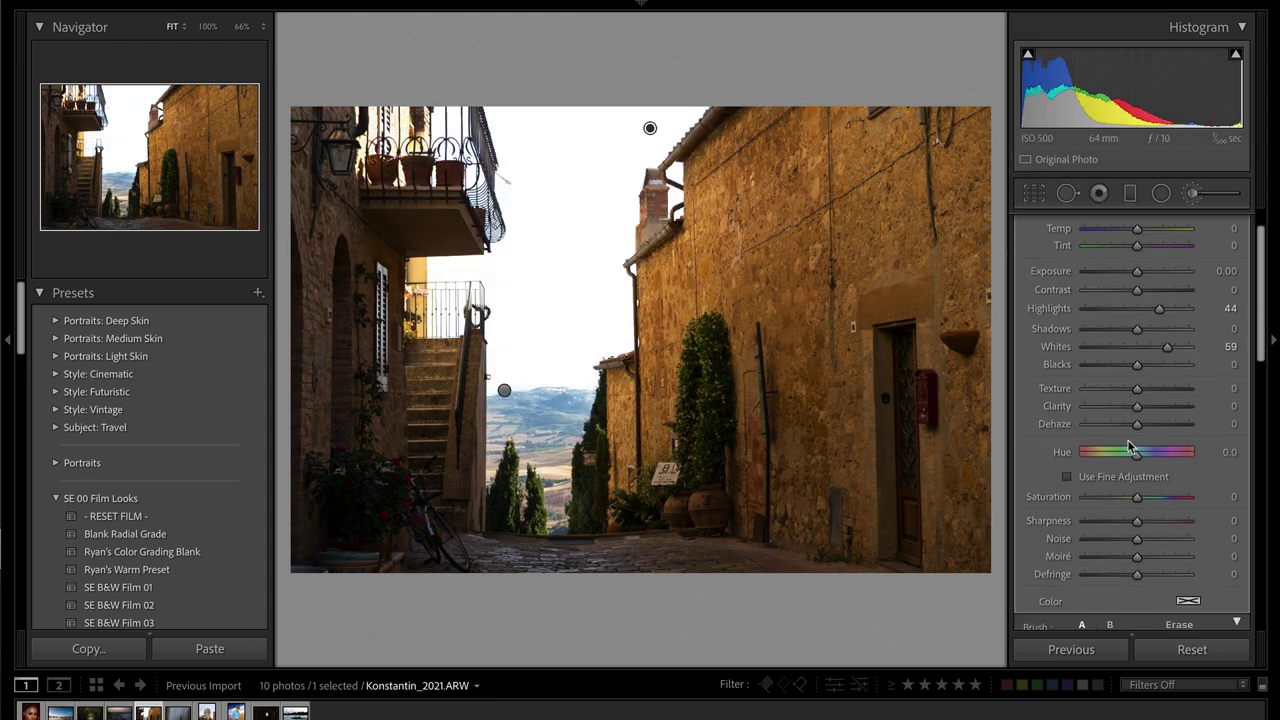
scroll(1130, 446, "down", 1)
left_click(1142, 517)
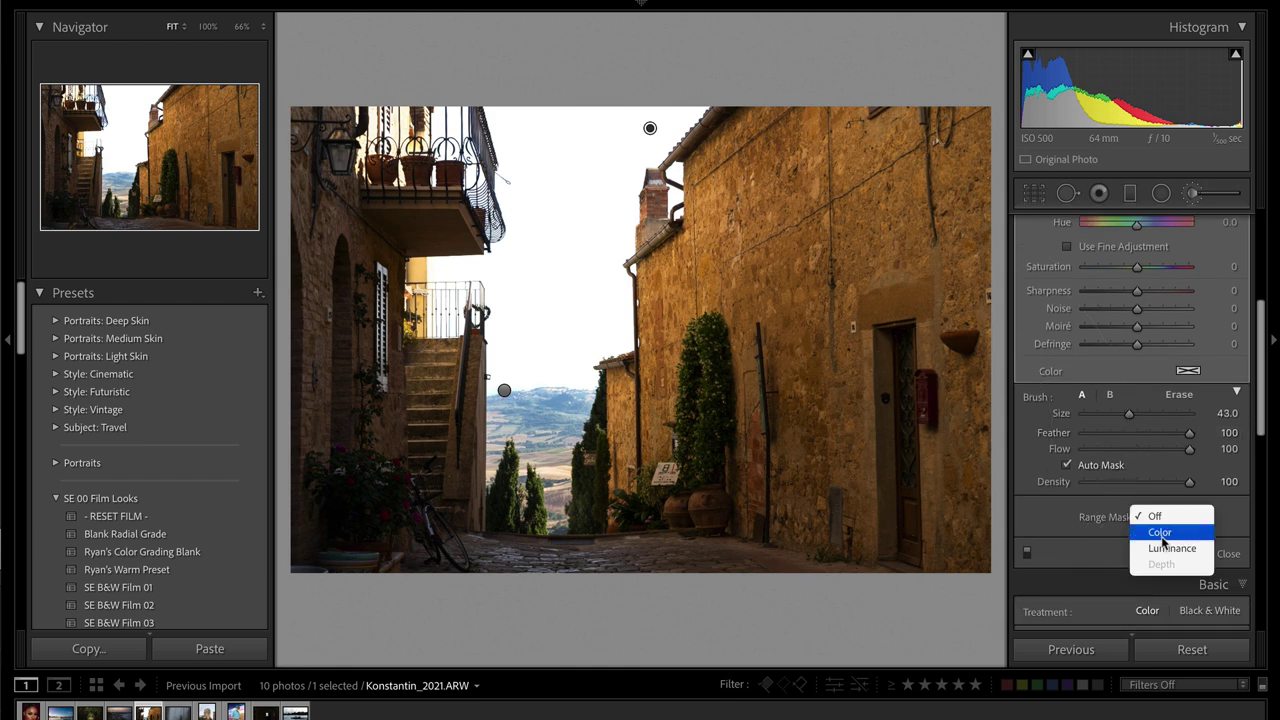
left_click(1168, 552)
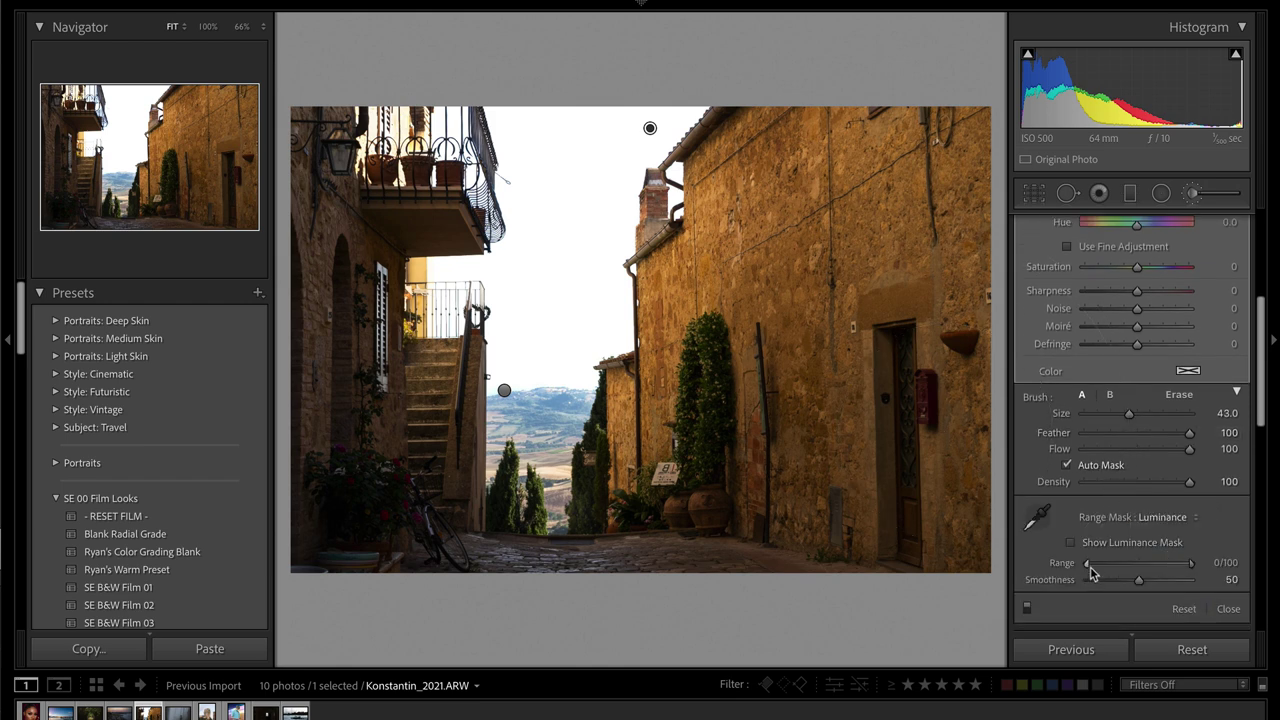
key("o")
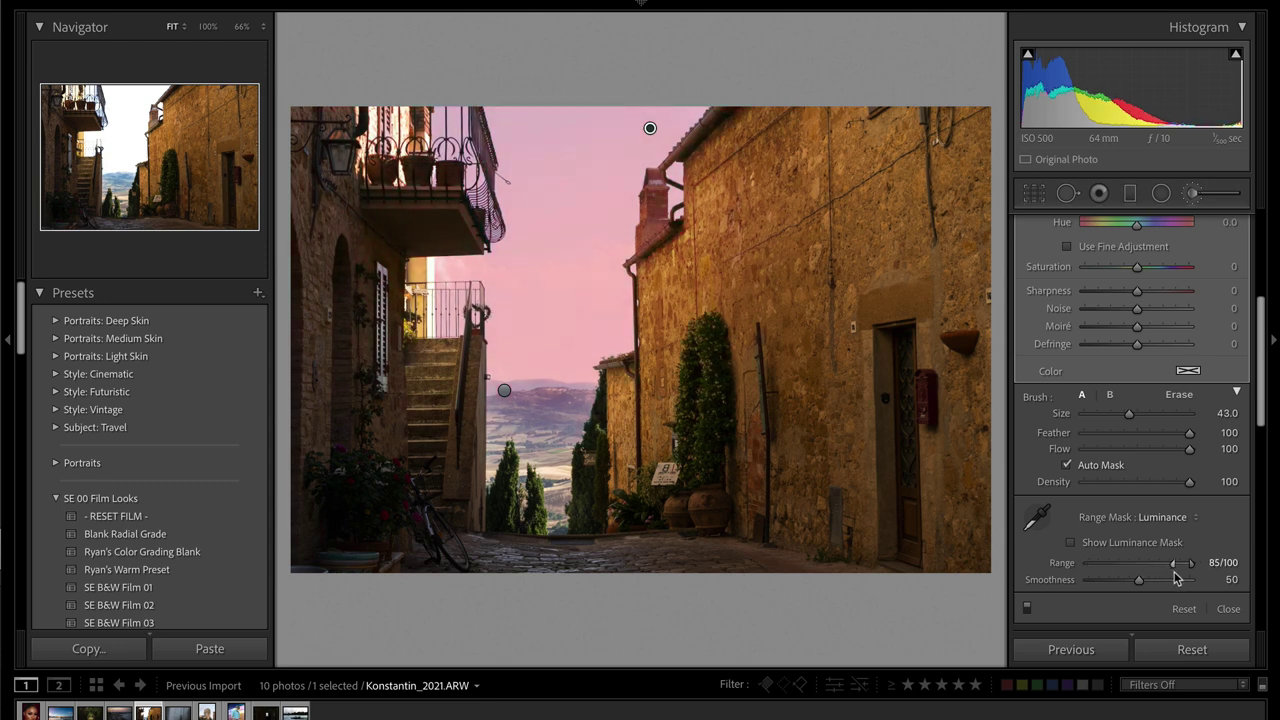
left_click_drag(1176, 576, 1186, 576)
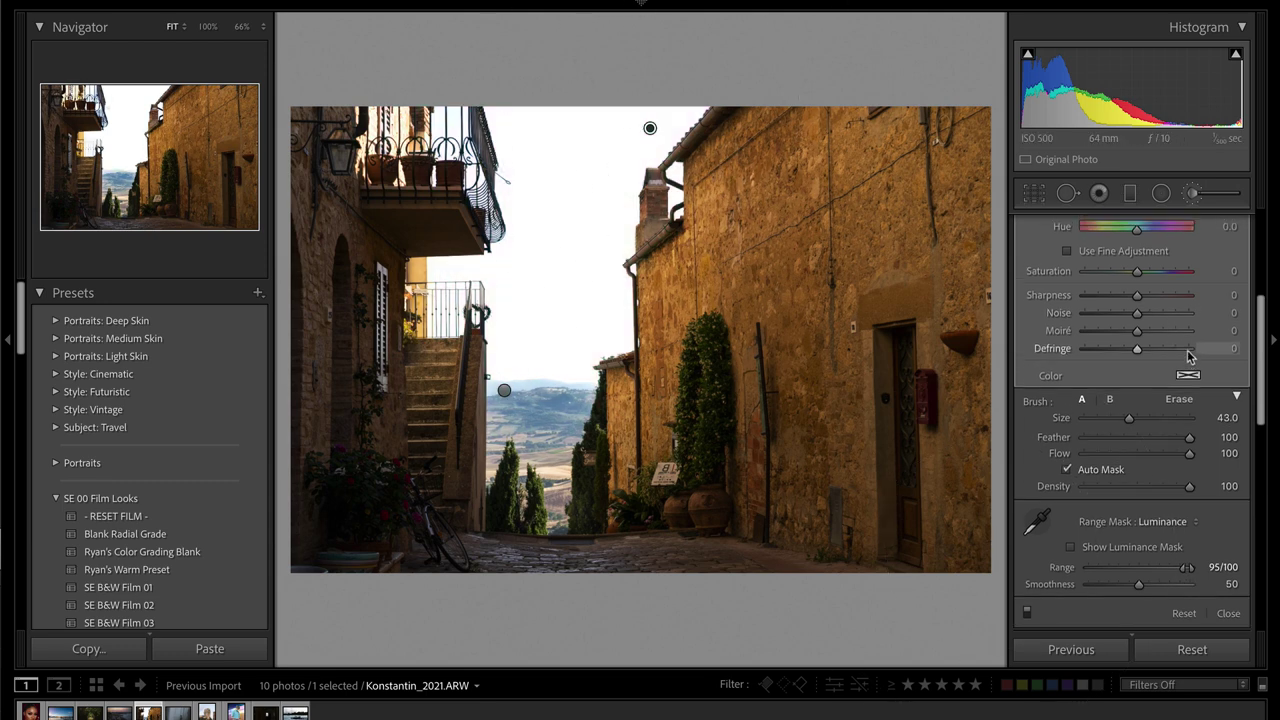
- Reset the sky mask's effect sliders and set its Exposure to −2.36
scroll(1189, 366, "up", 5)
double_click(1038, 256)
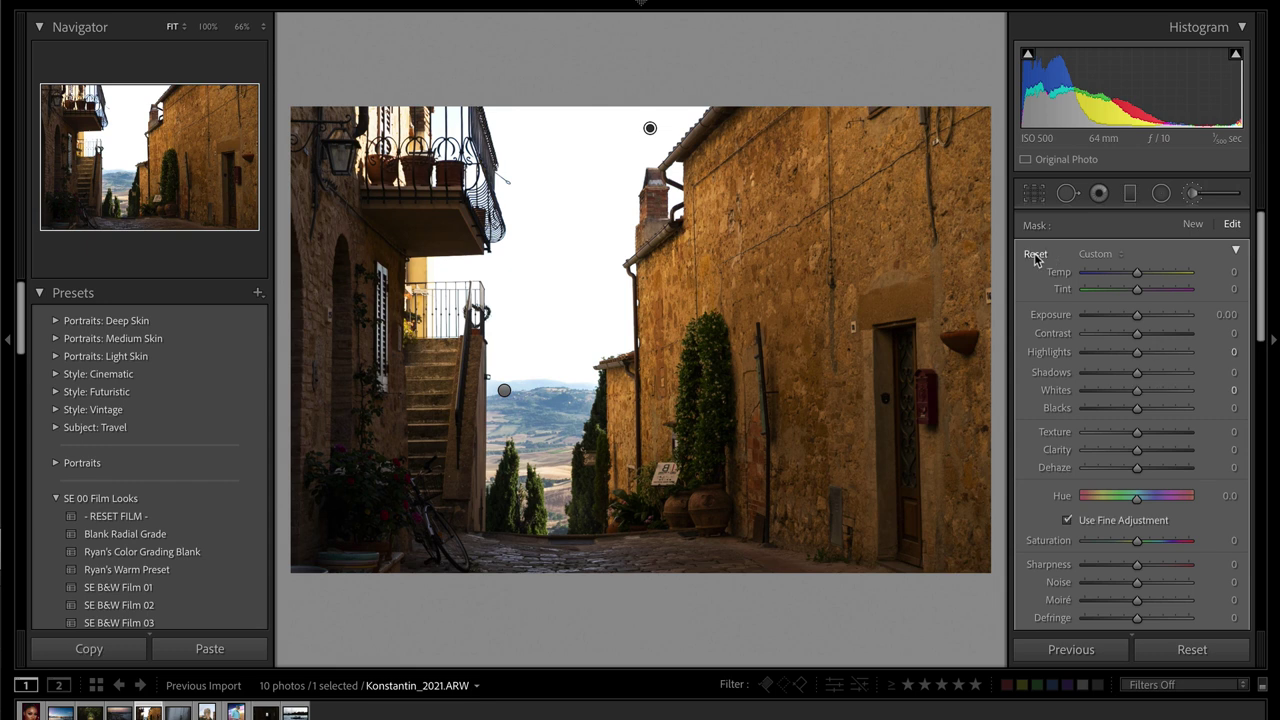
mouse_move(1106, 317)
left_mouse_down()
mouse_move(1066, 320)
mouse_move(1189, 331)
mouse_move(970, 336)
mouse_move(1126, 330)
mouse_move(1105, 325)
left_mouse_up()
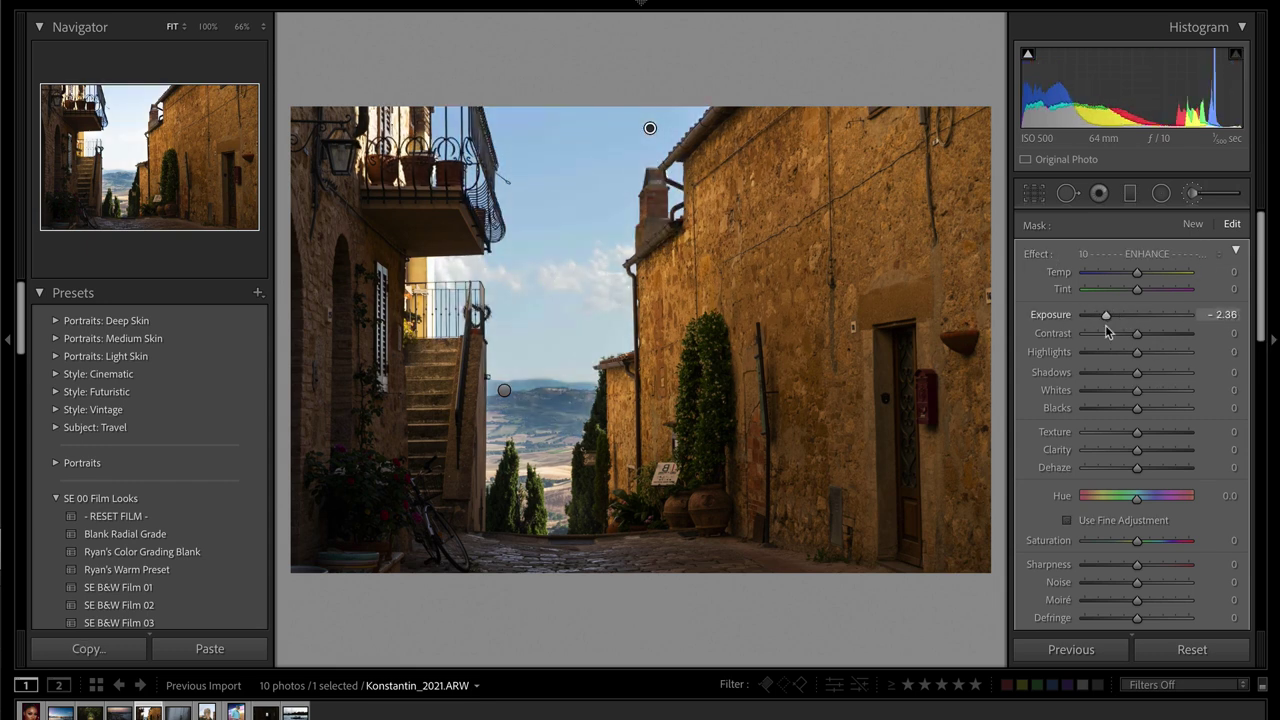
- Erase the sky mask's spill from the distant hills
key("alt")
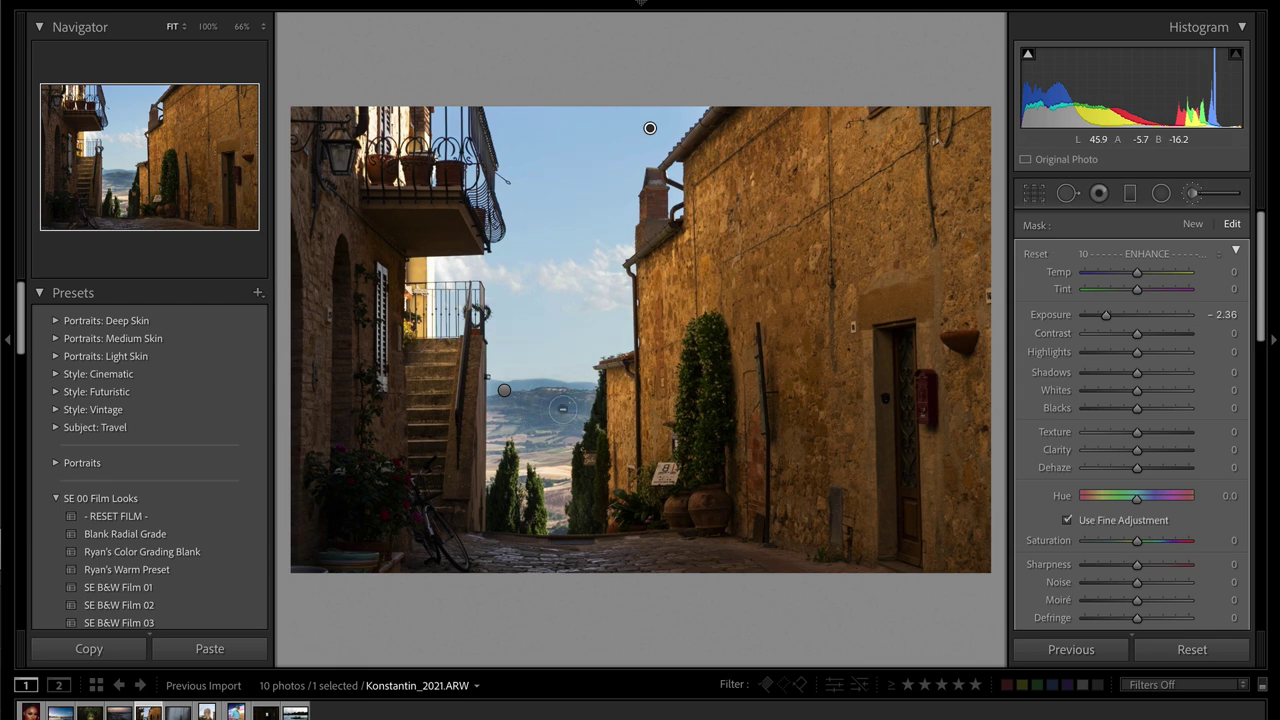
mouse_move(545, 403)
left_mouse_down()
mouse_move(583, 404)
mouse_move(544, 412)
mouse_move(528, 433)
mouse_move(551, 425)
mouse_move(539, 405)
mouse_move(496, 395)
mouse_move(567, 404)
left_mouse_up()
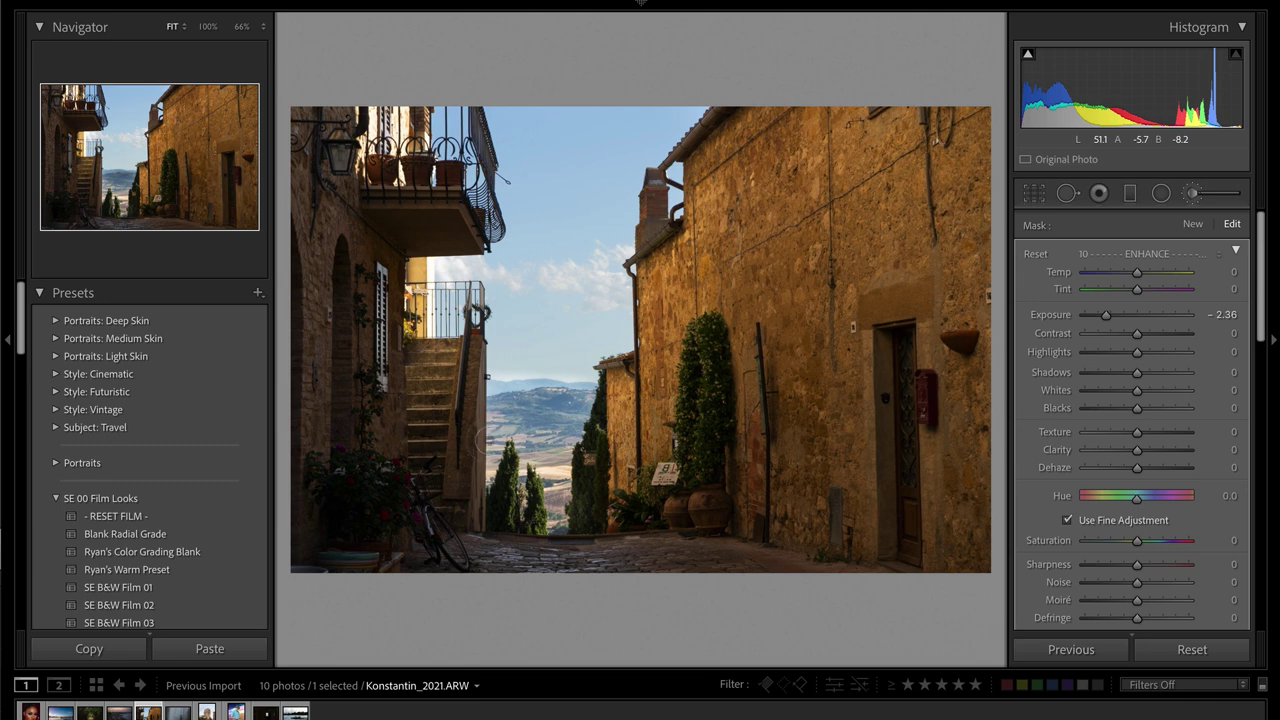
scroll(511, 360, "down", 5)
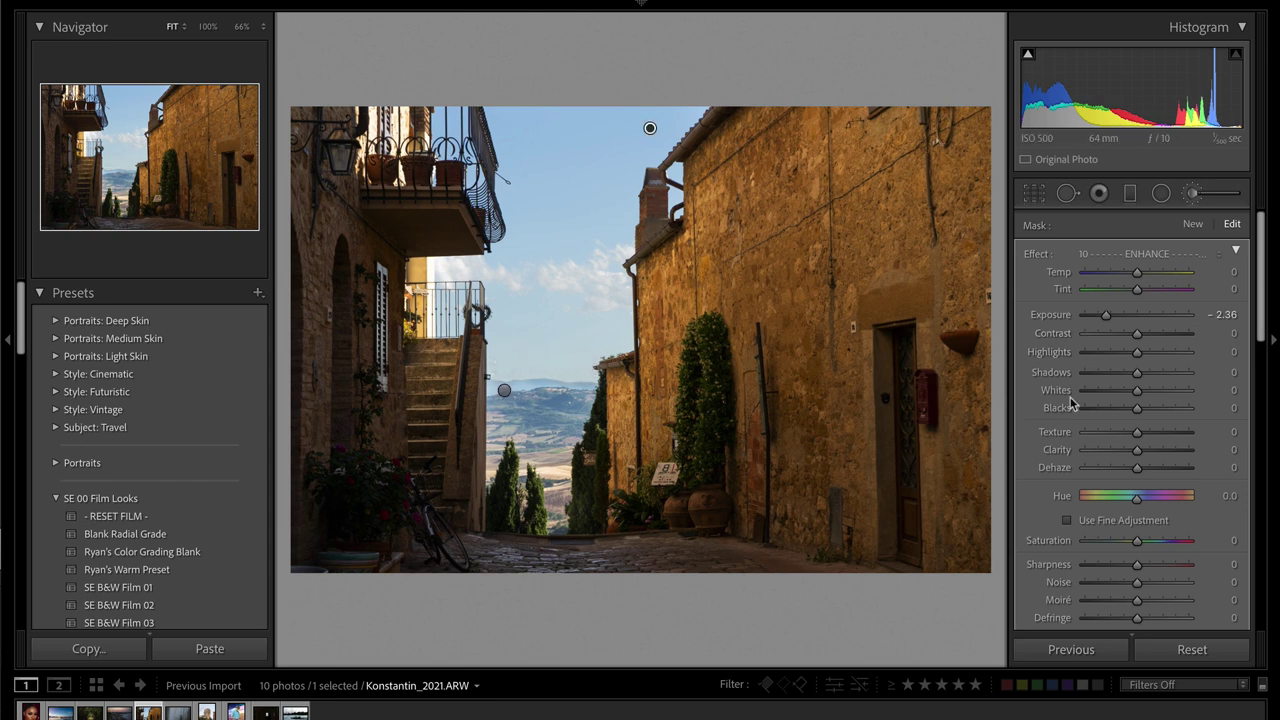
- Set the sky mask's Contrast to 30, Highlights to 13, Whites to 26 and Blacks to −93, and cool its Temp
left_click(1152, 337)
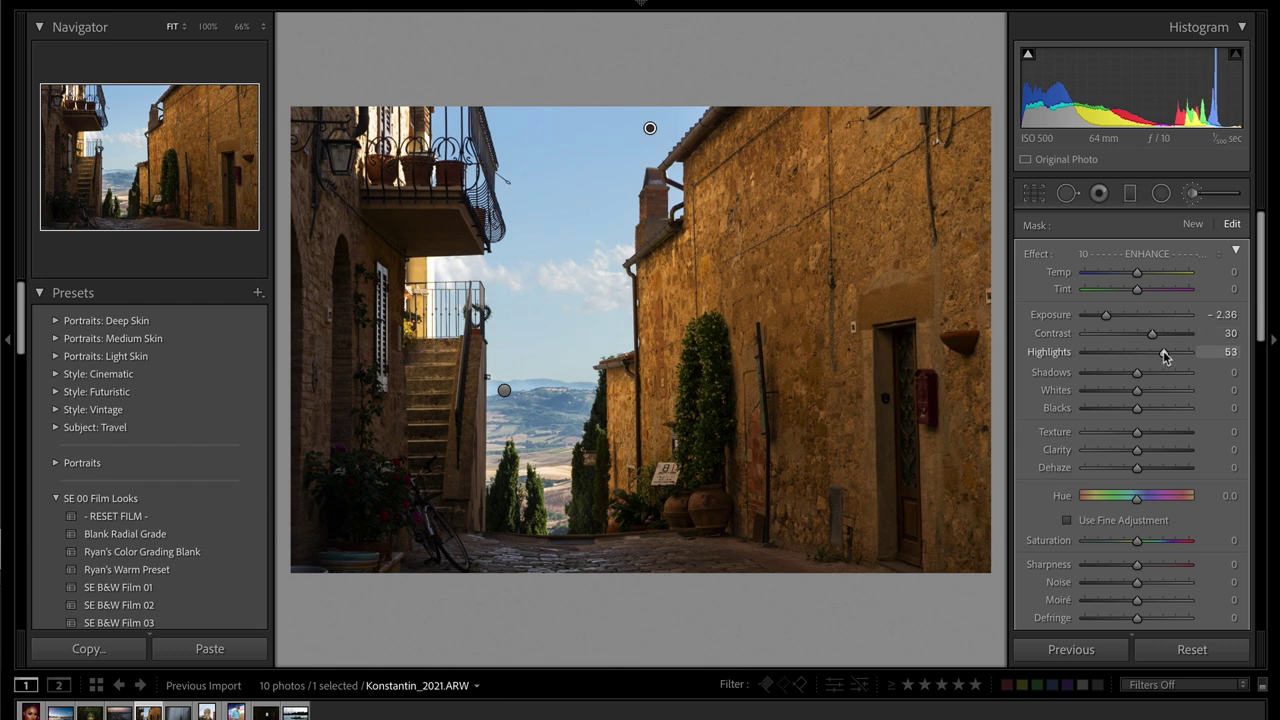
left_click_drag(1163, 354, 1143, 360)
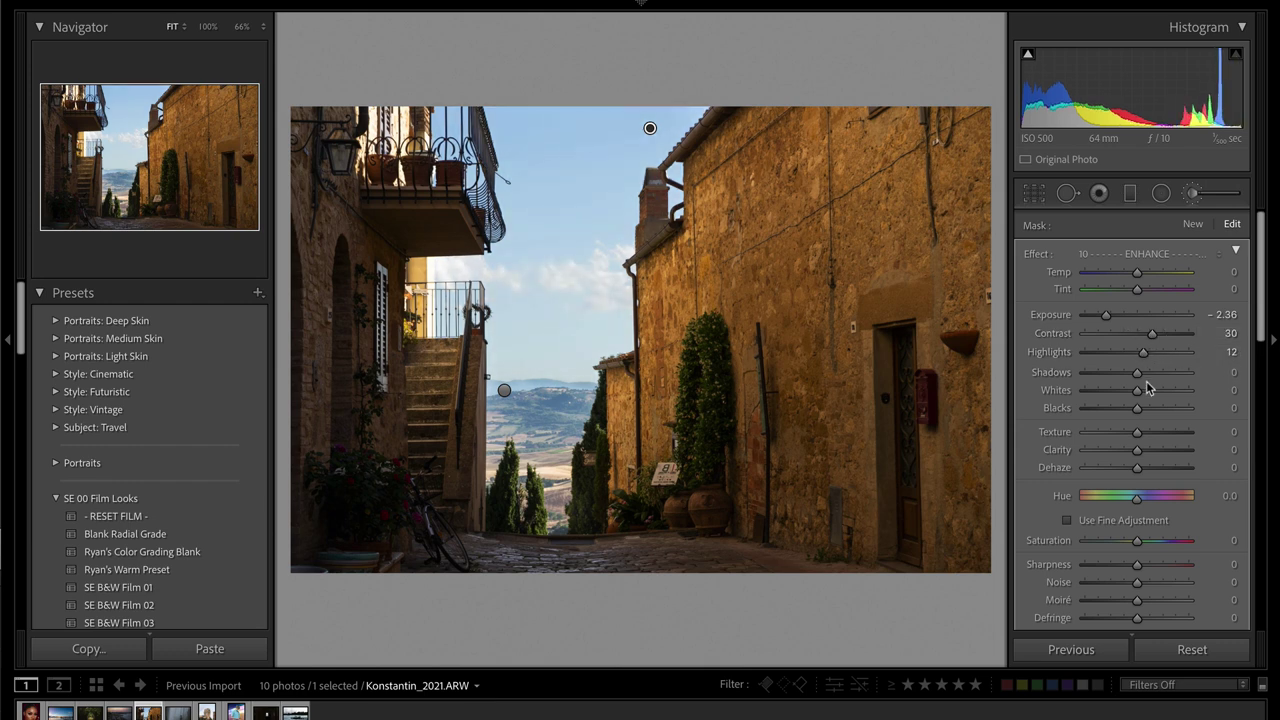
left_click(1150, 390)
left_click_drag(1122, 413, 1066, 415)
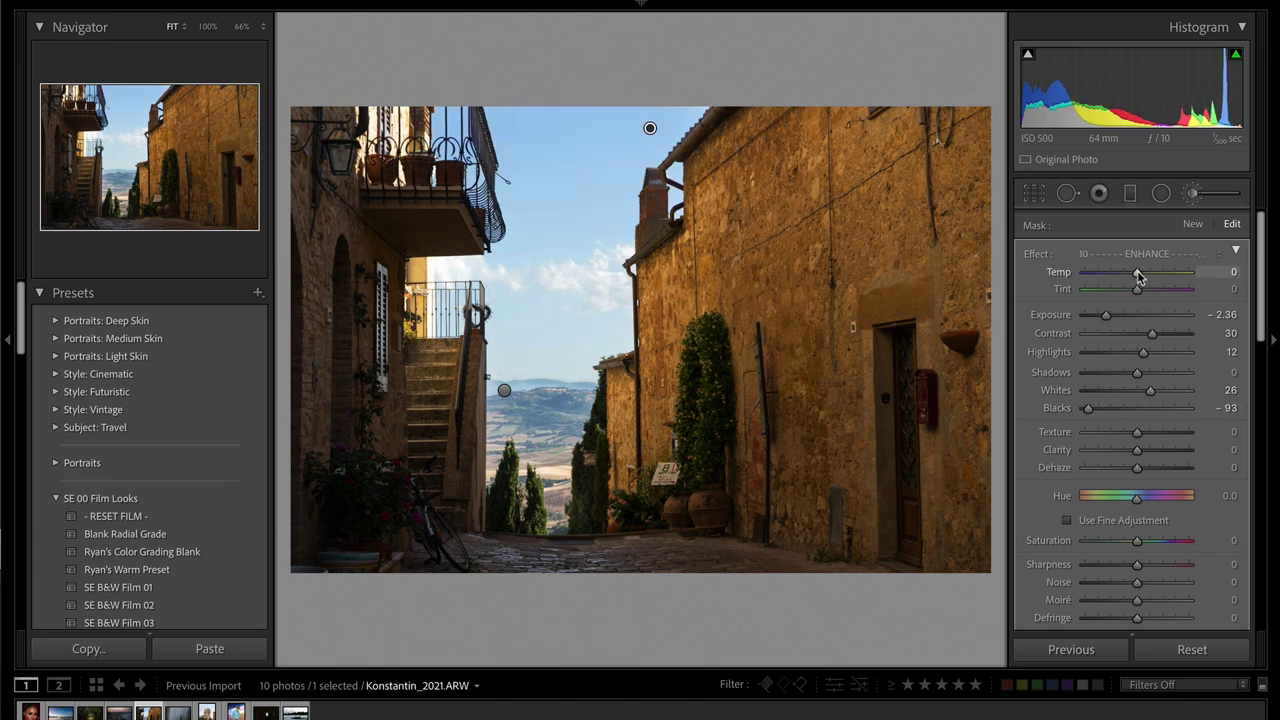
mouse_move(1135, 278)
left_mouse_down()
mouse_move(1045, 285)
mouse_move(1112, 284)
left_mouse_up()
mouse_move(1143, 352)
left_mouse_down()
mouse_move(1166, 354)
mouse_move(1145, 358)
left_mouse_up()
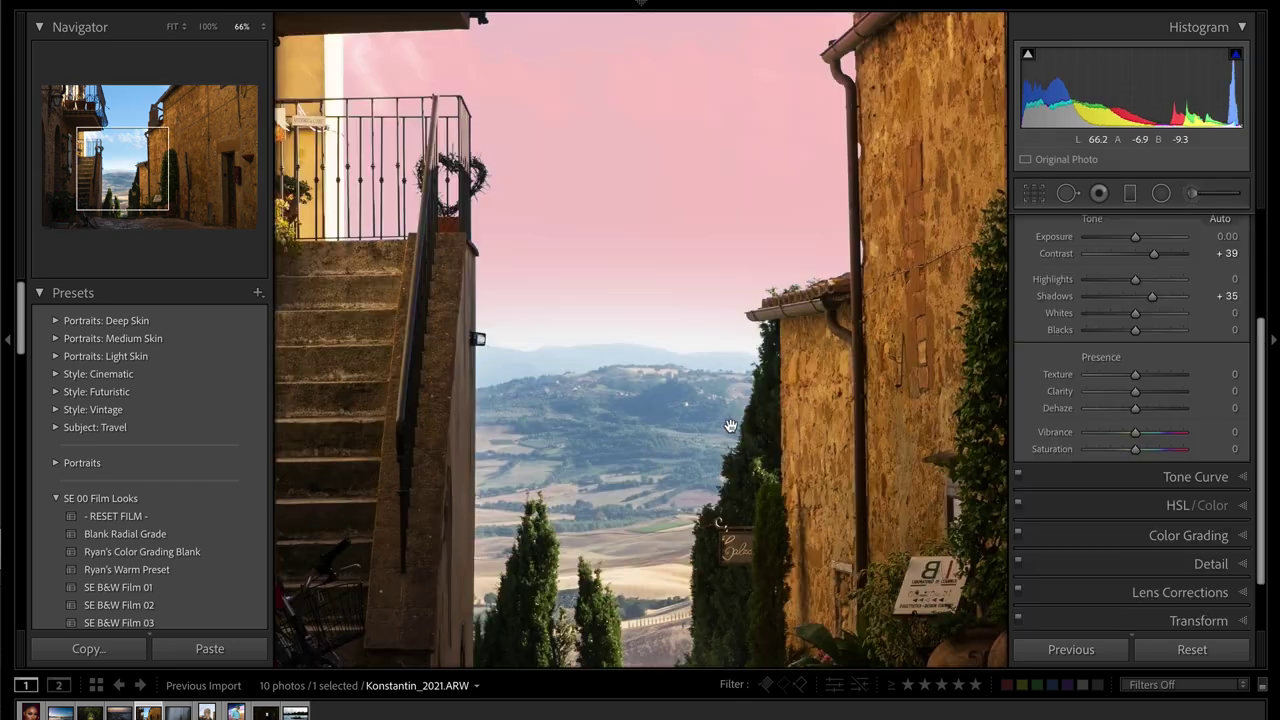
left_click(731, 427)
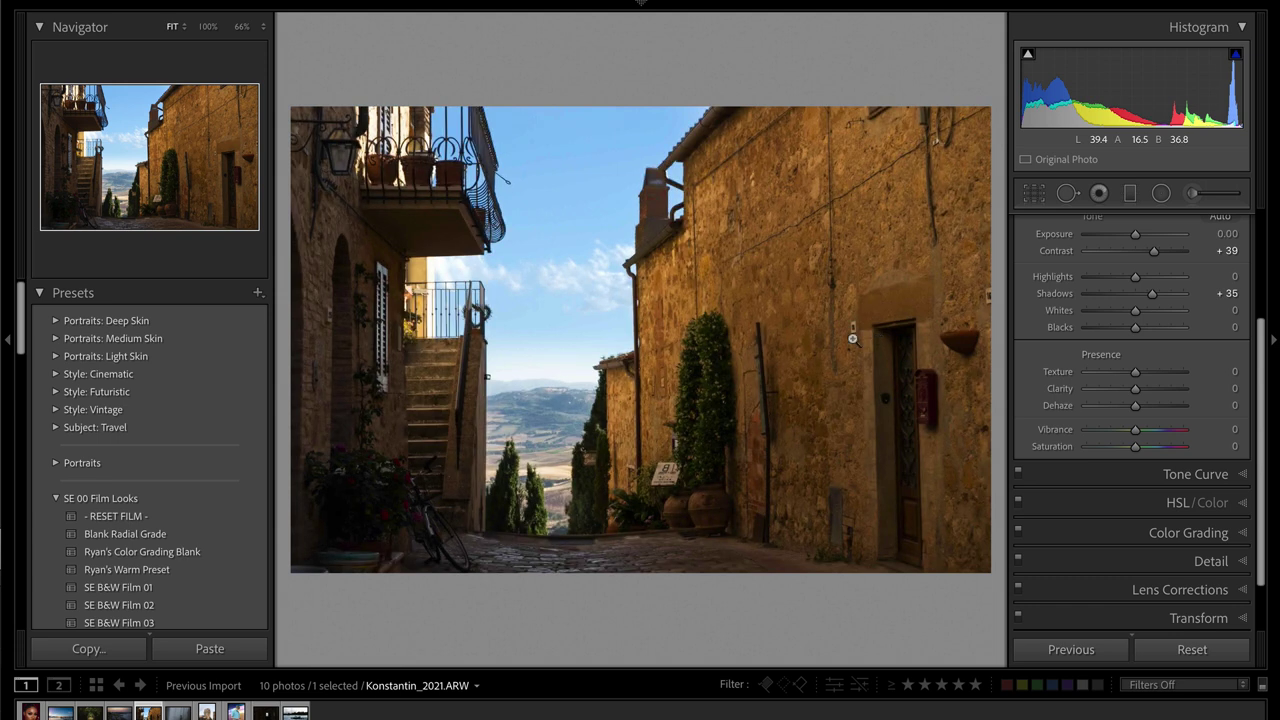
- Draw a Graduated Filter from above the photo down to the cobbled street, reset its effect sliders and set Temp to −27
left_click(1130, 194)
left_click_drag(578, 80, 588, 548)
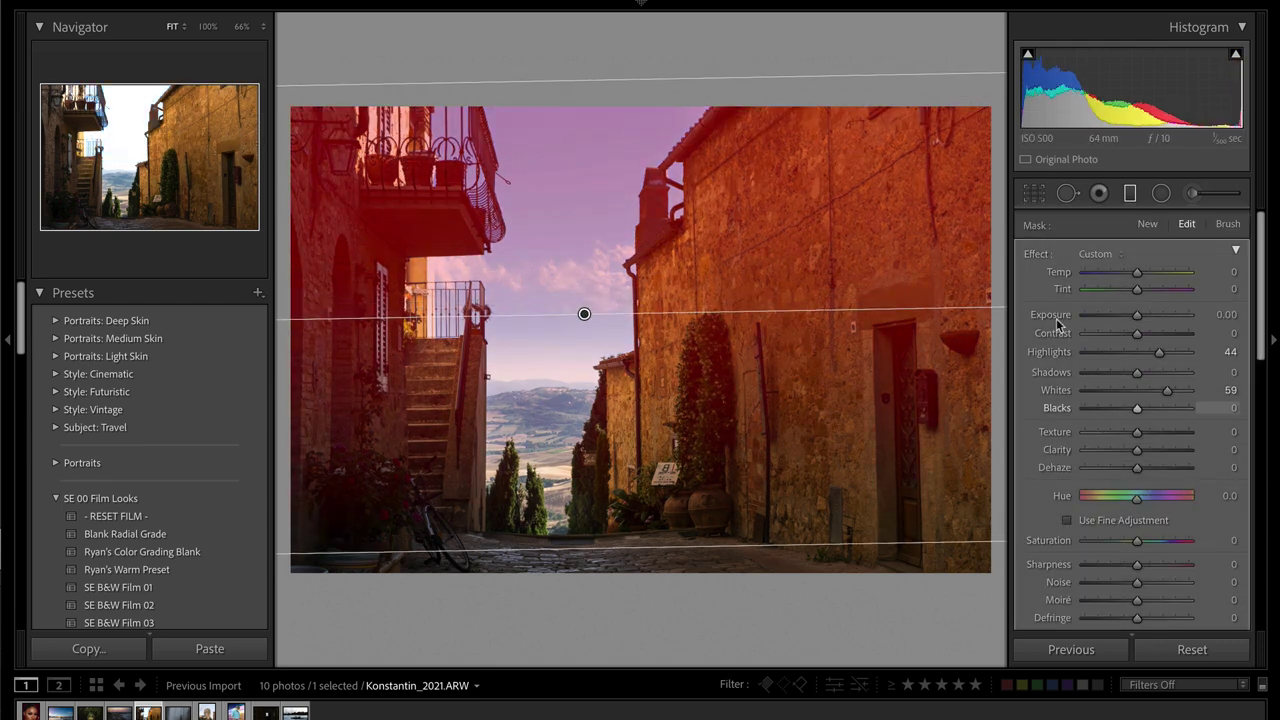
double_click(1036, 254)
left_click(1123, 272)
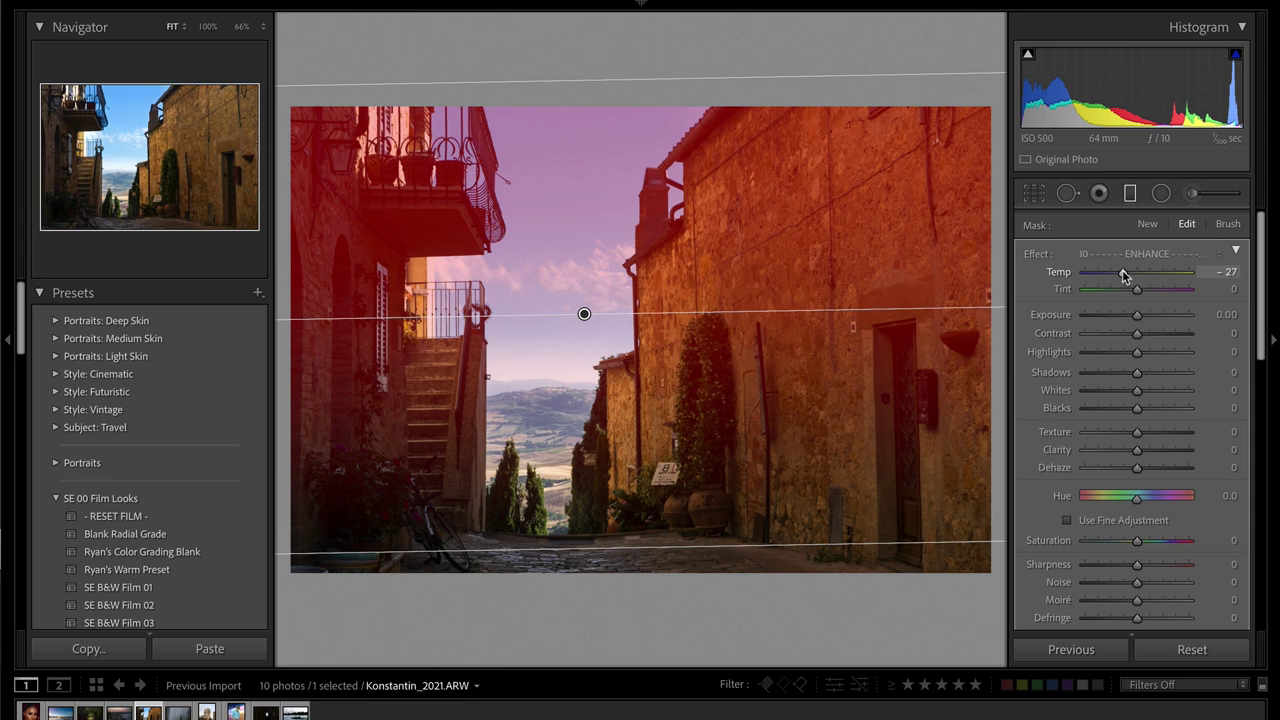
- Limit the Graduated Filter with a Luminance Range Mask of 95/100 and close the filter
scroll(1165, 404, "down", 3)
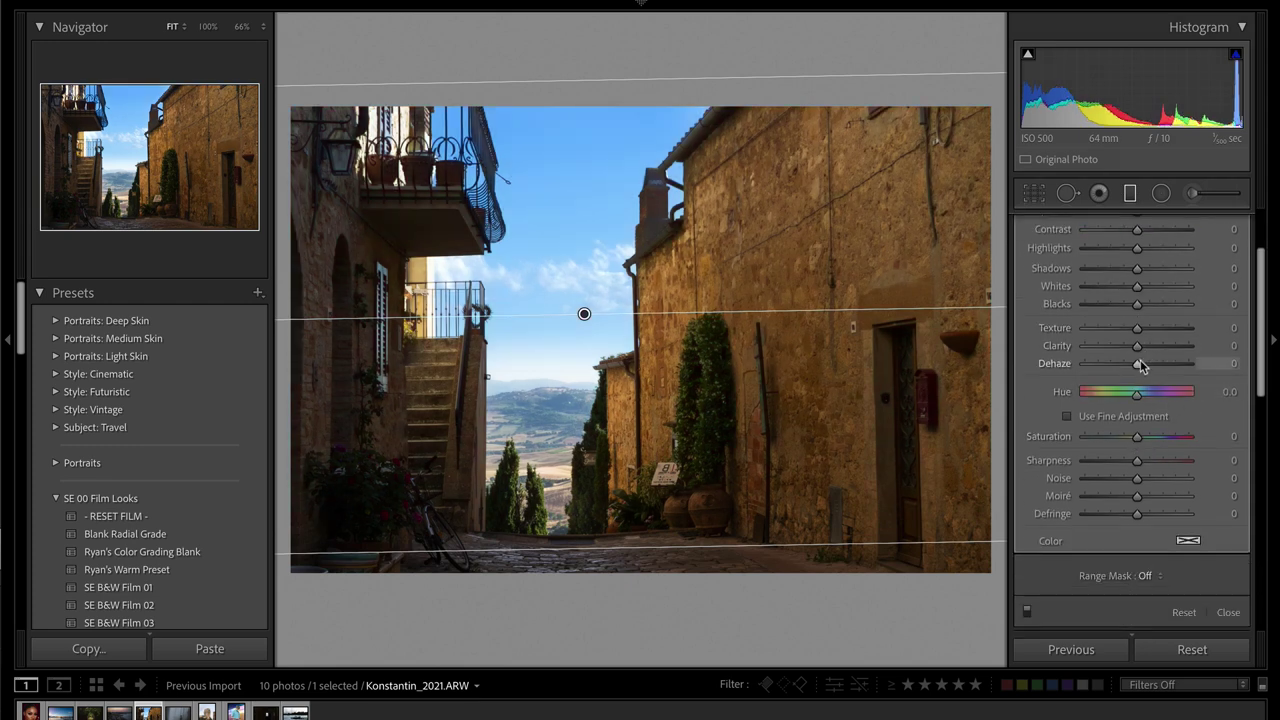
left_click(1155, 580)
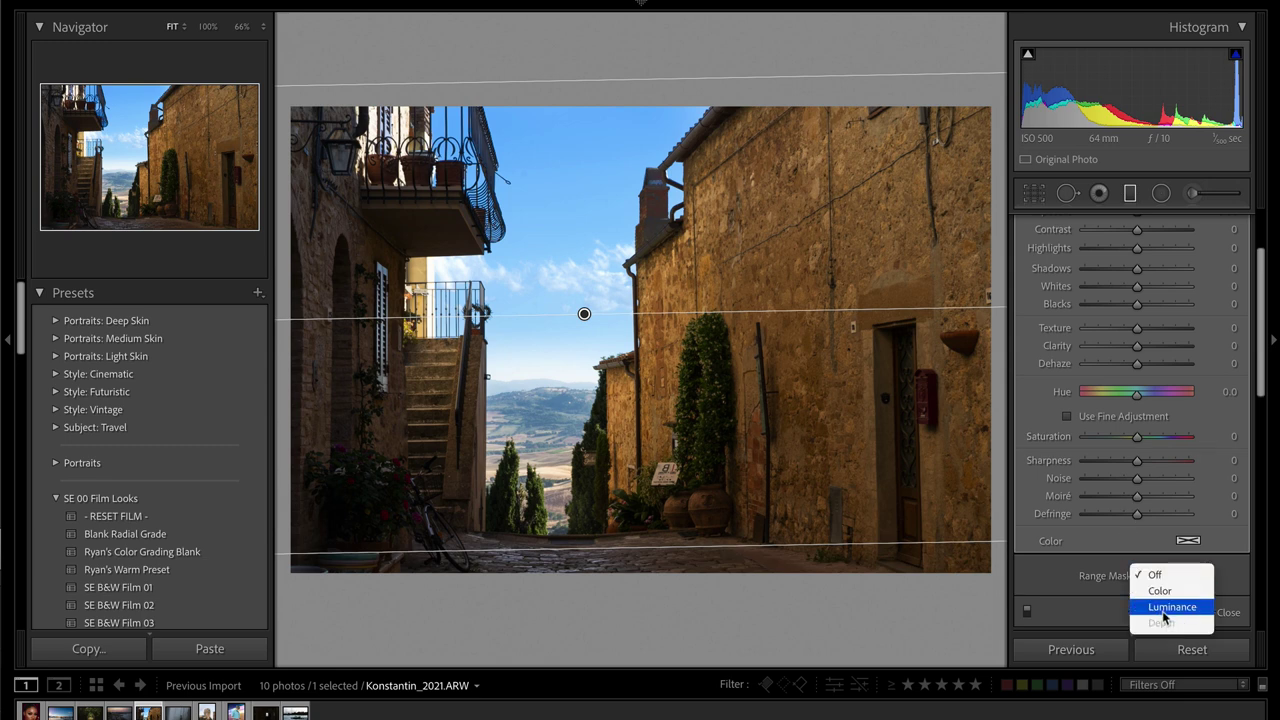
left_click(1164, 614)
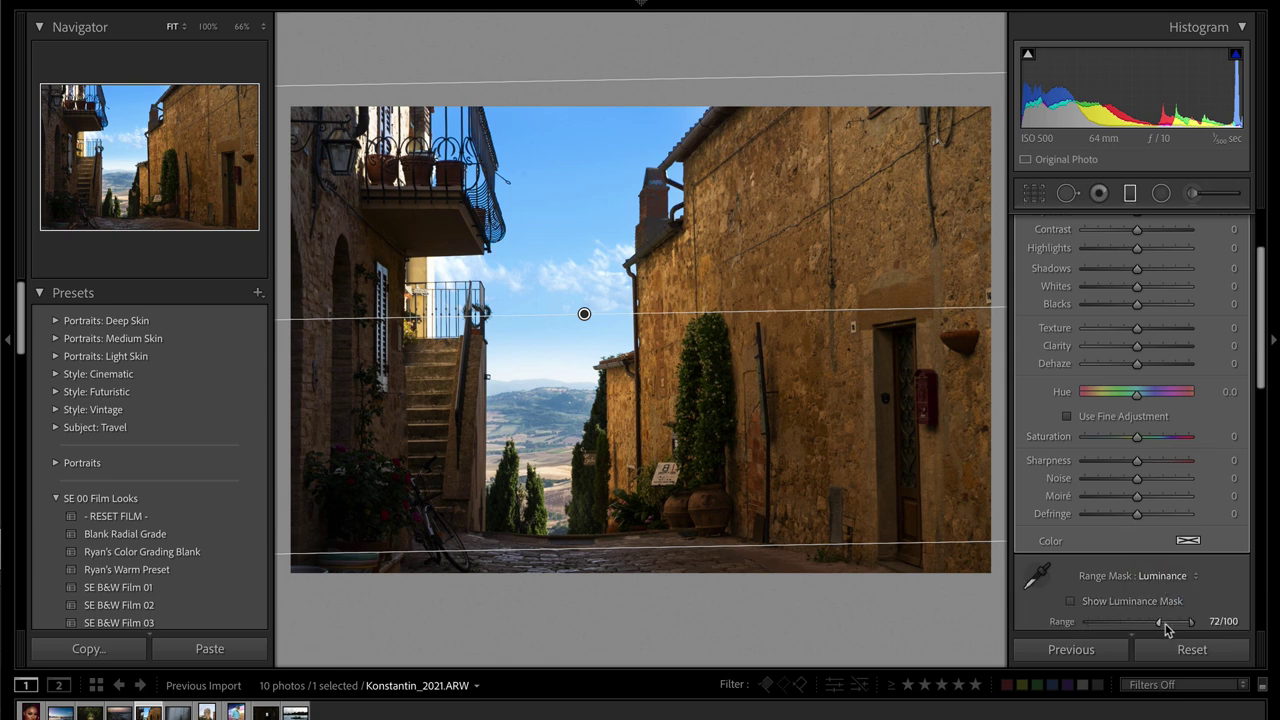
left_click_drag(1166, 627, 1185, 630)
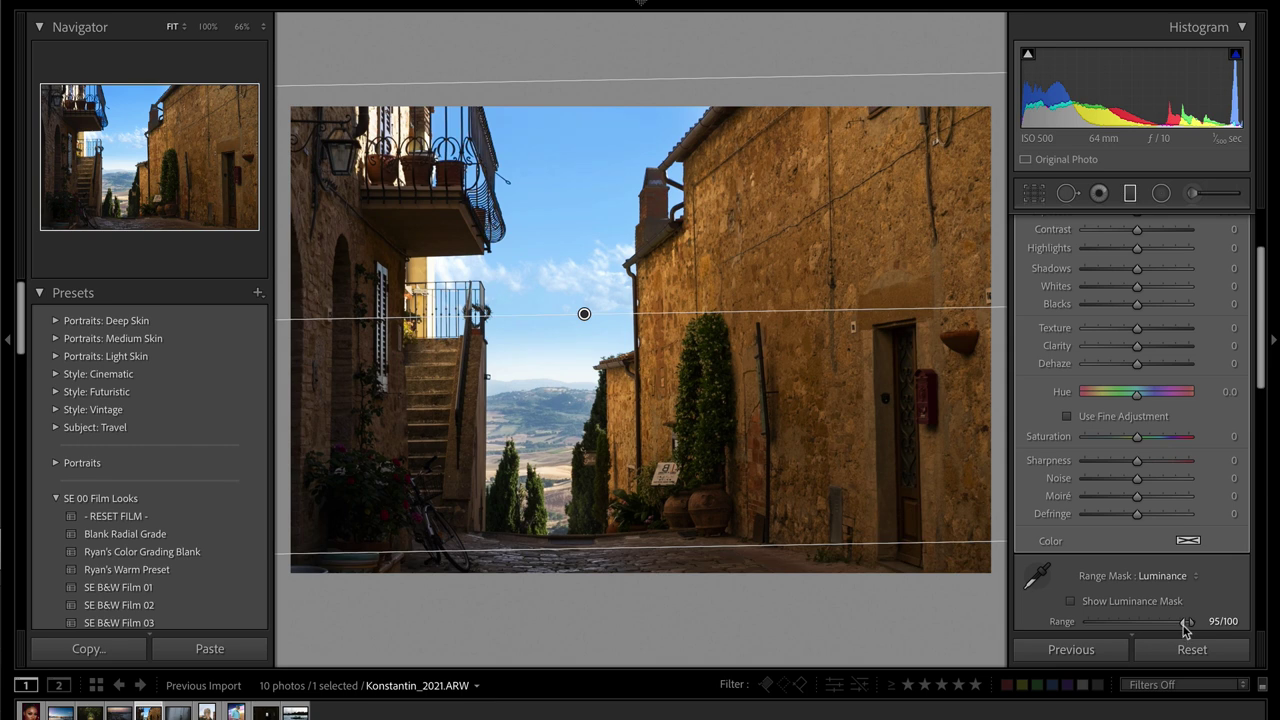
key("m")
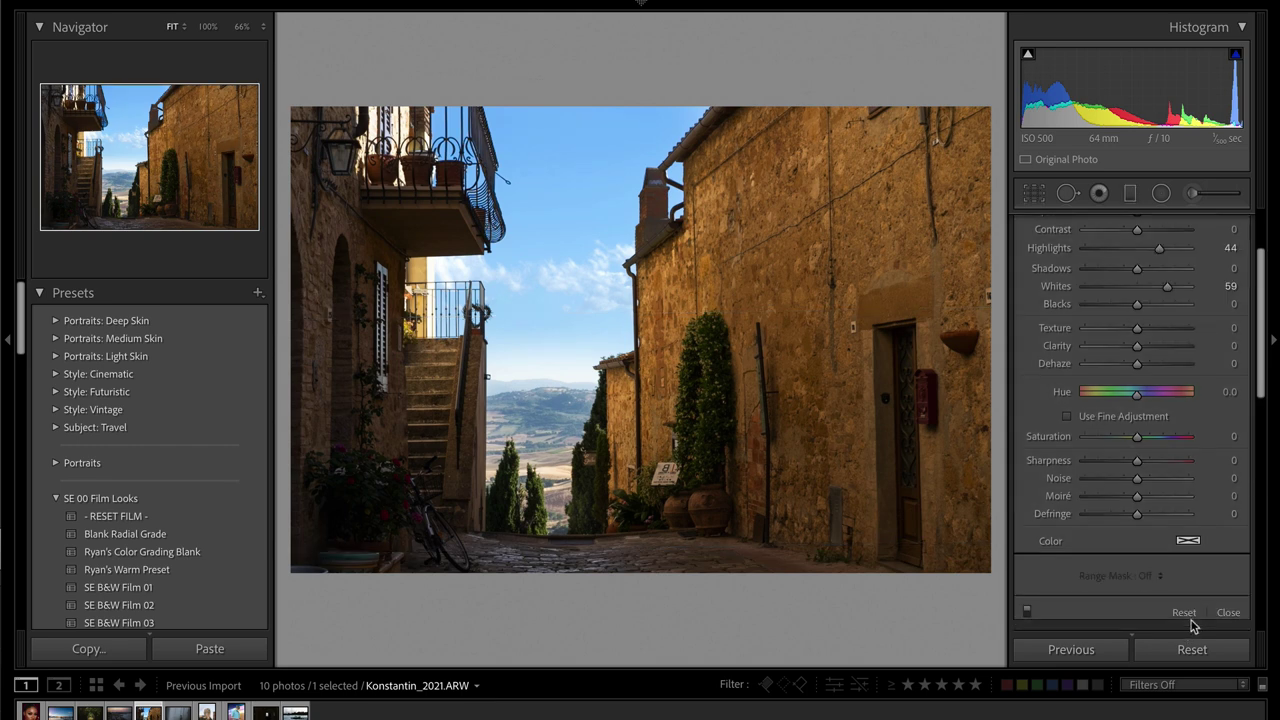
- Reselect the sky's Adjustment Brush mask and set its Temp to −10
left_click(1198, 194)
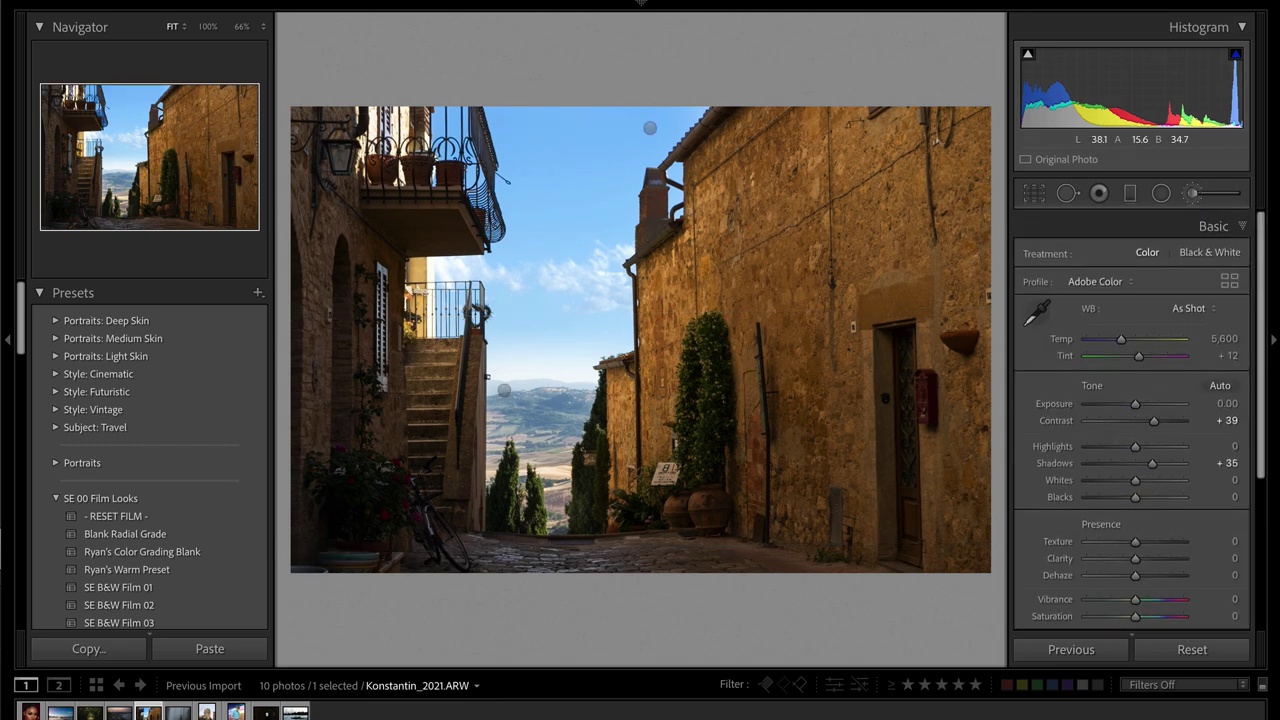
left_click(650, 128)
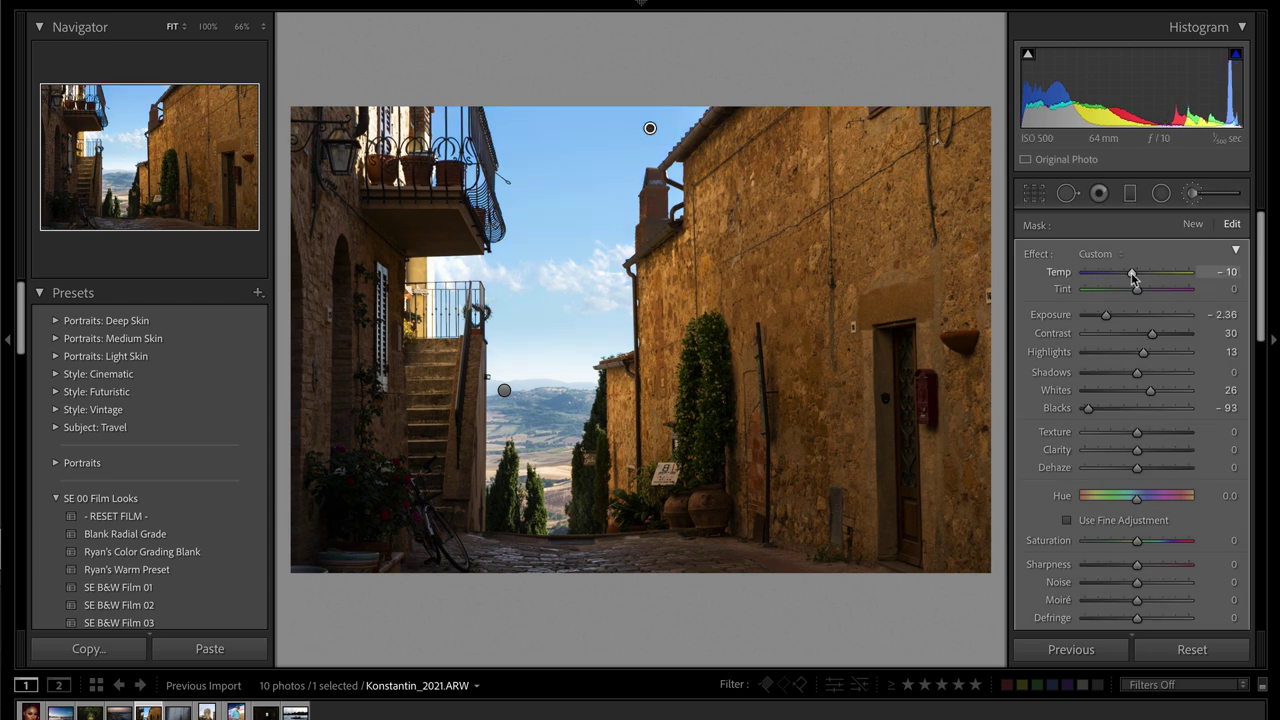
- Compare the edited street photo with its unedited version several times
key("backslash")
key("backslash")
key("backslash")
key("backslash")
key("backslash")
key("backslash")
- Delete the sky's Adjustment Brush mask, undo the deletion and close the brush
key("Delete")
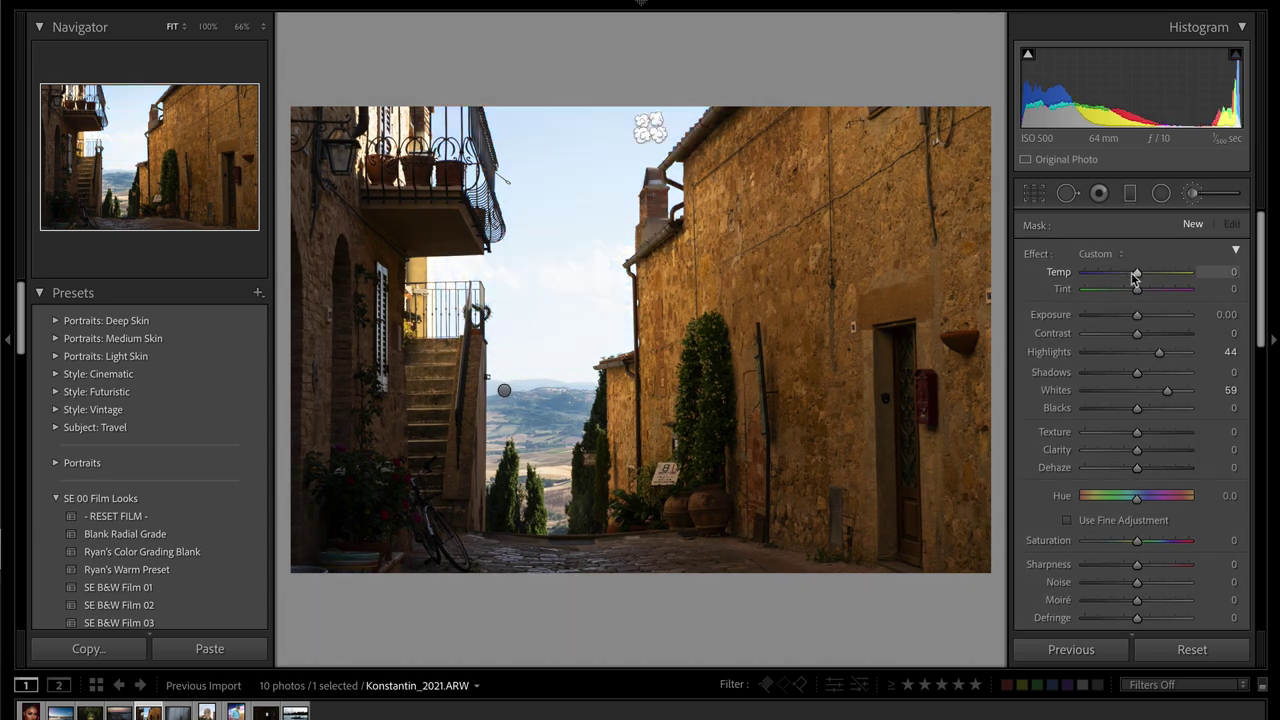
key("ctrl+z")
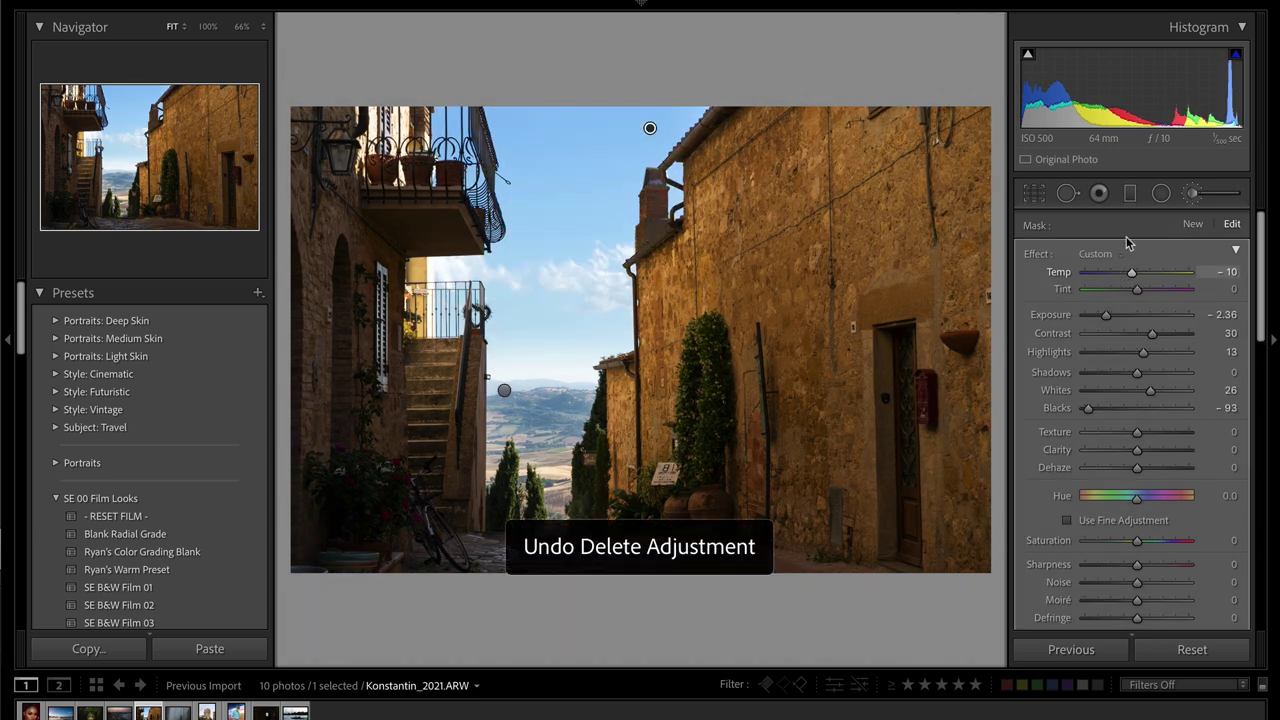
key("k")
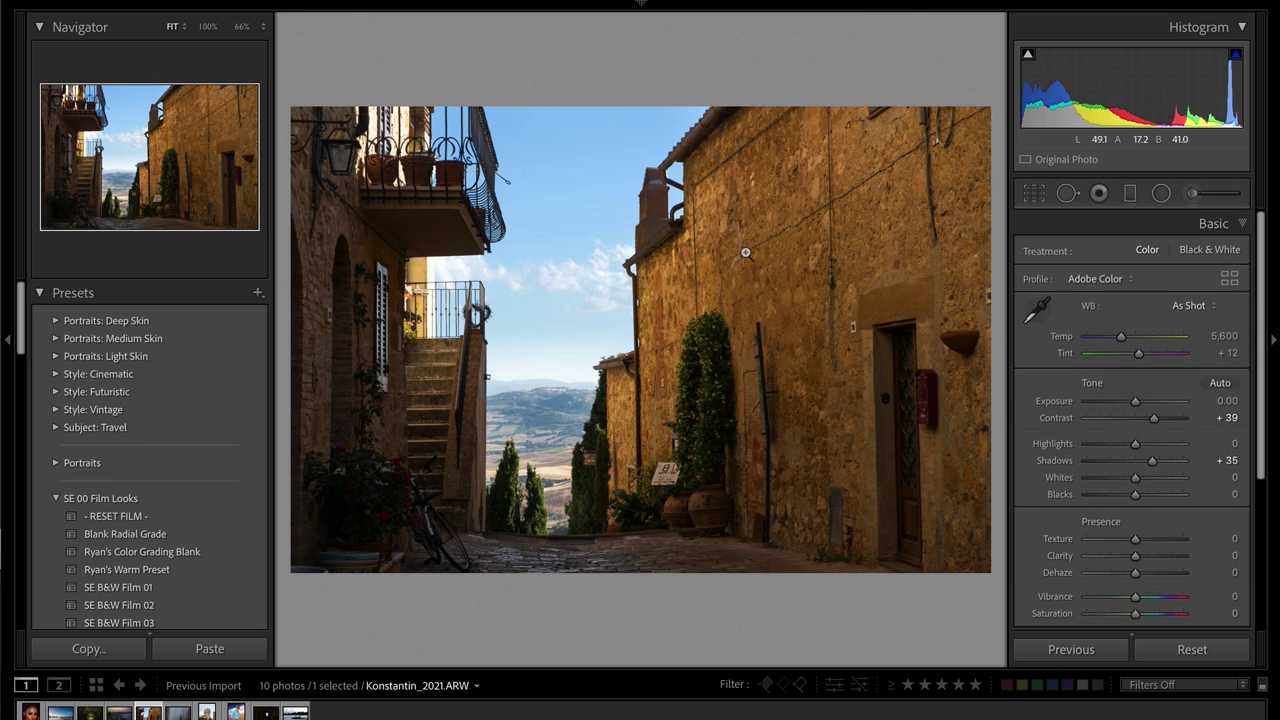
- Start a new Adjustment Brush mask with Highlights 44 and Whites 59 over the terracotta pots and the wall by the door
left_click(1193, 194)
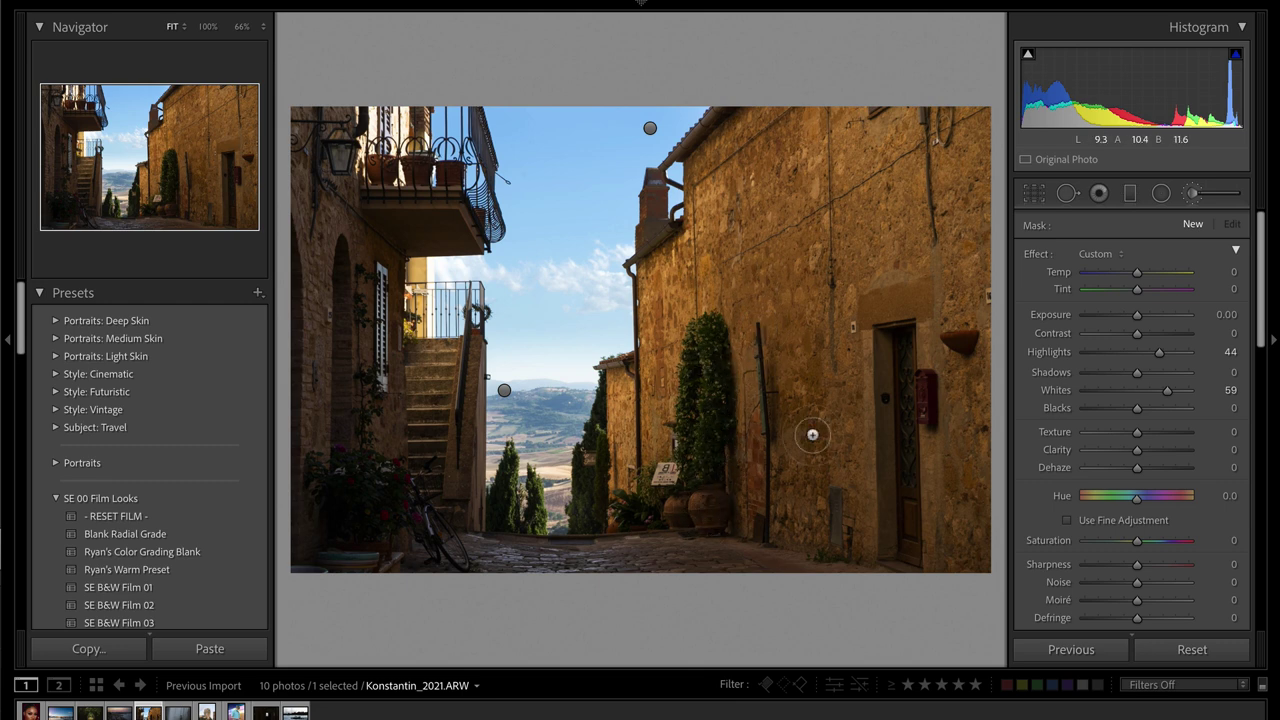
left_click(686, 506)
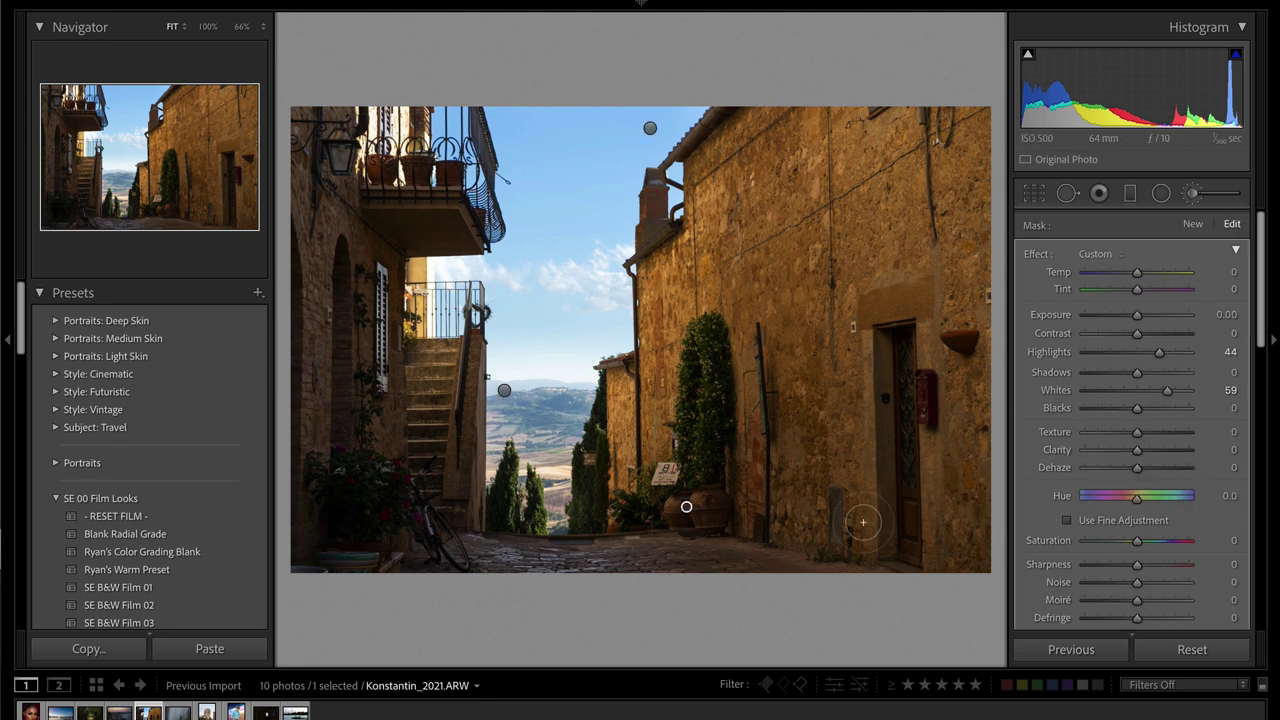
left_click_drag(875, 319, 875, 383)
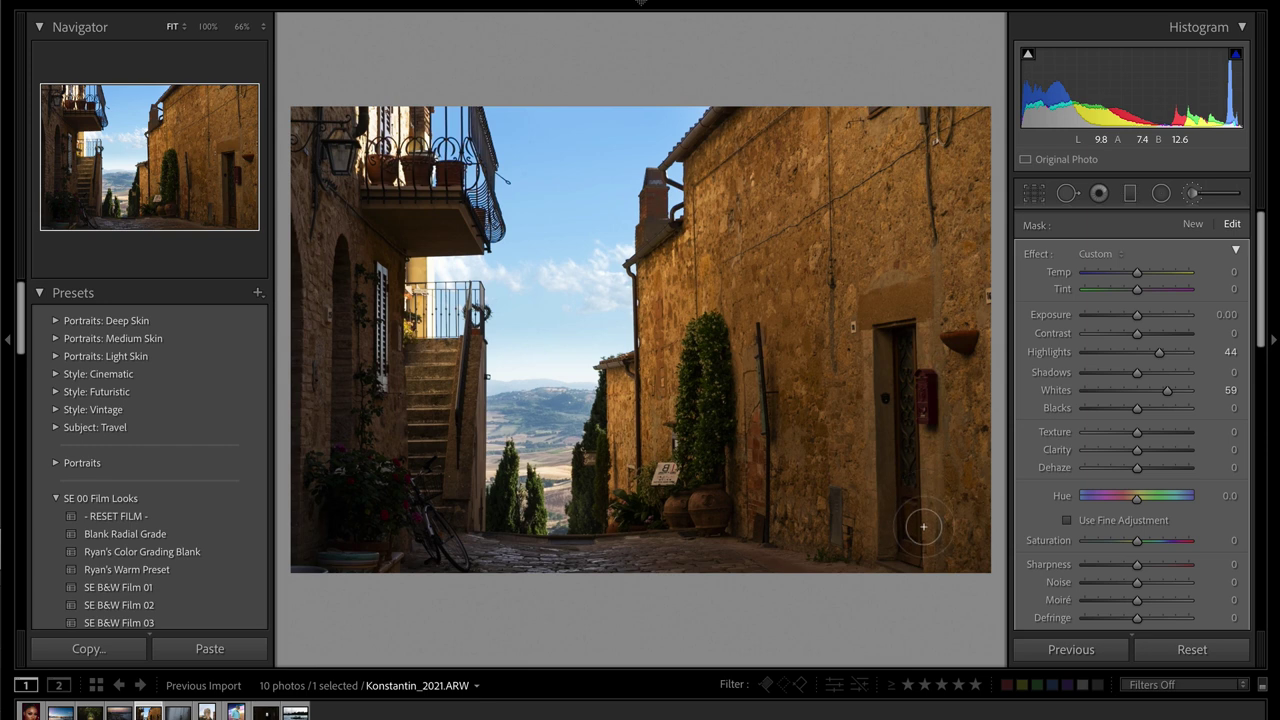
key("h")
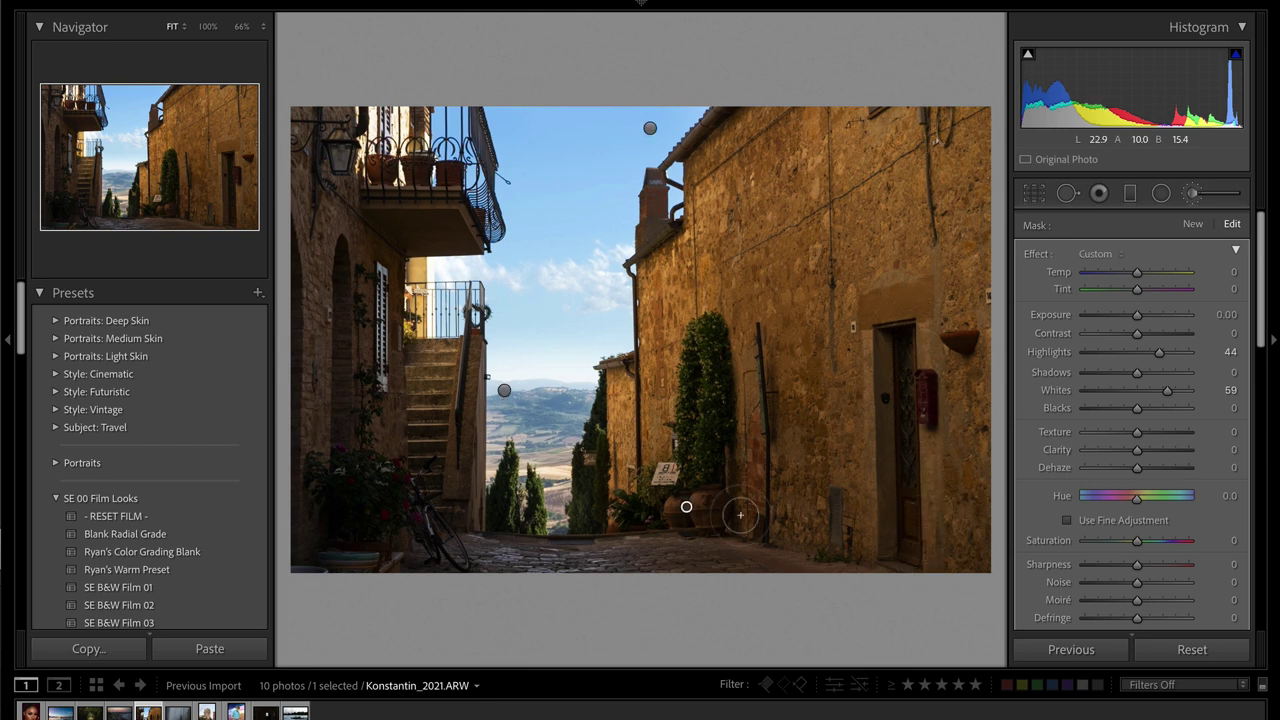
- Set the brush Flow to 100 and extend the mask over the doorway base, the potted tree and the shaded facade beside the stairs
scroll(1112, 483, "down", 3)
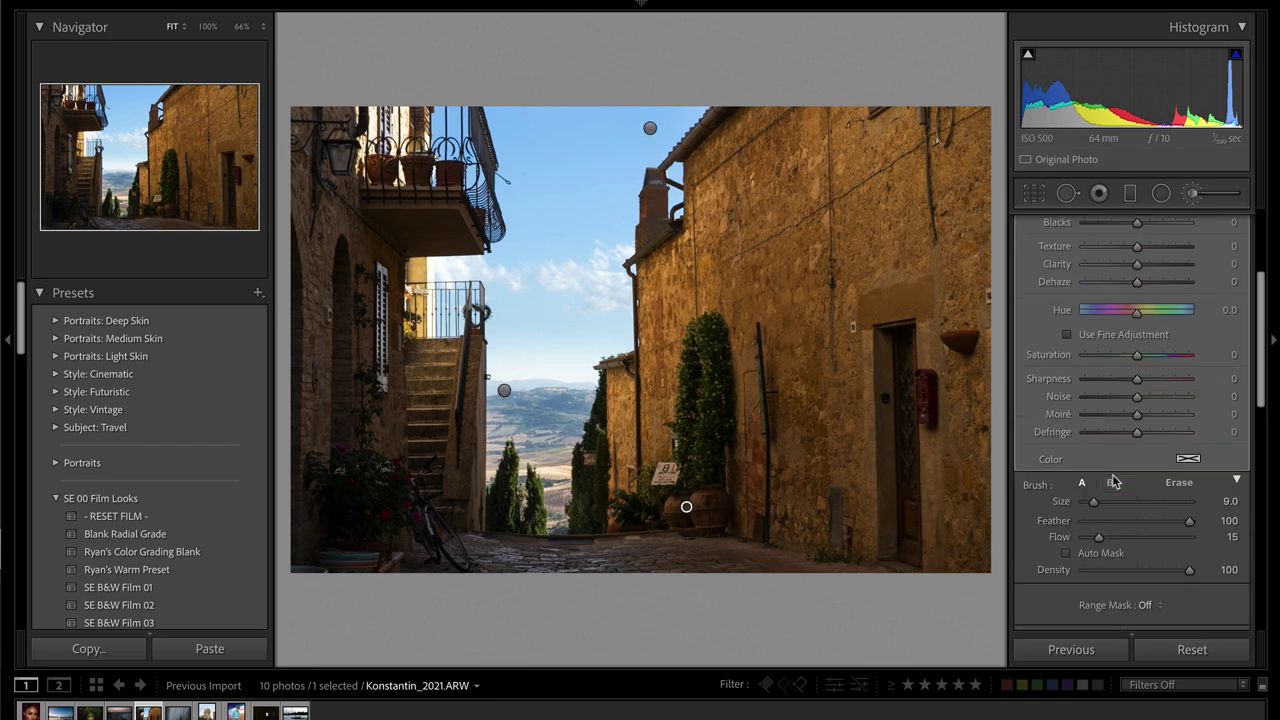
left_click(1189, 537)
mouse_move(873, 542)
left_mouse_down()
mouse_move(875, 316)
mouse_move(924, 310)
mouse_move(935, 555)
left_mouse_up()
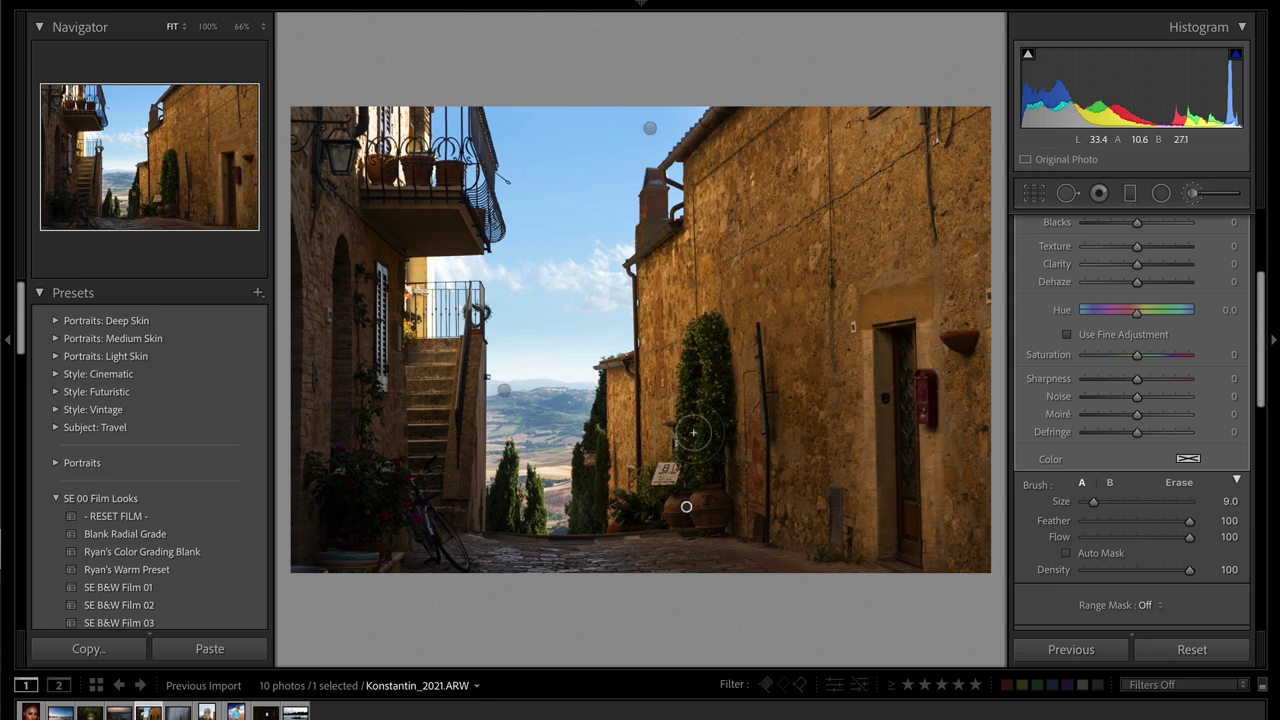
mouse_move(672, 519)
left_mouse_down()
mouse_move(704, 514)
mouse_move(680, 504)
mouse_move(701, 431)
mouse_move(701, 350)
mouse_move(692, 480)
left_mouse_up()
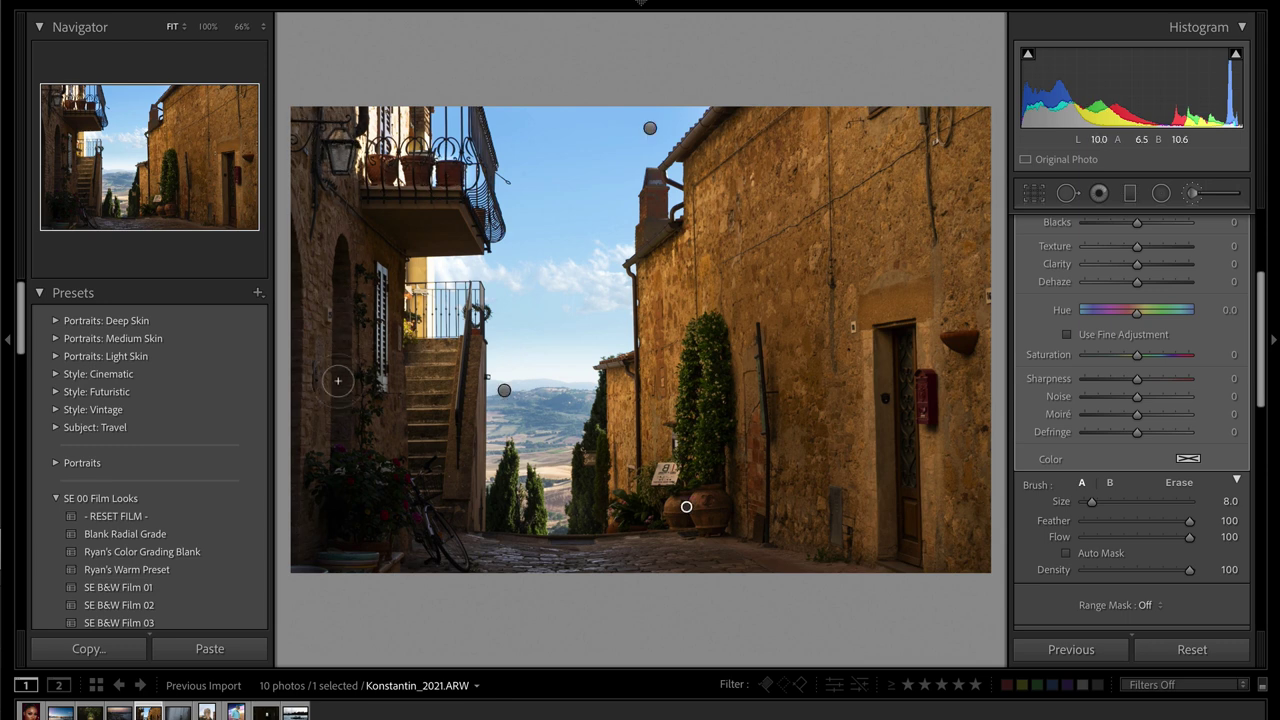
left_click_drag(383, 276, 380, 376)
scroll(450, 353, "down", 3)
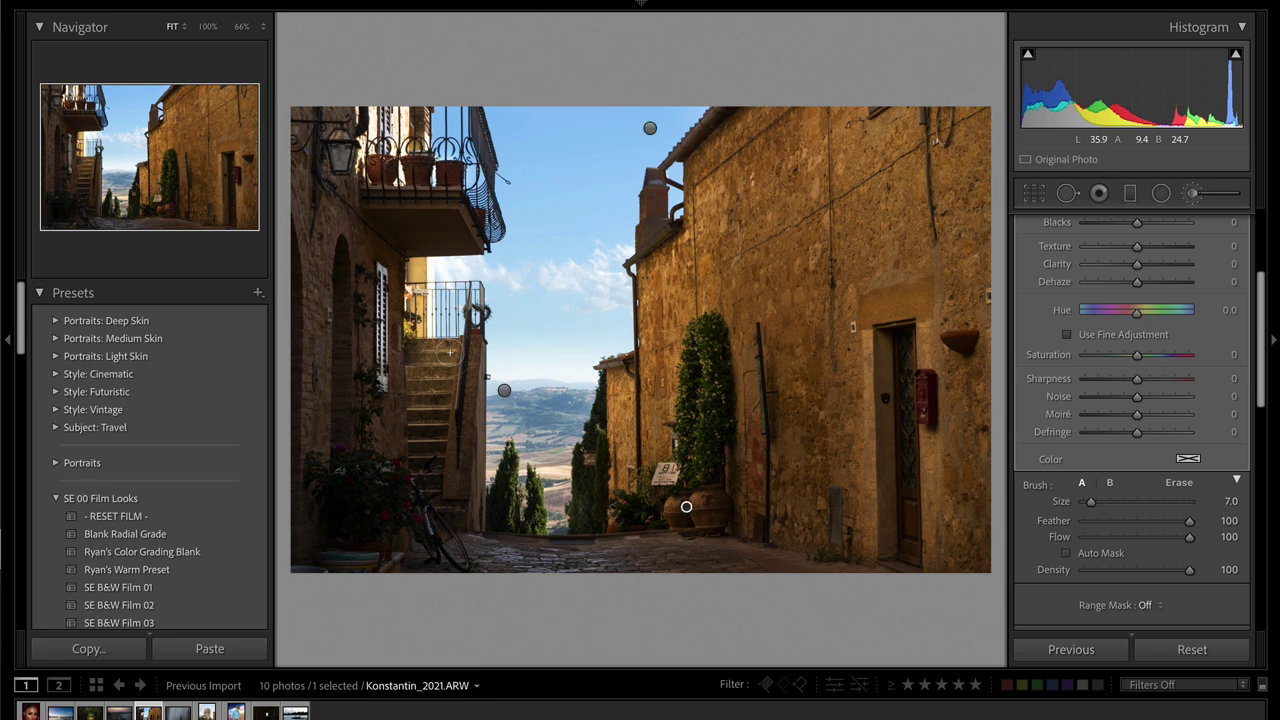
key("bracketright")
key("h")
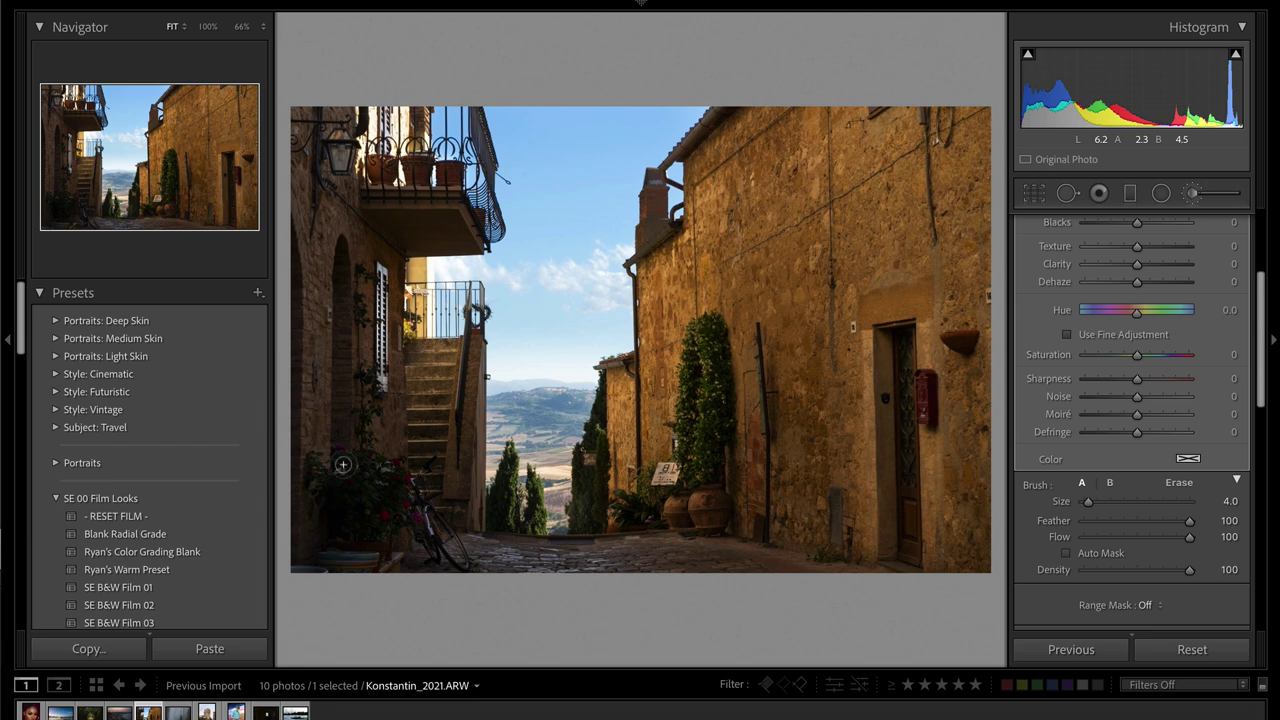
- Check the effect of the new brush mask by hiding its pins, deleting the mask and undoing the deletion
key("h")
key("h")
key("h")
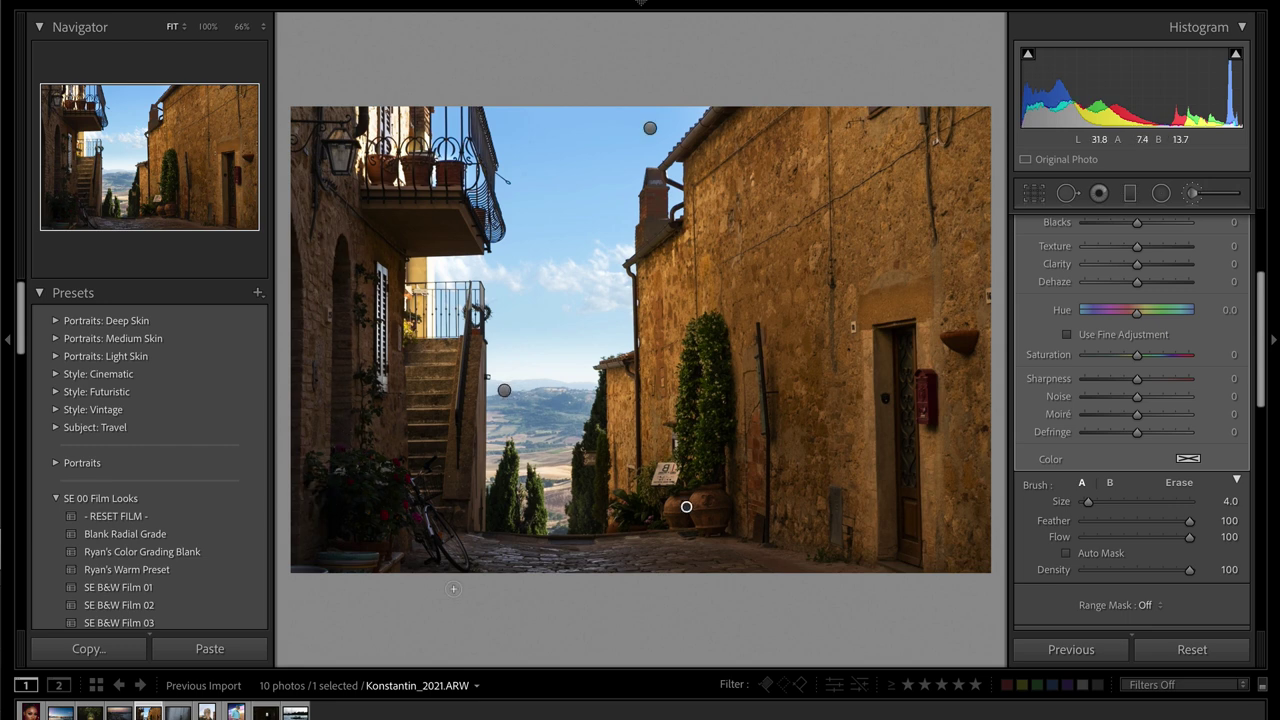
key("Delete")
key("ctrl+z")
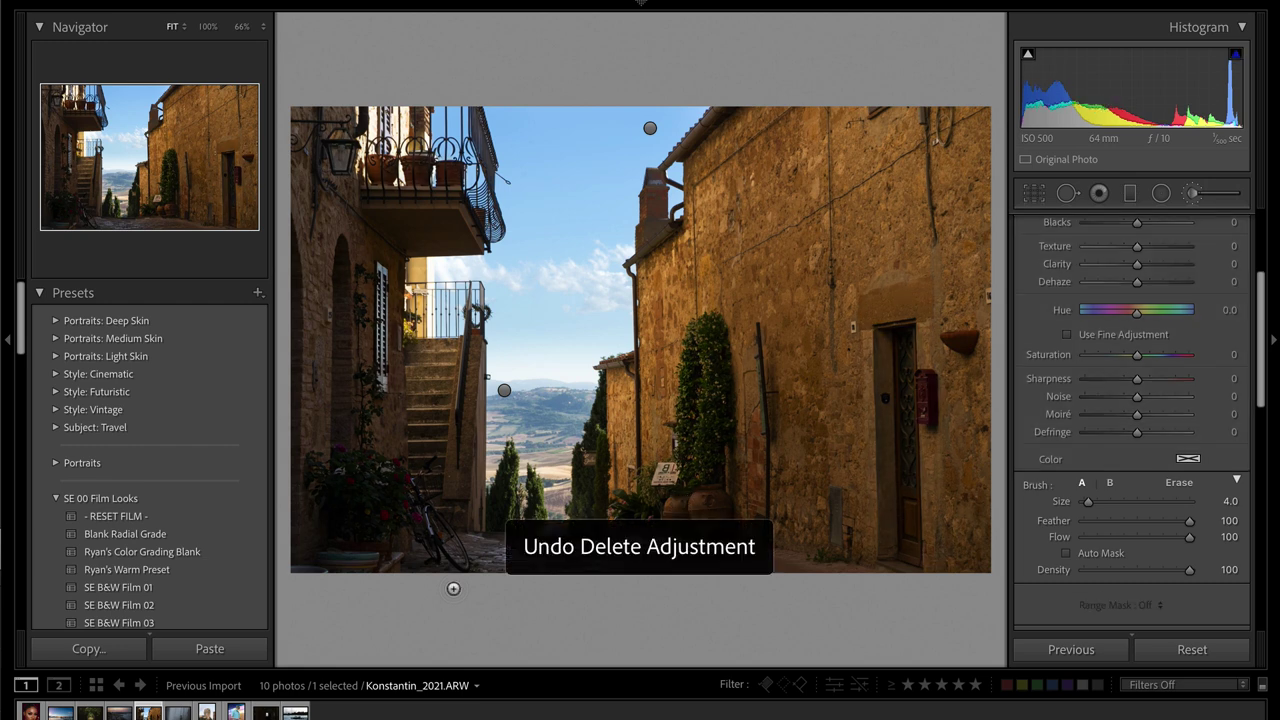
- Set the new brush mask's Whites to 100 and close the Adjustment Brush
scroll(1150, 320, "up", 3)
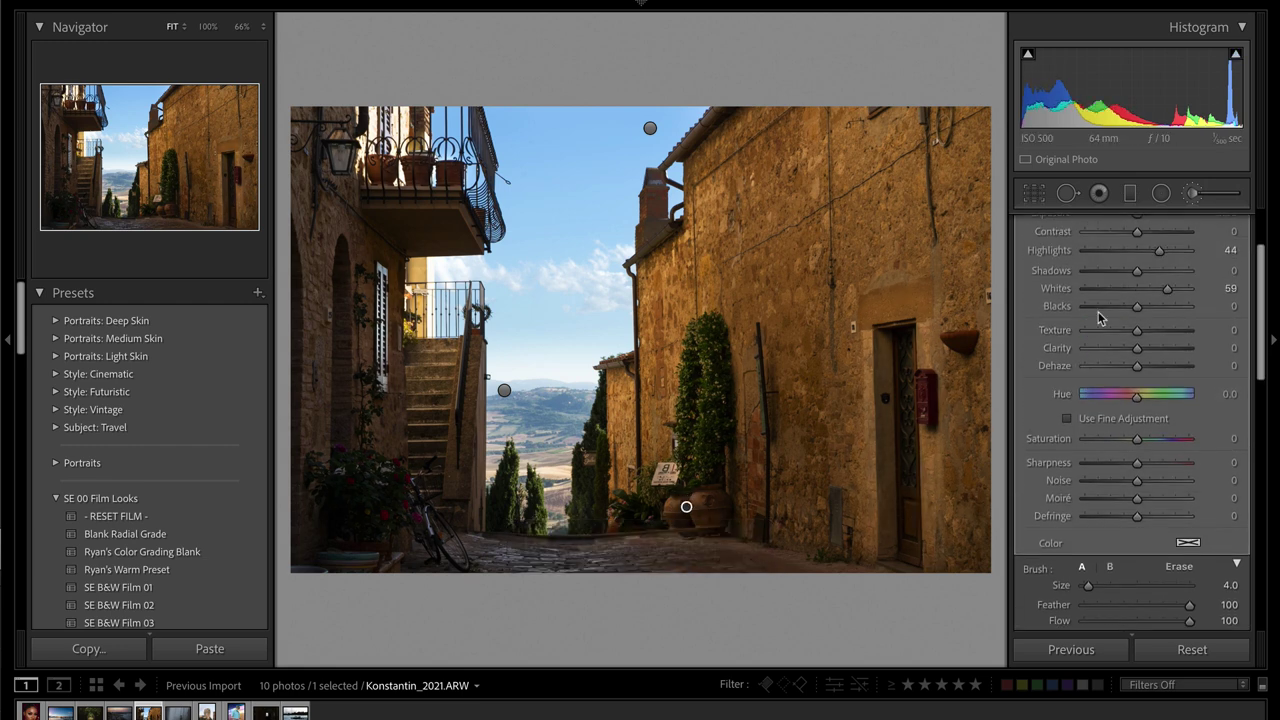
left_click(1190, 289)
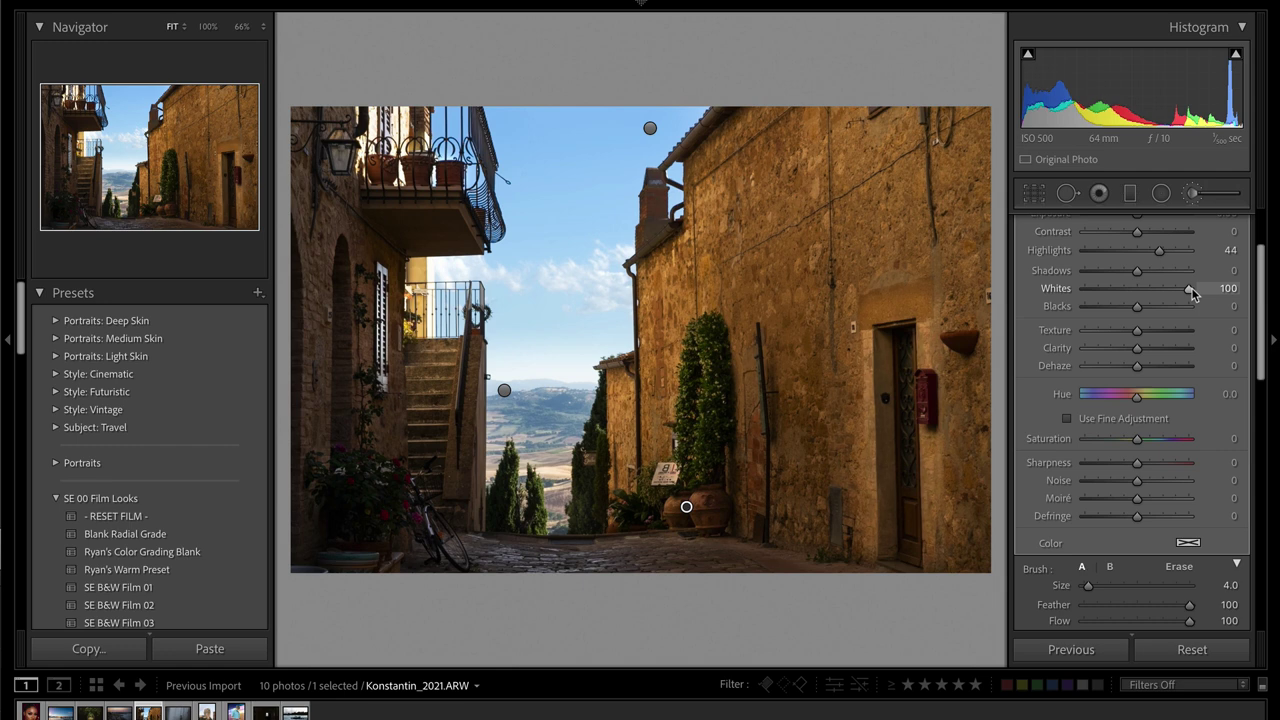
key("k")
- Compare the finished street photo with its original state
key("backslash")
key("backslash")
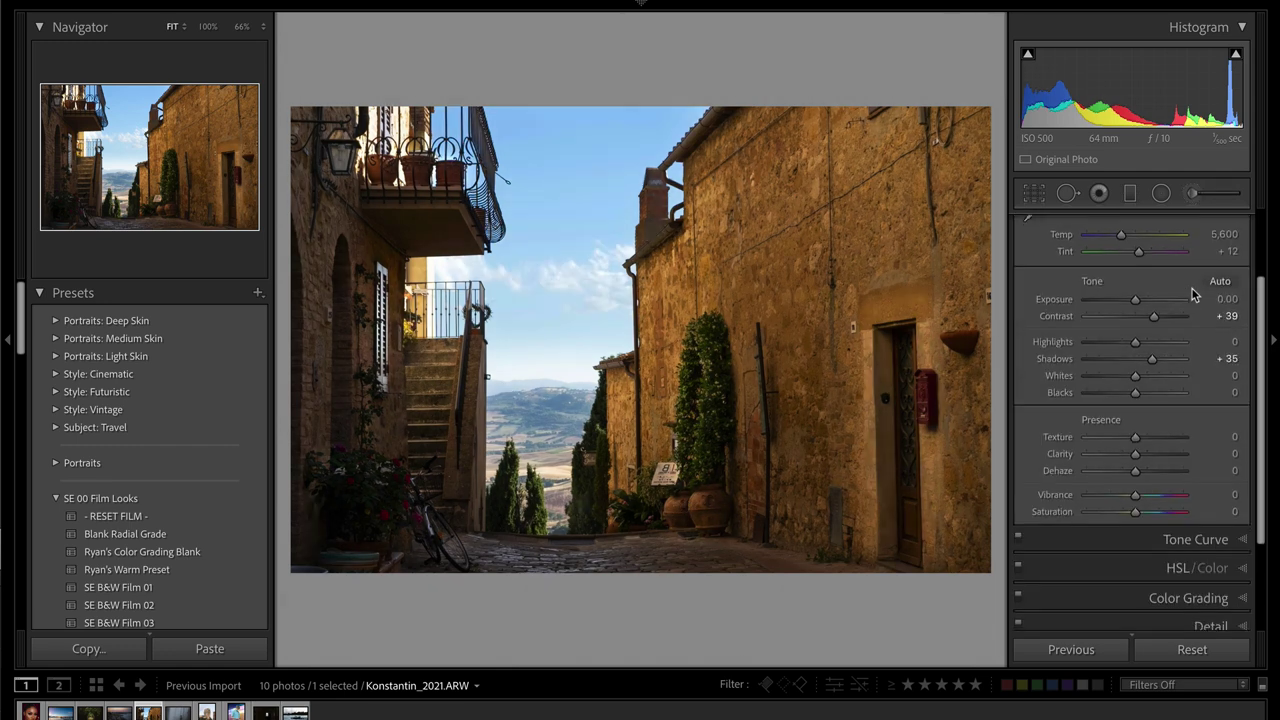
key("backslash")
key("backslash")
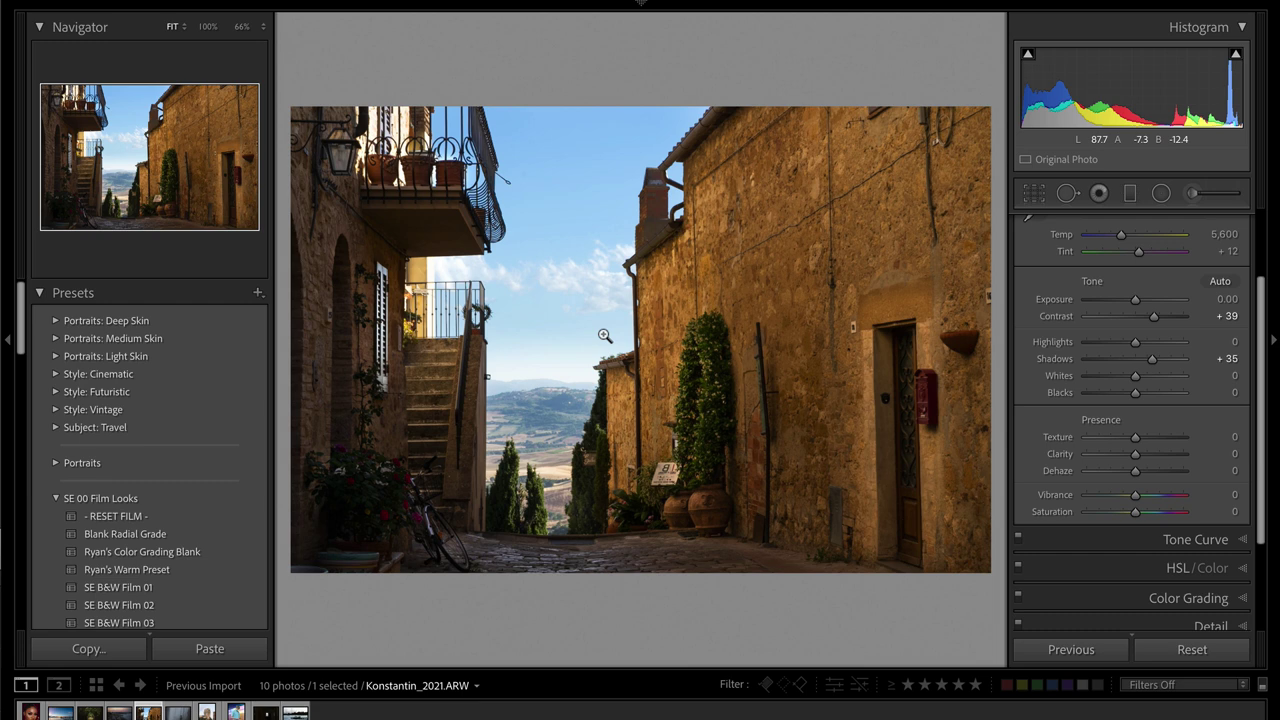
- Open the foggy forest photo and set its Exposure to −1.35, Temp to 6,151 and Dehaze to −4
key("Right")
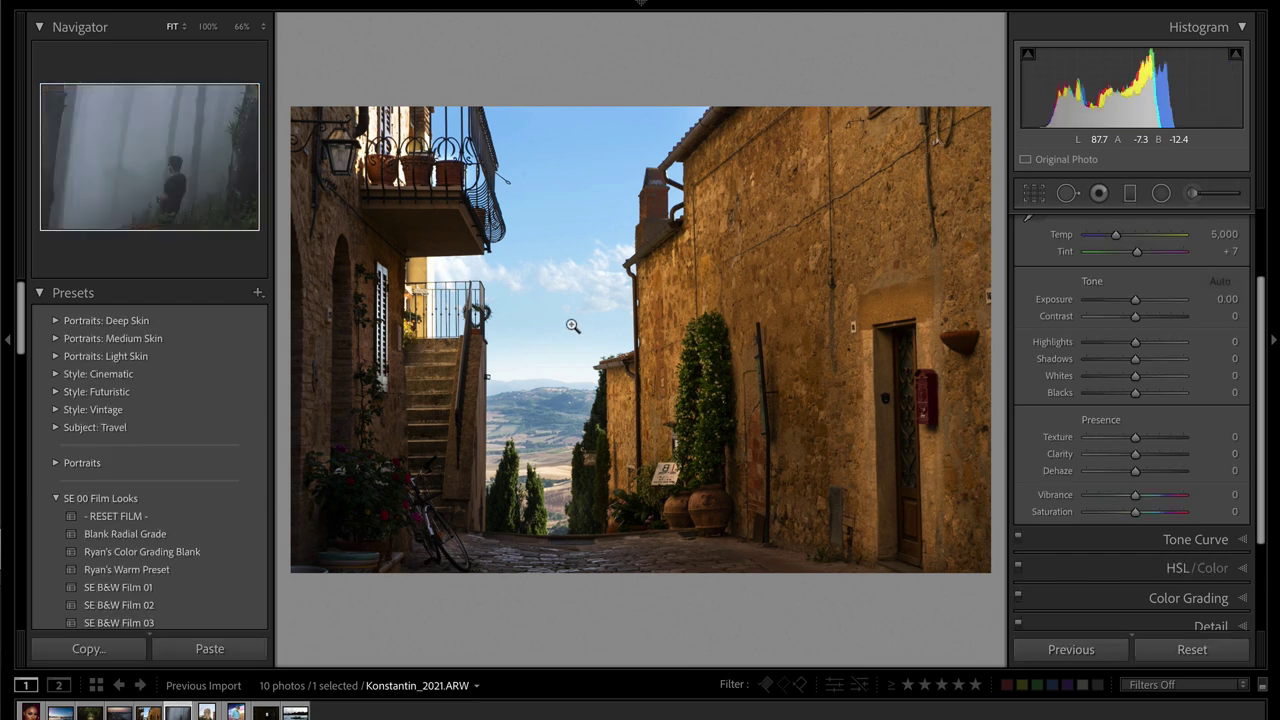
scroll(1179, 396, "up", 3)
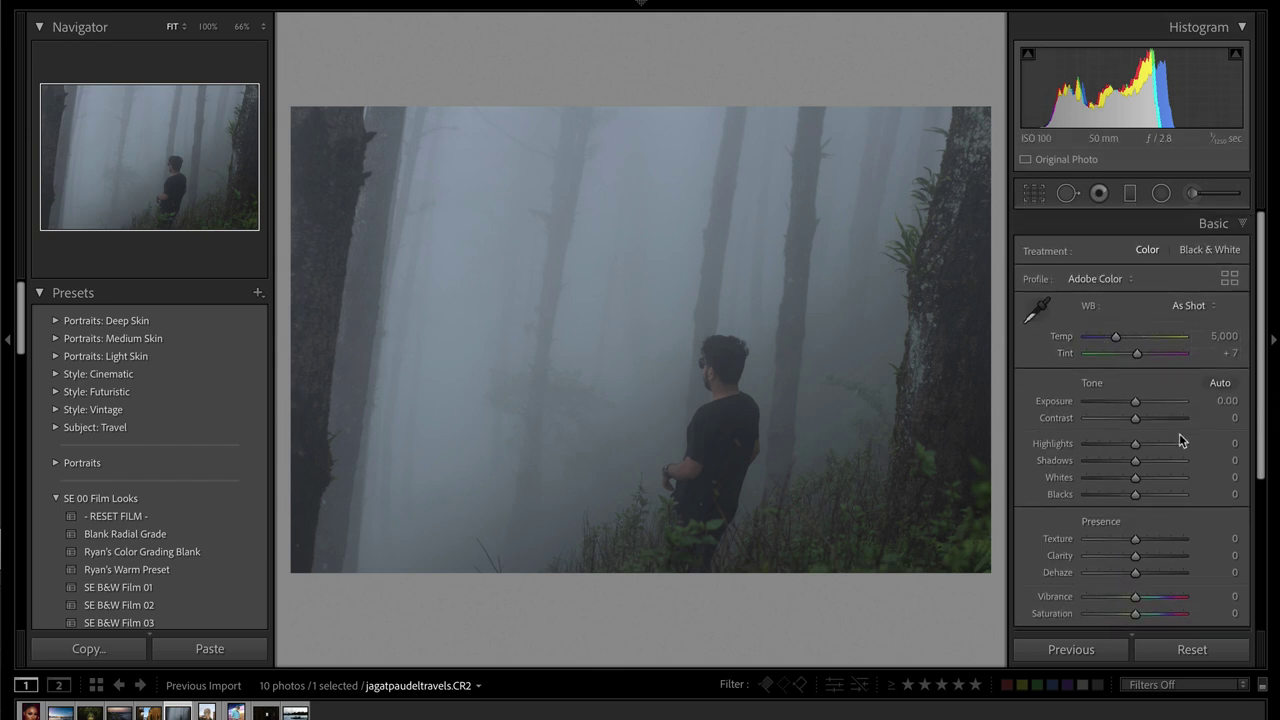
left_click_drag(1123, 409, 1123, 409)
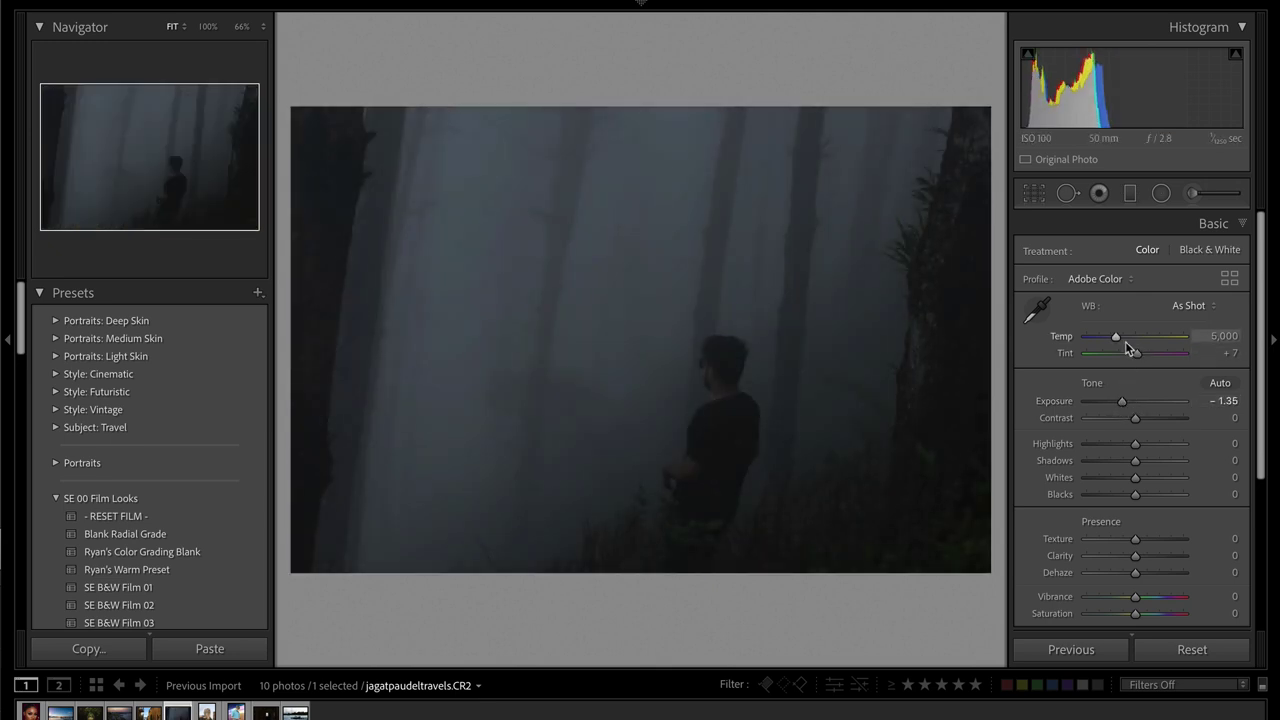
left_click_drag(1117, 342, 1128, 341)
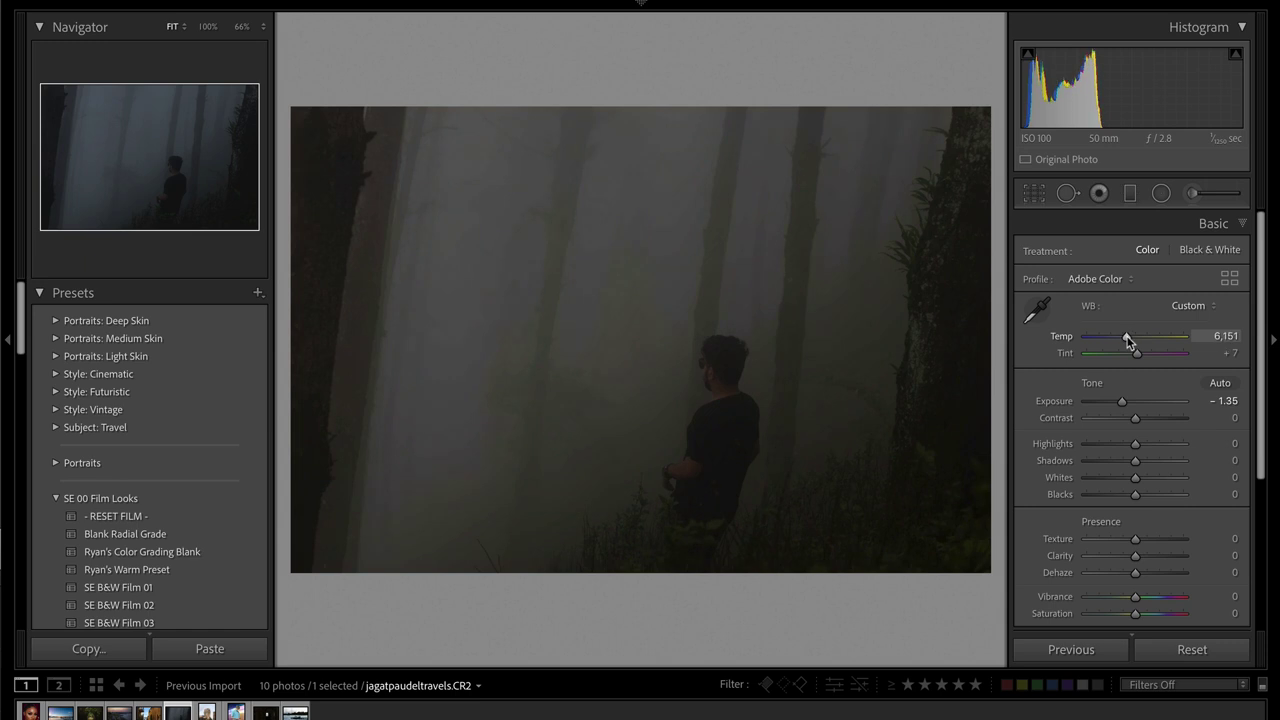
scroll(1140, 443, "down", 2)
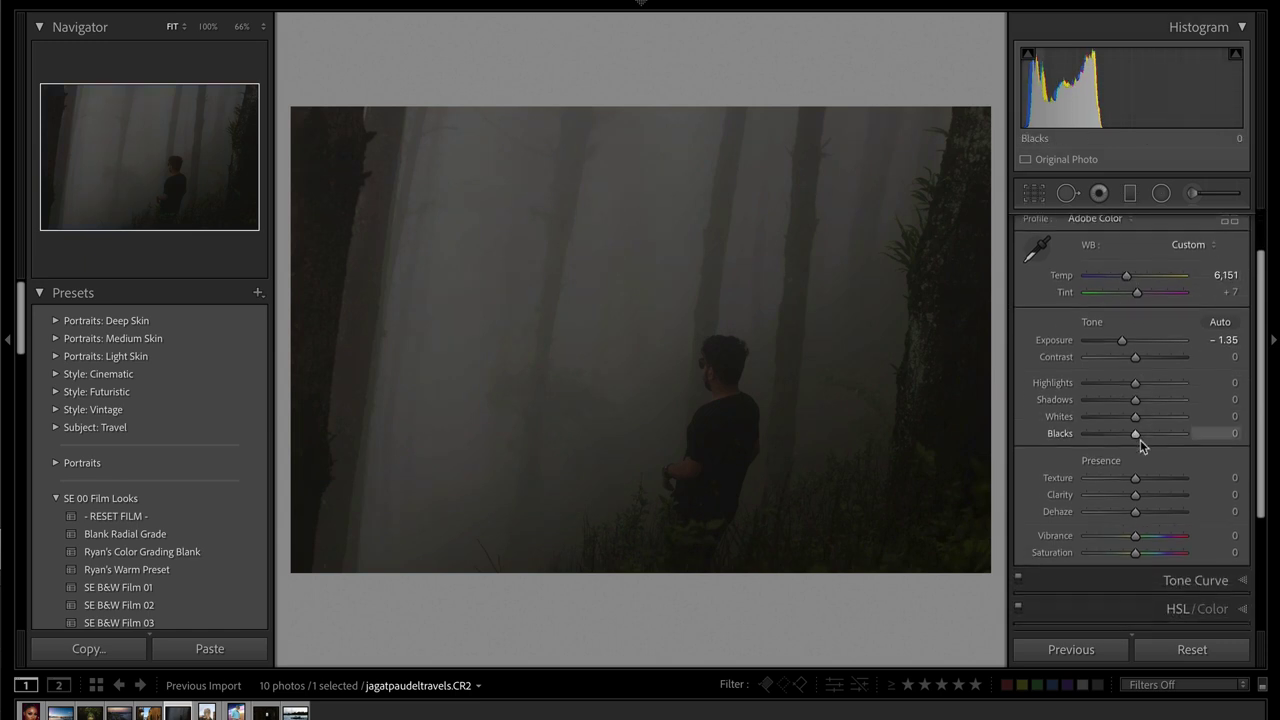
scroll(1148, 397, "down", 1)
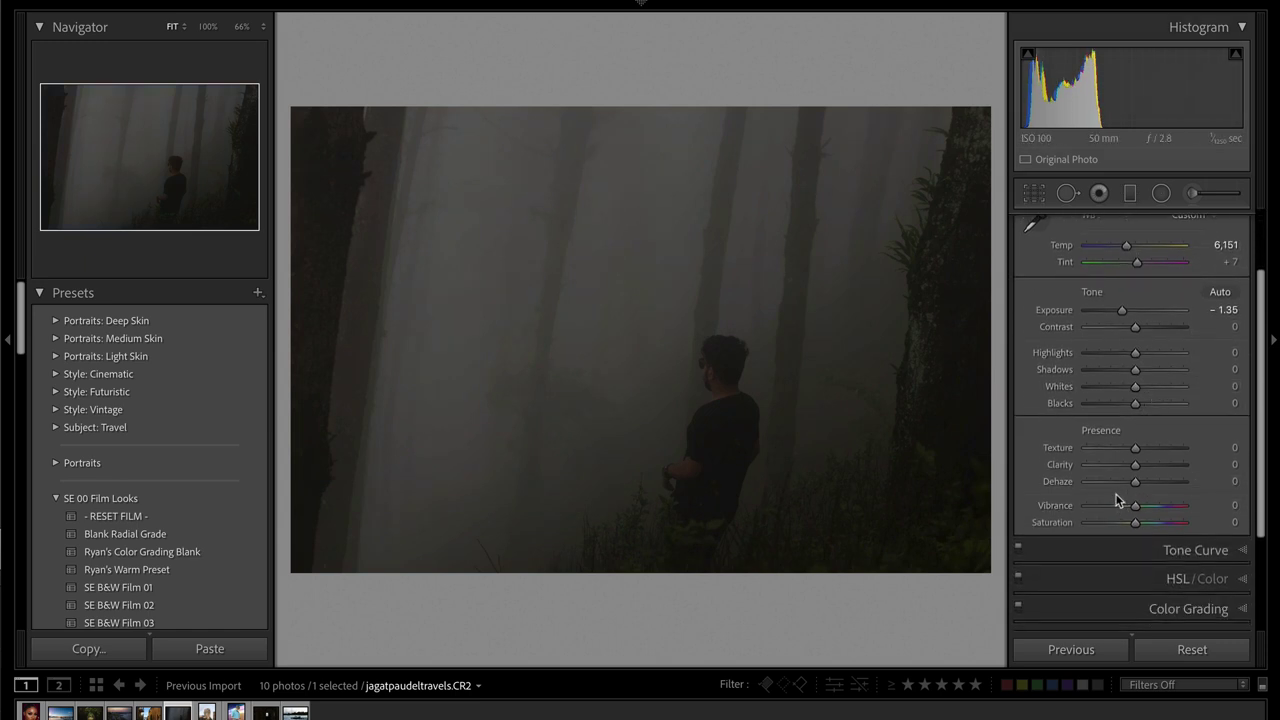
mouse_move(1116, 497)
left_mouse_down()
mouse_move(1111, 484)
mouse_move(1075, 490)
mouse_move(1153, 484)
mouse_move(1131, 484)
left_mouse_up()
- Color grade the forest photo with blue-violet shadows at H 252 and S 46, orange-yellow highlights and light blue midtones
scroll(1165, 470, "down", 2)
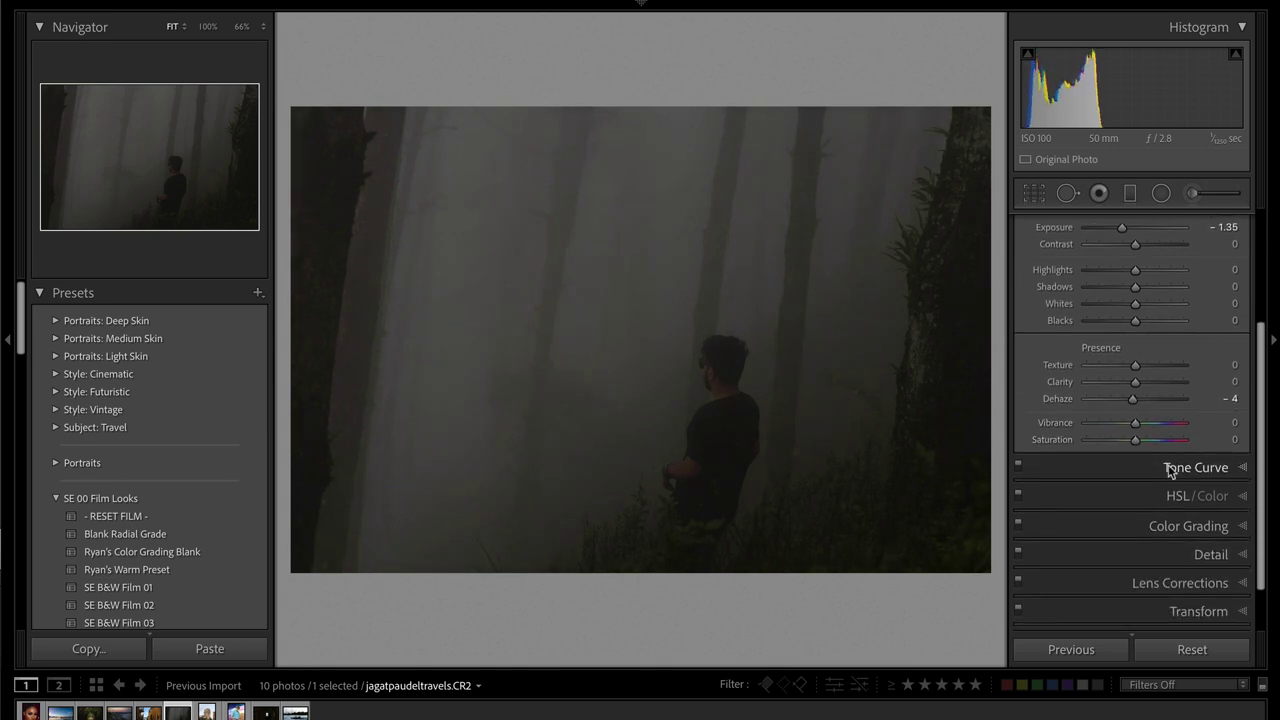
left_click(1190, 526)
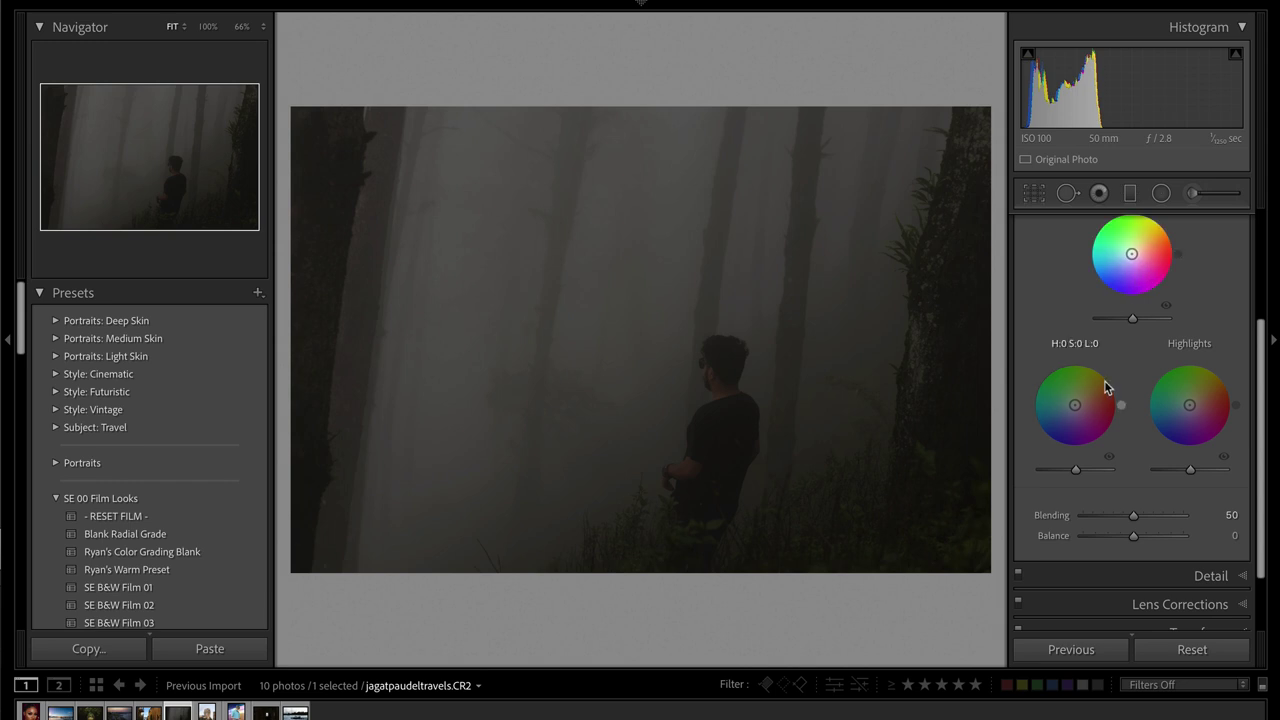
left_click_drag(1106, 388, 1069, 421)
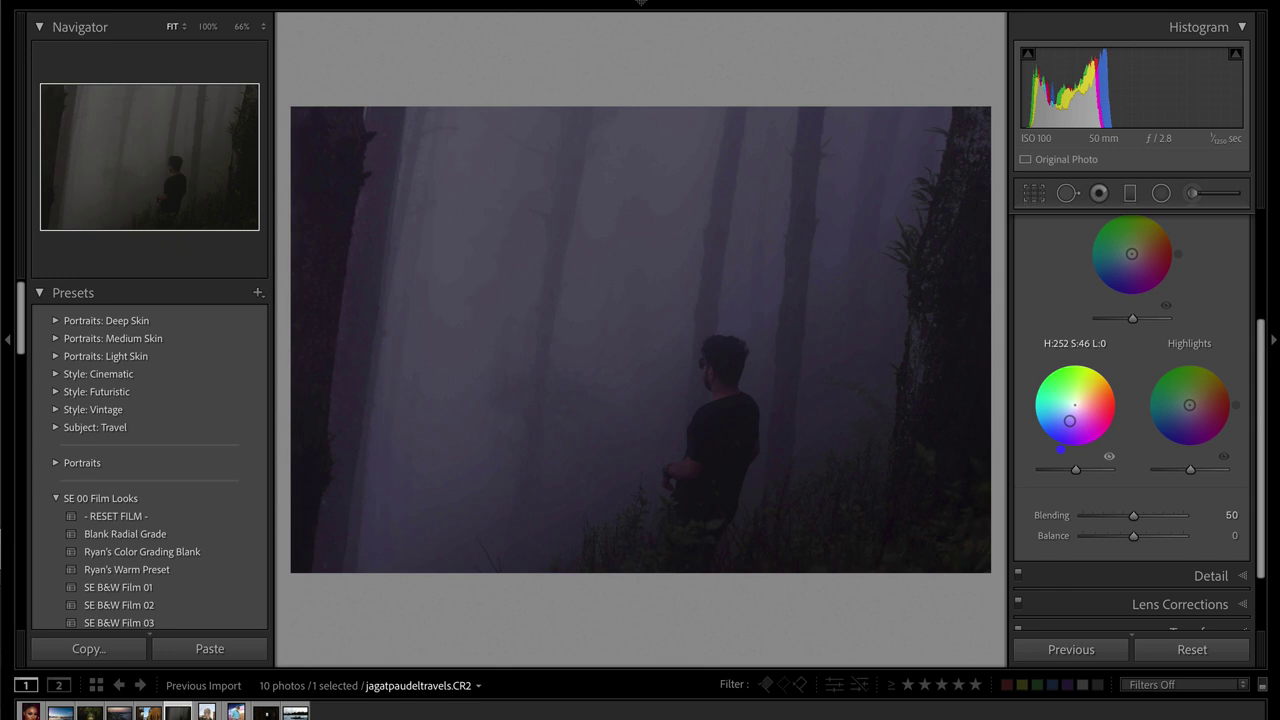
mouse_move(1189, 405)
left_mouse_down()
mouse_move(1189, 391)
mouse_move(1214, 382)
left_mouse_up()
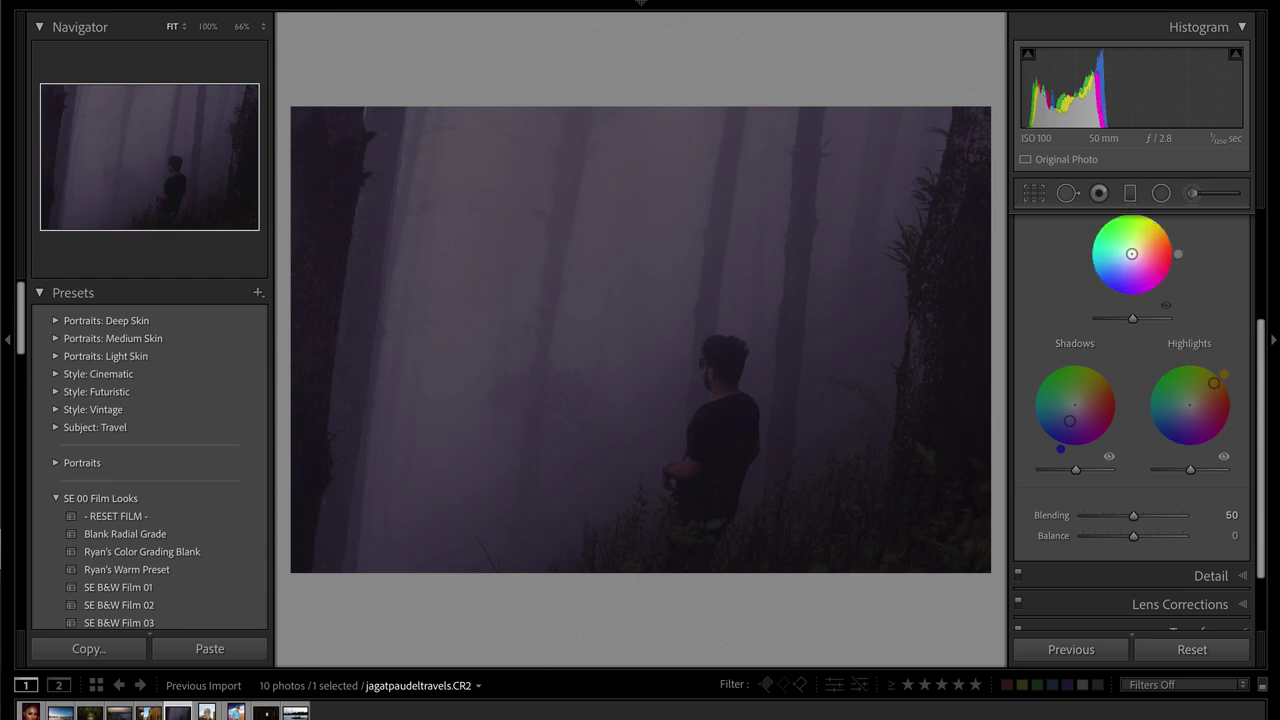
mouse_move(1131, 254)
left_mouse_down()
mouse_move(1148, 240)
mouse_move(1123, 258)
left_mouse_up()
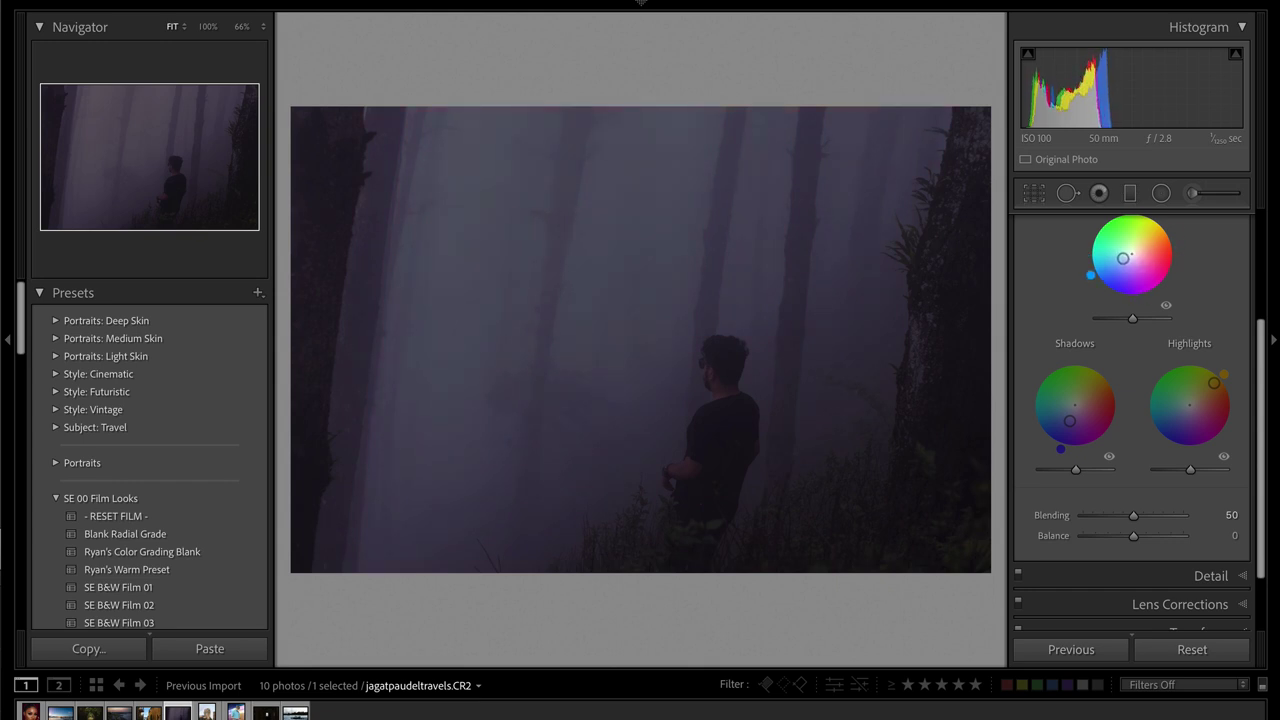
- Compare the forest photo with and without its Color Grading, leaving the grading enabled
scroll(1098, 352, "up", 5)
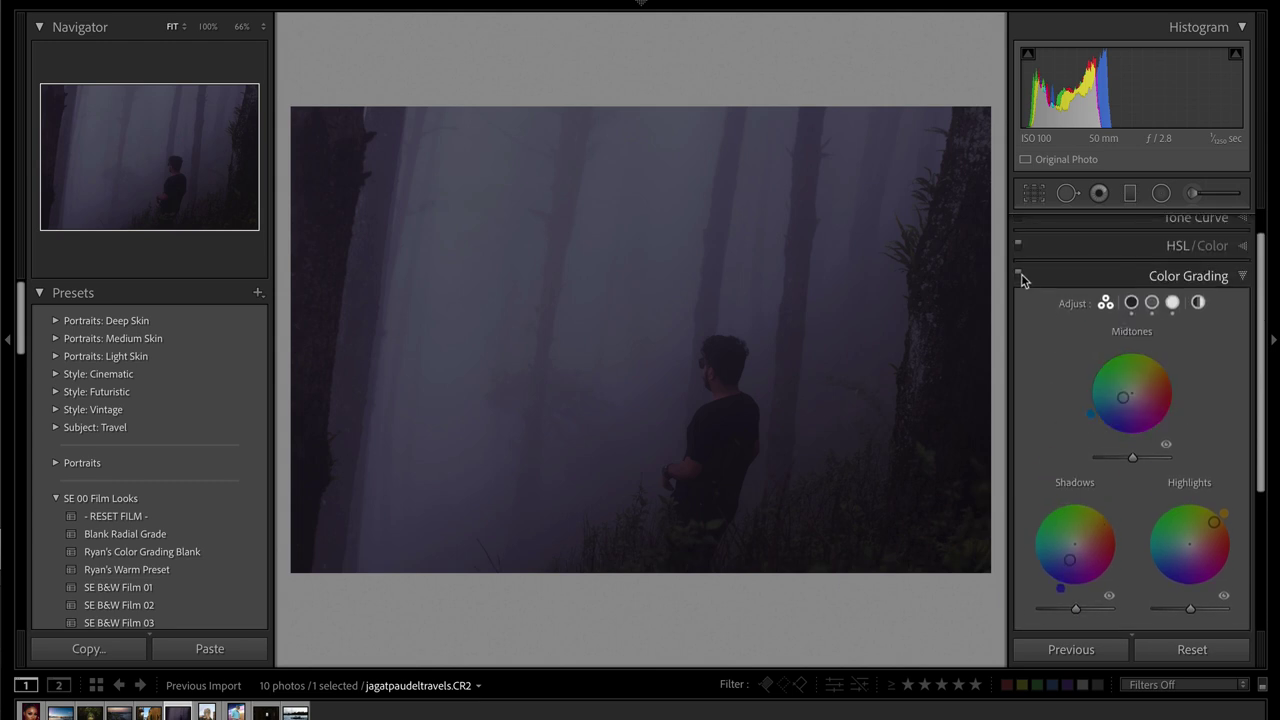
left_click(1019, 277)
left_click(1019, 277)
left_click(1019, 277)
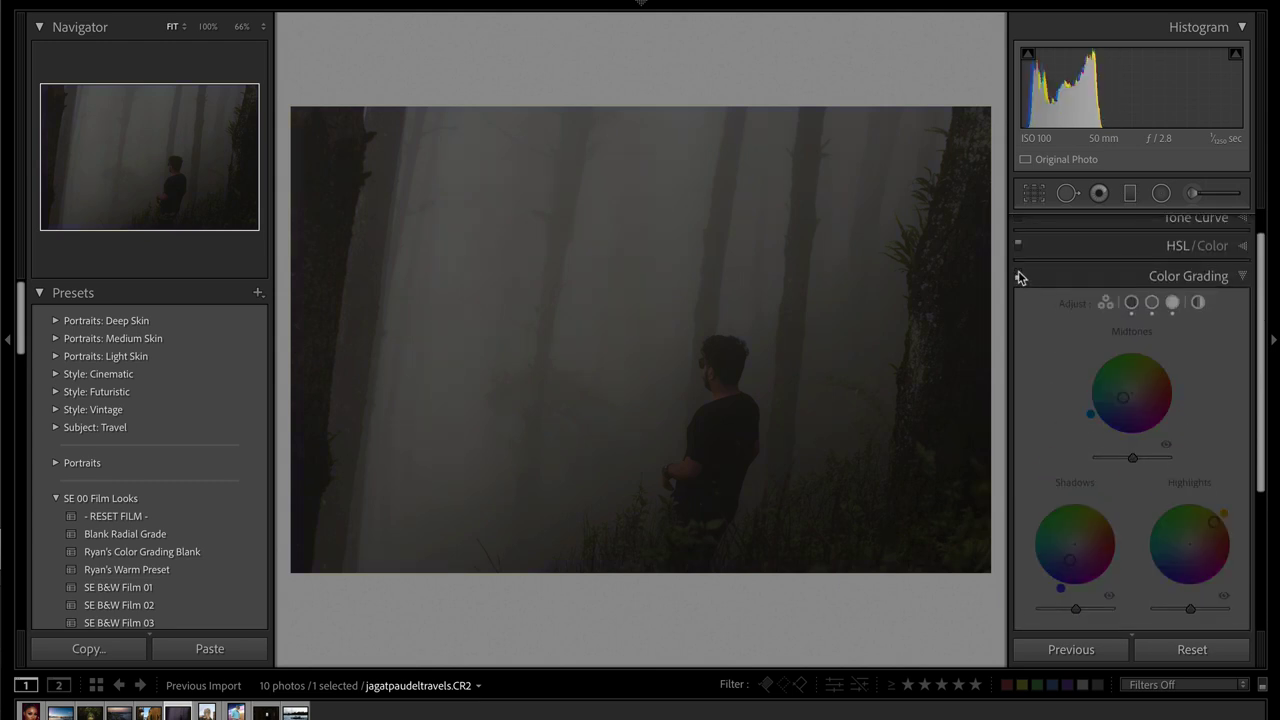
left_click(1019, 277)
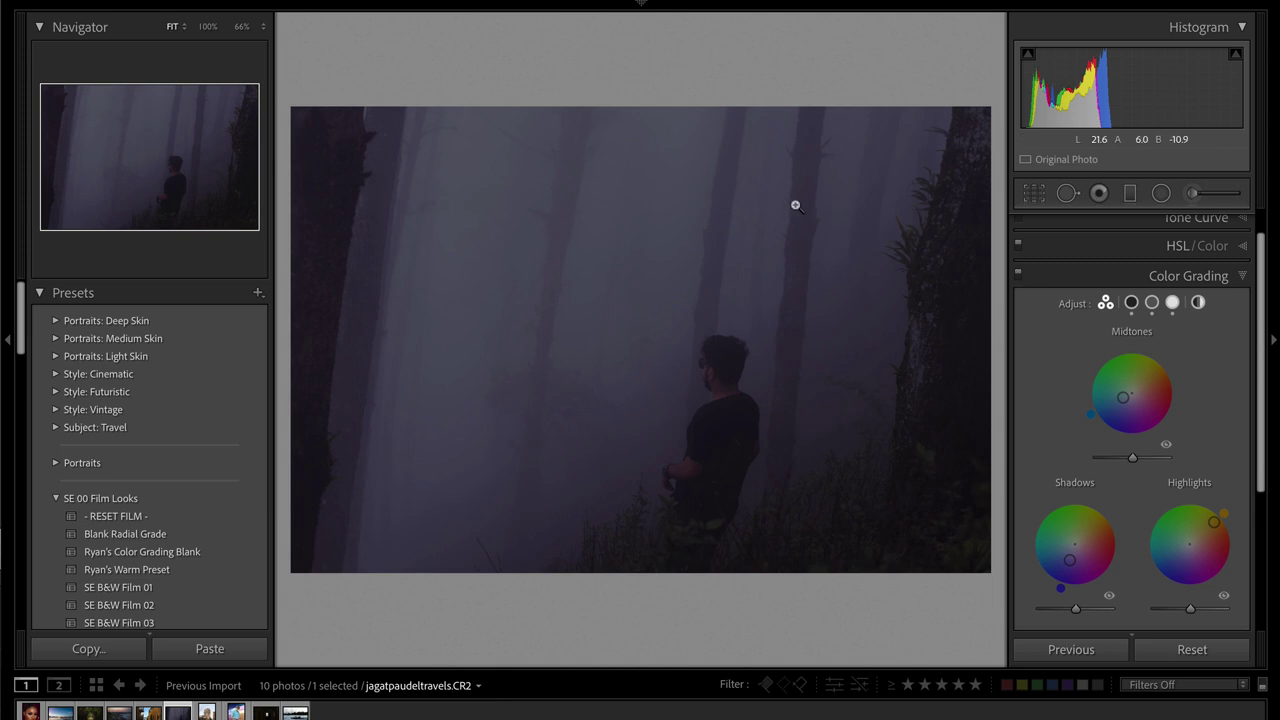
- Straighten the forest photo with a crop Angle of −5.77 and readjust the crop frame around the man and the trees
key("r")
left_click_drag(966, 80, 929, 51)
key("Return")
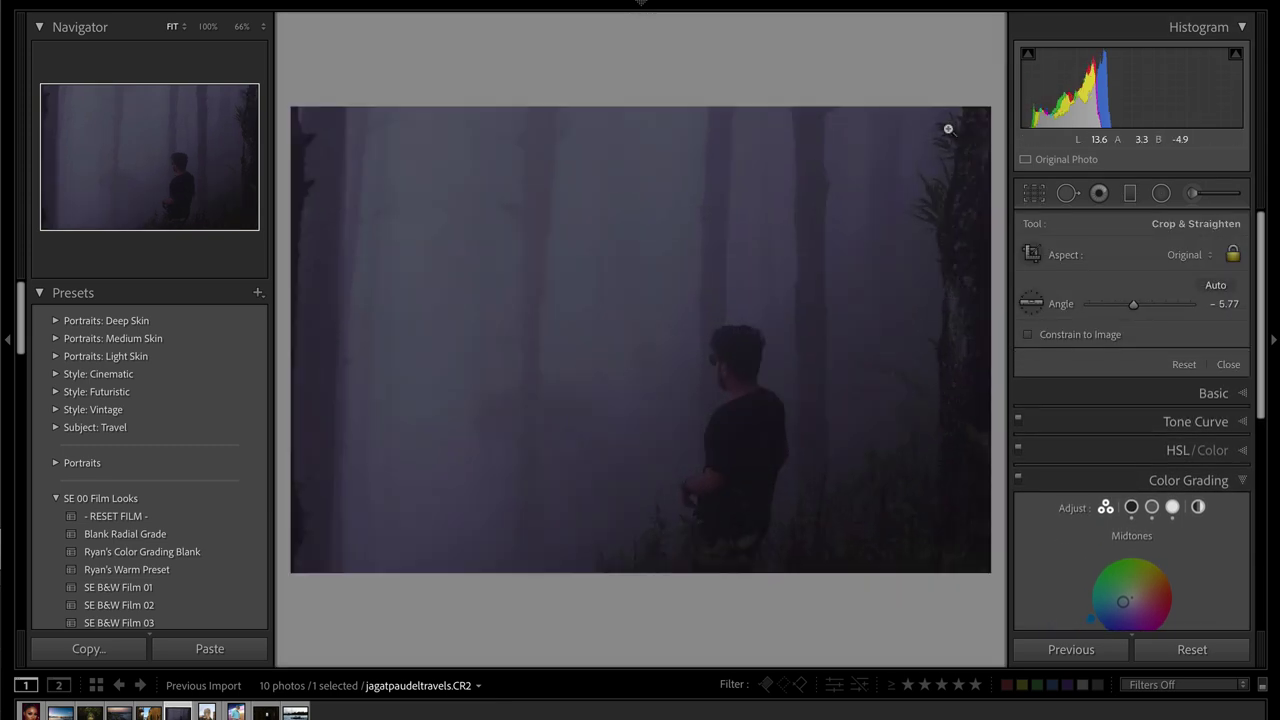
key("r")
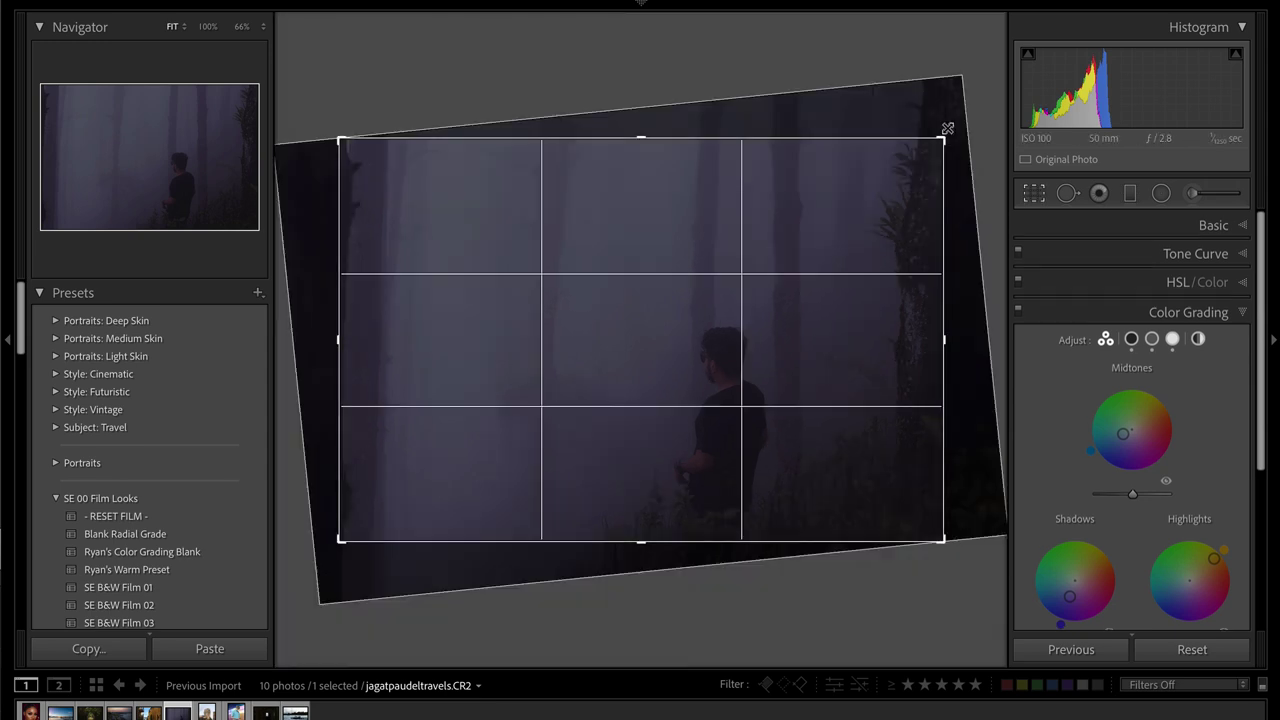
key("Return")
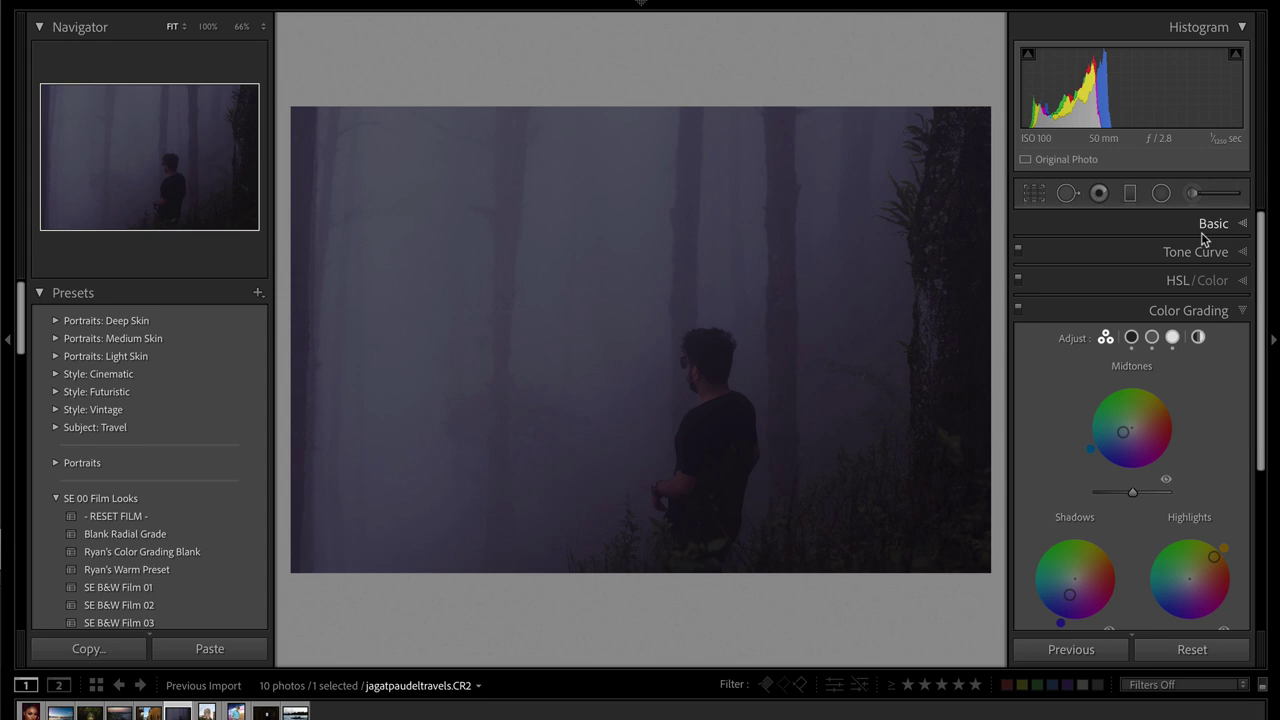
- Shape the forest photo's point curve with a faded black point at 21/40 and highlights flattened from 92/113
key("backslash")
key("backslash")
left_click(1176, 252)
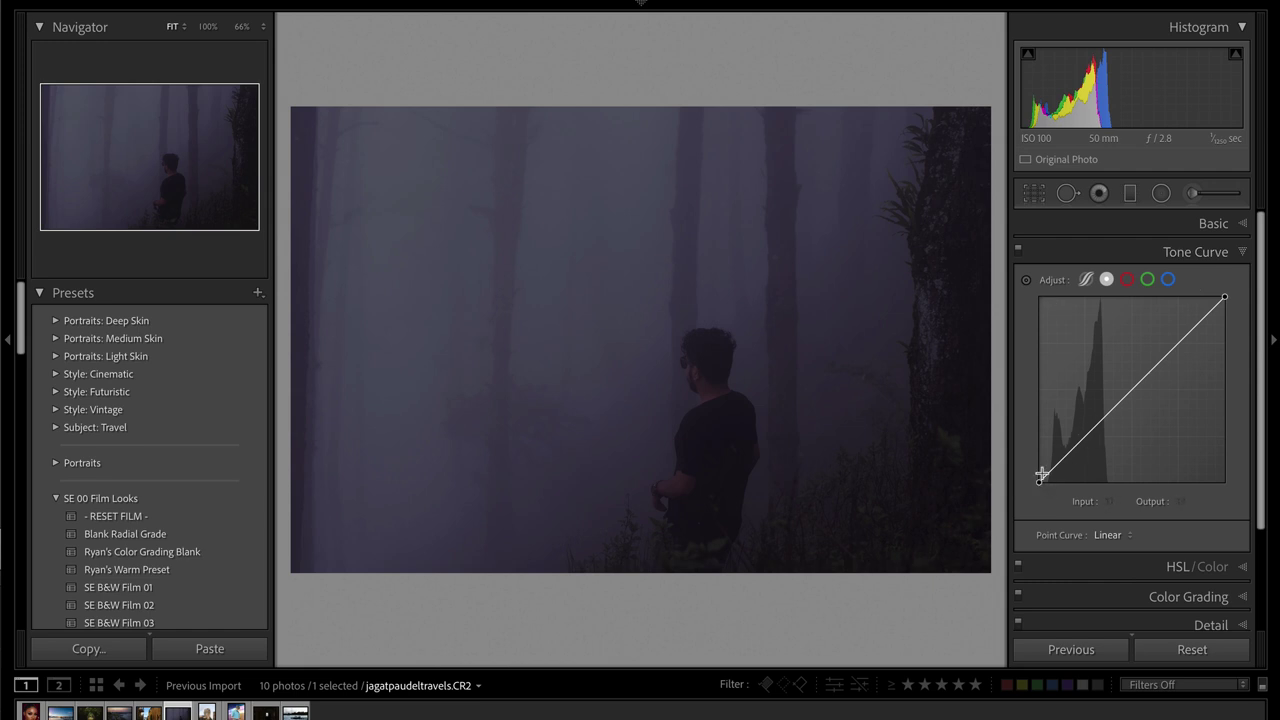
left_click(1072, 446)
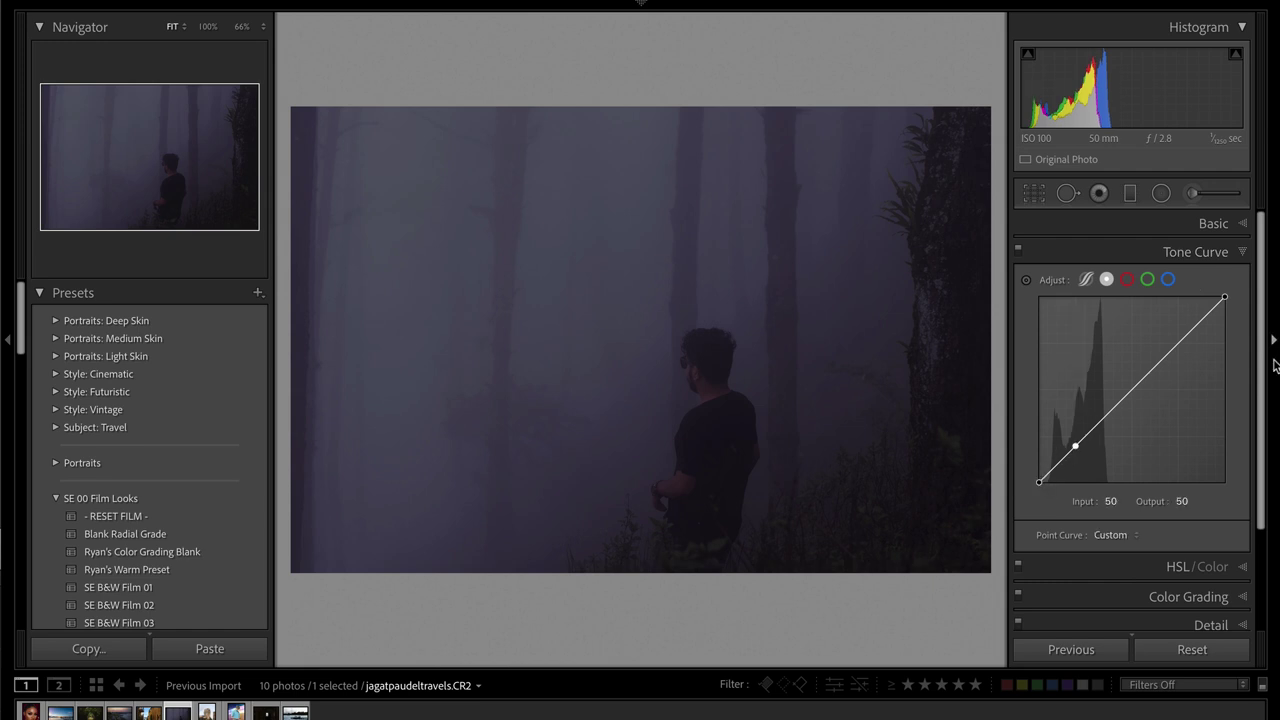
left_click_drag(1038, 481, 1053, 452)
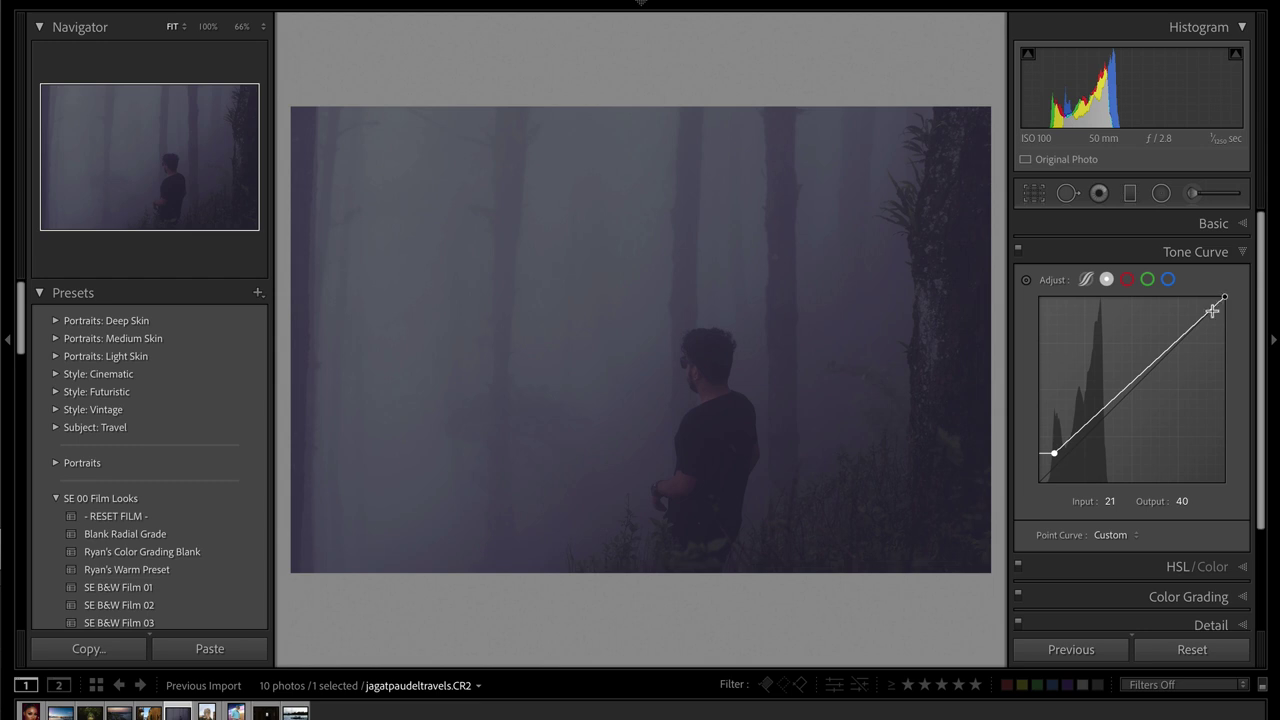
left_click(1186, 332)
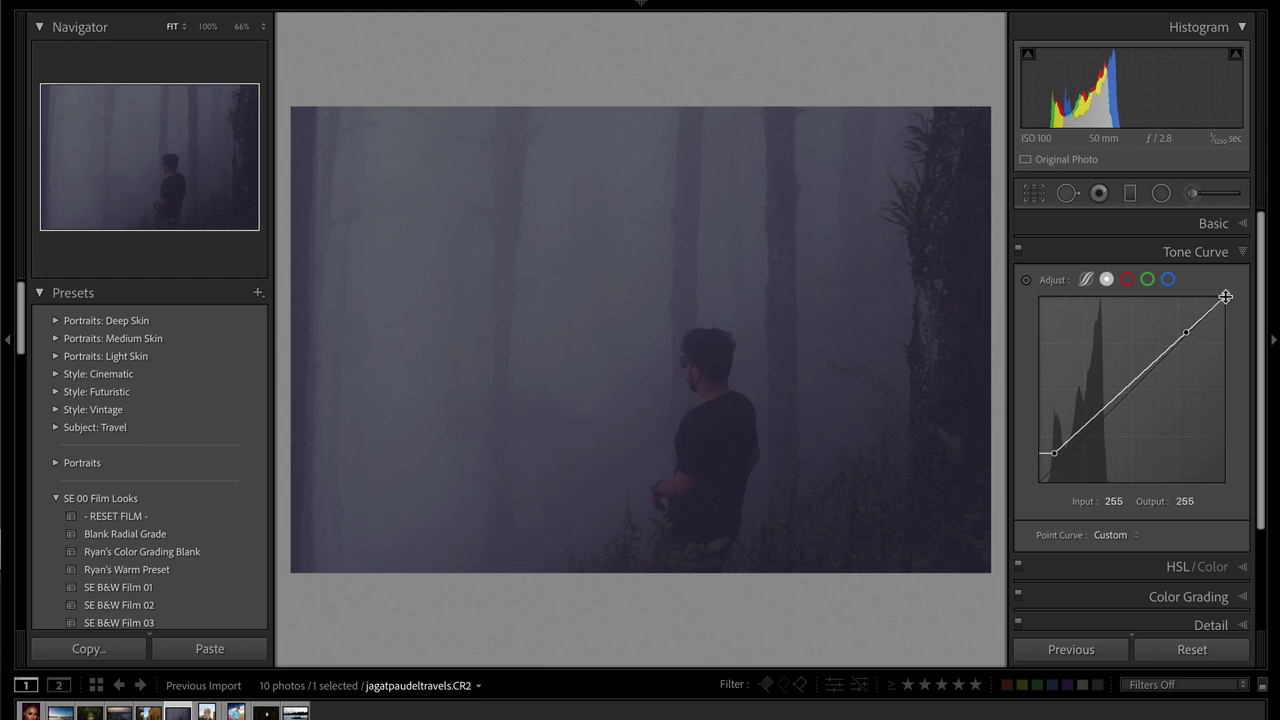
double_click(1225, 297)
left_click_drag(1186, 334, 1108, 405)
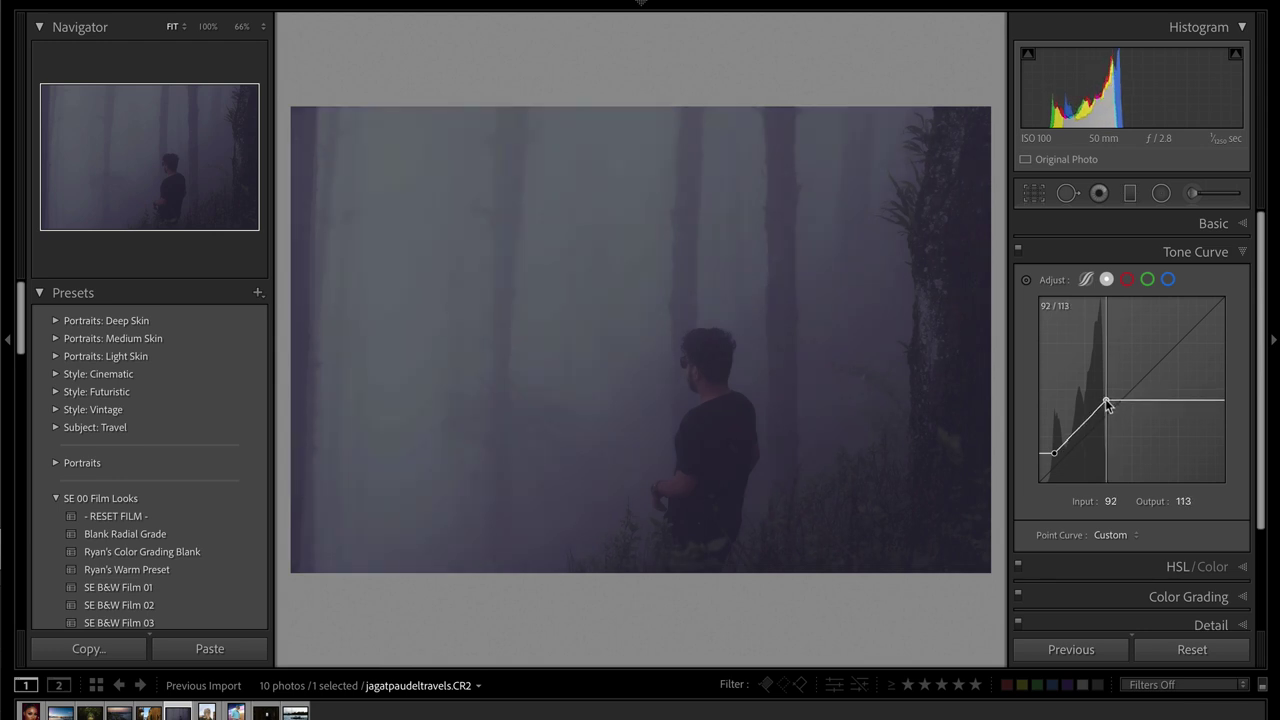
- Compare the forest photo with and without its Tone Curve, leaving the curve enabled
left_click(1018, 250)
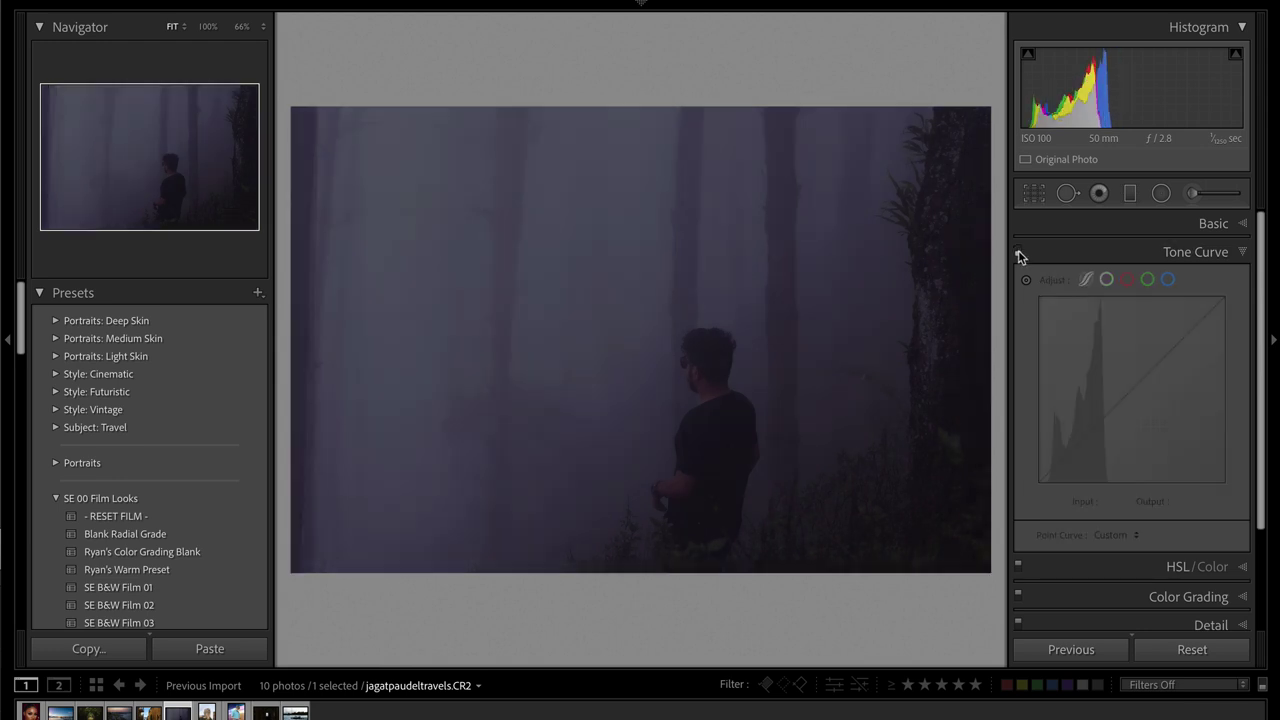
left_click(1018, 250)
left_click(1018, 250)
left_click(1018, 250)
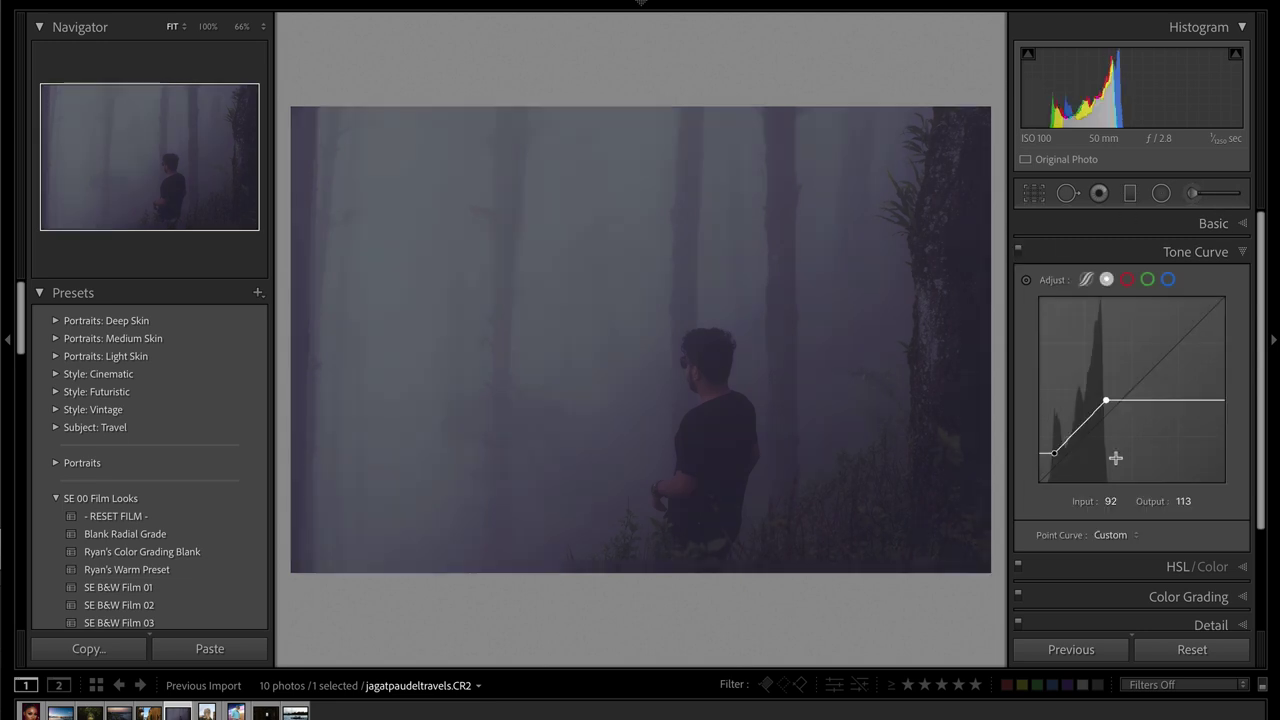
- Open the waterfront tower photo, reset it, and set Exposure −1.50, Contrast +42, Whites +40 and Blacks +100
key("Right")
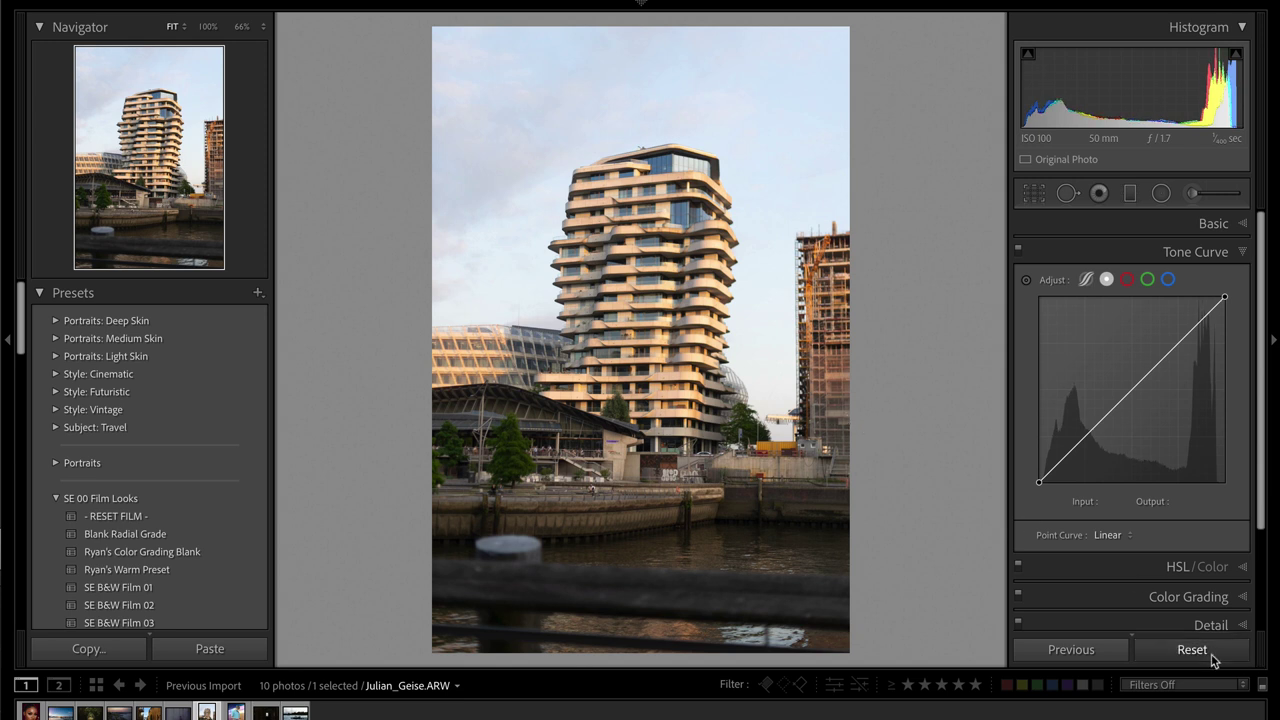
left_click(1209, 650)
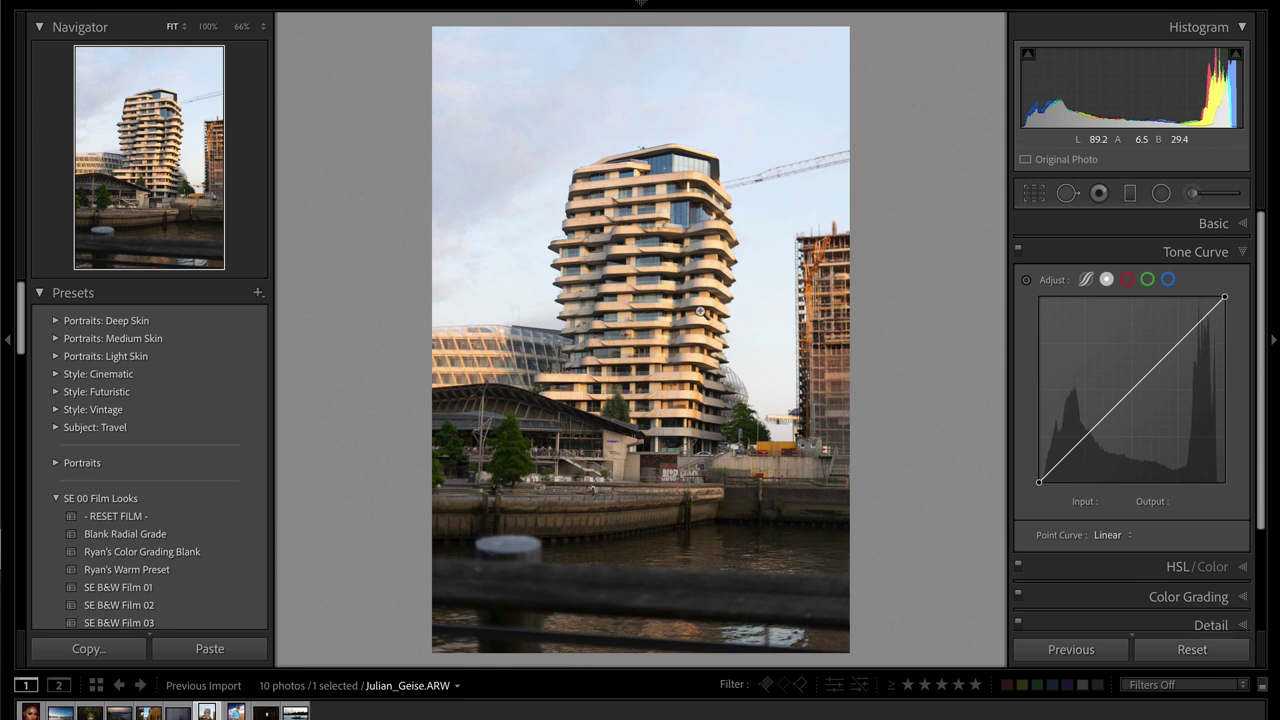
left_click(1215, 224)
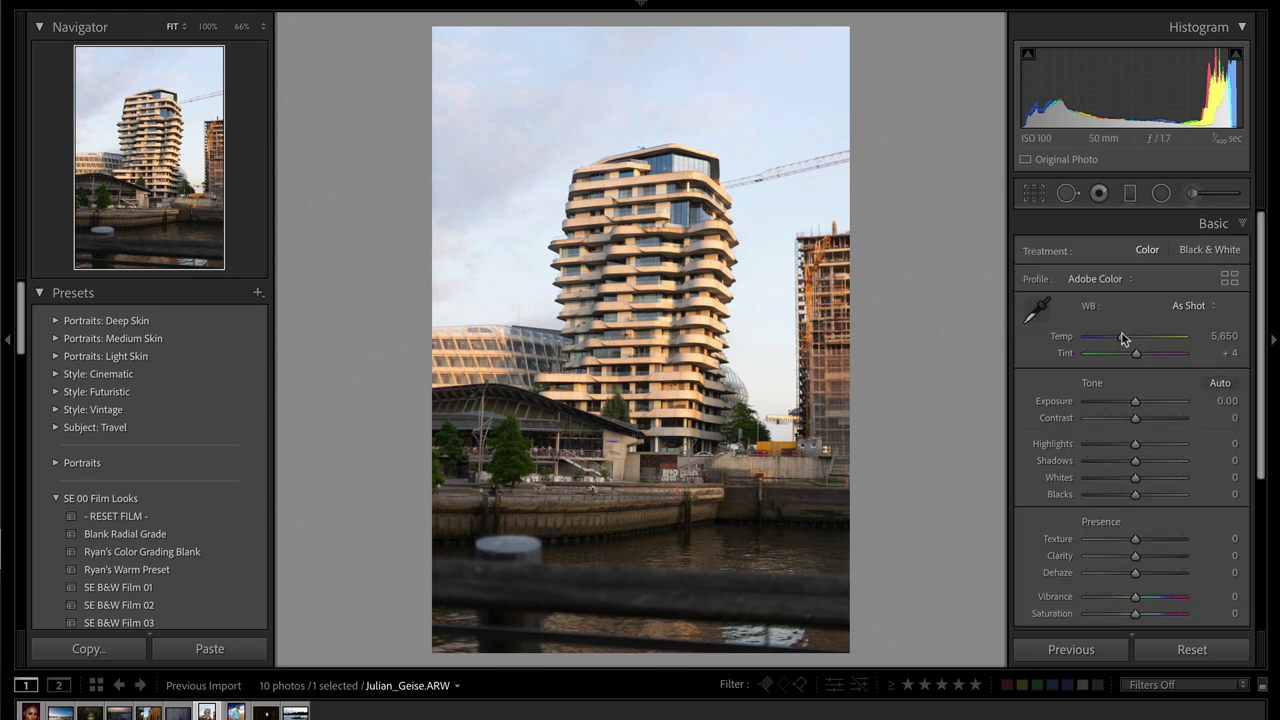
left_click_drag(1135, 401, 1155, 418)
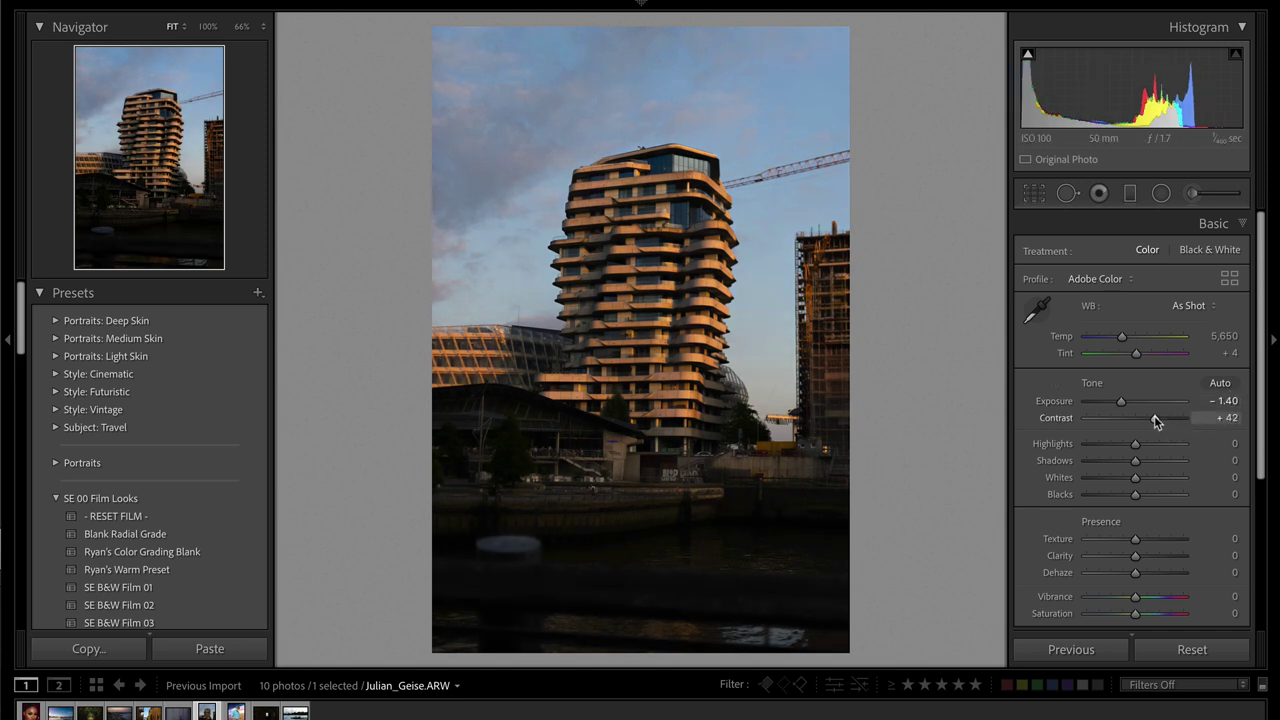
left_click_drag(1135, 494, 1155, 478)
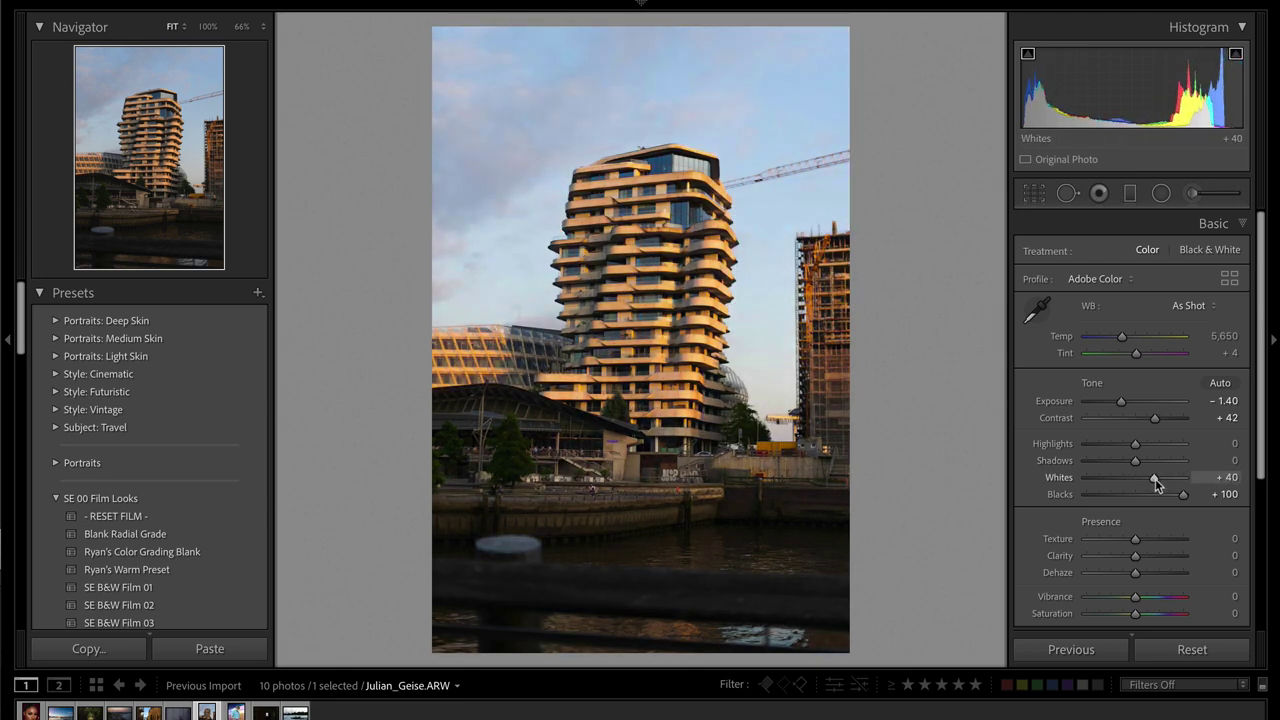
key("minus")
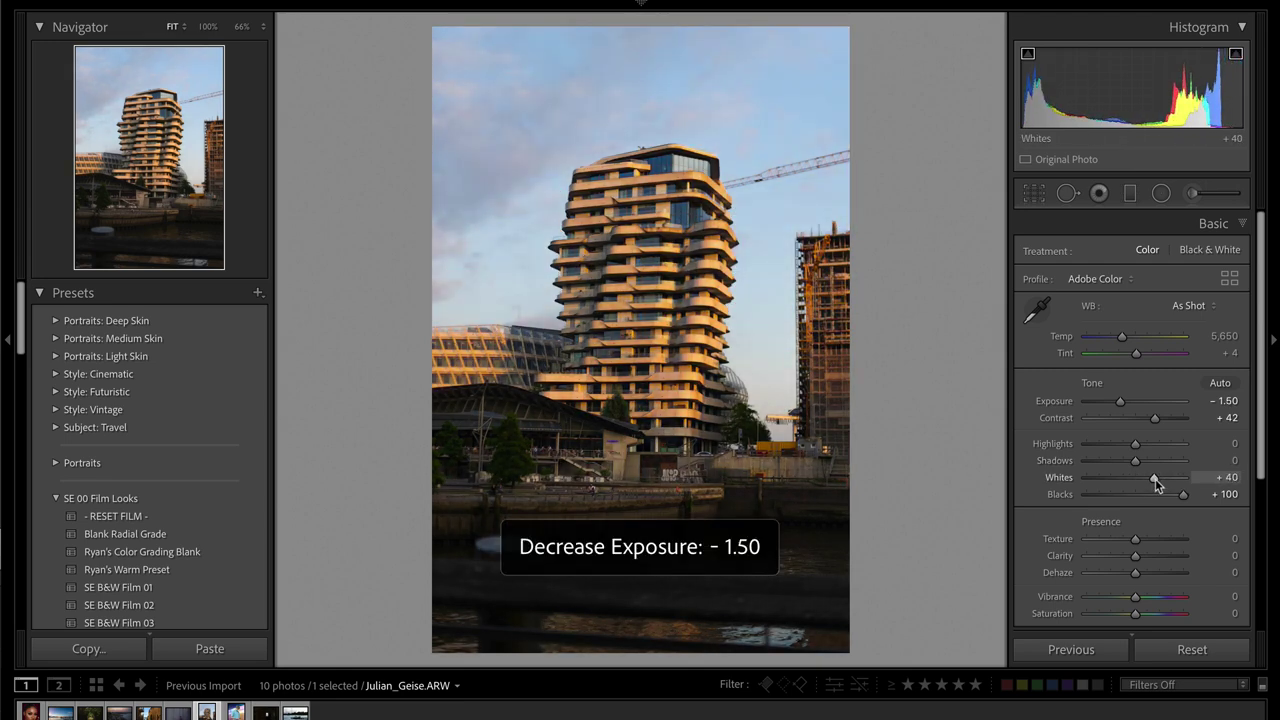
- Compare the tower photo before and after its basic tone adjustments
key("backslash")
key("backslash")
key("backslash")
key("backslash")
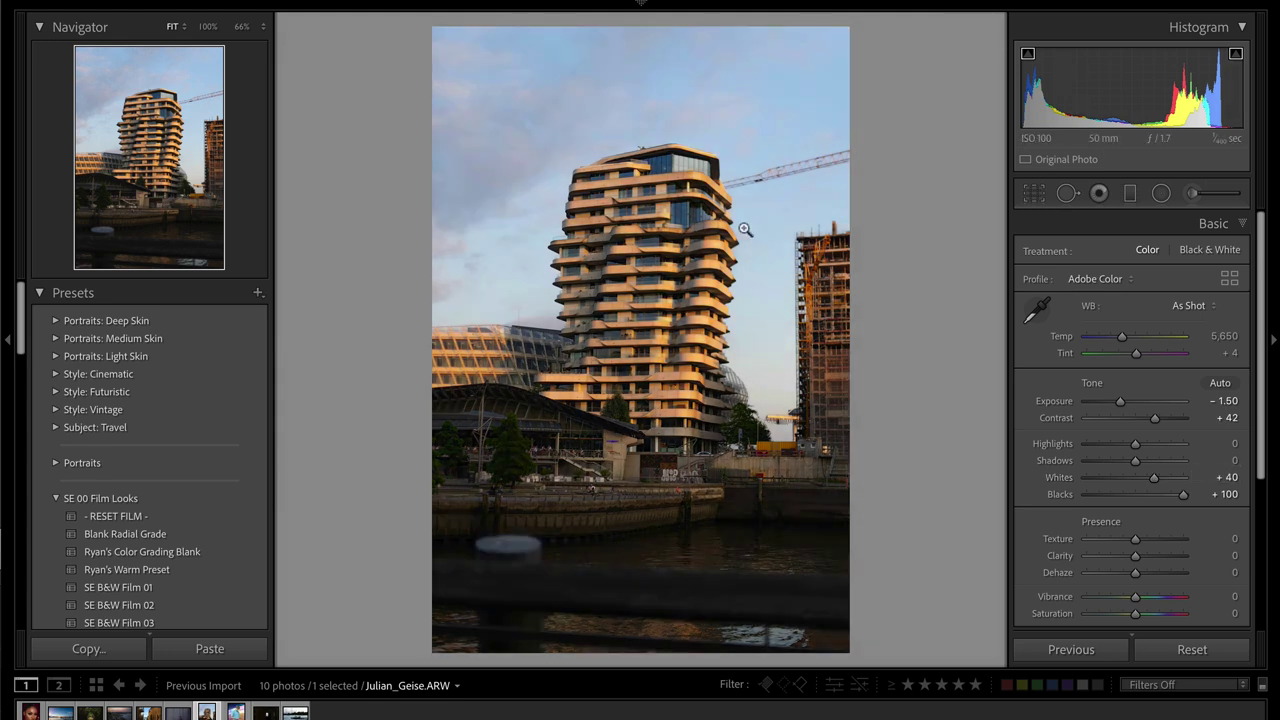
- Prepare the Spot Removal clone brush for the crane beside the tower with Size 75 and Feather 14
left_click(744, 229)
key("q")
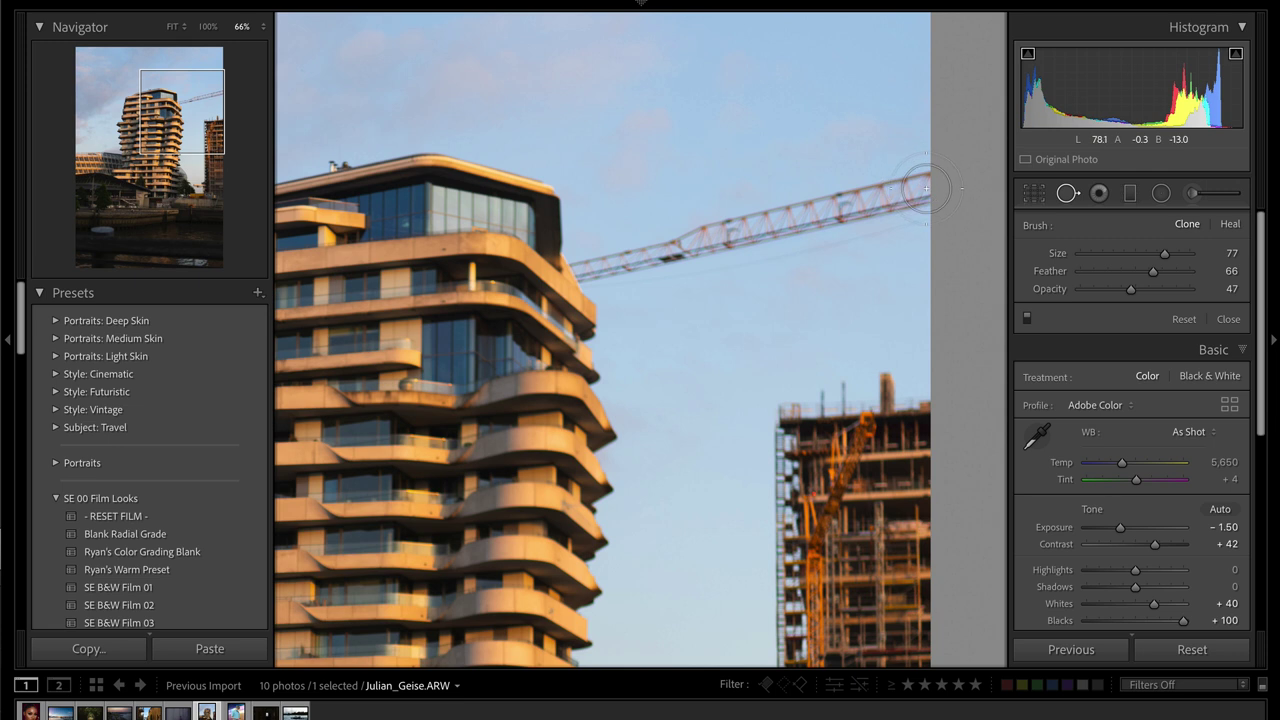
key("shift+bracketleft")
key("shift+bracketleft")
key("shift+bracketleft")
key("shift+bracketleft")
key("shift+bracketleft")
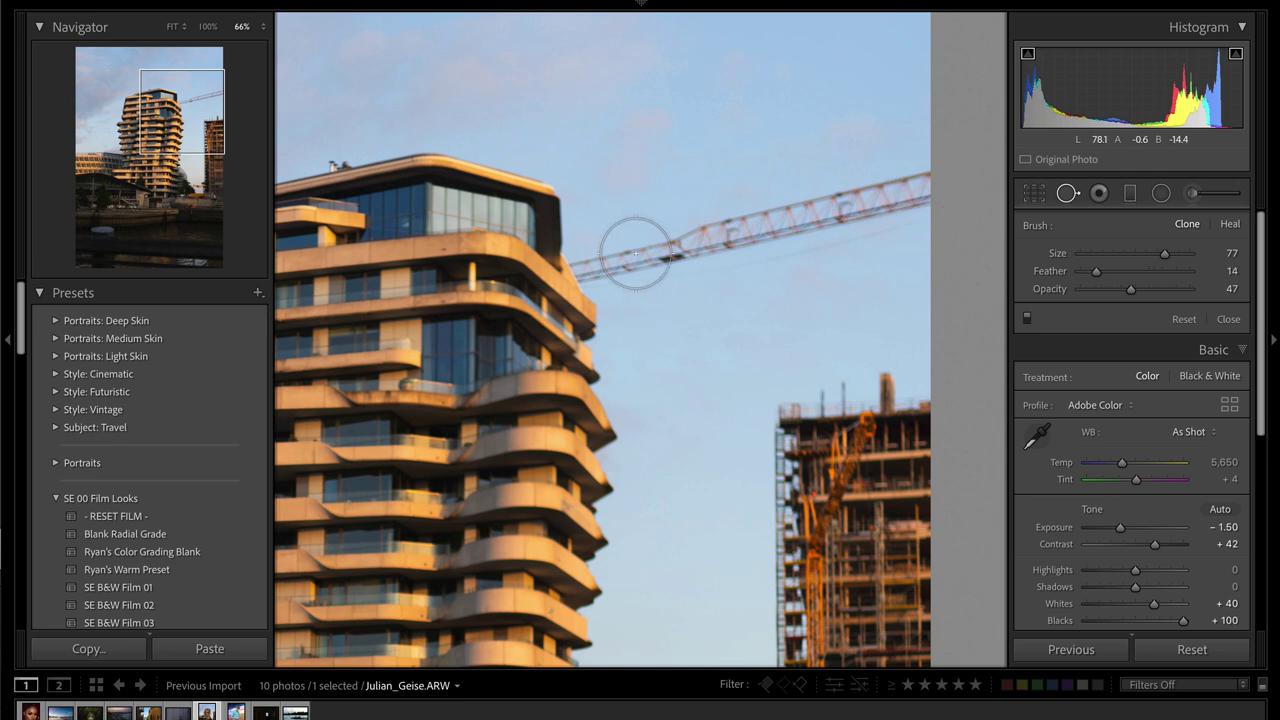
left_click(207, 27)
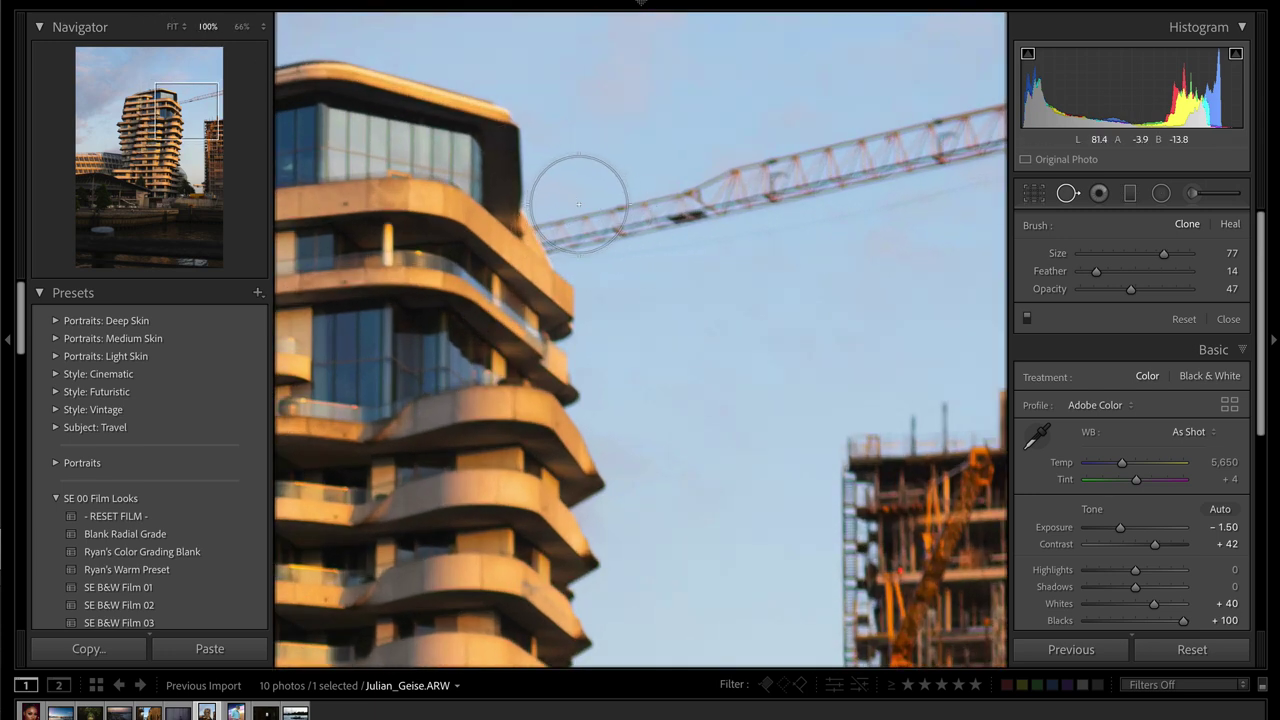
scroll(579, 204, "down", 2)
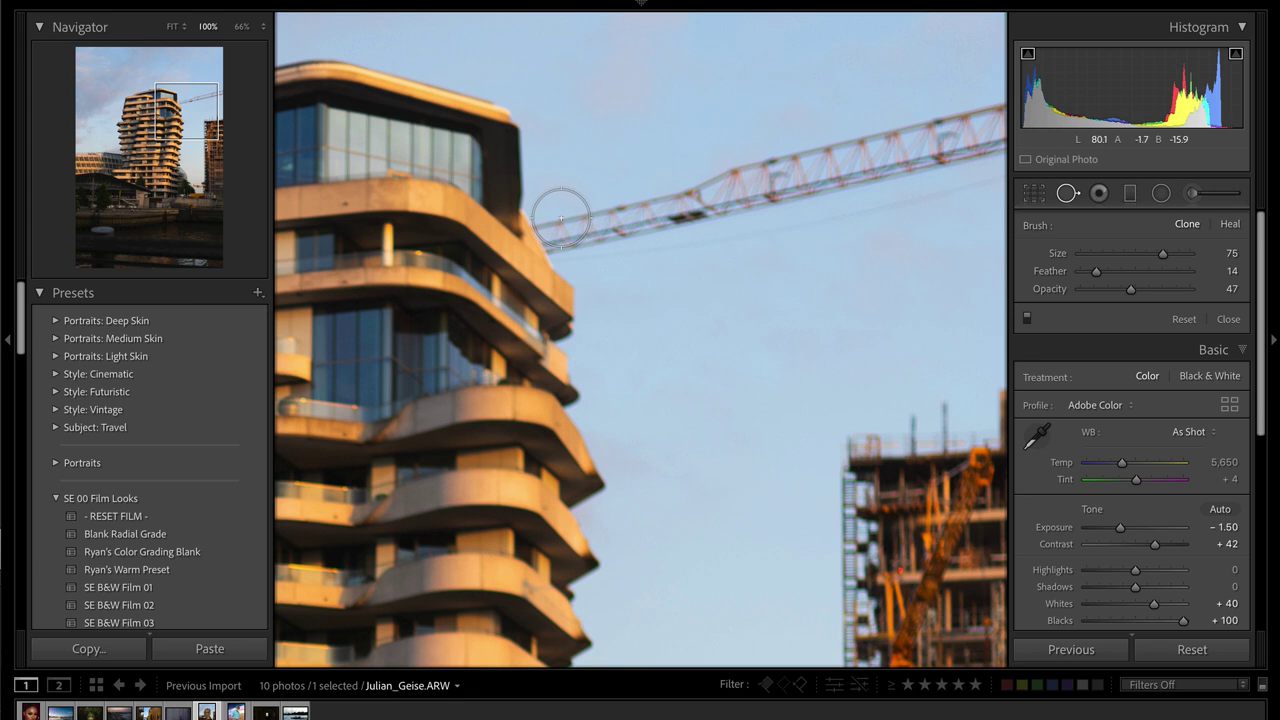
- Clone sky over the end of the crane nearest the tower and set the spot's Opacity to 100
left_click(561, 219)
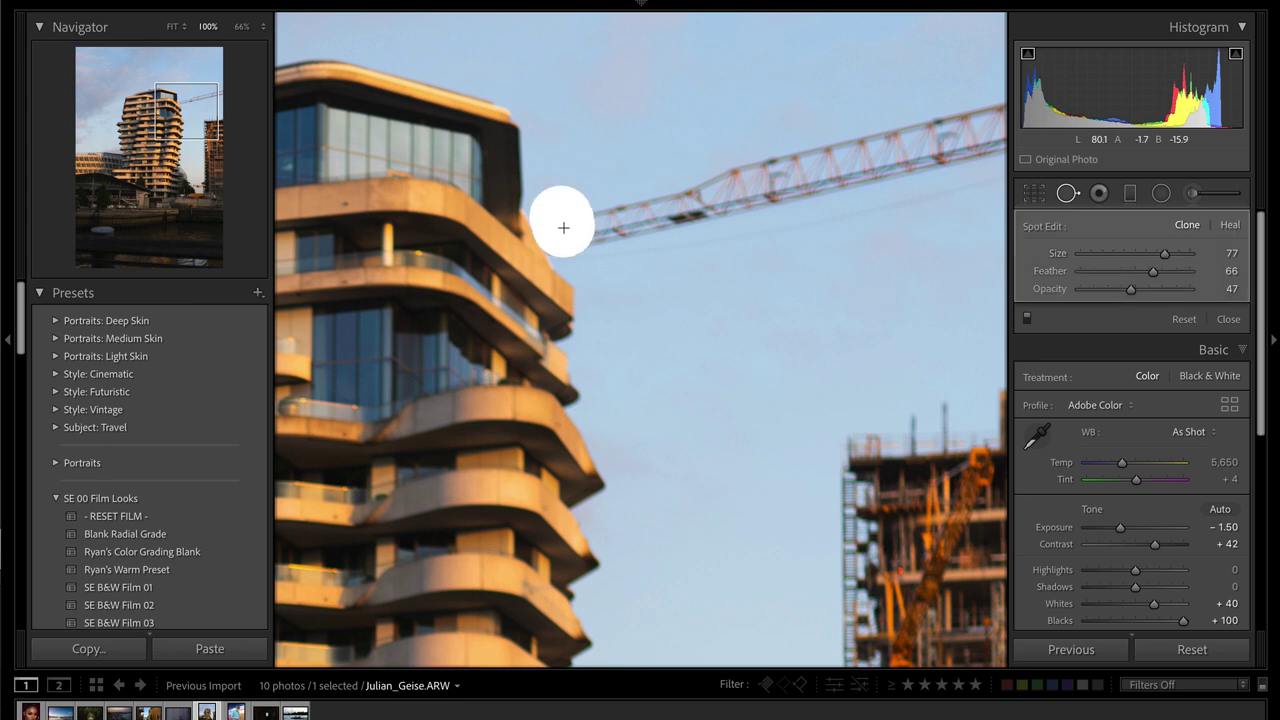
mouse_move(567, 232)
left_mouse_down()
mouse_move(642, 217)
mouse_move(642, 228)
left_mouse_up()
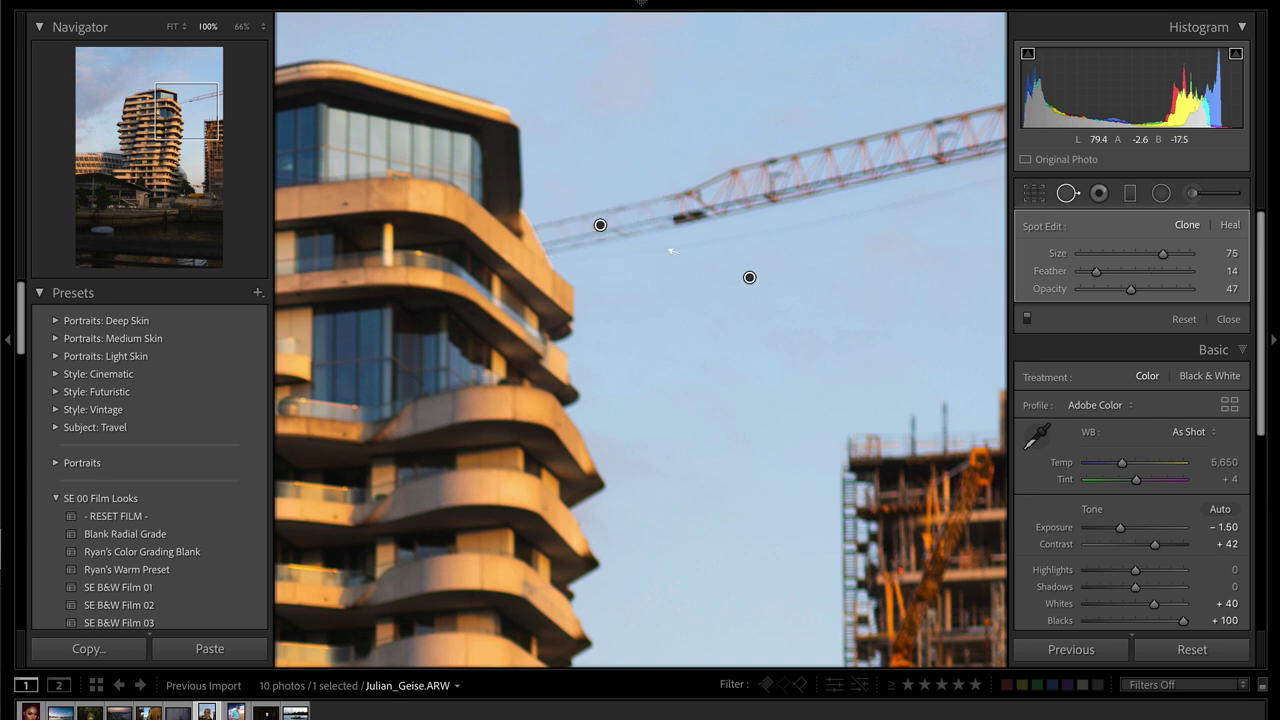
left_click_drag(1133, 290, 1205, 290)
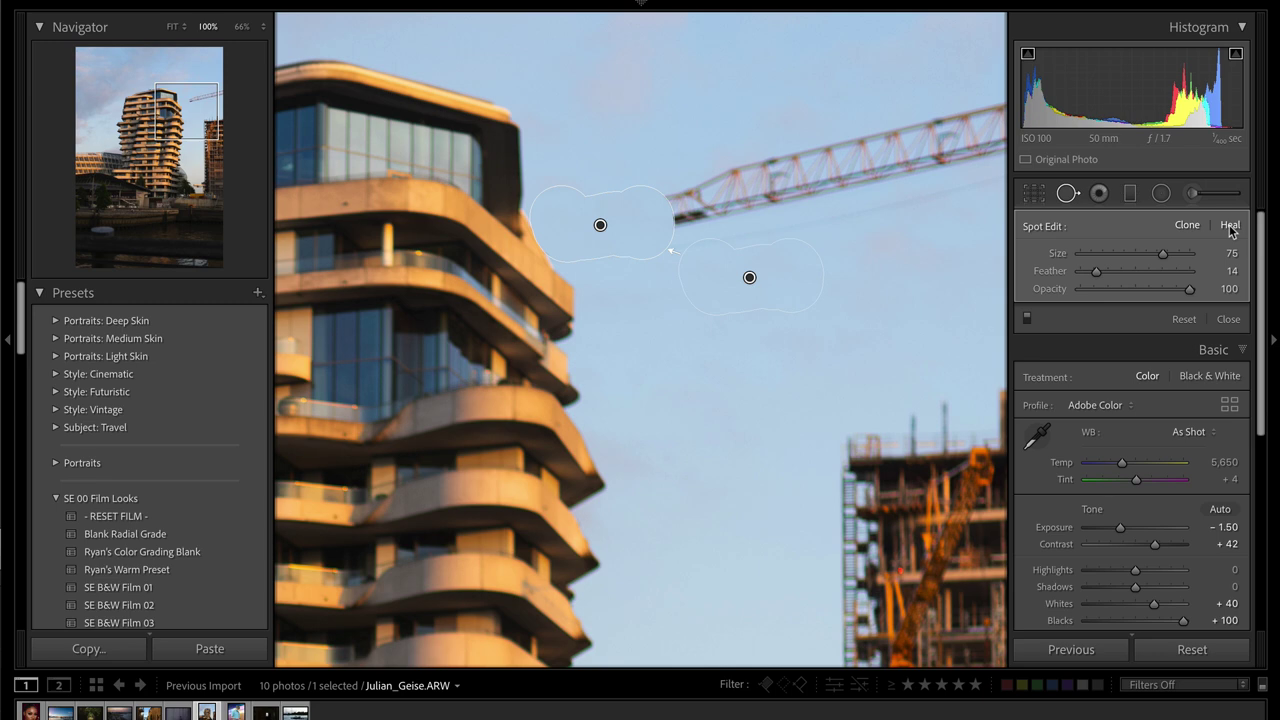
key("q")
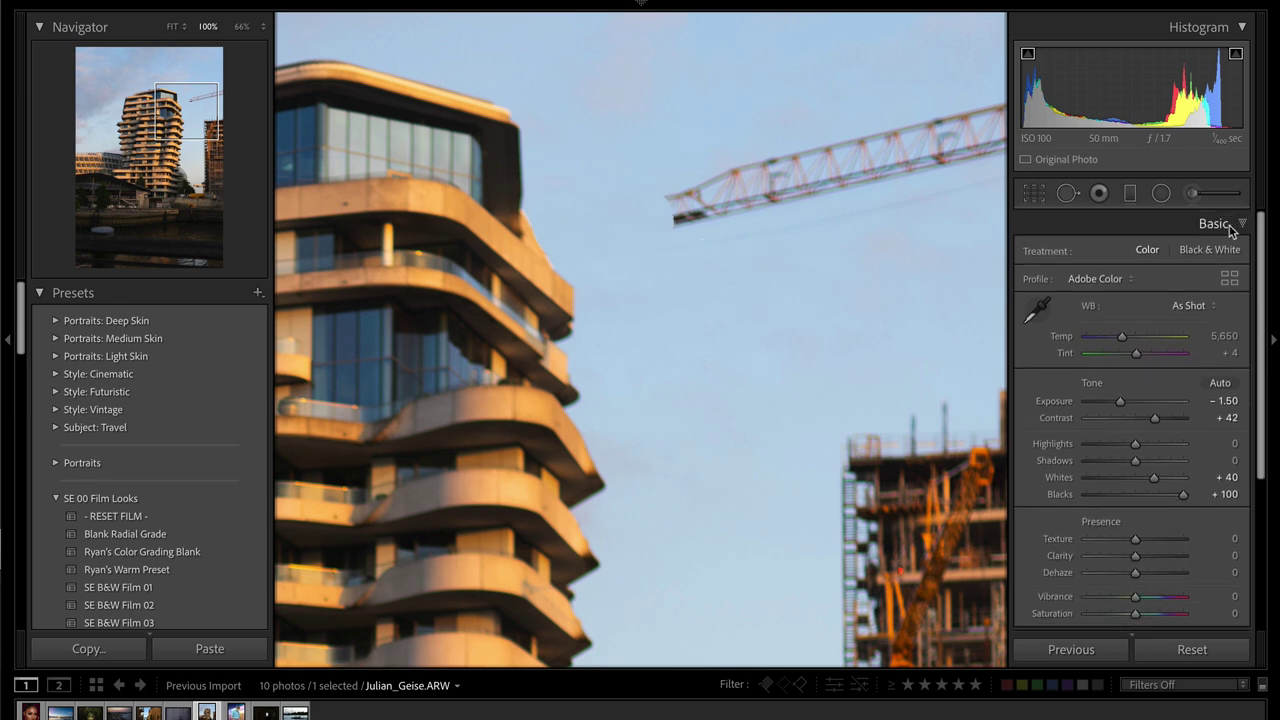
left_click(648, 257)
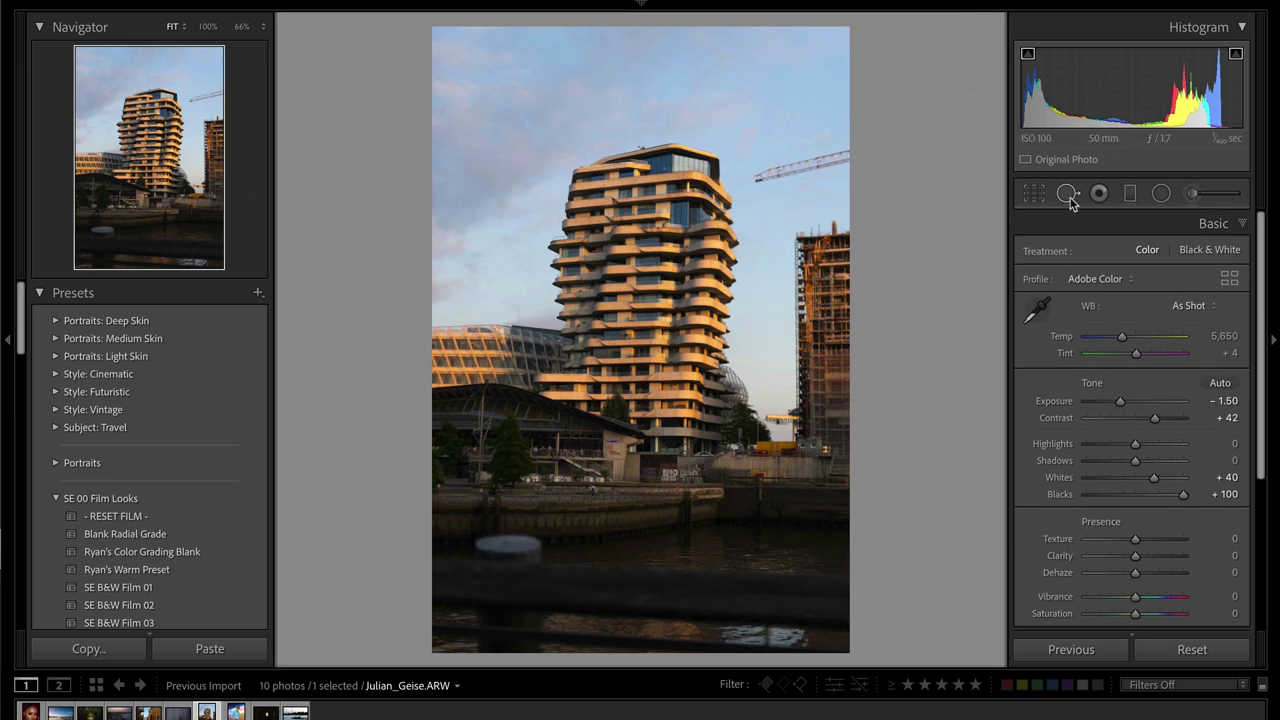
- Remove the rest of the crane with a Size 78, Feather 43 spot in Heal mode, sourced from the sky above it
left_click(1032, 196)
scroll(845, 163, "up", 1)
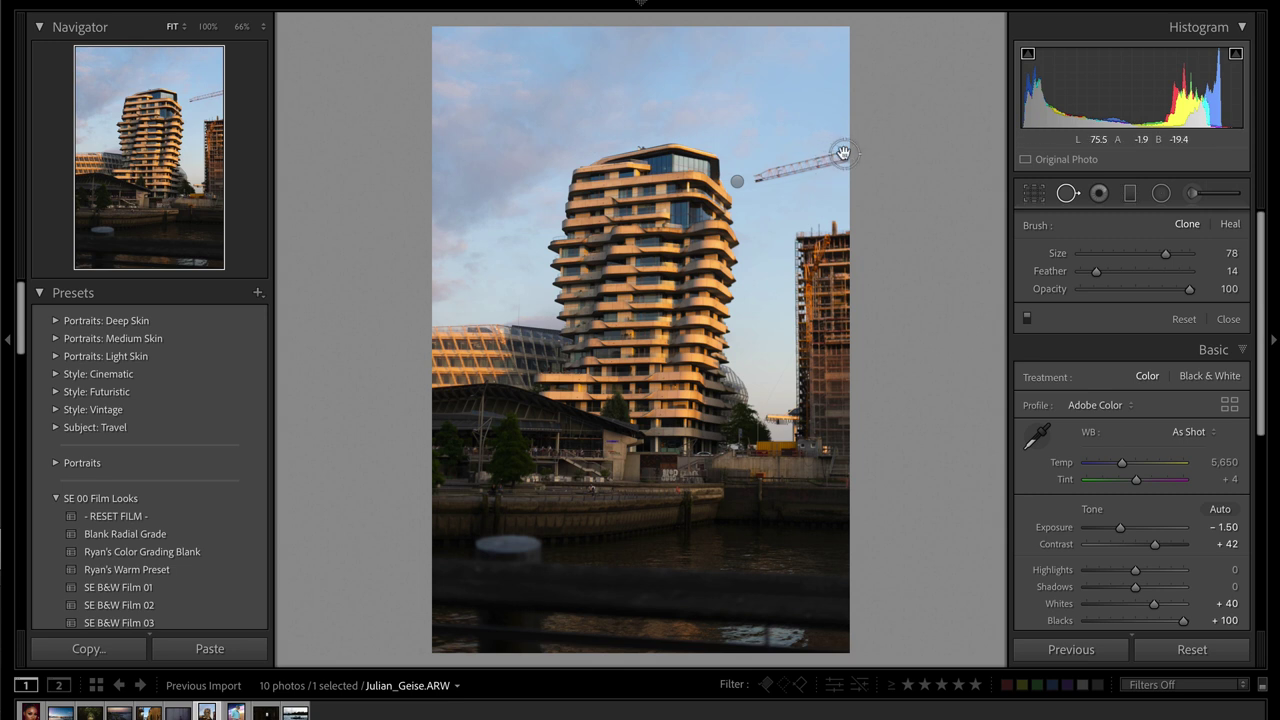
left_click(843, 153)
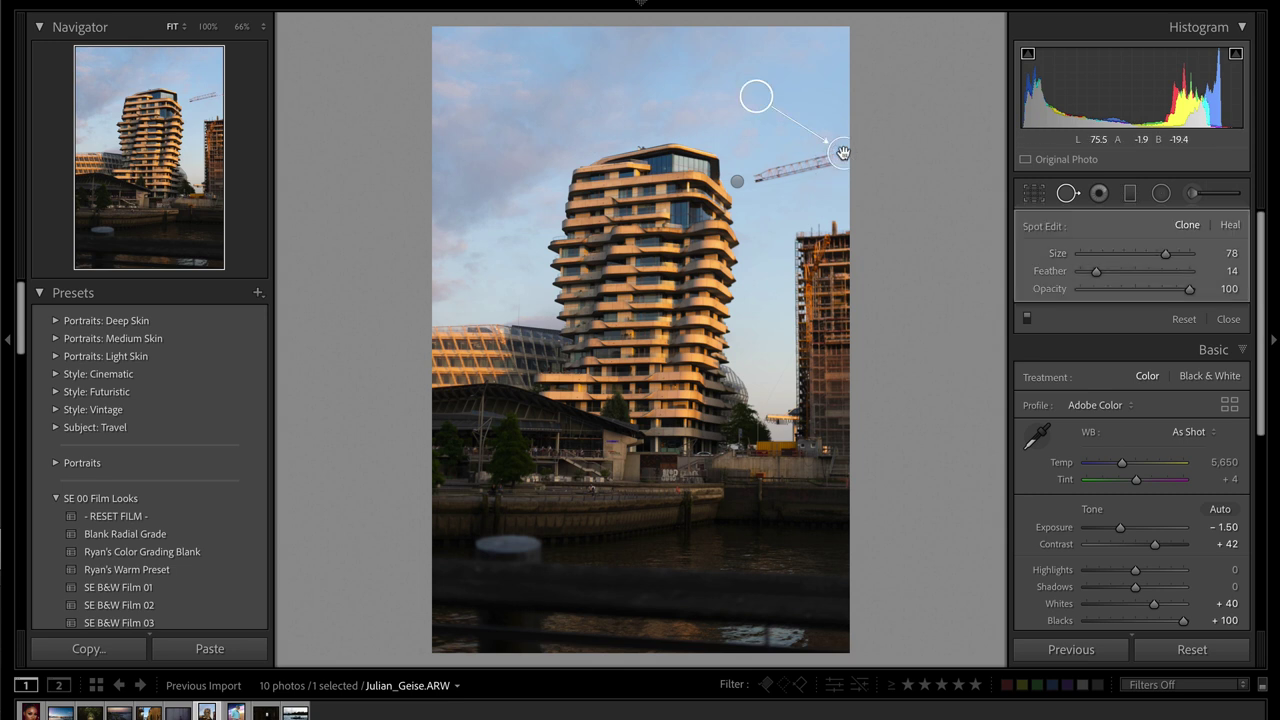
left_click(763, 177)
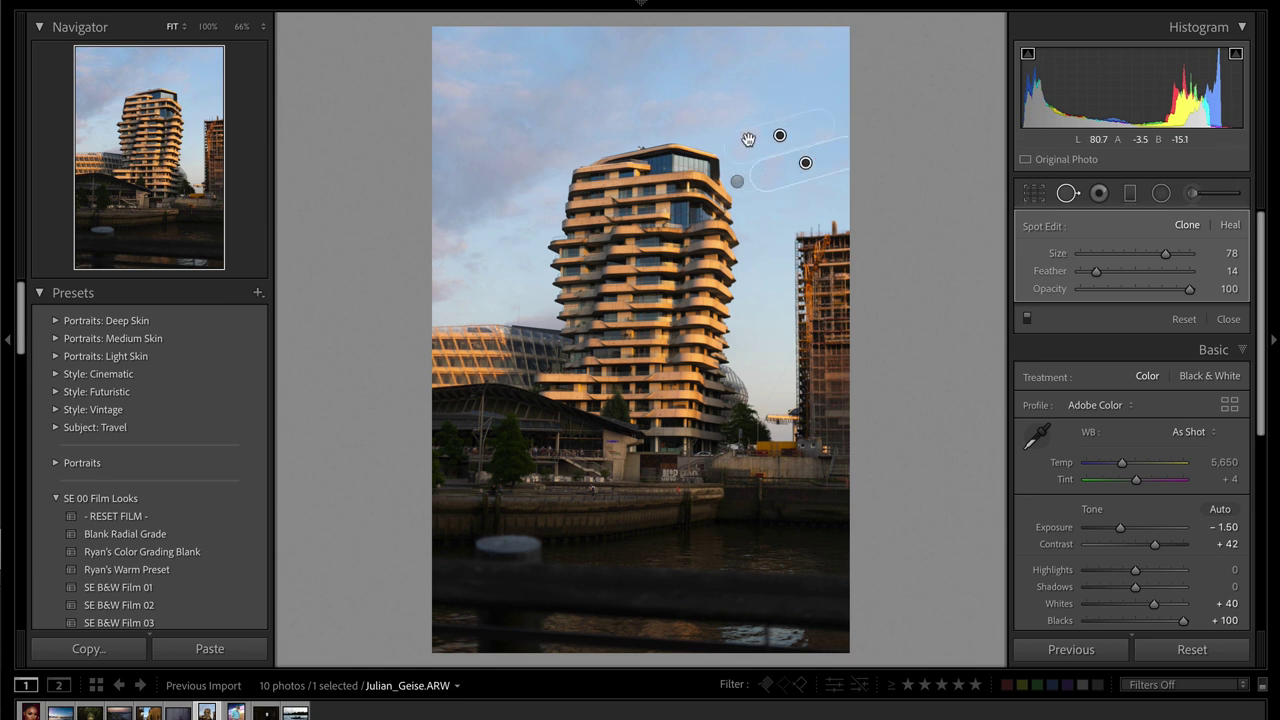
mouse_move(759, 139)
left_mouse_down()
mouse_move(746, 77)
mouse_move(765, 128)
left_mouse_up()
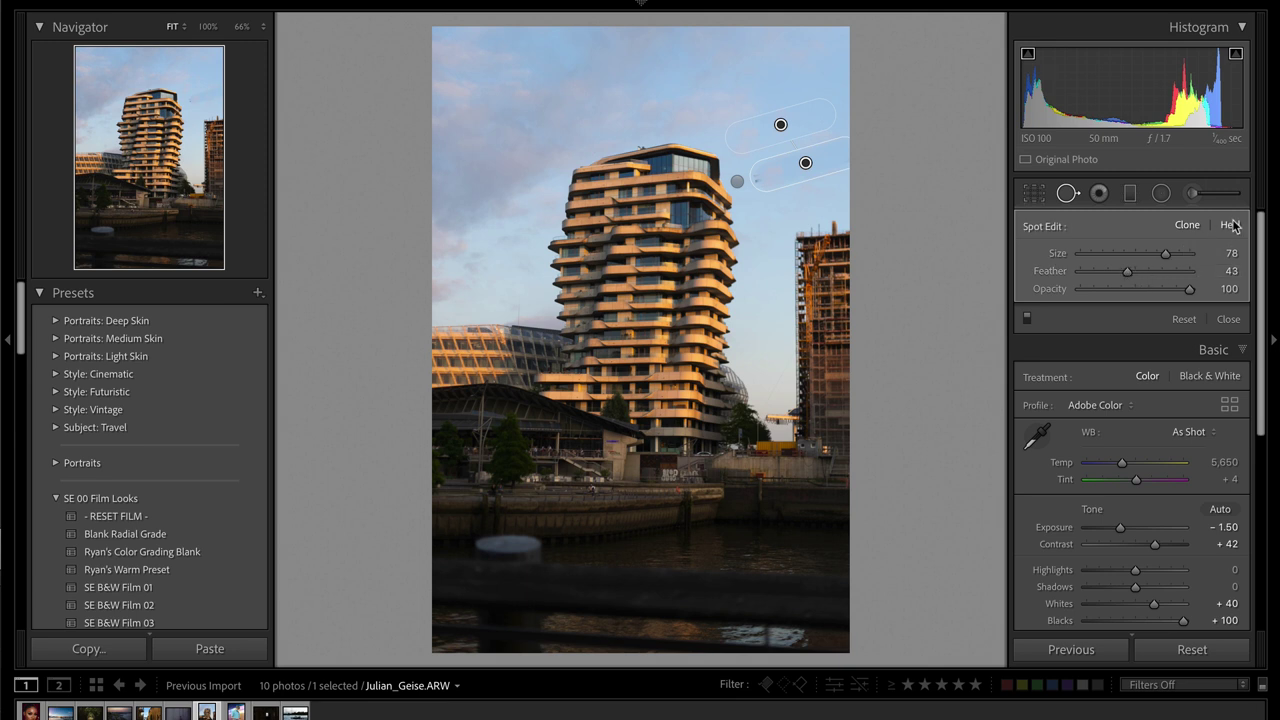
key("q")
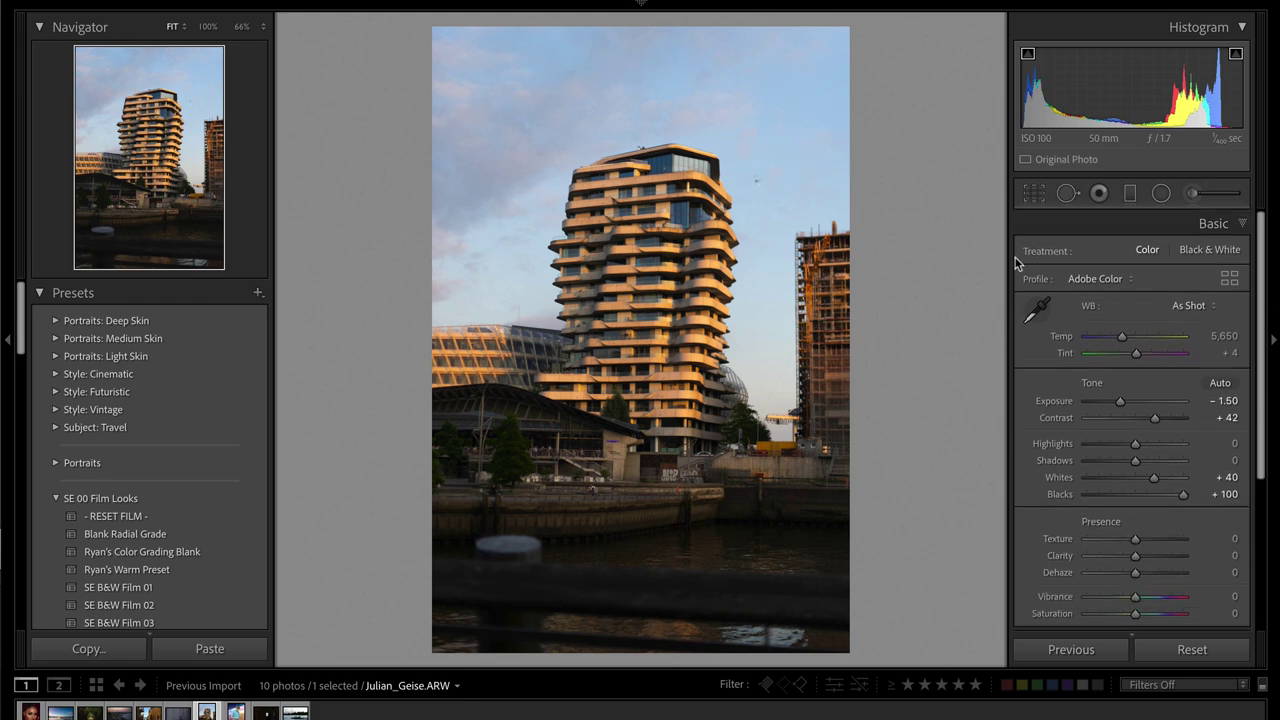
- Heal the small dark crane remnant in the sky beside the tower with a Size 78, Feather 43 spot
key("backslash")
key("backslash")
left_click_drag(761, 184, 729, 294)
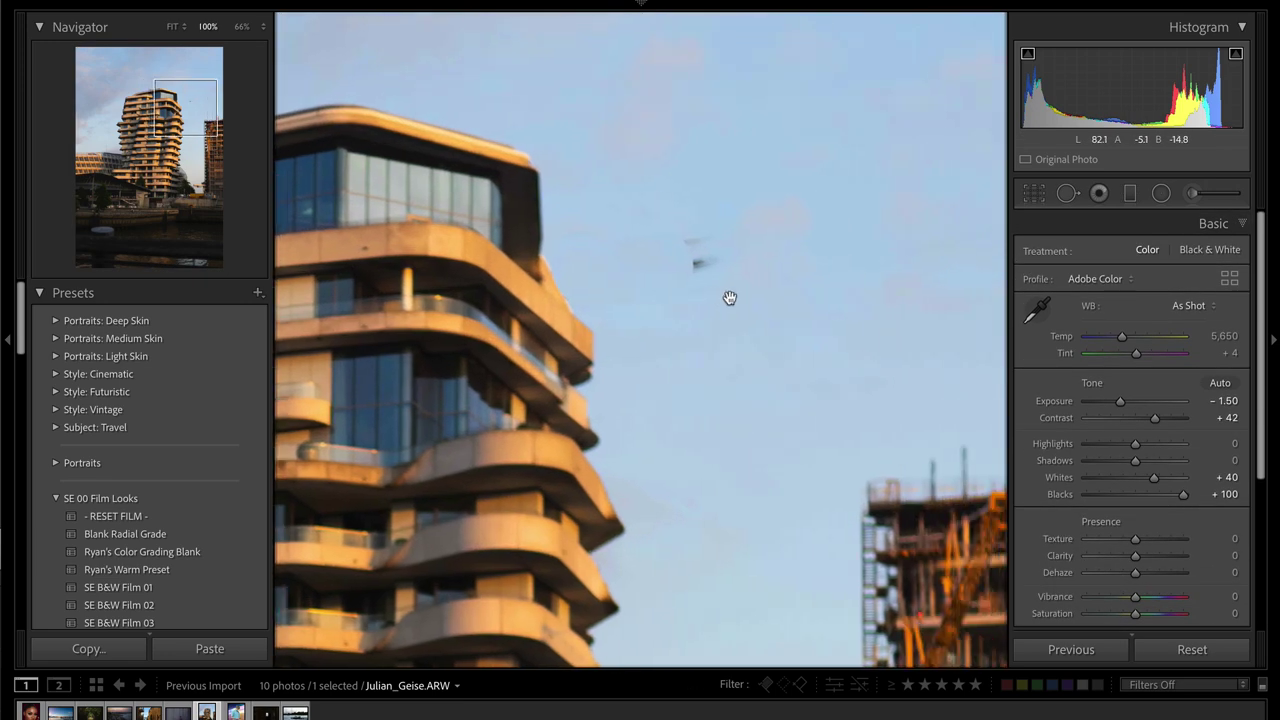
left_click(1067, 193)
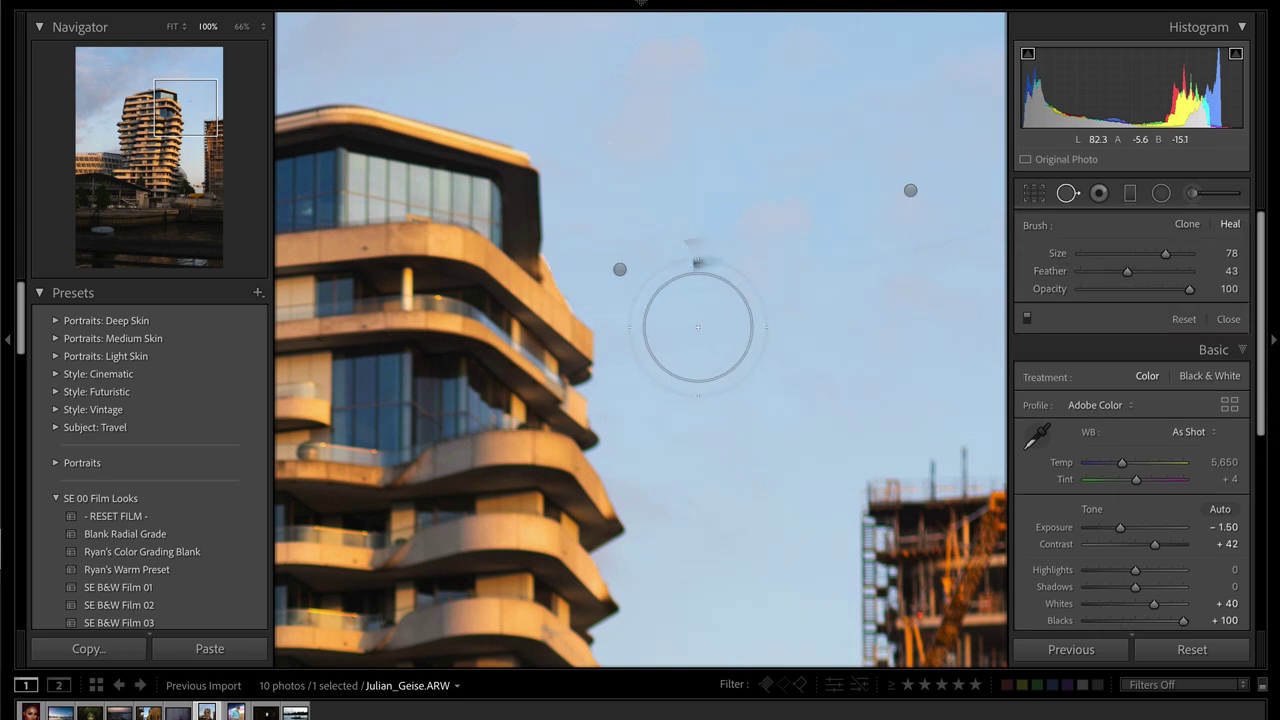
left_click_drag(700, 322, 700, 286)
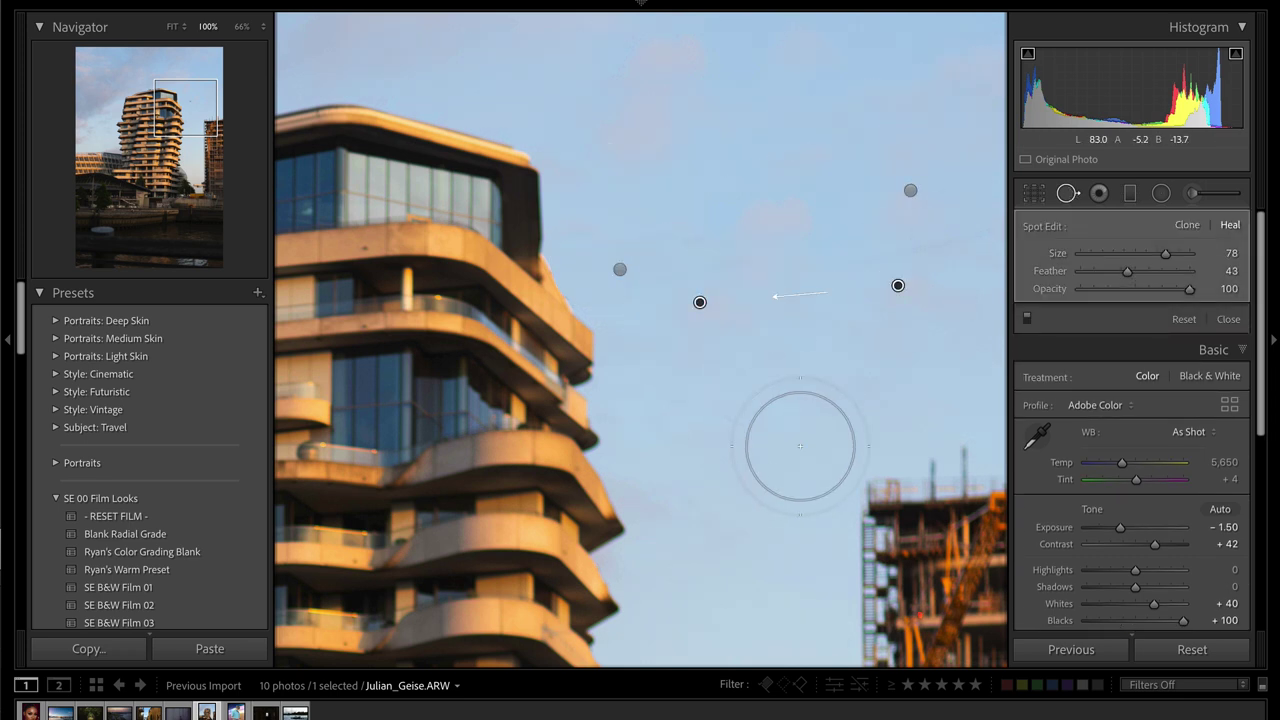
key("q")
left_click(815, 399)
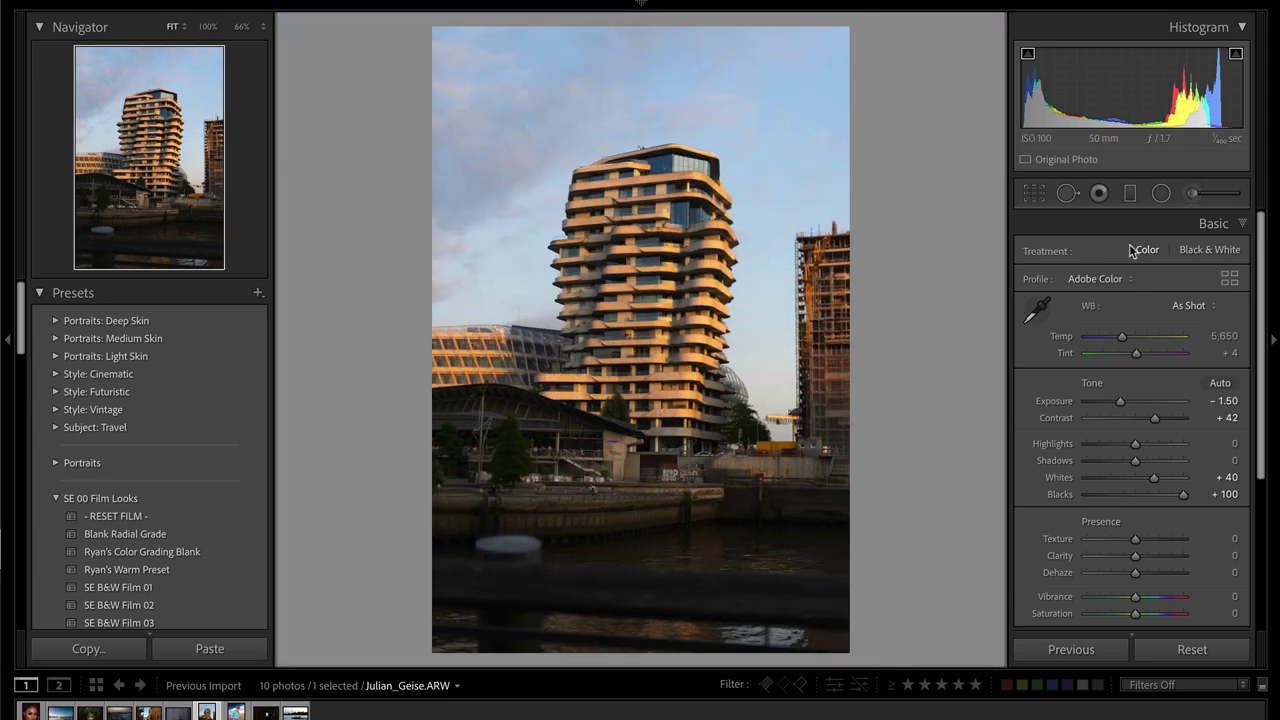
- Paint an Adjustment Brush mask over the dark blurred railing and post in the foreground, with Feather 100 and Flow 100
left_click(1192, 196)
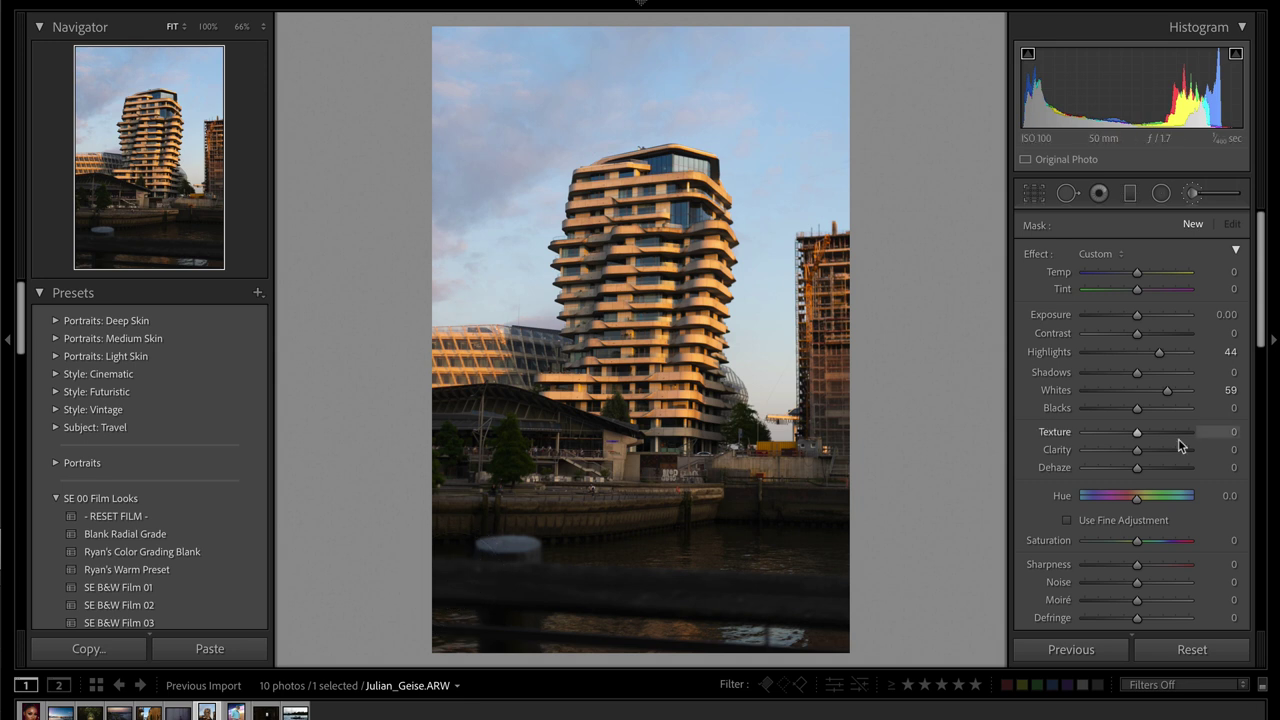
scroll(1178, 438, "down", 3)
scroll(1178, 440, "down", 4)
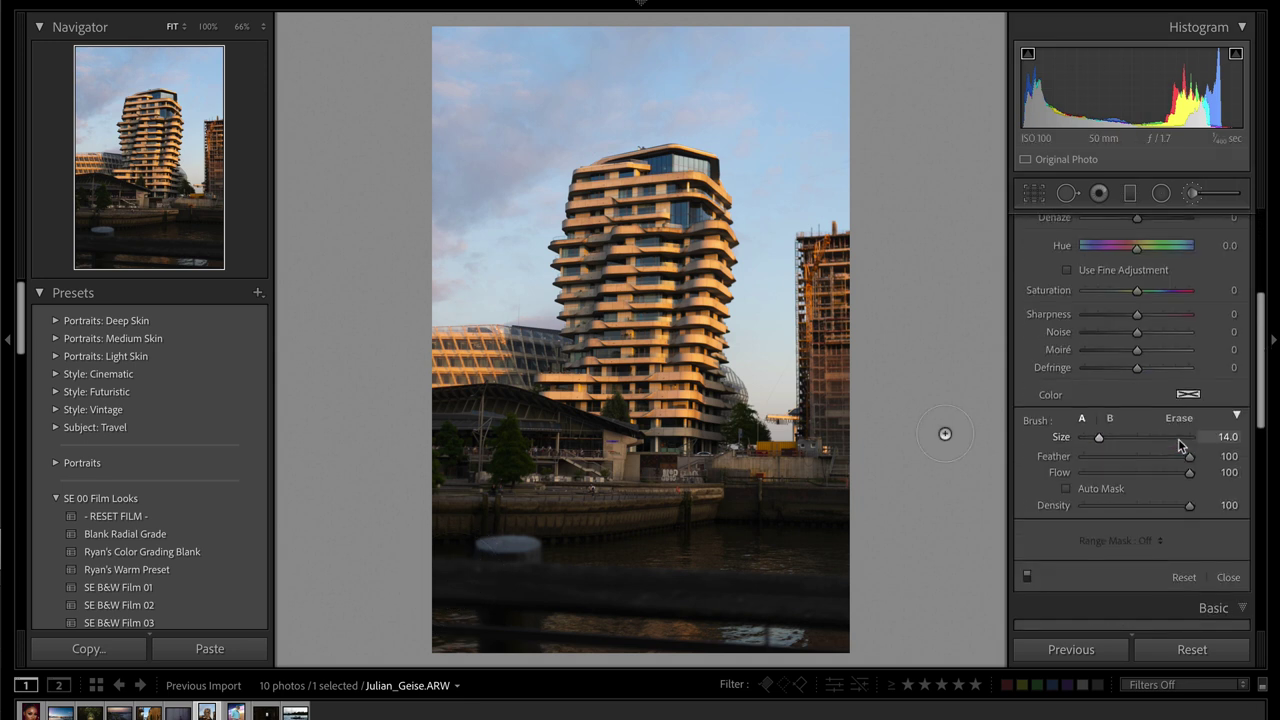
mouse_move(443, 579)
left_mouse_down()
mouse_move(665, 585)
mouse_move(843, 611)
left_mouse_up()
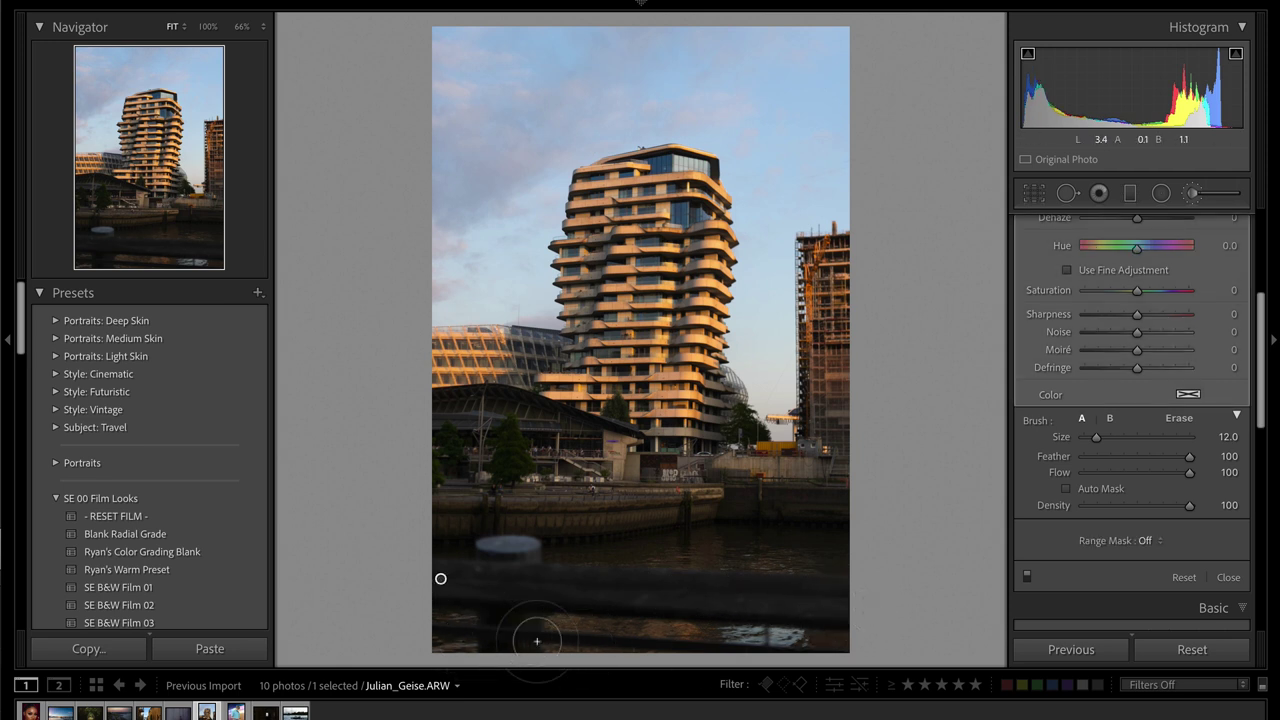
mouse_move(537, 636)
left_mouse_down()
mouse_move(506, 563)
mouse_move(506, 603)
mouse_move(507, 580)
mouse_move(766, 551)
mouse_move(663, 622)
mouse_move(497, 532)
left_mouse_up()
scroll(539, 637, "down", 4)
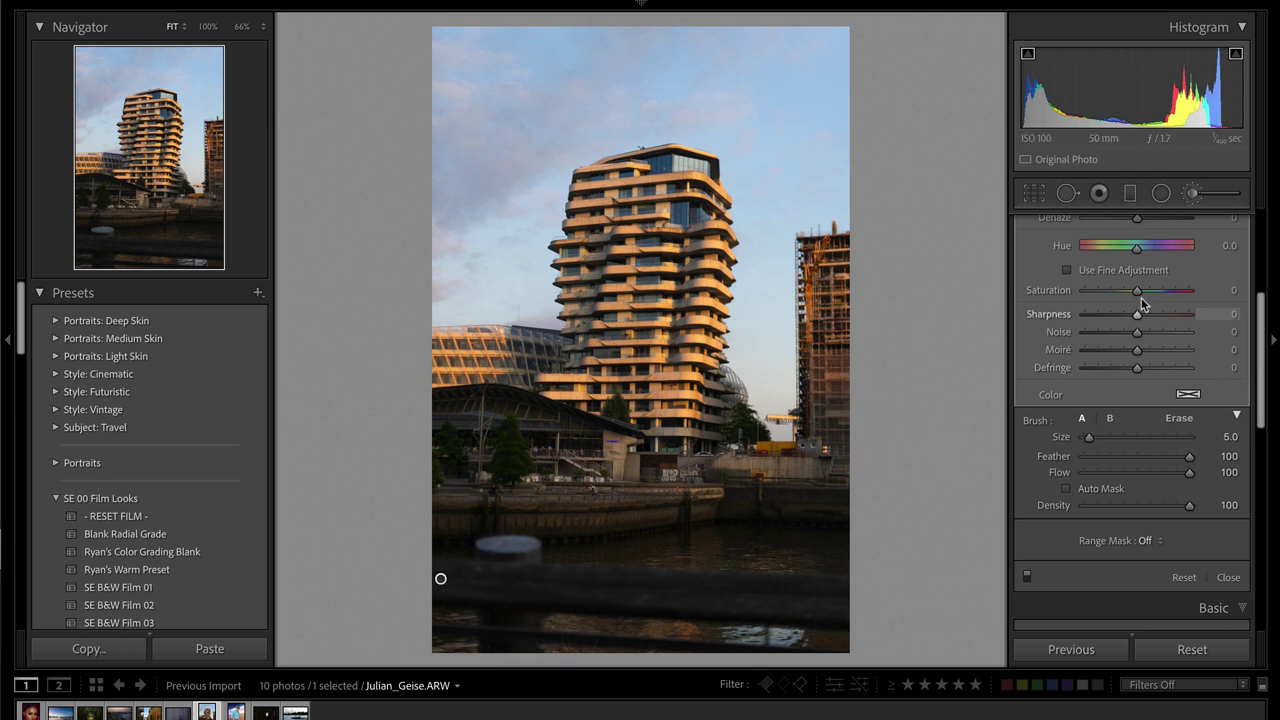
- Set the railing mask's Exposure to 0.77 and Contrast to 58, keeping the mask by undoing its deletion
scroll(1145, 300, "up", 5)
scroll(1145, 303, "down", 1)
left_click_drag(1137, 314, 1172, 337)
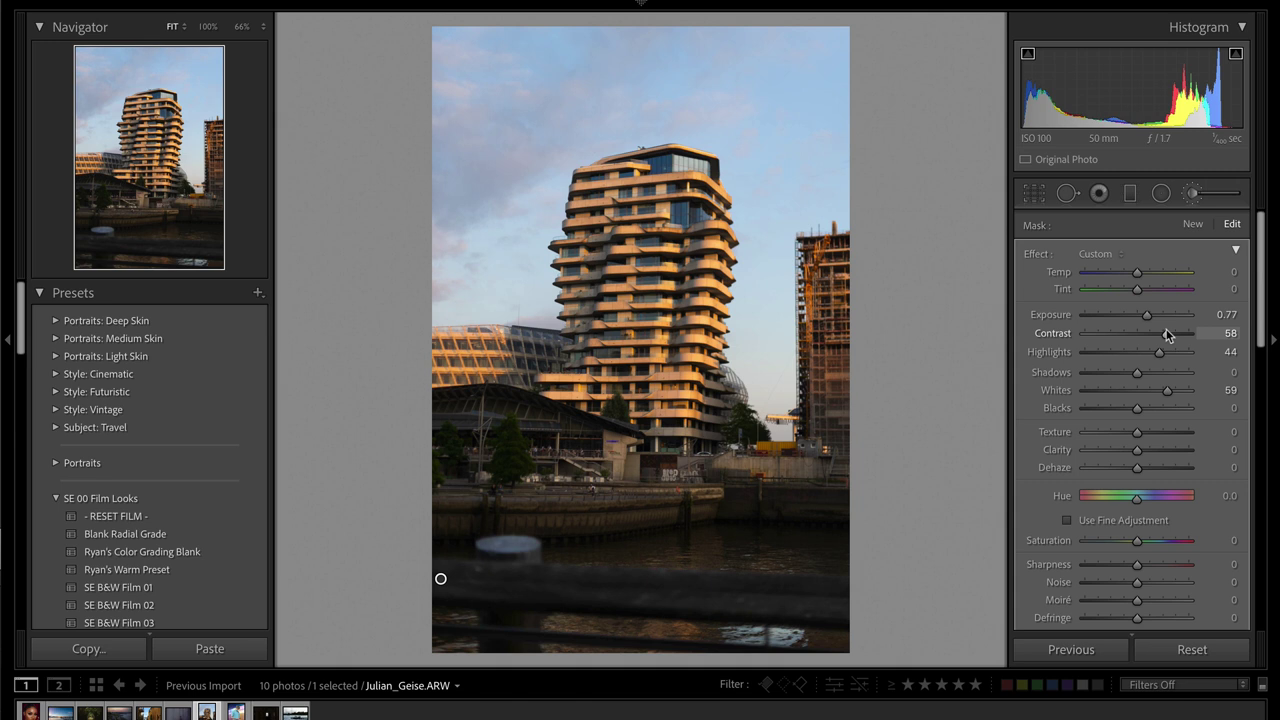
left_click(440, 578, "alt")
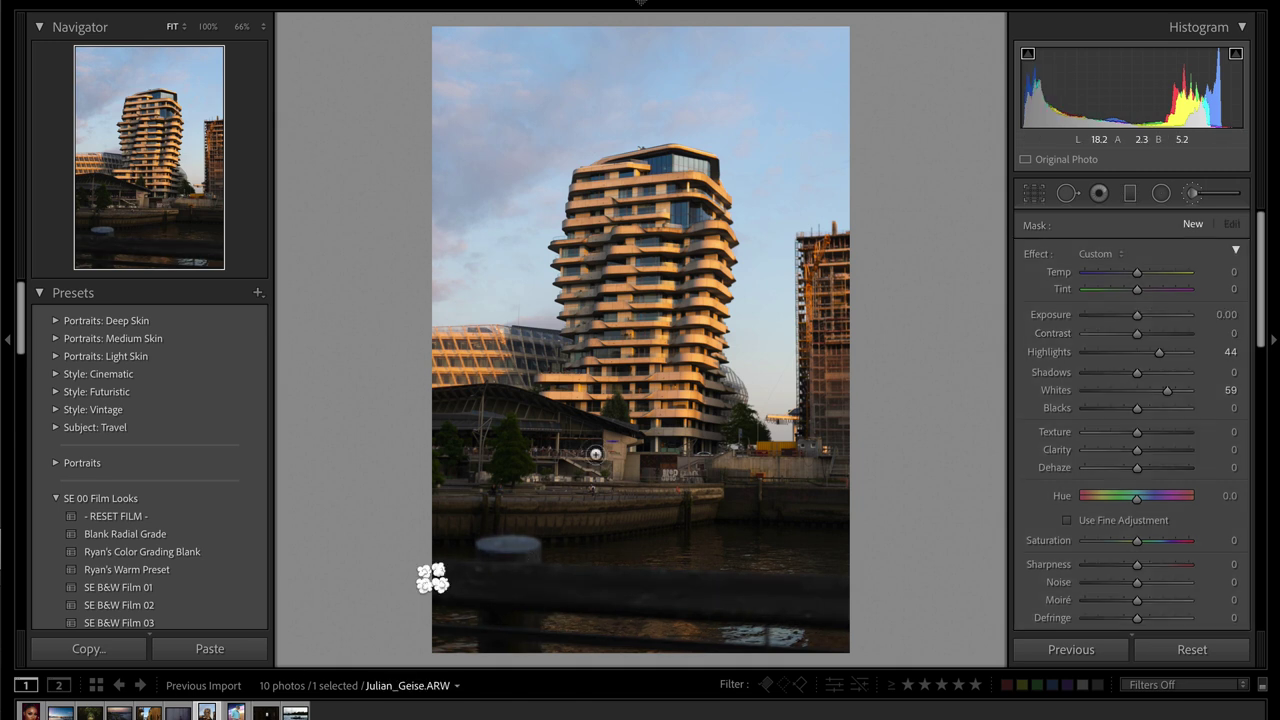
key("ctrl+z")
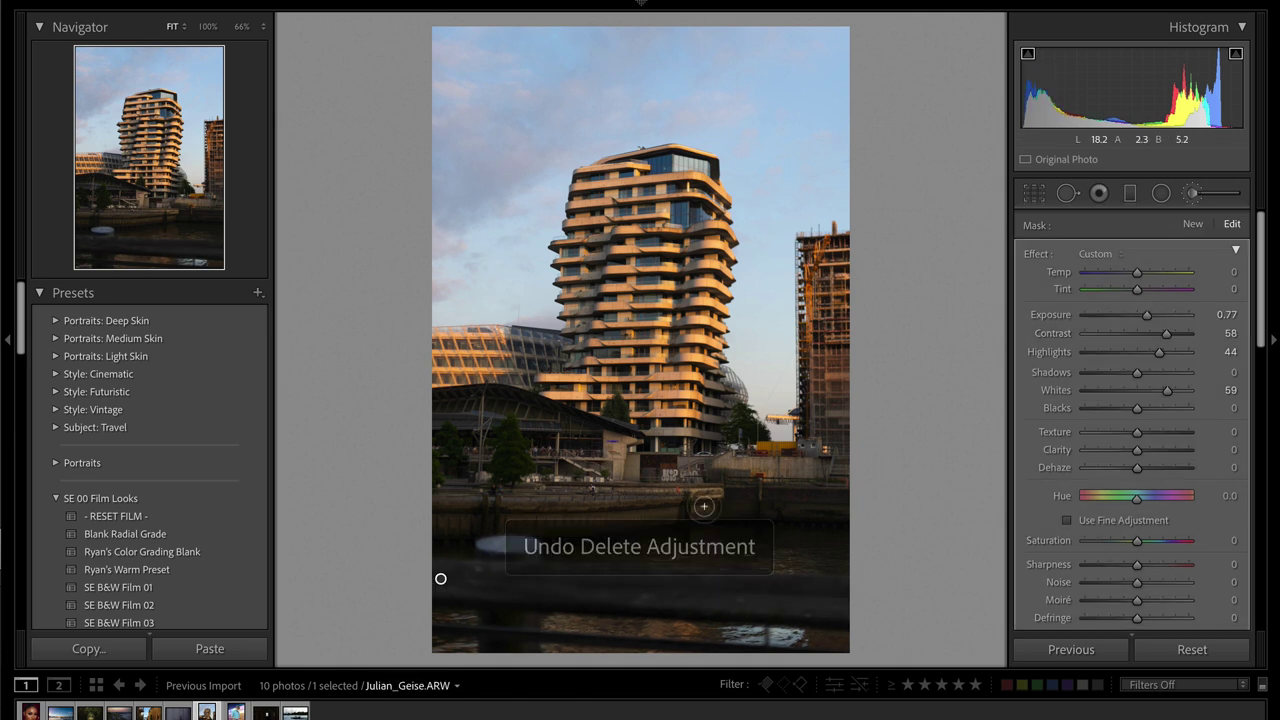
- Set the railing mask's Blacks to -14 with the clipping overlay off, and close the Adjustment Brush
left_click_drag(1122, 407, 1120, 410)
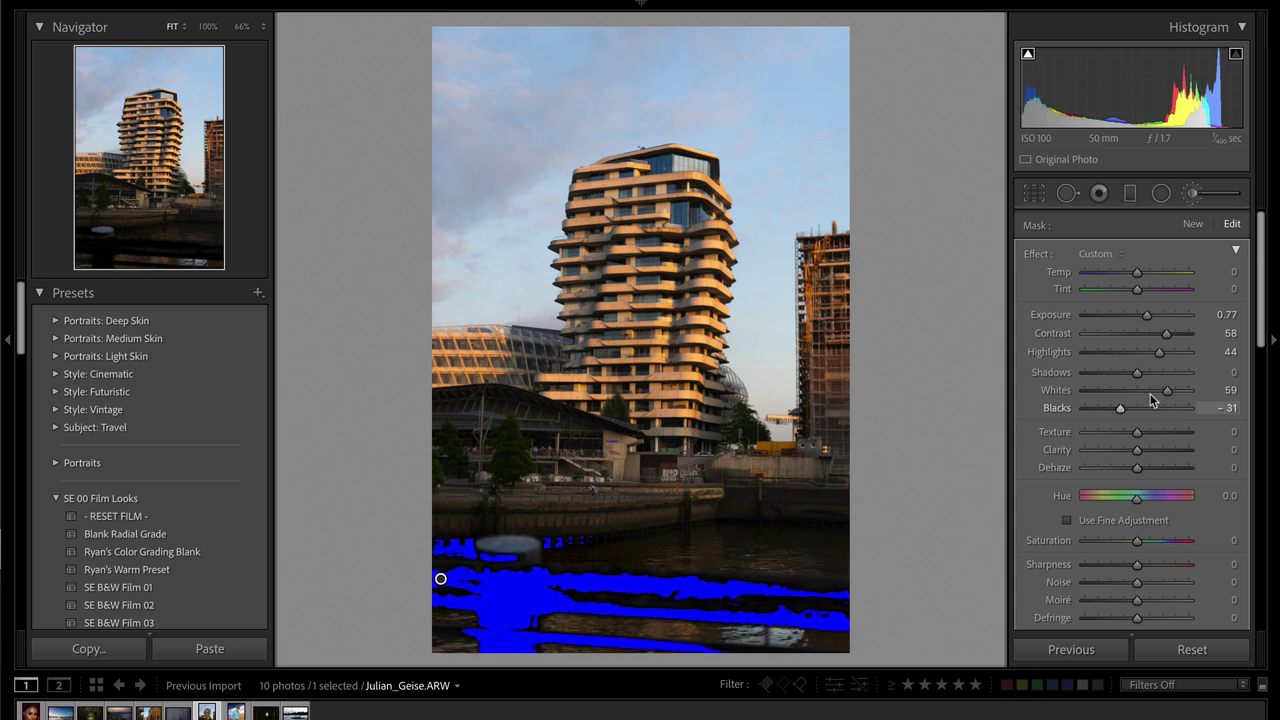
key("j")
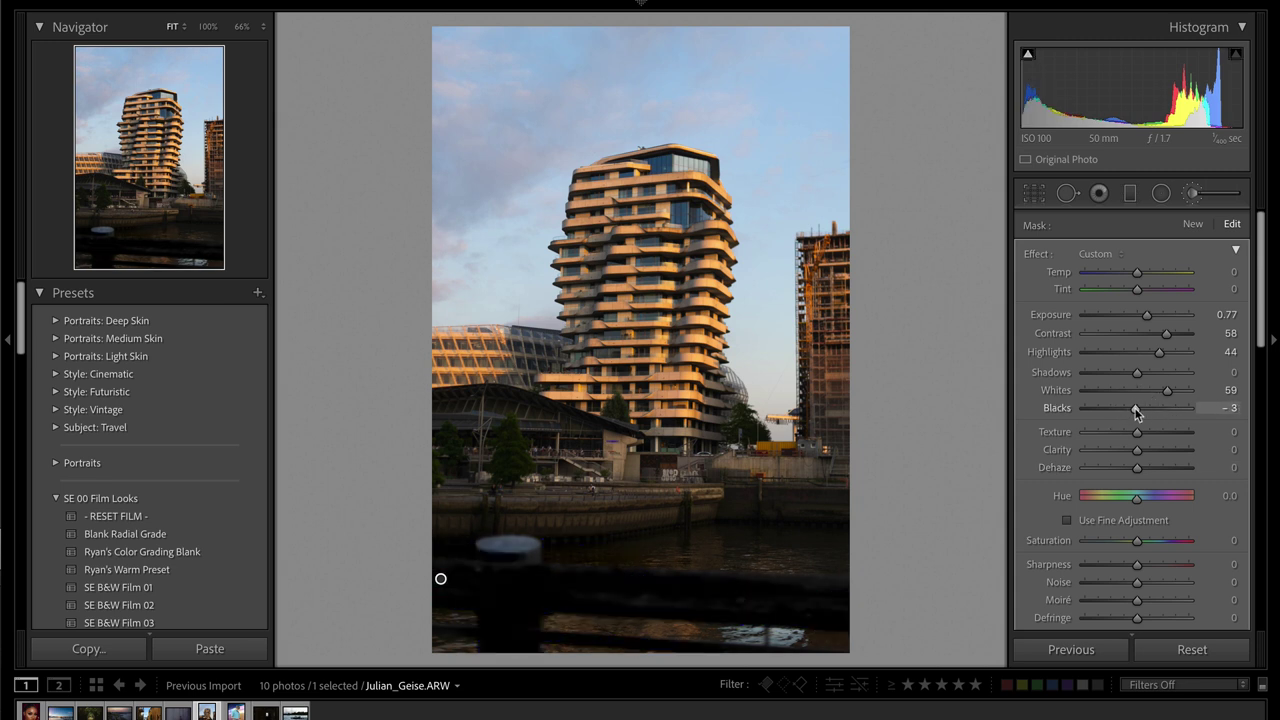
left_click_drag(1135, 410, 1128, 410)
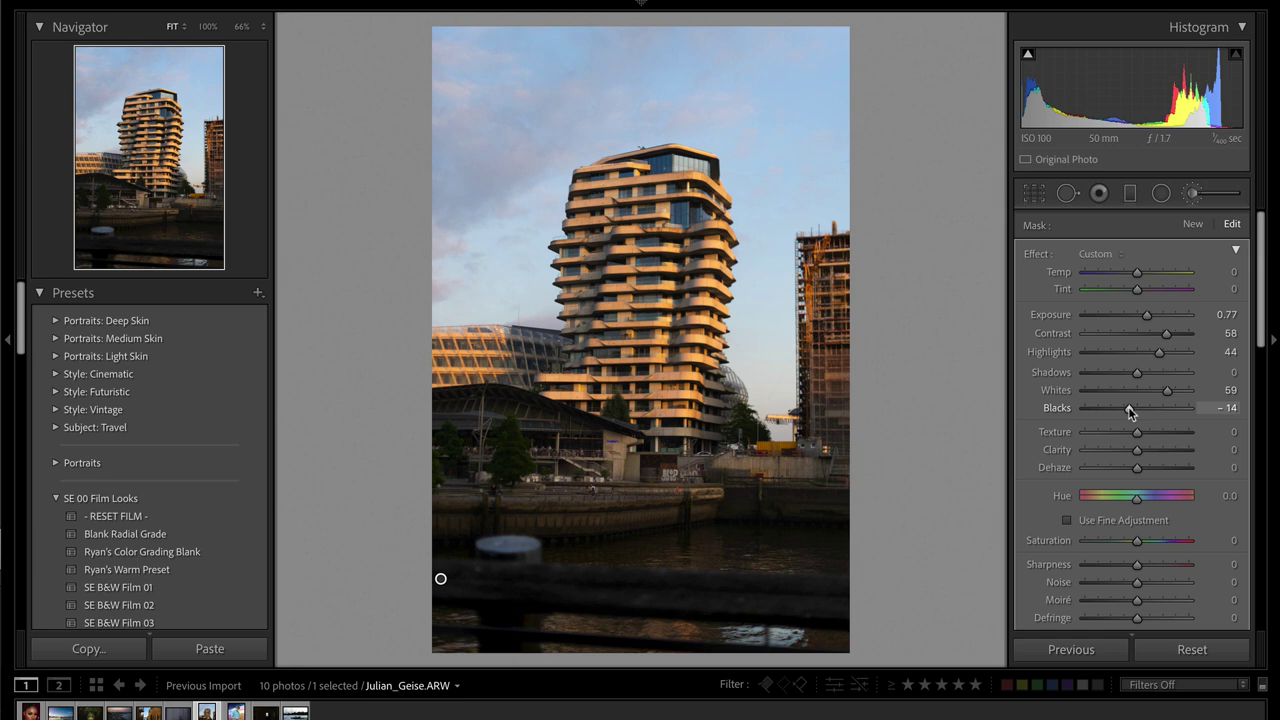
key("k")
- Compare the tower photo before and after the edits
key("backslash")
key("backslash")
key("backslash")
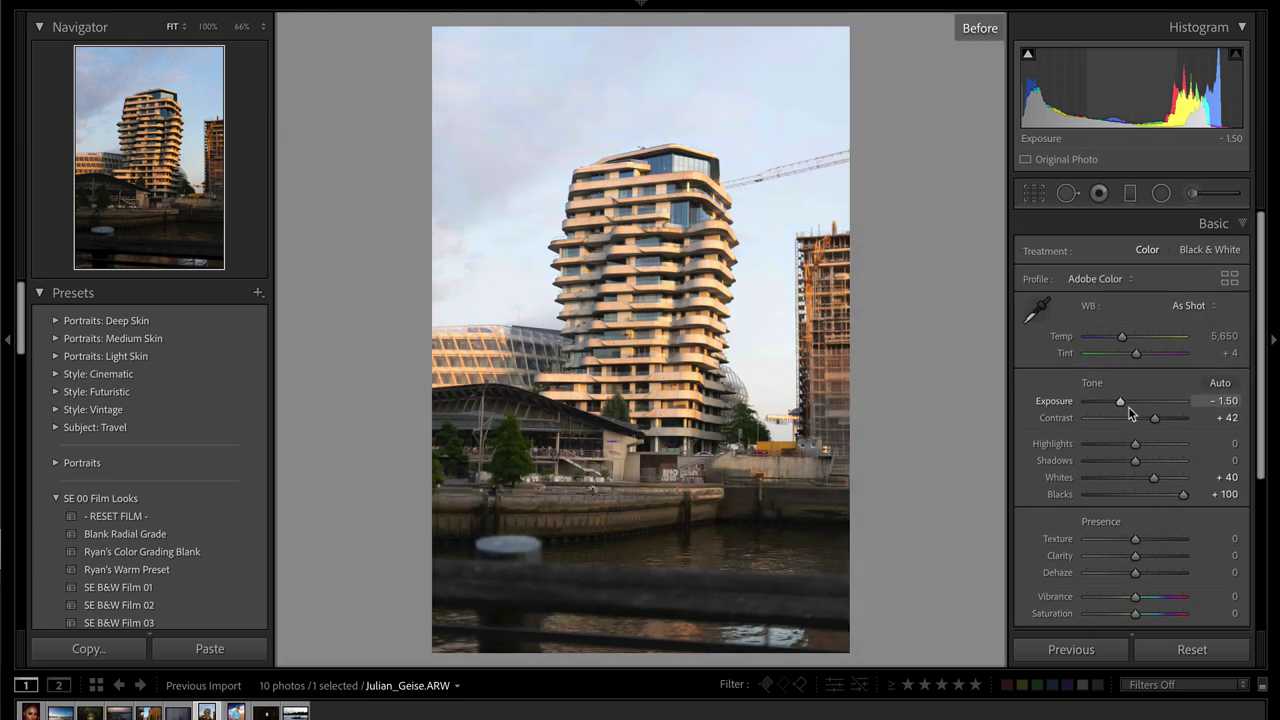
key("backslash")
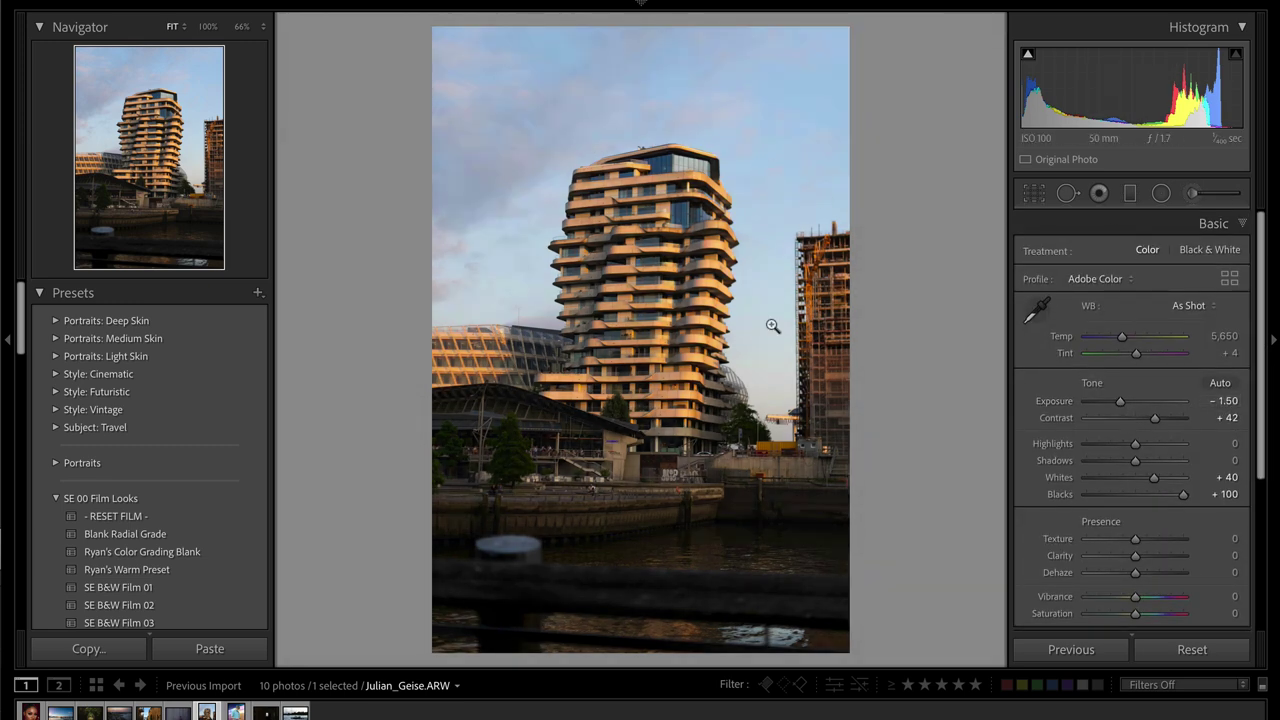
- Switch to the next photo, the masked man in front of the moving train, and reset its adjustments
key("Right")
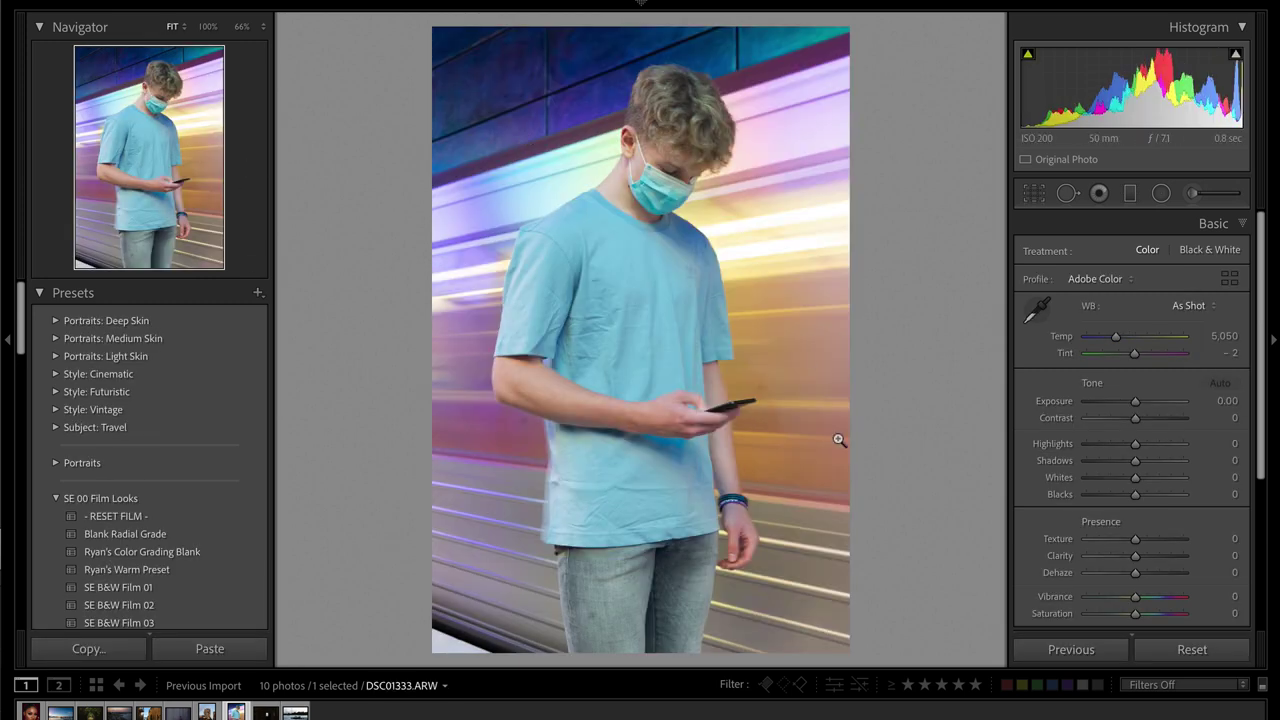
left_click(1222, 651)
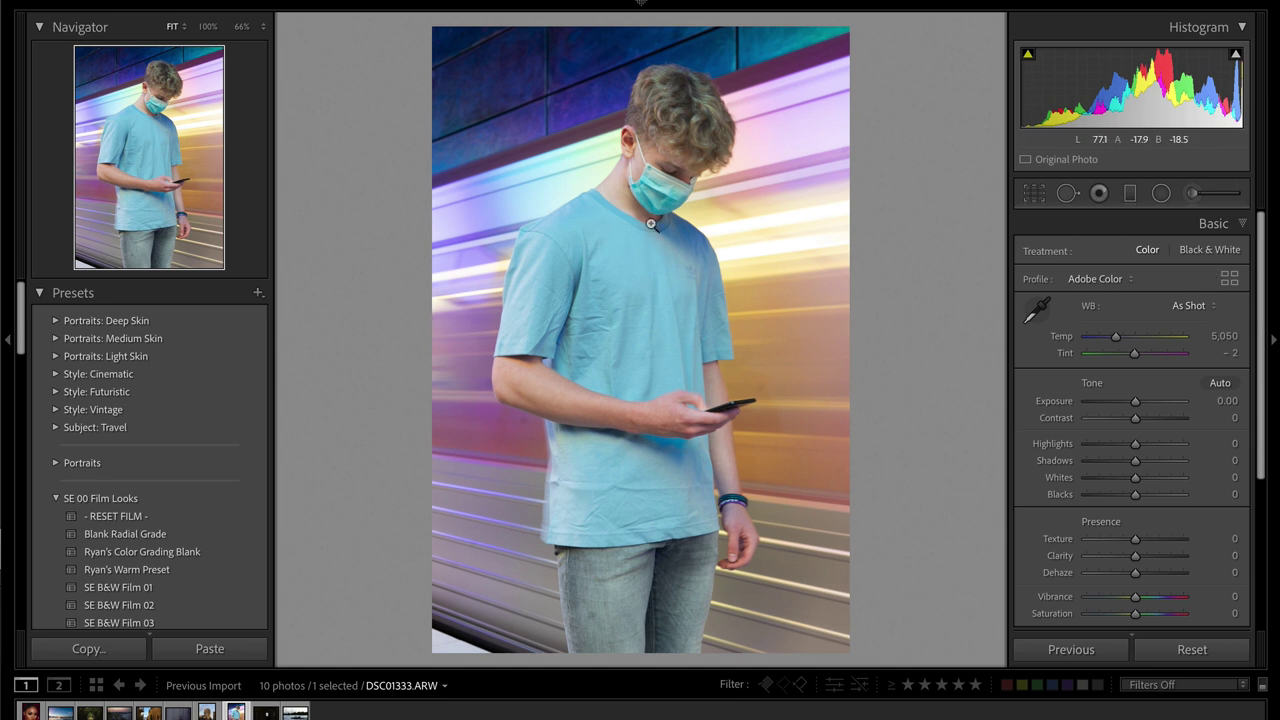
- Try Vibrance +67 and Saturation +71 on the whole photo, and reset all adjustments
scroll(1172, 535, "down", 1)
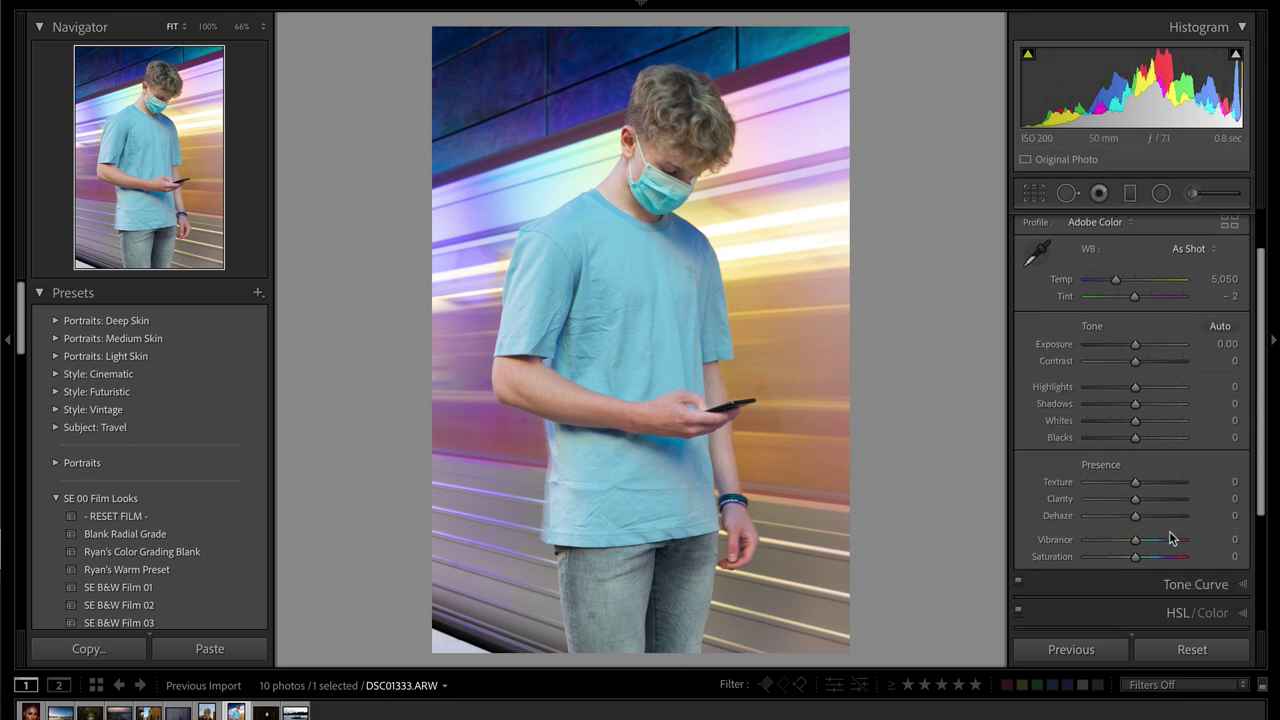
left_click(1172, 539)
left_click(1170, 556)
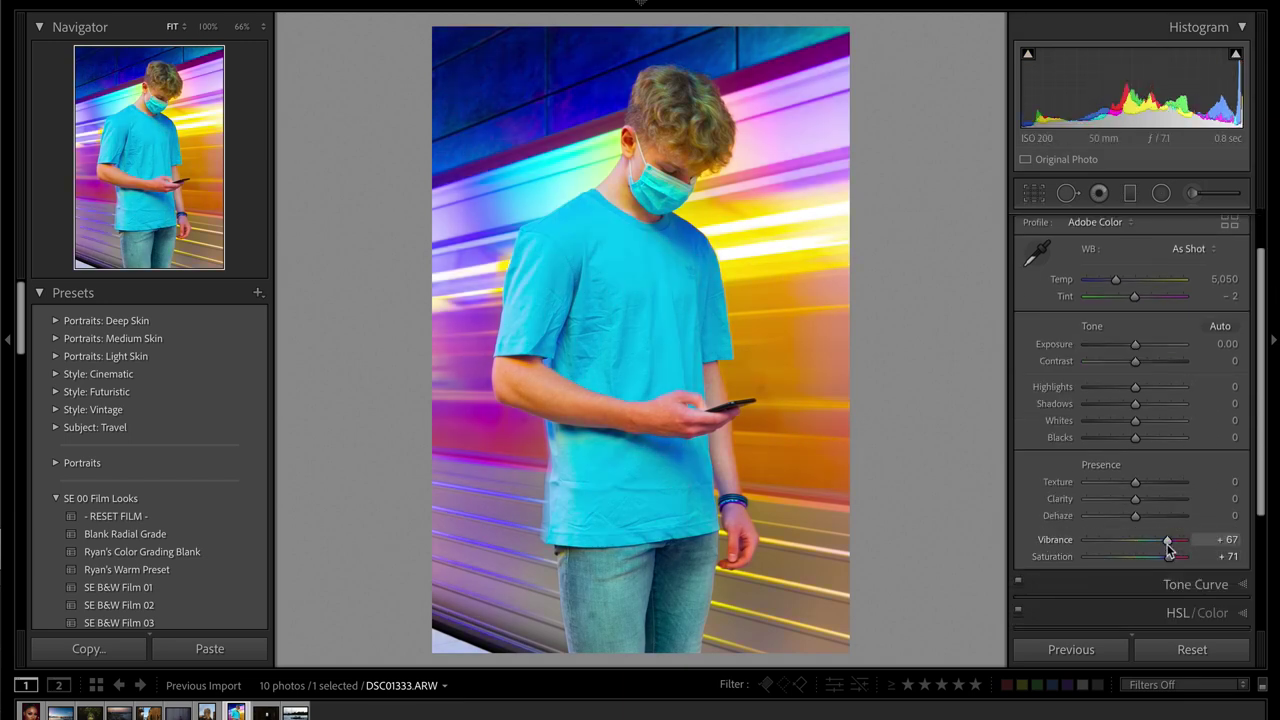
left_click(1220, 650)
scroll(1195, 195, "up", 1)
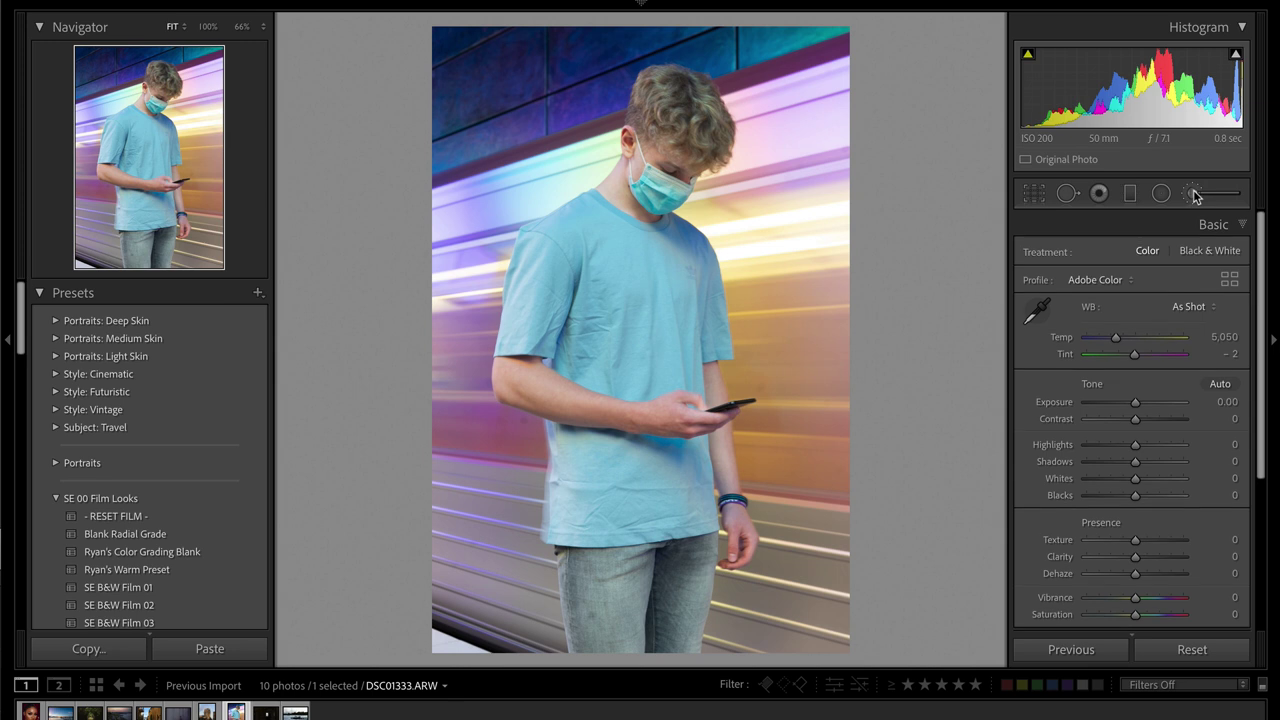
- Paint an Adjustment Brush mask over the man with Size 25, Feather 100, Flow 100 and Auto Mask on
left_click(1193, 194)
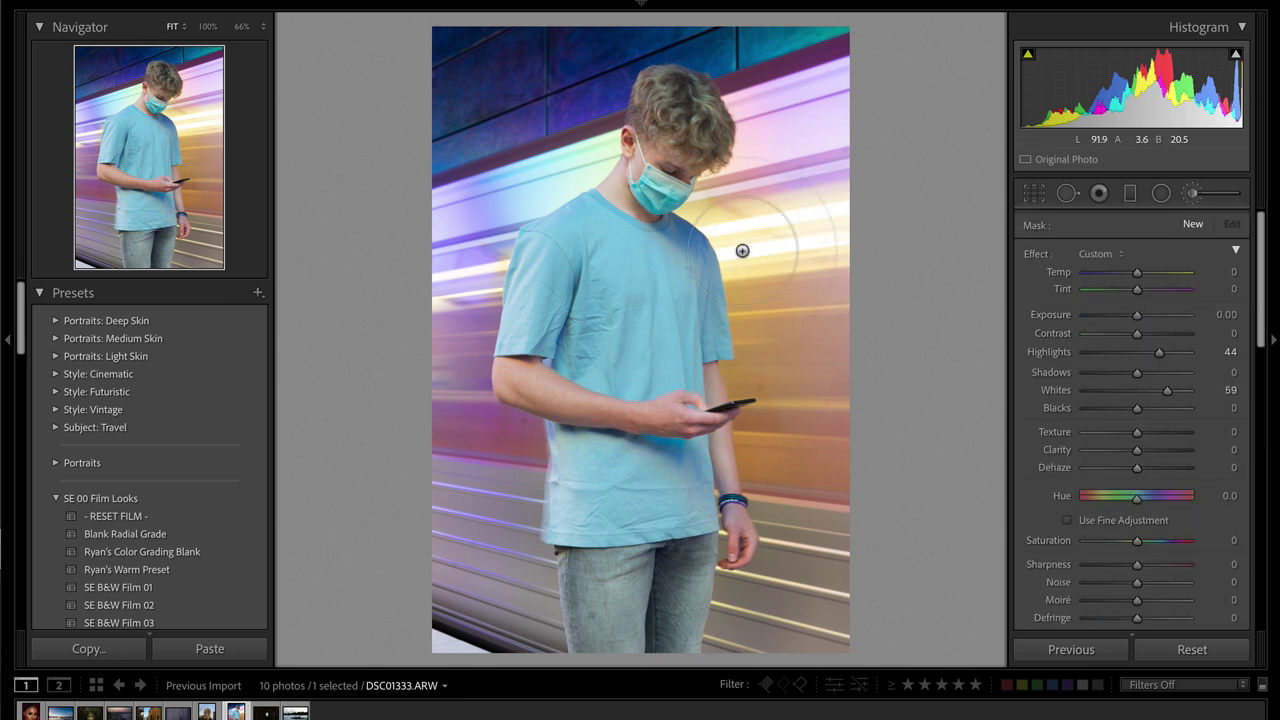
scroll(1121, 541, "down", 5)
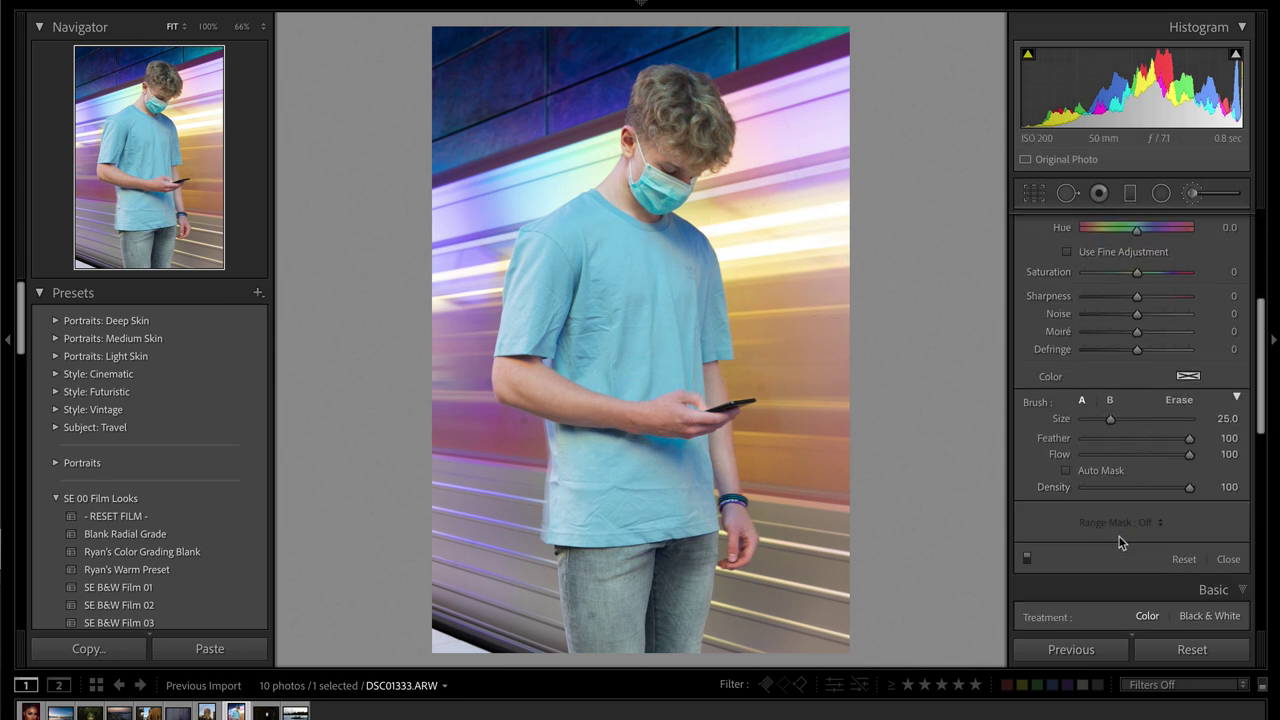
left_click(1067, 471)
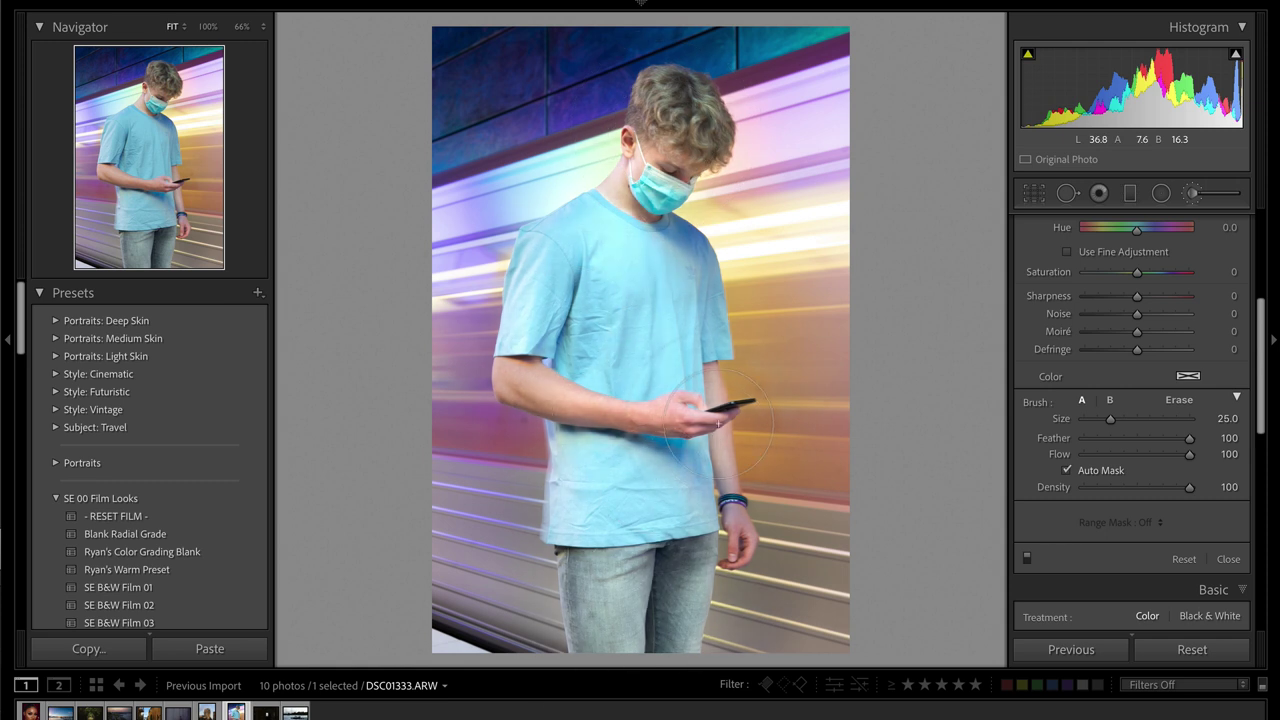
left_click(651, 219)
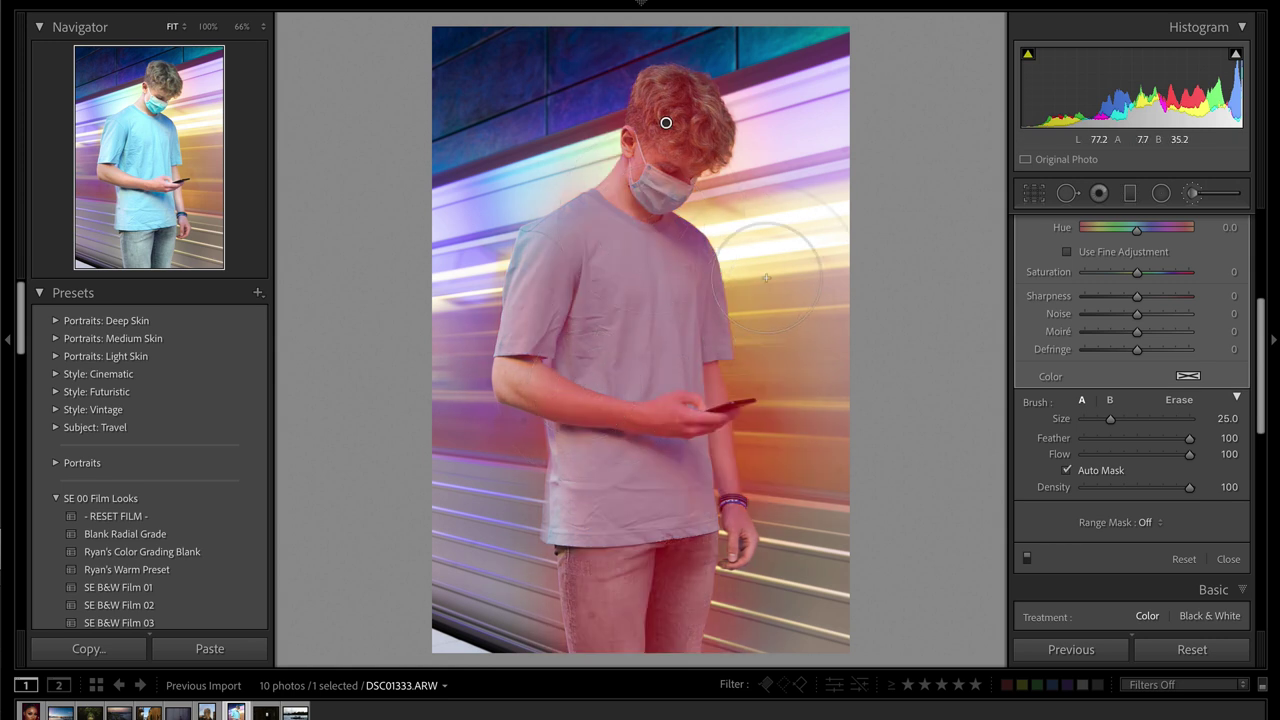
- Erase the mask spill from the train background around the man, with Auto Mask on and the erase brush reduced to Size 12
key("bracketleft")
key("bracketleft")
key("alt")
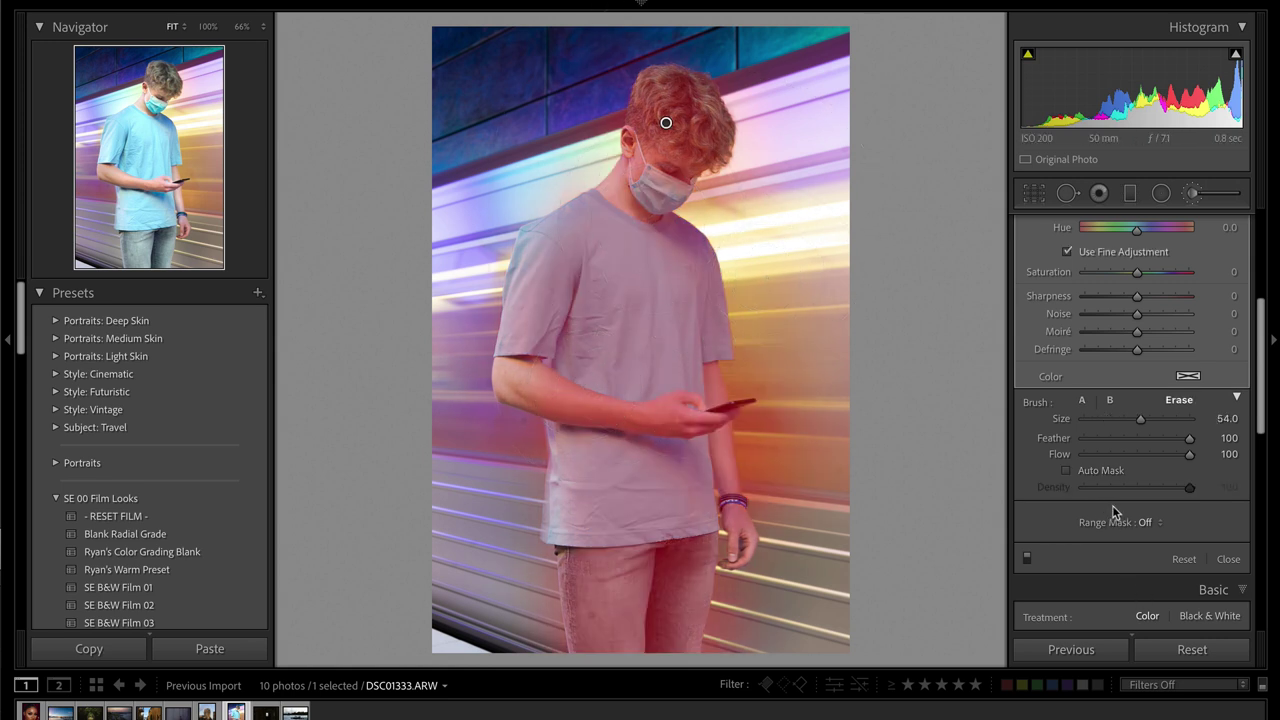
scroll(757, 206, "down", 8)
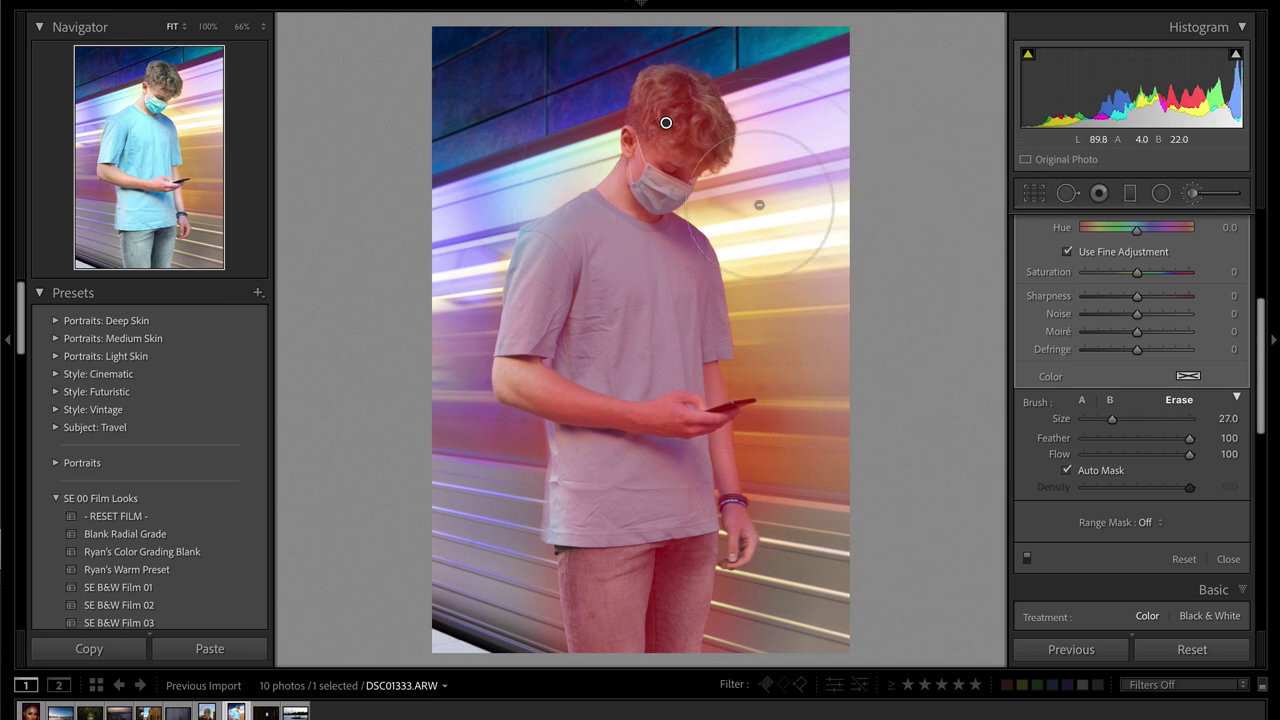
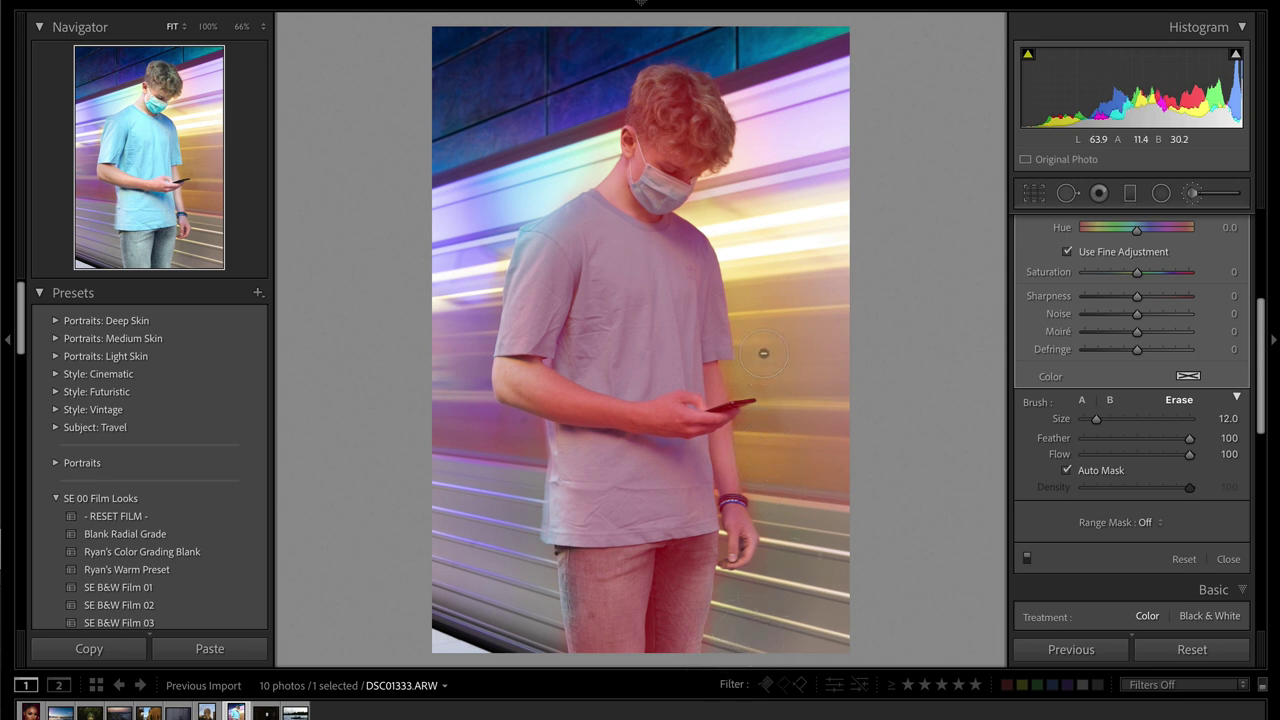
key("alt")
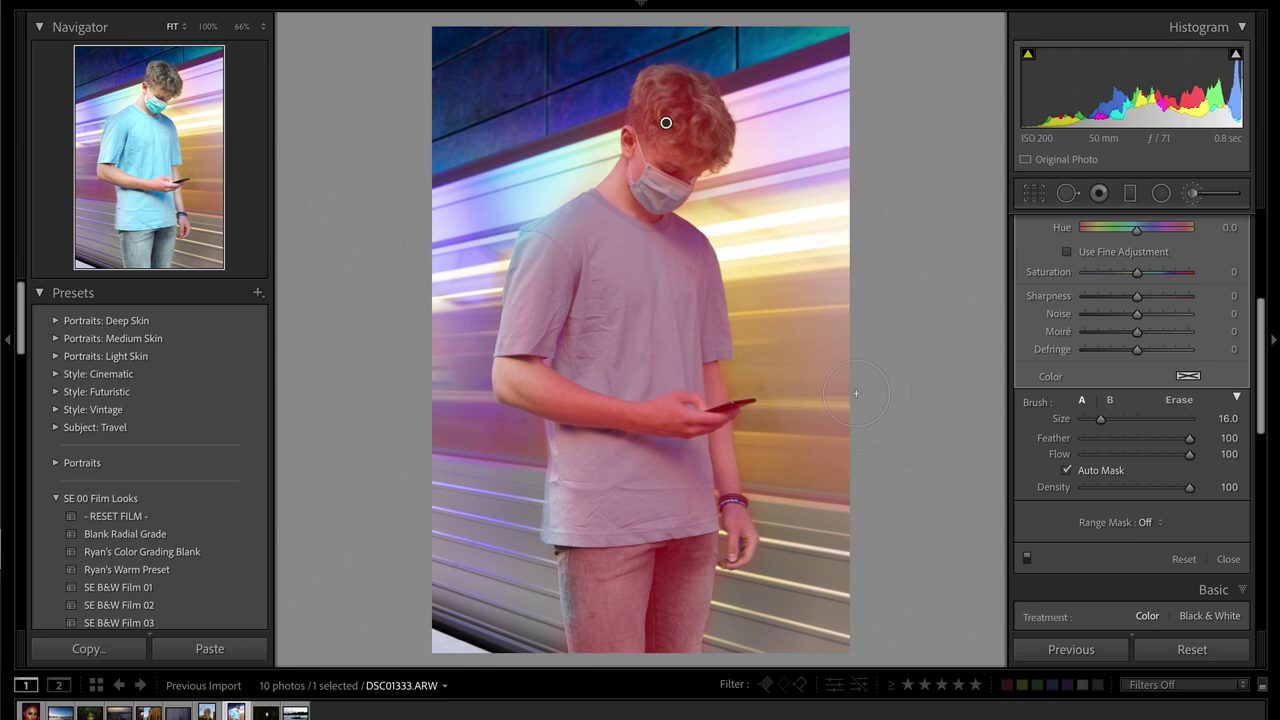
- Hide the mask overlay, reset the man's mask effect, and set its Contrast to -100 and Highlights to -32
key("o")
scroll(1201, 350, "up", 5)
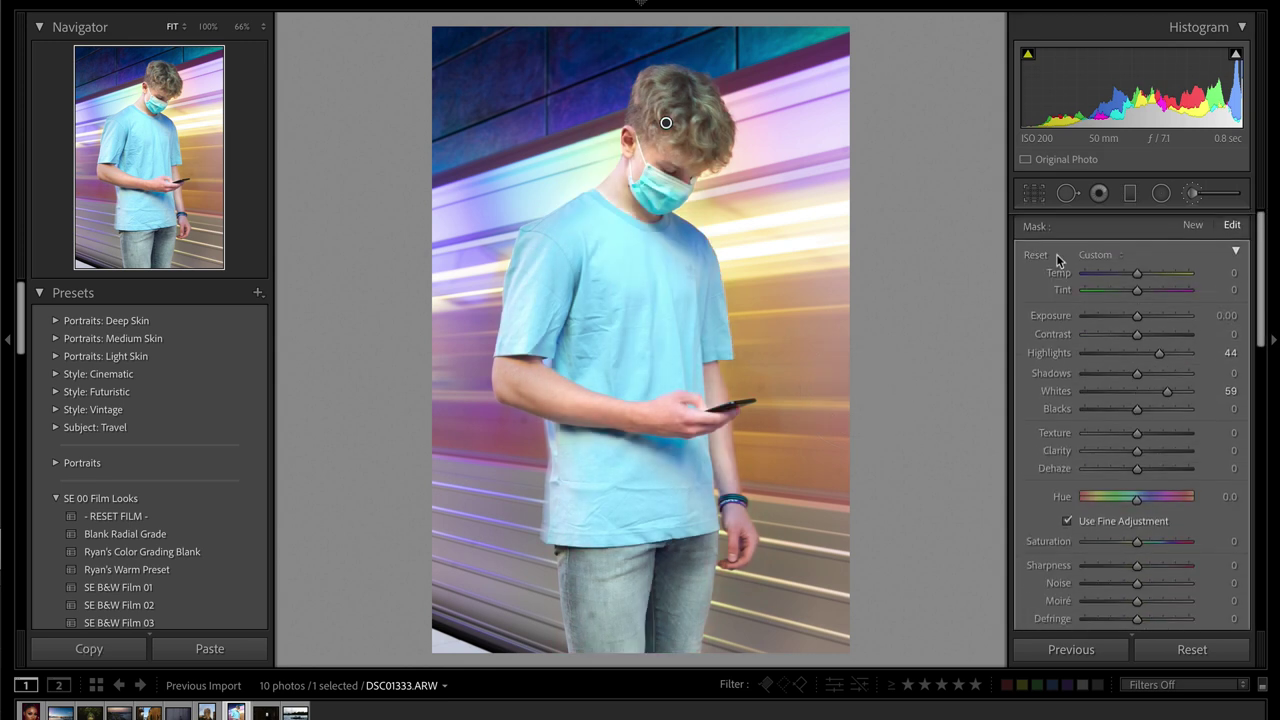
left_click(1043, 254, "alt")
left_click_drag(1105, 334, 1035, 331)
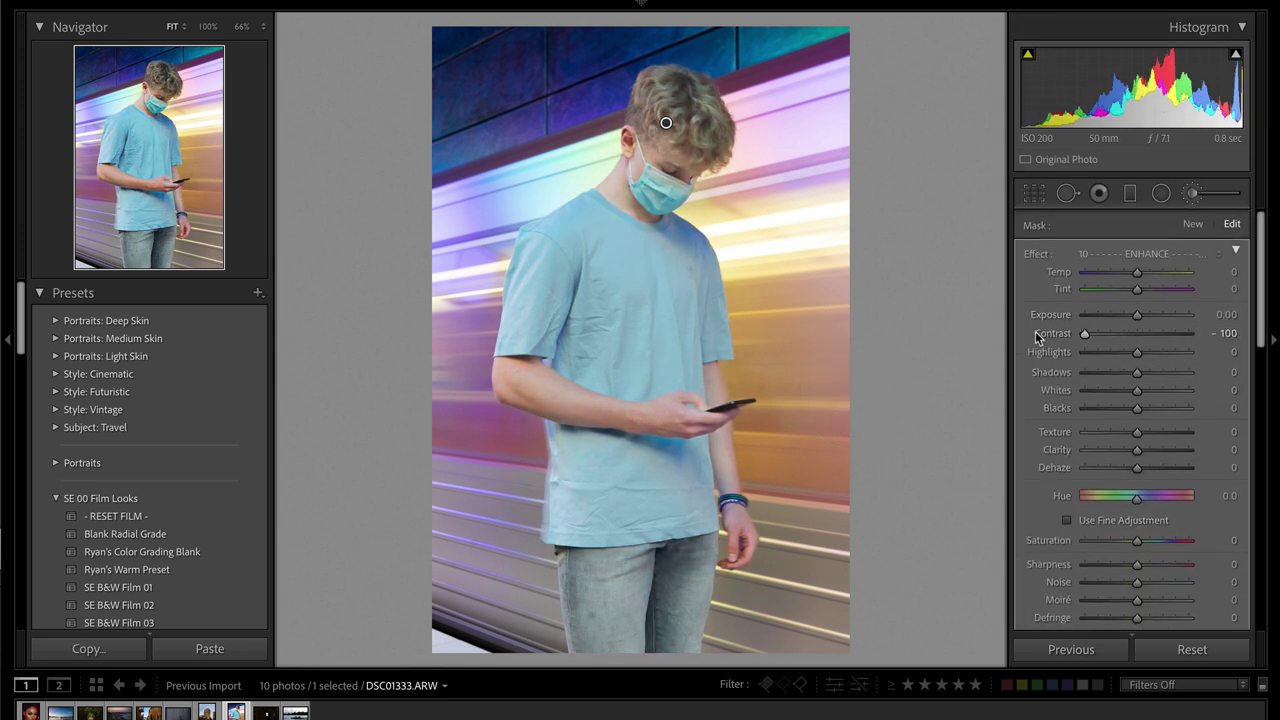
left_click(1120, 352)
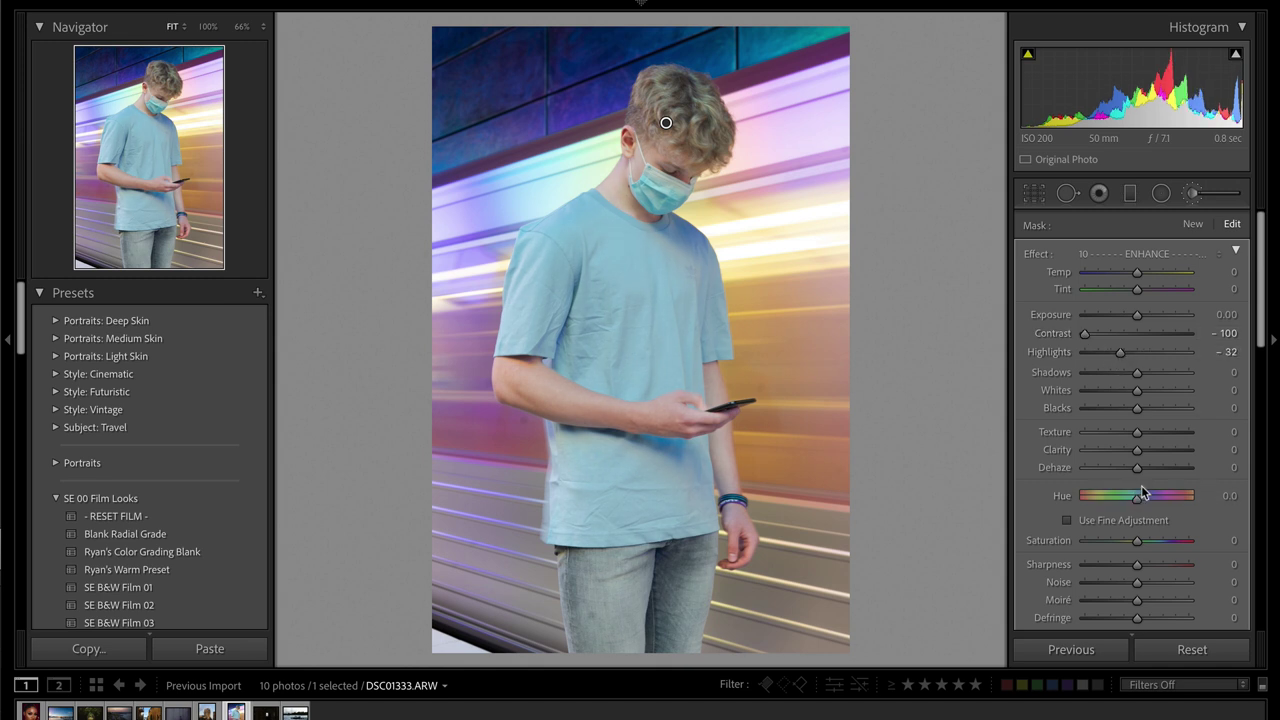
- Set the man's mask to Saturation -16, Dehaze -21 and Exposure -0.10, and close the Adjustment Brush
left_click(1129, 540)
left_click(1120, 467)
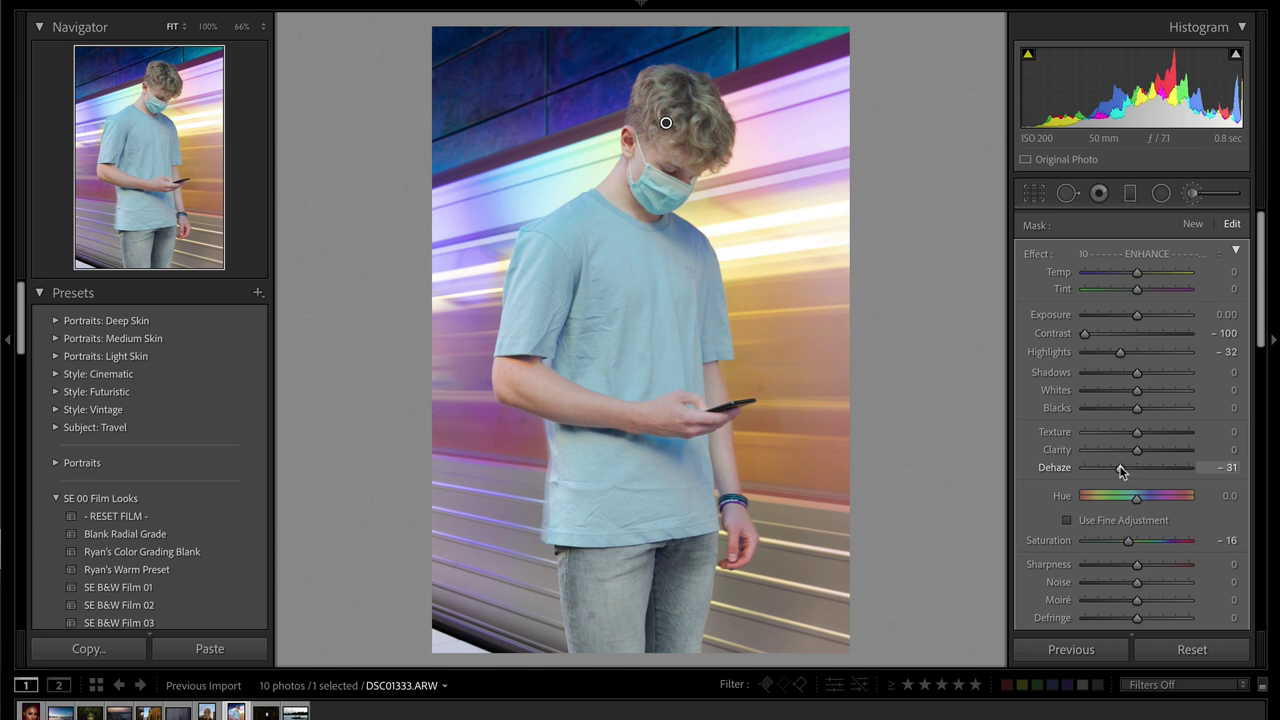
left_click_drag(1125, 467, 1126, 467)
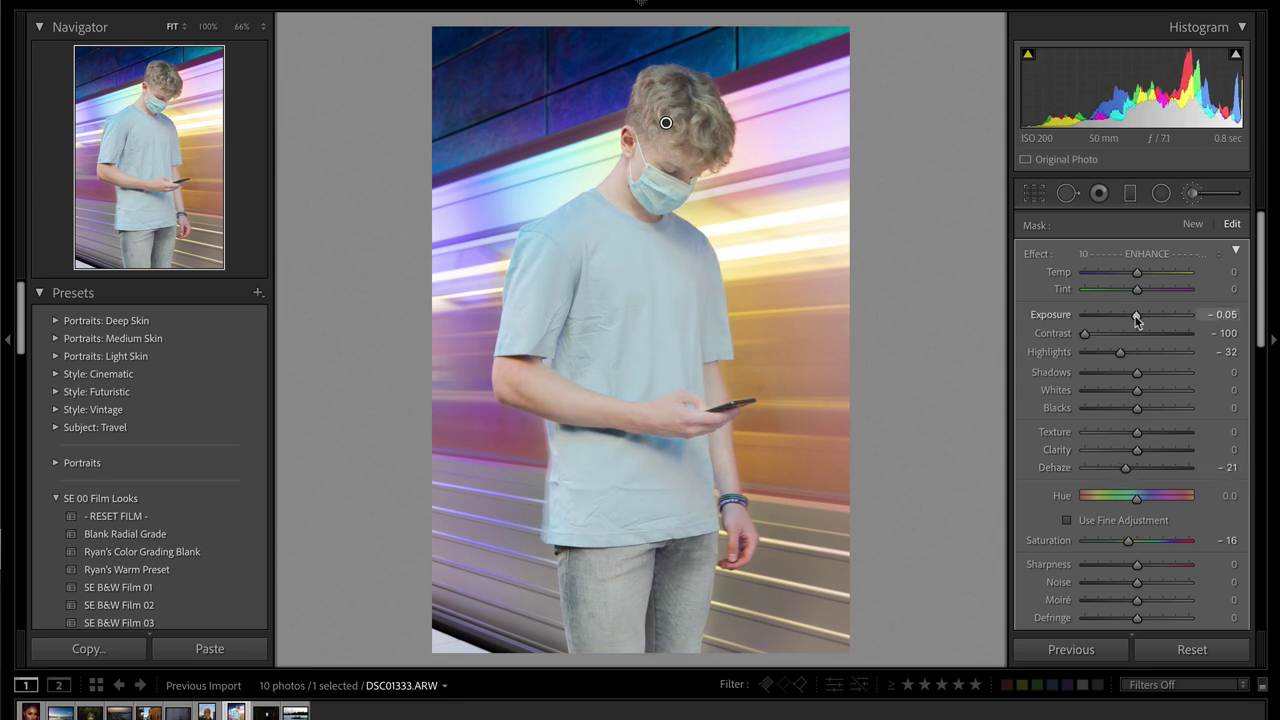
left_click_drag(1136, 320, 1135, 320)
key("k")
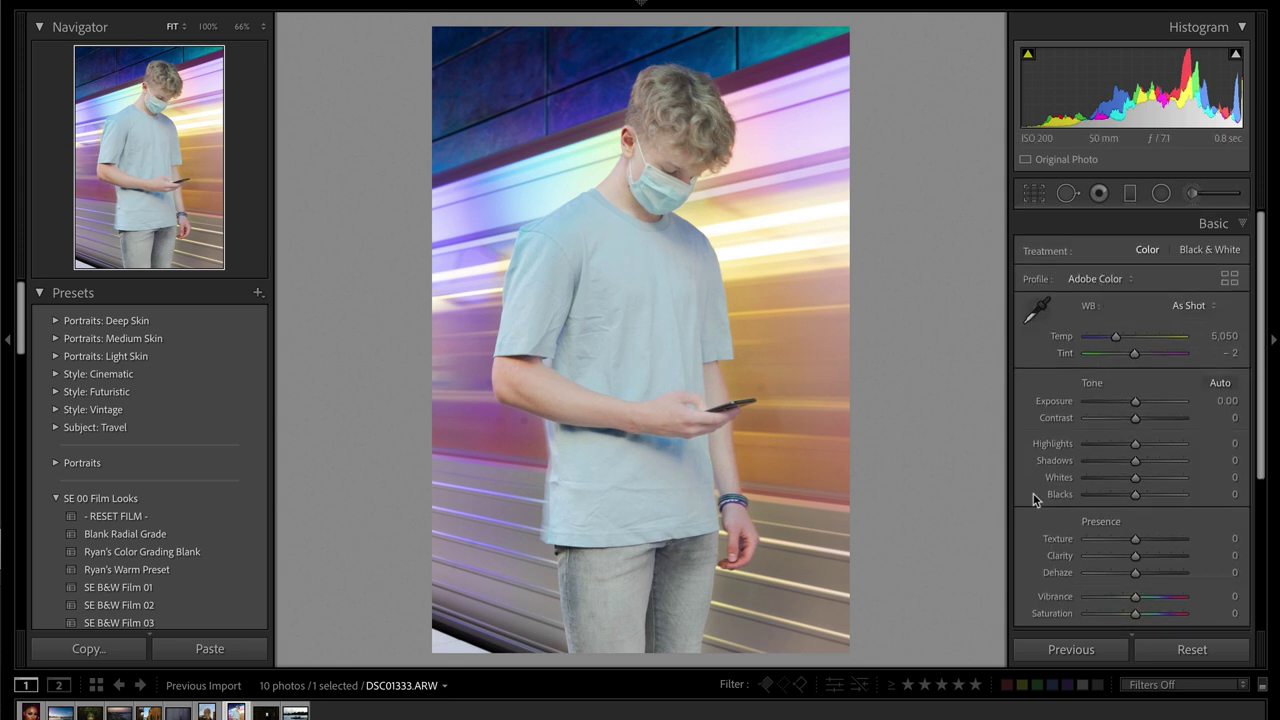
- Set the whole photo's Dehaze to +44, Contrast to +20 and Exposure to +0.33, and fine-tune its Saturation
scroll(1117, 529, "down", 1)
left_click_drag(1135, 527, 1158, 533)
left_click_drag(1135, 373, 1145, 378)
key("shift+=")
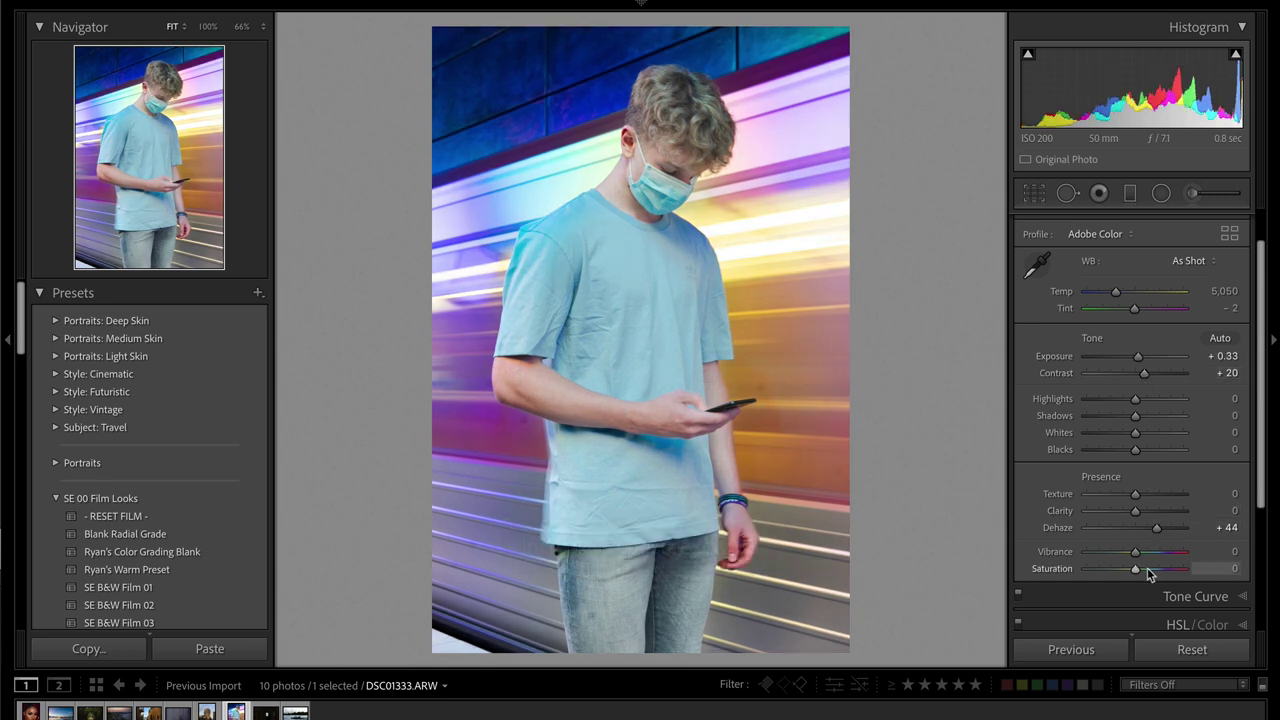
left_click_drag(1140, 568, 1137, 574)
- Compare the portrait before and after the edits several times
key("backslash")
key("backslash")
key("backslash")
key("backslash")
key("backslash")
key("backslash")
- Reopen the man's Adjustment Brush mask and set its Blacks to -29
scroll(1190, 200, "up", 1)
left_click(1191, 194)
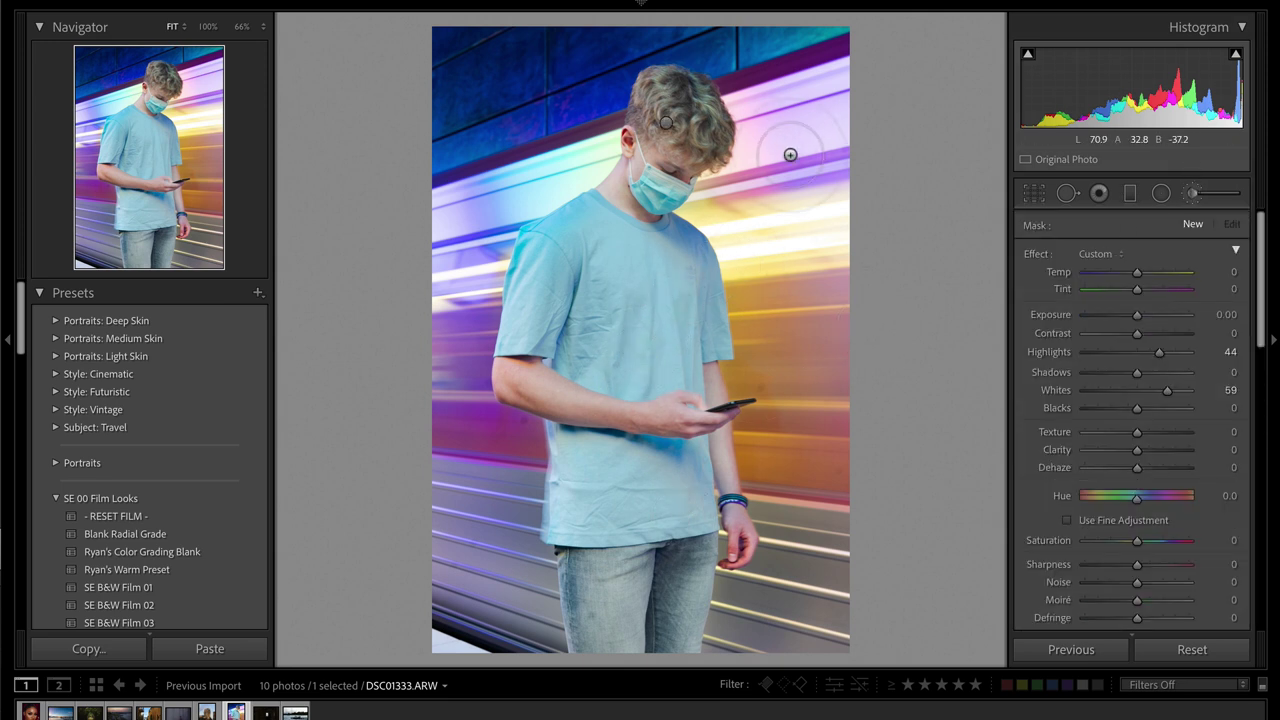
left_click(666, 122)
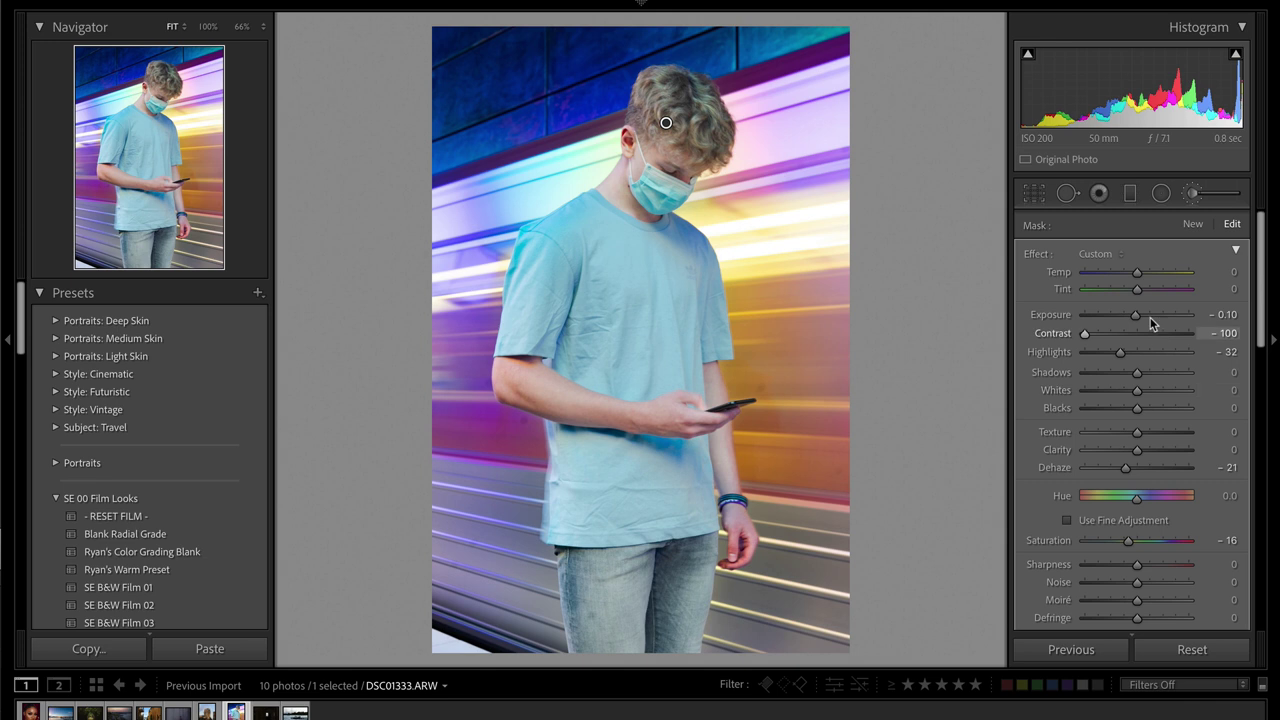
left_click_drag(1127, 410, 1121, 408)
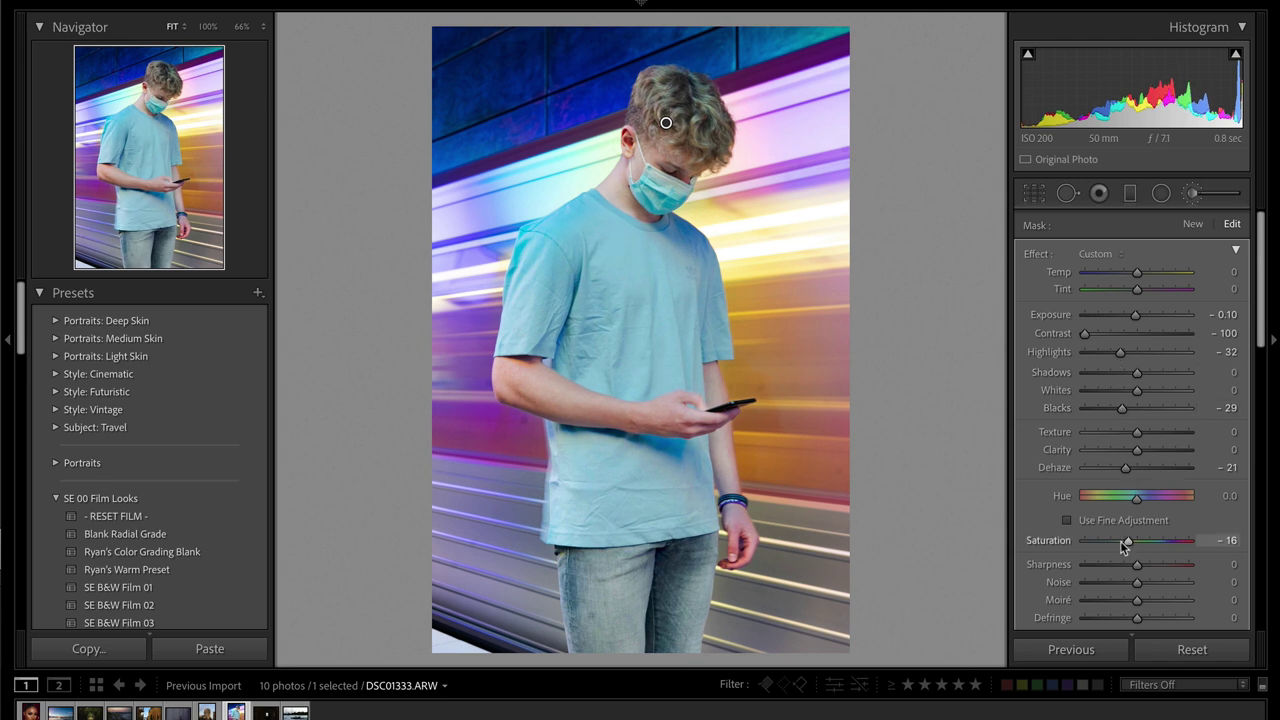
- Fine-tune the man's mask Saturation and close the Adjustment Brush, and set the whole photo's Vibrance to +29 and Saturation to +11
left_click_drag(1115, 540, 1117, 539)
key("Return")
key("shift+m")
scroll(1152, 559, "down", 2)
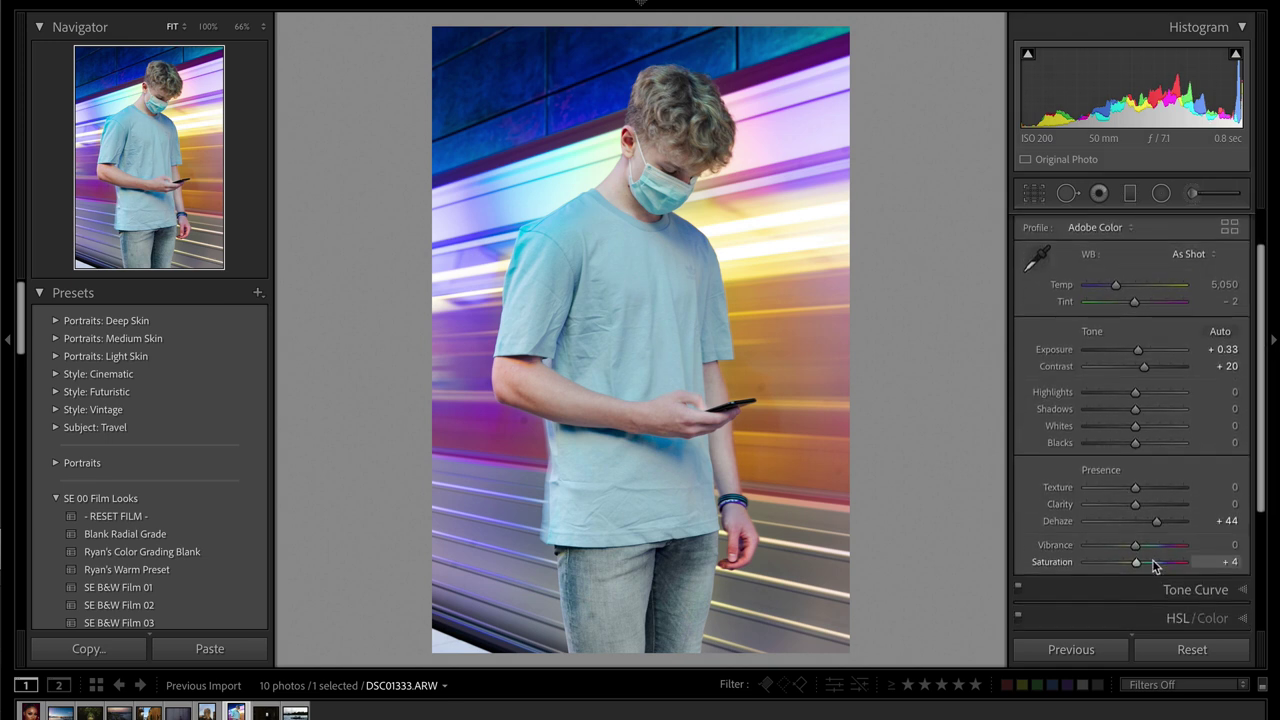
left_click_drag(1146, 548, 1158, 548)
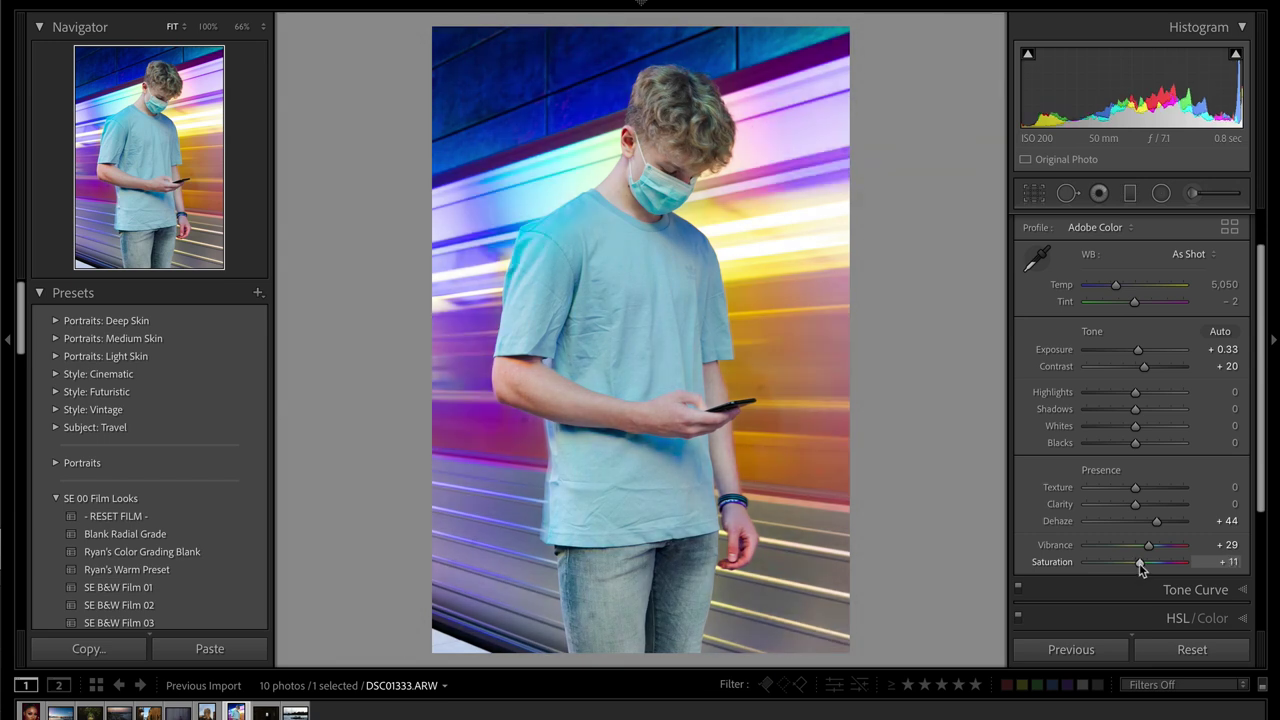
- Shape the Tone Curve with a midtone anchor, a highlight point at 187/195 and a black point at 3/21, and compare before and after
scroll(1142, 570, "down", 1)
scroll(1142, 570, "down", 2)
left_click(1166, 519)
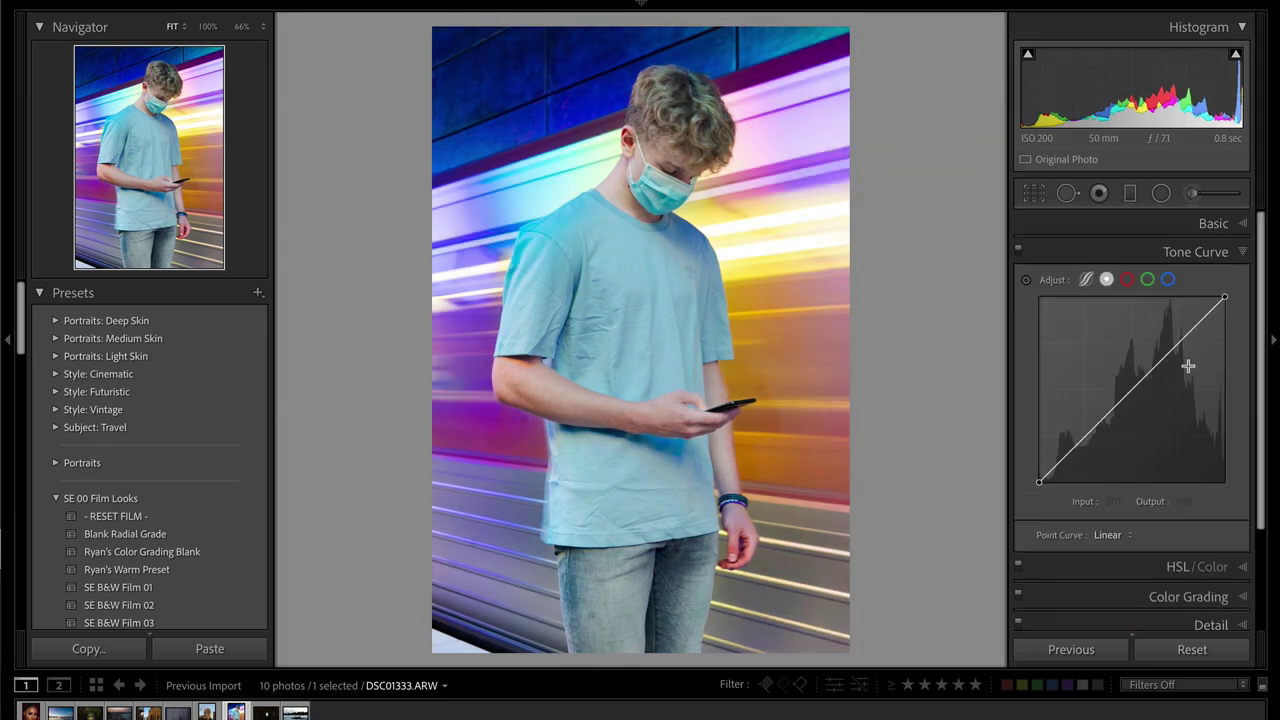
left_click(1136, 395)
left_click_drag(1171, 351, 1173, 339)
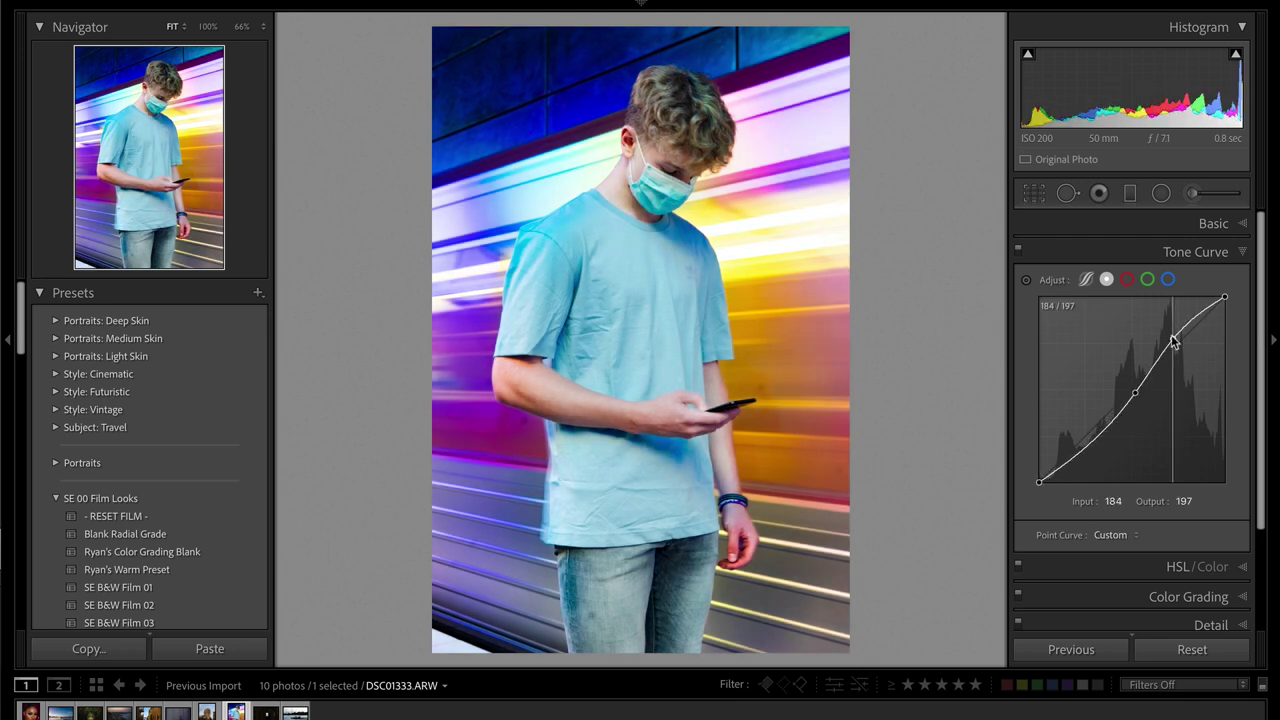
left_click_drag(1171, 337, 1175, 341)
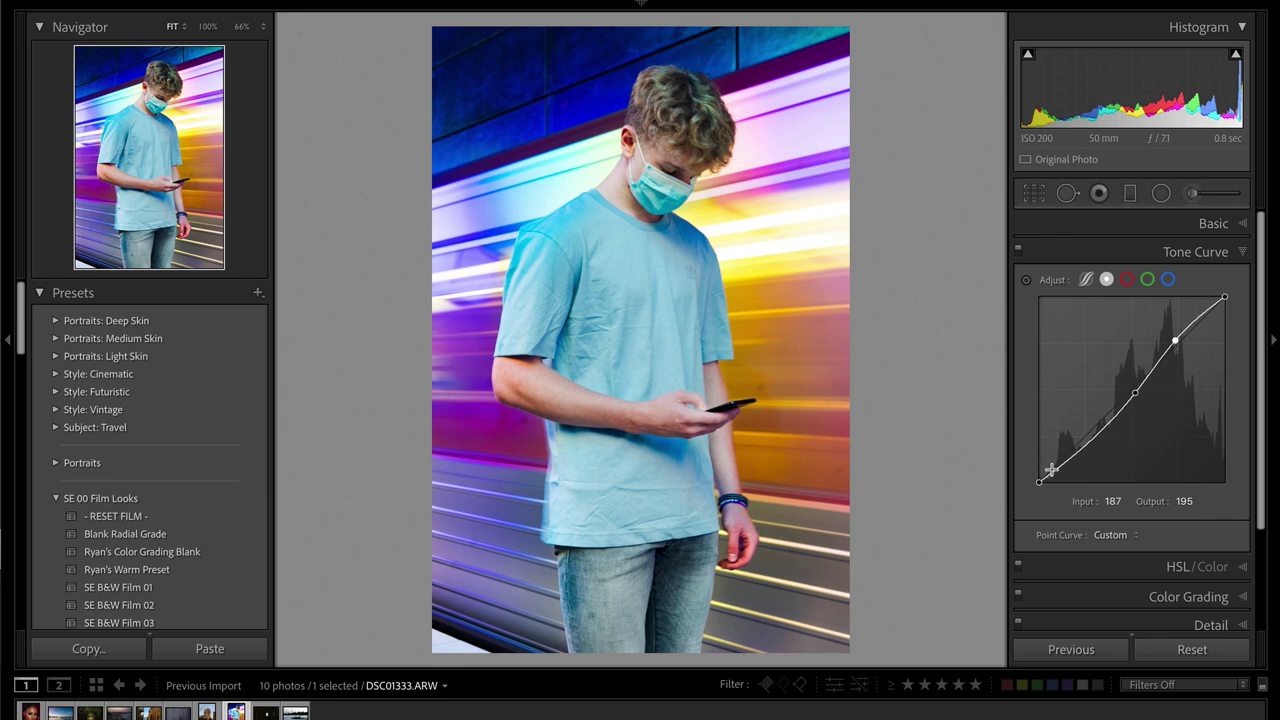
left_click_drag(1039, 483, 1041, 472)
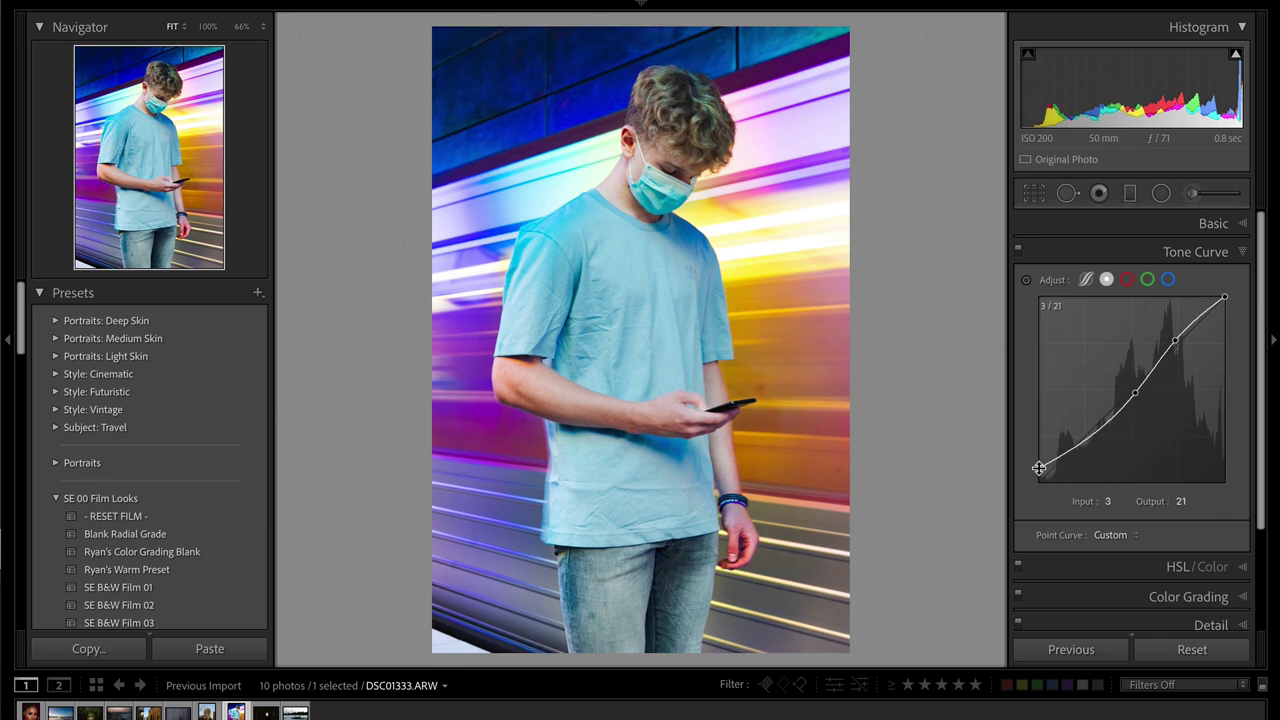
key("backslash")
key("backslash")
scroll(1172, 475, "down", 1)
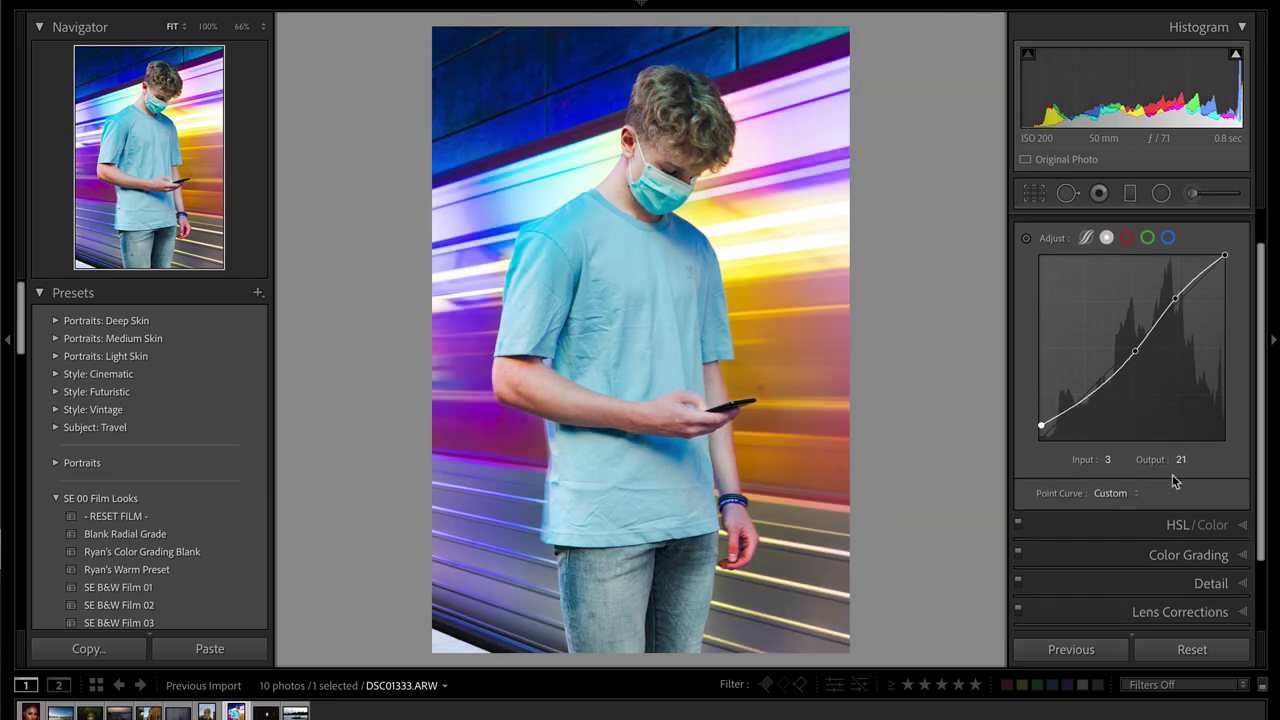
- Go to the dark interior photo _DSC5265.ARW and set Exposure to +2.00, Highlights to -35, Temp to 3,273 and Tint to +20
key("Right")
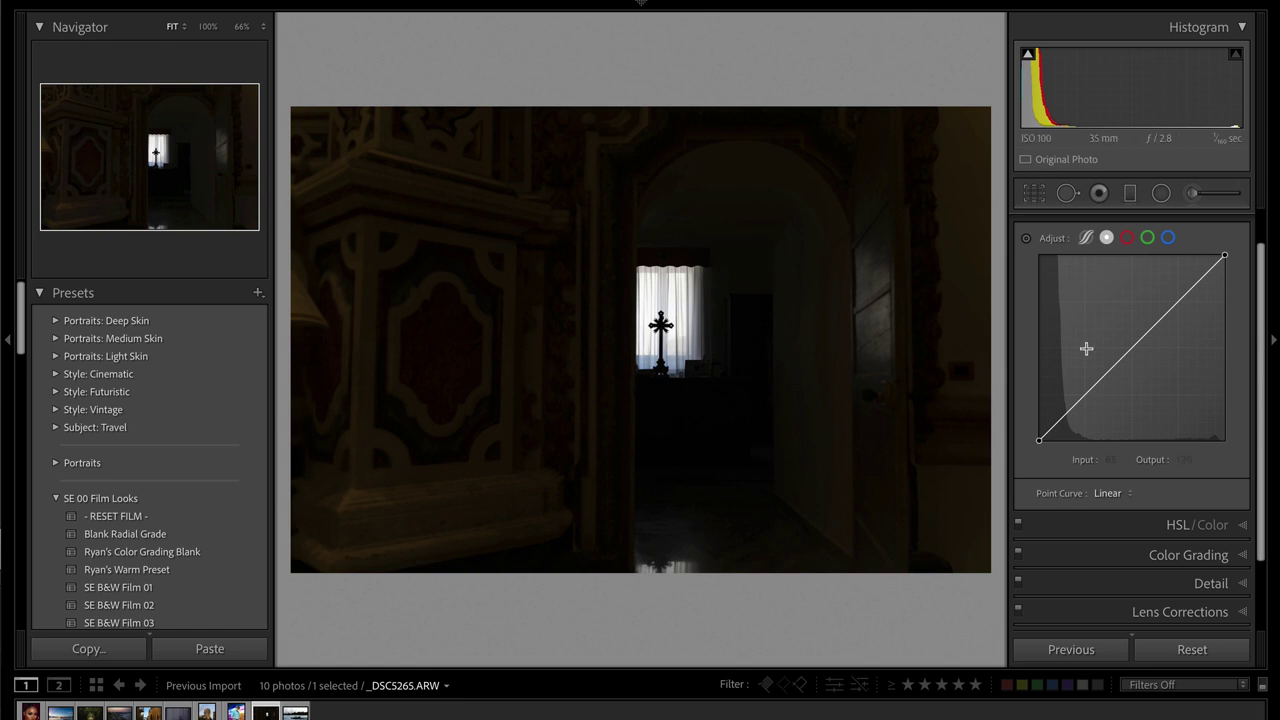
scroll(1086, 349, "up", 2)
left_click(1234, 253)
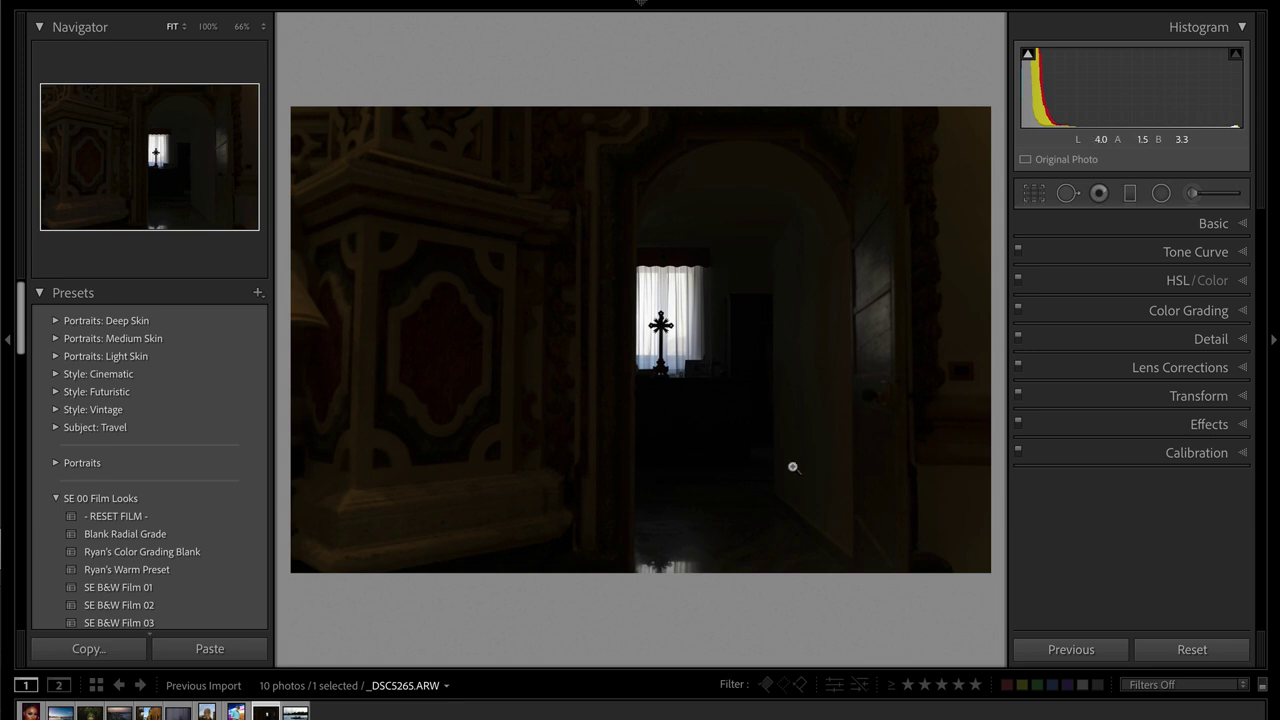
left_click(660, 421)
left_click(774, 552)
left_click(1232, 222)
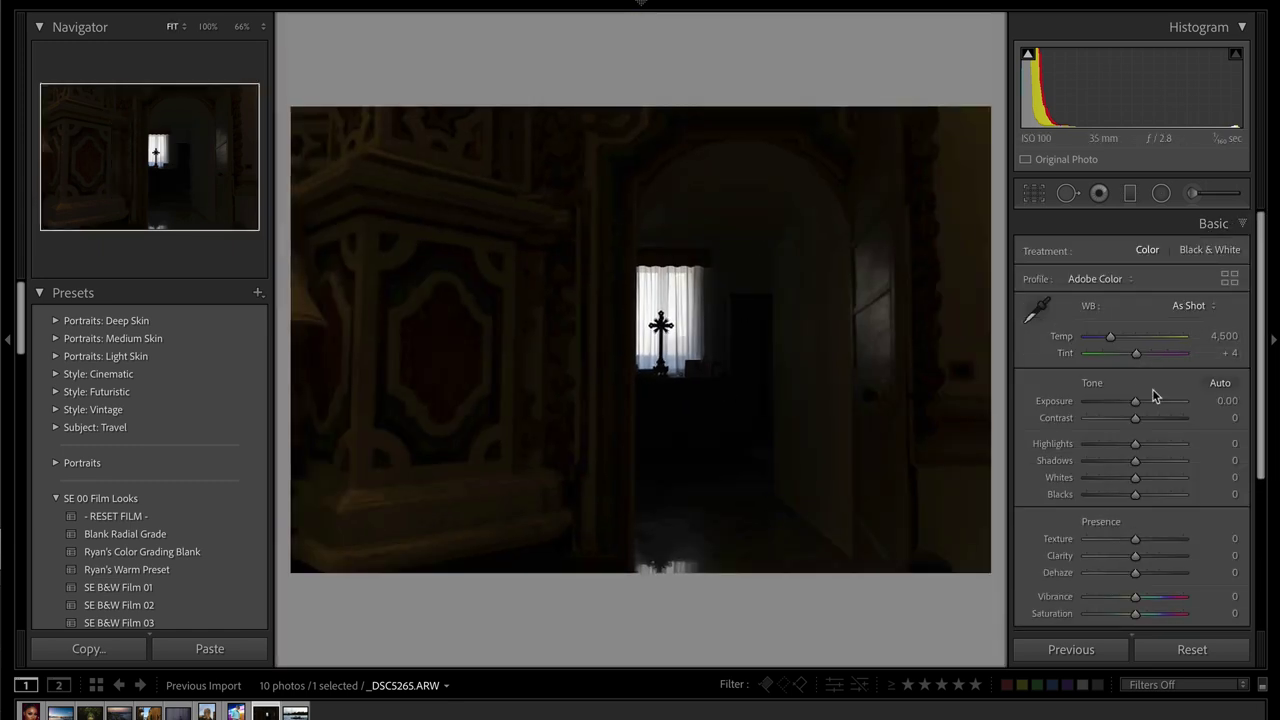
left_click_drag(1146, 400, 1153, 399)
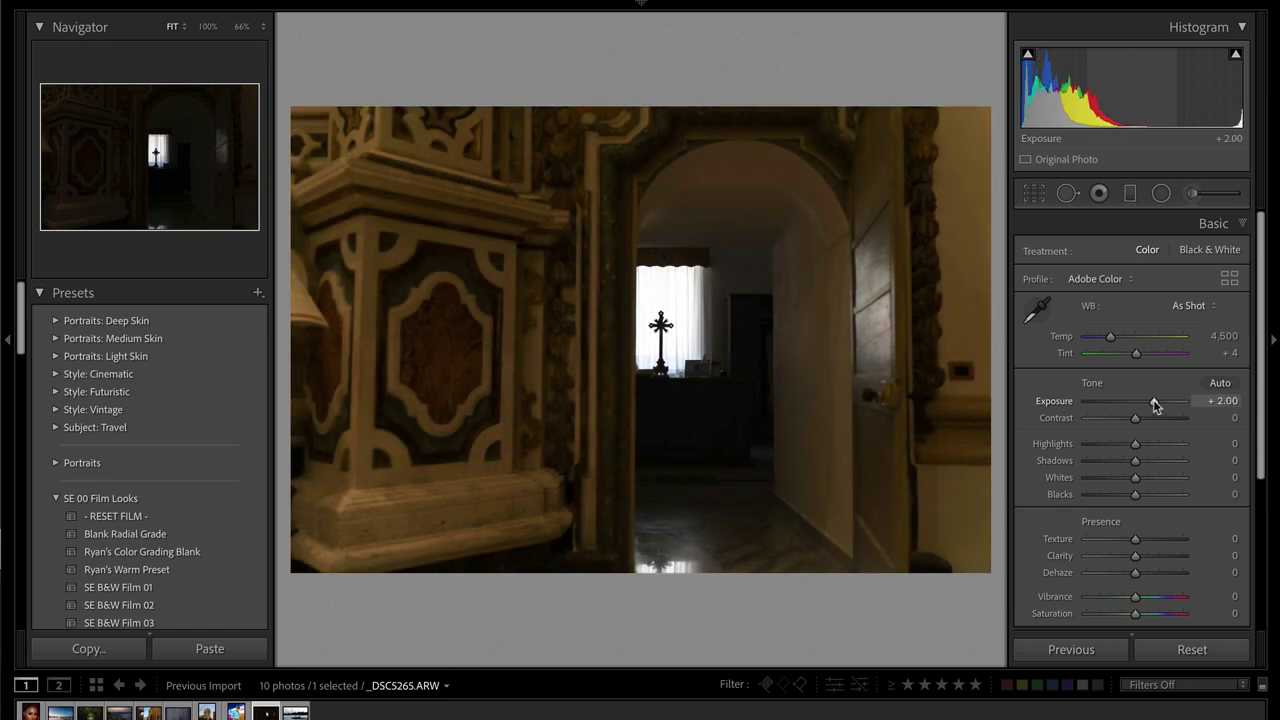
mouse_move(1135, 443)
left_mouse_down()
mouse_move(1106, 446)
mouse_move(1121, 451)
left_mouse_up()
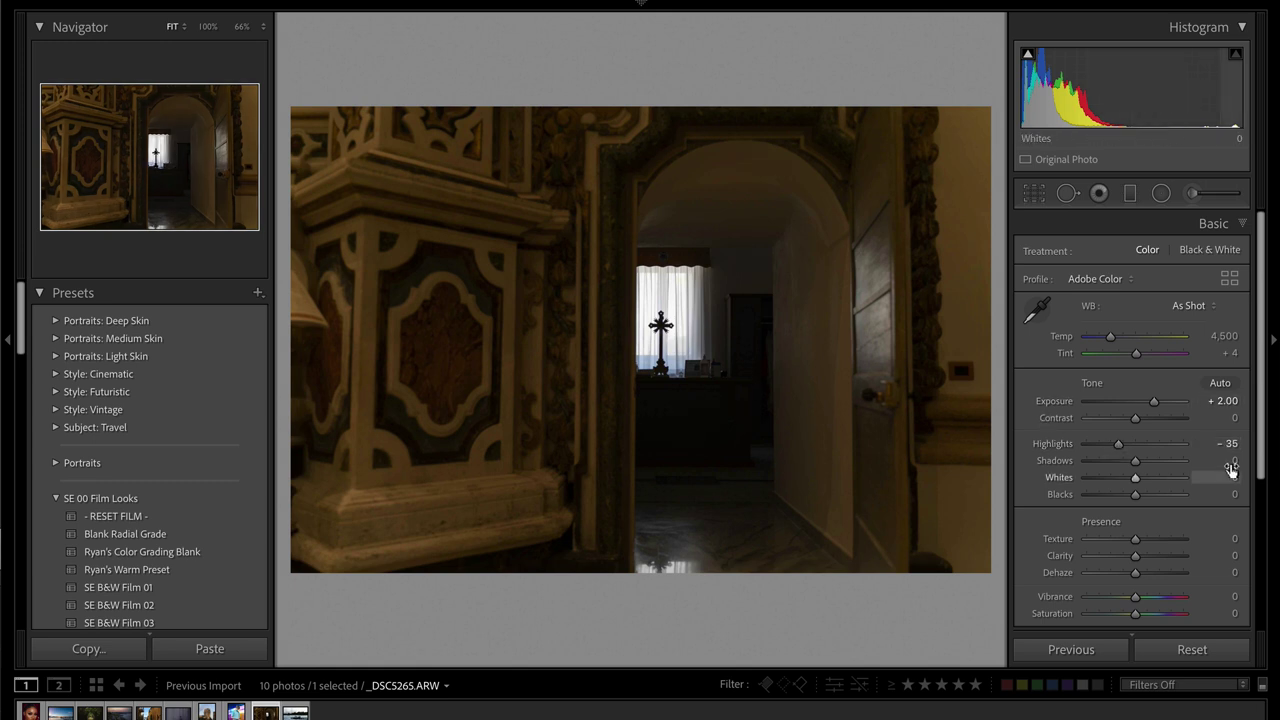
left_click_drag(1108, 337, 1144, 356)
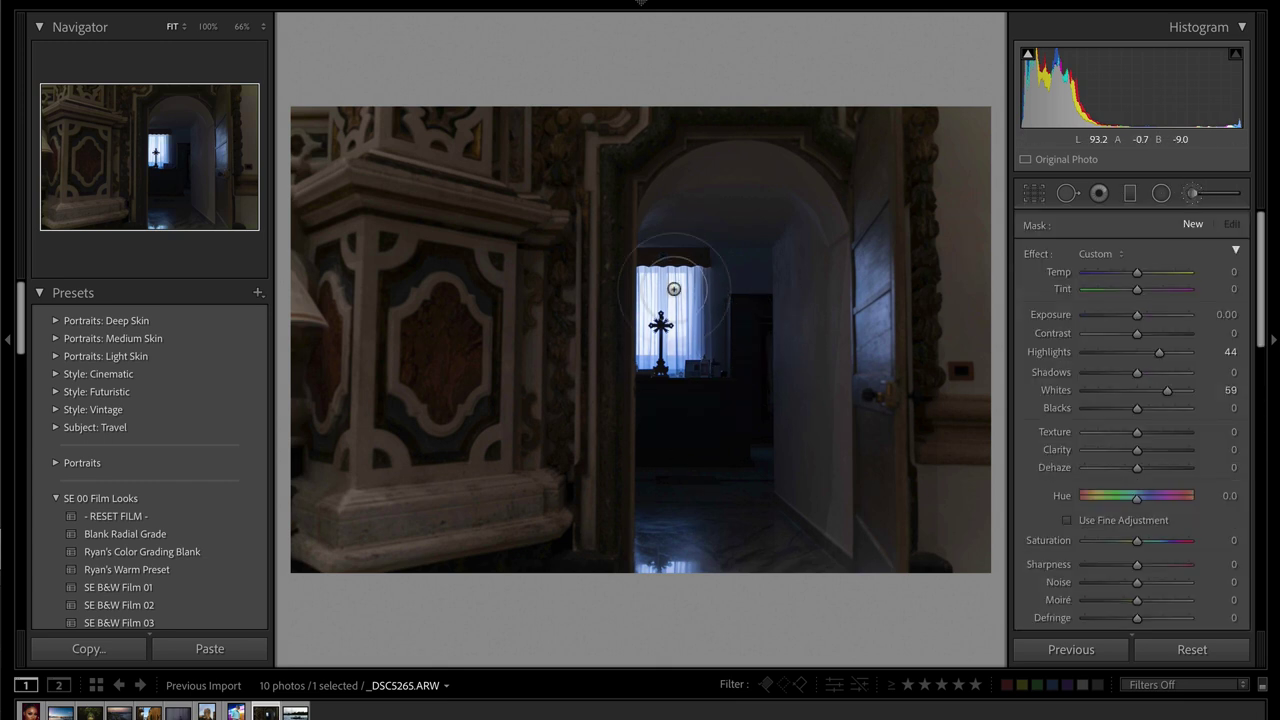
- Paint an Adjustment Brush mask over the window and room seen through the doorway, reset its effects and set its Temp to 34
mouse_move(672, 276)
left_mouse_down()
mouse_move(672, 372)
mouse_move(690, 320)
mouse_move(752, 275)
mouse_move(735, 325)
left_mouse_up()
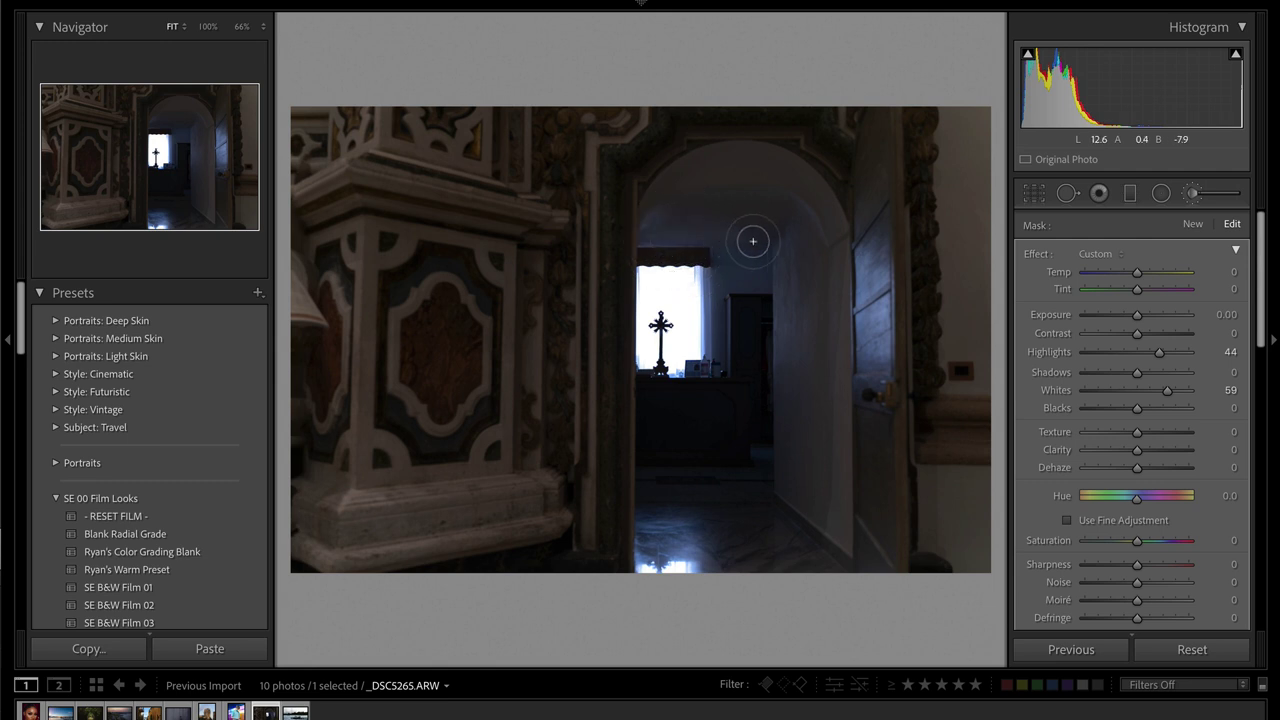
double_click(1037, 253)
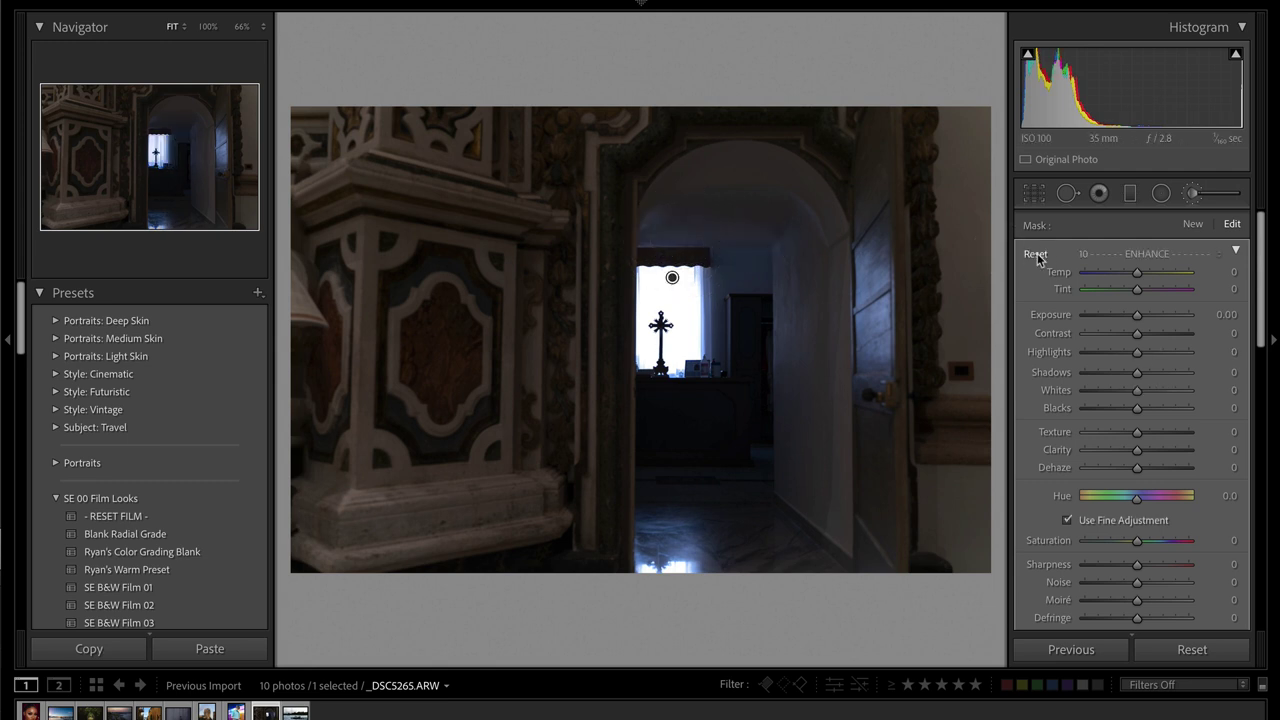
left_click(1151, 273)
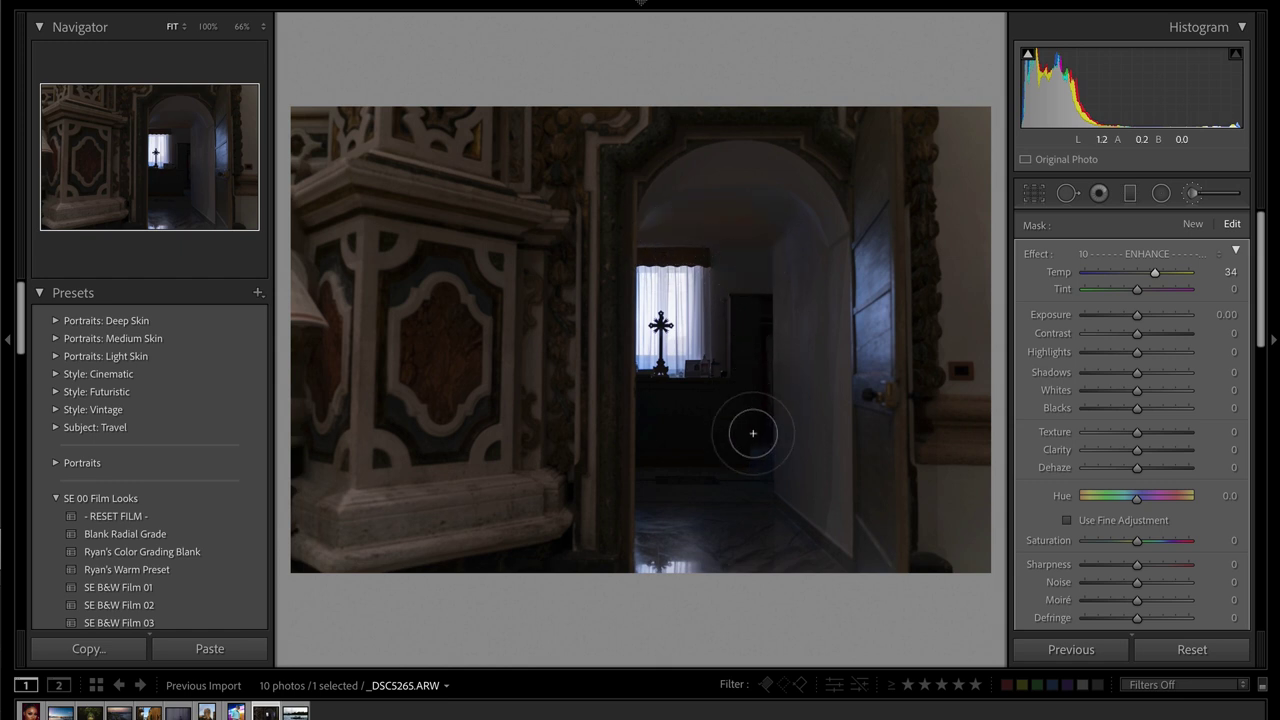
- Erase the room mask's spill around the archway with Flow 28 and Auto Mask off, and set the mask's Temp to 33
key("alt")
scroll(1184, 518, "down", 4)
key("alt")
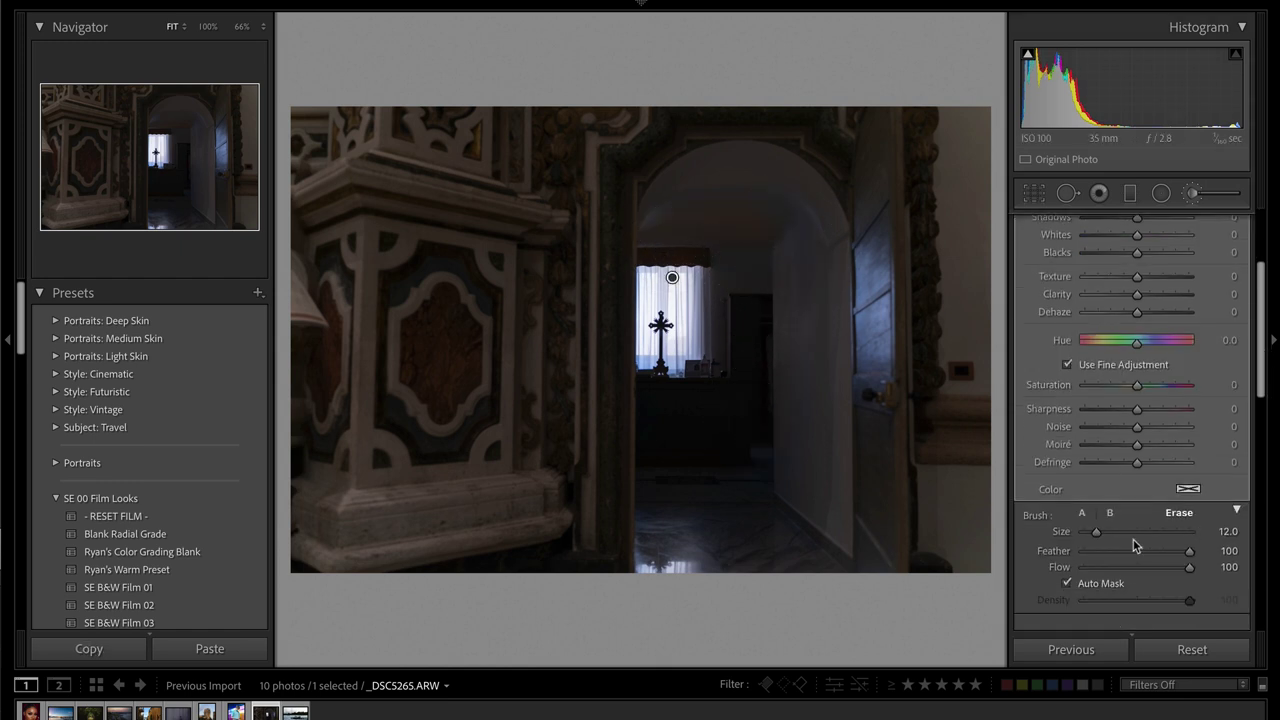
left_click(1112, 567)
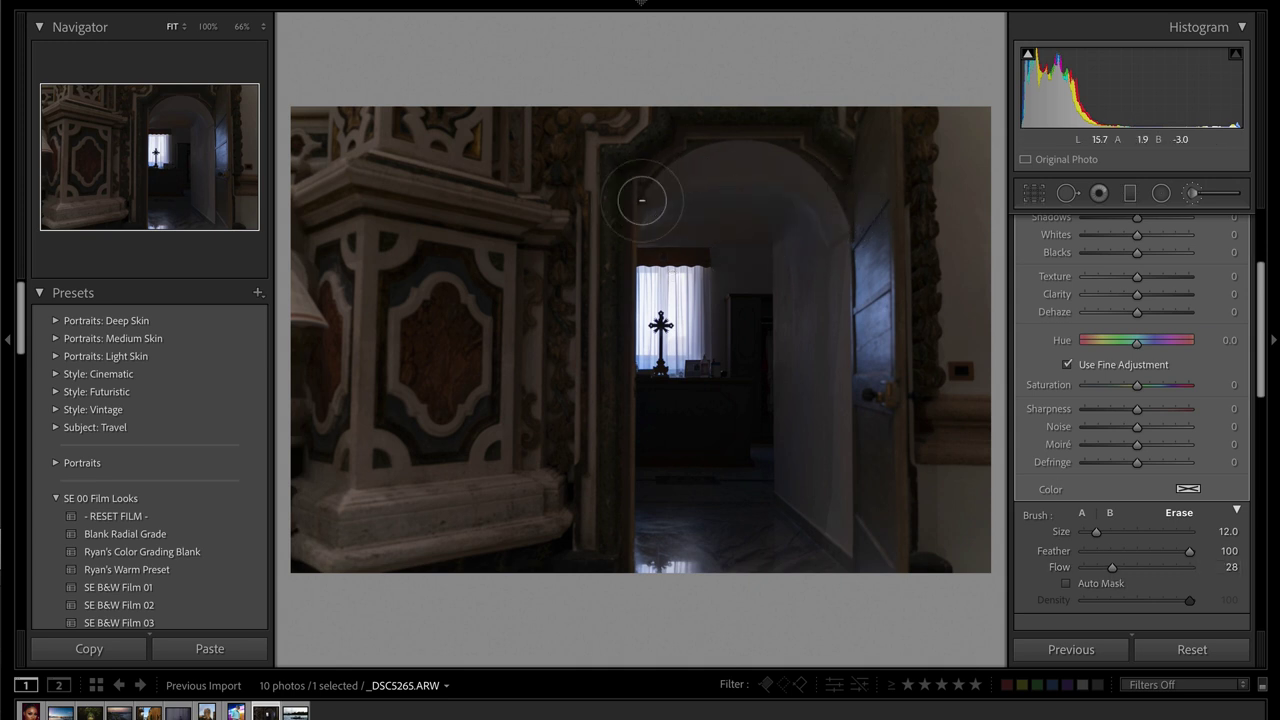
key("alt")
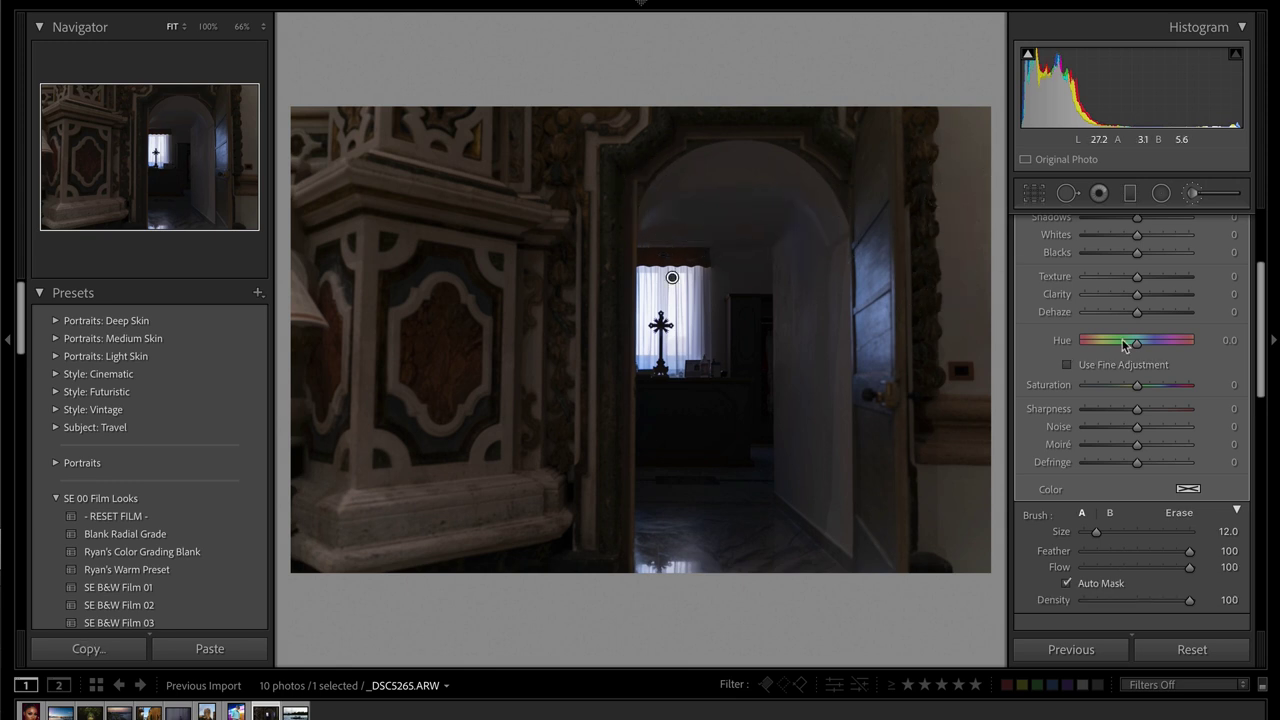
scroll(1124, 344, "up", 5)
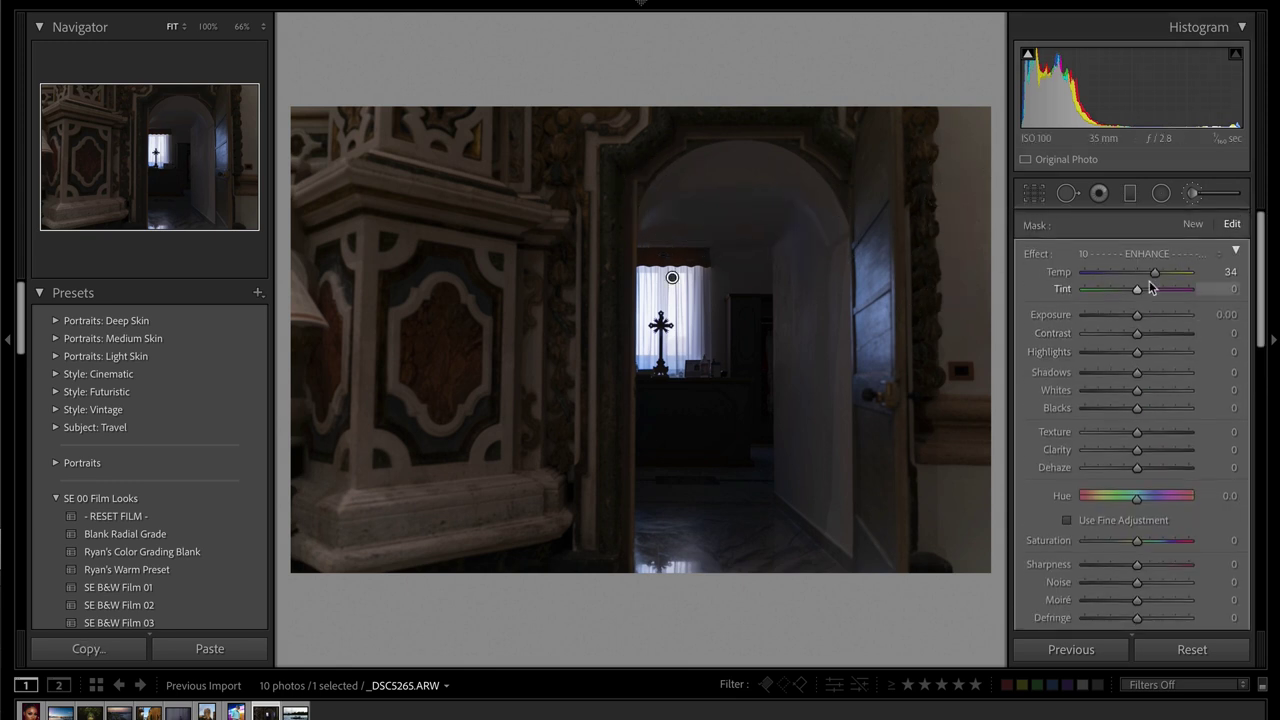
left_click_drag(1163, 273, 1158, 275)
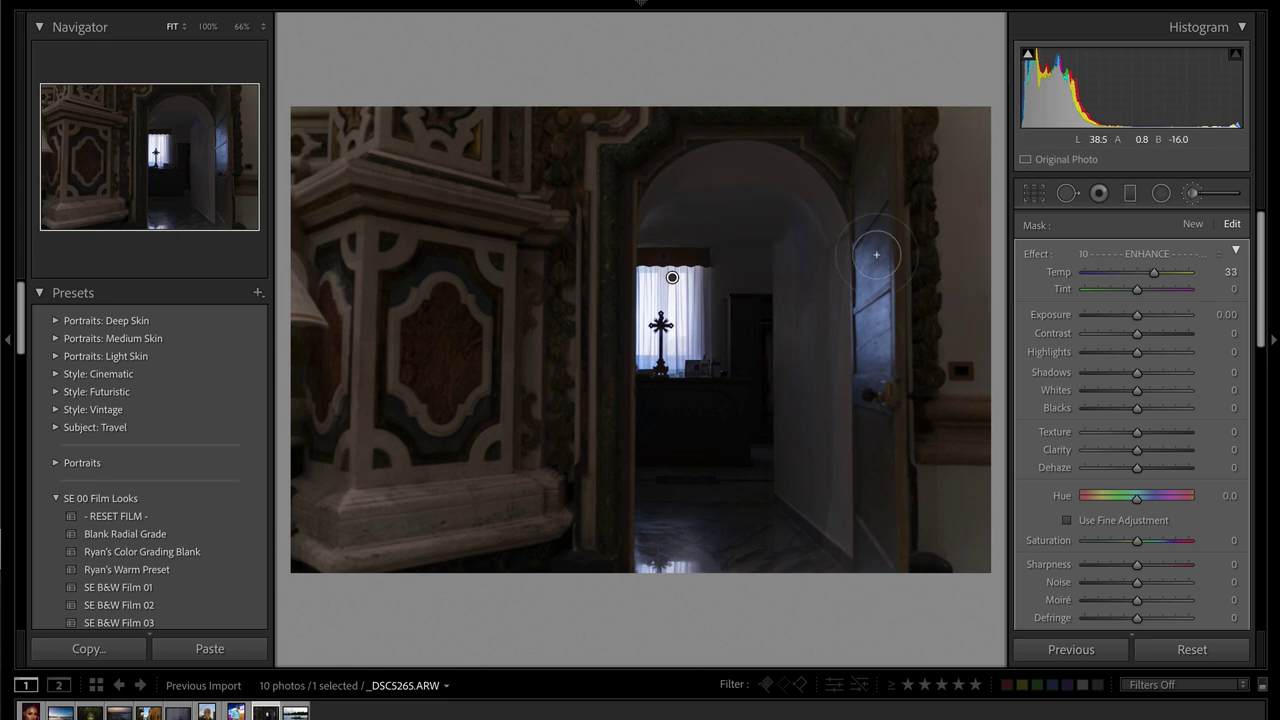
- Paint a new Adjustment Brush mask over the open door with Temp 20, close the brush and compare before and after
left_click(1193, 225)
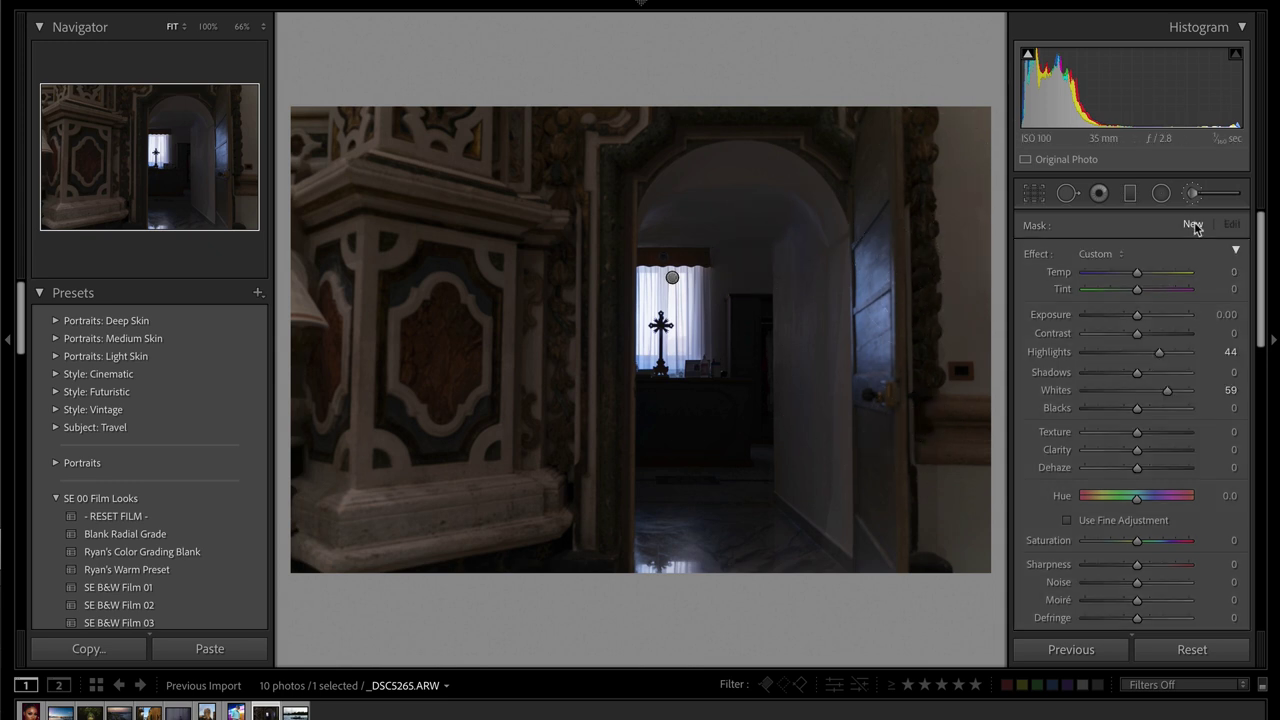
key("alt")
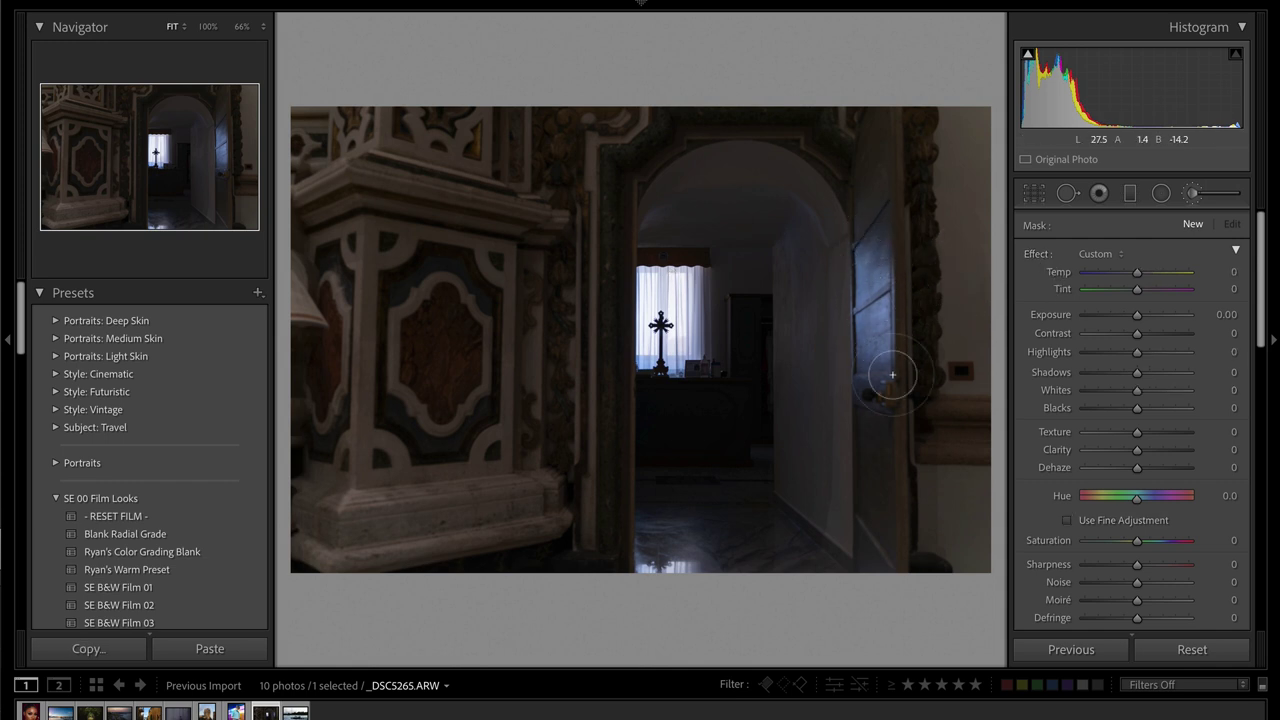
left_click_drag(878, 245, 893, 375)
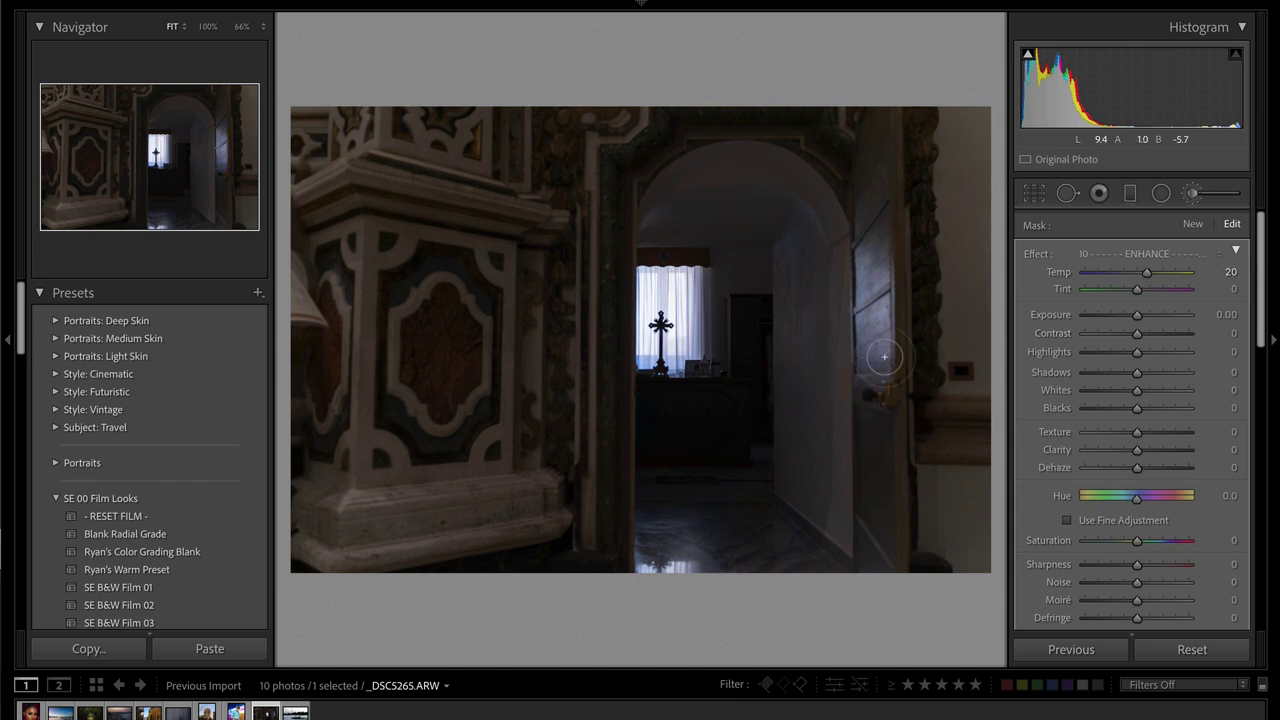
key("k")
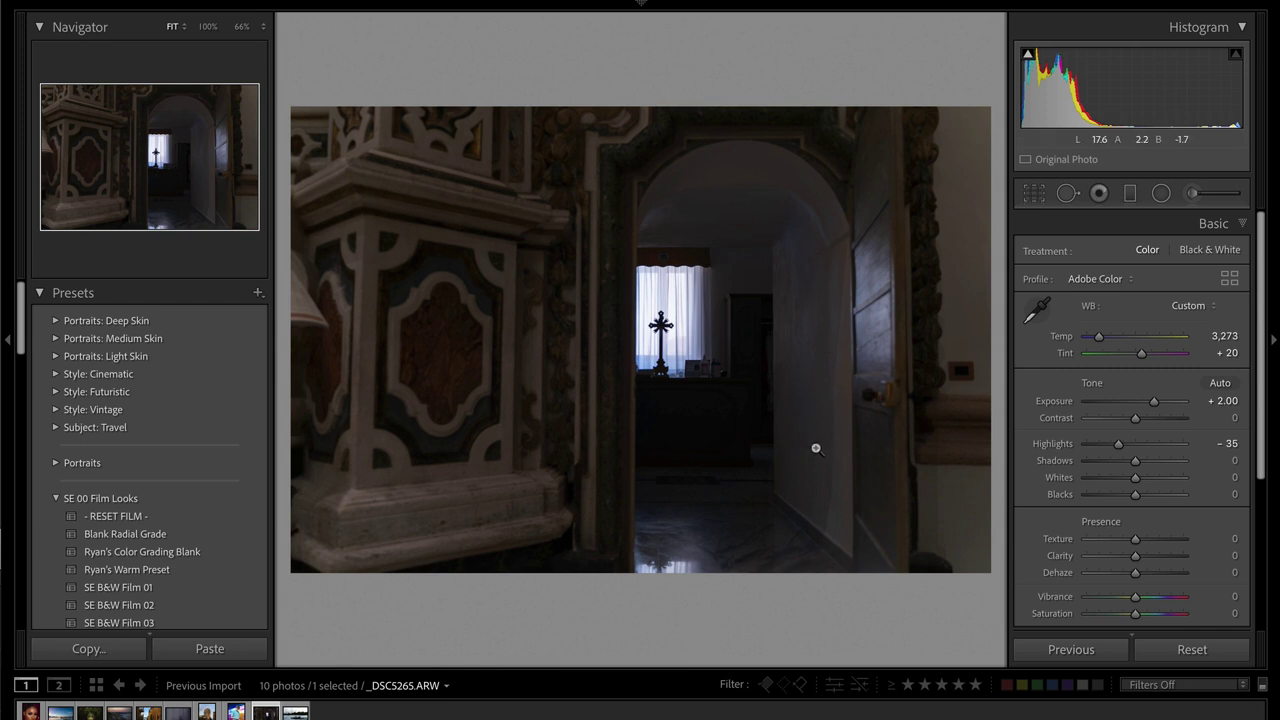
key("backslash")
key("backslash")
- Create a virtual copy of the photo and delete the room and door Adjustment Brush masks from it
key("ctrl+apostrophe")
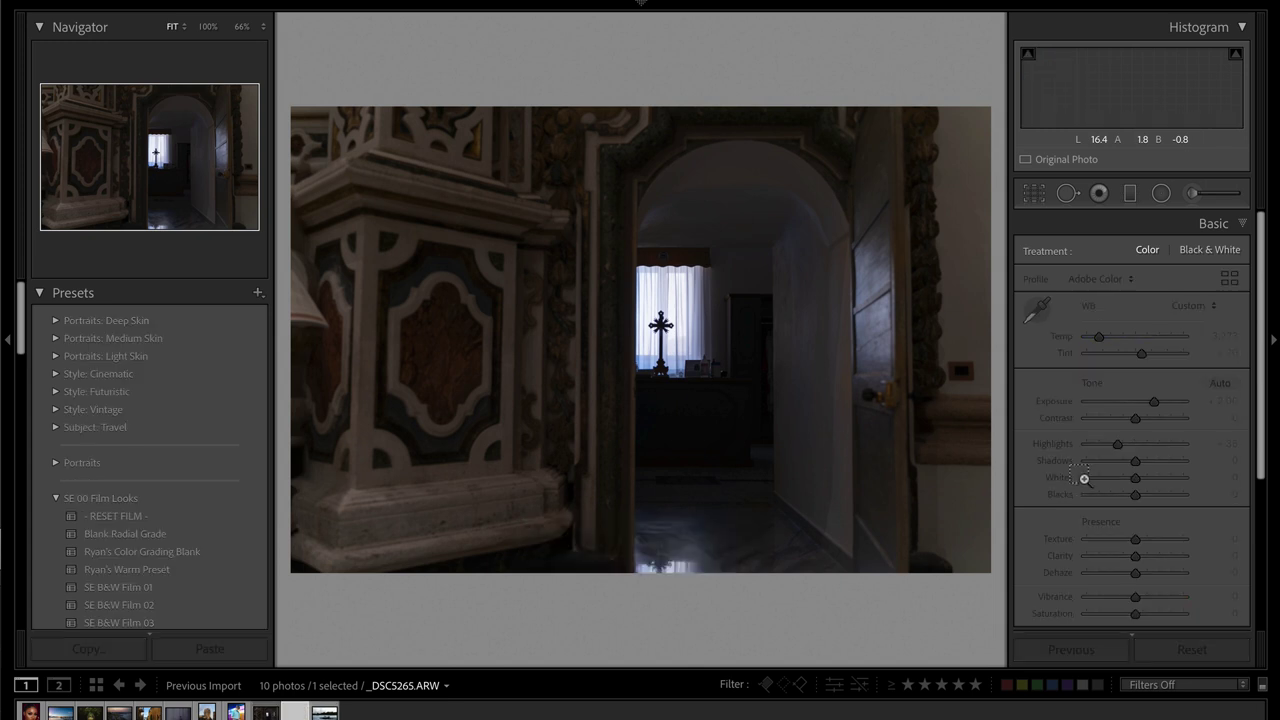
left_click(1193, 194)
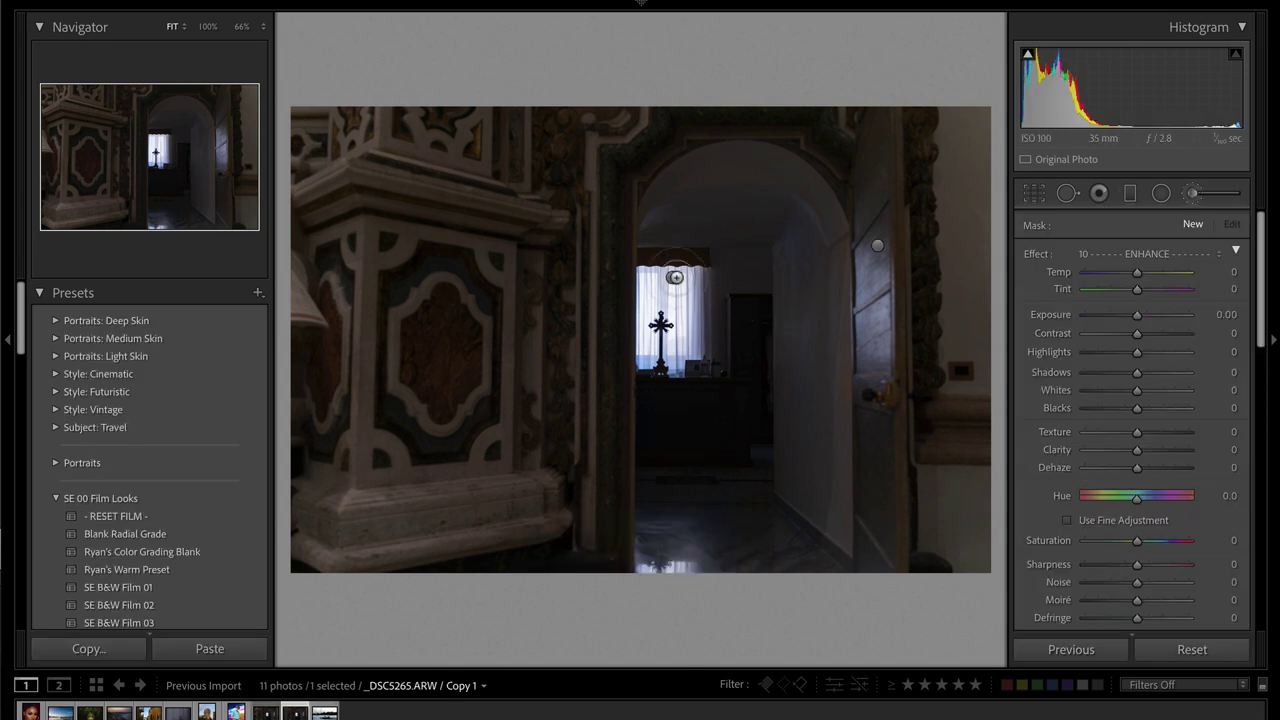
key("Delete")
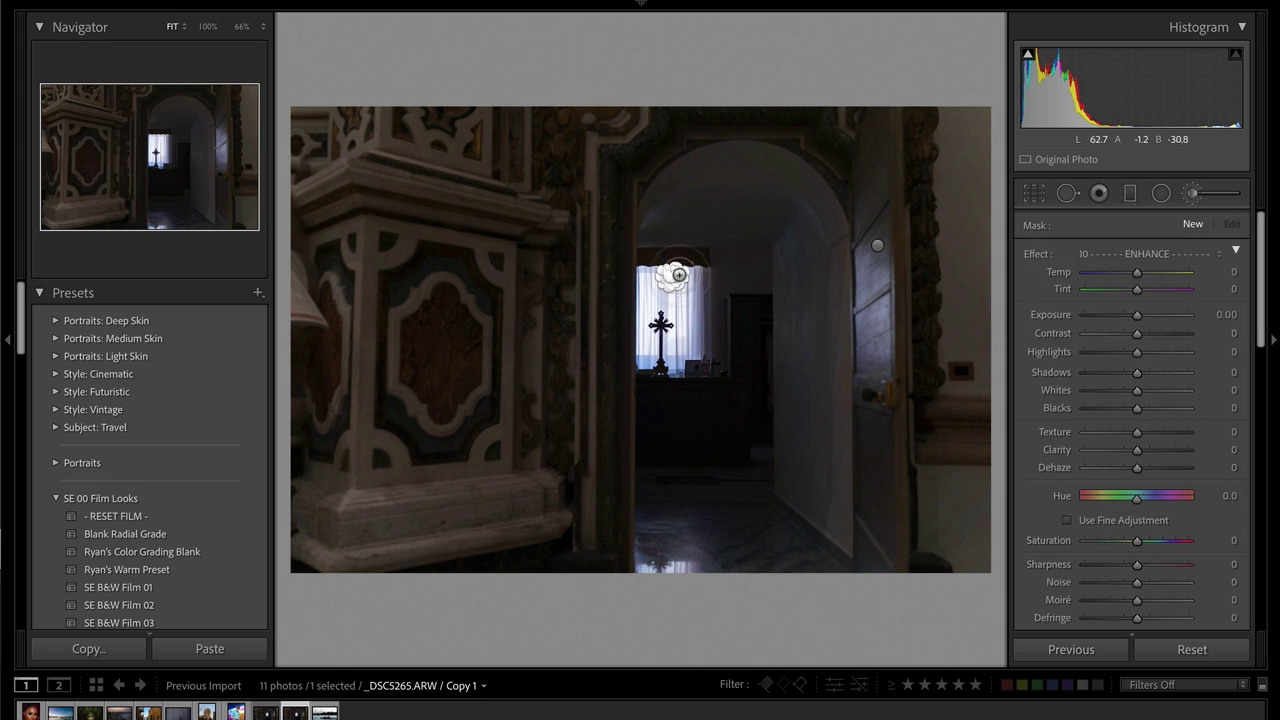
left_click(878, 247)
key("Delete")
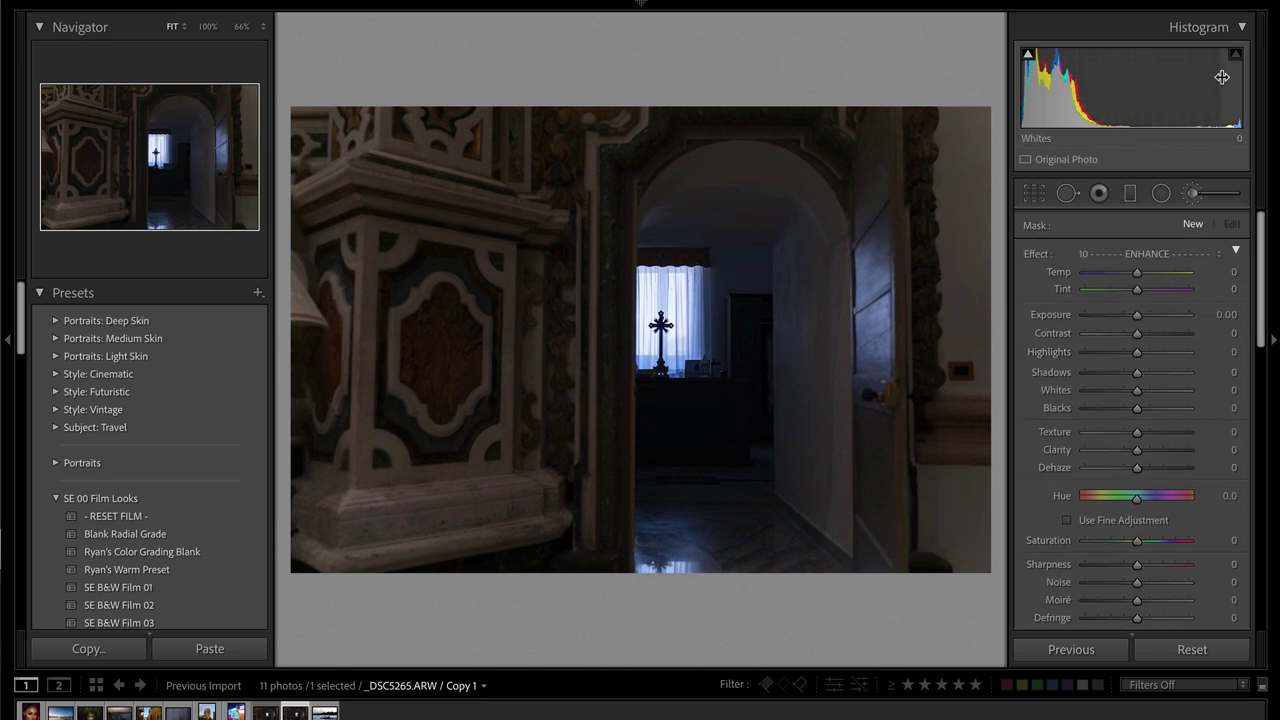
- Return to the original interior photo, set the room mask's Tint to -10 and set the whole photo's Temp to 3,560
key("Left")
key("ctrl+shift+z")
key("ctrl+shift+z")
key("ctrl+z")
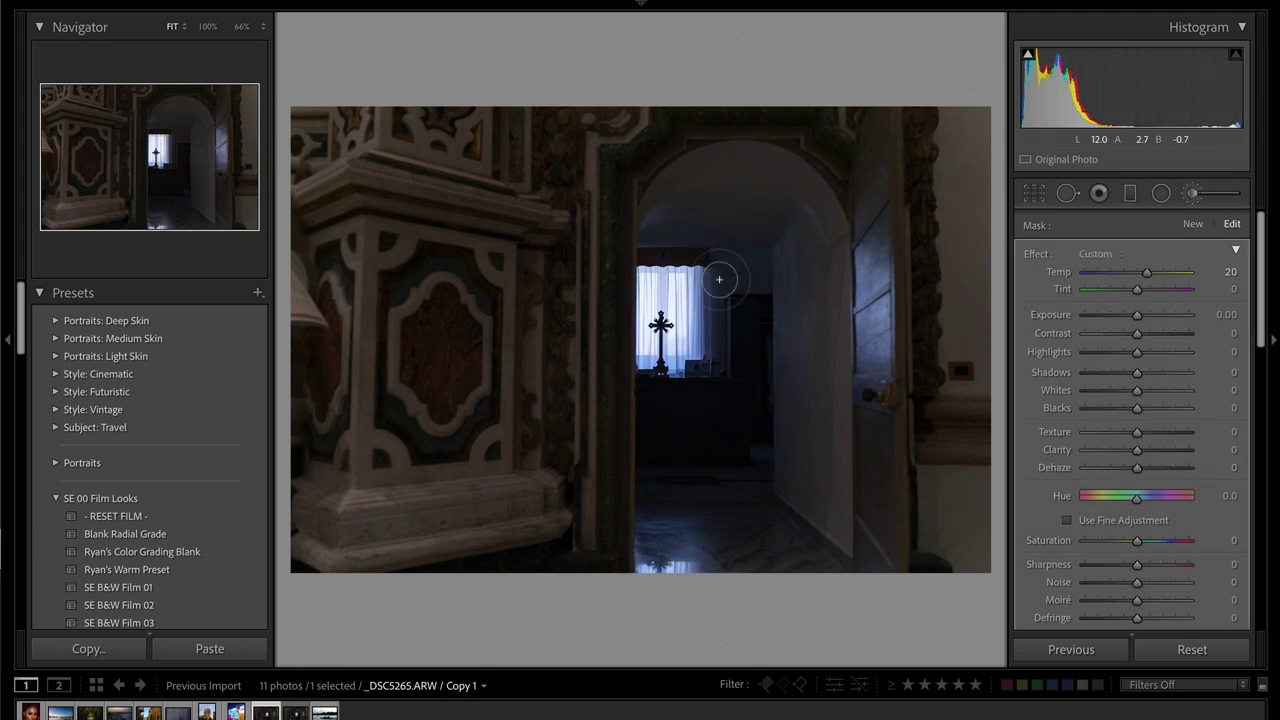
left_click(673, 279)
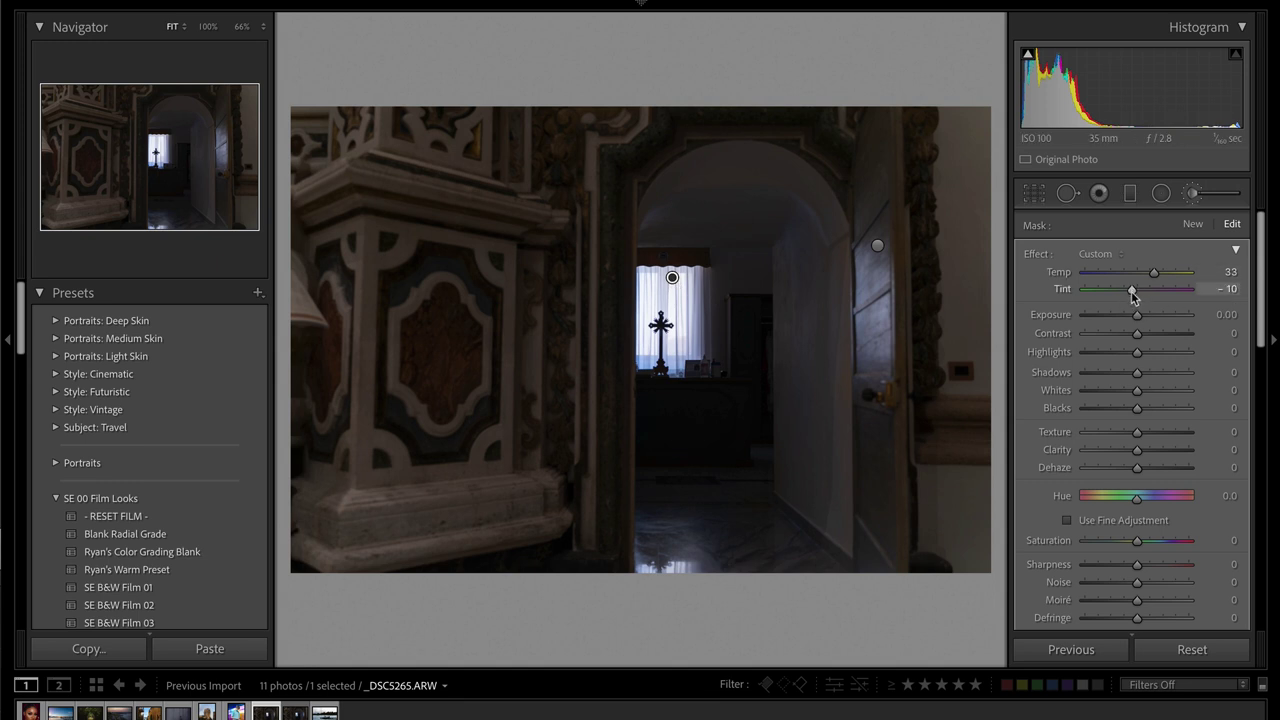
key("shift+m")
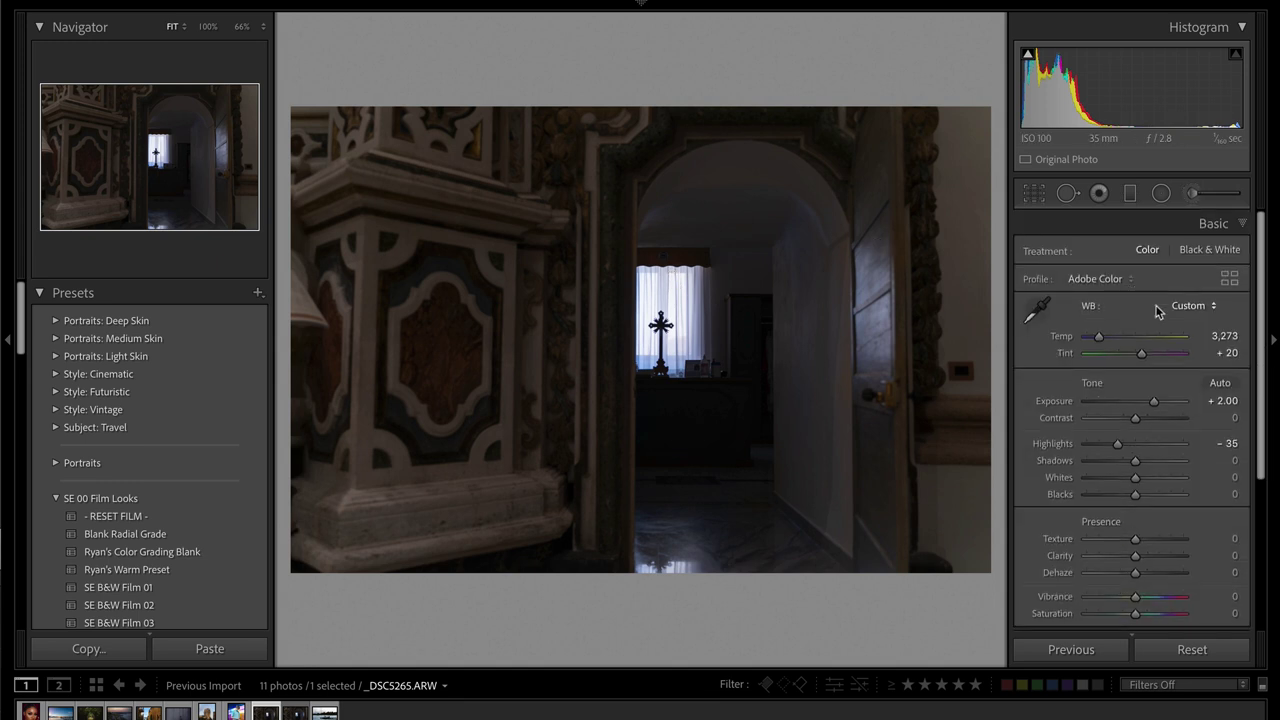
left_click_drag(1100, 341, 1105, 342)
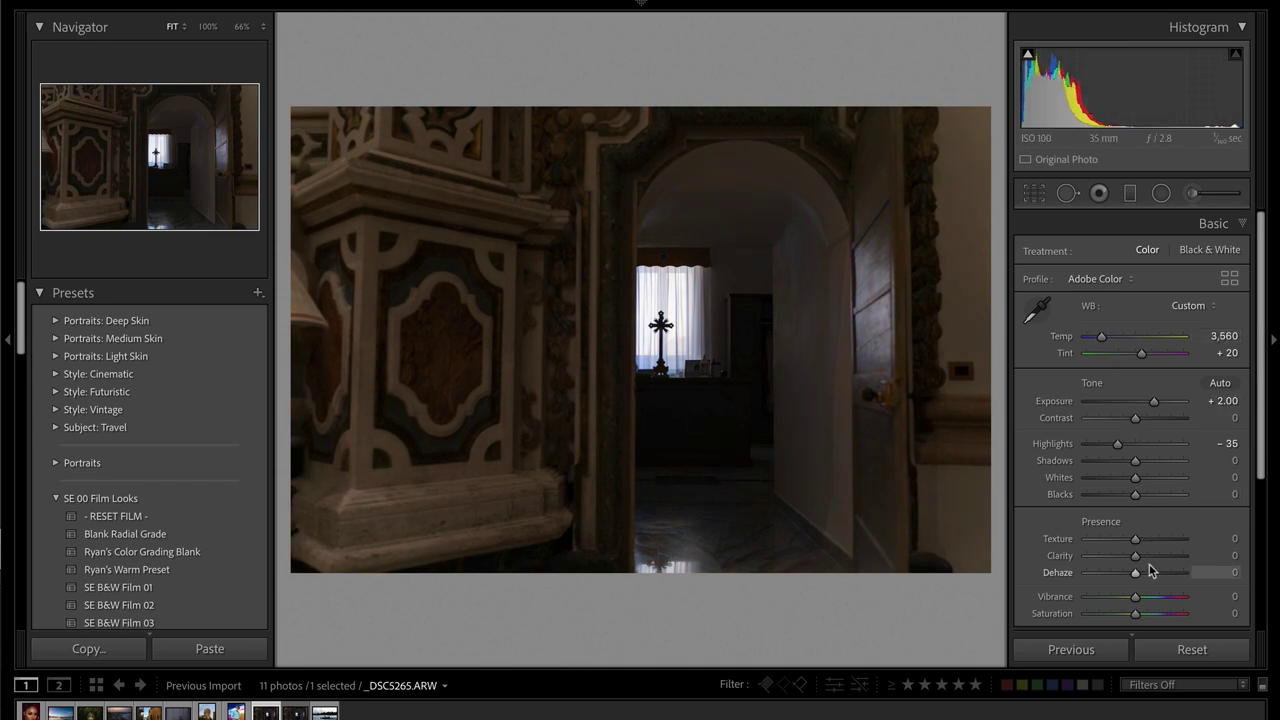
- Paint a new Adjustment Brush mask over the ornate carved stonework beside the archway and show the mask overlay
left_click(1196, 192)
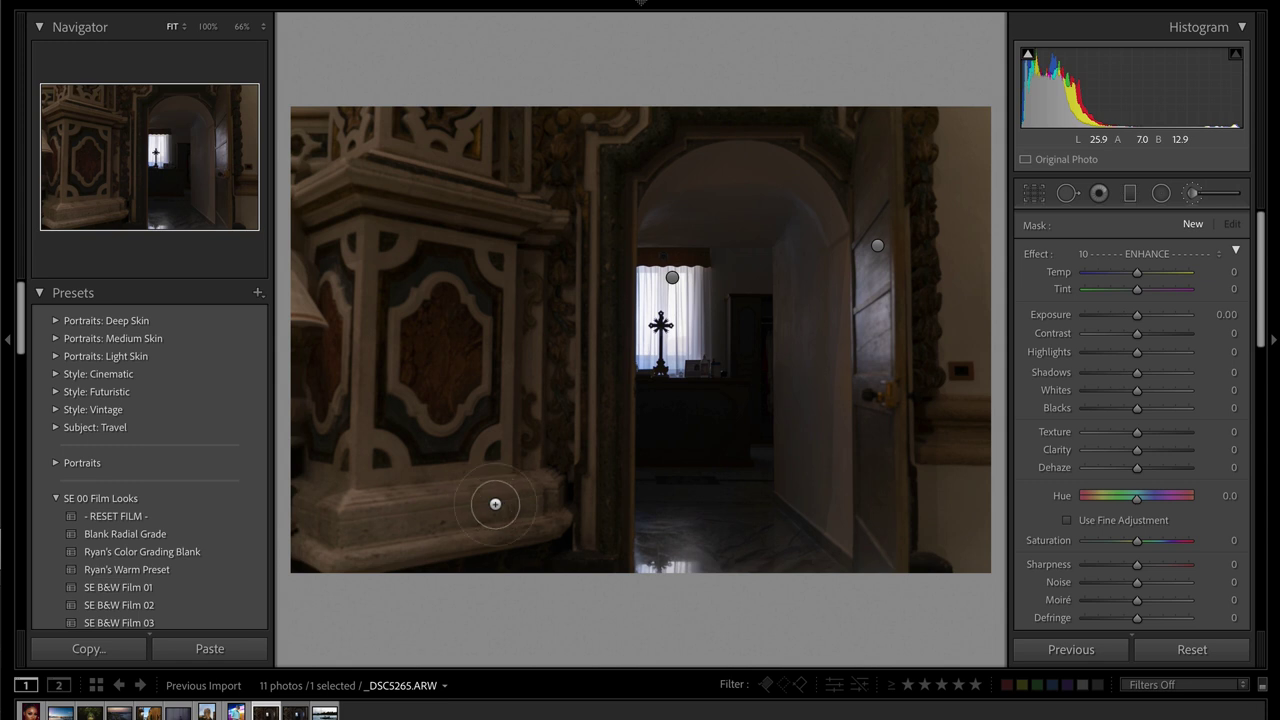
mouse_move(524, 491)
left_mouse_down()
mouse_move(290, 502)
mouse_move(476, 495)
mouse_move(390, 506)
mouse_move(368, 248)
mouse_move(381, 318)
mouse_move(370, 422)
mouse_move(360, 224)
left_mouse_up()
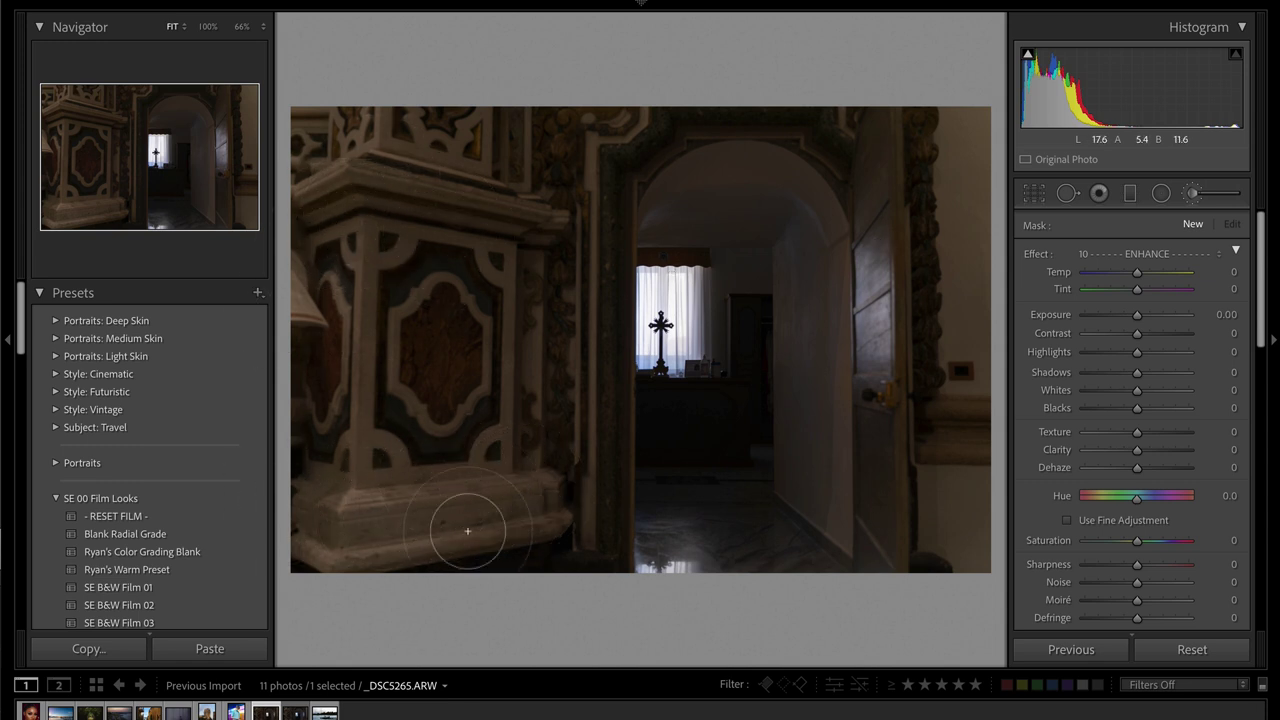
mouse_move(327, 105)
left_mouse_down()
mouse_move(463, 169)
mouse_move(529, 465)
mouse_move(561, 116)
mouse_move(488, 617)
left_mouse_up()
scroll(1100, 500, "down", 5)
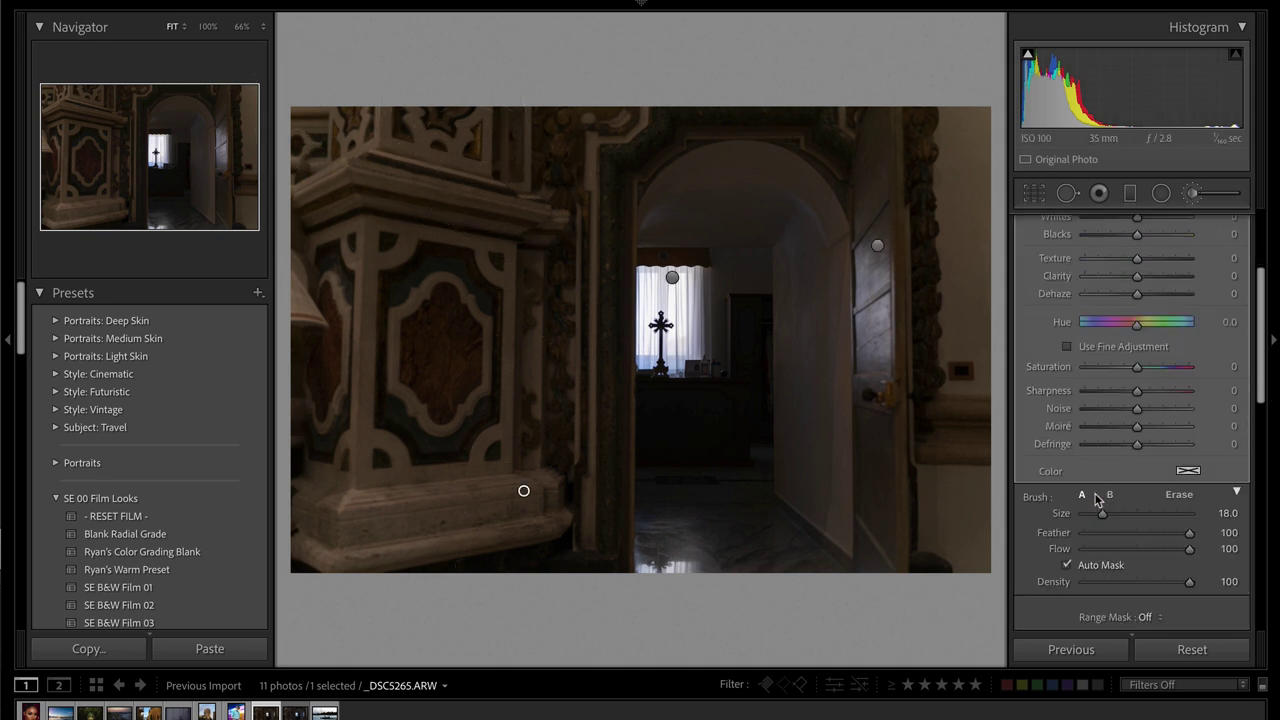
key("o")
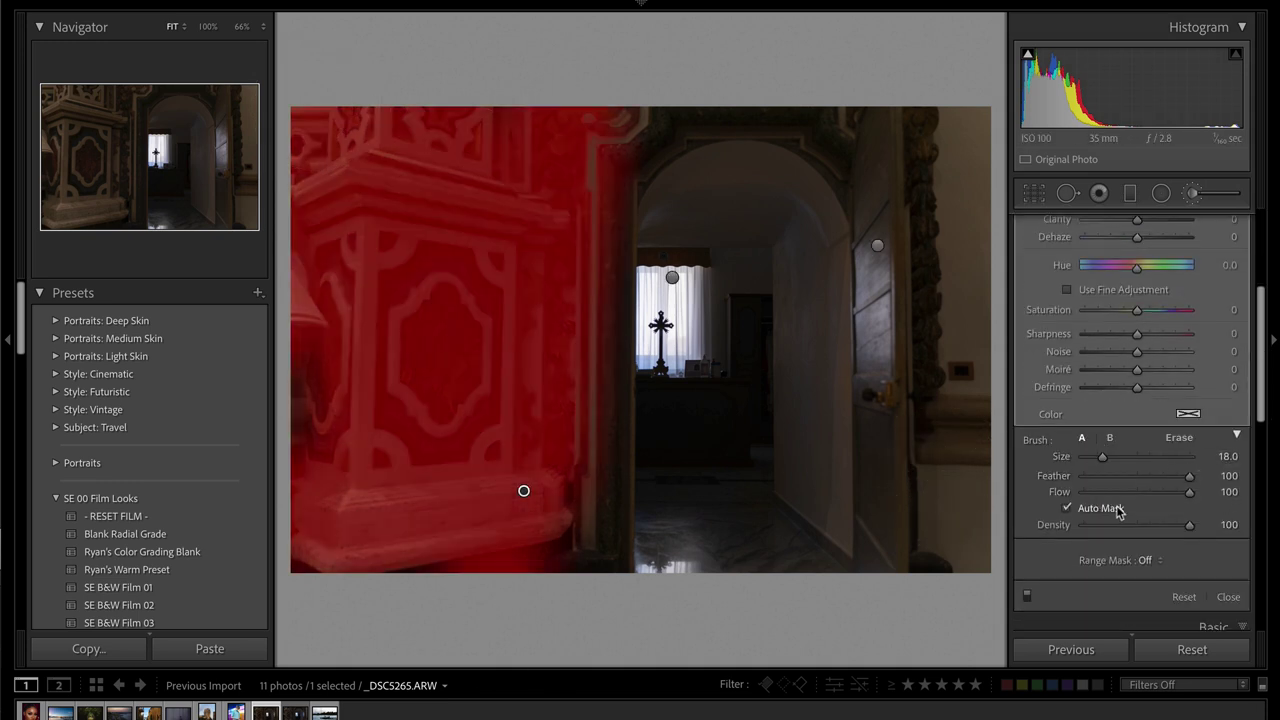
- Turn Auto Mask off and restrict the stonework mask with a Luminance range mask at Range 77/100, then hide the overlay
left_click(1150, 563)
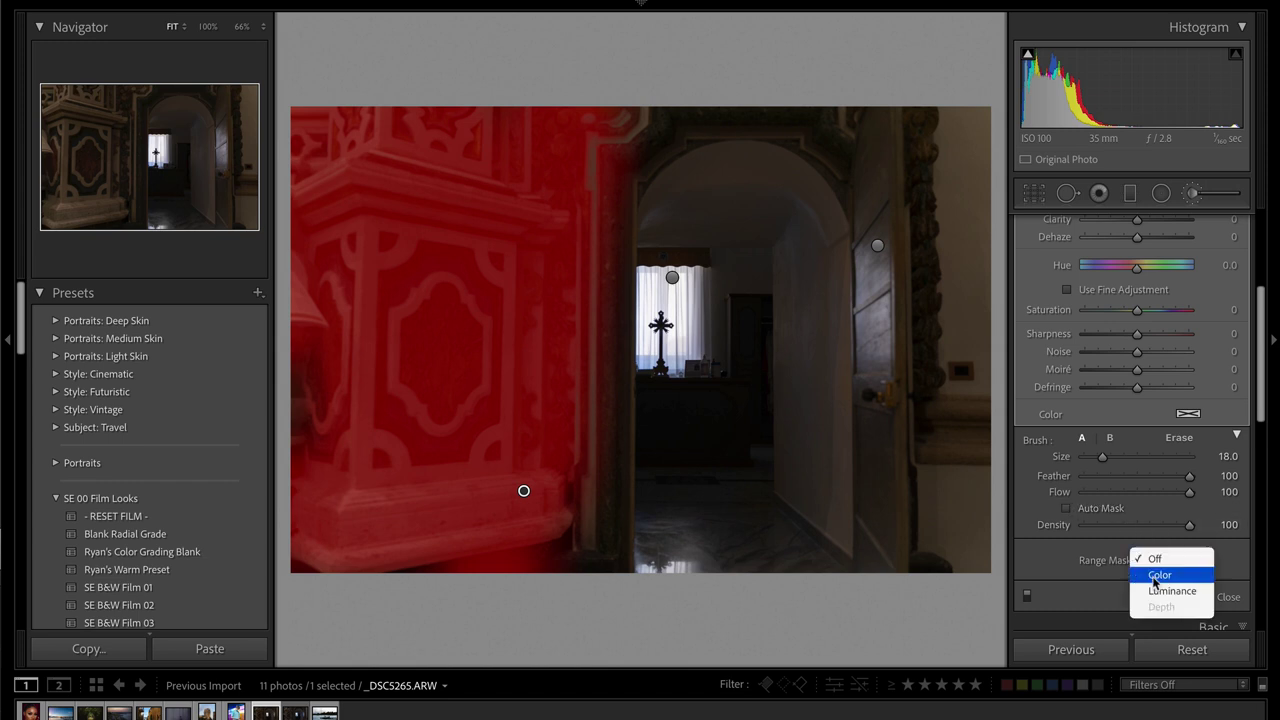
left_click(1159, 589)
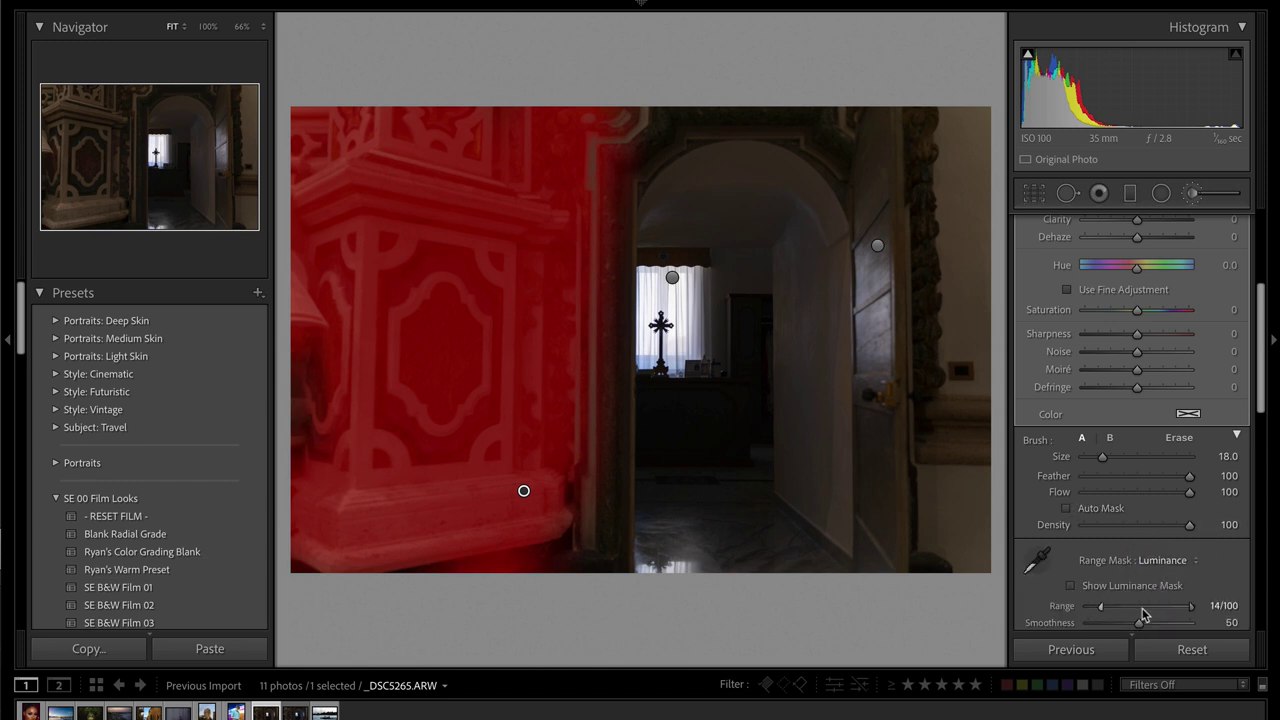
left_click_drag(1143, 608, 1158, 608)
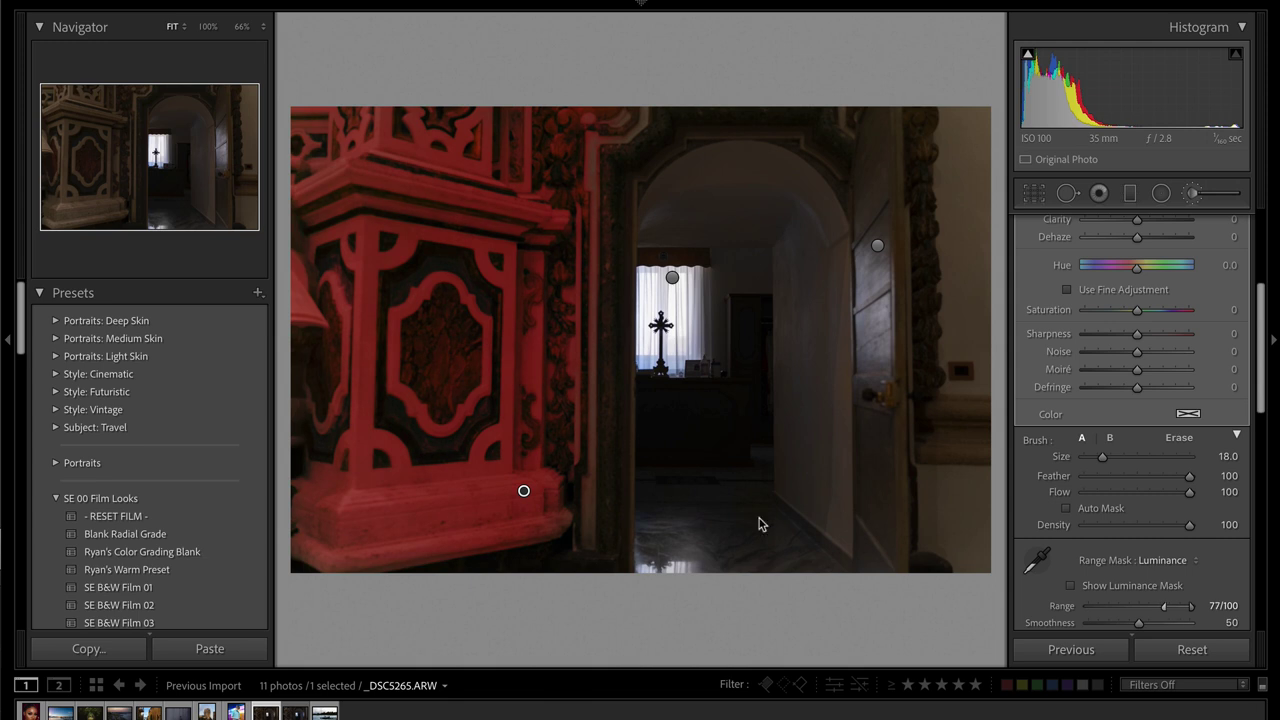
key("o")
- Set the stonework mask's Whites to 49 and Highlights to 100
scroll(1147, 330, "up", 5)
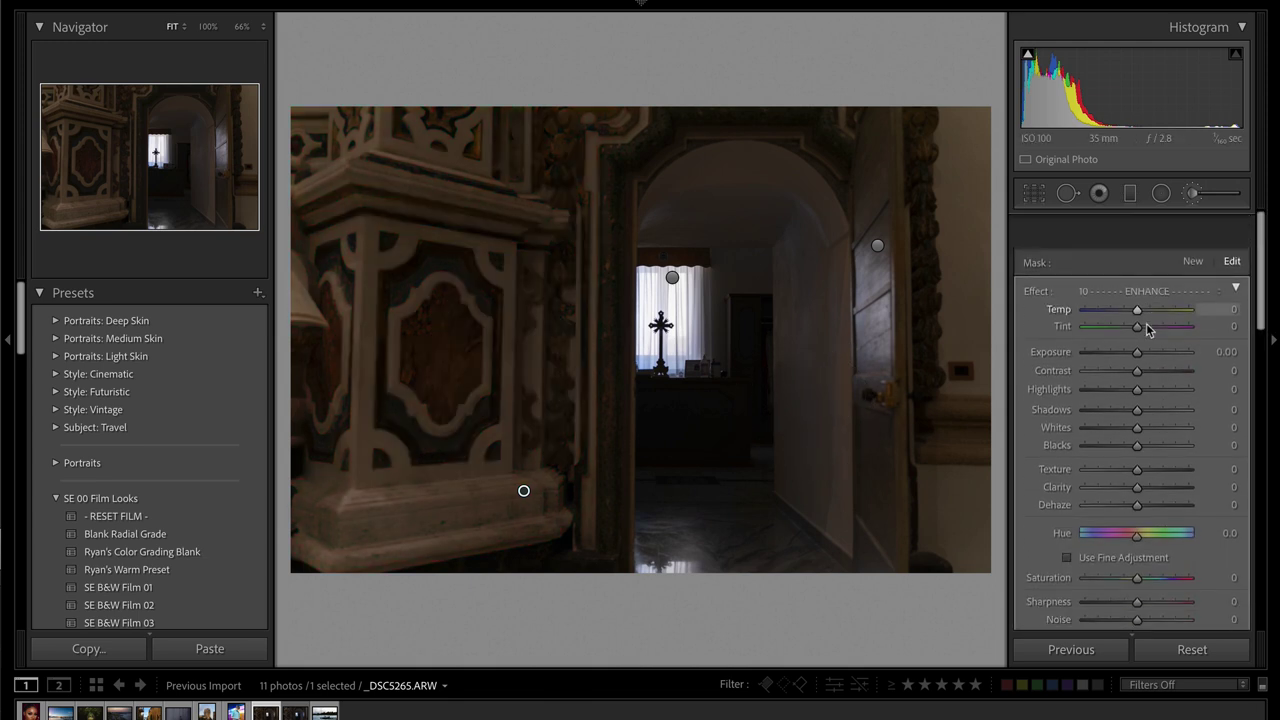
scroll(1155, 387, "down", 1)
left_click(1165, 390)
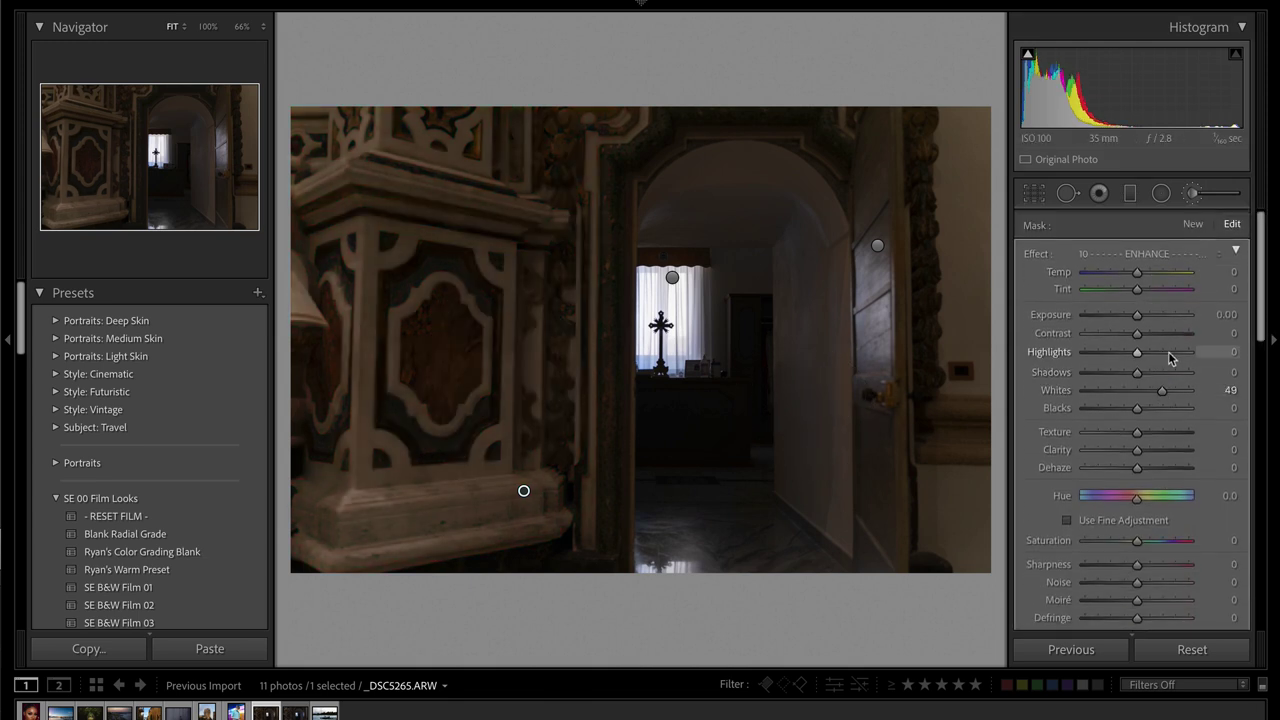
left_click_drag(1168, 351, 1194, 352)
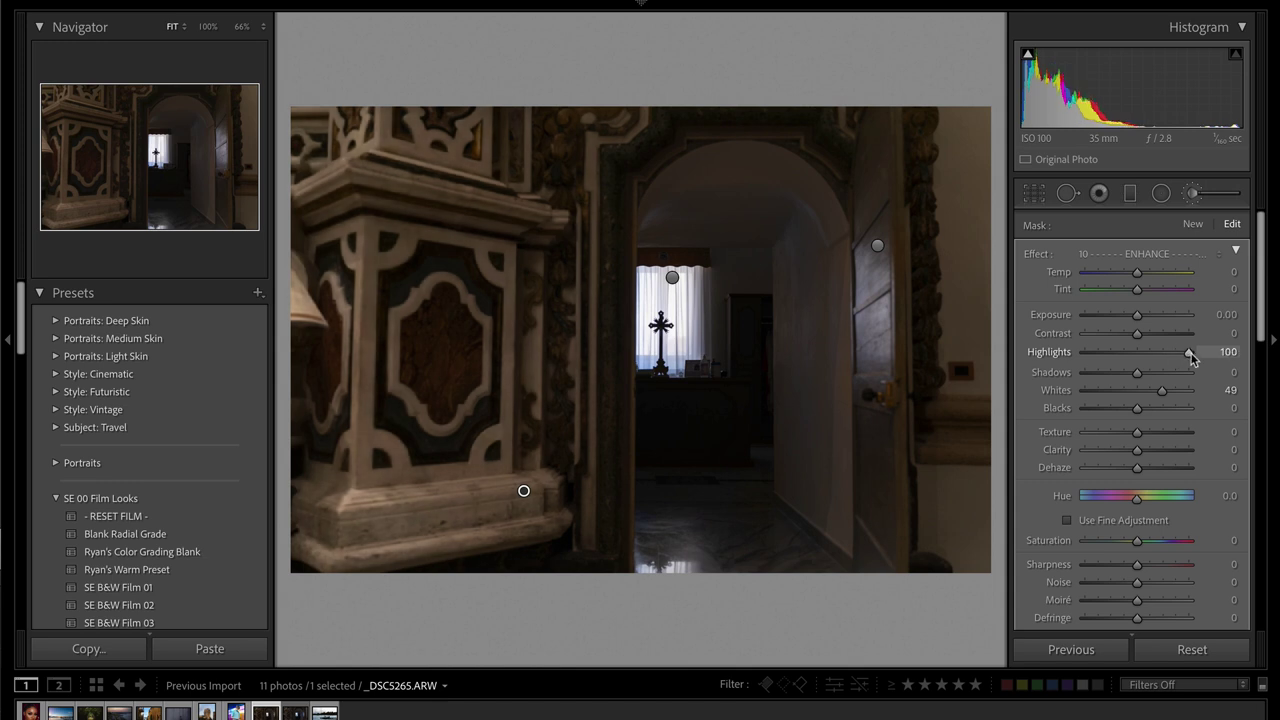
- Extend the mask by painting over the door frame, the outer wall, the open door, the inner passage wall and the marble floor
mouse_move(592, 213)
left_mouse_down()
mouse_move(581, 371)
mouse_move(551, 255)
mouse_move(582, 487)
mouse_move(576, 278)
mouse_move(590, 135)
mouse_move(561, 110)
left_mouse_up()
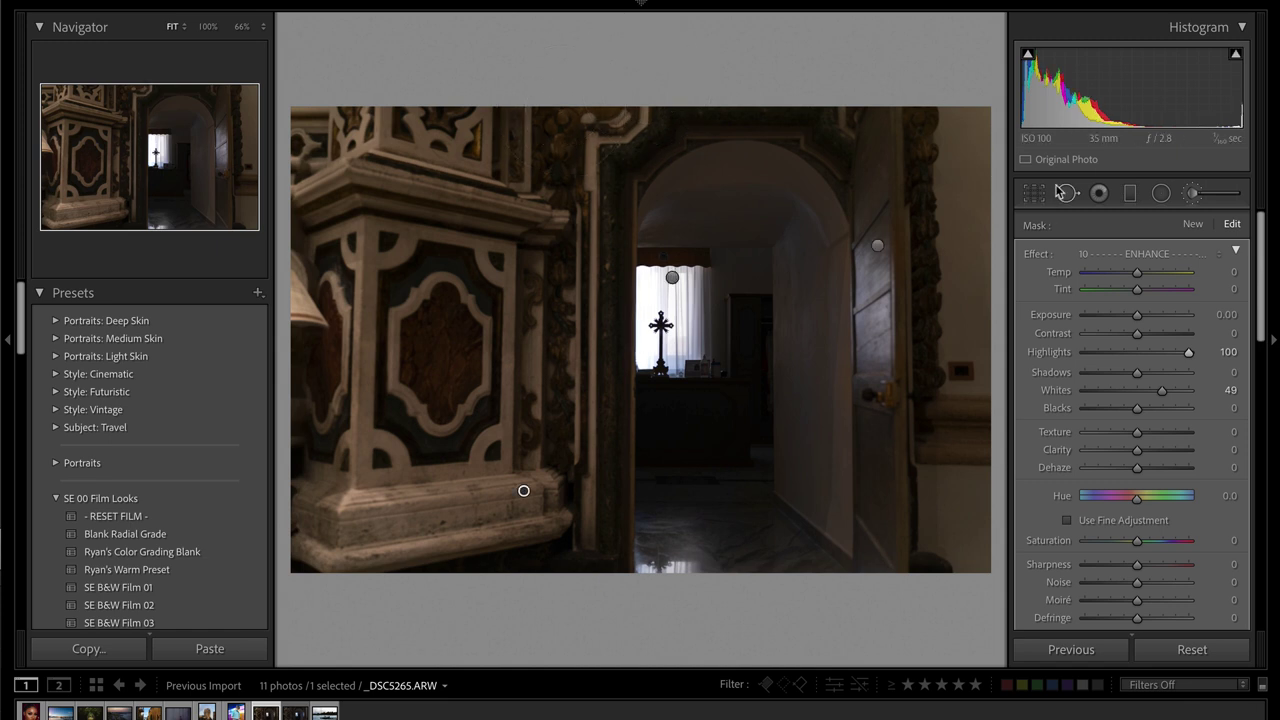
left_click_drag(960, 134, 957, 595)
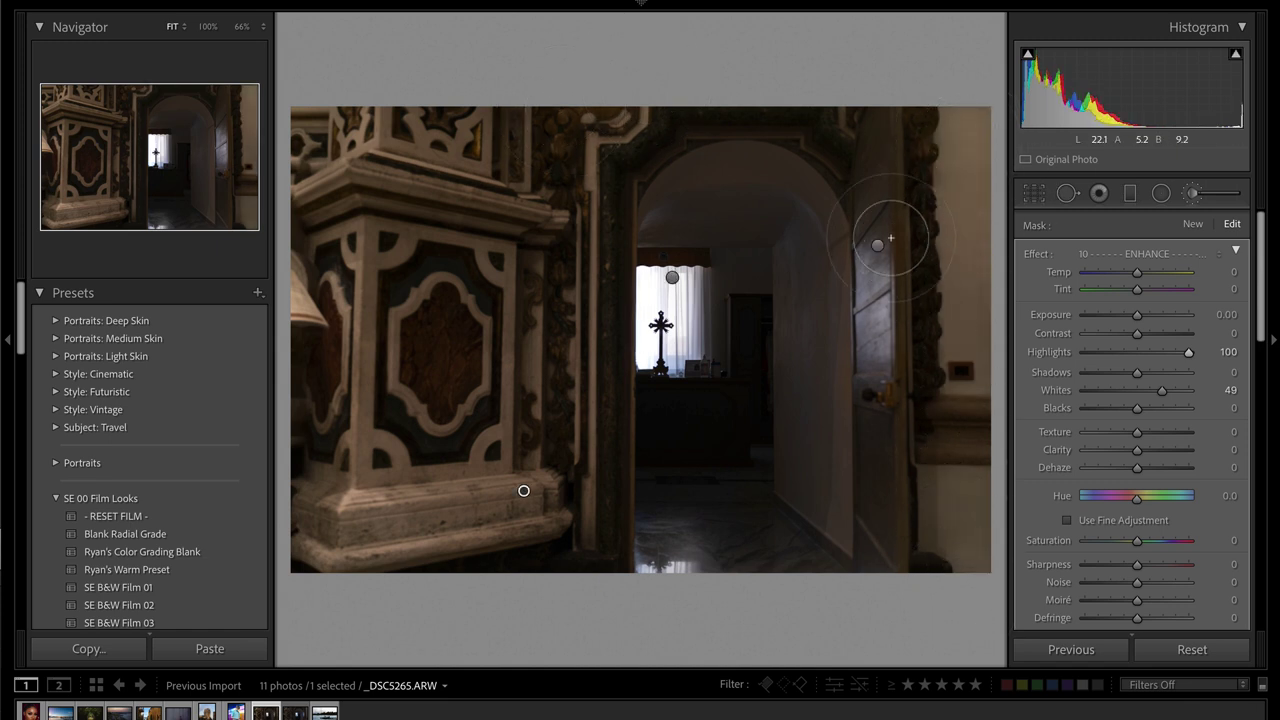
left_click_drag(911, 224, 917, 586)
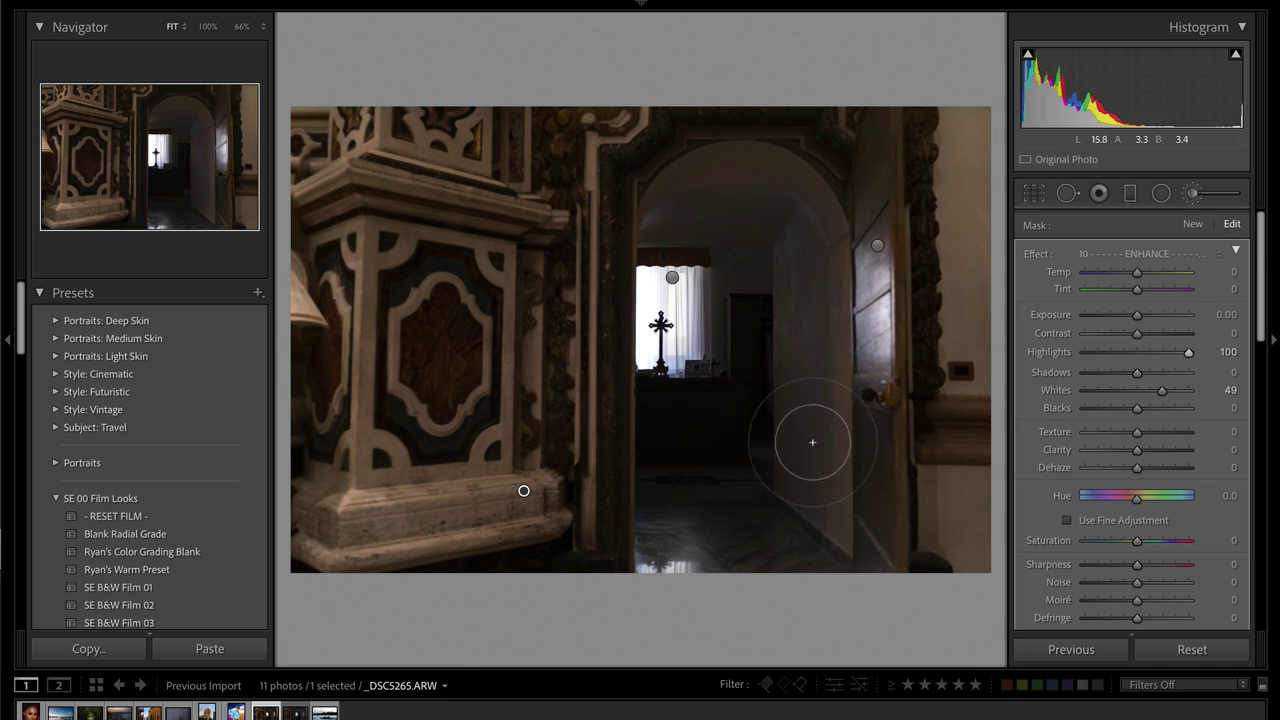
mouse_move(811, 443)
left_mouse_down()
mouse_move(800, 223)
mouse_move(677, 206)
mouse_move(744, 171)
mouse_move(769, 179)
left_mouse_up()
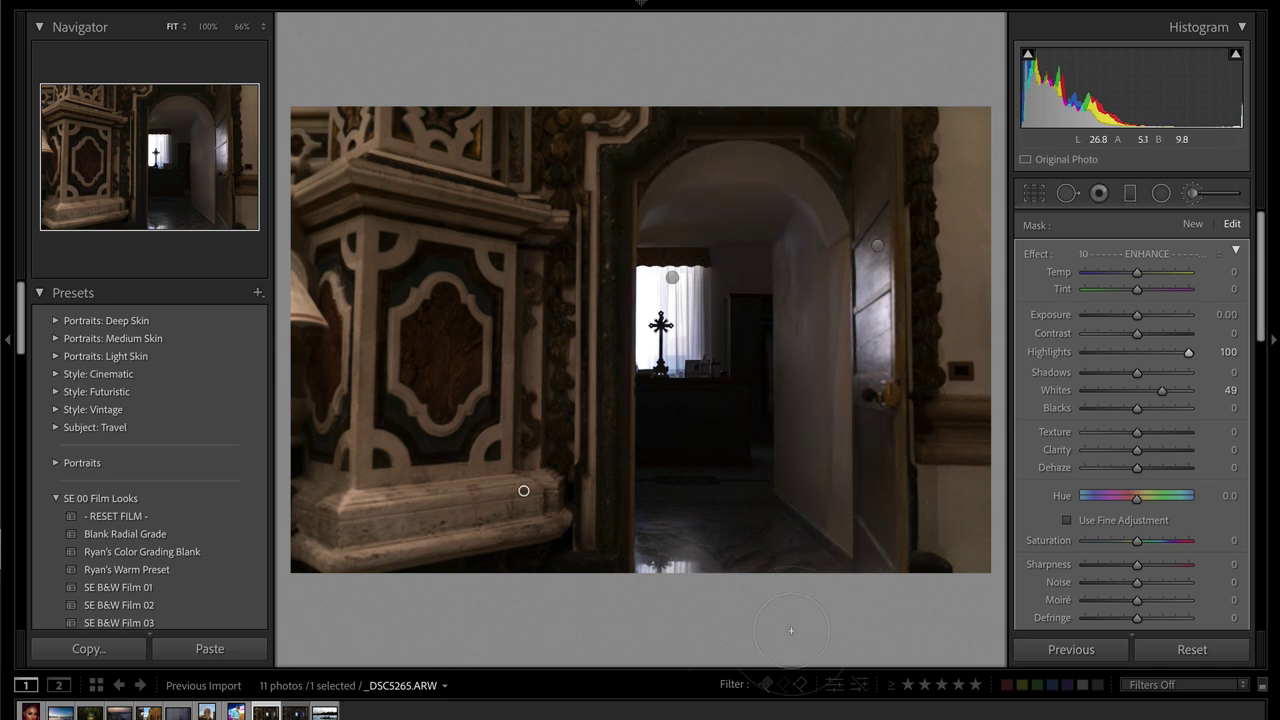
mouse_move(664, 566)
left_mouse_down()
mouse_move(772, 565)
mouse_move(670, 517)
mouse_move(765, 530)
left_mouse_up()
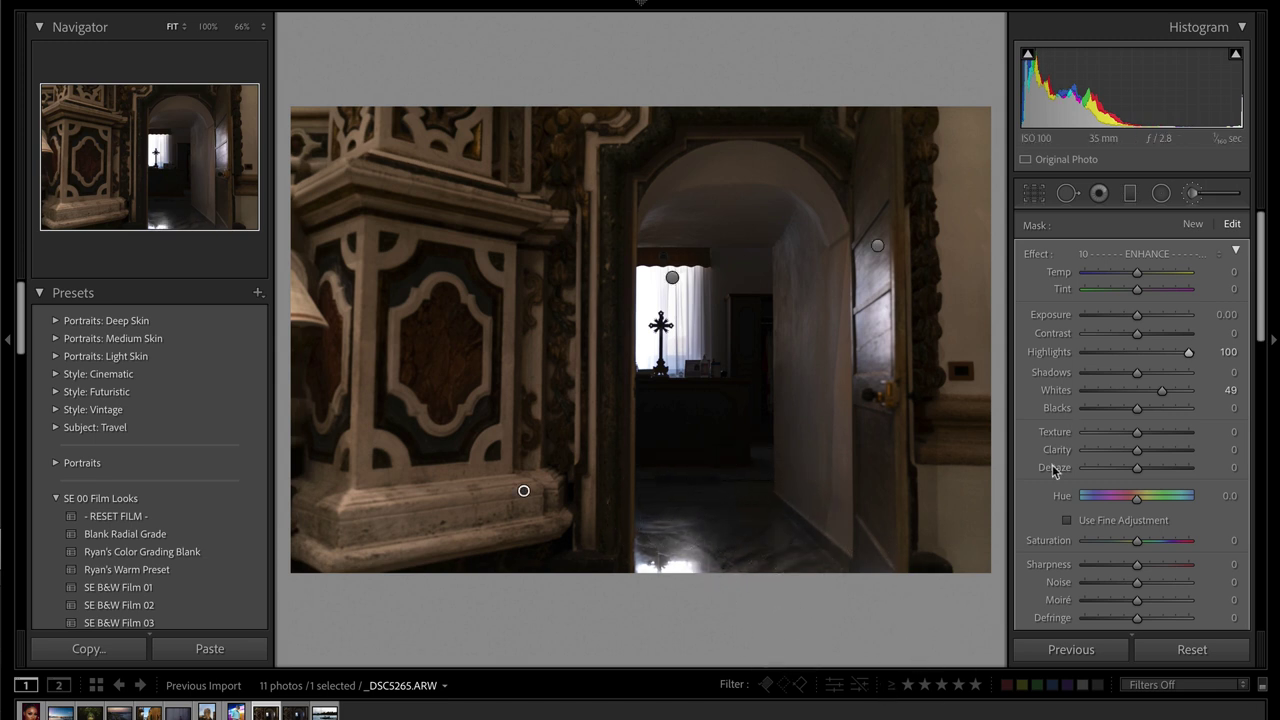
- Set the mask's Whites to 100, and compare its effect by deleting the mask and undoing the deletion
left_click_drag(1161, 390, 1196, 392)
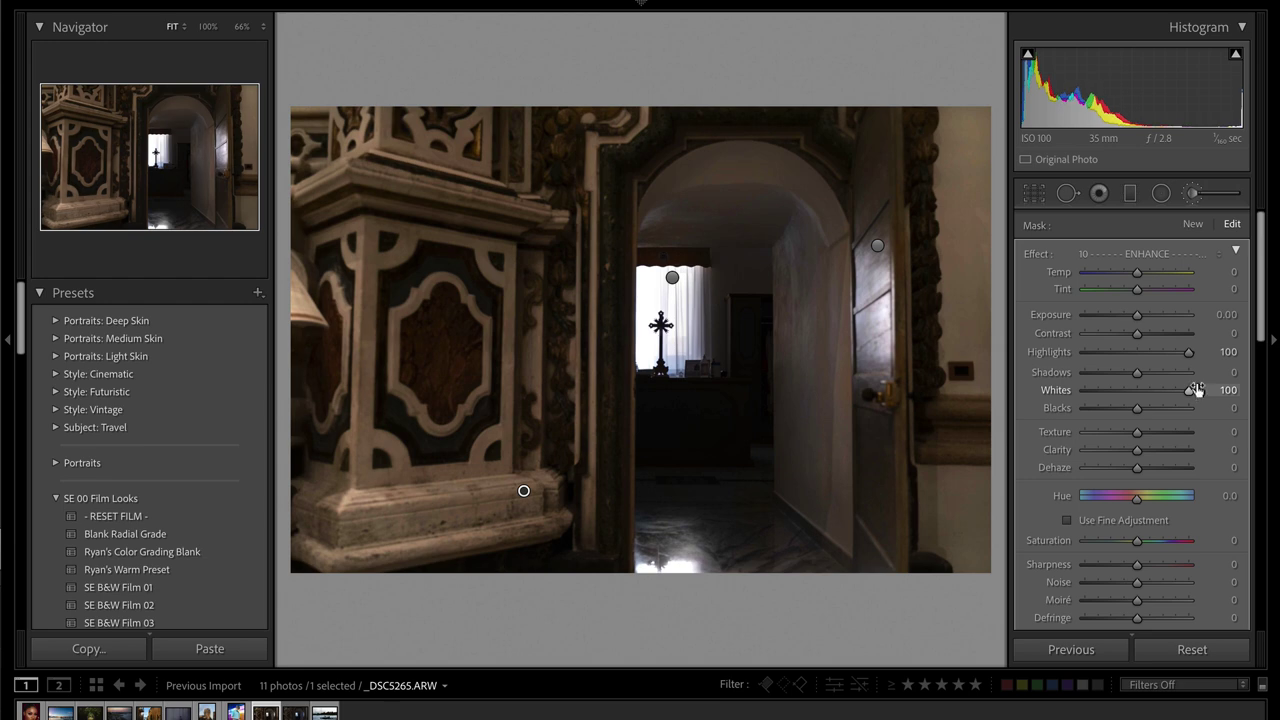
key("Delete")
key("ctrl+z")
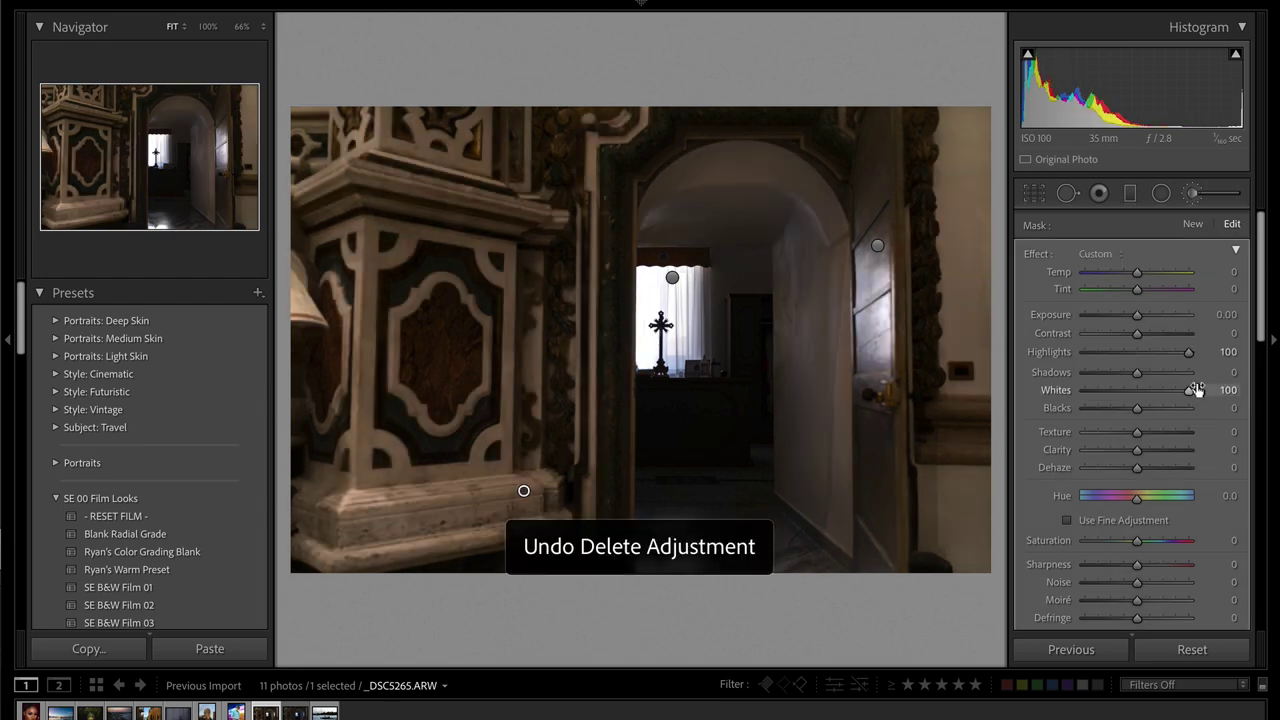
- Close the brush, set the whole photo's Contrast to -31 and Dehaze to +35, and compare before and after
key("k")
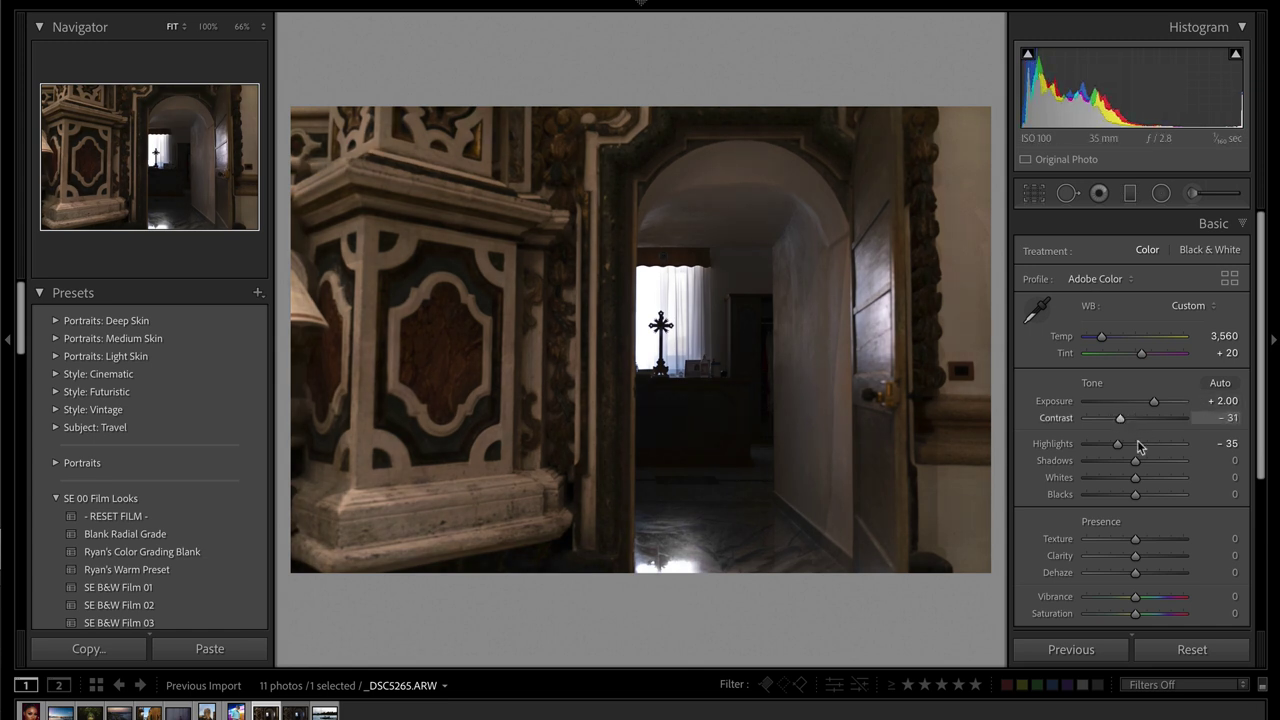
left_click_drag(1145, 578, 1155, 578)
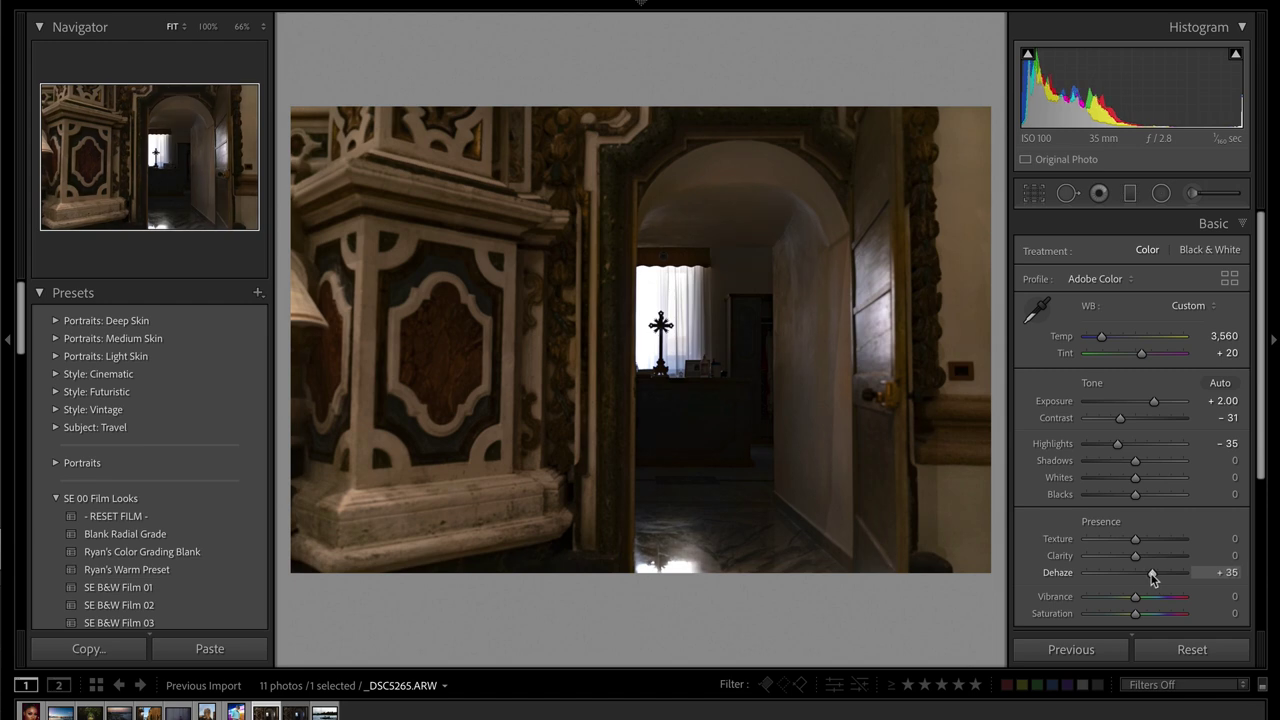
key("backslash")
key("backslash")
- Lower the whole photo's Exposure to +1.01 and compare the darker version with the original
key("minus")
key("minus")
key("minus")
key("minus")
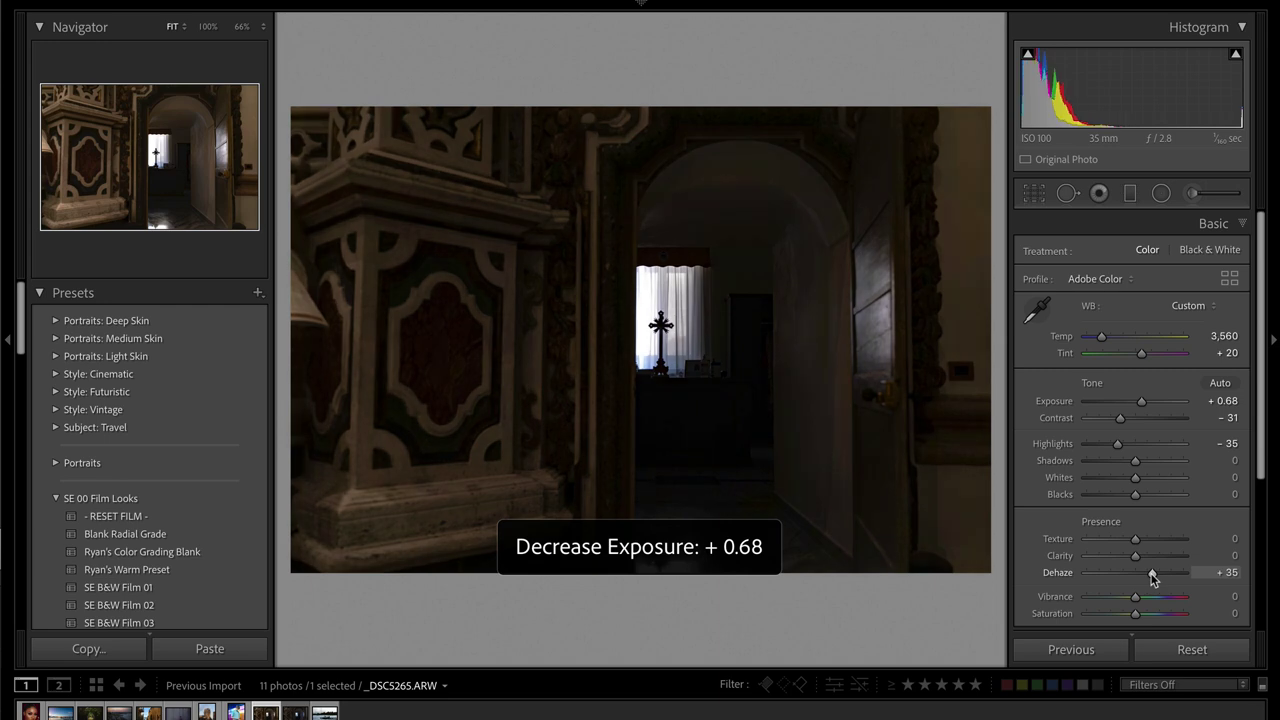
key("equal")
key("backslash")
key("backslash")
key("backslash")
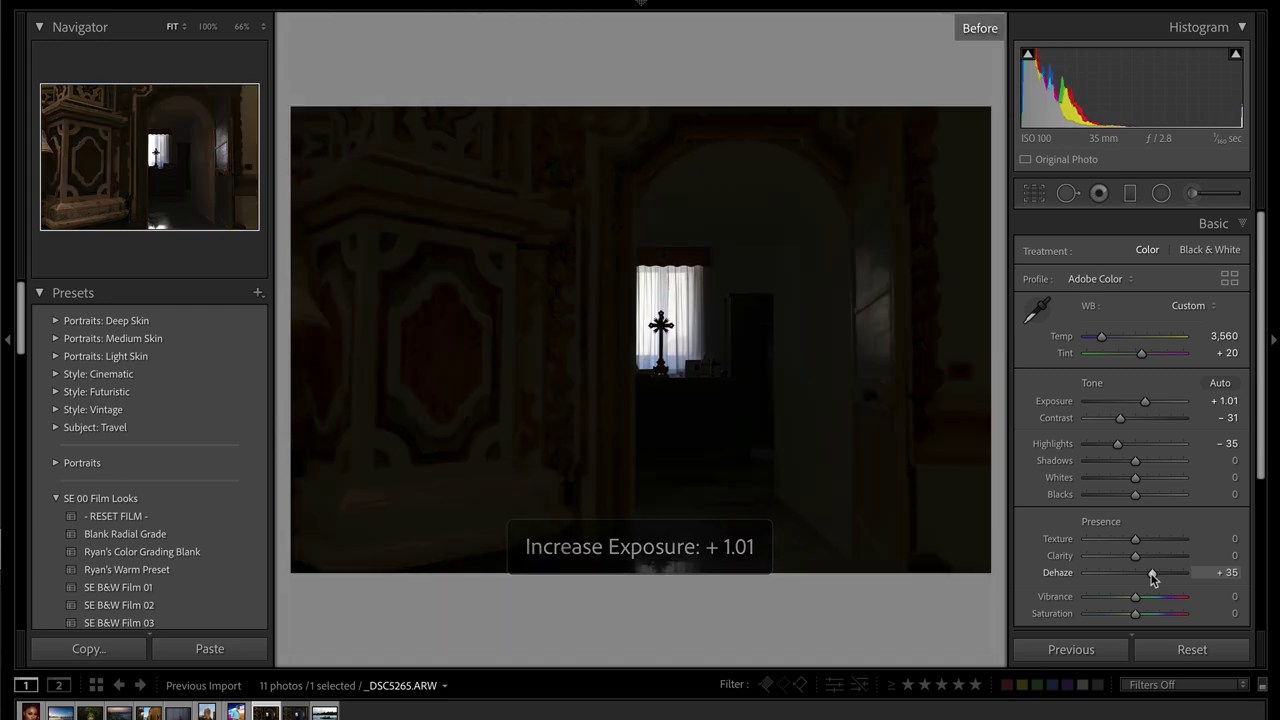
key("backslash")
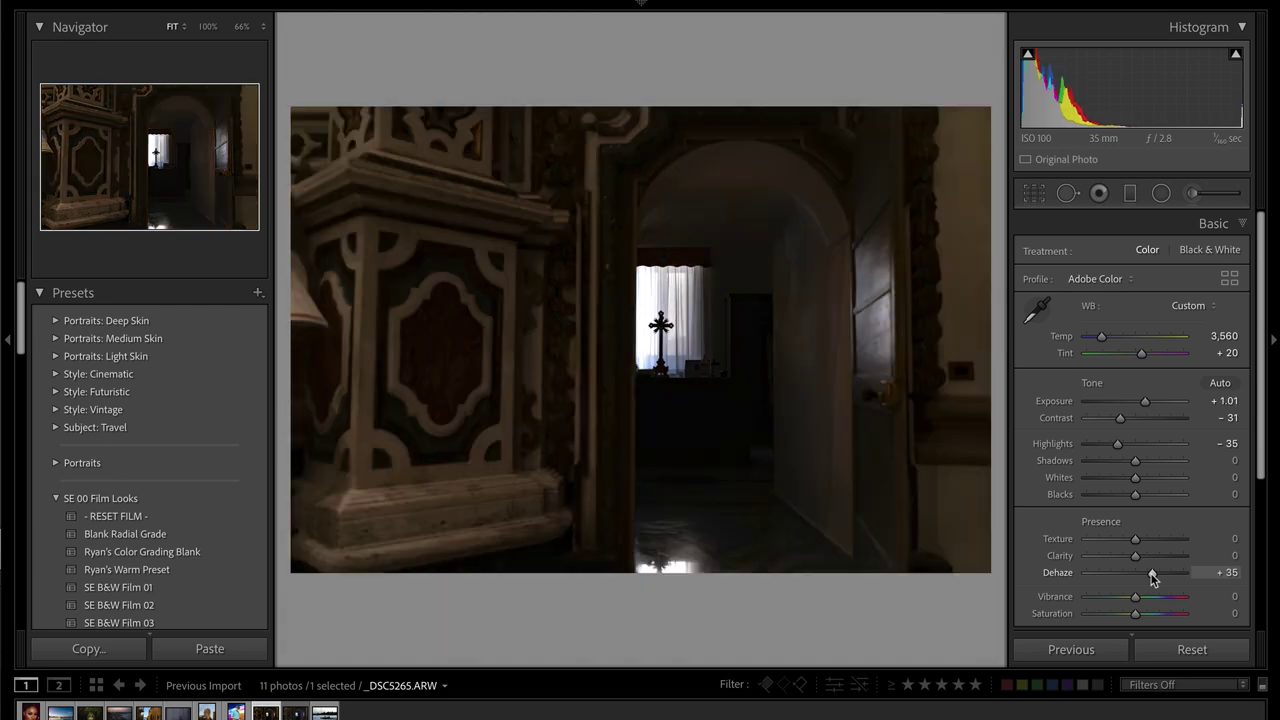
- Paint a new Adjustment Brush mask over the bright window with Clarity -23, Highlights -8 and Contrast -67
left_click(1192, 193)
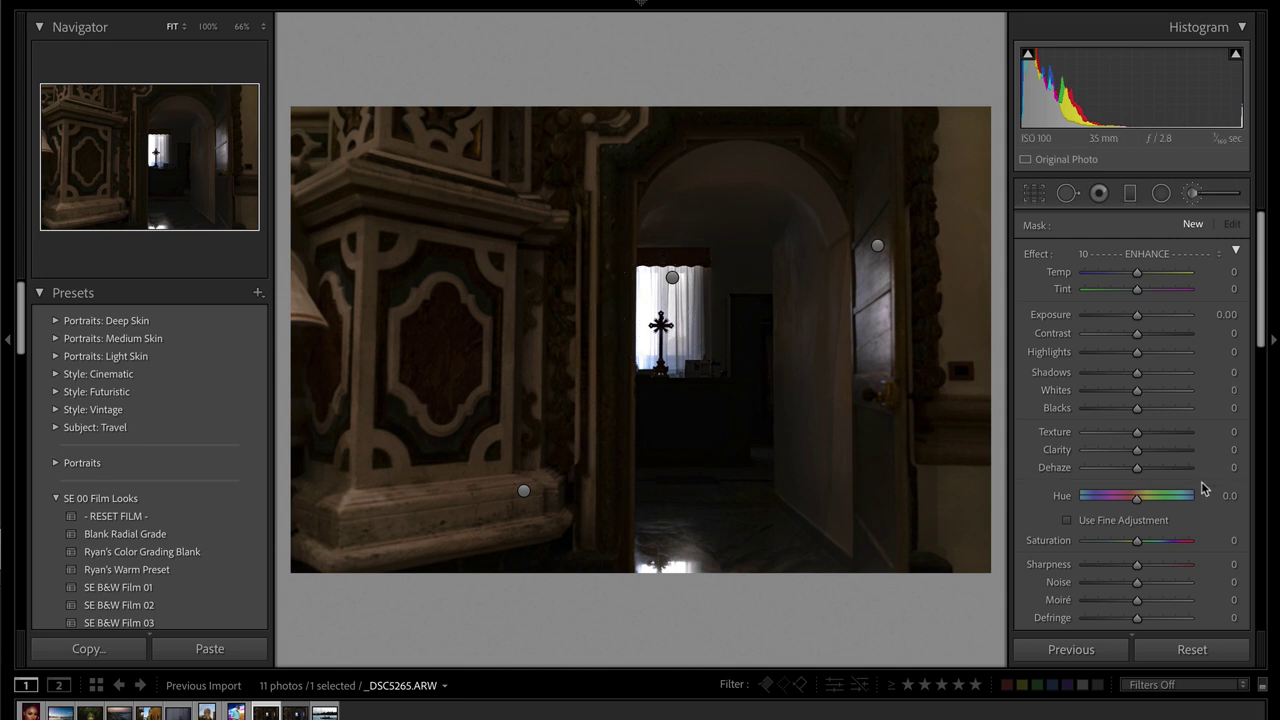
scroll(1200, 486, "down", 3)
scroll(643, 298, "down", 4)
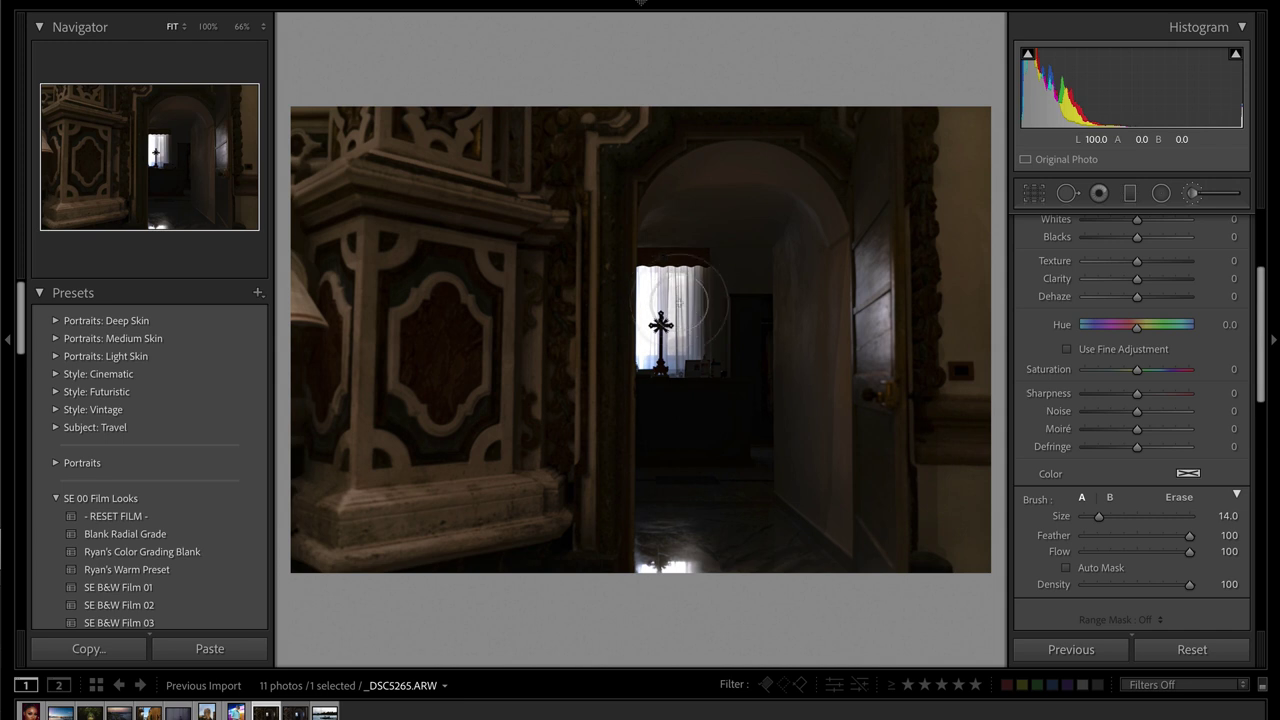
scroll(1130, 366, "up", 3)
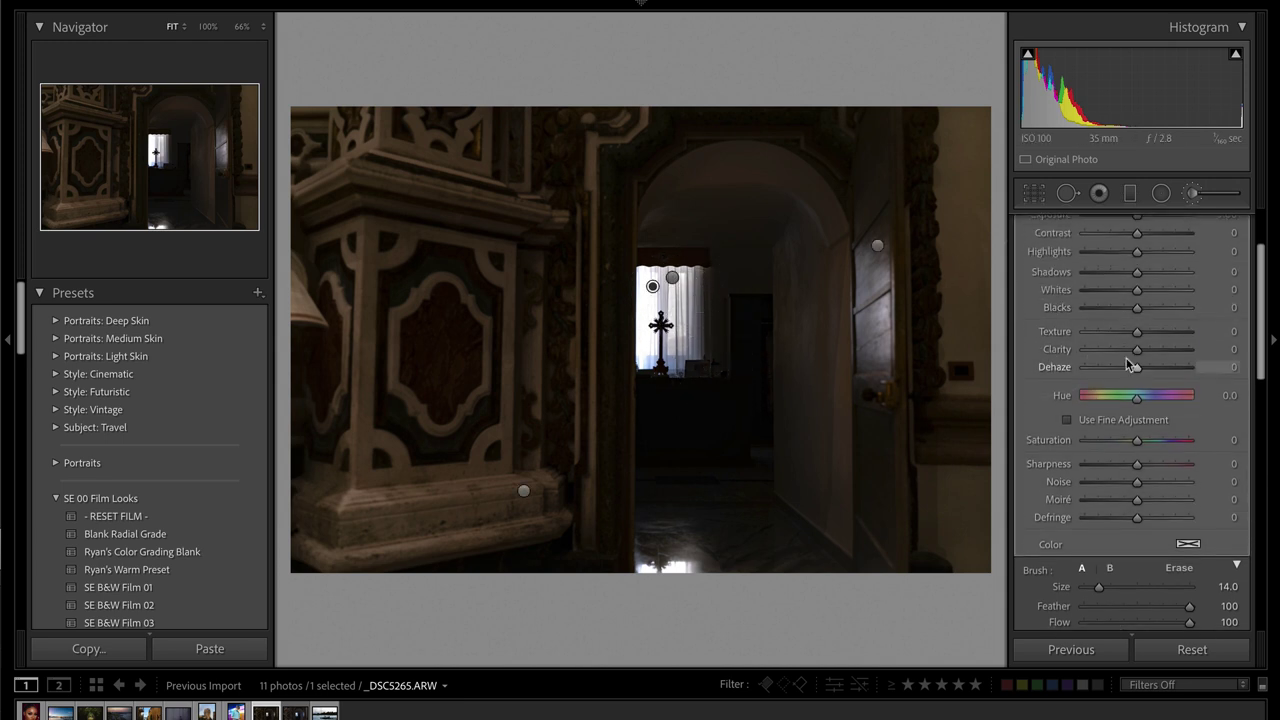
left_click(1125, 350)
scroll(1133, 357, "up", 2)
mouse_move(1137, 352)
left_mouse_down()
mouse_move(1104, 354)
mouse_move(1133, 354)
left_mouse_up()
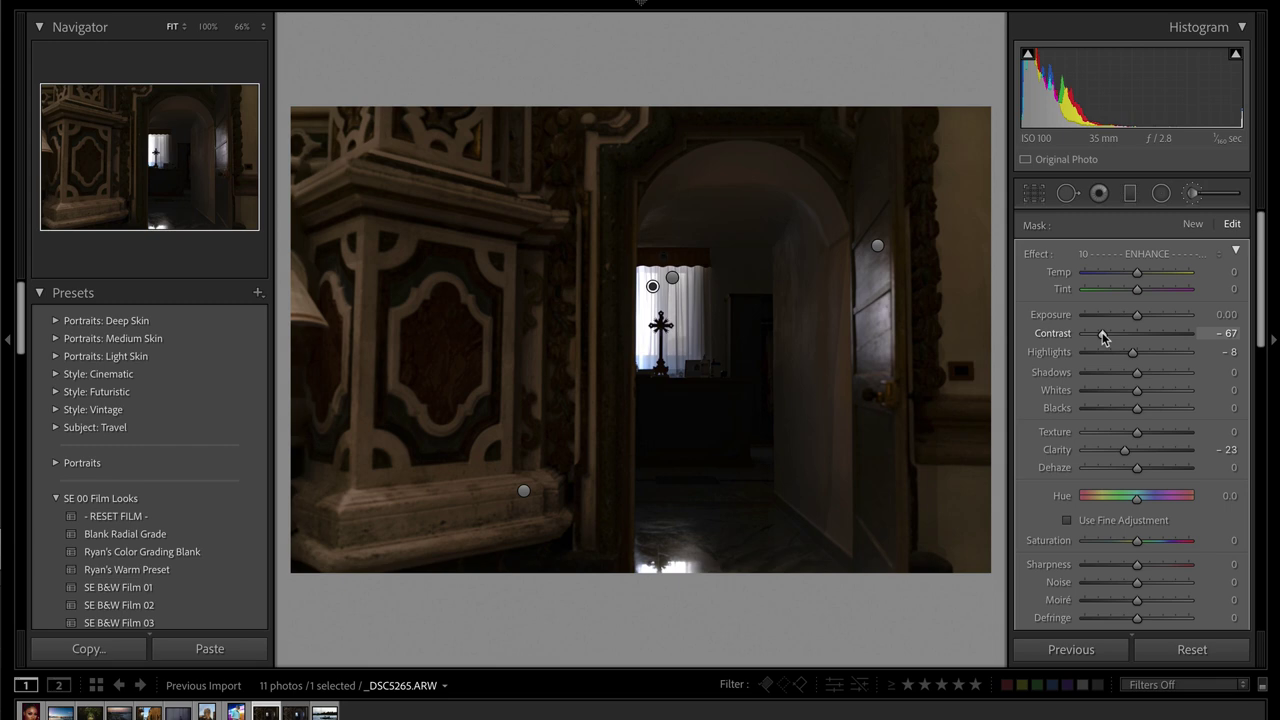
- Close the brush and compare the interior photo before and after the edits
key("k")
key("backslash")
key("backslash")
key("backslash")
key("backslash")
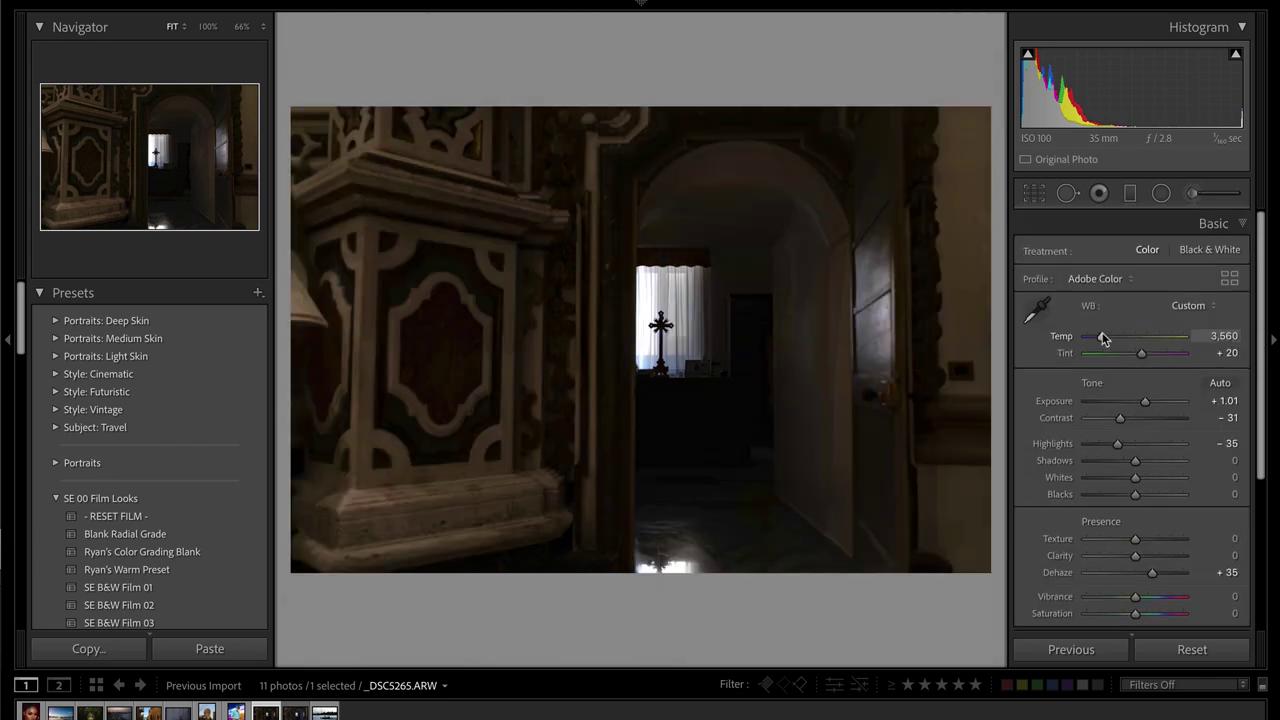
- Switch to the lake photo with the bicycle on the jetty and set its Temp to 10,648
key("Right")
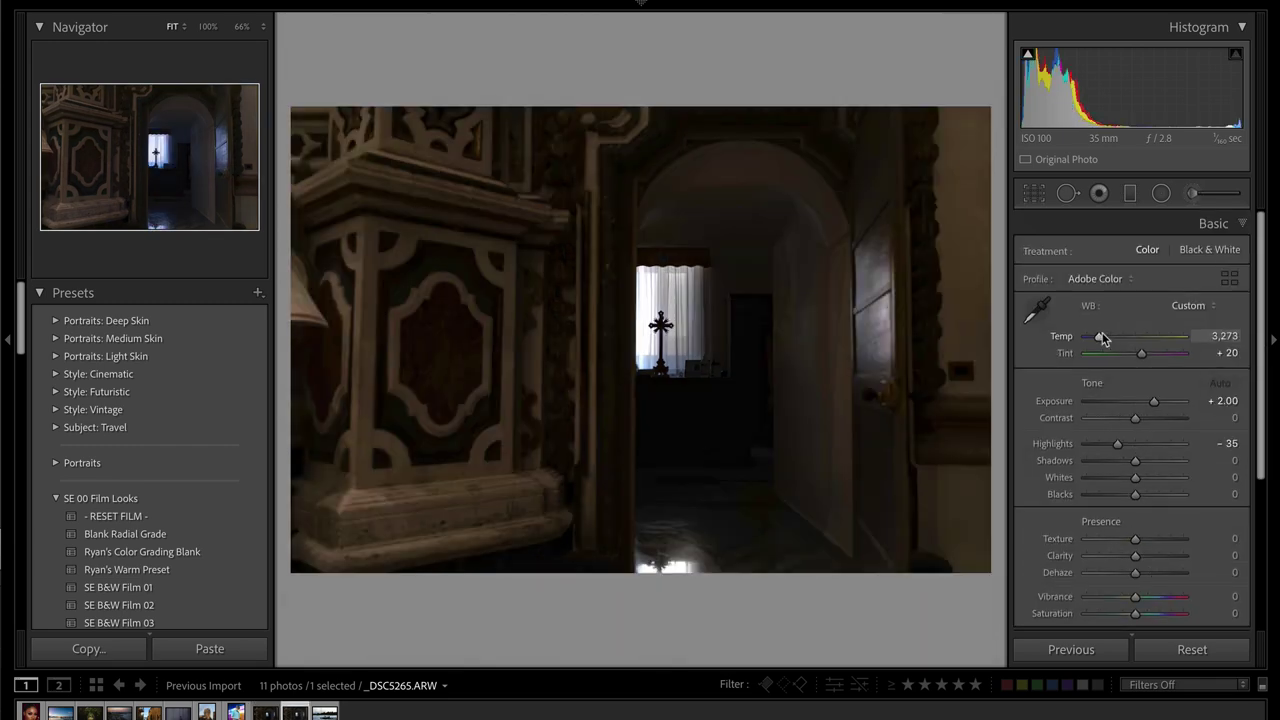
key("ctrl+z")
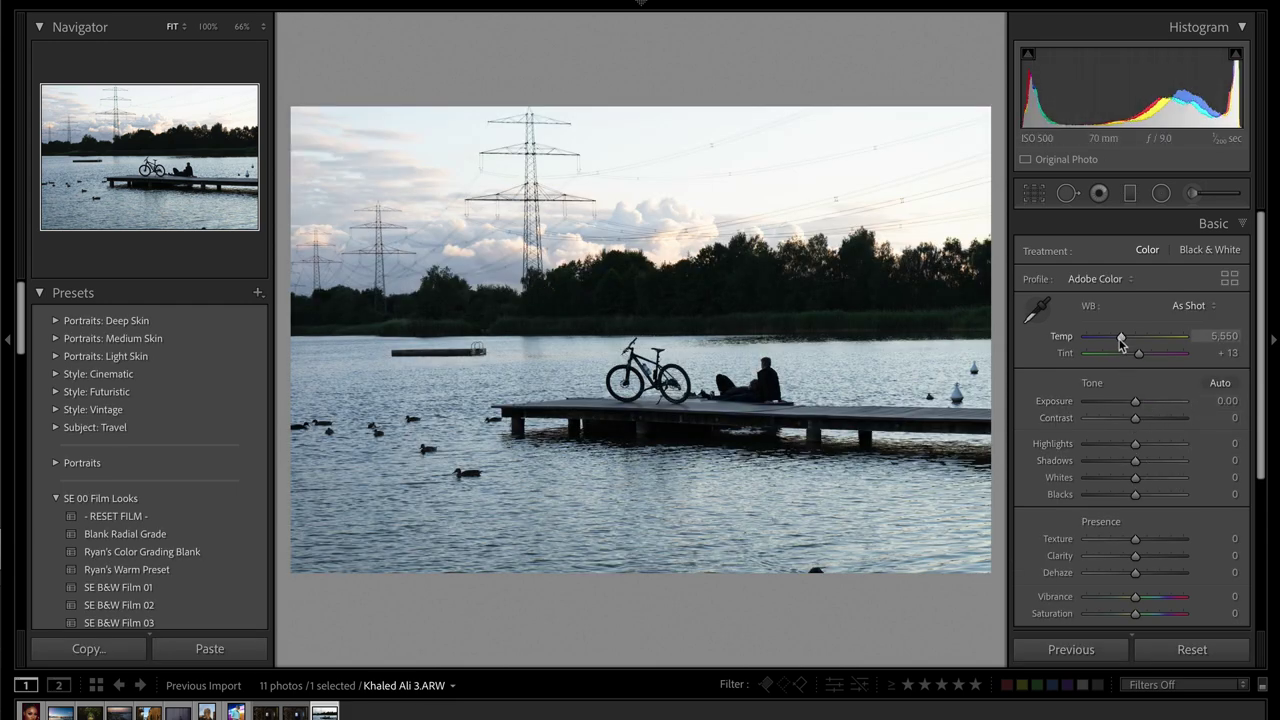
mouse_move(1136, 342)
left_mouse_down()
mouse_move(1166, 341)
mouse_move(1155, 342)
left_mouse_up()
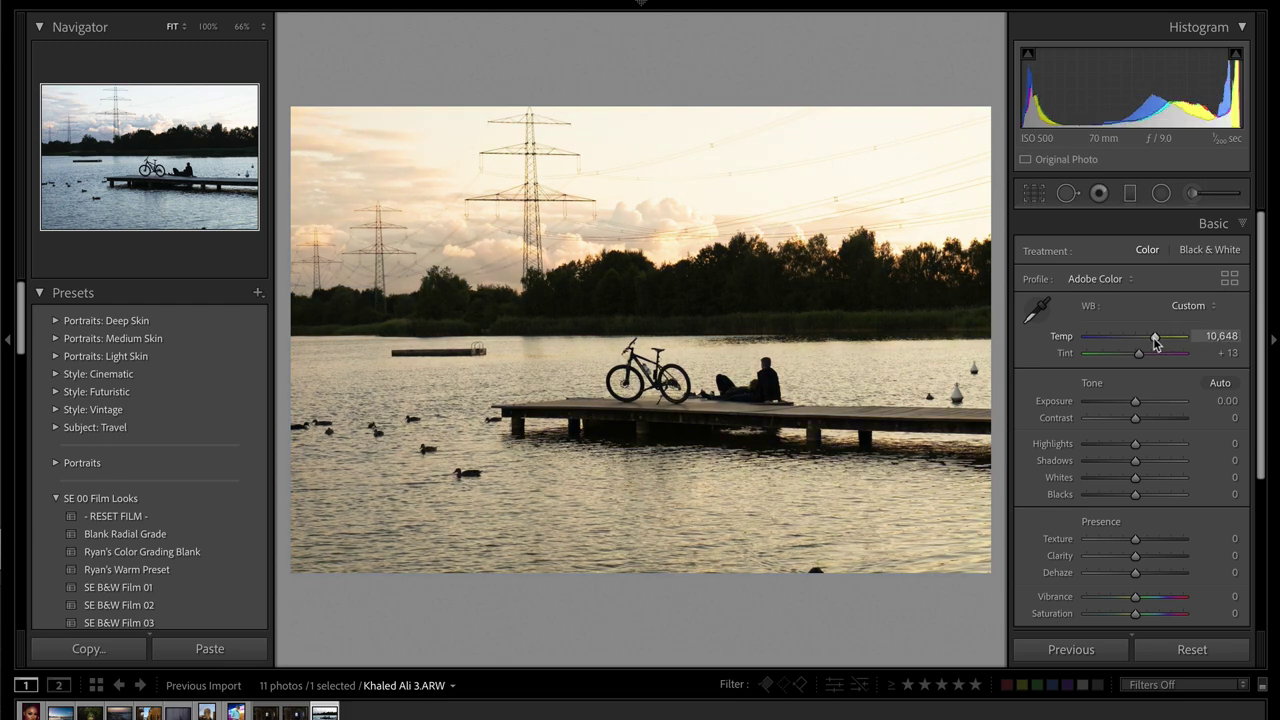
- Set the lake photo's Exposure to -2.31, Temp to 11,689 and Tint to +43 for a warm sunset look
key("minus")
key("minus")
key("minus")
key("minus")
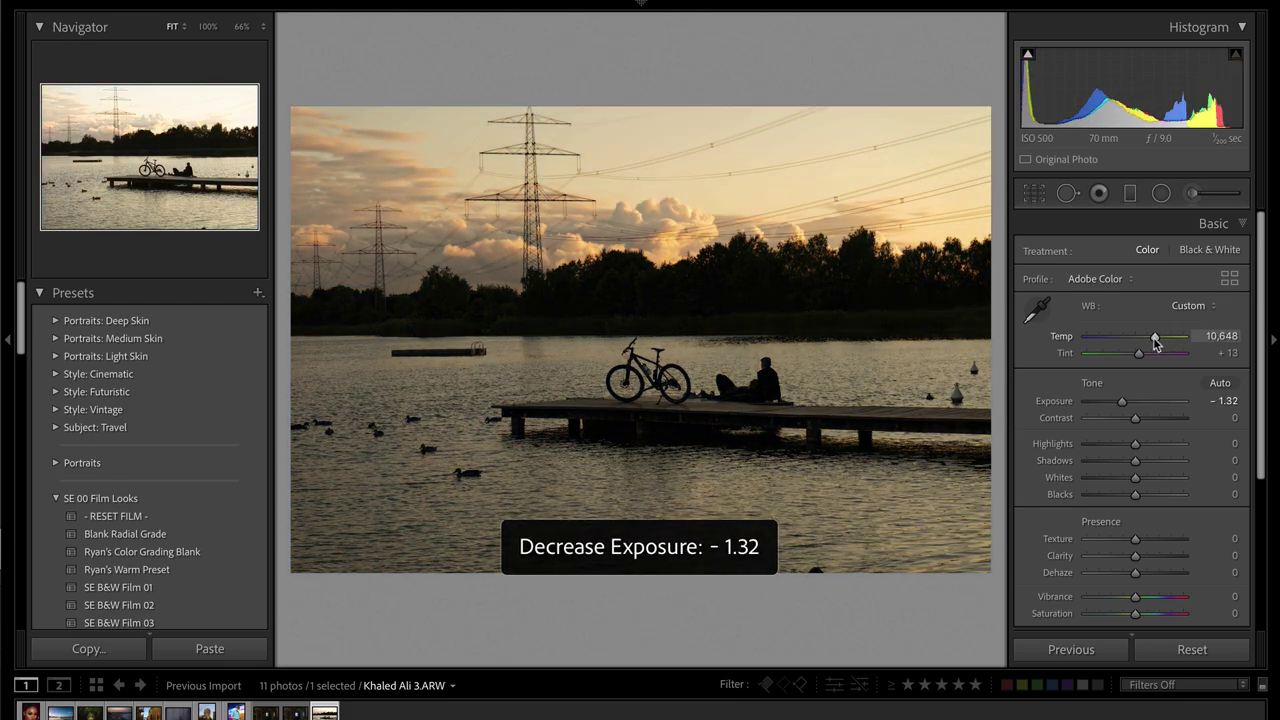
key("minus")
key("minus")
key("minus")
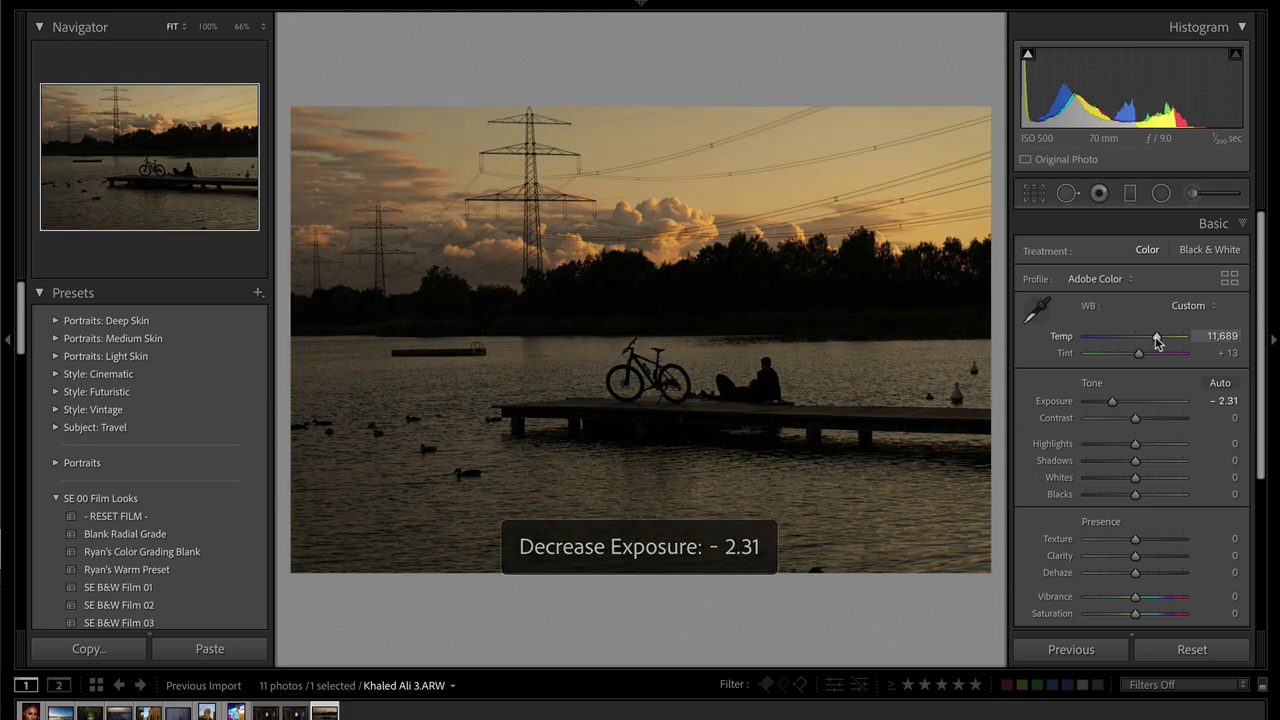
left_click_drag(1138, 360, 1152, 360)
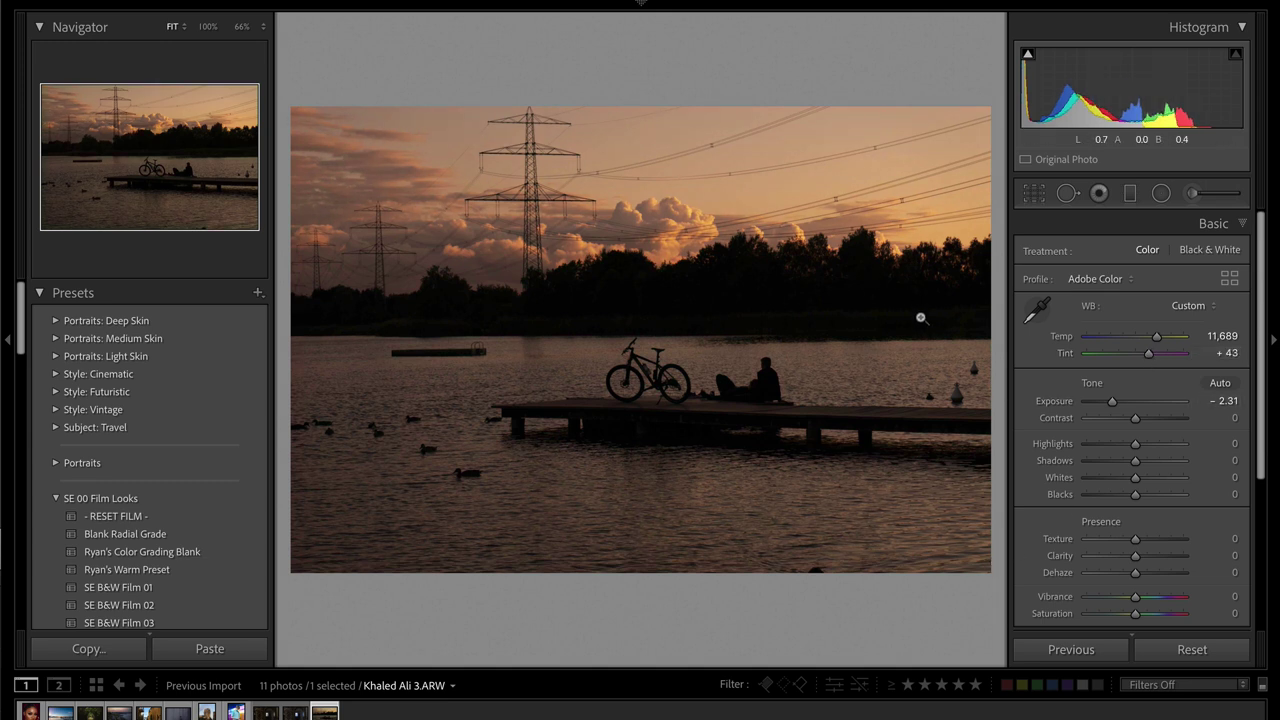
- Set the lake photo's Contrast to -73 as a global adjustment
left_click(1190, 193)
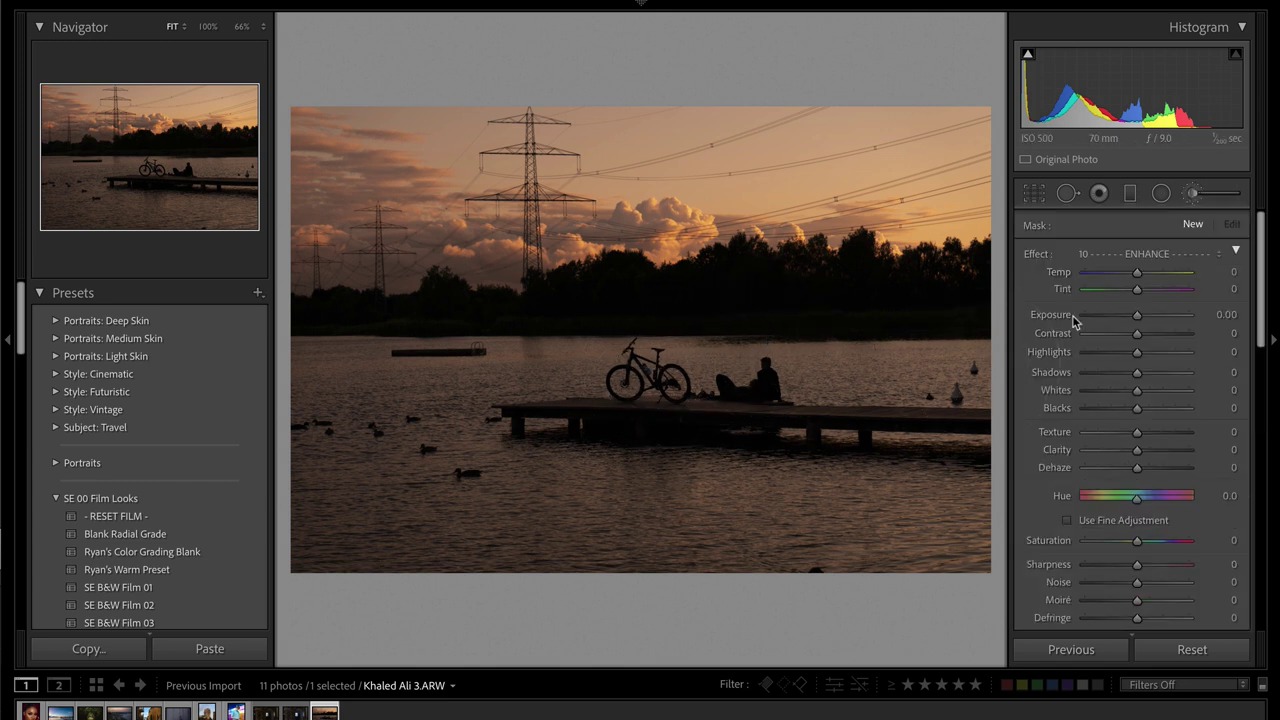
key("k")
left_click(1100, 418)
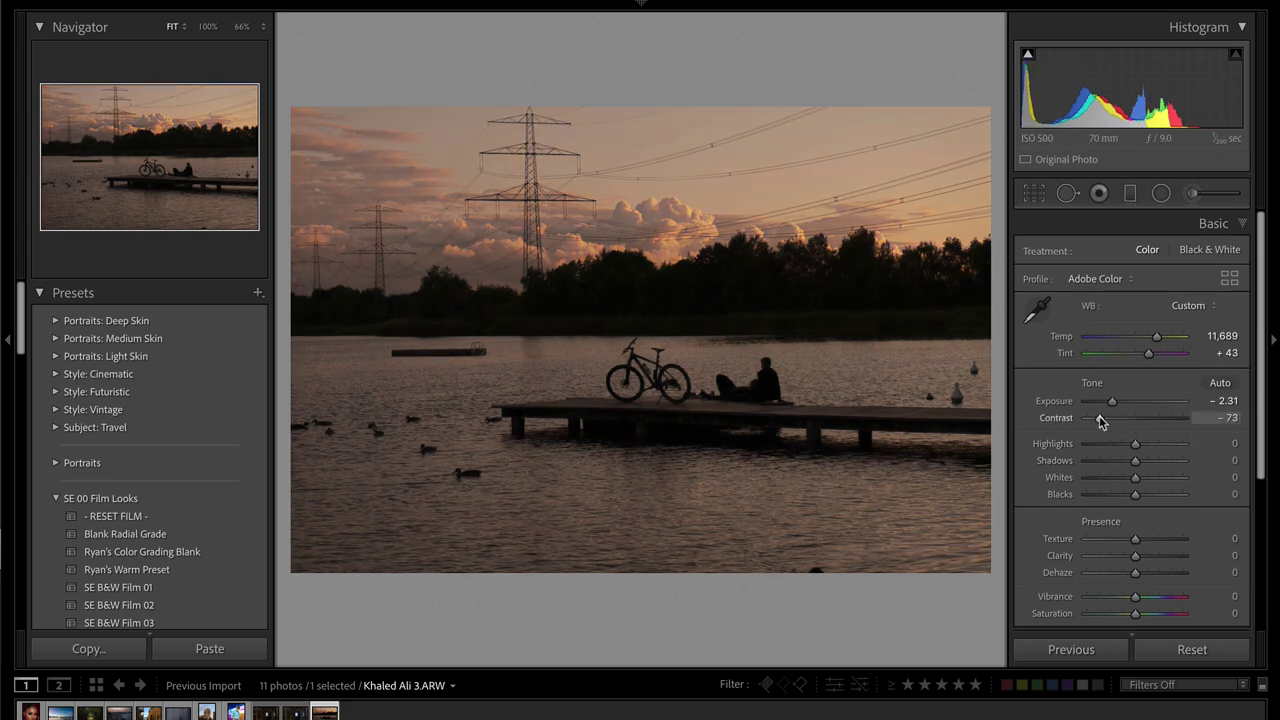
- Set the lake photo's Contrast to -88, Highlights to +47, Shadows to +28, Whites to -32 and Blacks to +100
left_click_drag(1100, 421, 1057, 420)
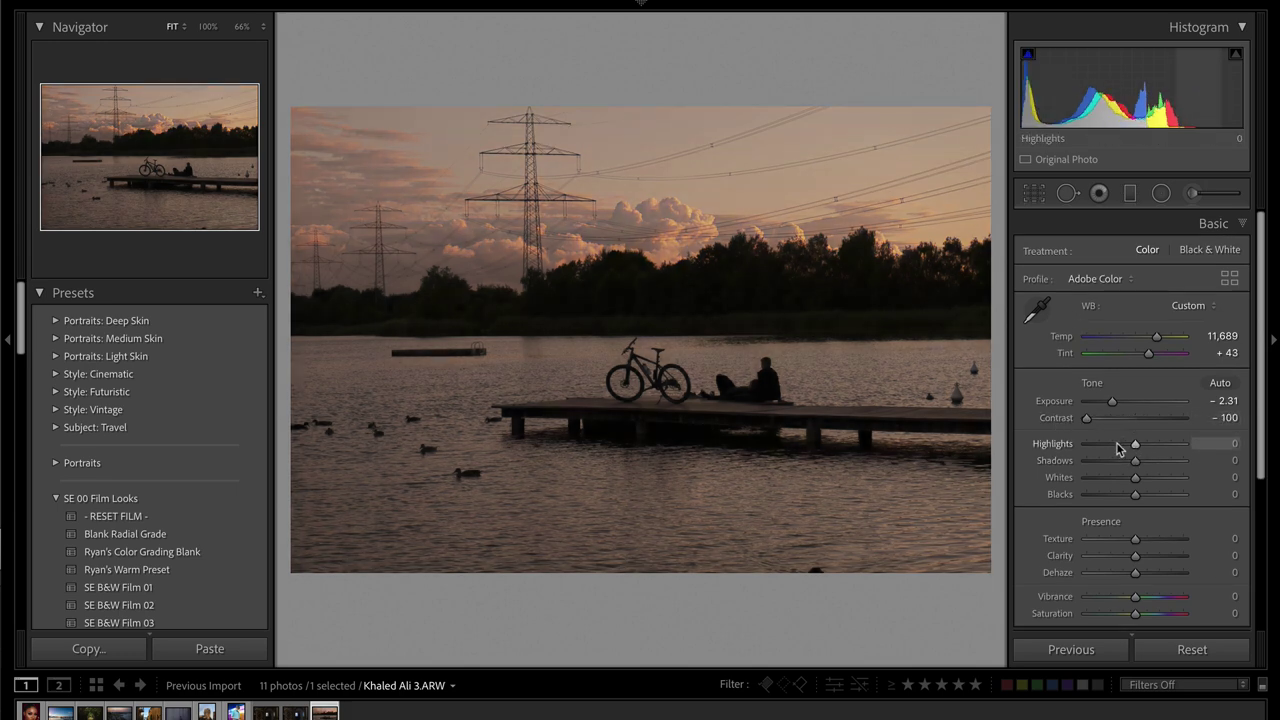
left_click_drag(1119, 446, 1153, 467)
left_click_drag(1163, 465, 1150, 464)
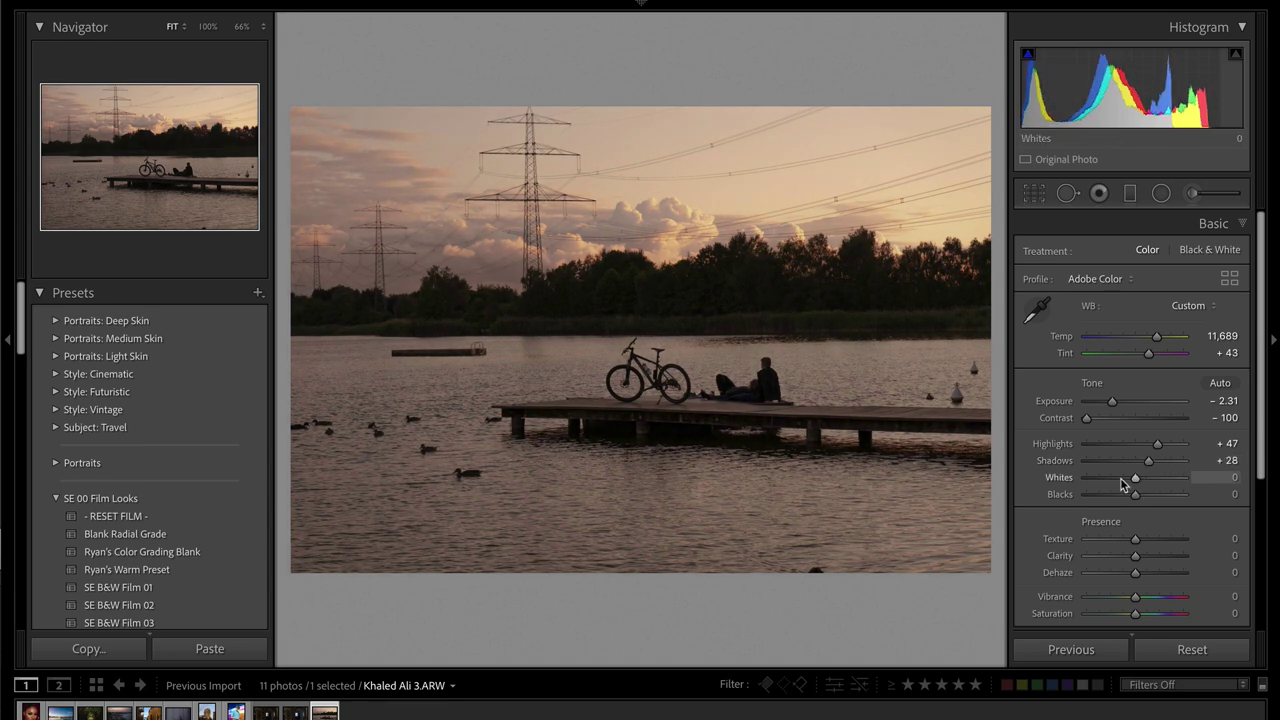
left_click(1120, 484)
left_click_drag(1152, 495, 1207, 502)
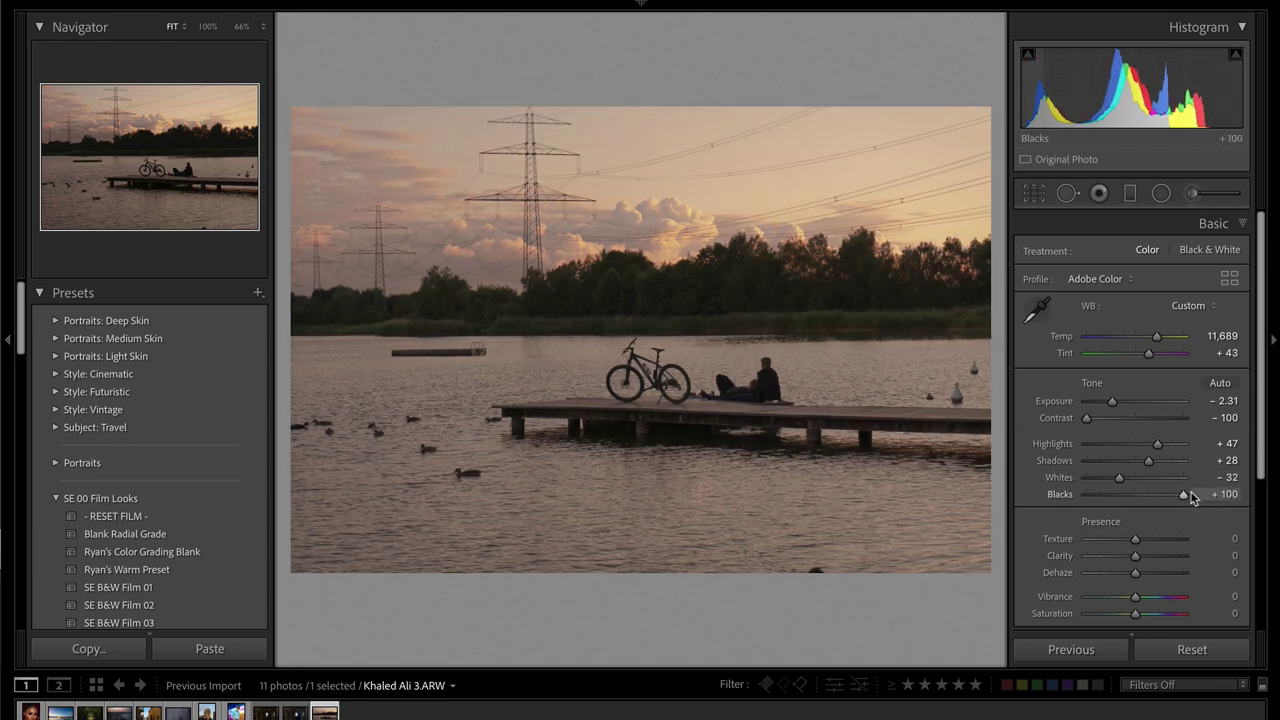
left_click_drag(1087, 418, 1095, 425)
- Compare the lake photo before and after the global tone edits
key("backslash")
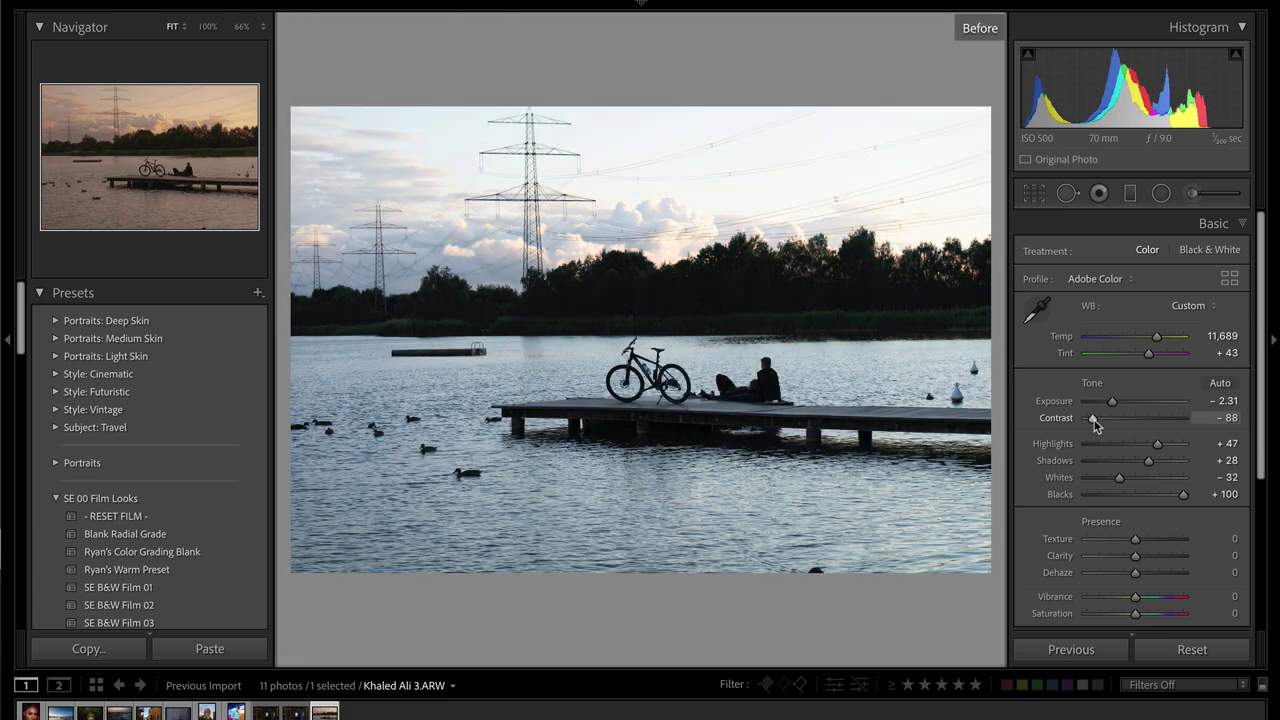
key("backslash")
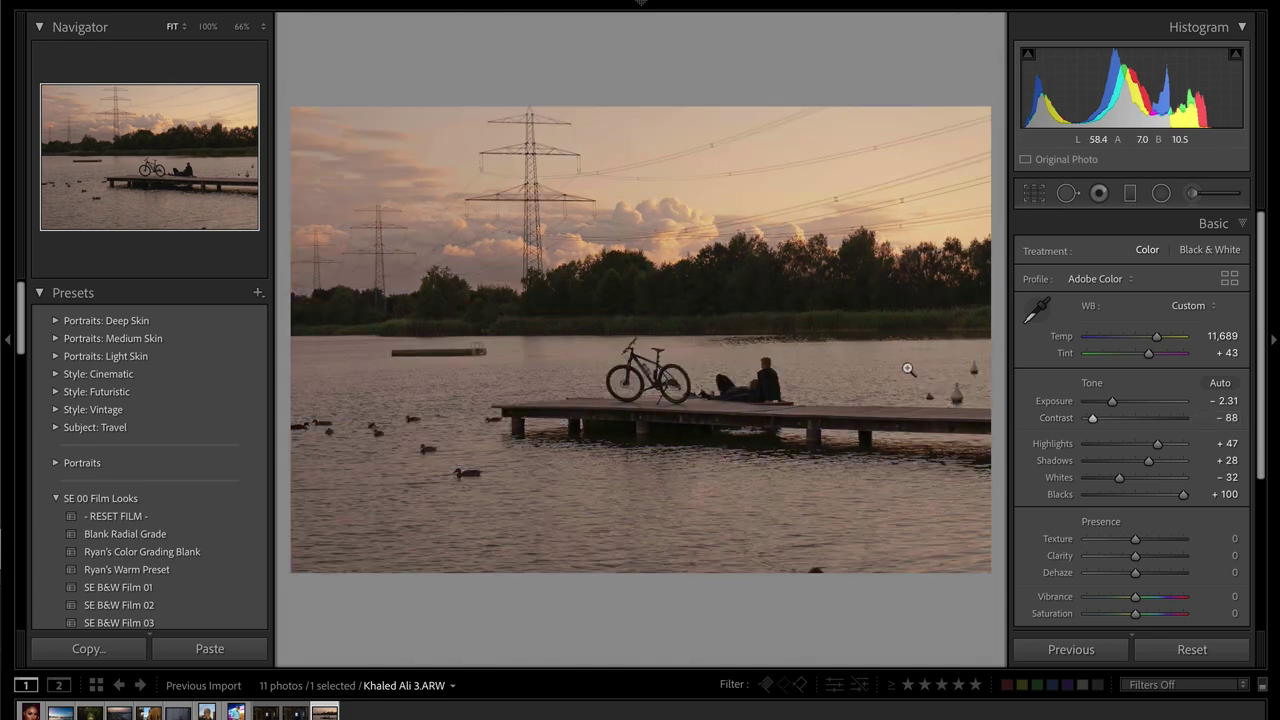
scroll(1190, 478, "down", 3)
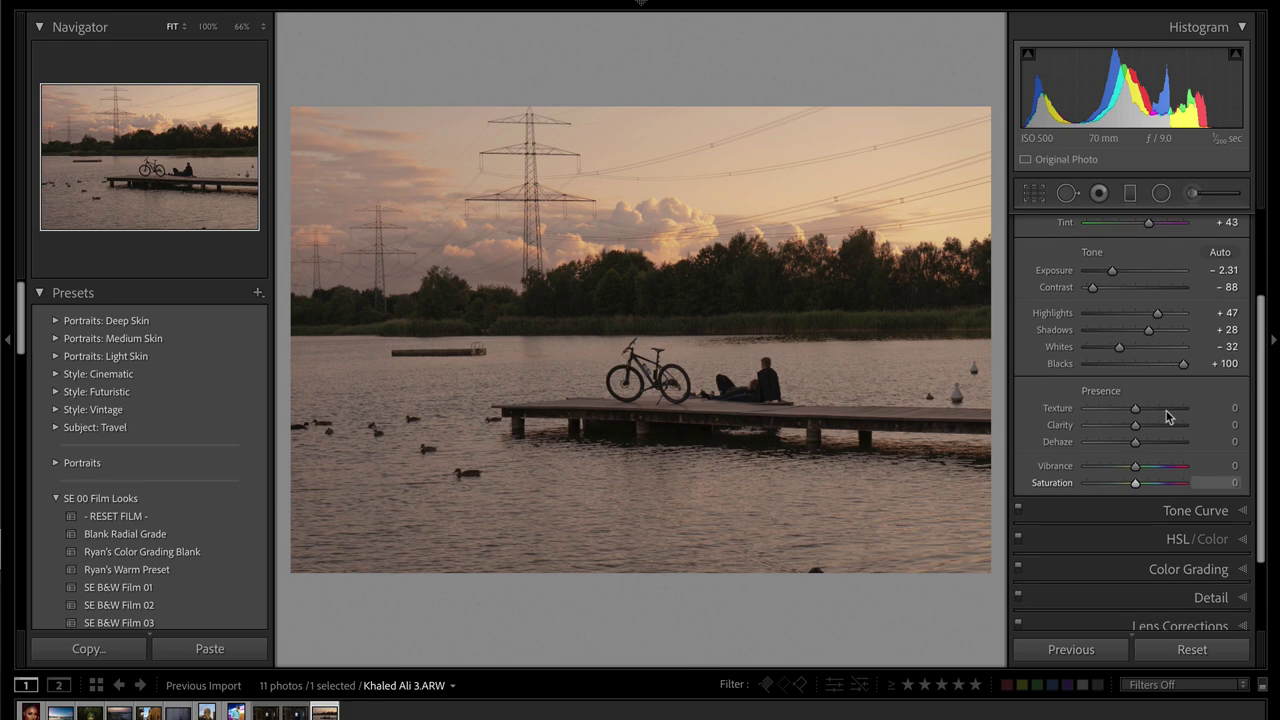
scroll(1196, 197, "up", 3)
- Paint a brush mask over the jetty, bicycle, seated person and nearby water, limited by a Luminance range mask of 0/19
left_click(1194, 194)
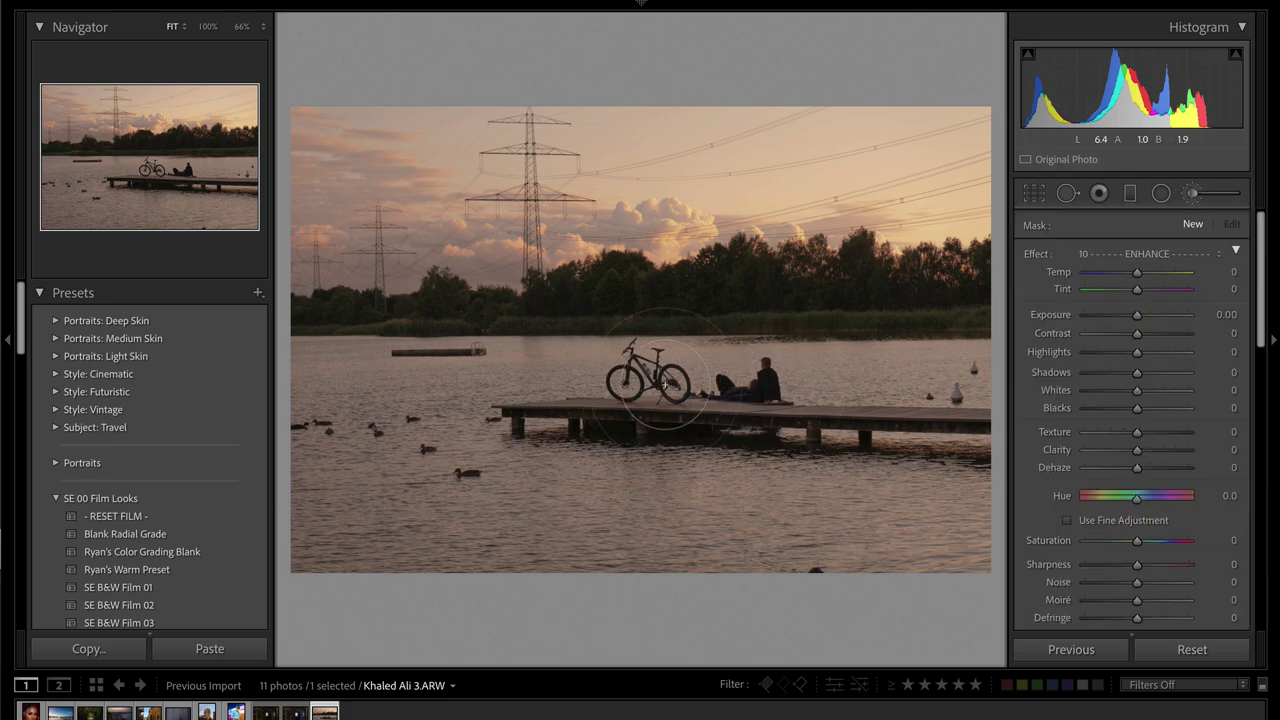
left_click(769, 389)
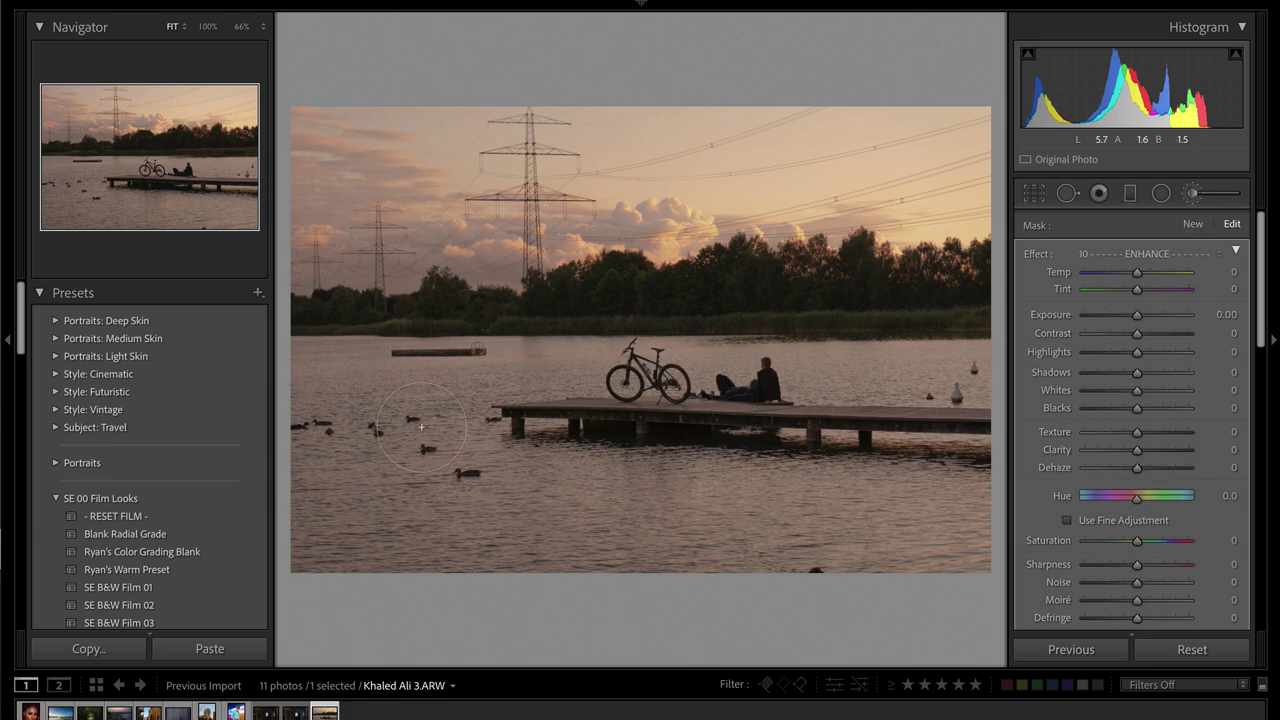
scroll(1186, 440, "down", 1)
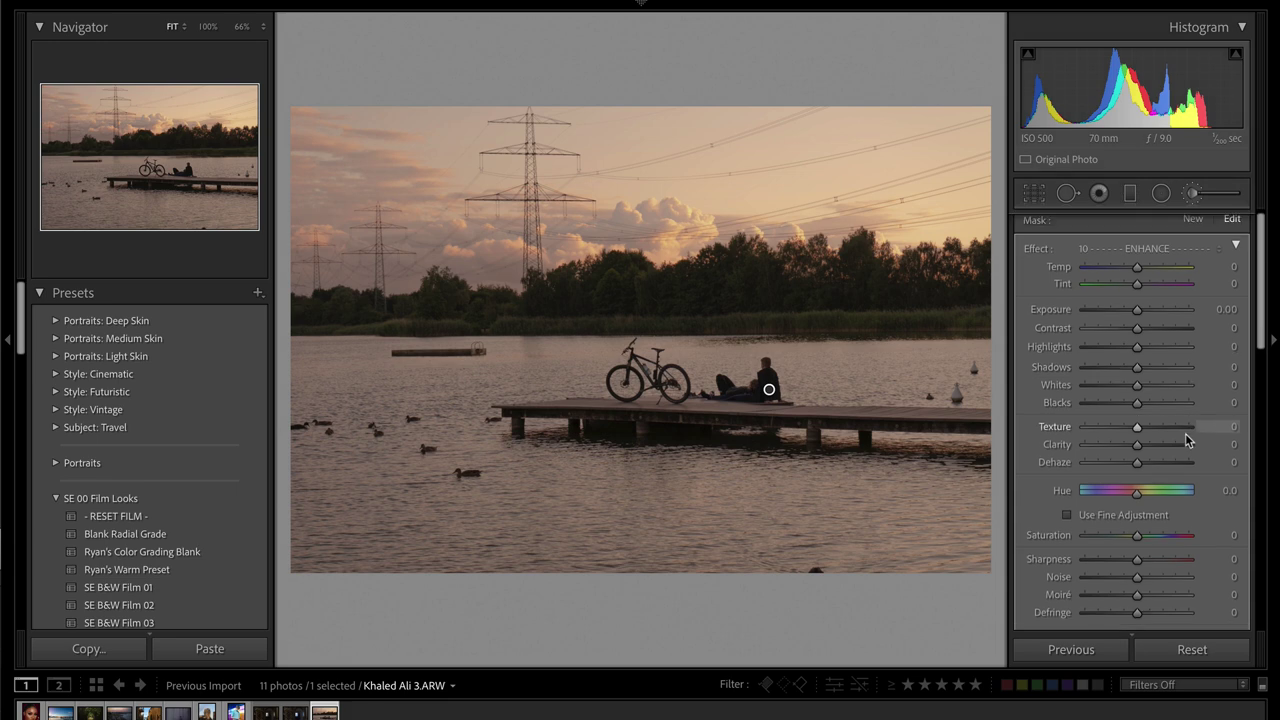
scroll(1186, 440, "down", 2)
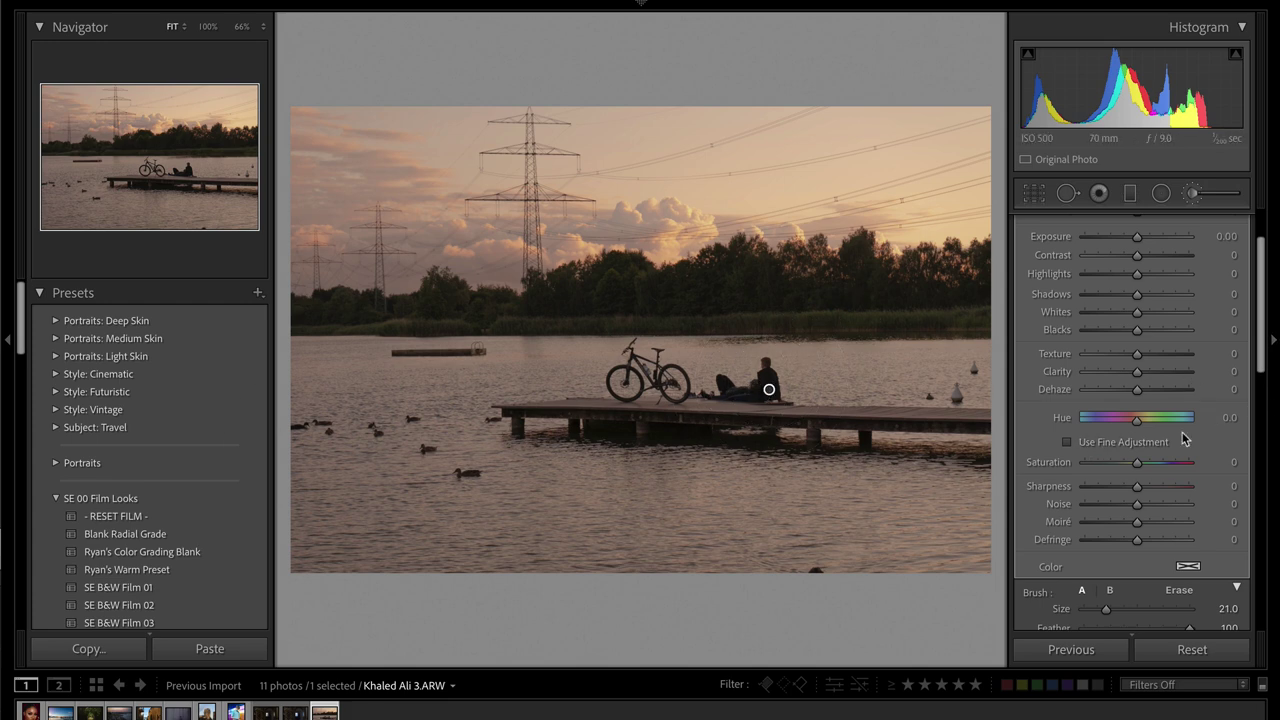
scroll(1183, 438, "down", 4)
left_click(1148, 552)
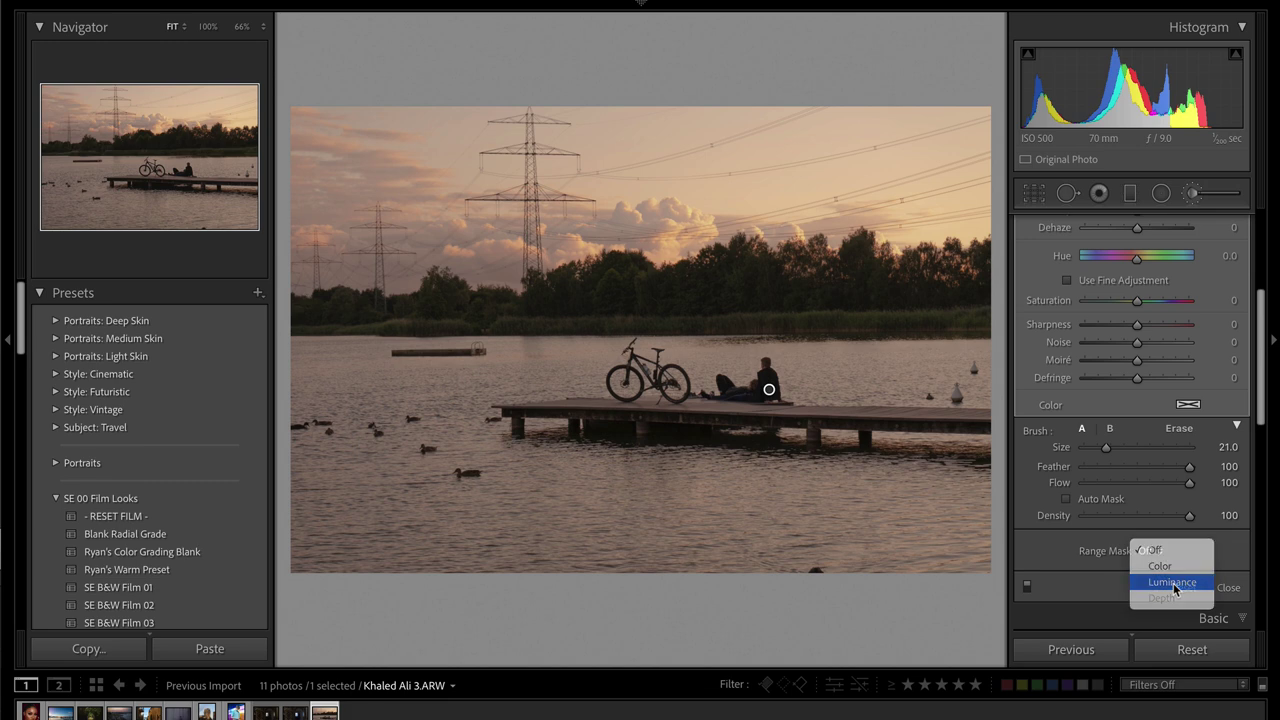
left_click(1170, 584)
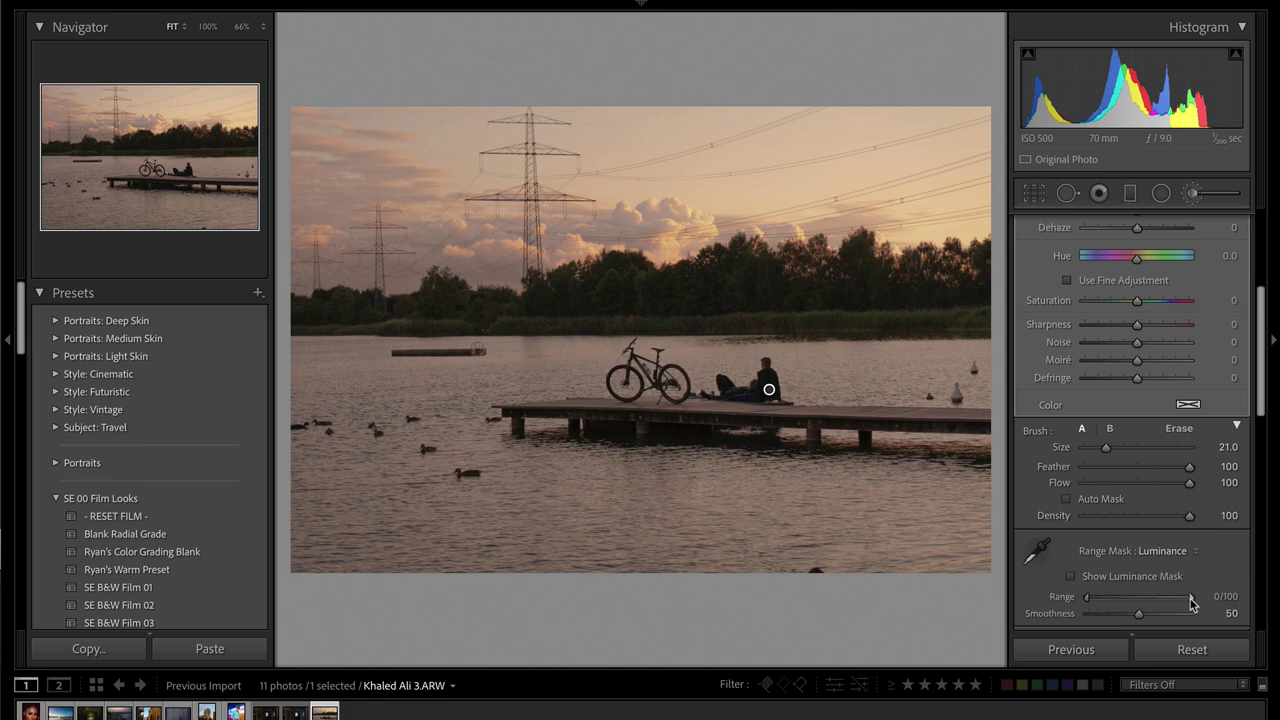
key("o")
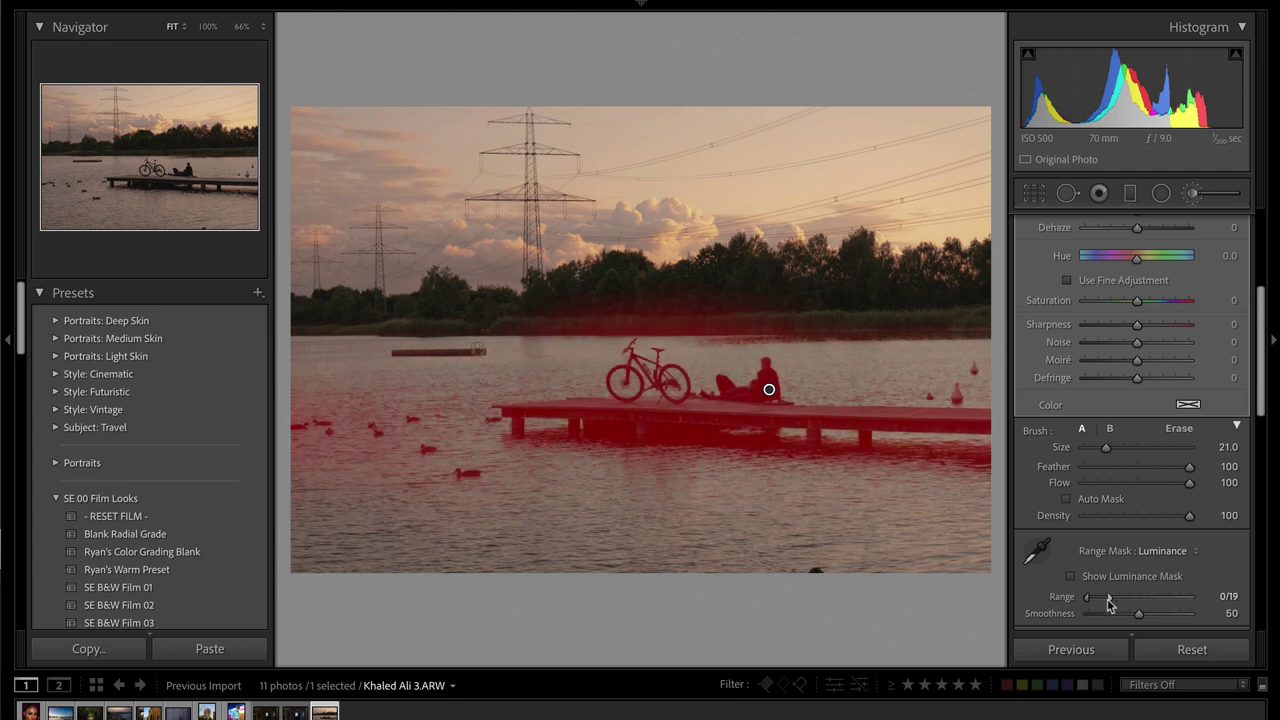
- Erase the brush mask from the trees behind the jetty, raising the eraser's Flow to 100
key("alt")
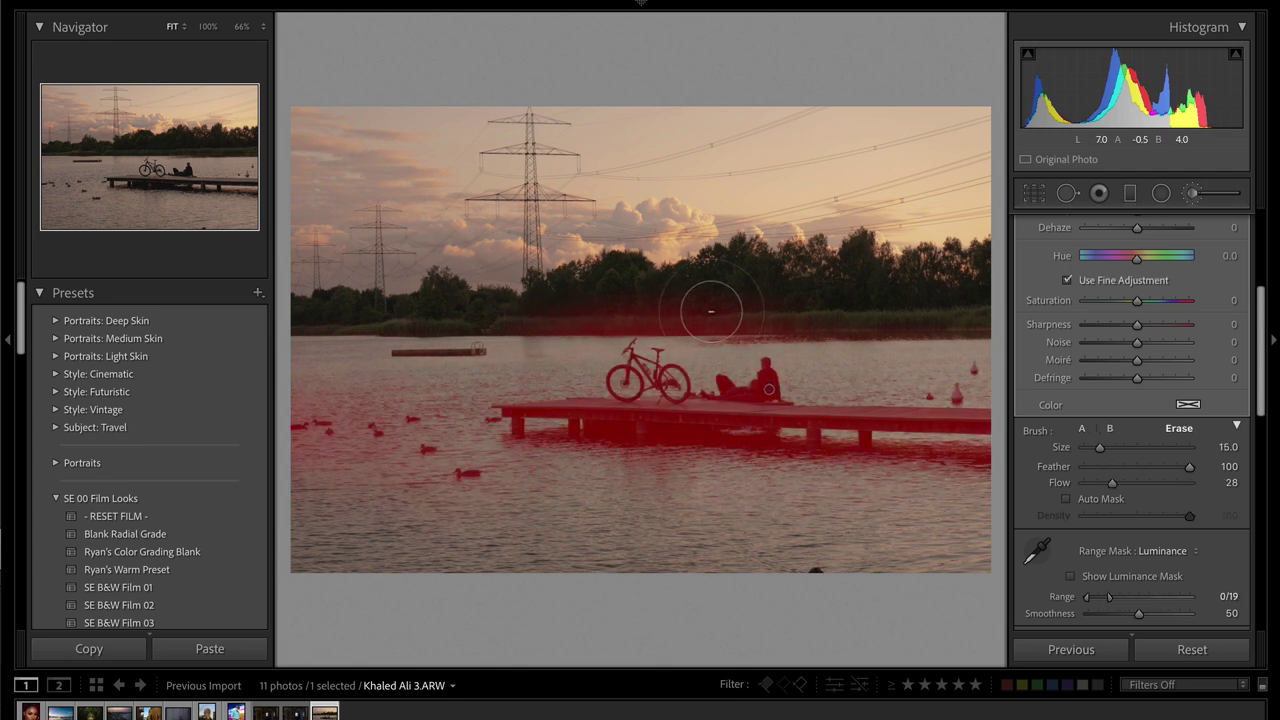
mouse_move(711, 311)
left_mouse_down()
mouse_move(571, 289)
mouse_move(820, 297)
mouse_move(549, 297)
mouse_move(657, 291)
mouse_move(749, 309)
mouse_move(930, 312)
left_mouse_up()
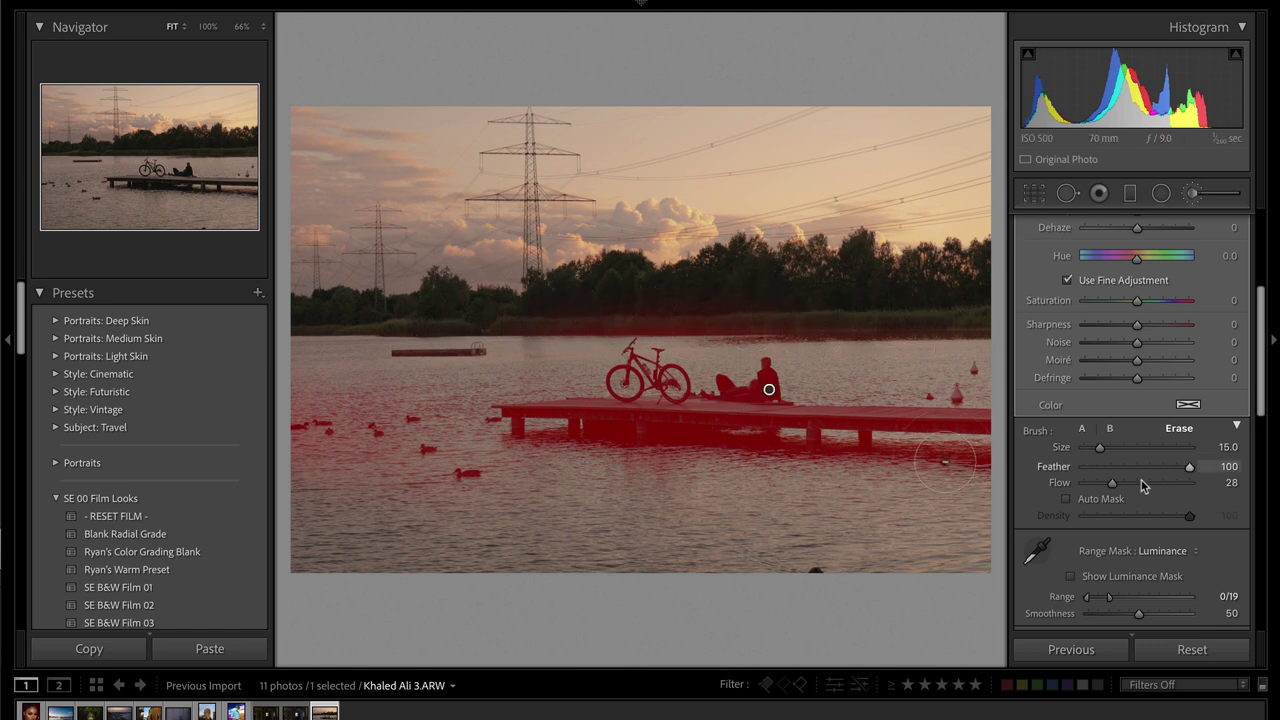
left_click_drag(1143, 485, 1200, 484)
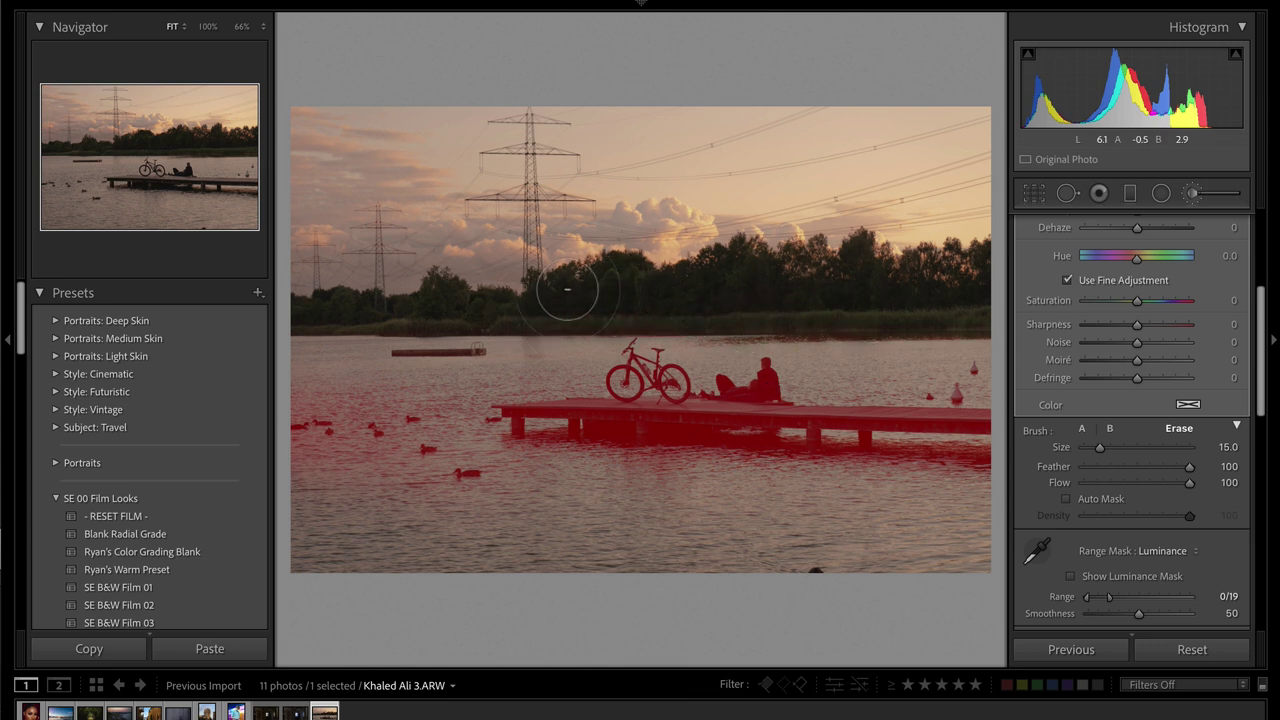
key("o")
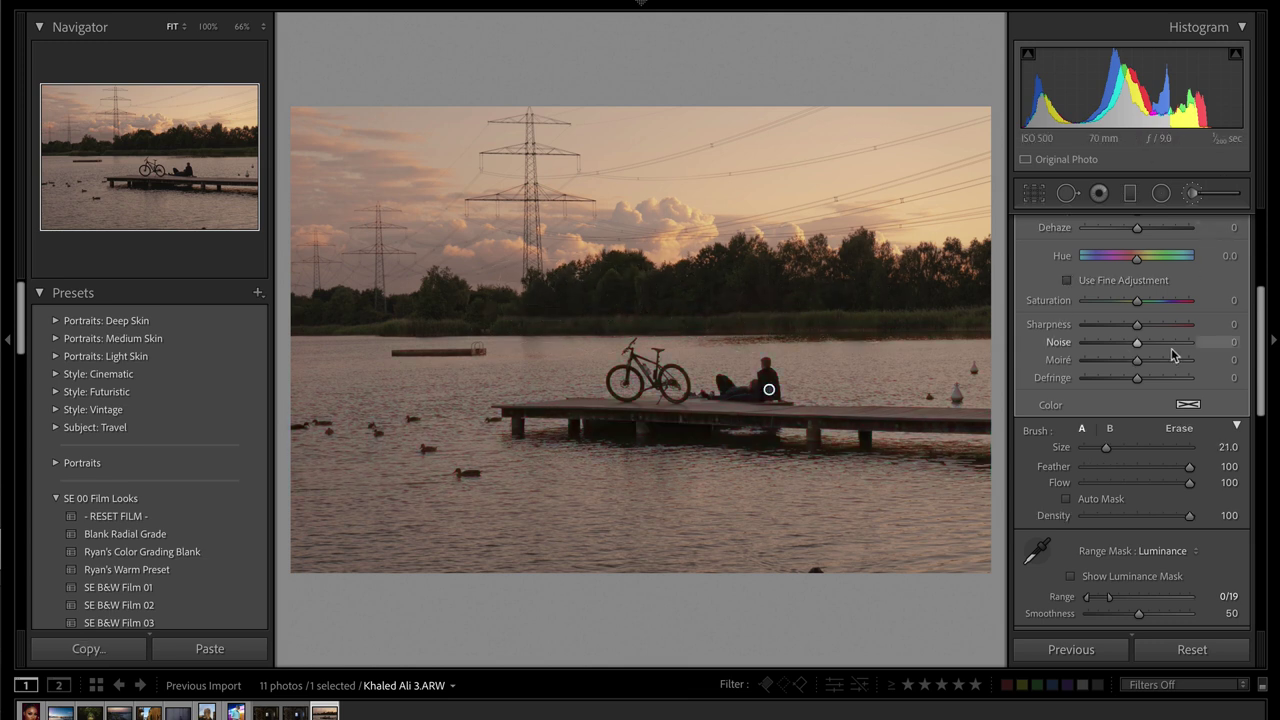
- Brighten the jetty brush mask with Exposure 0.92, Highlights 100 and Whites 100
scroll(1171, 348, "up", 5)
left_click(1176, 352)
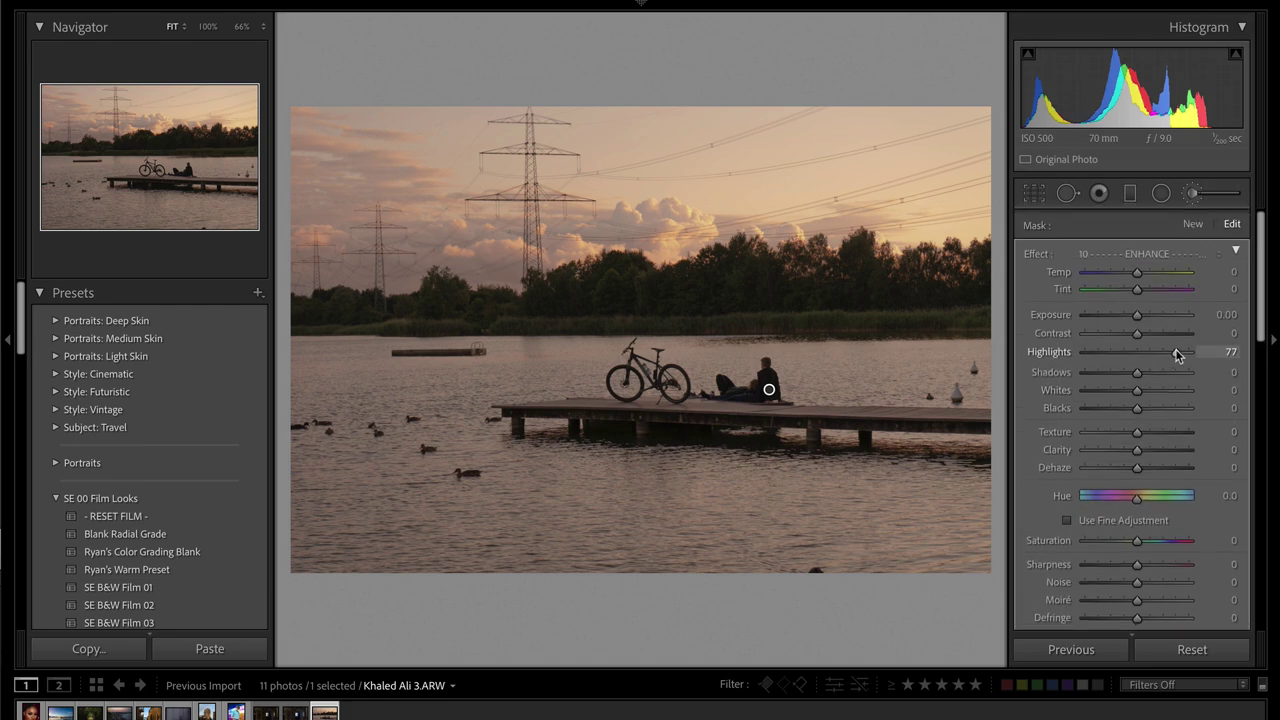
left_click_drag(1169, 392, 1205, 382)
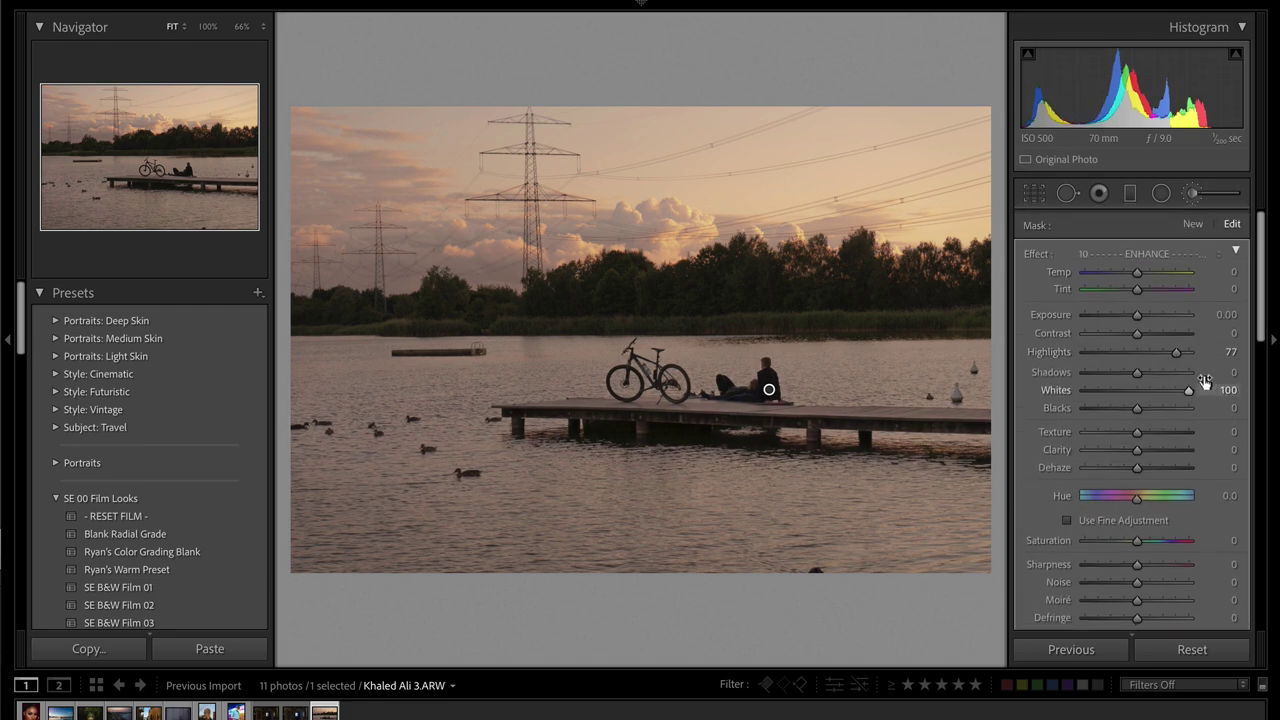
left_click_drag(1148, 320, 1163, 317)
key("ctrl+z")
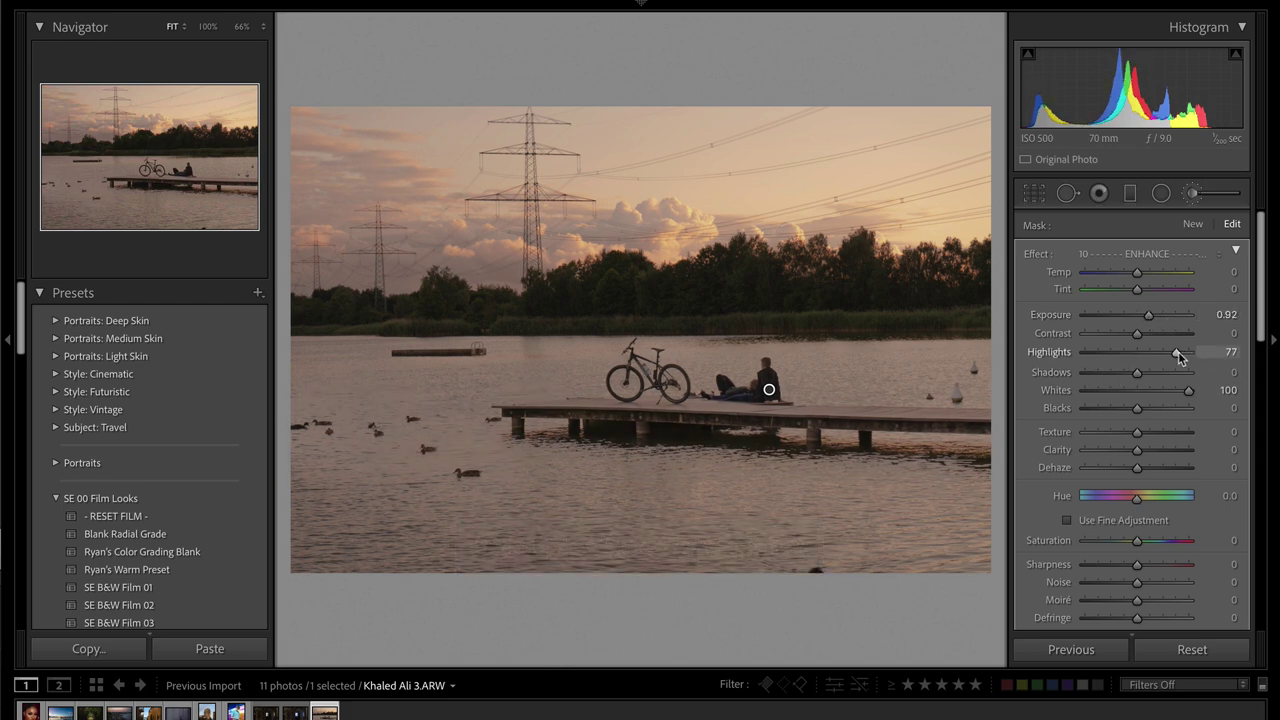
left_click_drag(1178, 351, 1217, 347)
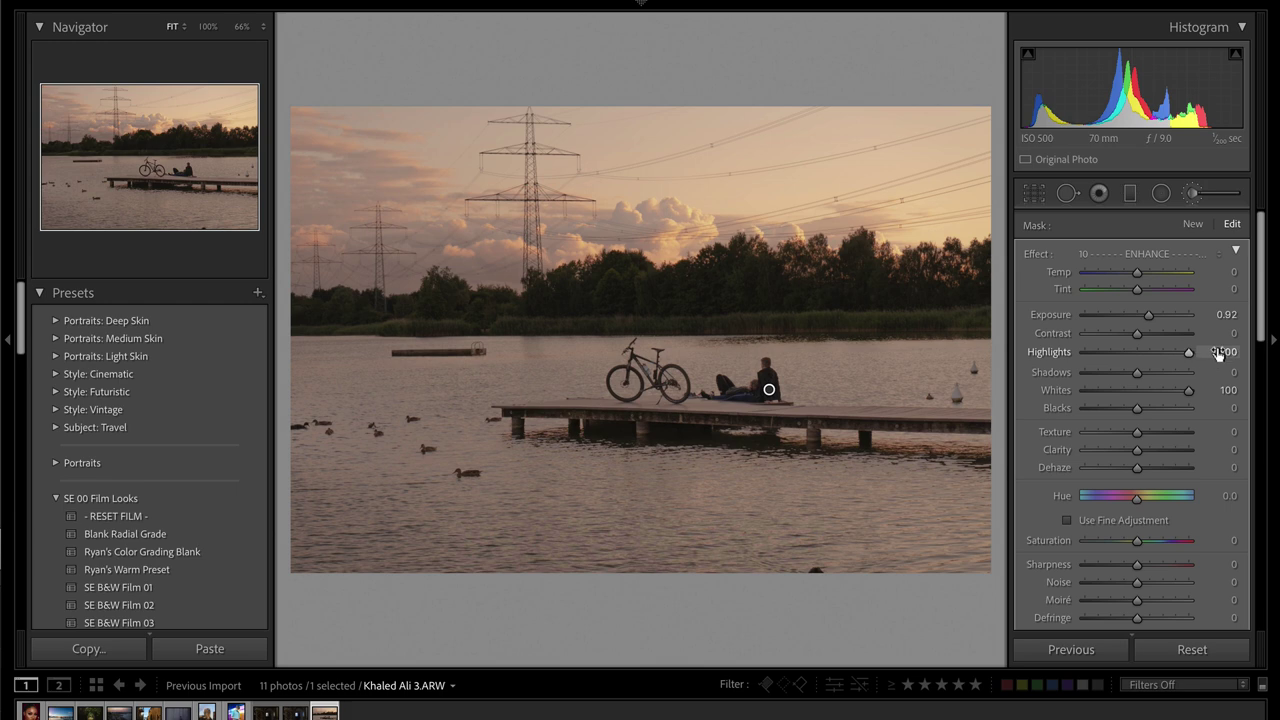
- Set the jetty brush mask's Clarity to 13, Dehaze to 20 and Blacks to -10
left_click(1158, 451)
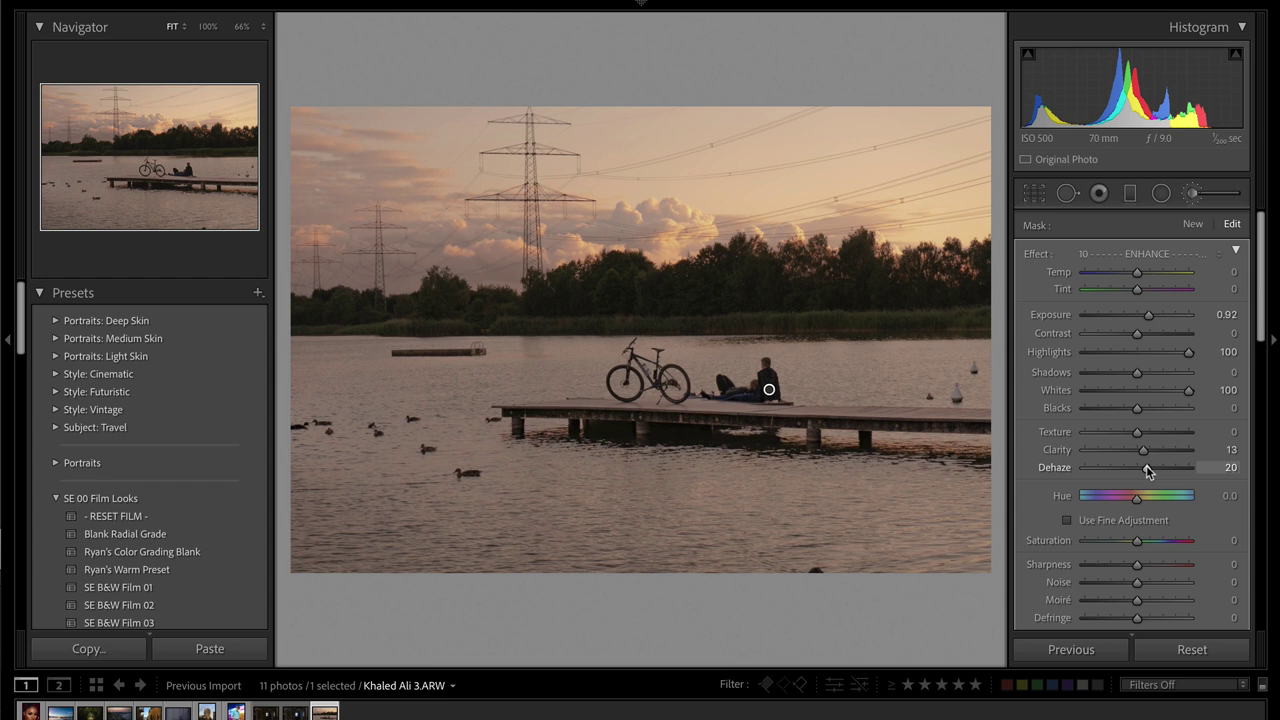
left_click(1127, 410)
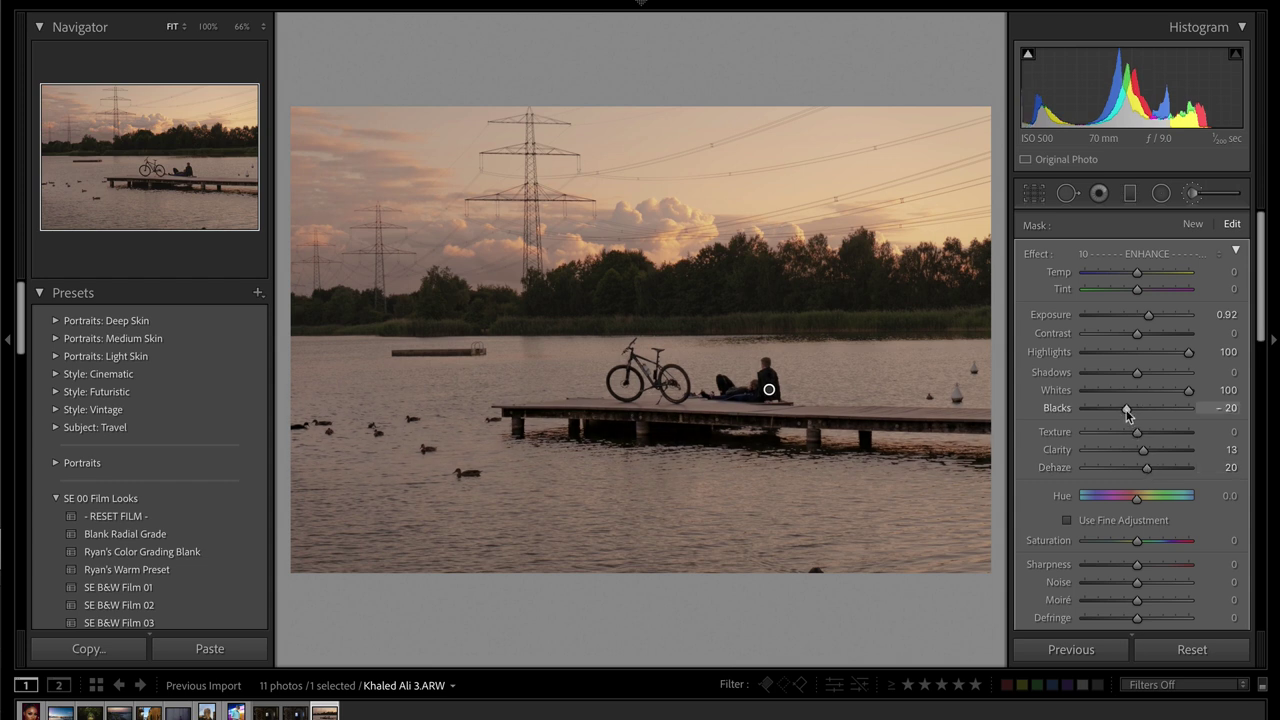
left_click_drag(1126, 410, 1131, 409)
key("Delete")
key("ctrl+z")
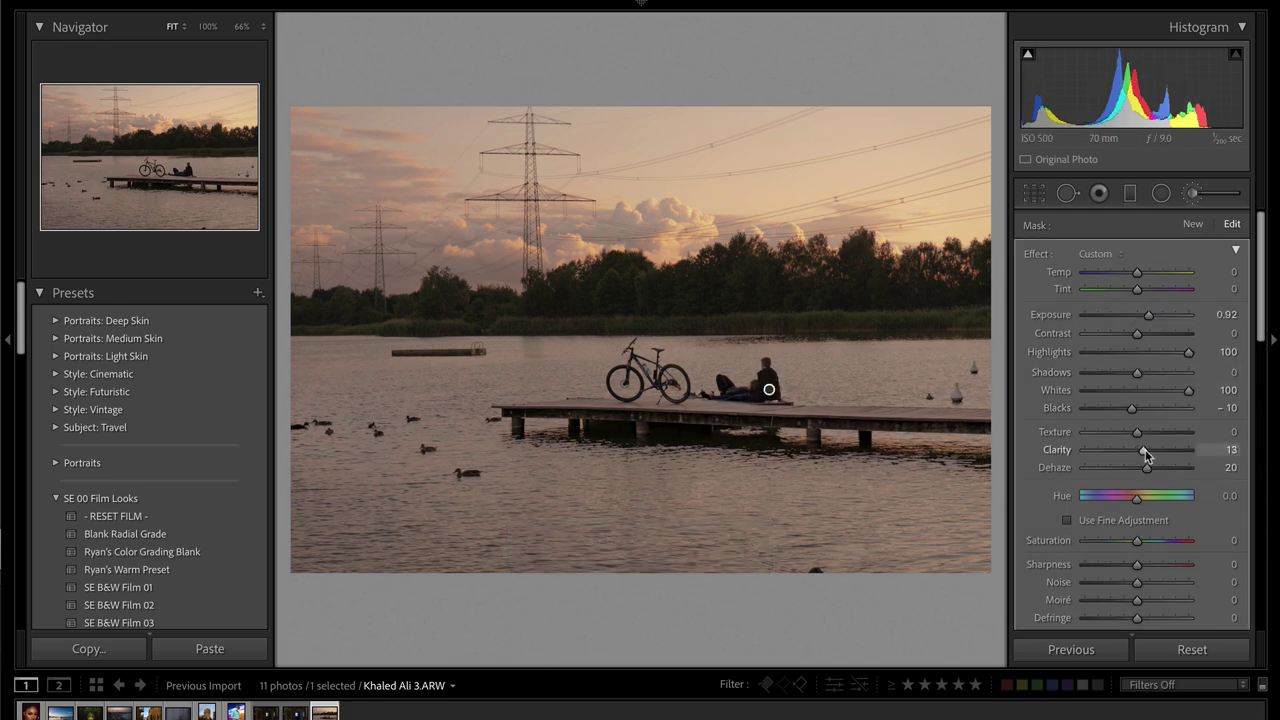
- Reset the jetty brush mask's Clarity to 0 and reduce its Highlights to 29 and Whites to 39
double_click(1142, 450)
left_click(1152, 352)
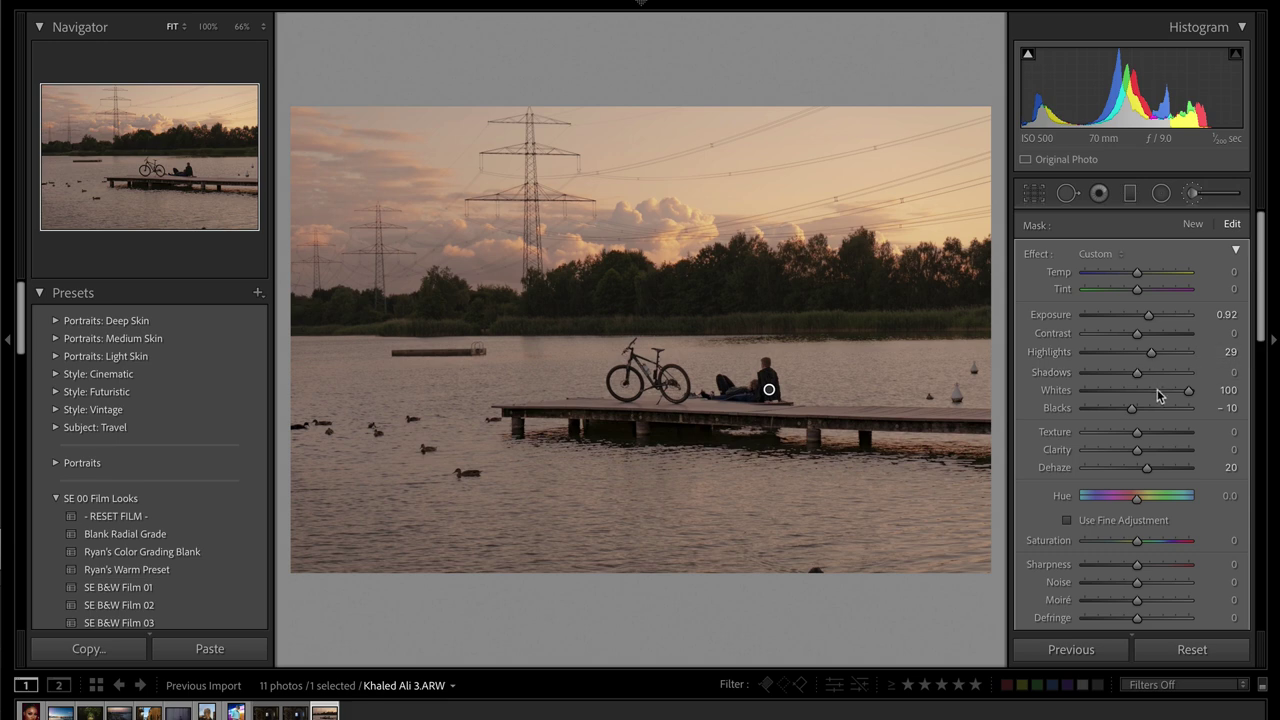
left_click(1157, 391)
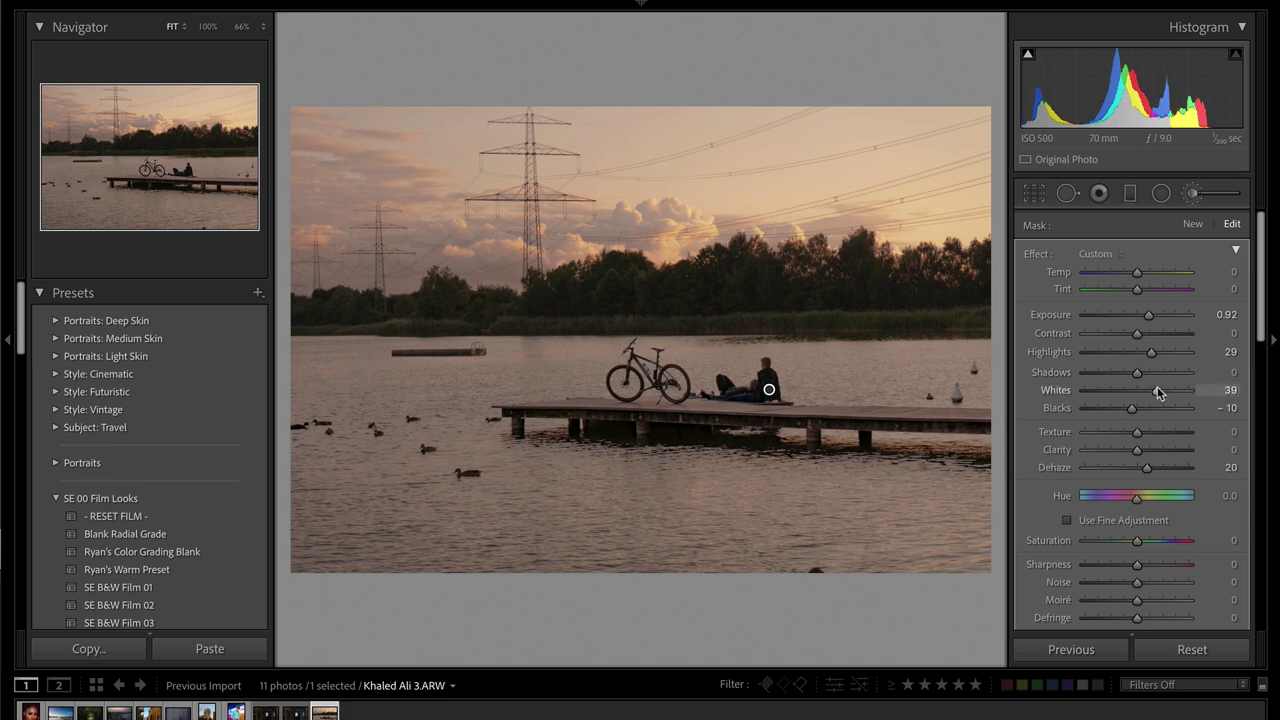
- Close the adjustment brush and compare the lake photo before and after the edits
key("k")
key("backslash")
key("backslash")
key("backslash")
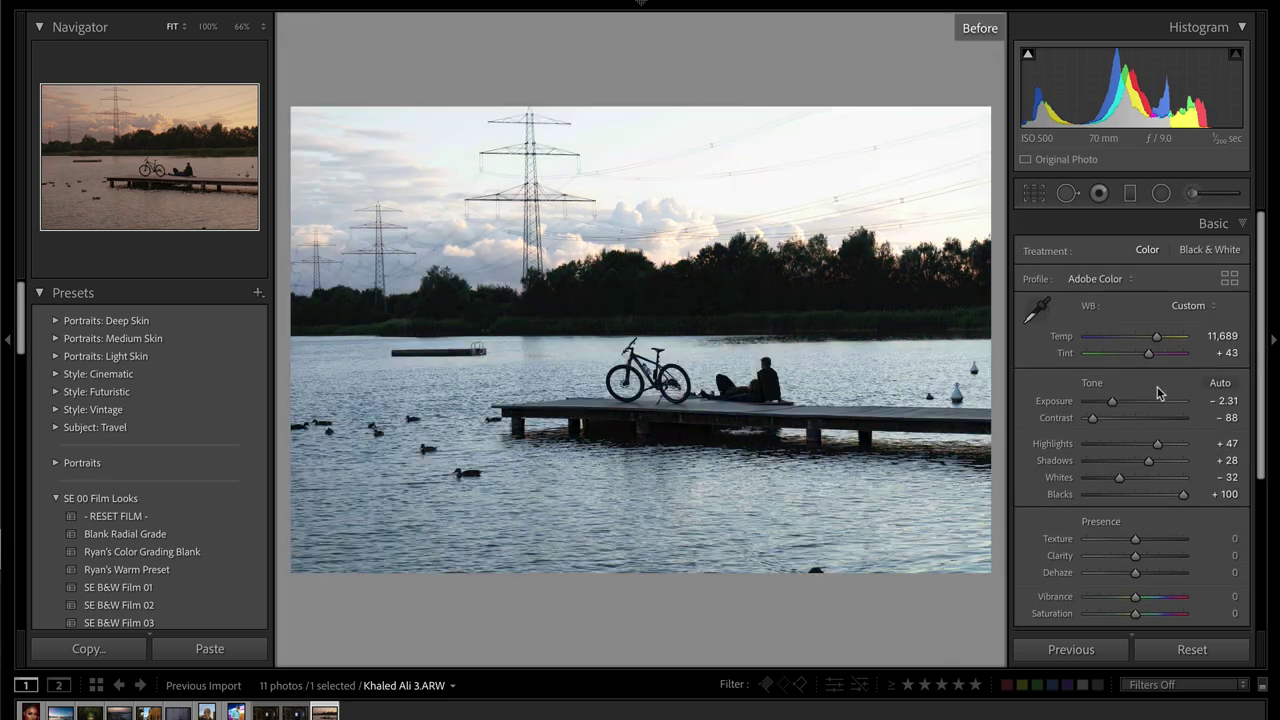
key("backslash")
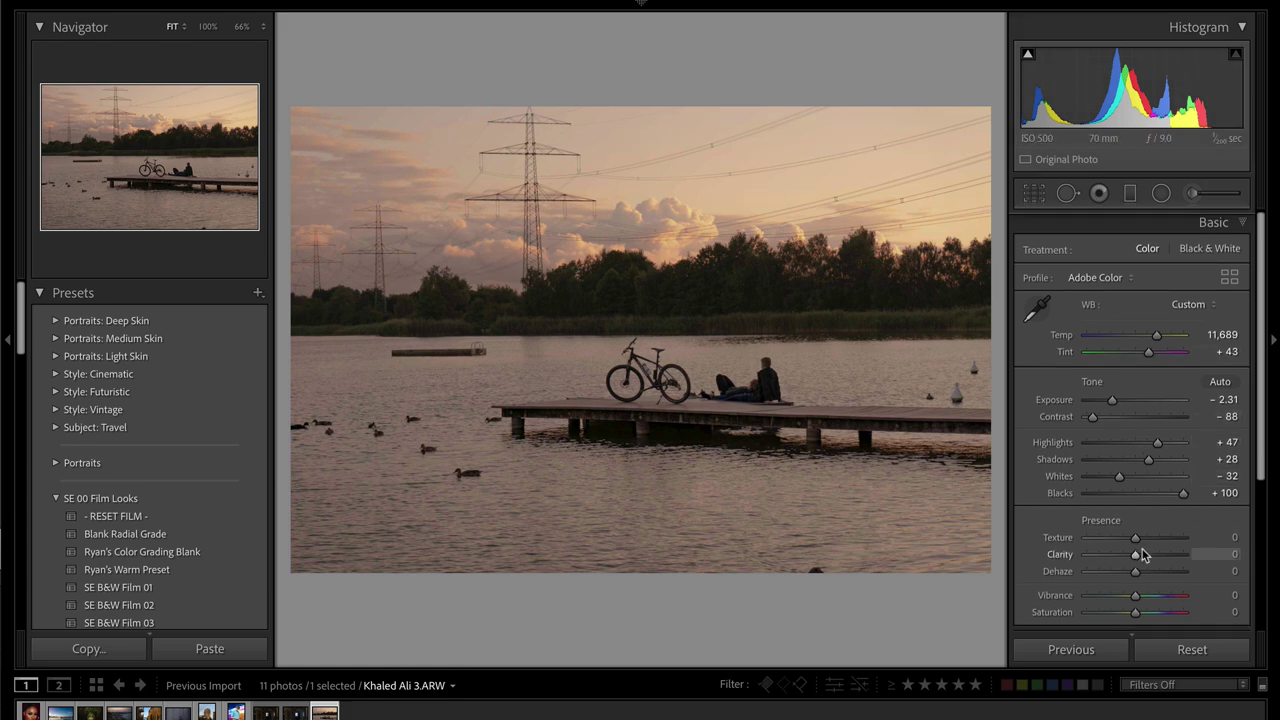
- Set the lake photo's global Texture to +8, Dehaze to +36 and Shadows to +21
scroll(1143, 556, "down", 1)
left_click(1157, 507)
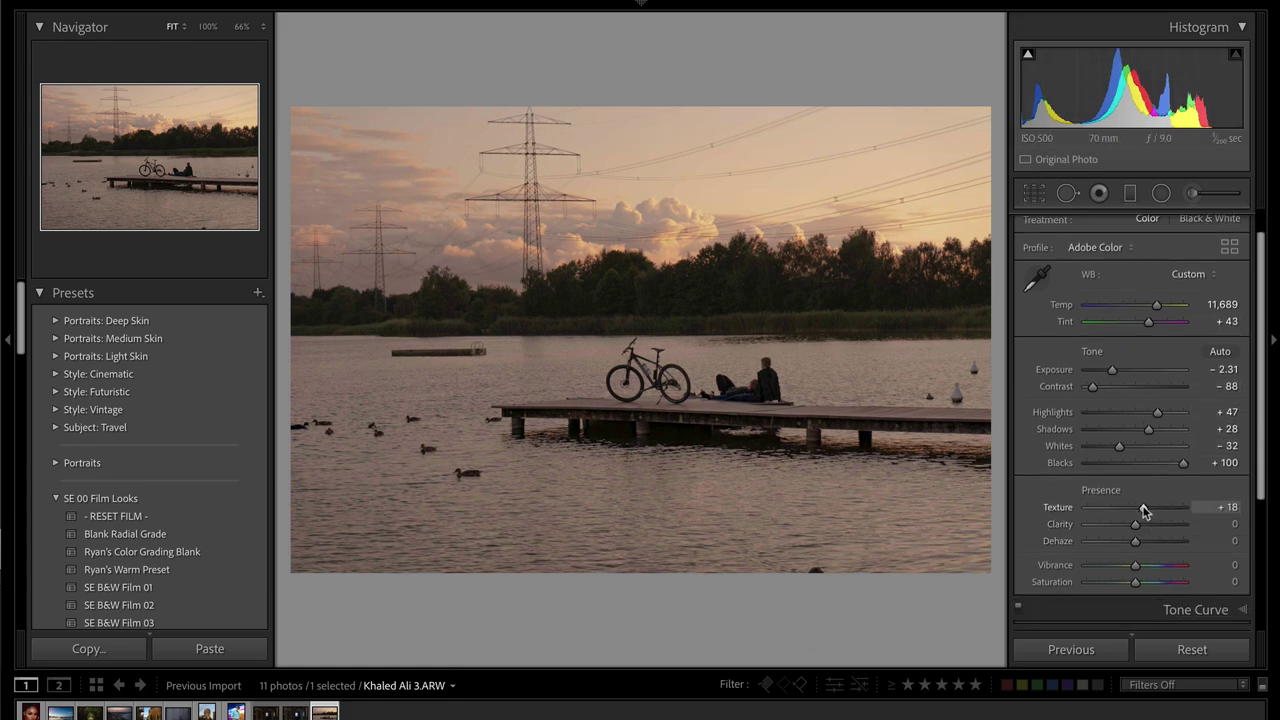
left_click_drag(1145, 512, 1148, 544)
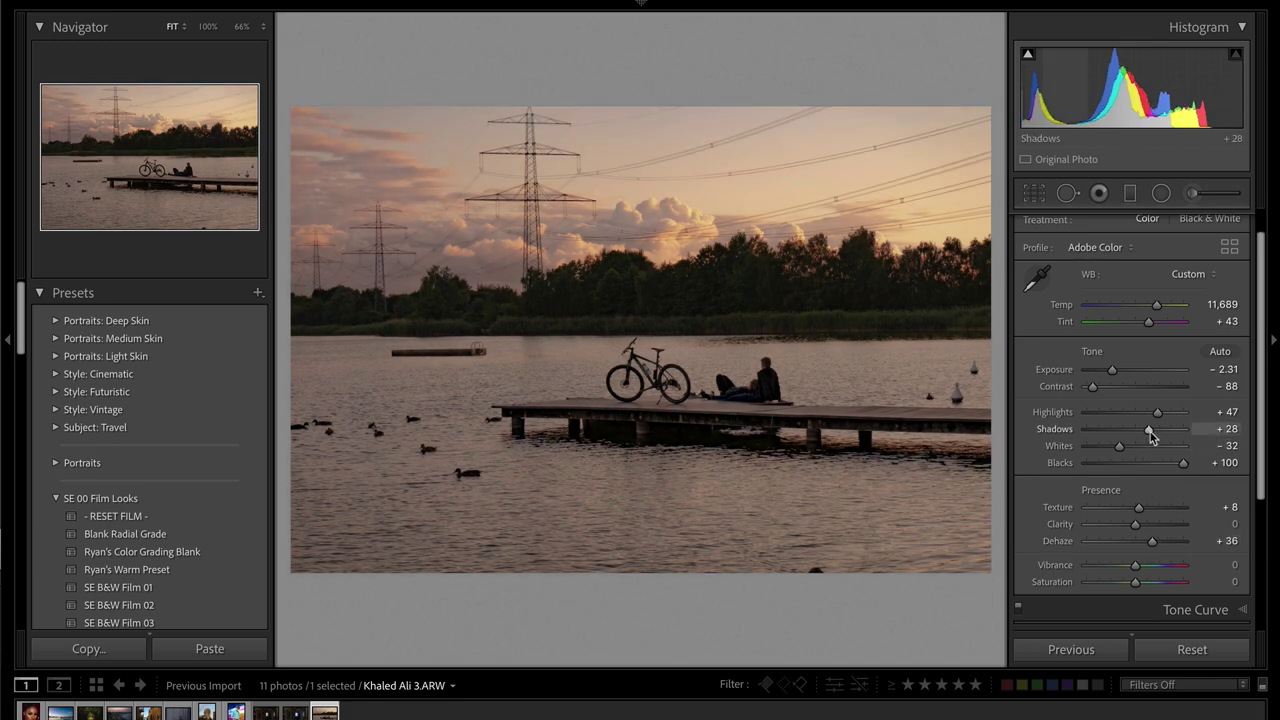
left_click_drag(1149, 429, 1146, 430)
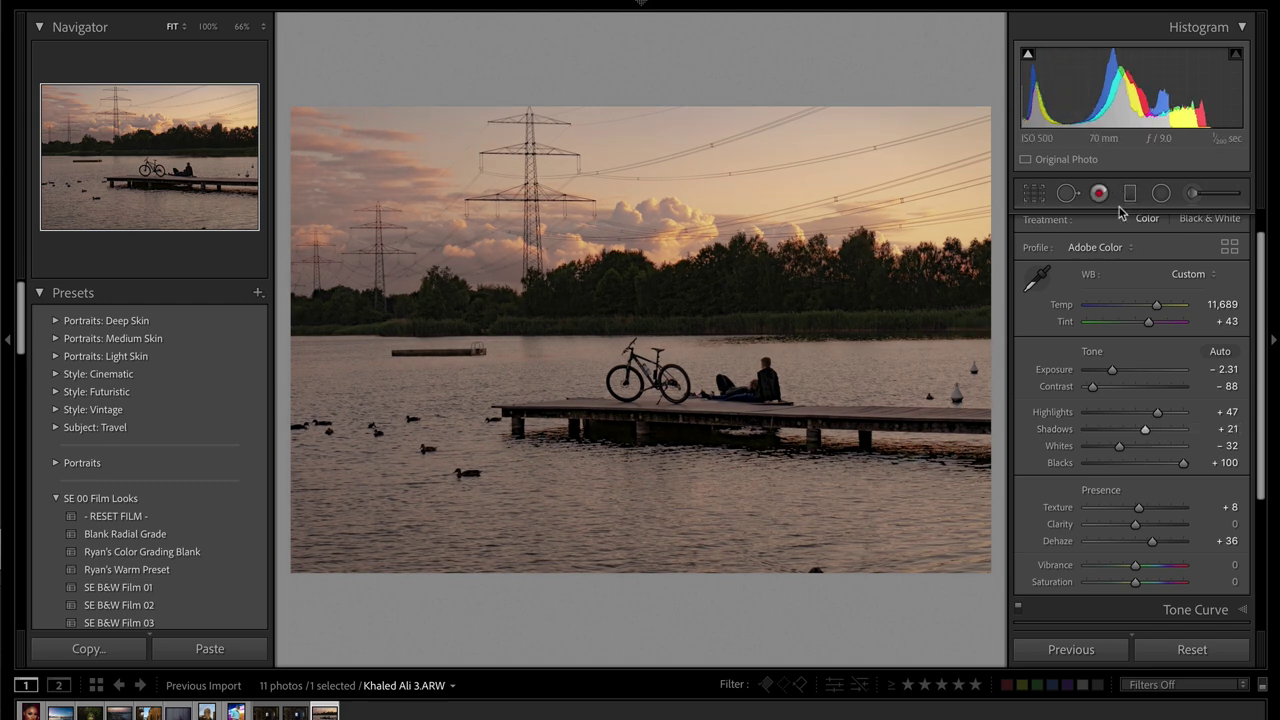
- Paint a new brush mask over the tree line and restrict it to the darker tones with a Luminance range mask
left_click(1192, 194)
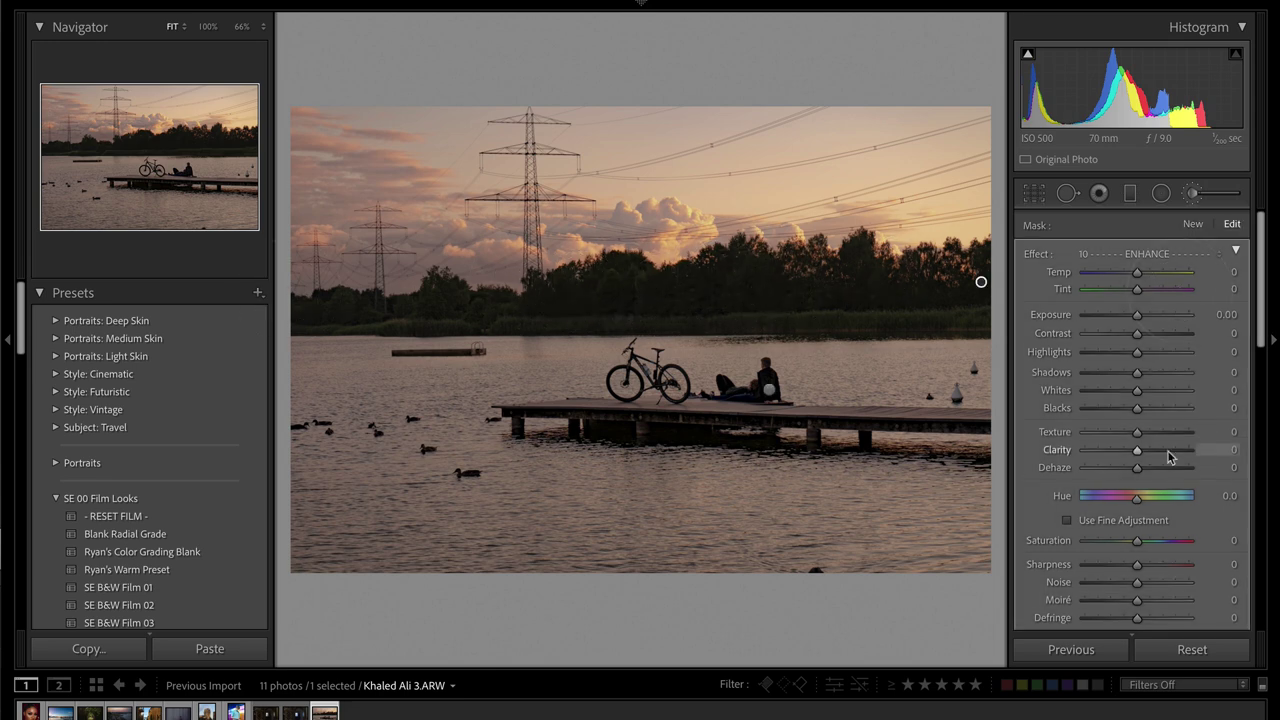
scroll(1160, 450, "down", 5)
left_click(1152, 541)
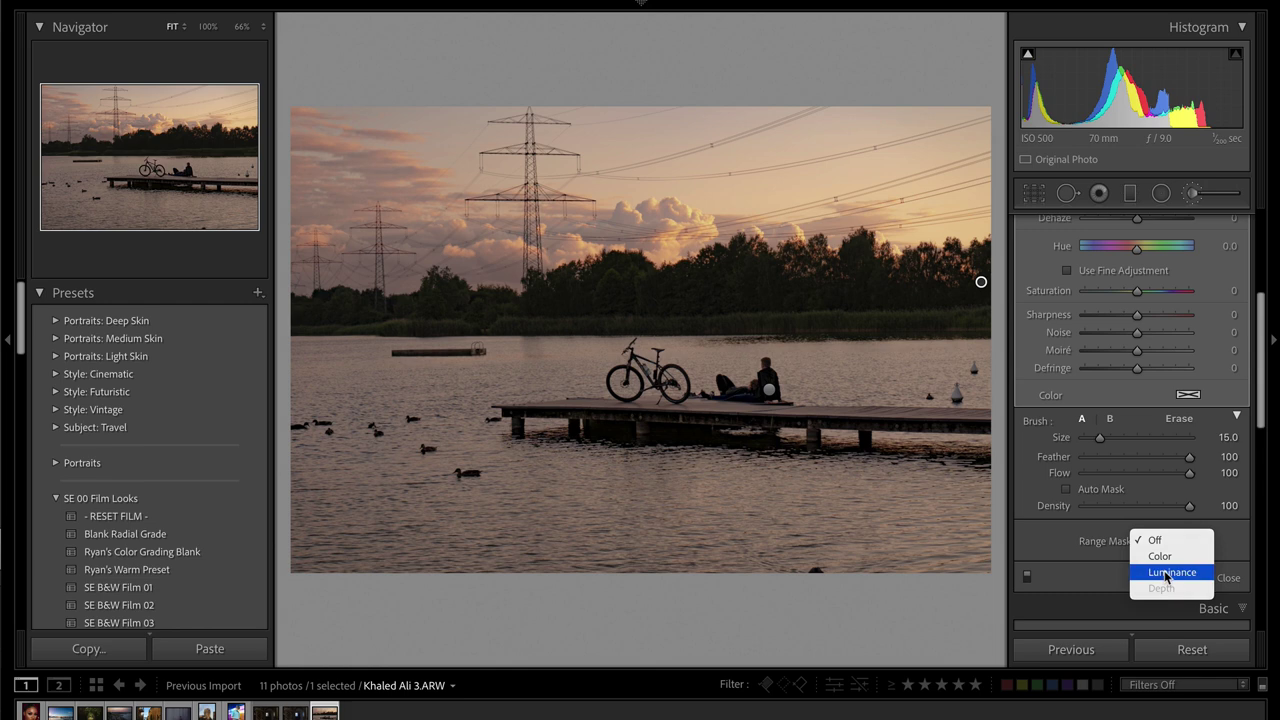
left_click(1168, 574)
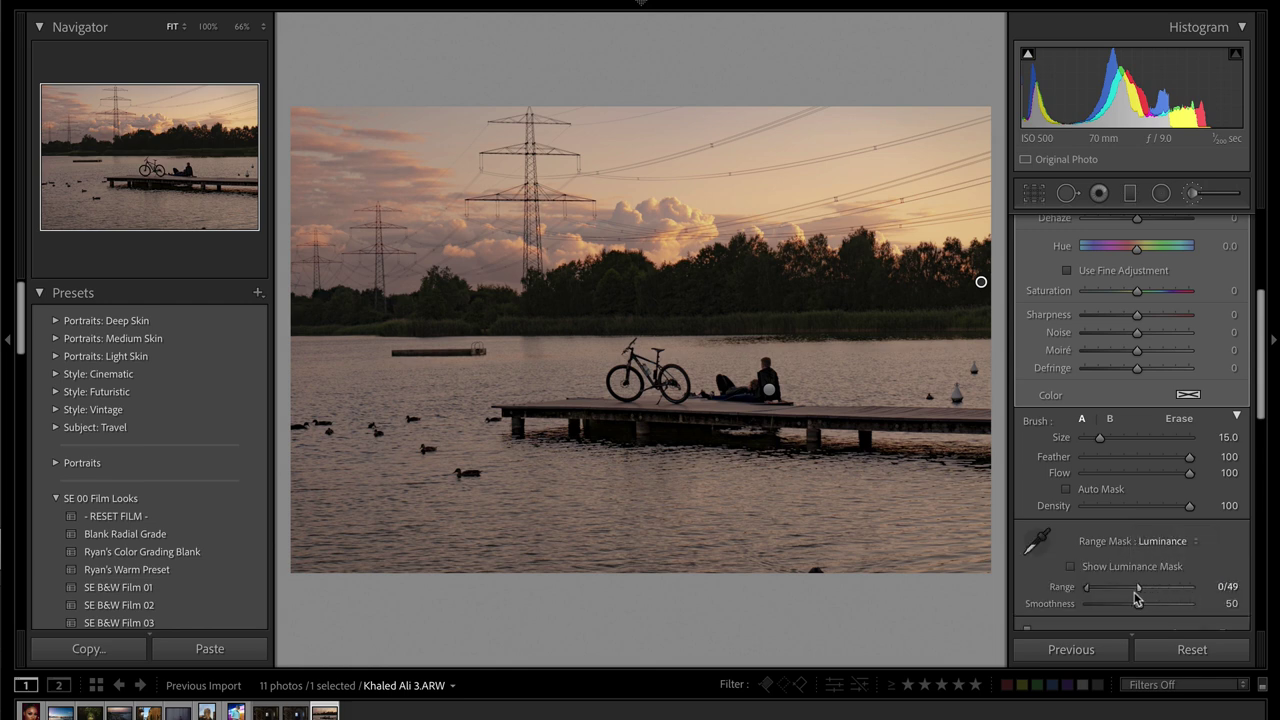
left_click_drag(1129, 592, 1125, 588)
scroll(1108, 372, "up", 5)
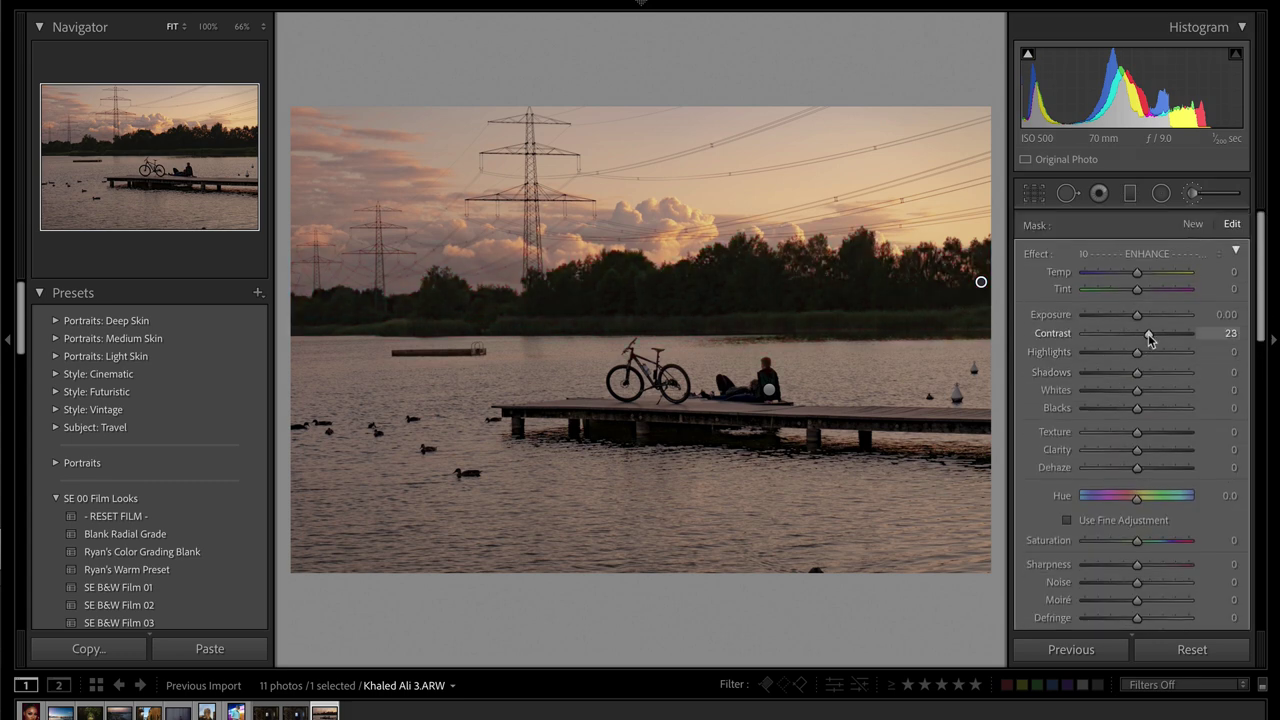
- Set the tree line mask's Contrast to 40 and Shadows to -18
left_click_drag(1137, 372, 1127, 377)
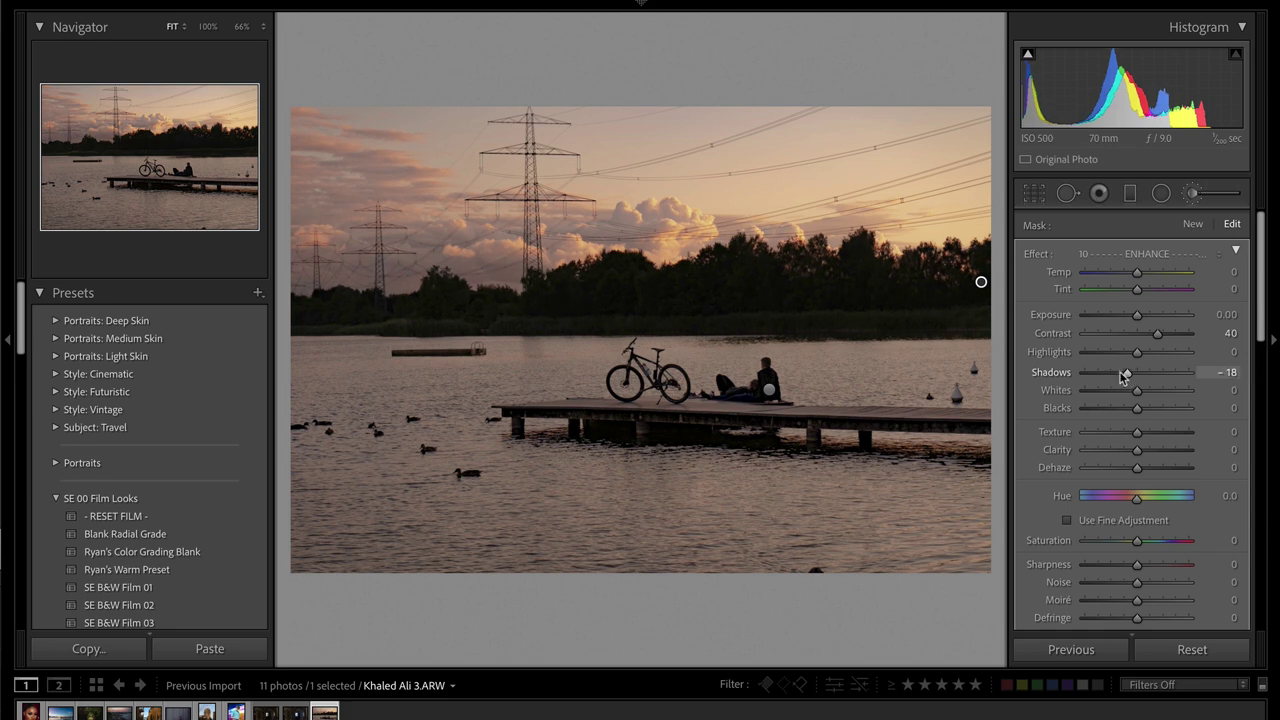
- Paint a new brush mask over the sky and restrict it with a Luminance range mask of 66/100
left_click(1193, 224)
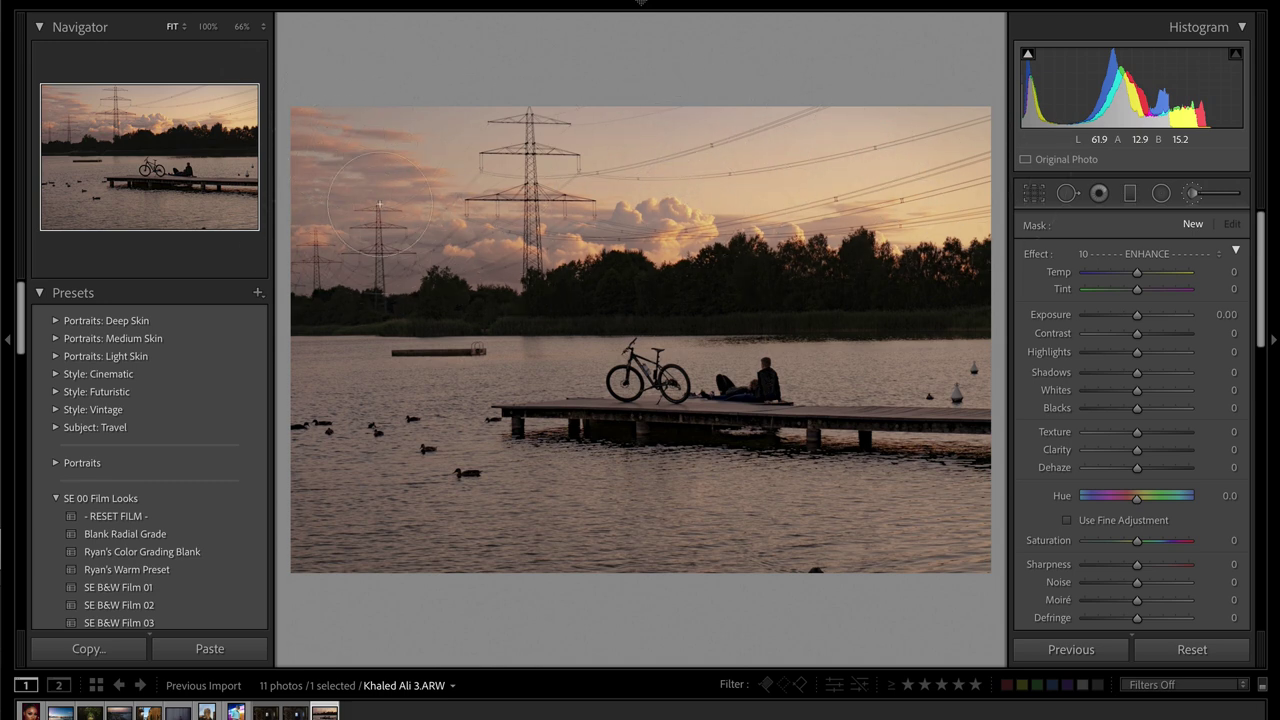
left_click(380, 124)
key("o")
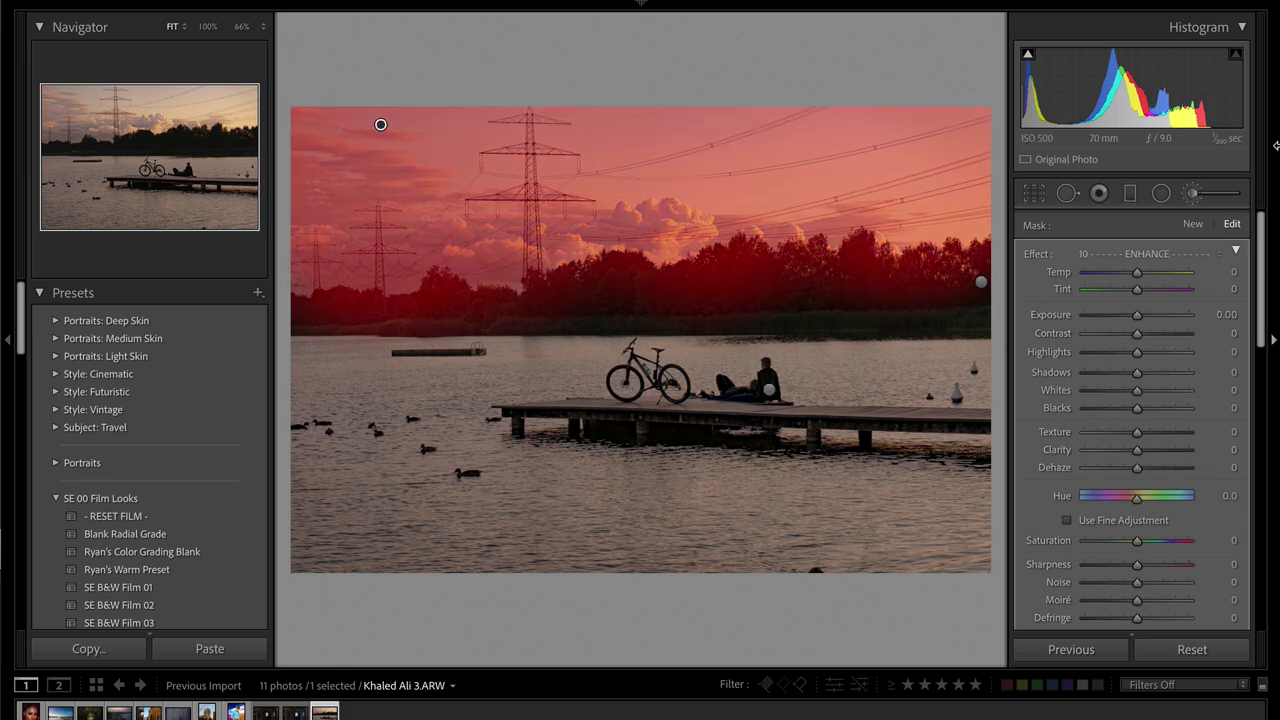
scroll(1178, 466, "down", 5)
left_click(1168, 518)
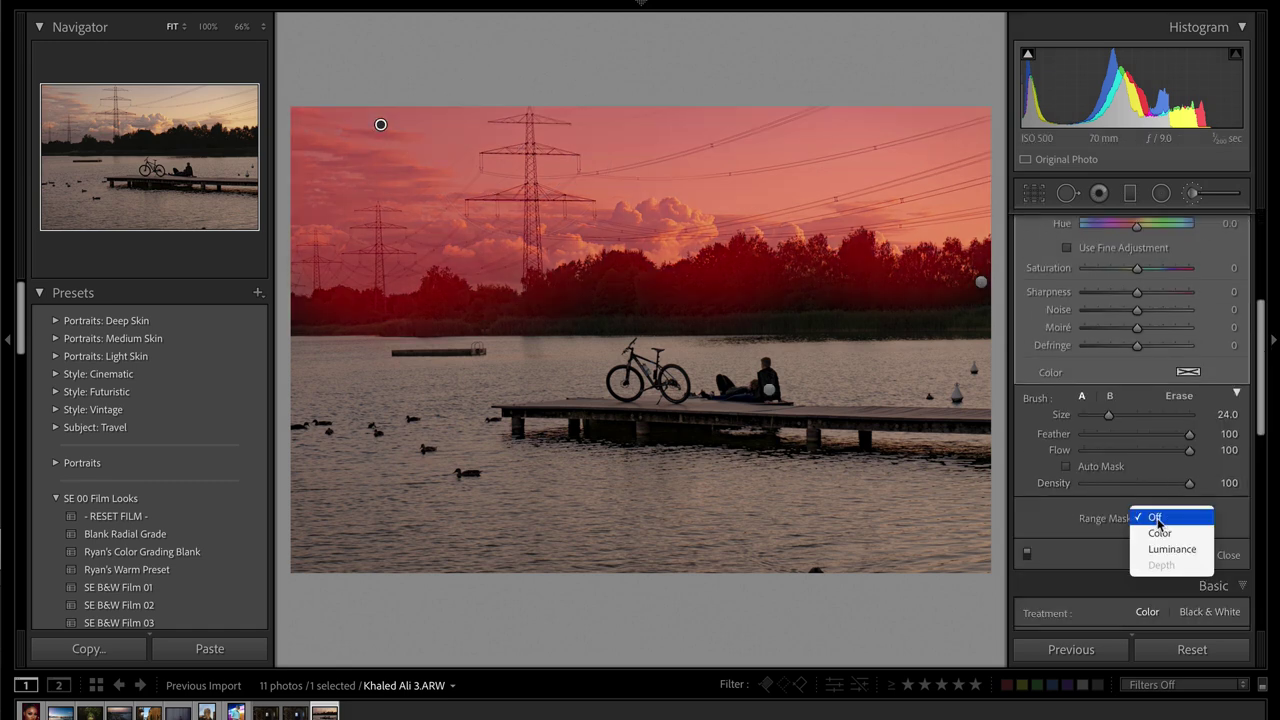
left_click(1172, 550)
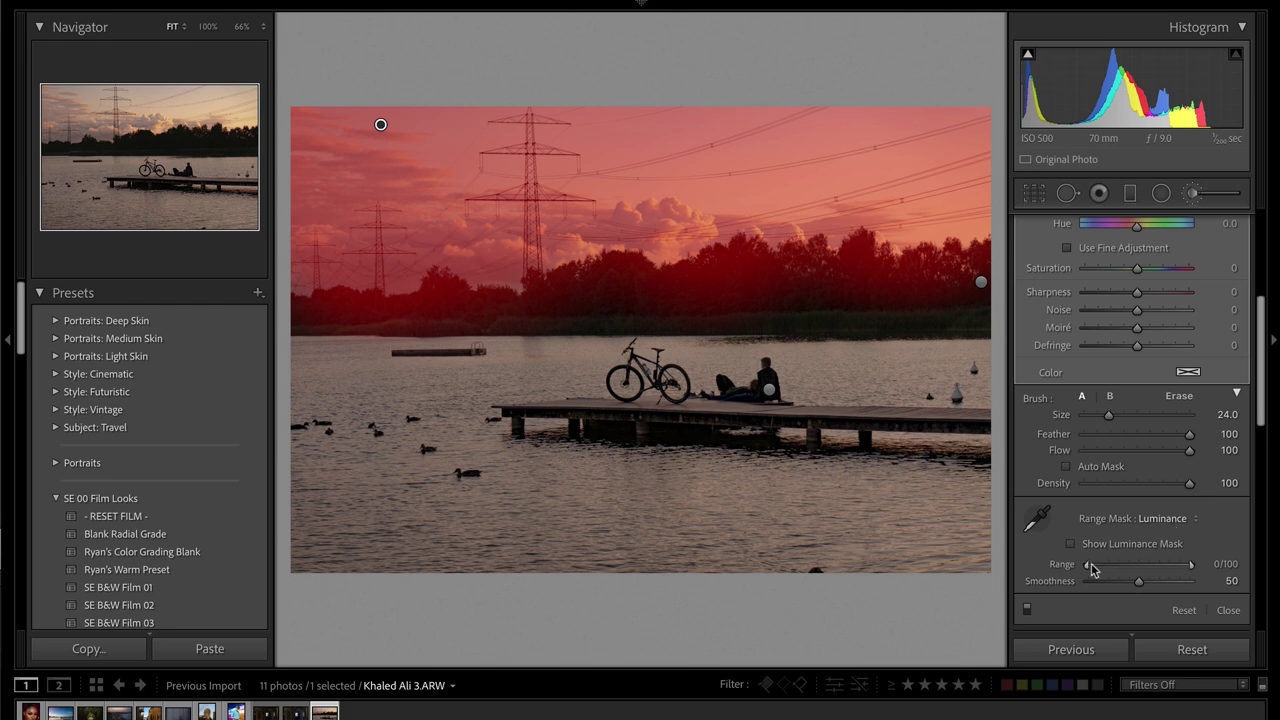
left_click_drag(1154, 569, 1155, 569)
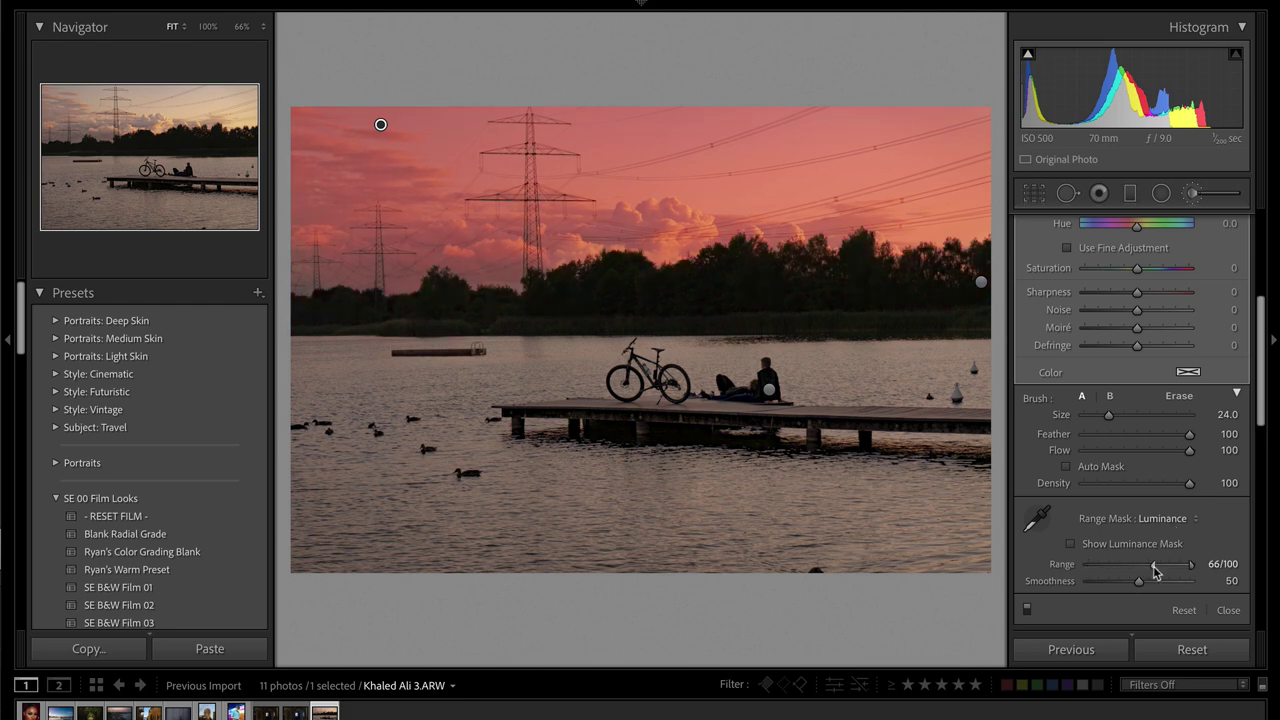
- Set the sky mask's Tint to 21, Clarity to 28, Dehaze to 20 and Saturation to 44
scroll(1160, 430, "up", 5)
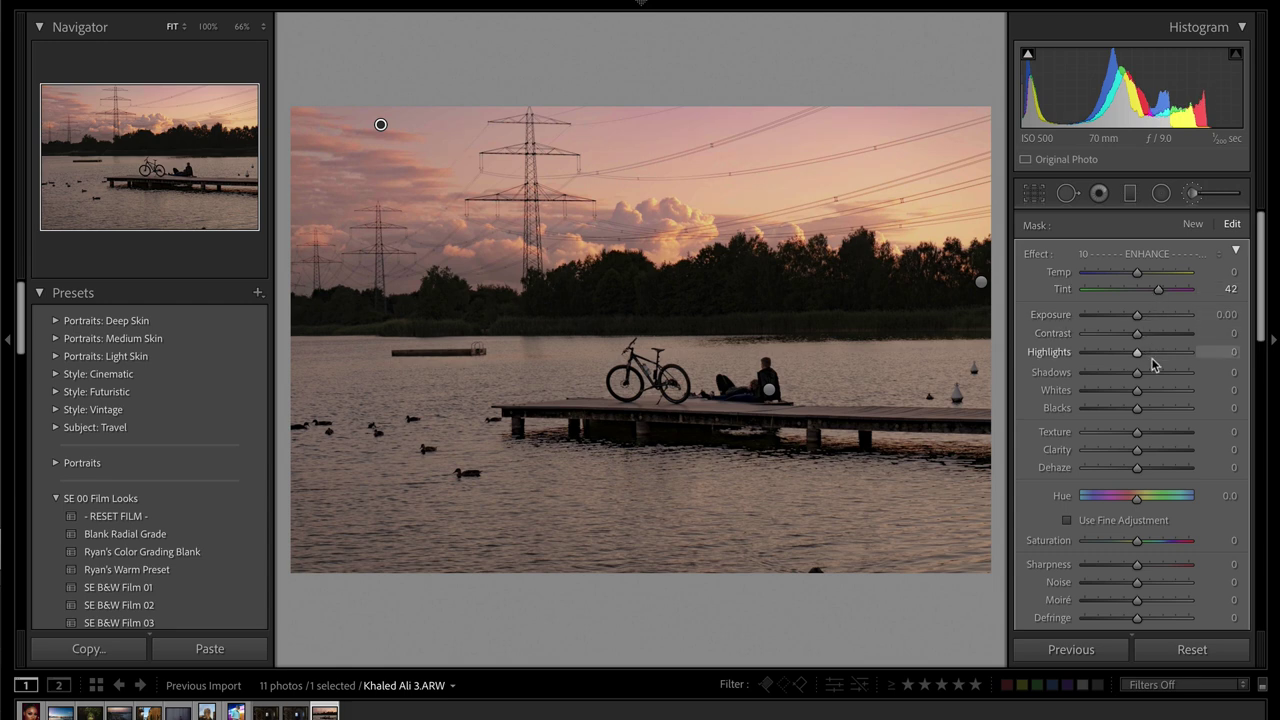
left_click(1157, 469)
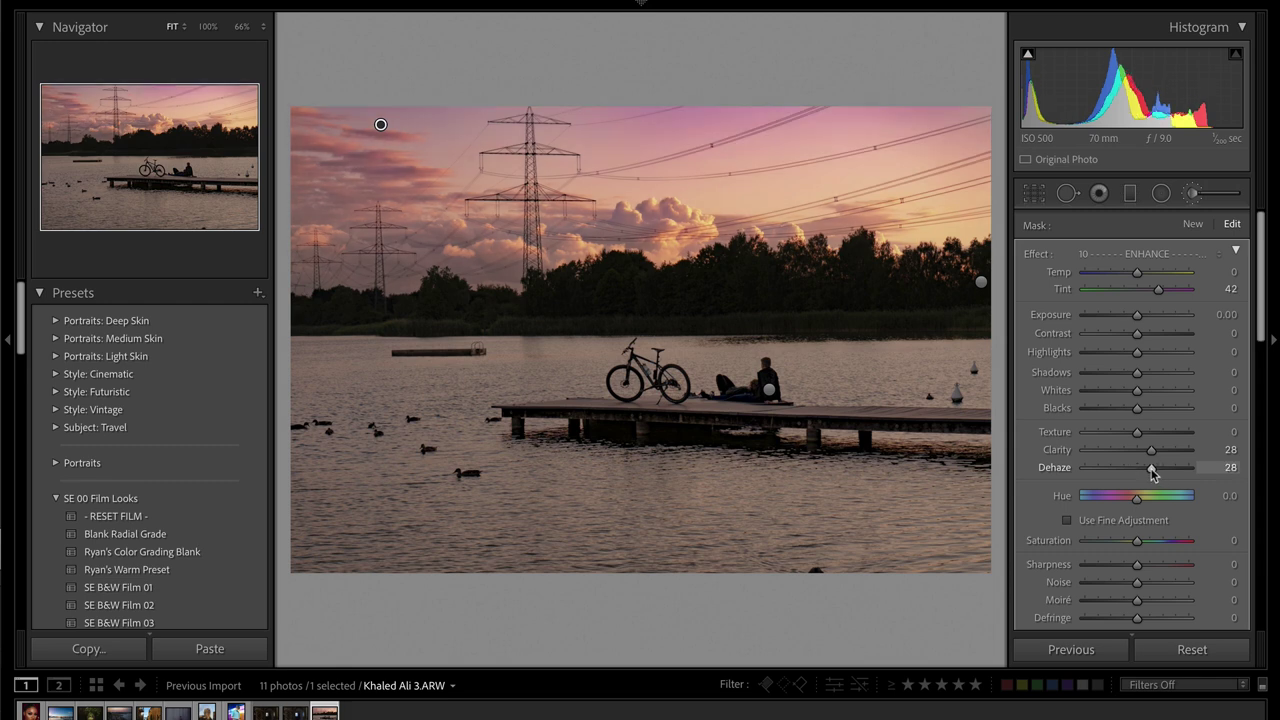
left_click_drag(1147, 470, 1146, 470)
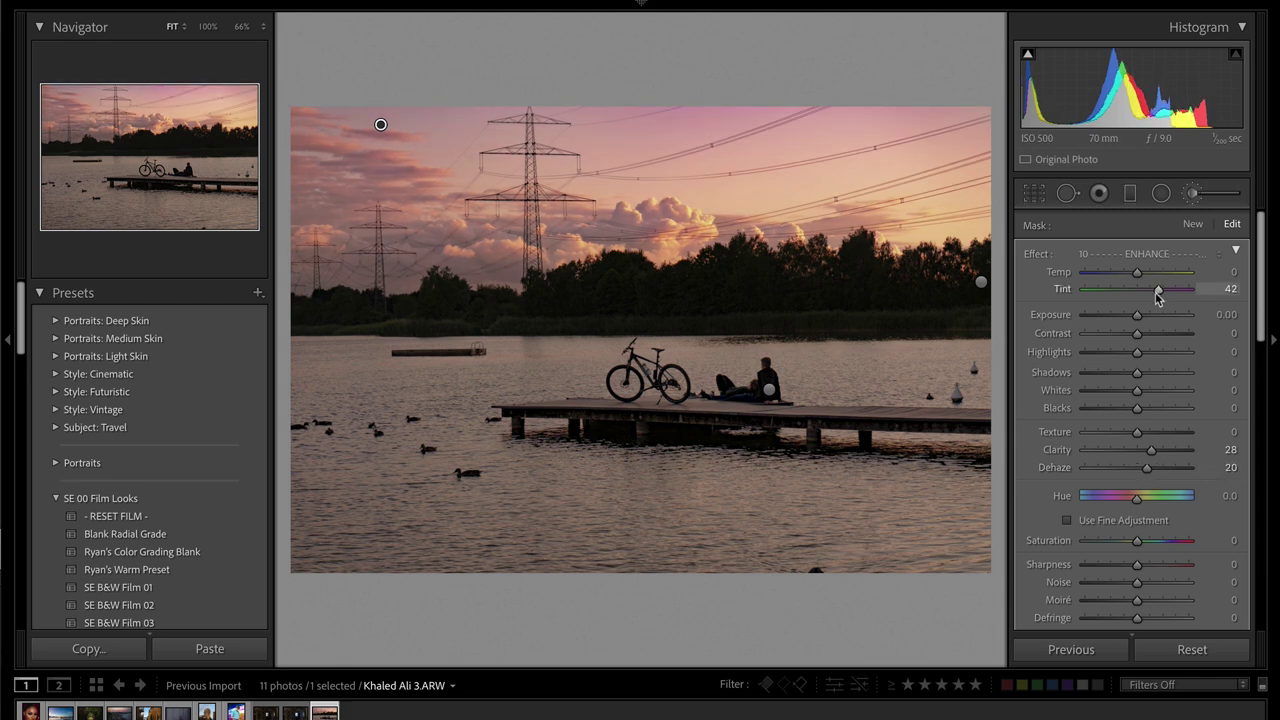
left_click_drag(1150, 298, 1147, 299)
scroll(1146, 360, "down", 2)
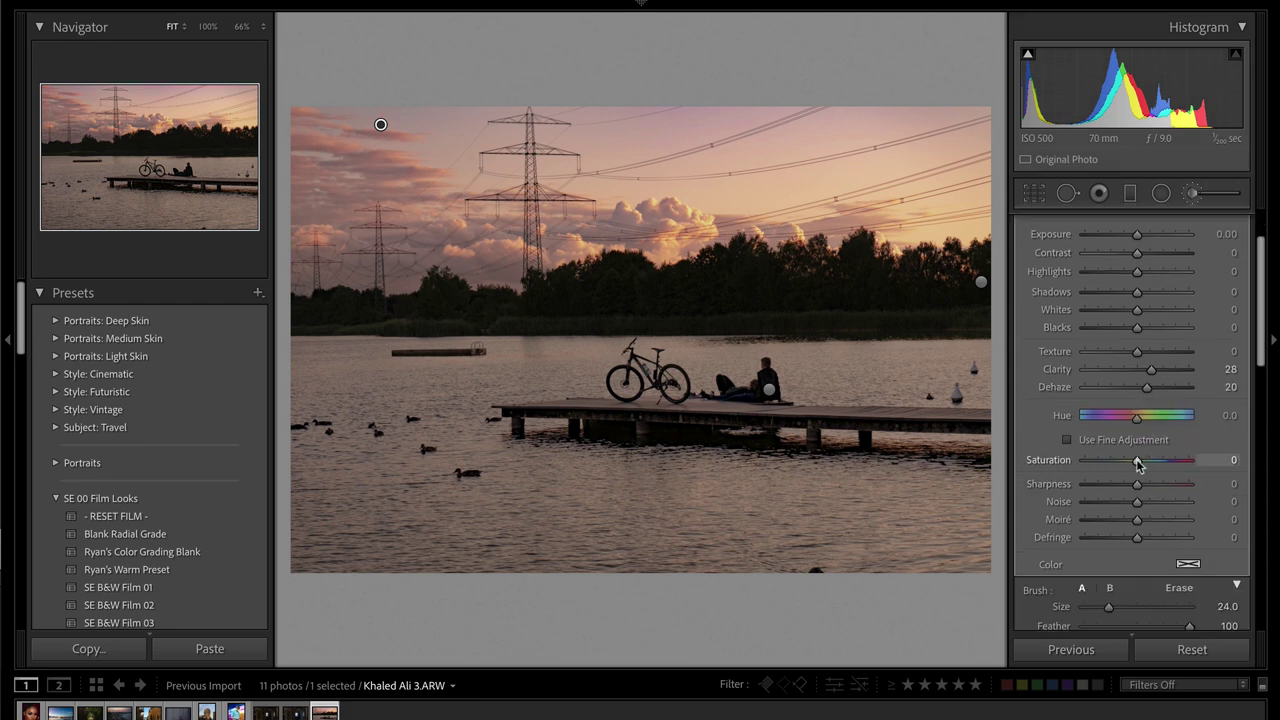
left_click_drag(1193, 462, 1161, 464)
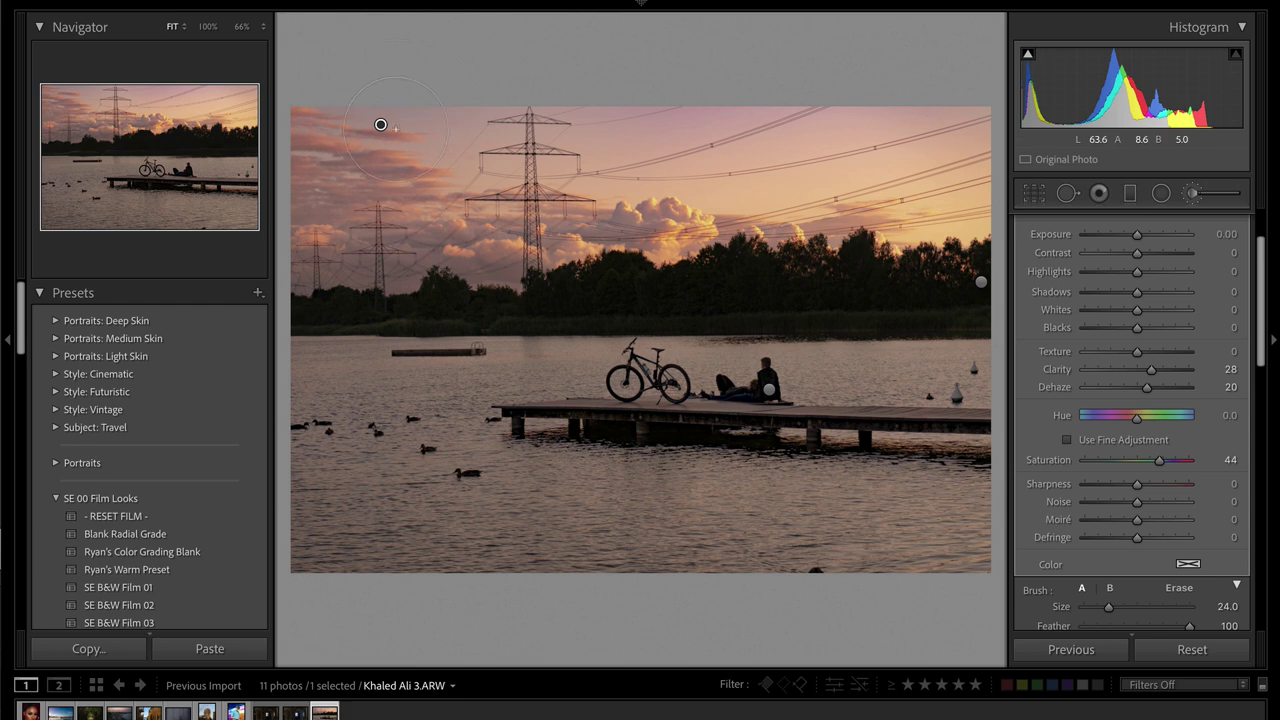
- Duplicate the sky mask and paint the copy over the lake water with a size 37 brush
right_click(381, 127)
left_click(388, 132)
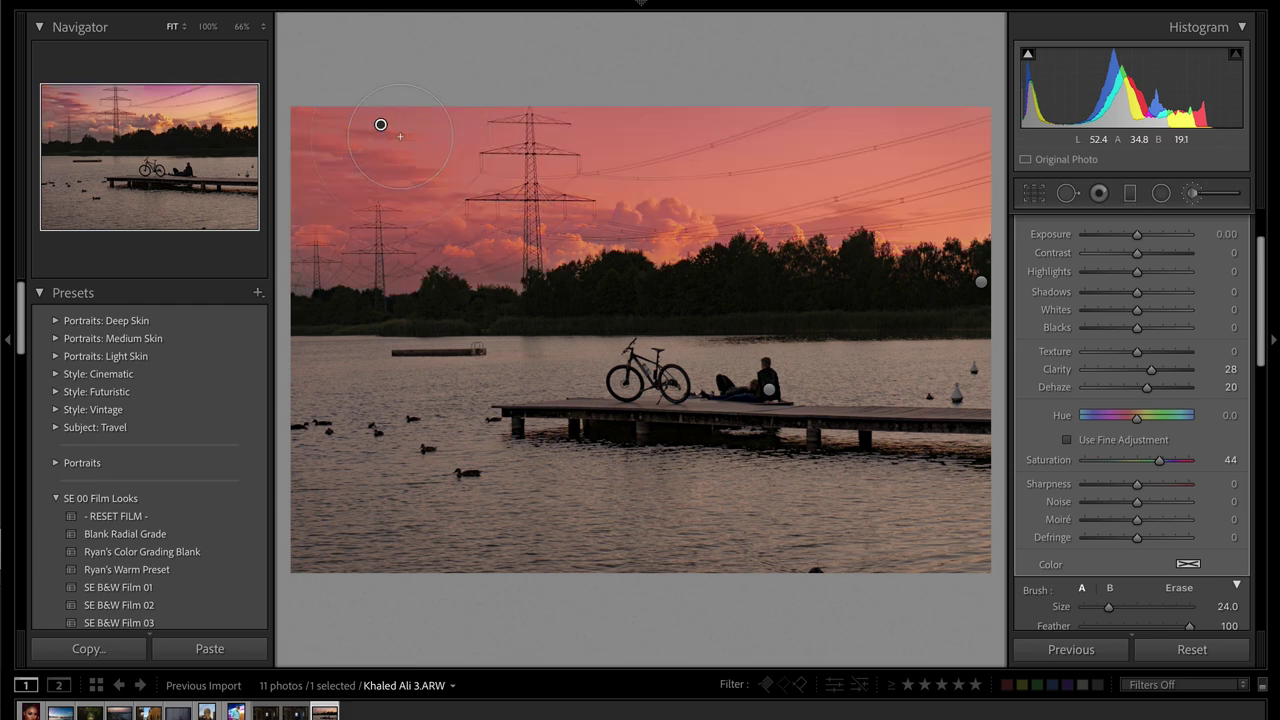
scroll(405, 466, "up", 4)
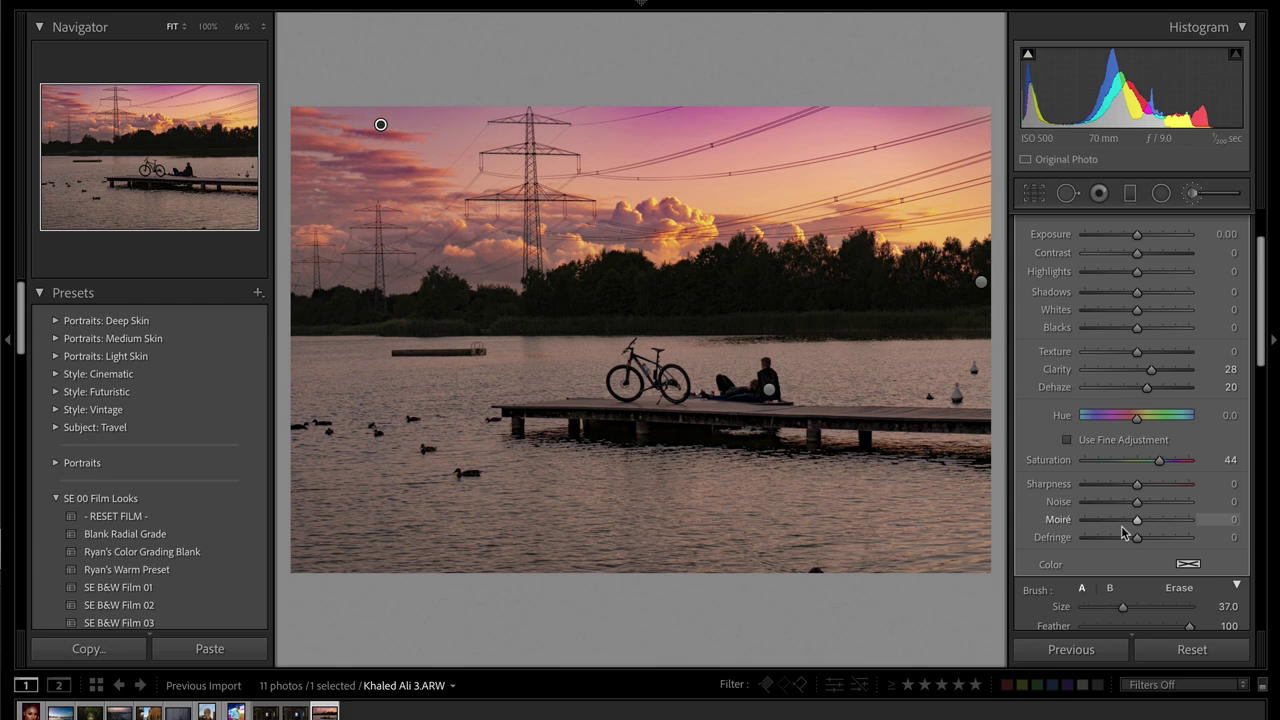
- Erase the duplicated mask from the whole sky with a size 27 eraser brush
scroll(1122, 533, "down", 3)
key("alt")
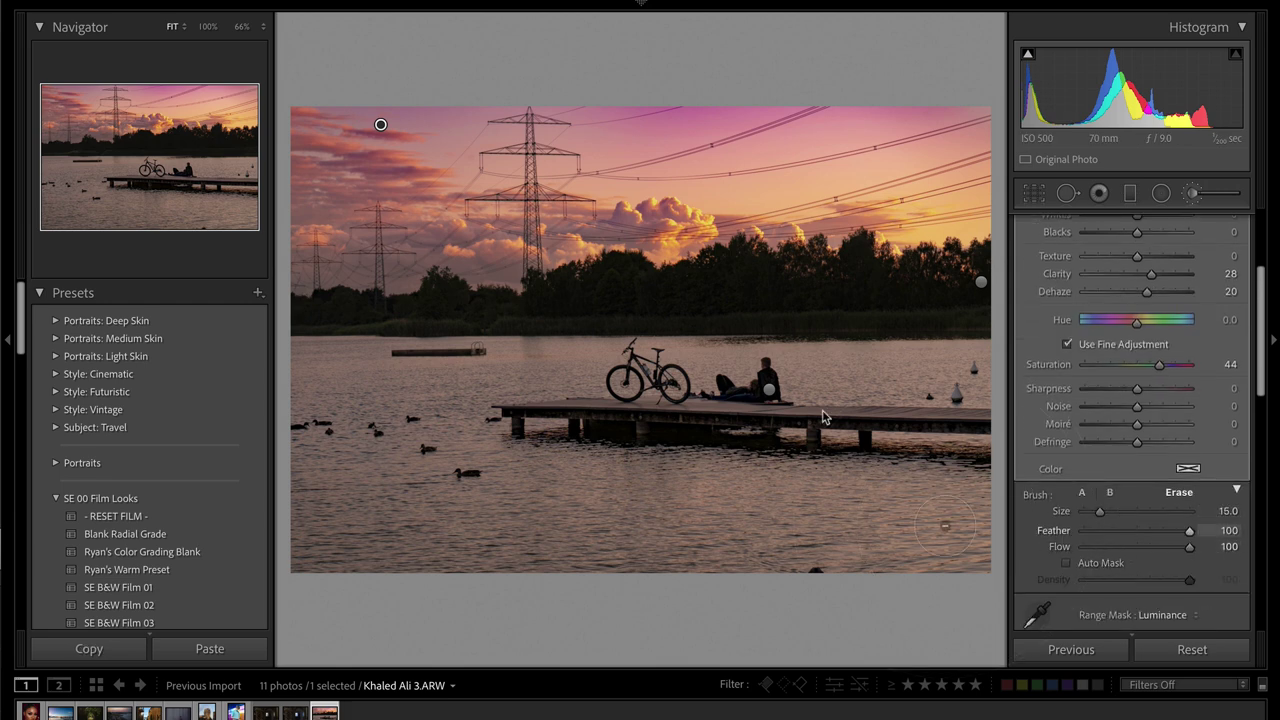
scroll(340, 145, "up", 5)
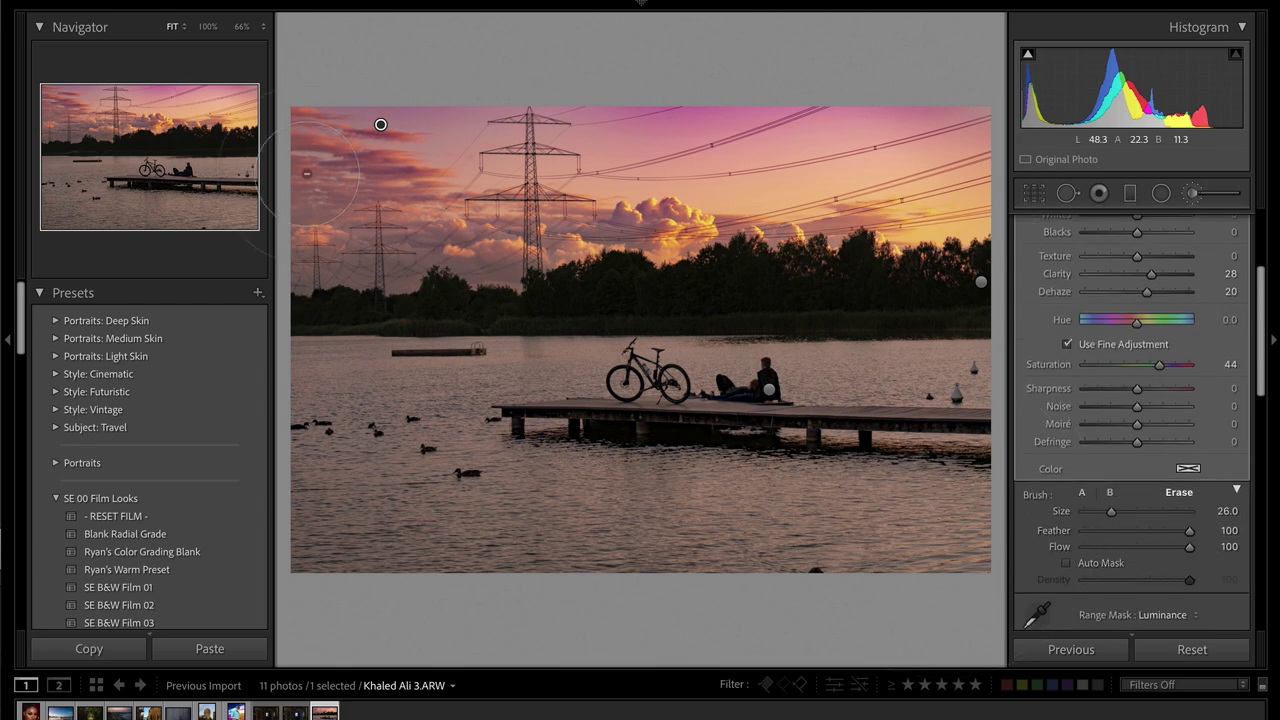
mouse_move(325, 128)
left_mouse_down()
mouse_move(681, 128)
mouse_move(606, 98)
mouse_move(810, 148)
left_mouse_up()
mouse_move(653, 177)
left_mouse_down()
mouse_move(924, 145)
mouse_move(489, 189)
left_mouse_up()
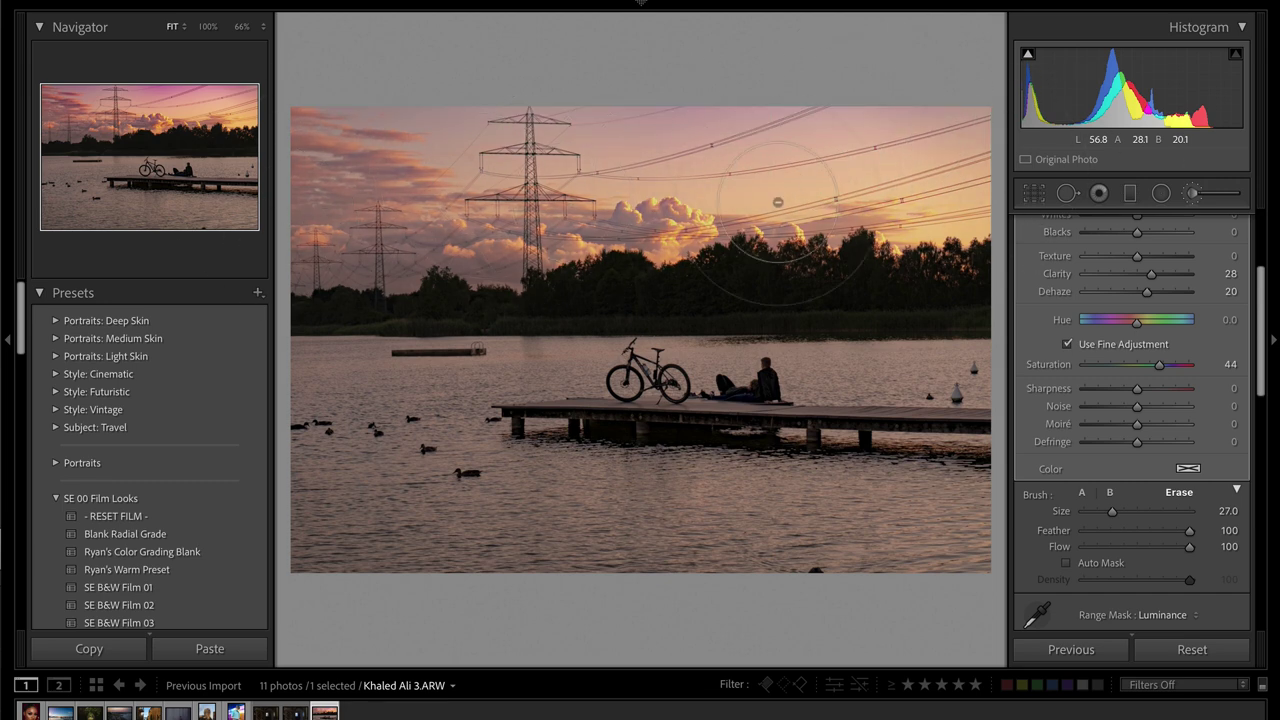
key("alt")
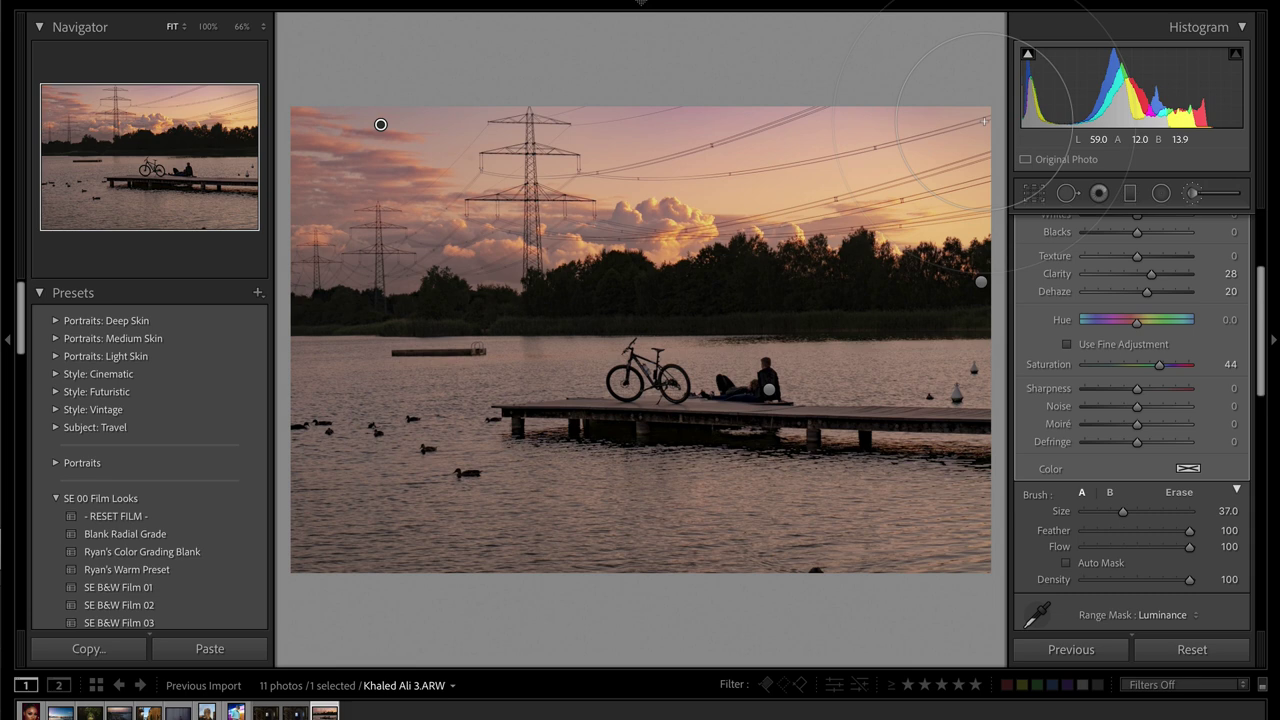
- Adjust the water mask's luminance range to 42/100 while checking its coverage with the mask overlay
scroll(1130, 586, "down", 2)
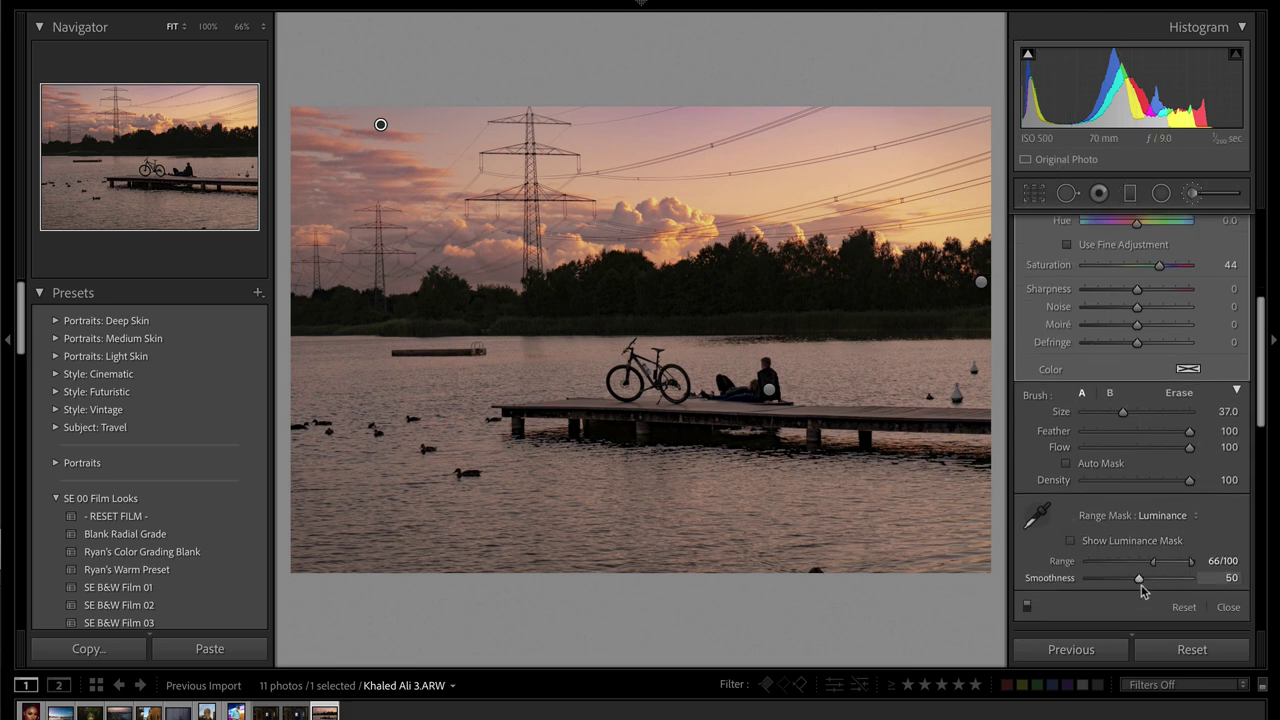
left_click_drag(1170, 565, 1122, 570)
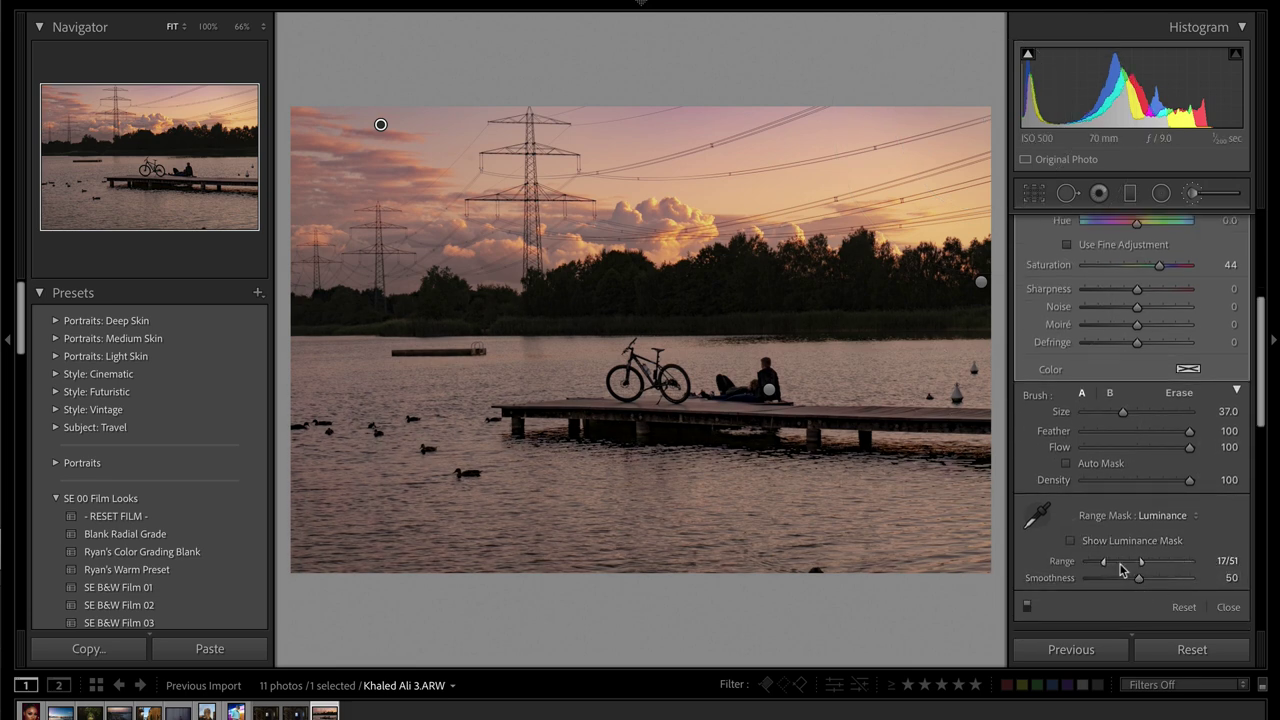
key("o")
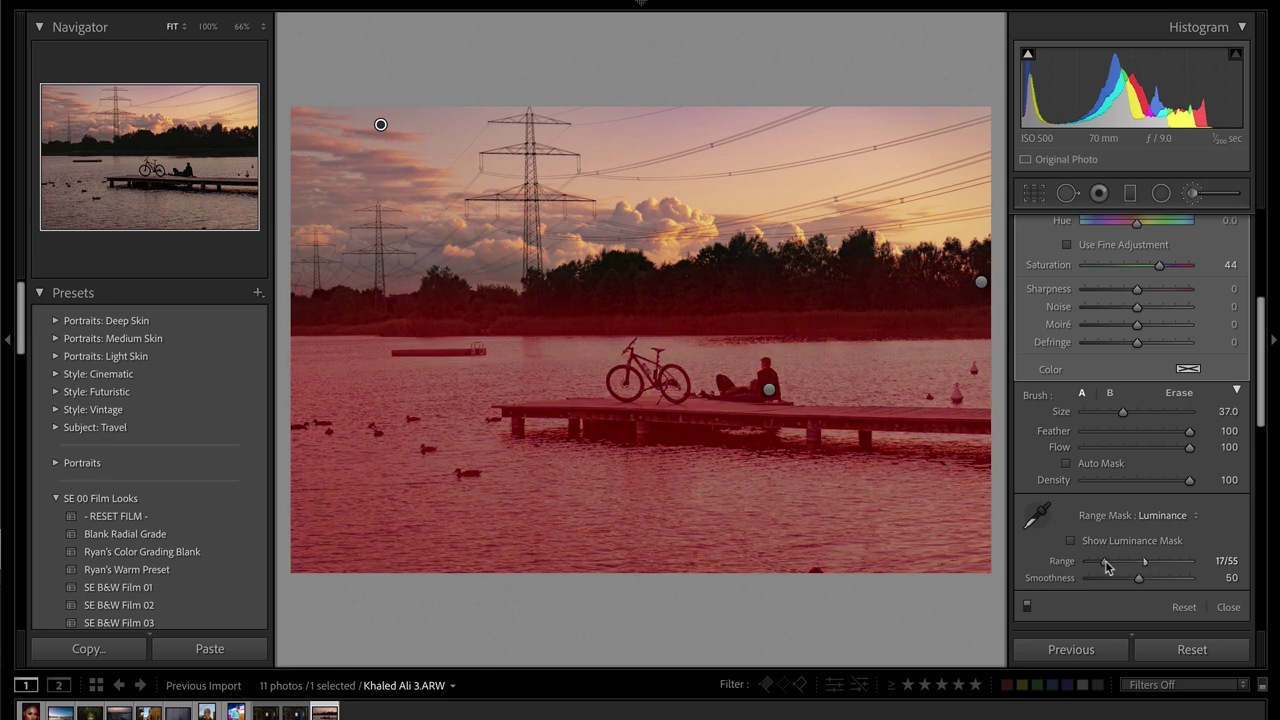
left_click_drag(1122, 567, 1123, 567)
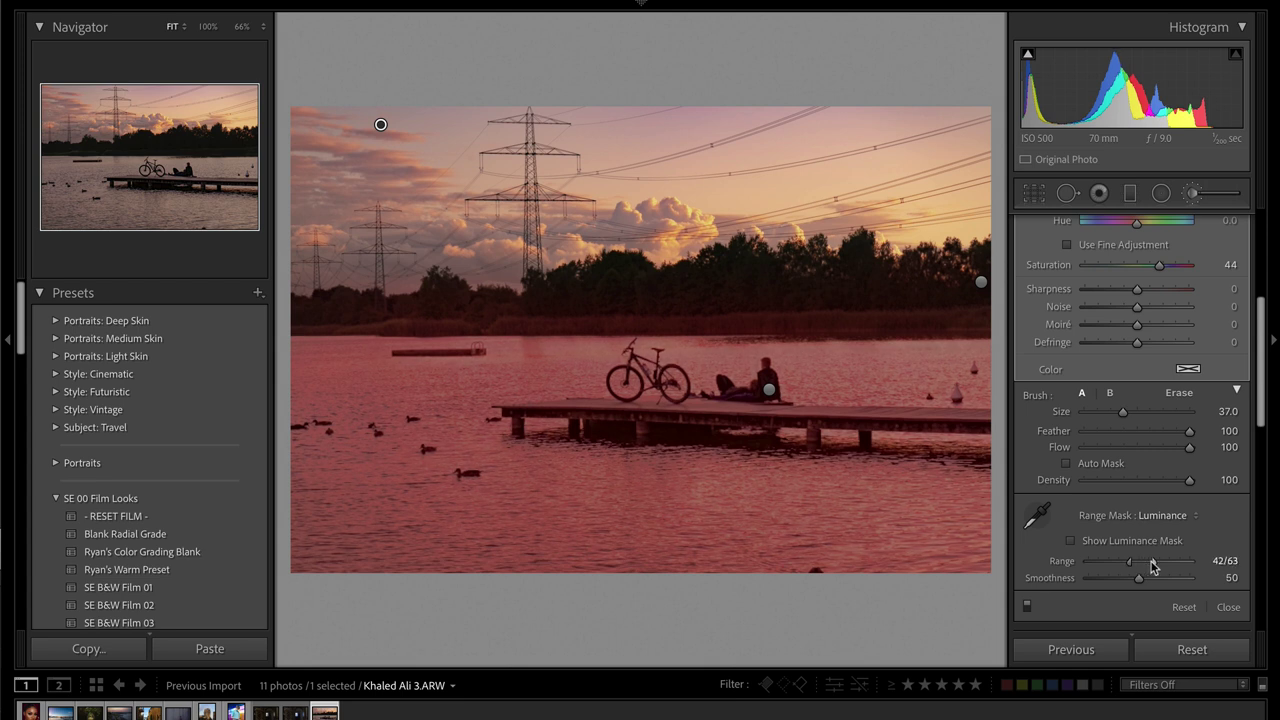
left_click_drag(1168, 562, 1205, 562)
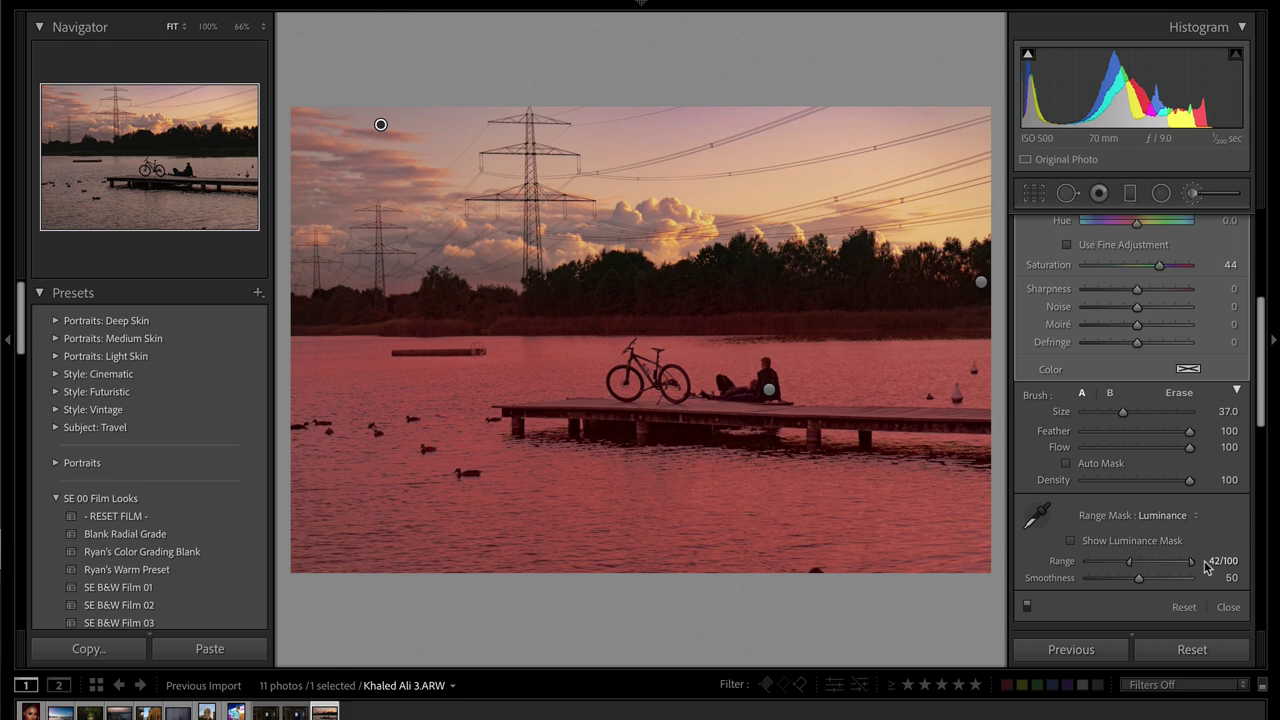
- Set the water mask's Highlights to 34 and raise its Whites above 40
scroll(1156, 346, "up", 3)
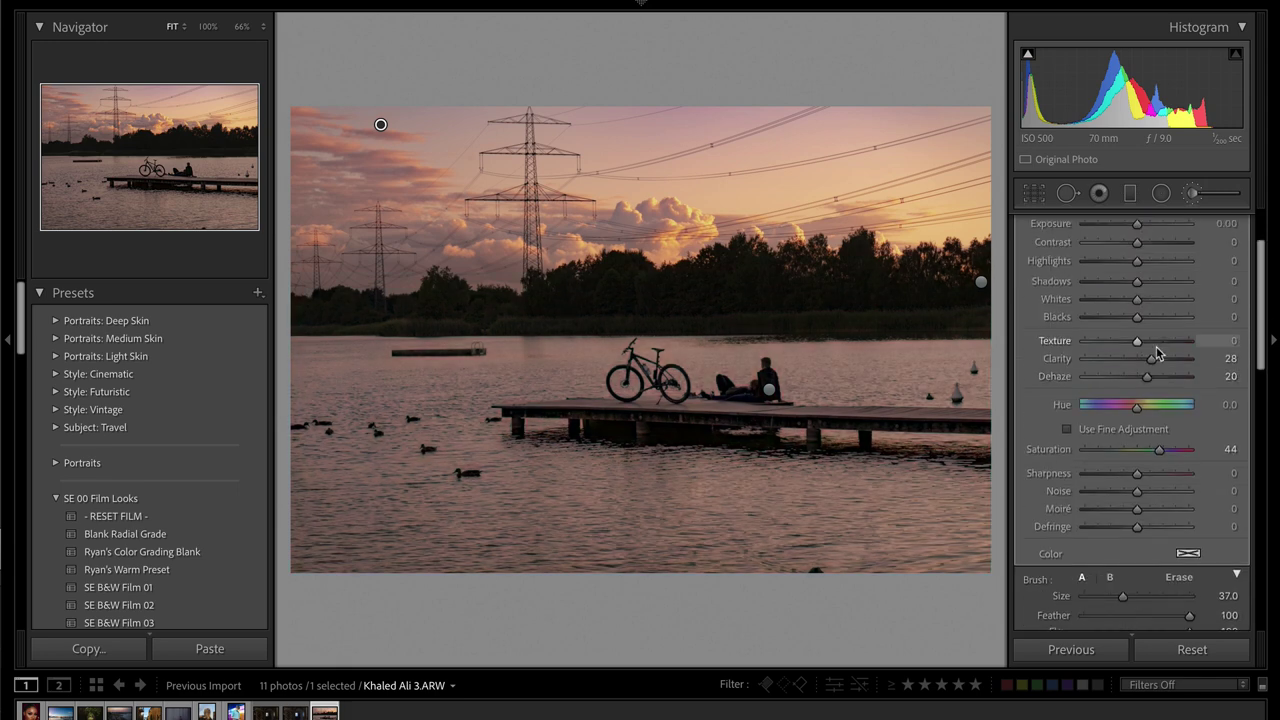
scroll(1180, 355, "up", 1)
left_click_drag(1140, 329, 1154, 330)
left_click(1158, 368)
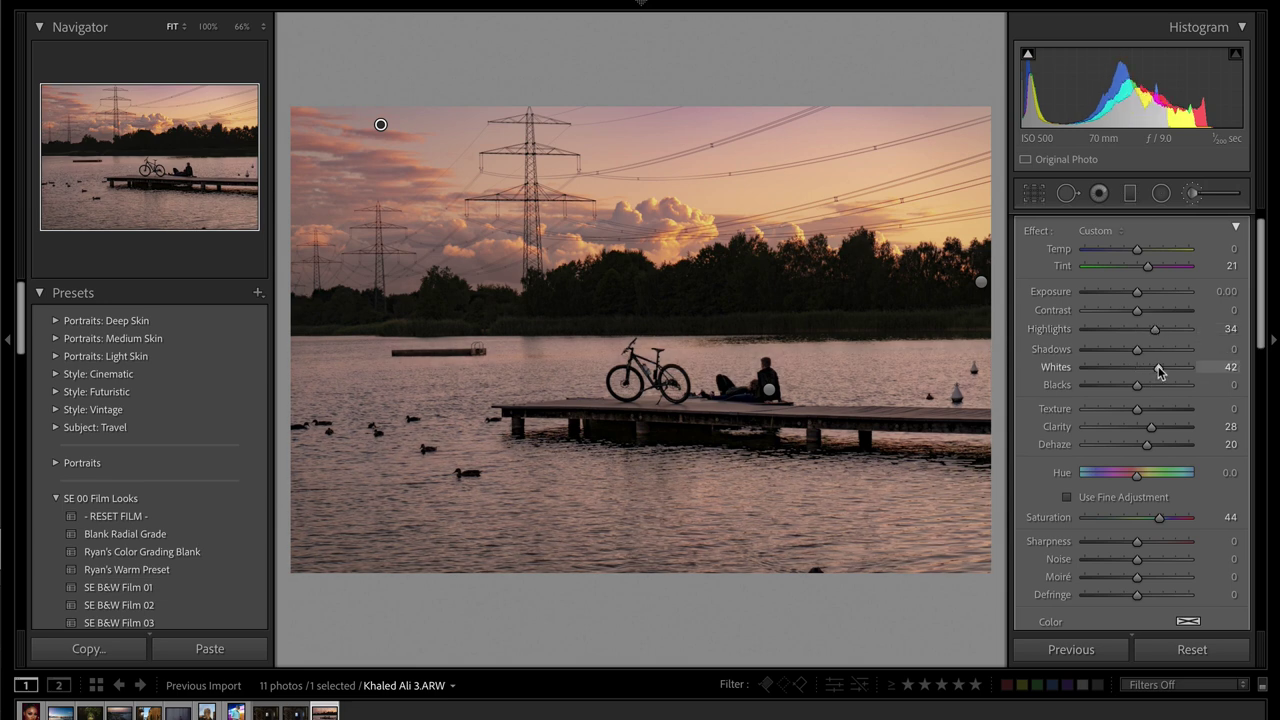
left_click_drag(1159, 371, 1162, 371)
- Close the adjustment brush and compare the finished lake photo with its original version several times
key("shift+m")
key("backslash")
key("backslash")
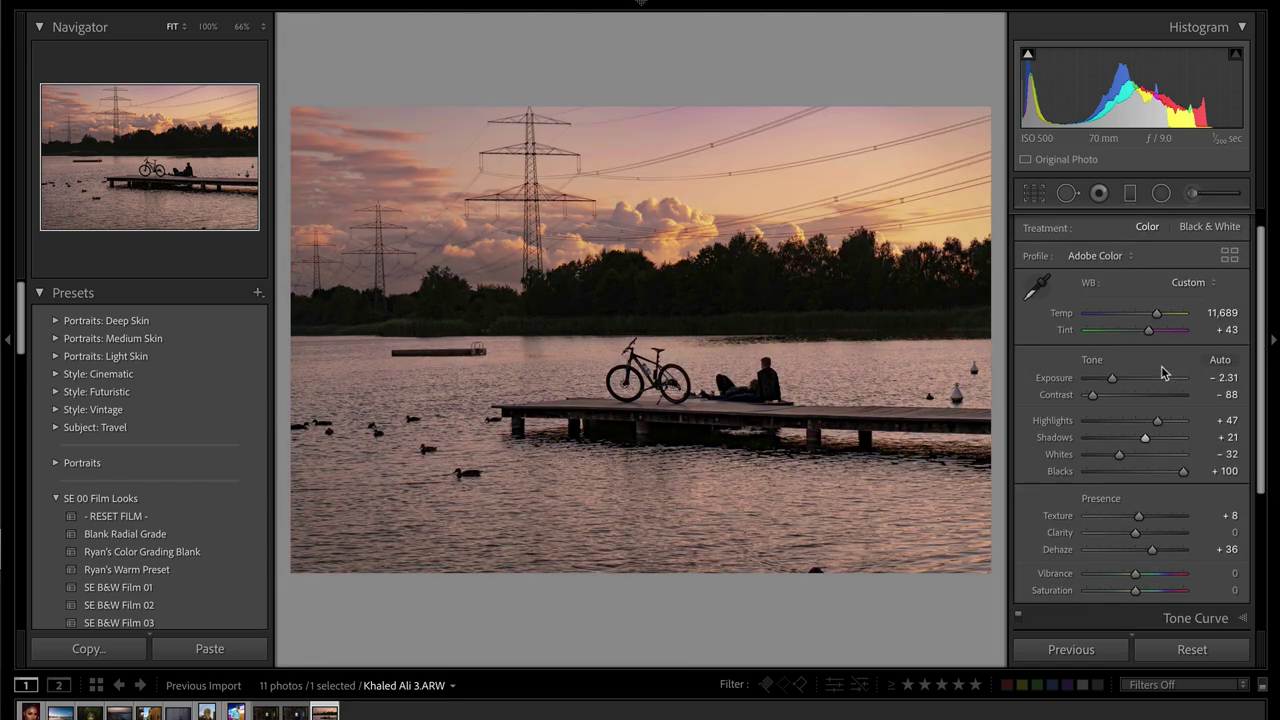
key("backslash")
key("backslash")
key("backslash")
key("backslash")
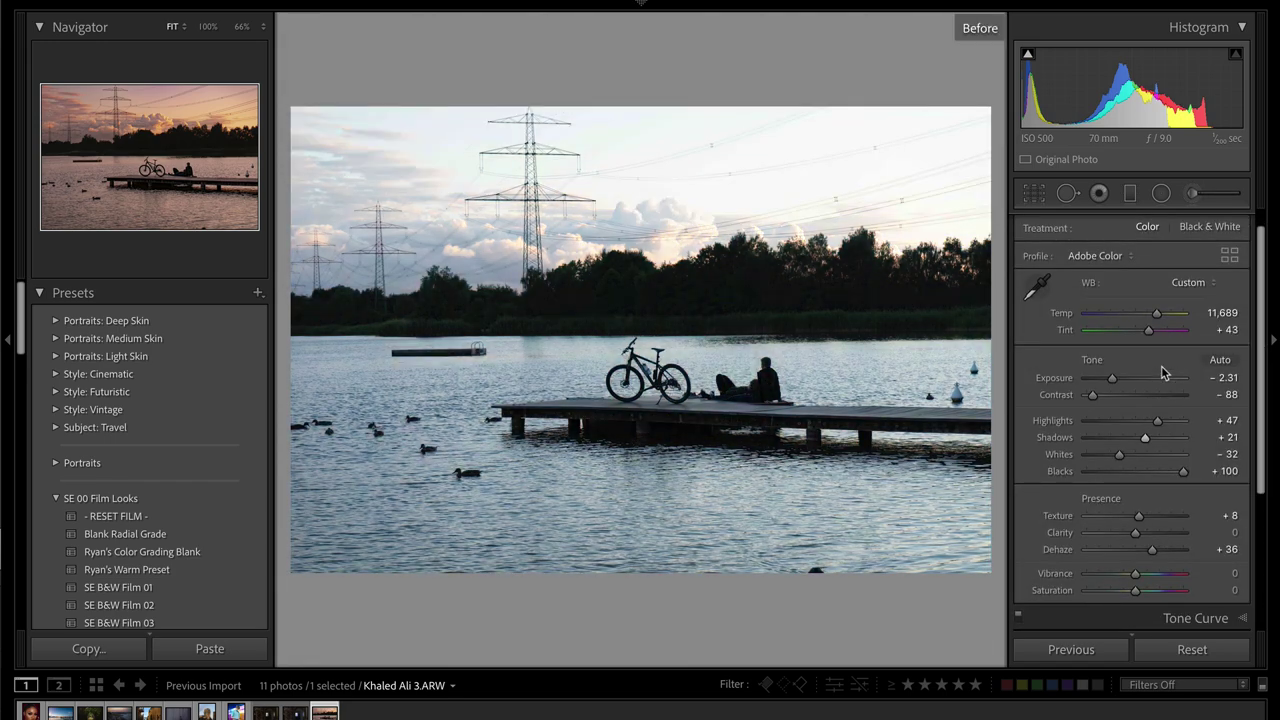